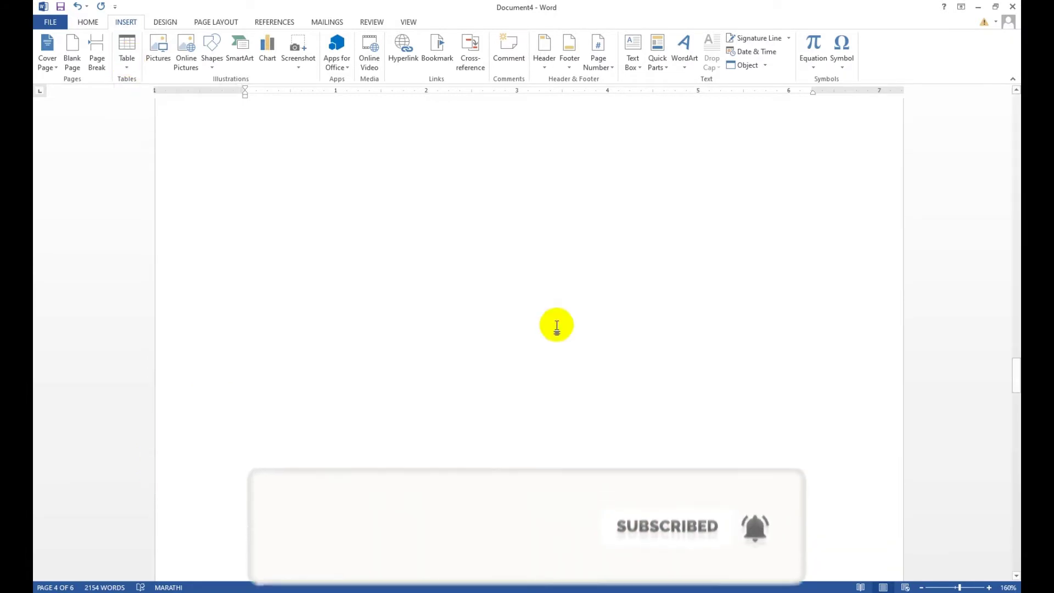
# Place the cursor at the start of the blank line below the three paragraphs
pyautogui.scroll(5, 495, 278)
pyautogui.click(572, 396)
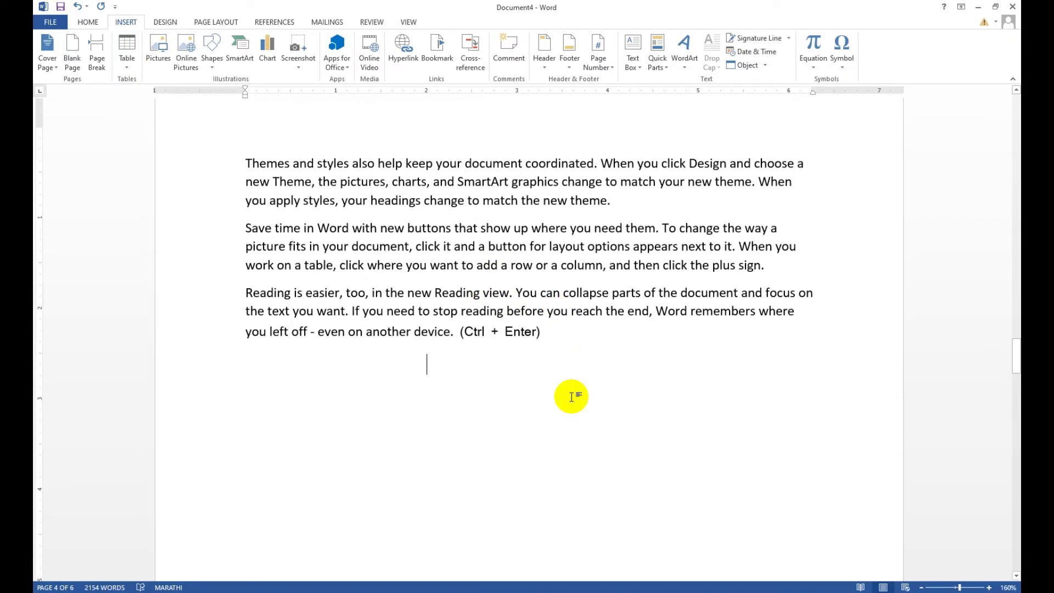
pyautogui.click(253, 376)
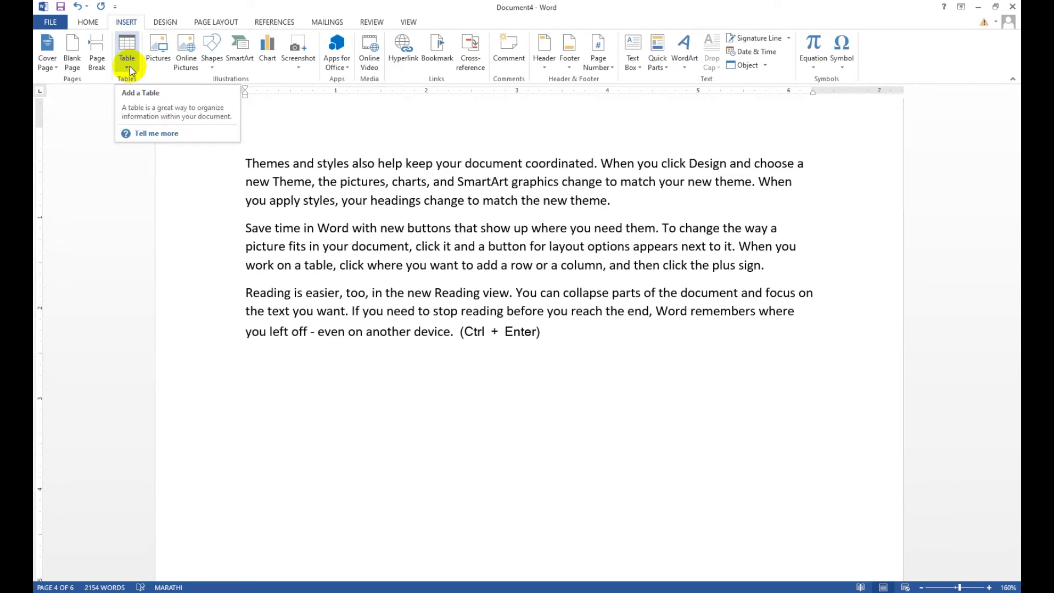
pyautogui.click(129, 68)
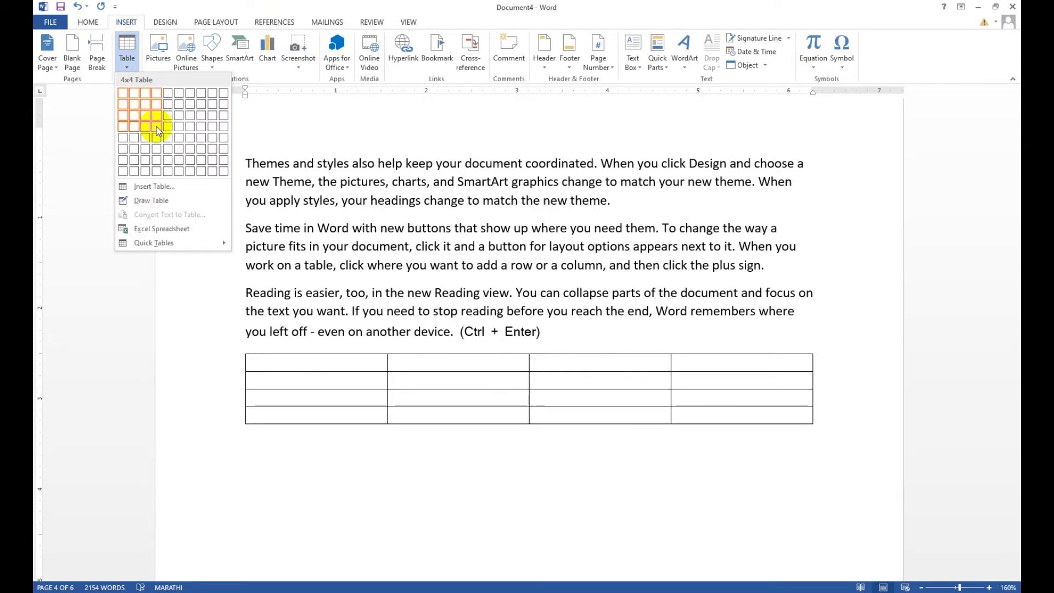
pyautogui.click(185, 164)
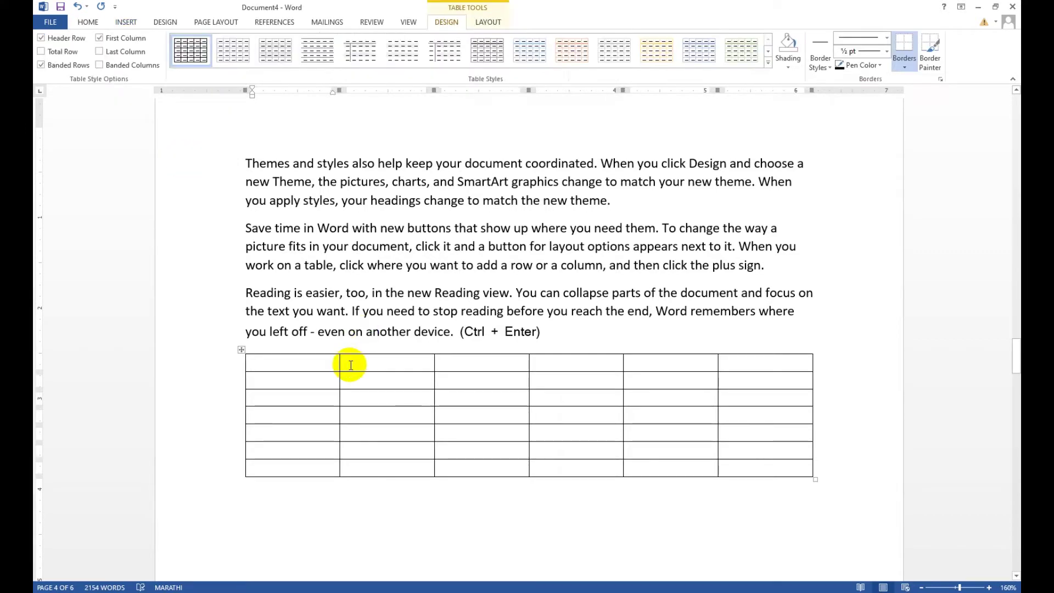
pyautogui.hotkey('ctrl', 'z')
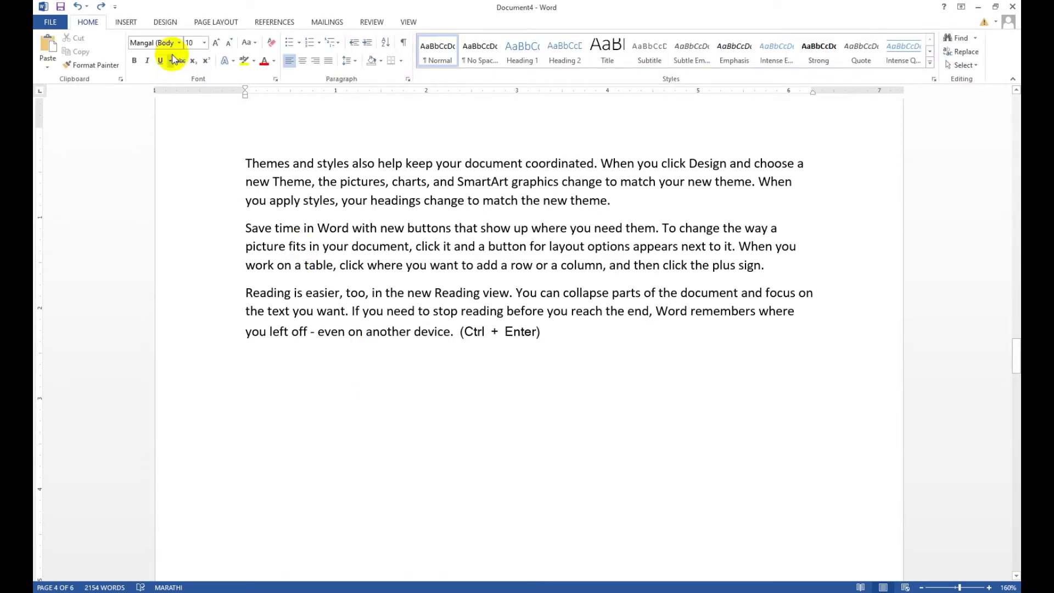
pyautogui.click(136, 29)
pyautogui.click(127, 62)
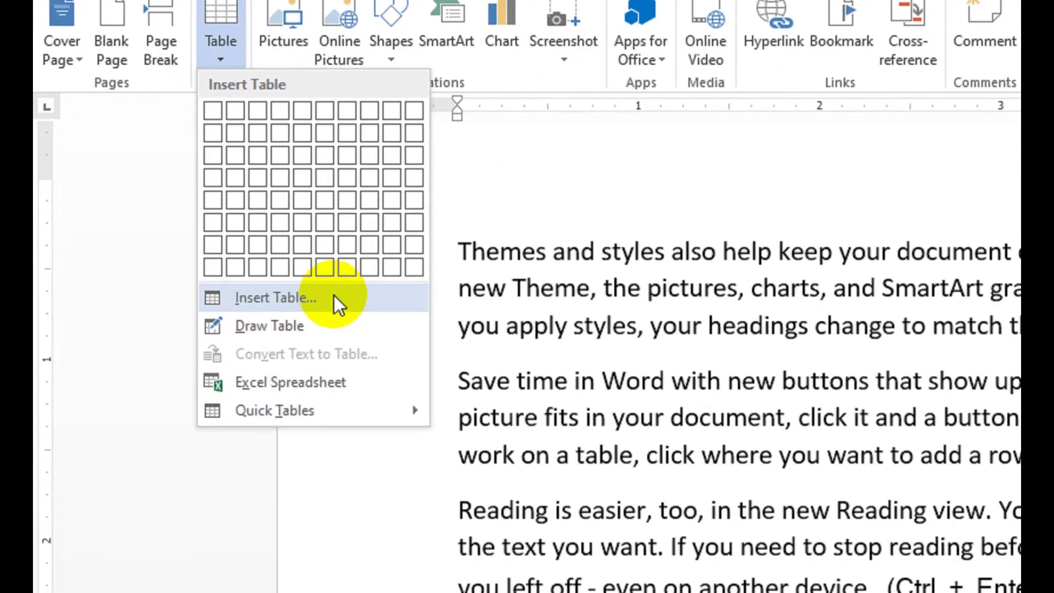
pyautogui.click(253, 301)
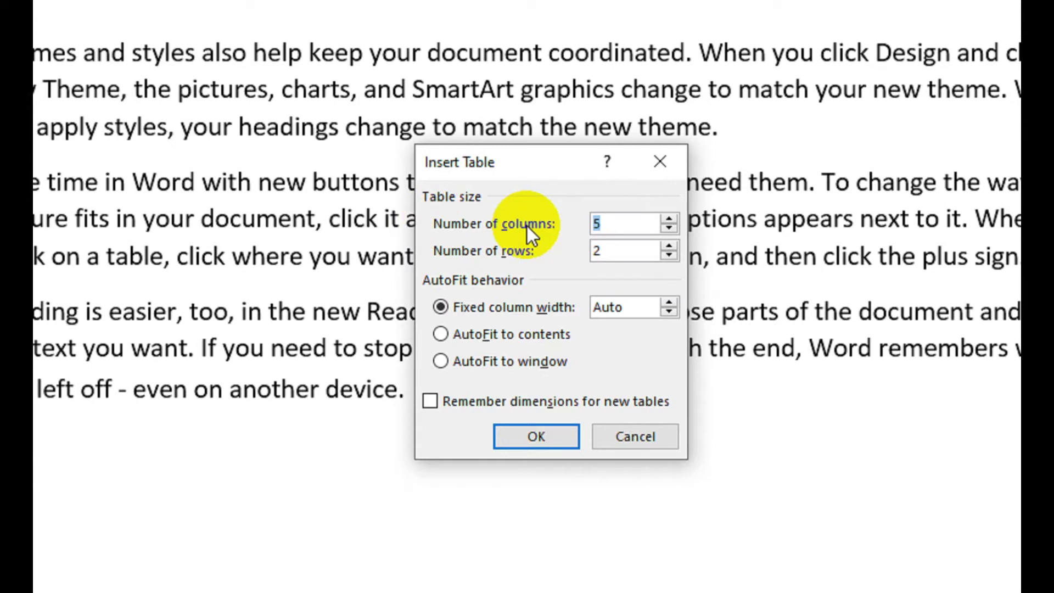
pyautogui.click(671, 217)
pyautogui.doubleClick(671, 226)
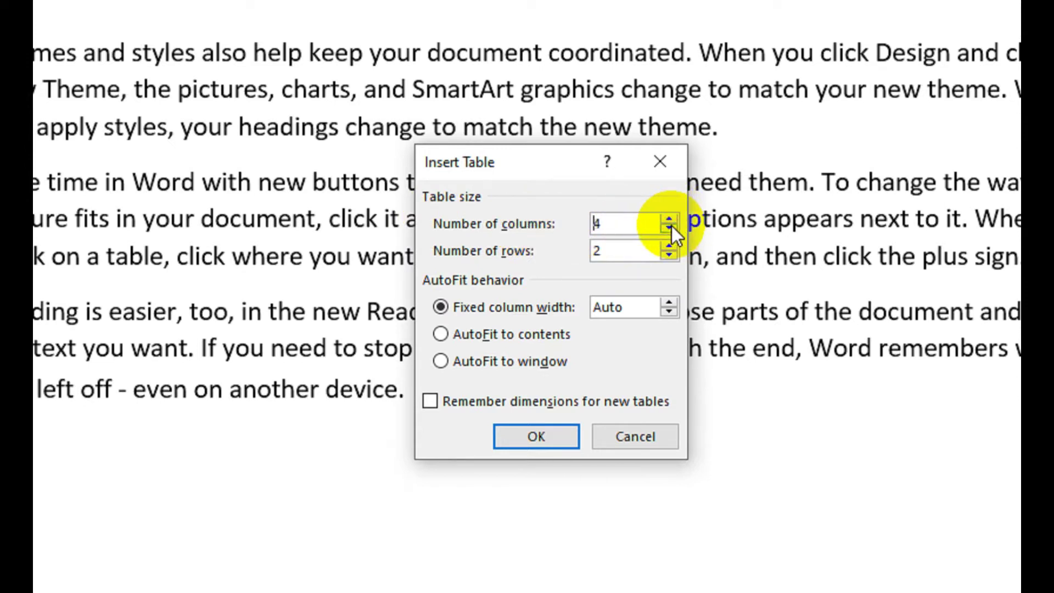
pyautogui.click(671, 219)
pyautogui.click(671, 219)
pyautogui.click(671, 218)
pyautogui.click(671, 226)
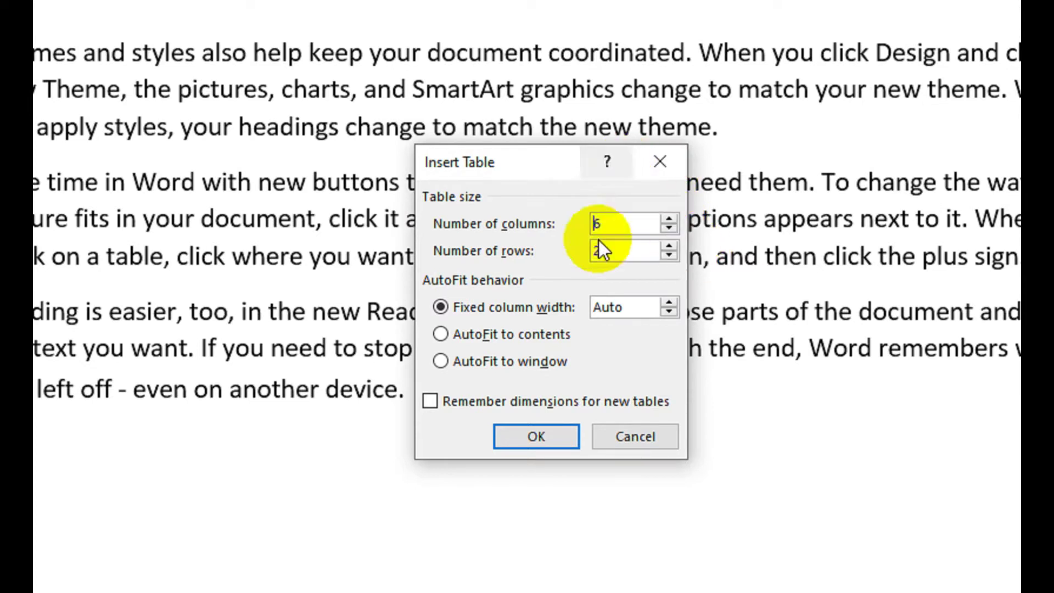
pyautogui.click(671, 248)
pyautogui.click(670, 248)
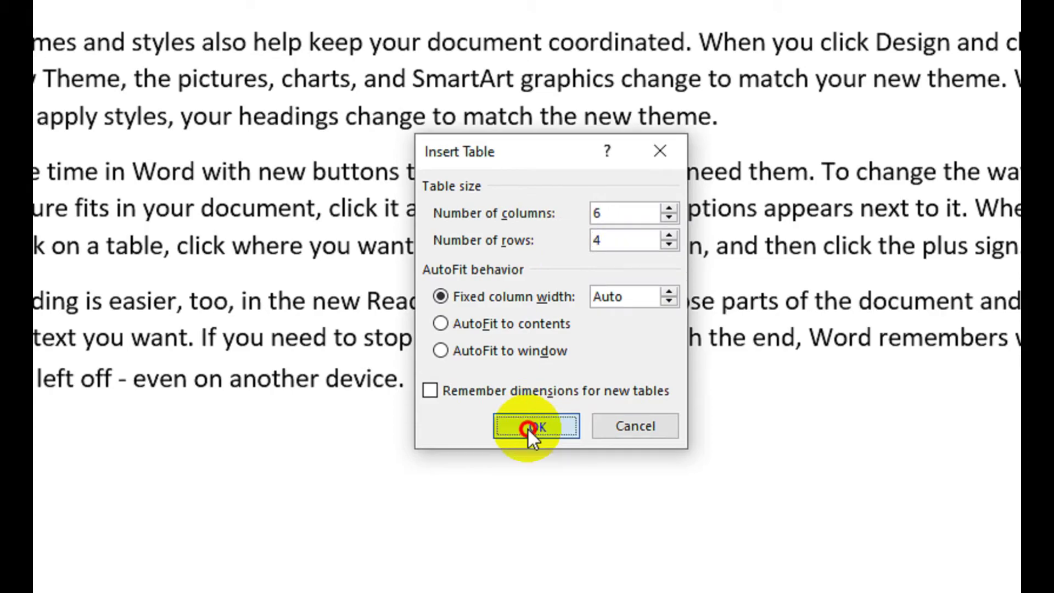
pyautogui.click(532, 433)
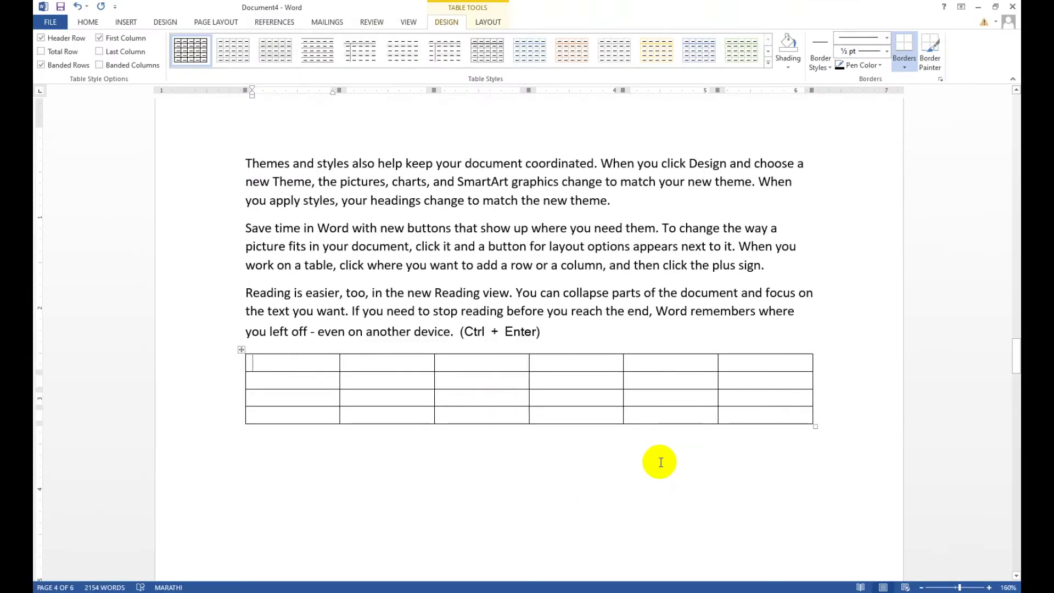
pyautogui.hotkey('ctrl', 'z')
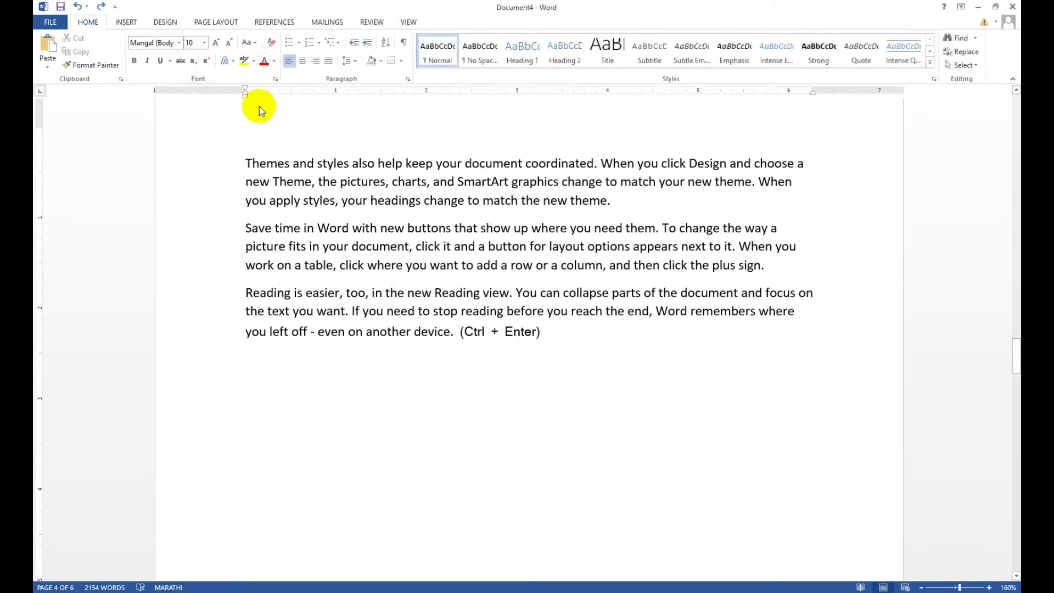
pyautogui.click(126, 22)
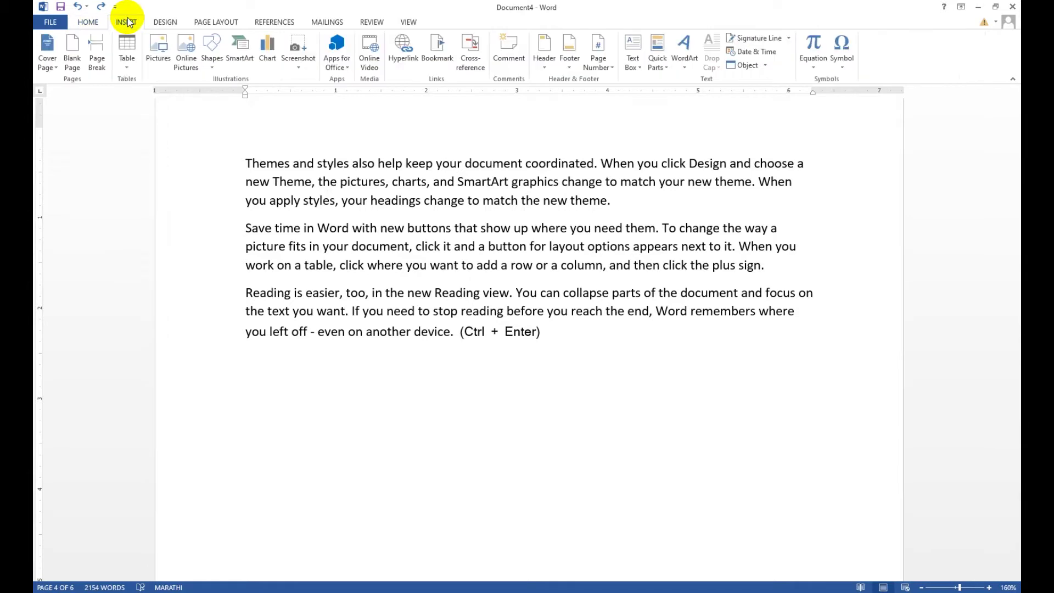
pyautogui.click(132, 71)
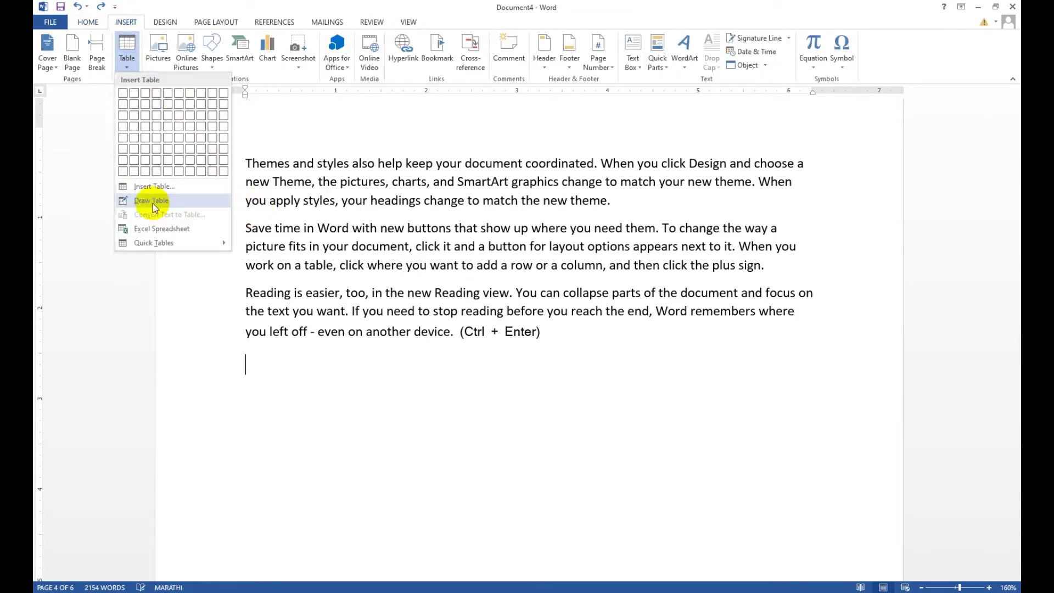
pyautogui.click(148, 186)
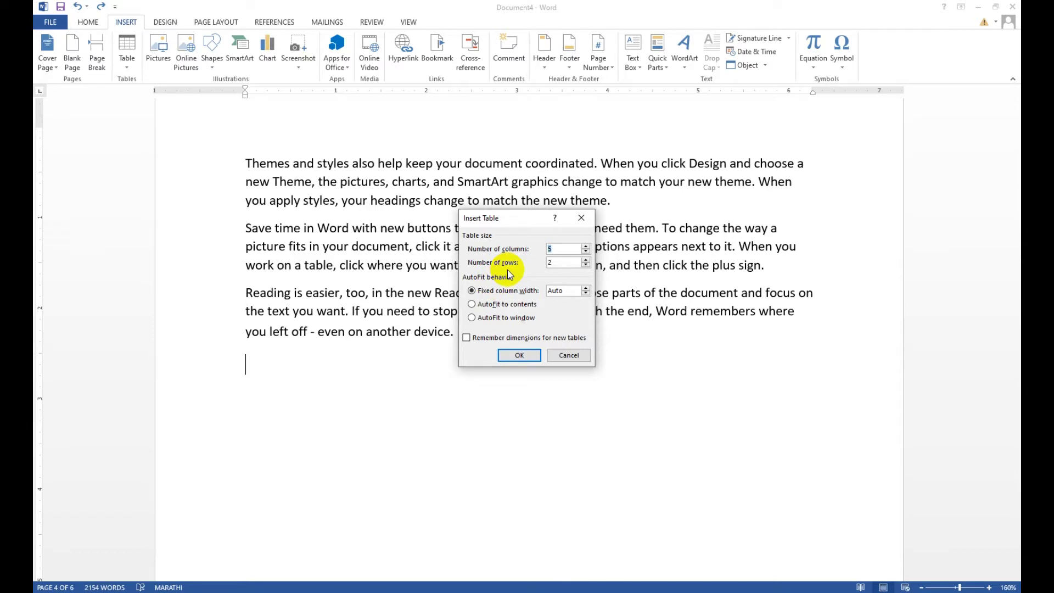
pyautogui.click(586, 289)
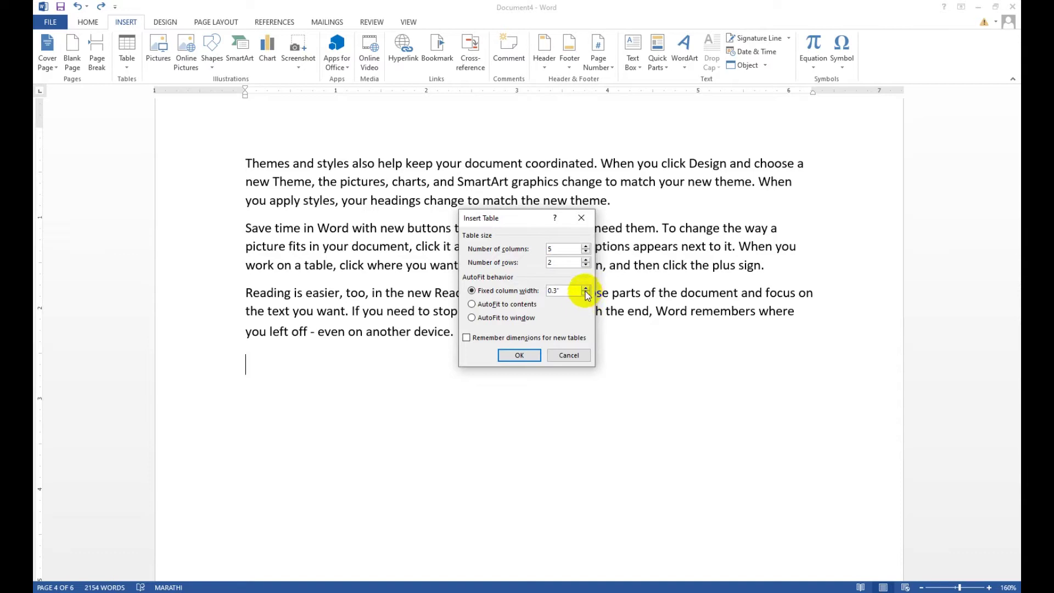
pyautogui.click(586, 288)
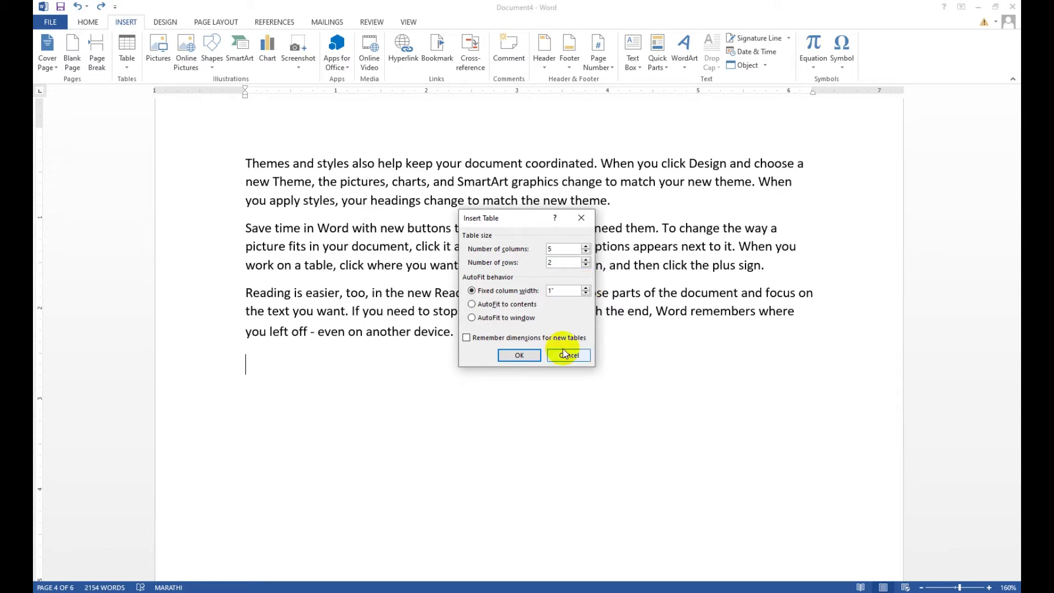
pyautogui.click(532, 356)
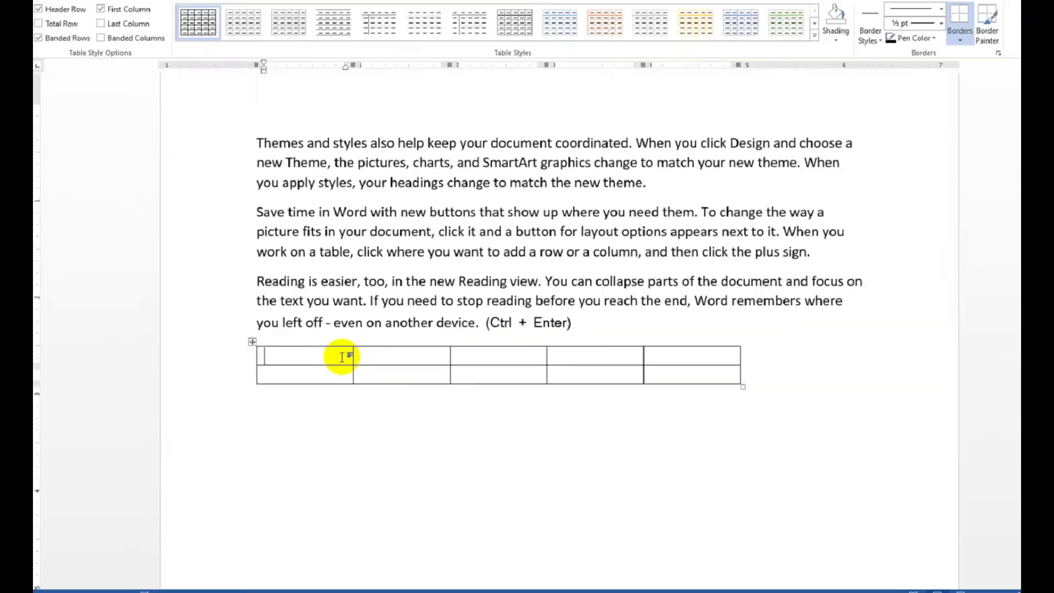
pyautogui.hotkey('ctrl', 'z')
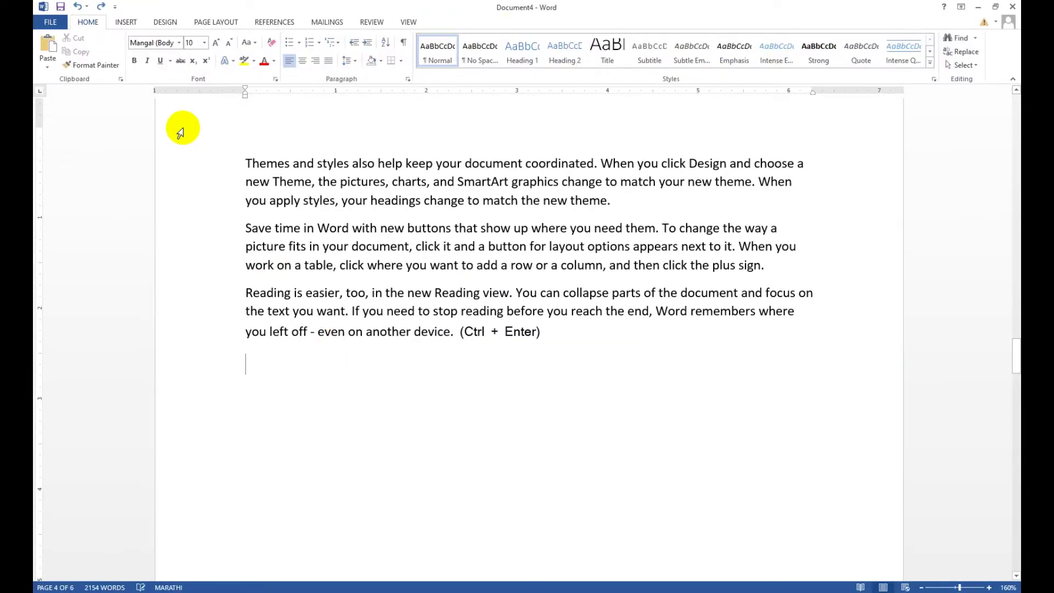
# Insert a 5-column, 2-row table set to AutoFit to contents
pyautogui.click(119, 23)
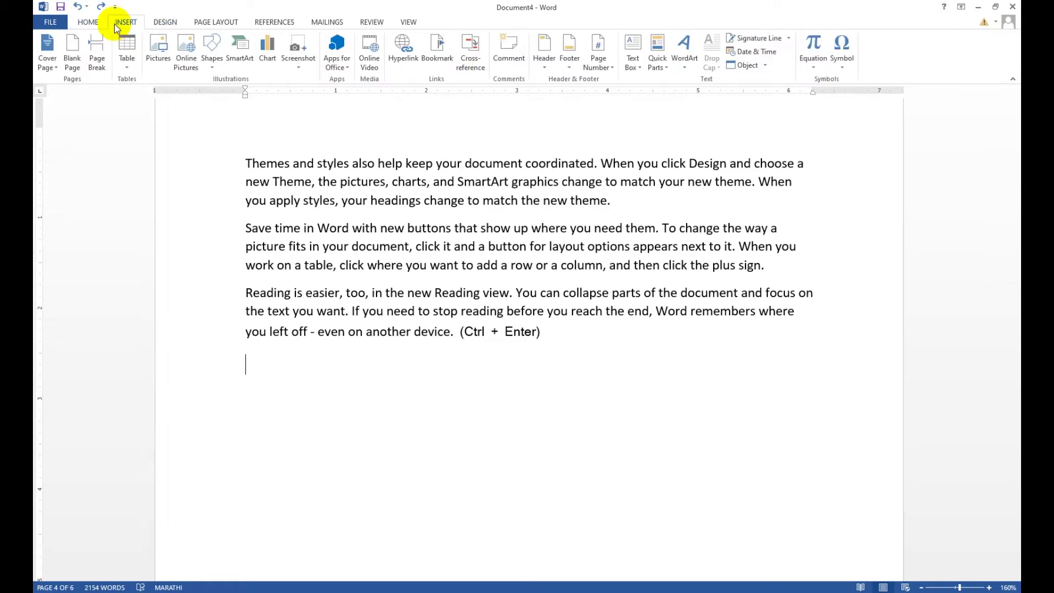
pyautogui.click(125, 58)
pyautogui.click(147, 187)
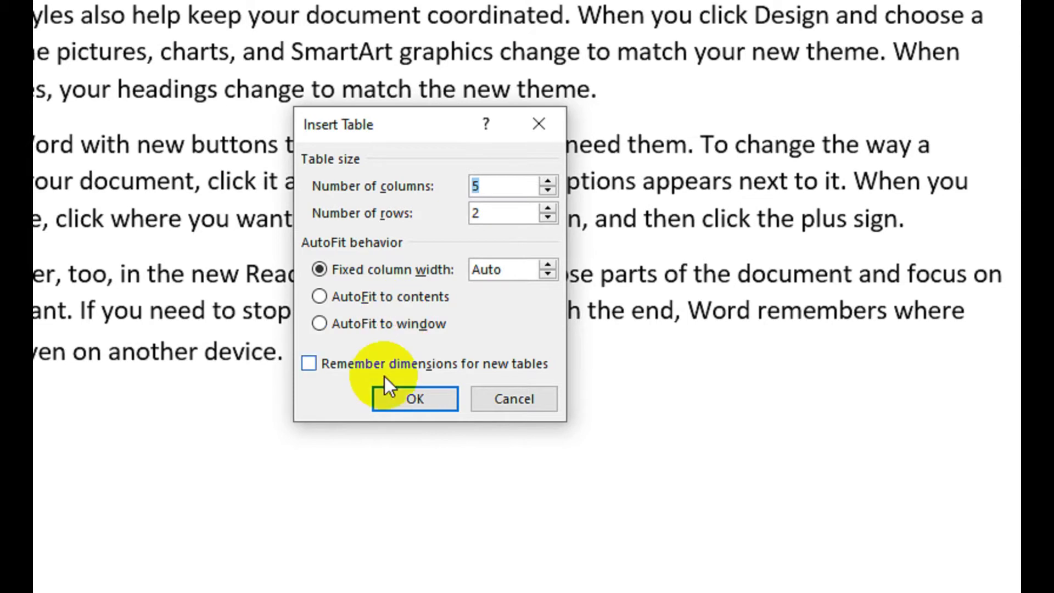
pyautogui.click(372, 299)
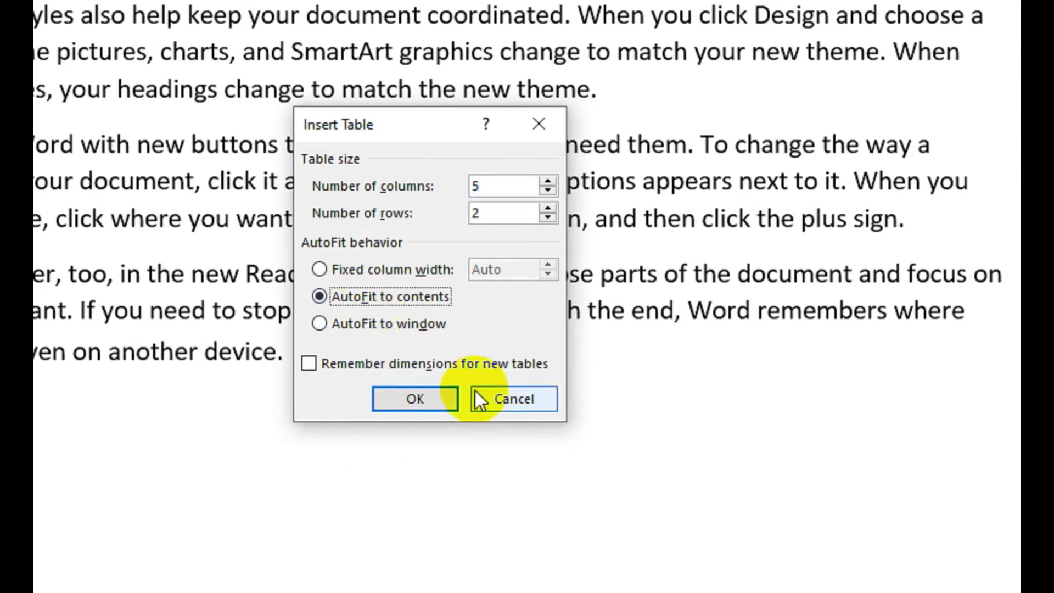
pyautogui.click(415, 396)
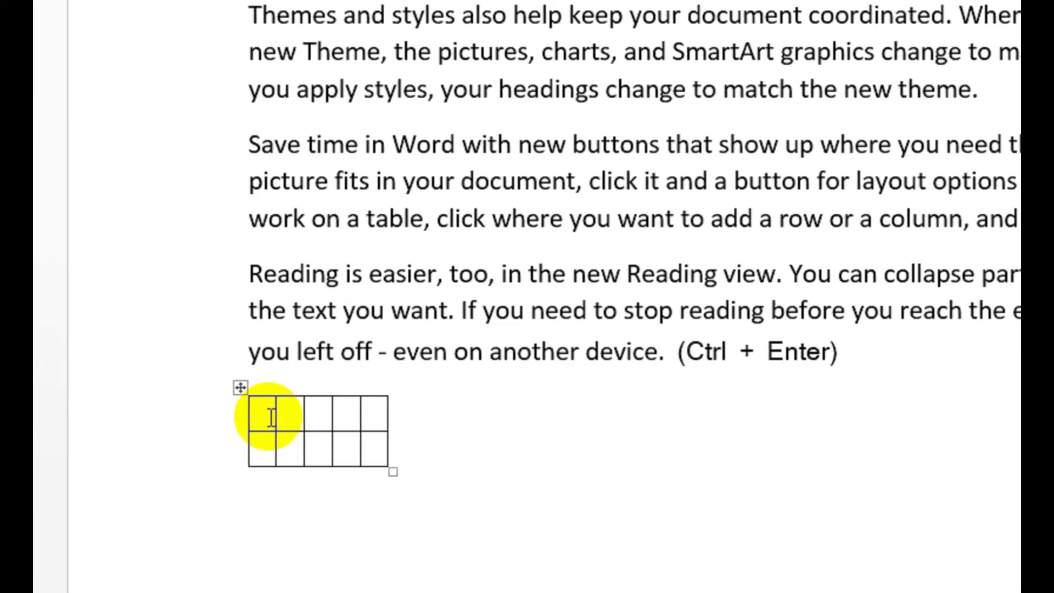
# Type a sample name into each of the first three cells of the table
pyautogui.write('deepak')
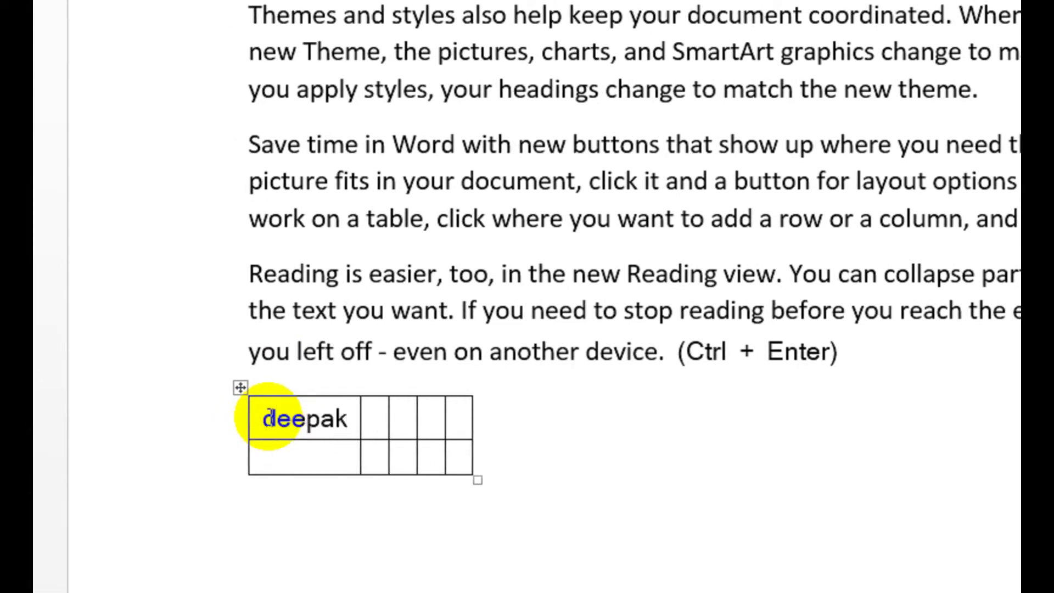
pyautogui.hotkey('shift', 'Left')
pyautogui.hotkey('shift', 'Left')
pyautogui.hotkey('shift', 'Left')
pyautogui.hotkey('shift', 'Left')
pyautogui.hotkey('shift', 'Left')
pyautogui.hotkey('shift', 'Left')
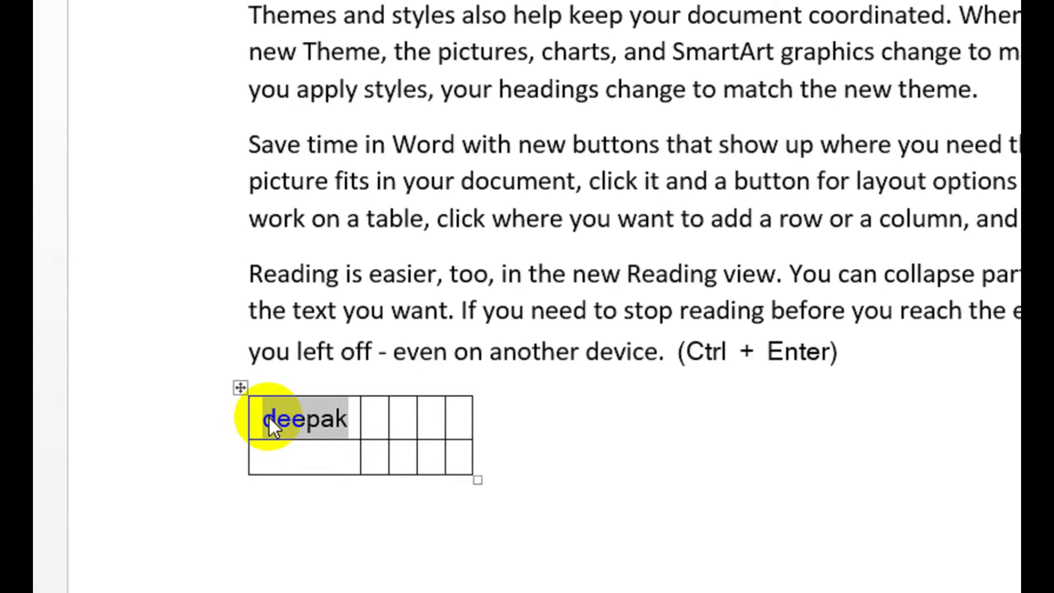
pyautogui.press('Tab')
pyautogui.write('ram')
pyautogui.press('Tab')
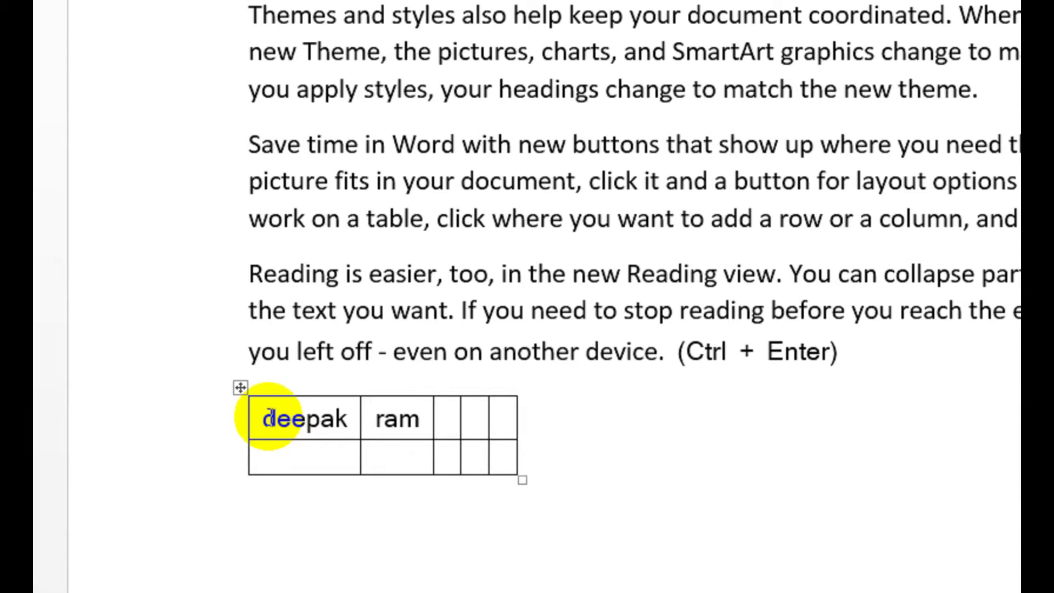
pyautogui.write('om')
pyautogui.press('Tab')
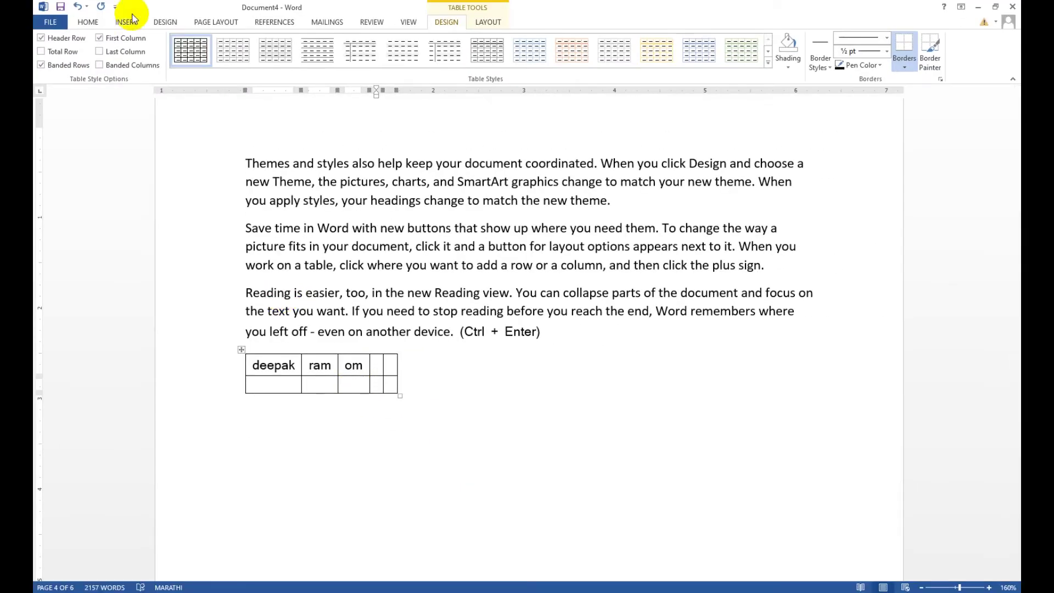
# Insert a 5×2 table with AutoFit to window, then undo it
pyautogui.click(125, 22)
pyautogui.click(136, 64)
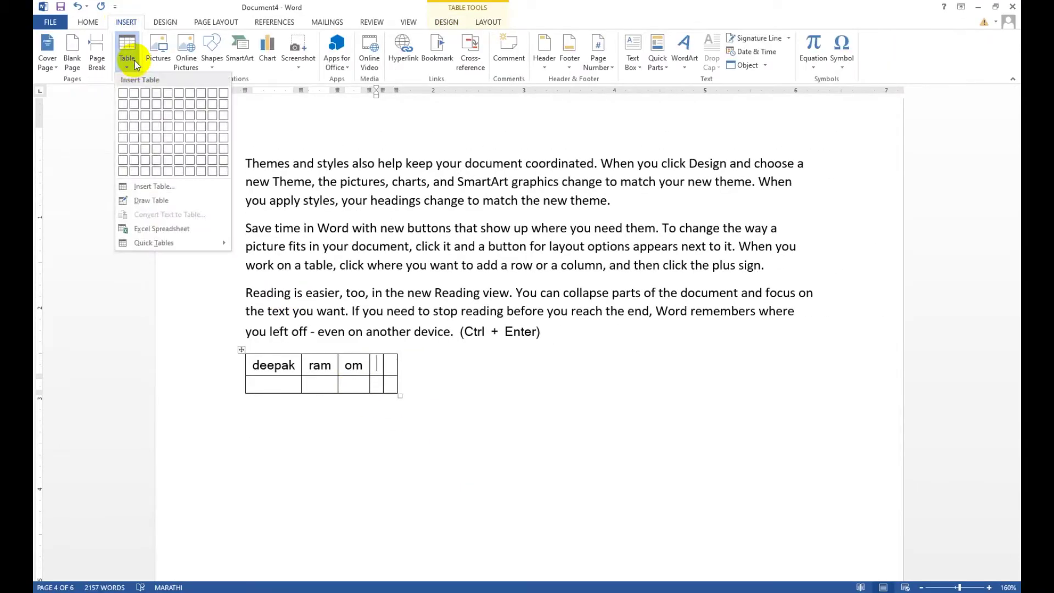
pyautogui.click(176, 193)
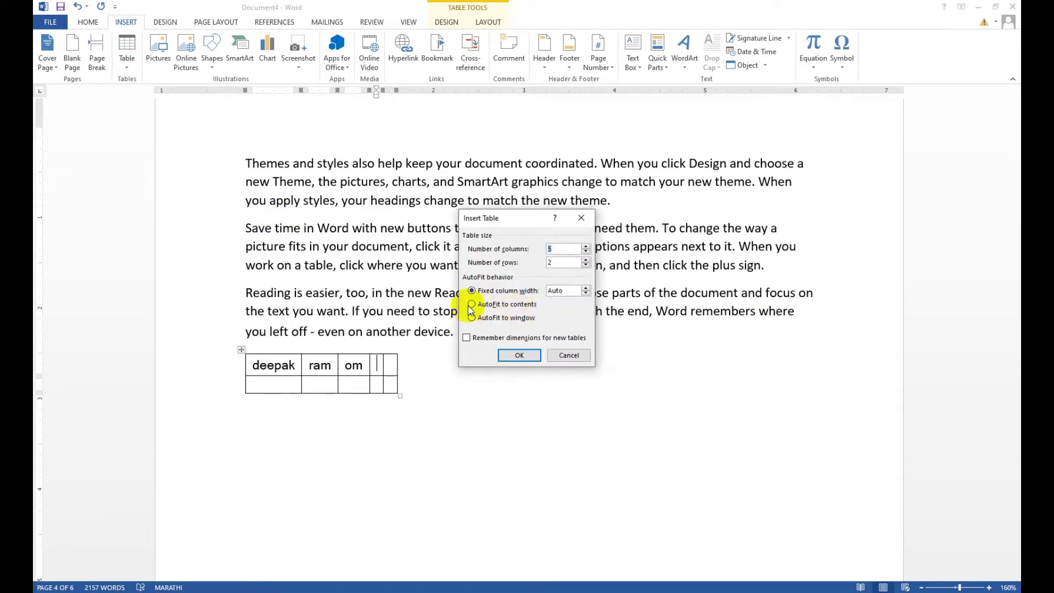
pyautogui.click(517, 323)
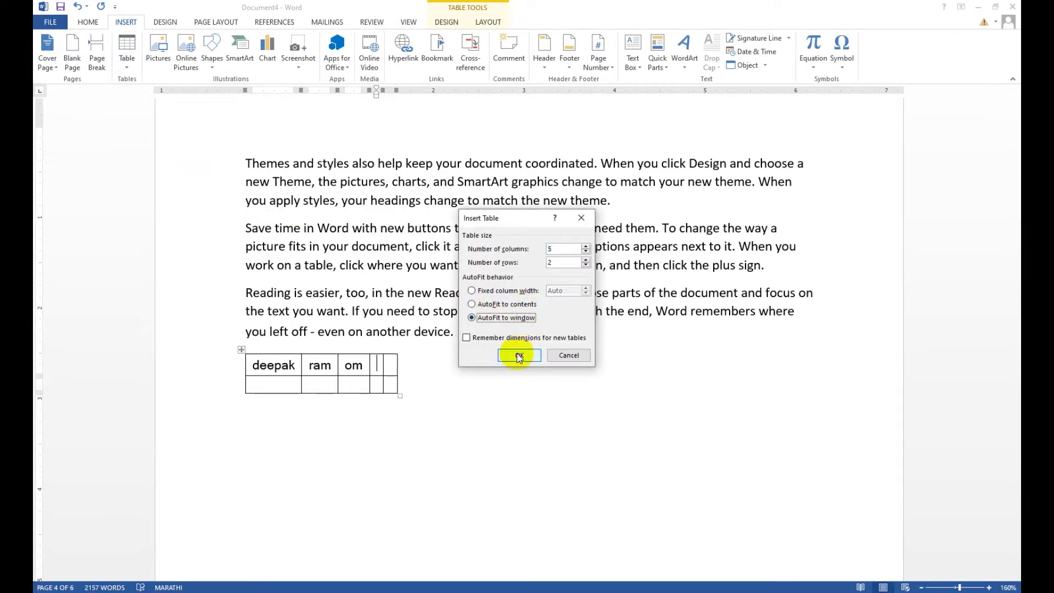
pyautogui.click(519, 355)
pyautogui.hotkey('ctrl', 'z')
pyautogui.hotkey('ctrl', 'z')
pyautogui.hotkey('ctrl', 'z')
pyautogui.hotkey('ctrl', 'z')
pyautogui.hotkey('ctrl', 'z')
# Insert the empty 5-column, 2-row table again, fitted to the page width
pyautogui.click(122, 25)
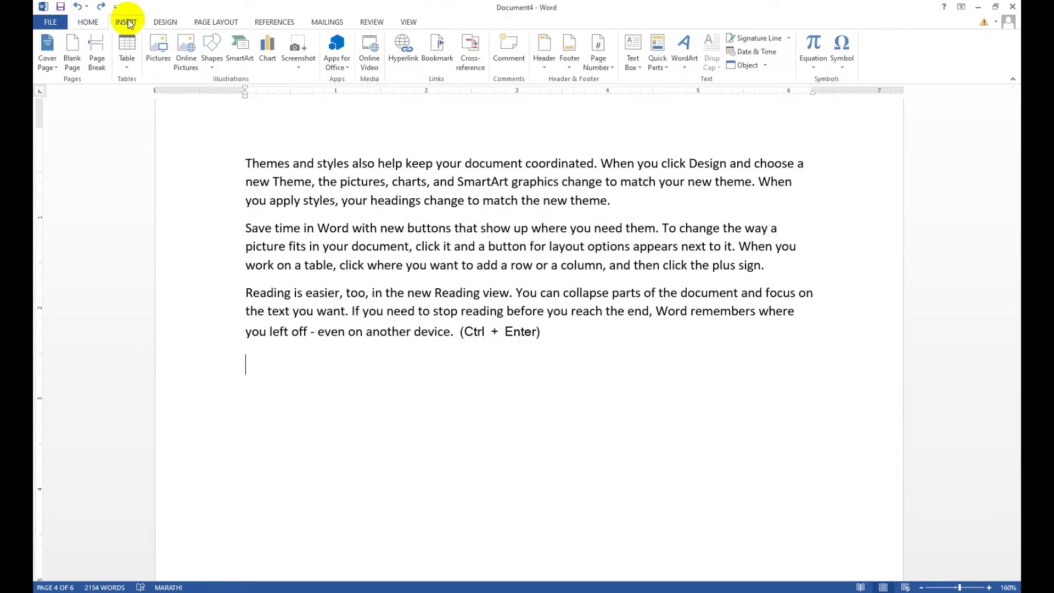
pyautogui.click(127, 52)
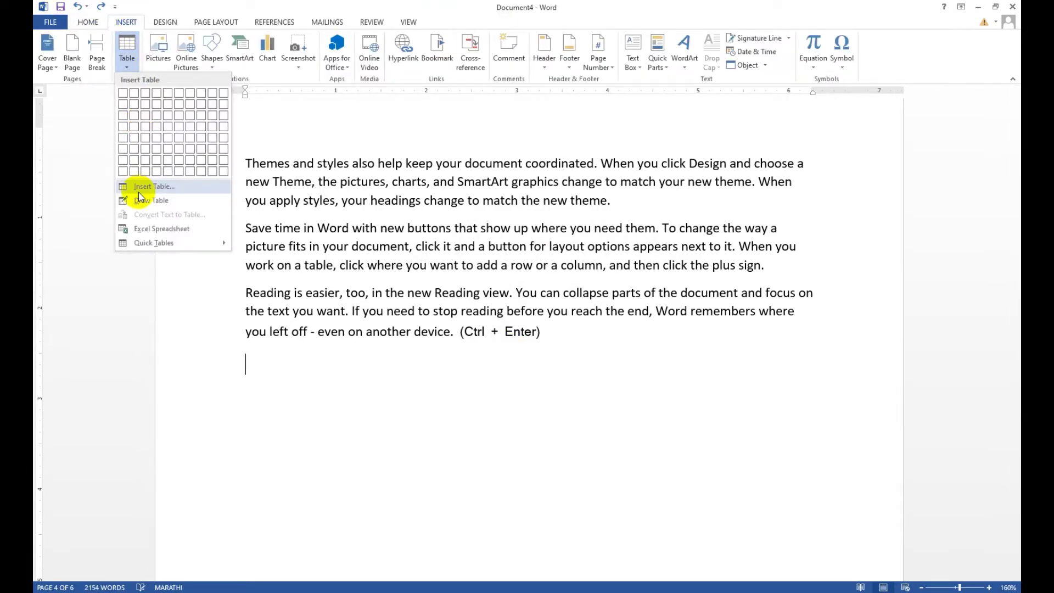
pyautogui.click(138, 190)
pyautogui.click(505, 318)
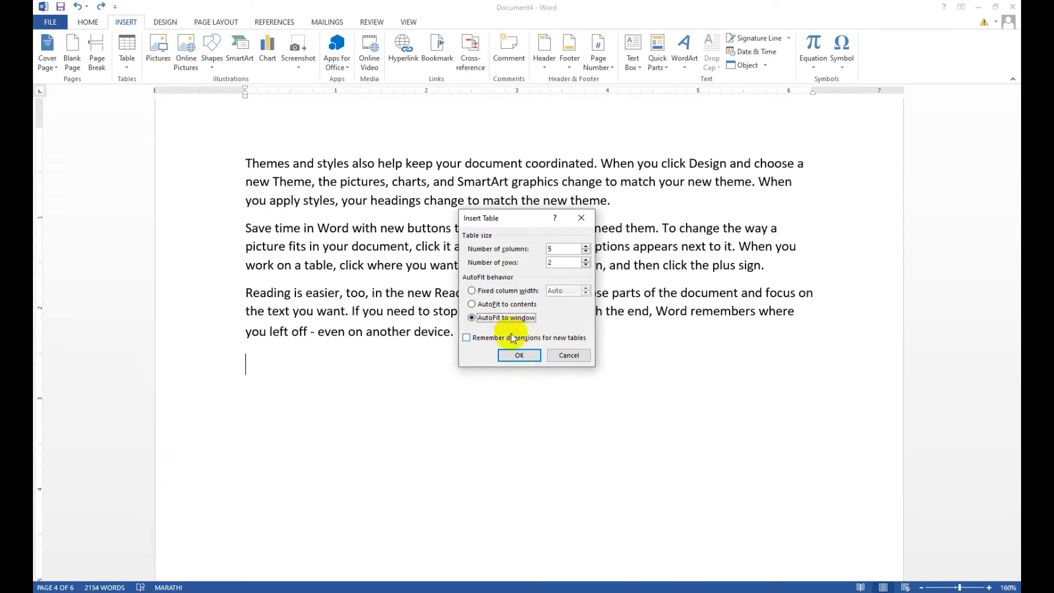
pyautogui.click(536, 352)
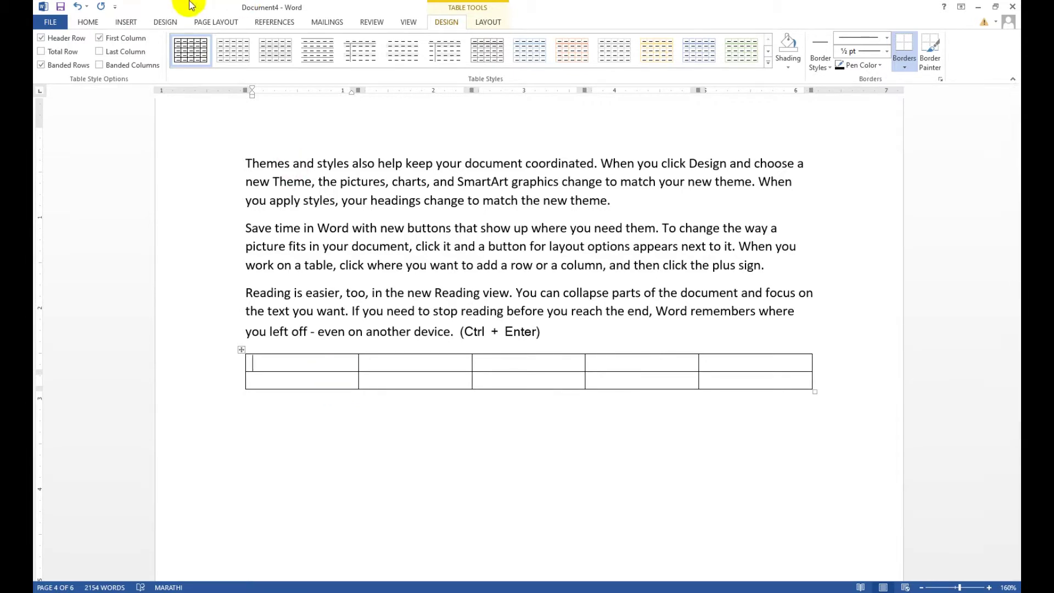
# Undo the full-width table and choose Draw Table from the Table menu
pyautogui.hotkey('ctrl', 'z')
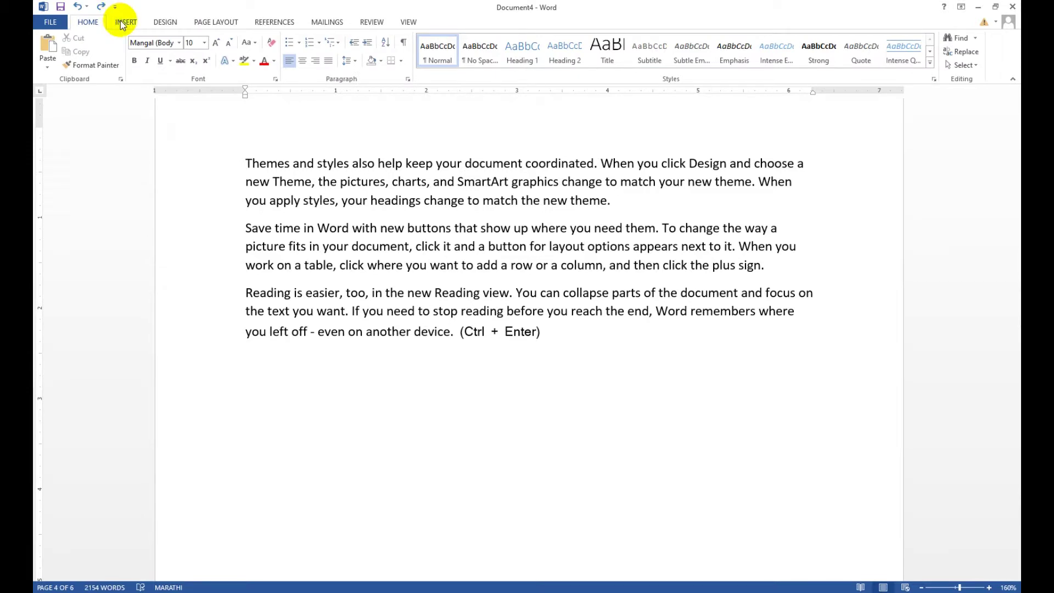
pyautogui.click(123, 22)
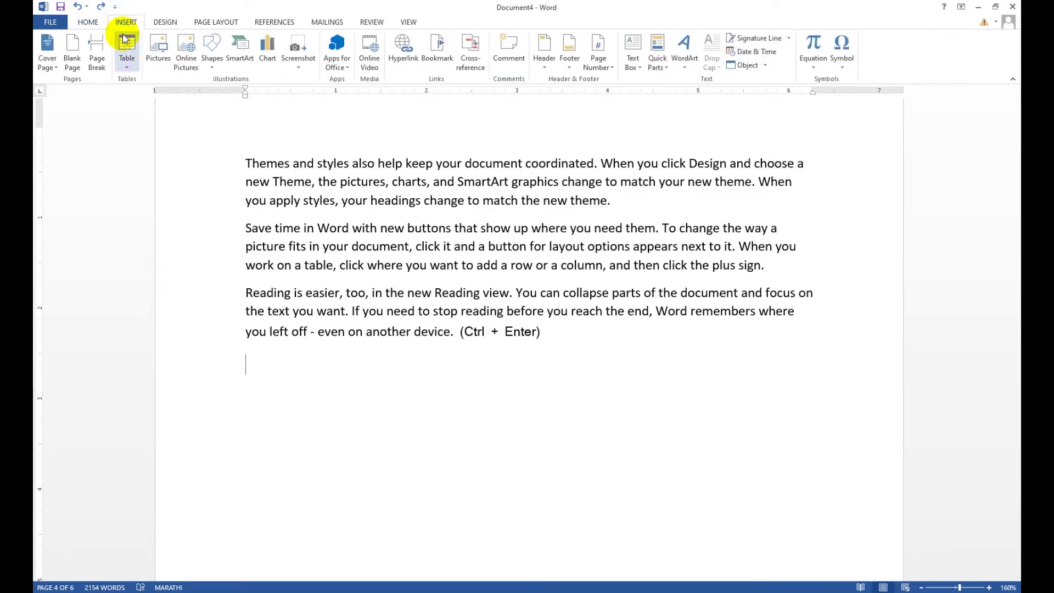
pyautogui.click(127, 58)
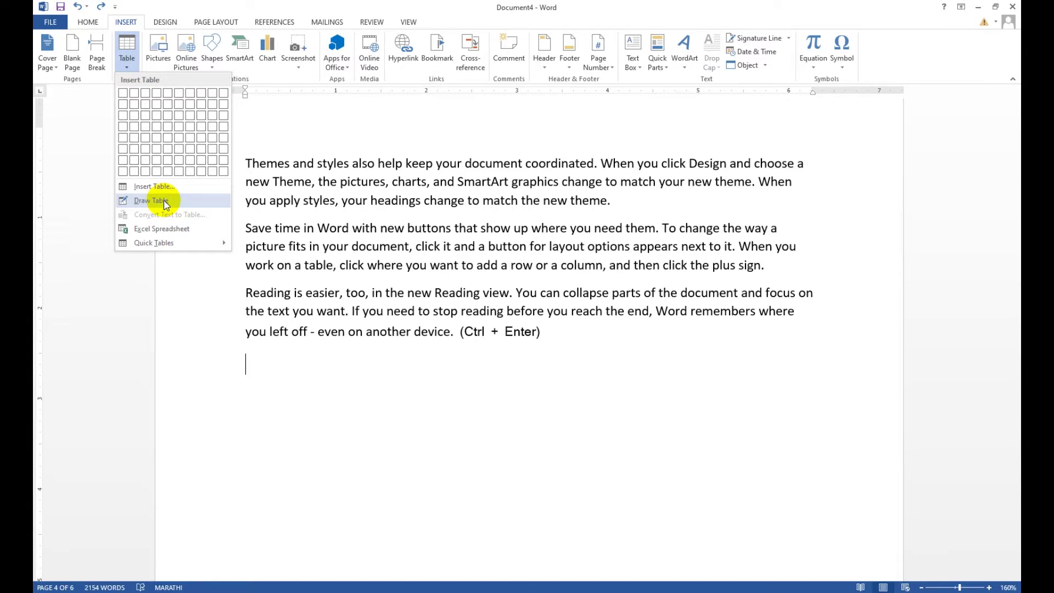
pyautogui.click(164, 201)
# Draw the table outline below the text and split it into two columns and two rows
pyautogui.moveTo(256, 366)
pyautogui.mouseDown()
pyautogui.moveTo(782, 446)
pyautogui.moveTo(840, 475)
pyautogui.mouseUp()
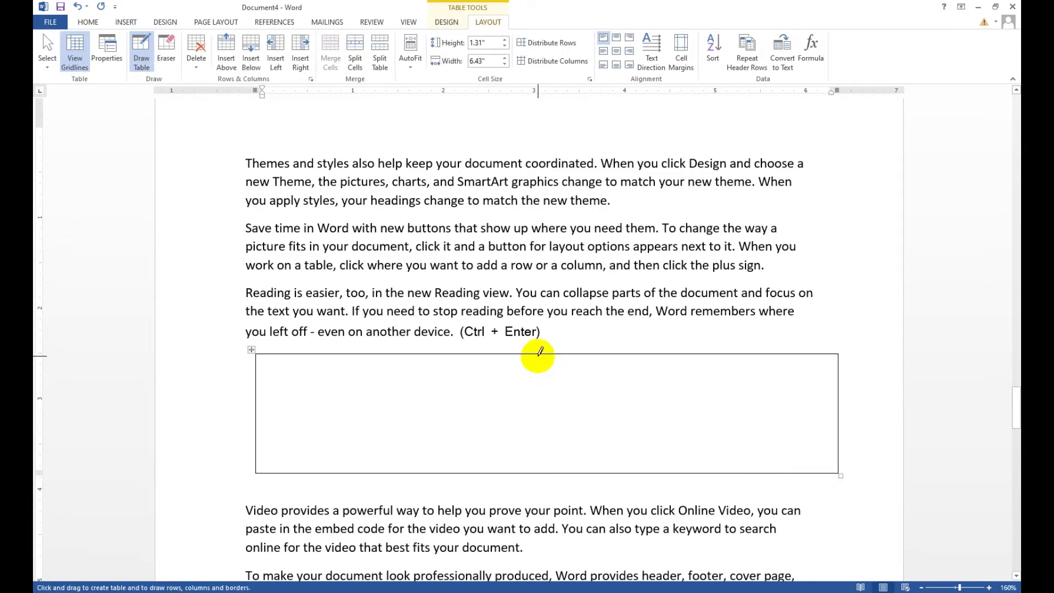
pyautogui.moveTo(538, 354); pyautogui.dragTo(538, 478)
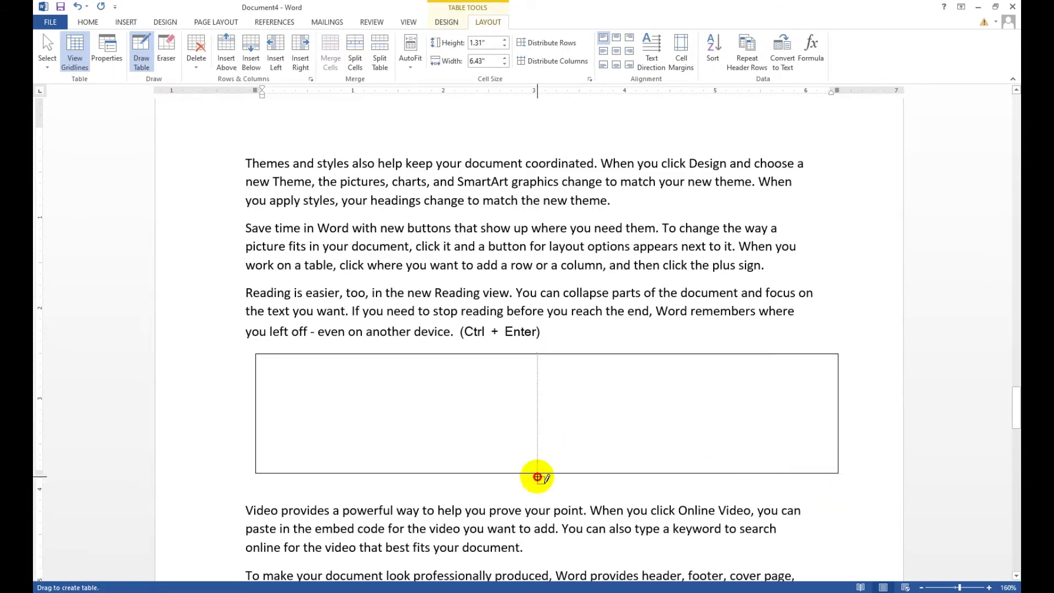
pyautogui.hotkey('ctrl', 'z')
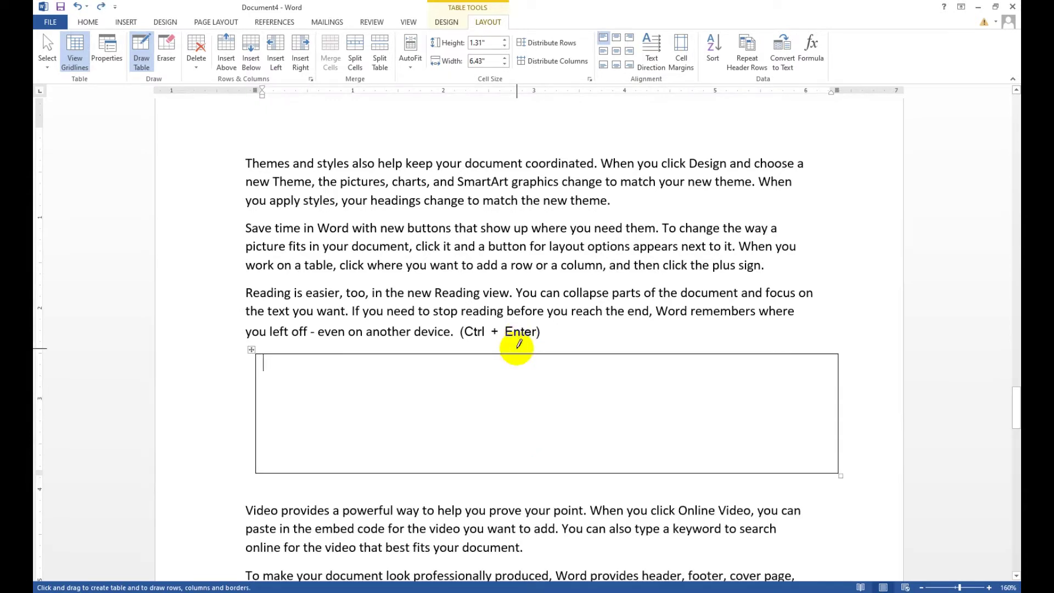
pyautogui.moveTo(532, 356); pyautogui.dragTo(530, 454)
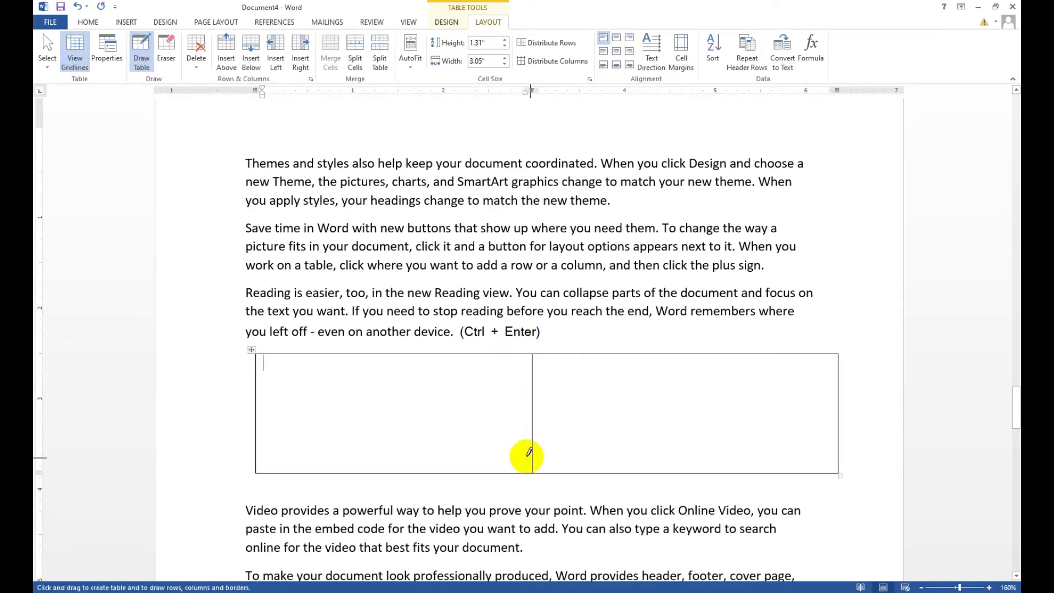
pyautogui.click(257, 416)
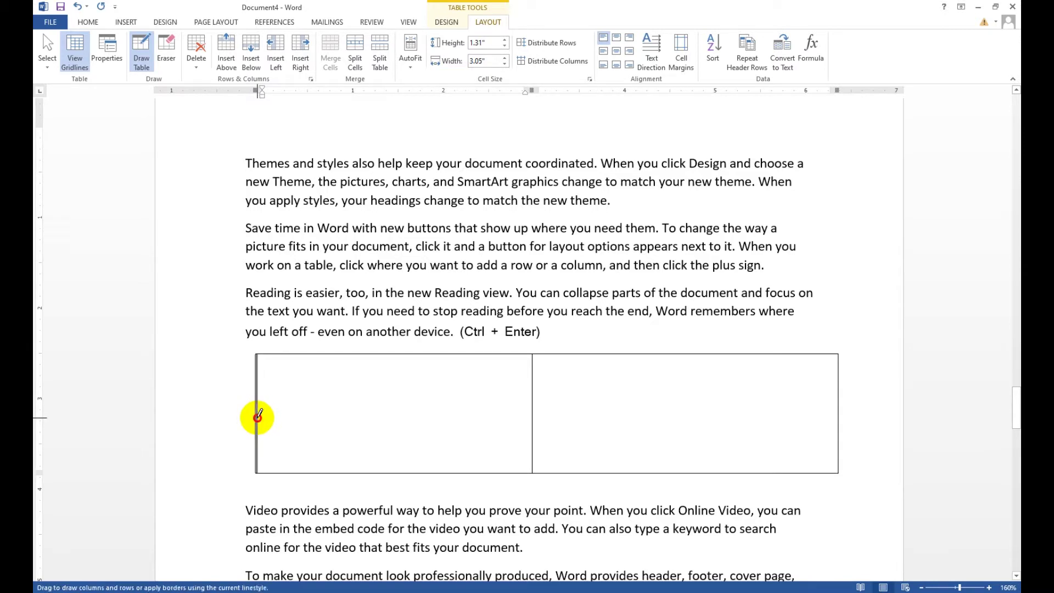
pyautogui.moveTo(257, 417); pyautogui.dragTo(628, 413)
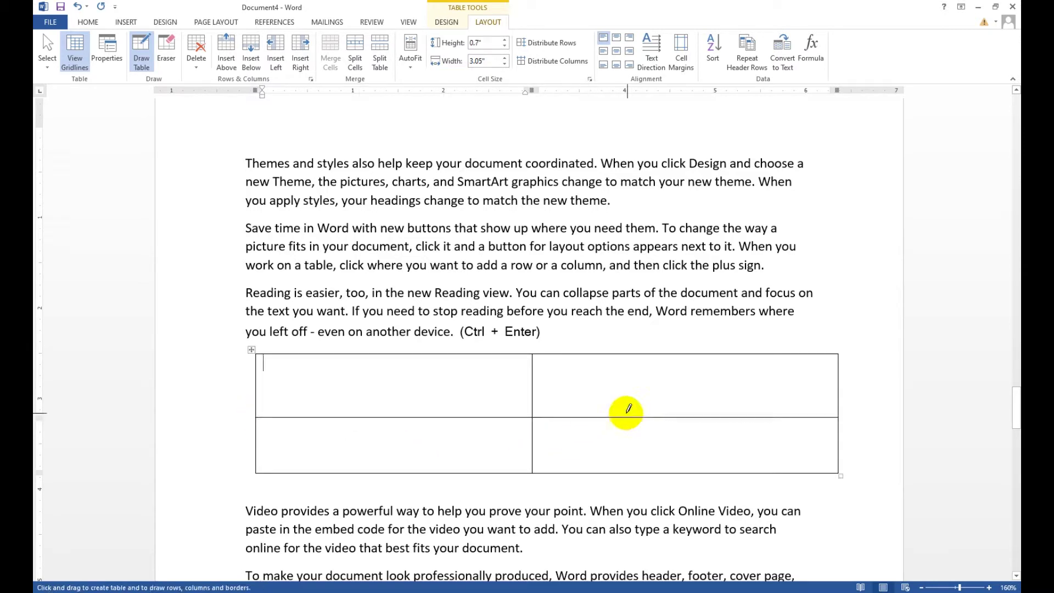
# Subdivide the left and right cells, undo the last divider, and start a new document
pyautogui.moveTo(402, 355); pyautogui.dragTo(401, 446)
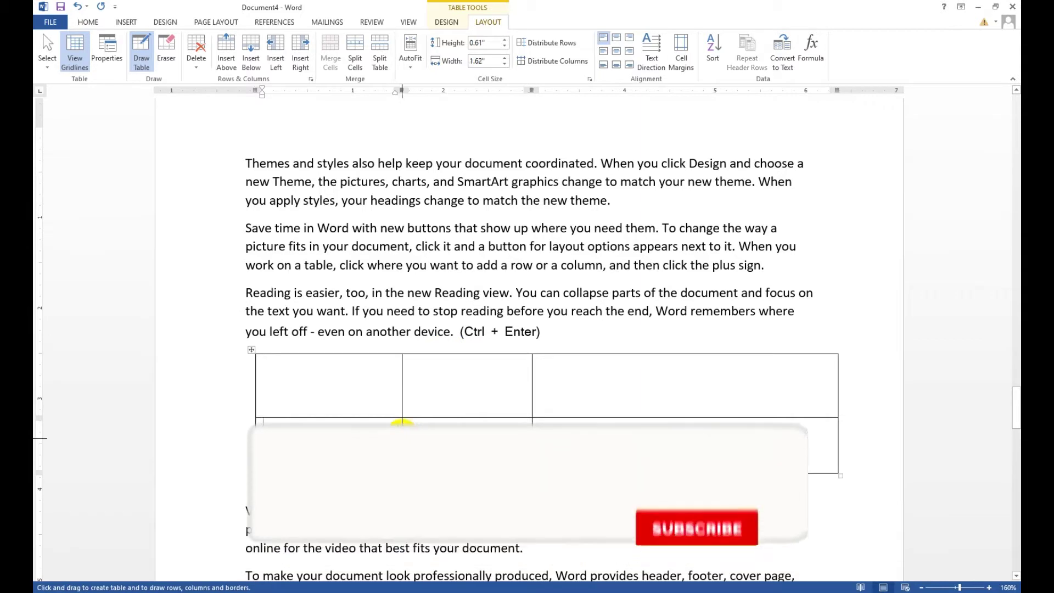
pyautogui.moveTo(402, 390); pyautogui.dragTo(801, 389)
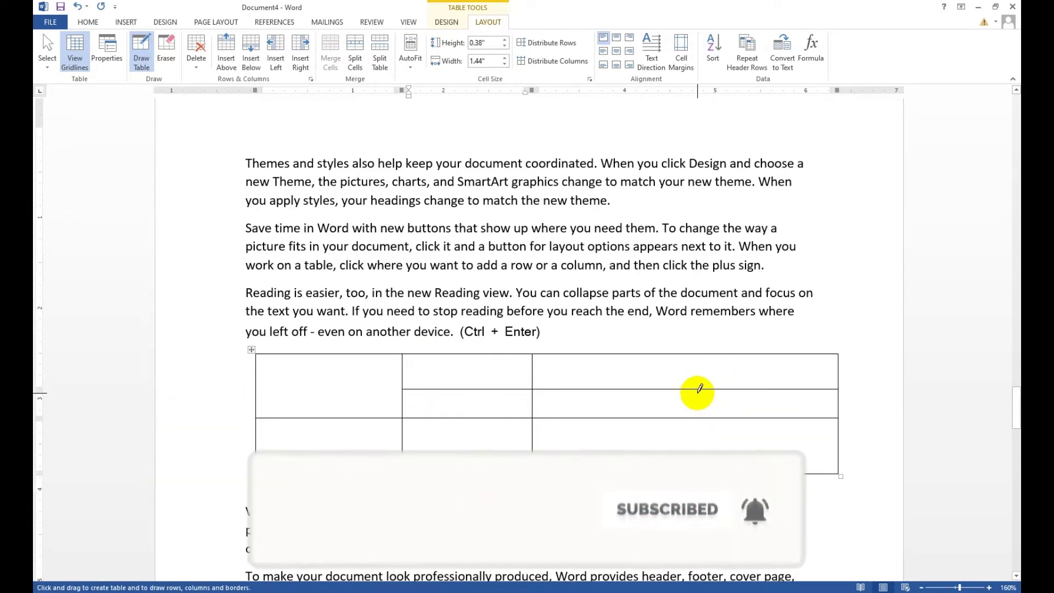
pyautogui.moveTo(690, 389); pyautogui.dragTo(690, 475)
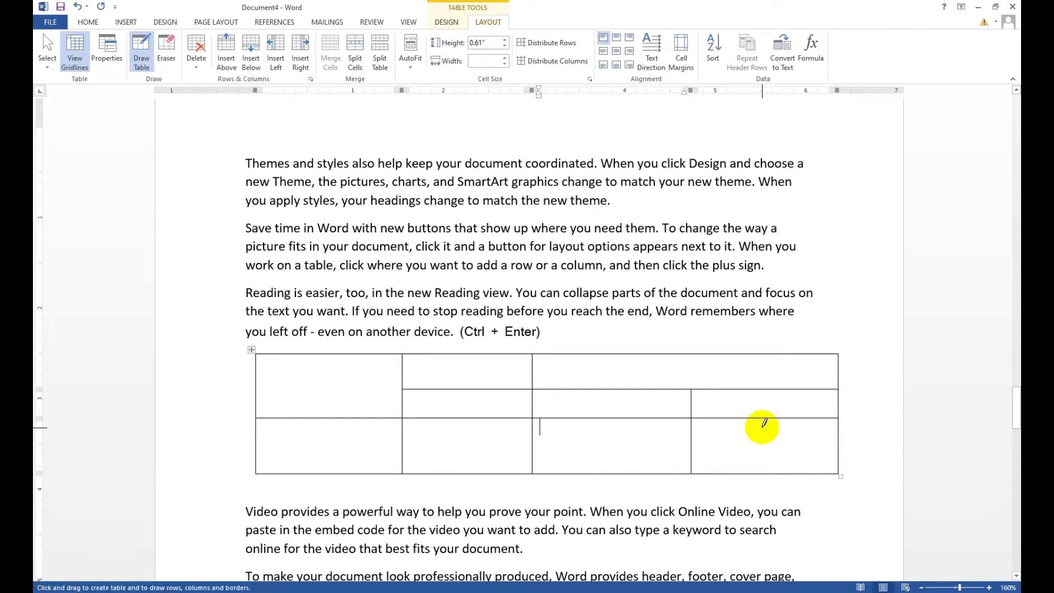
pyautogui.moveTo(691, 400)
pyautogui.mouseDown()
pyautogui.moveTo(813, 406)
pyautogui.moveTo(773, 474)
pyautogui.mouseUp()
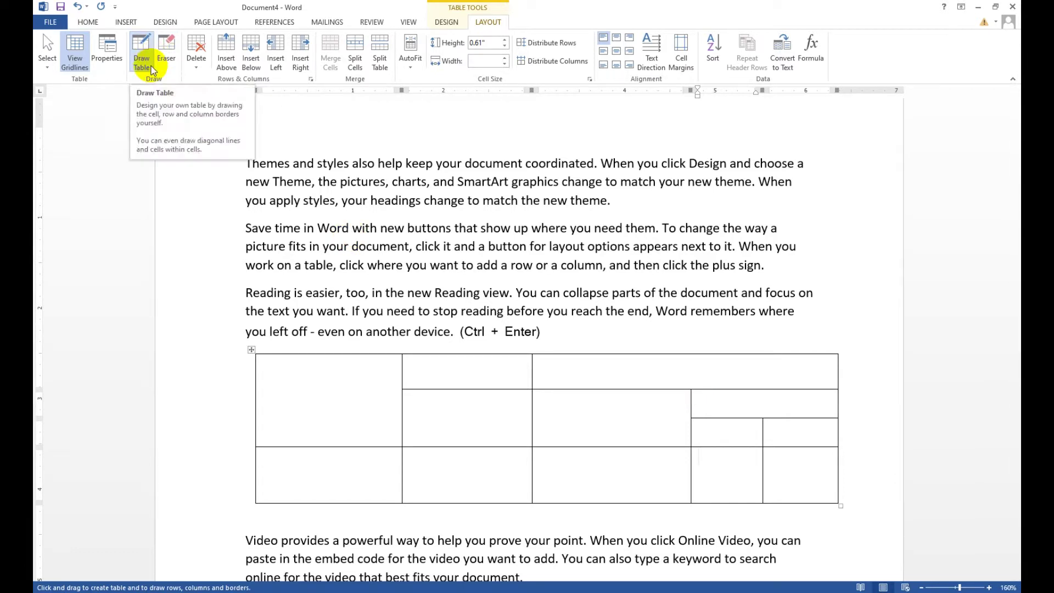
pyautogui.hotkey('ctrl', 'z')
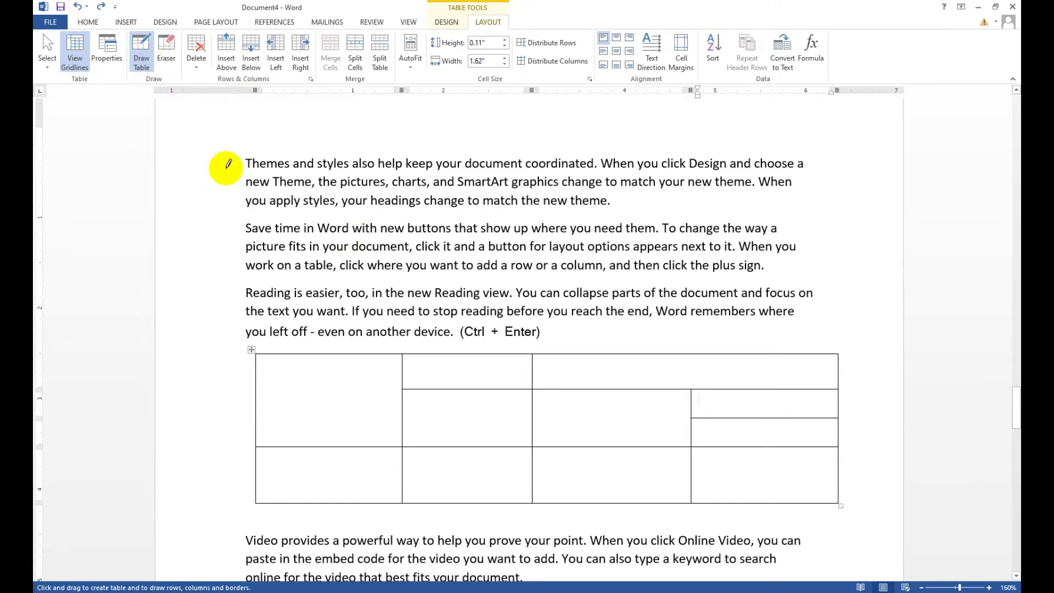
pyautogui.hotkey('ctrl', 'n')
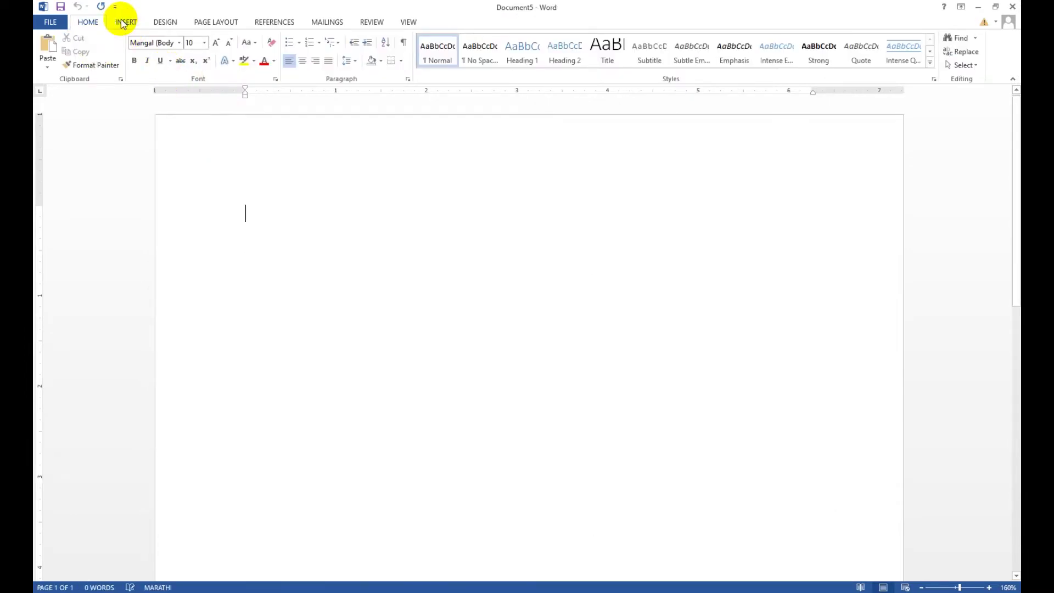
# Draw a table outline on the blank page with a column and a row border
pyautogui.click(124, 22)
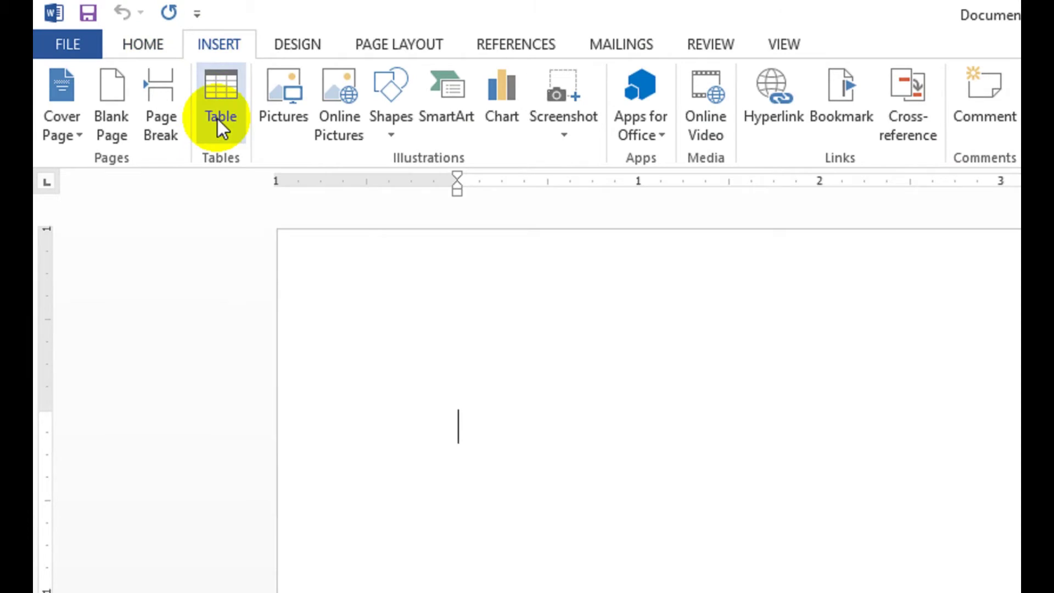
pyautogui.click(125, 59)
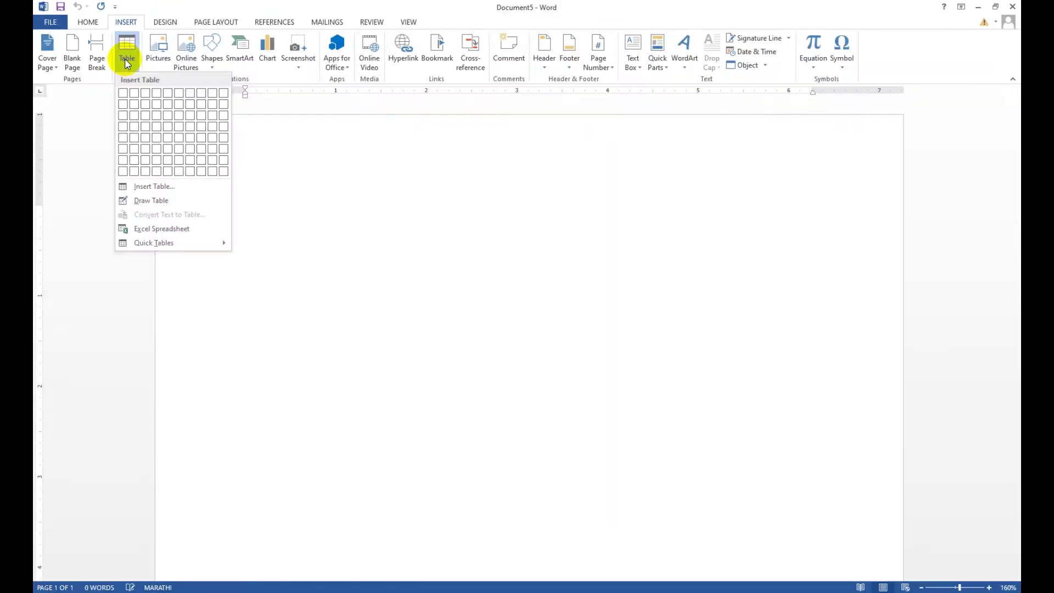
pyautogui.click(148, 200)
pyautogui.moveTo(269, 164); pyautogui.dragTo(849, 282)
pyautogui.moveTo(546, 208); pyautogui.dragTo(546, 323)
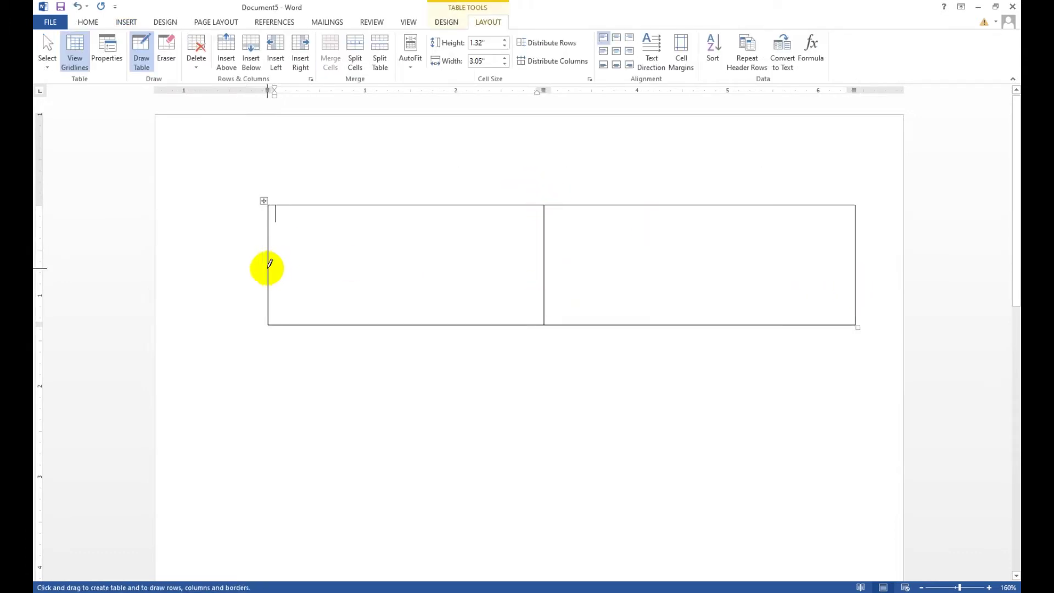
pyautogui.moveTo(270, 264); pyautogui.dragTo(852, 268)
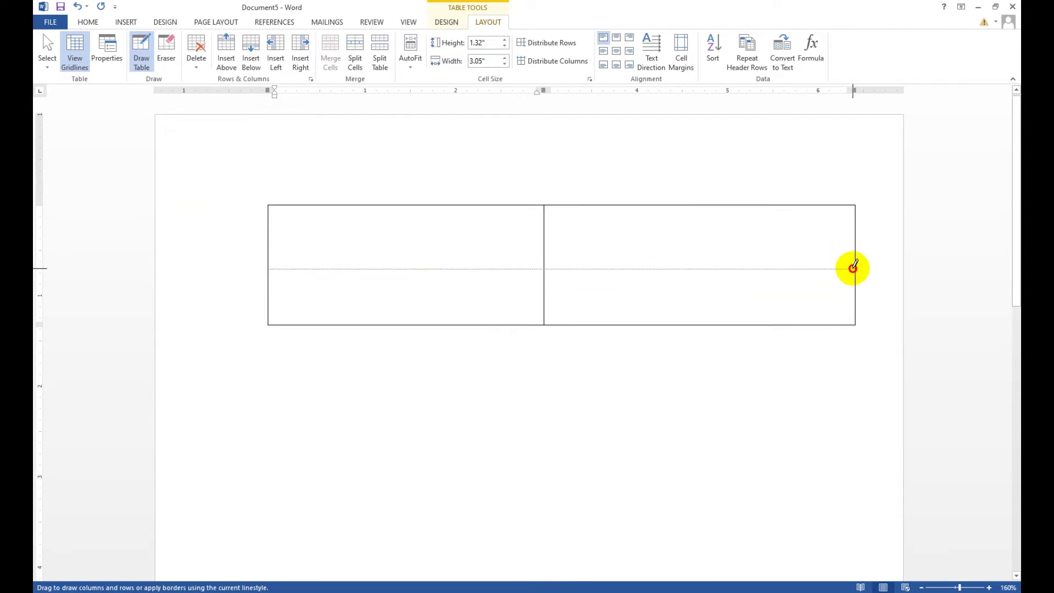
# Split the right-hand cells with extra dividers, then open another blank document
pyautogui.moveTo(544, 234); pyautogui.dragTo(772, 236)
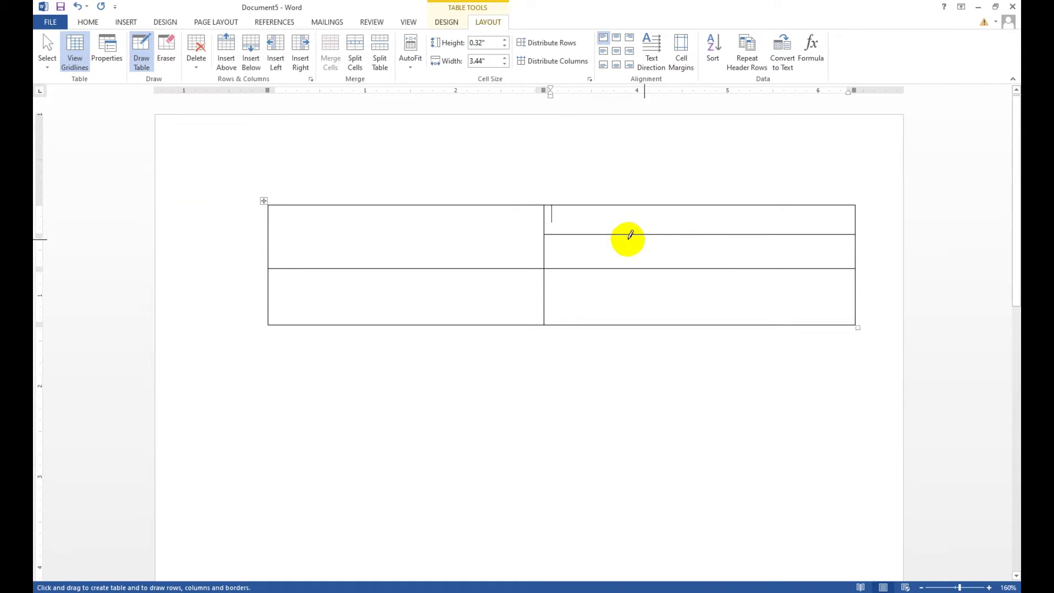
pyautogui.moveTo(647, 235); pyautogui.dragTo(647, 323)
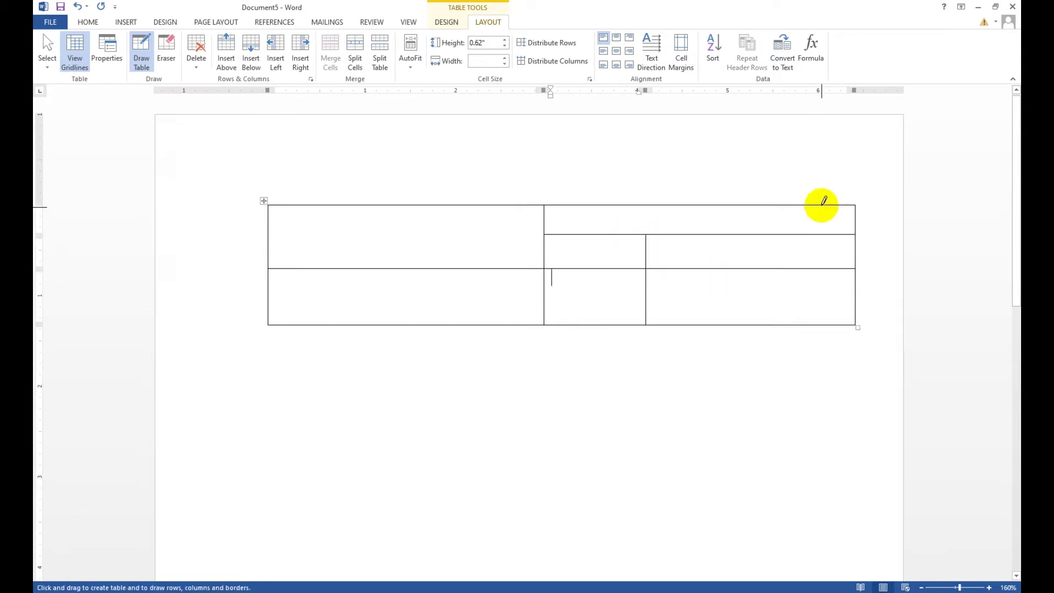
pyautogui.moveTo(767, 235); pyautogui.dragTo(766, 322)
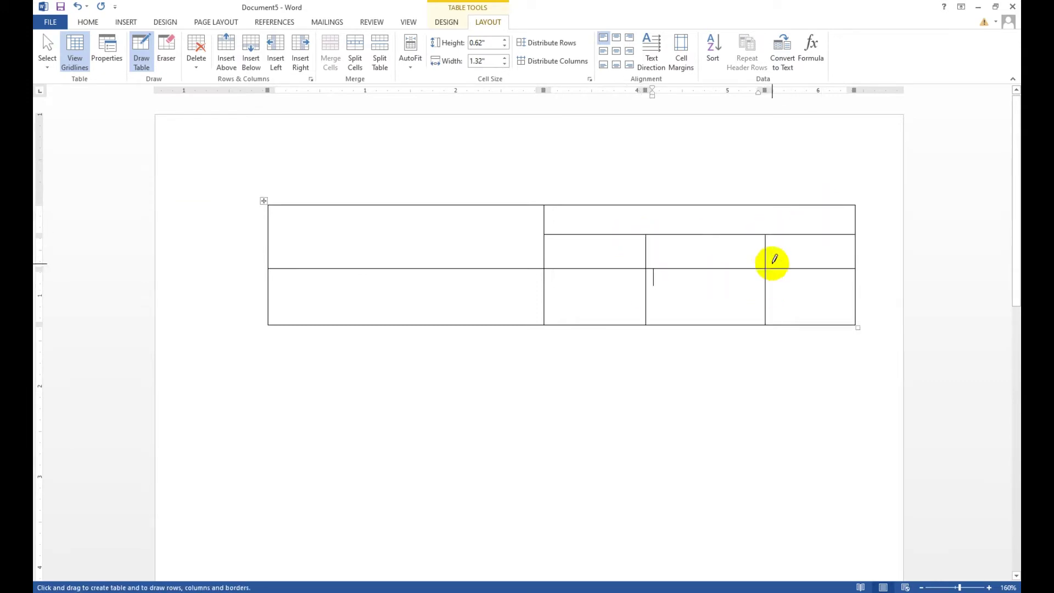
pyautogui.moveTo(767, 252)
pyautogui.mouseDown()
pyautogui.moveTo(840, 252)
pyautogui.moveTo(812, 343)
pyautogui.mouseUp()
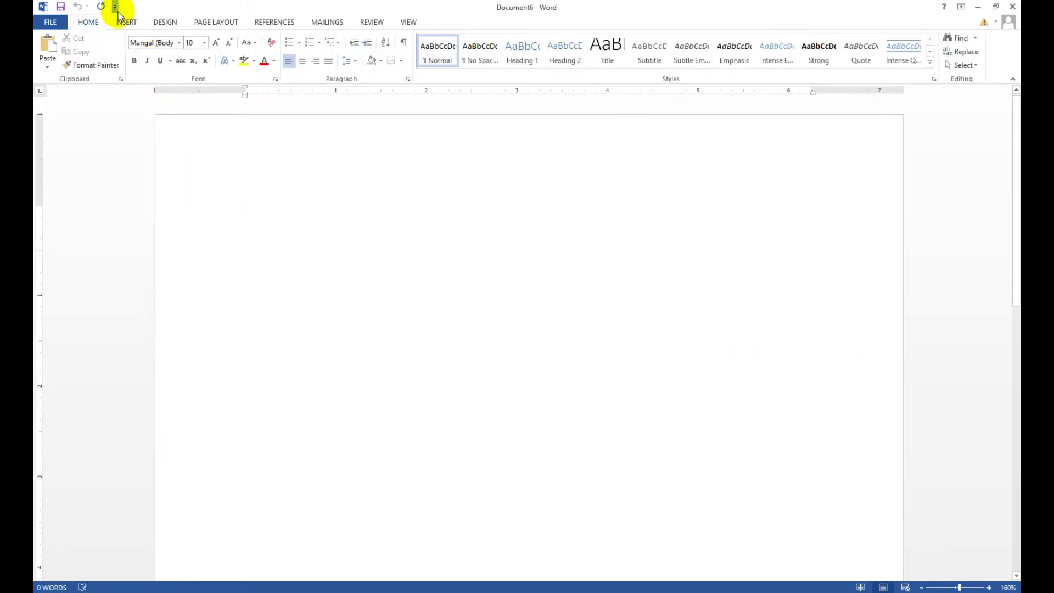
pyautogui.click(114, 7)
pyautogui.click(274, 184)
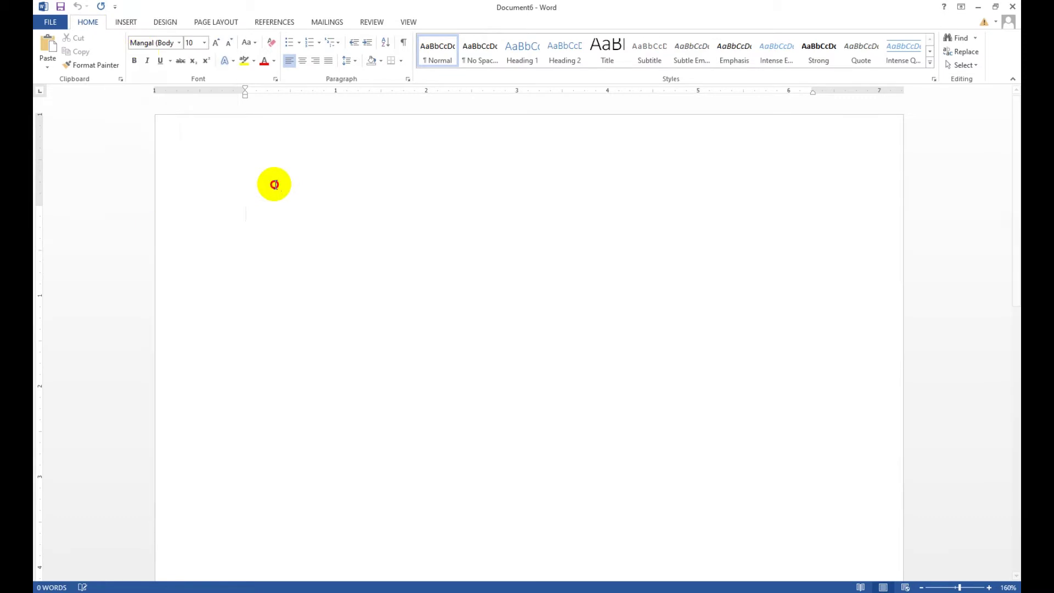
# Type the tab-separated header line Name, Mar, Eng, Hindi
pyautogui.click(126, 22)
pyautogui.click(127, 55)
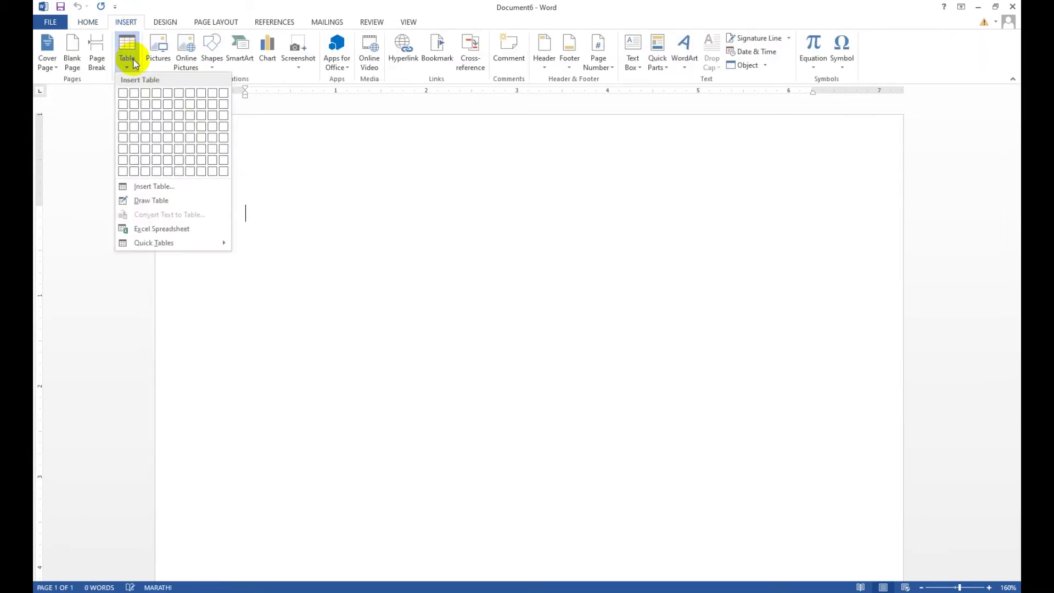
pyautogui.moveTo(168, 214)
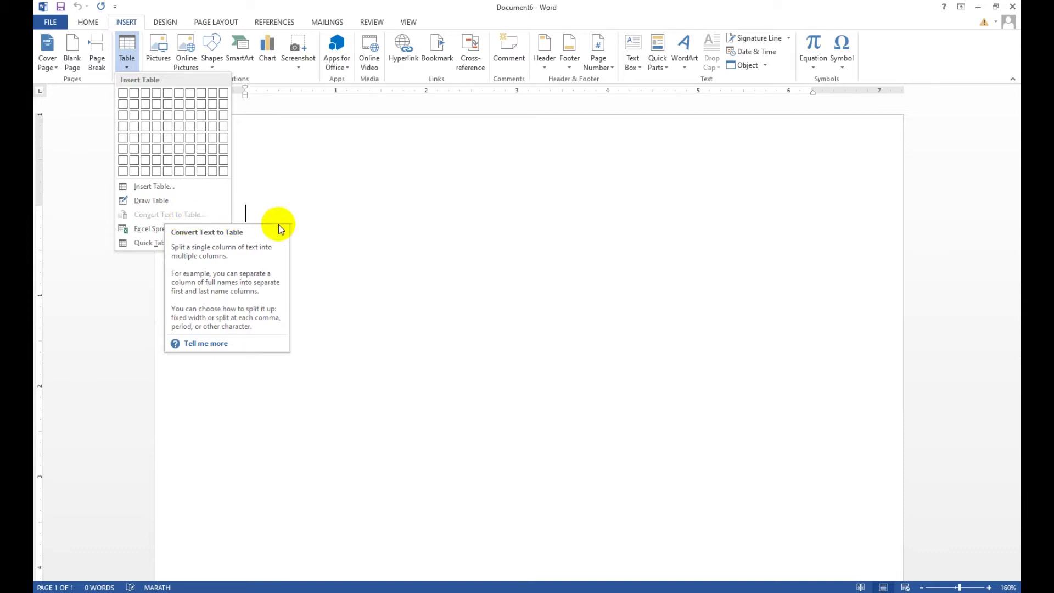
pyautogui.click(246, 210)
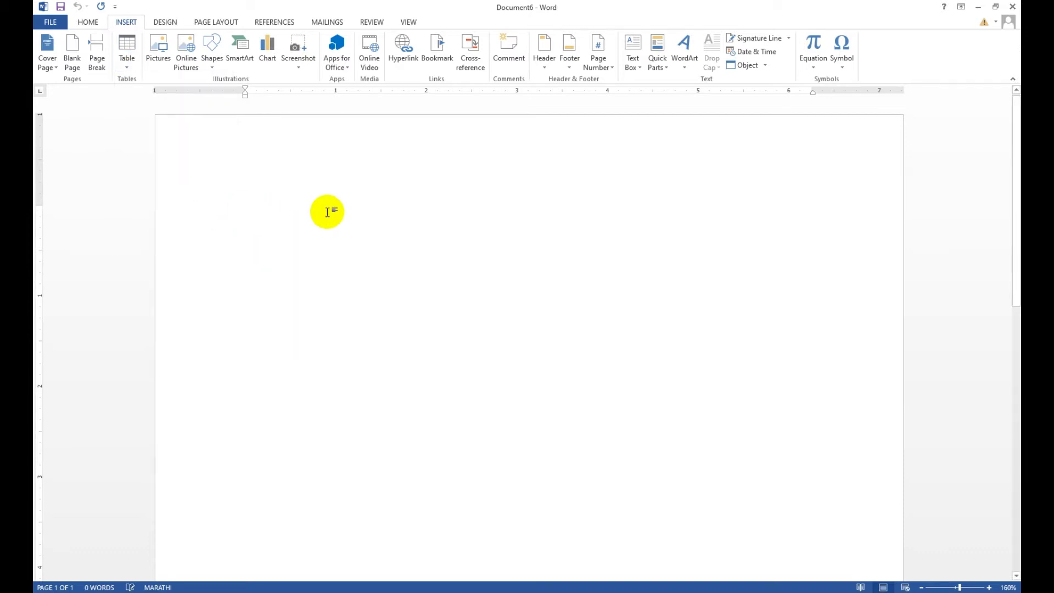
pyautogui.write('Name ')
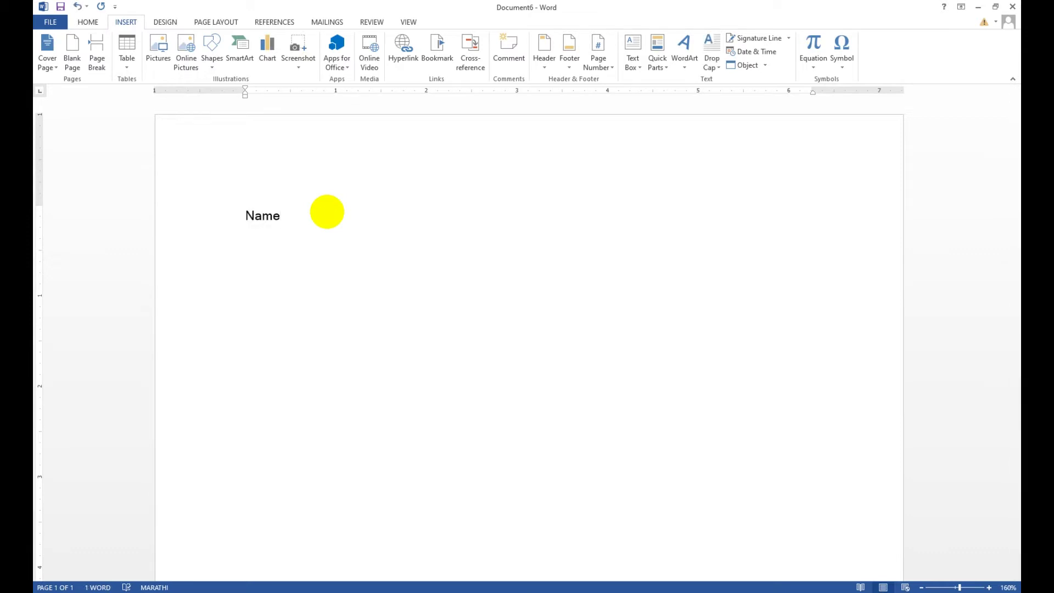
pyautogui.write('Mar')
pyautogui.press('Tab')
pyautogui.write('Eng')
pyautogui.press('Tab')
pyautogui.write('Hindi')
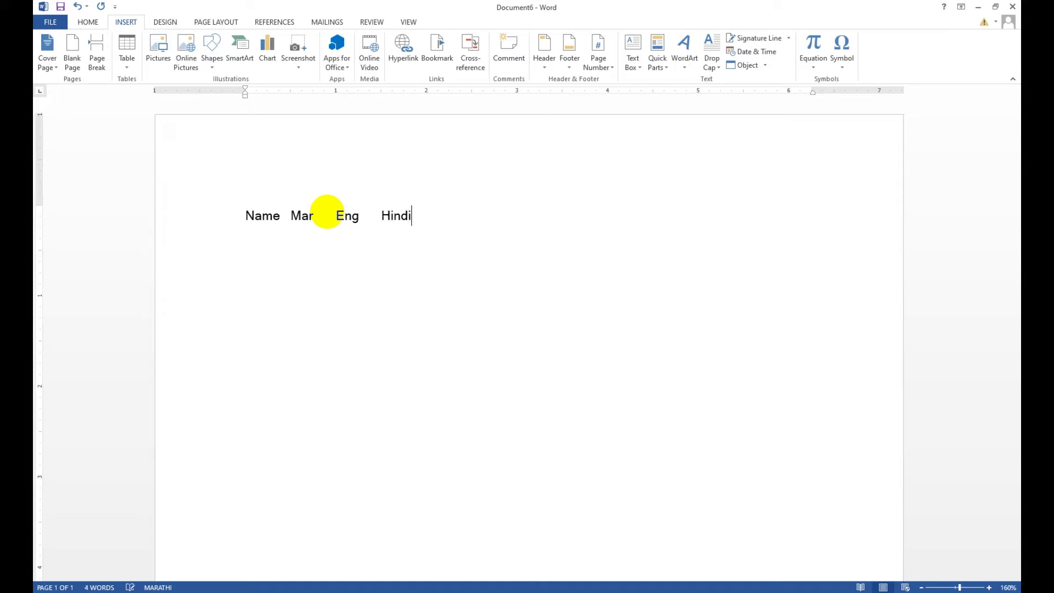
pyautogui.press('Return')
# Type the first student's tab-separated marks line: 52, 65, 63
pyautogui.write('Deep')
pyautogui.press('Tab')
pyautogui.write('52')
pyautogui.press('Tab')
pyautogui.write('65')
pyautogui.press('Tab')
pyautogui.write('63')
pyautogui.press('Tab')
pyautogui.press('Return')
# Type the second student's tab-separated marks line: 52, 56, 52
pyautogui.write('ram')
pyautogui.press('Tab')
pyautogui.write('52')
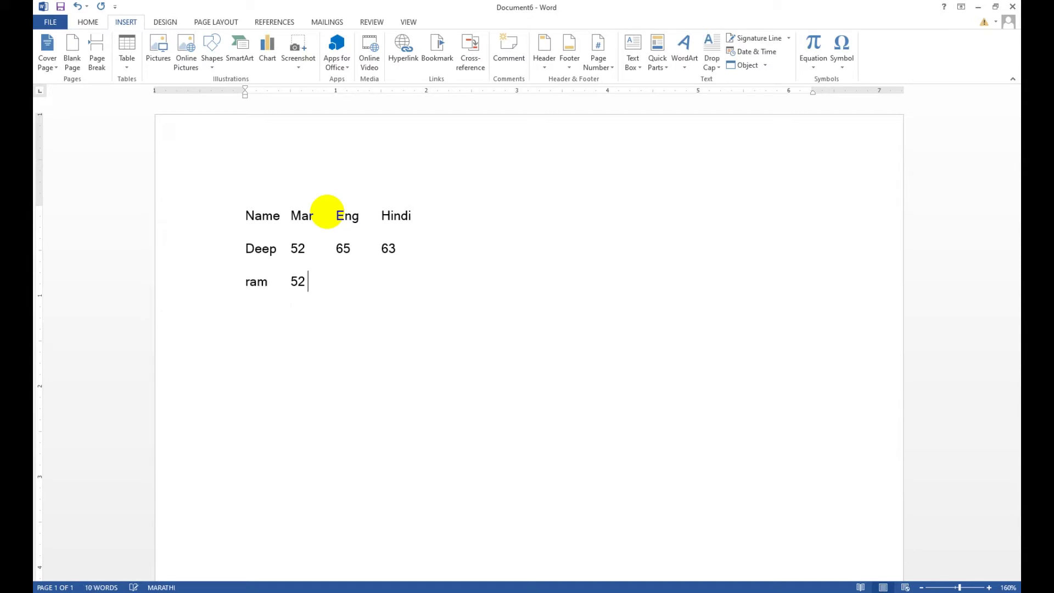
pyautogui.press('Tab')
pyautogui.write('56')
pyautogui.press('Tab')
pyautogui.write('52')
# Convert the three tab-separated marks lines into a table
pyautogui.moveTo(244, 215)
pyautogui.mouseDown()
pyautogui.moveTo(337, 216)
pyautogui.moveTo(401, 271)
pyautogui.mouseUp()
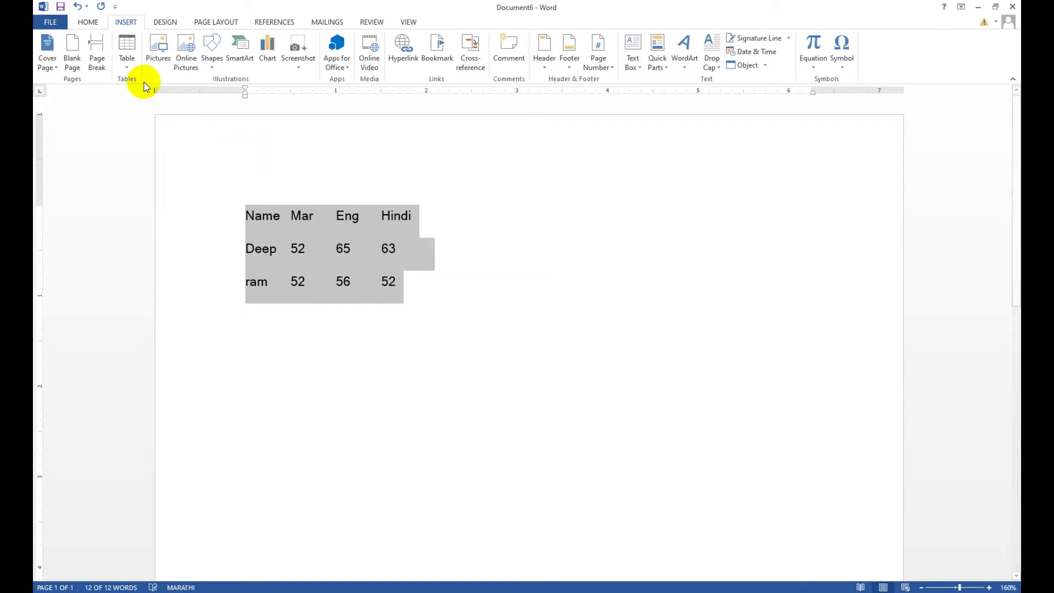
pyautogui.click(128, 71)
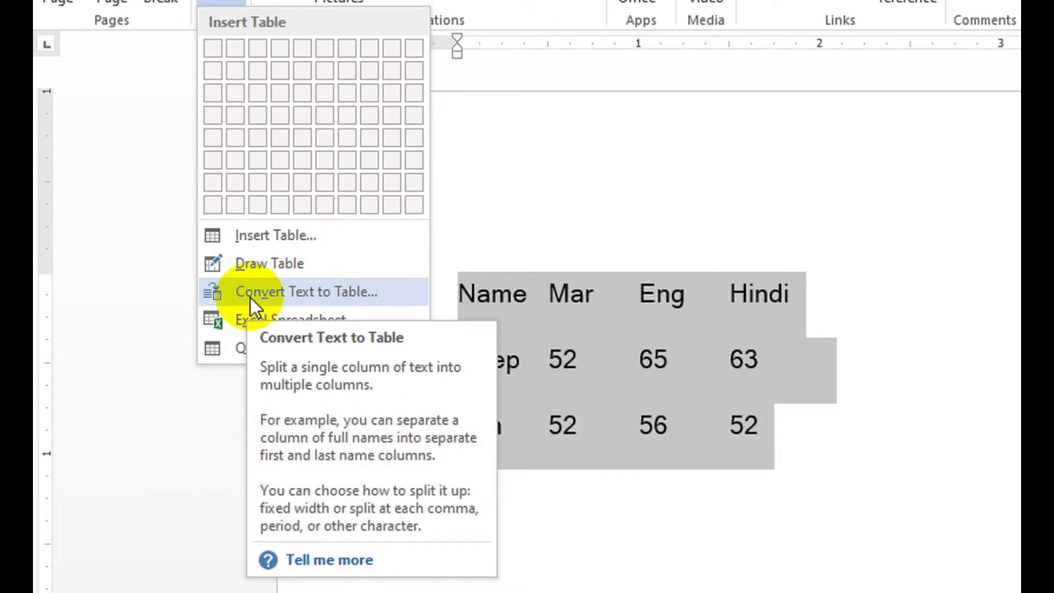
pyautogui.click(364, 293)
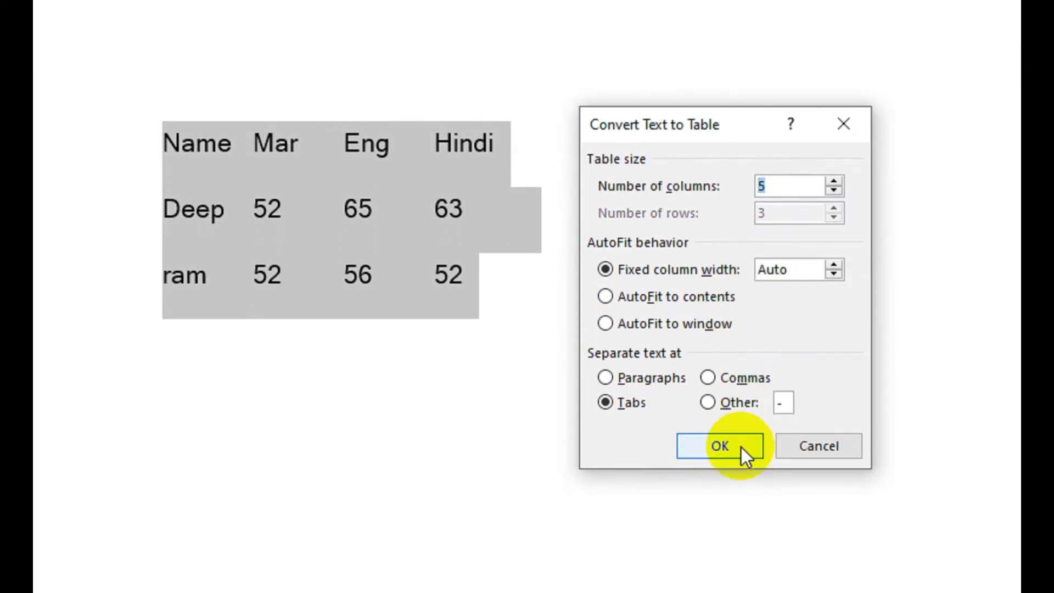
pyautogui.click(741, 446)
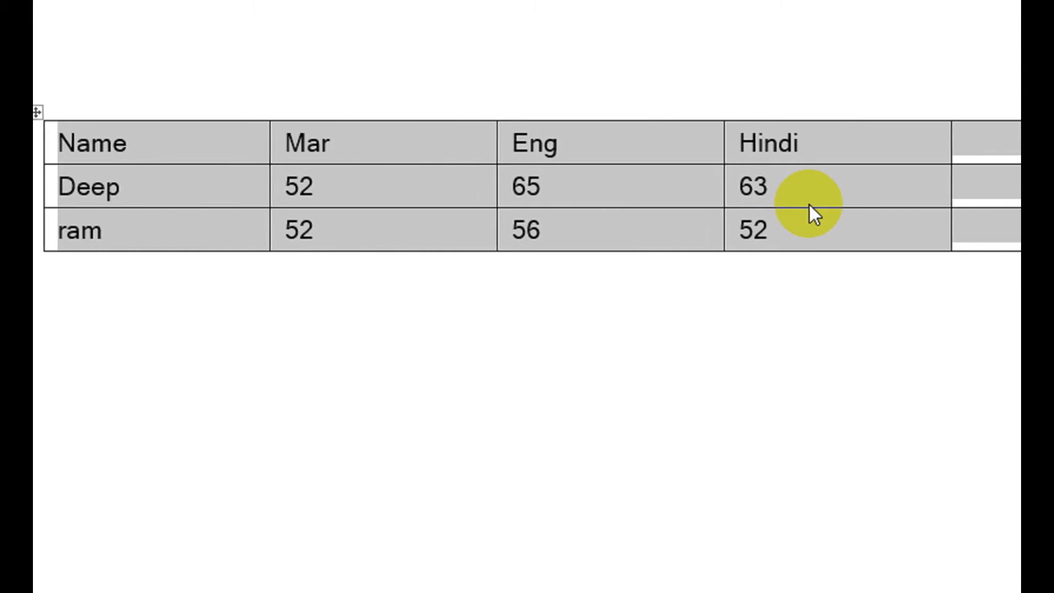
pyautogui.click(810, 205)
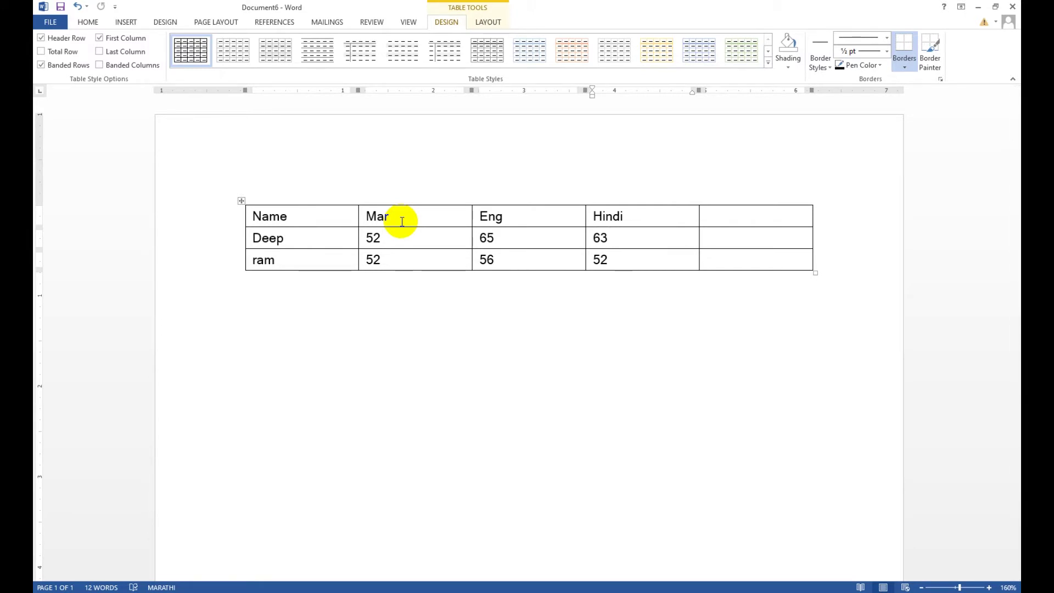
# Undo the table conversion and reopen the Table options
pyautogui.hotkey('ctrl', 'z')
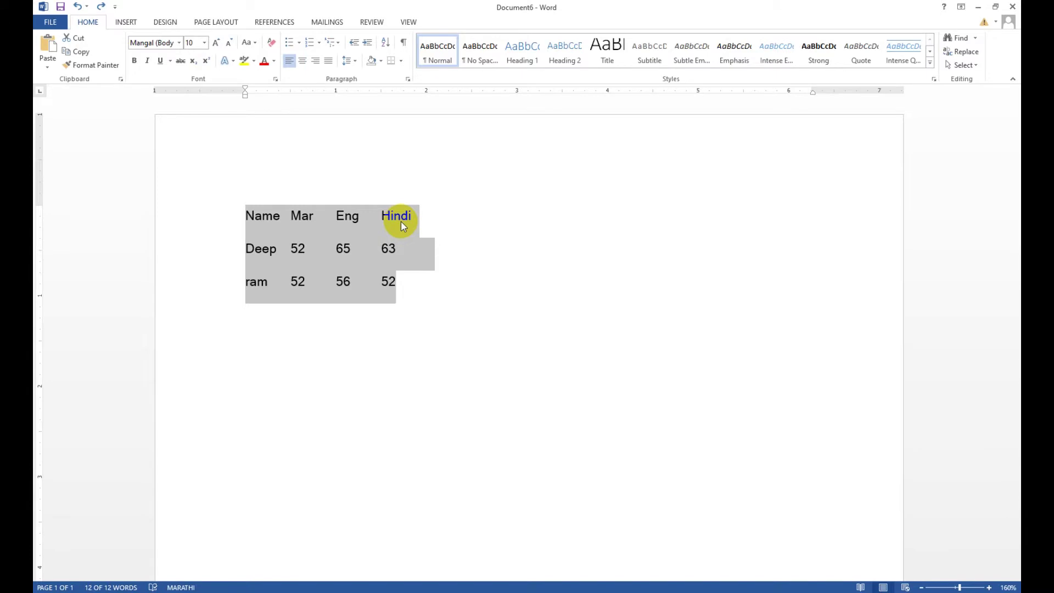
pyautogui.click(125, 22)
pyautogui.click(127, 52)
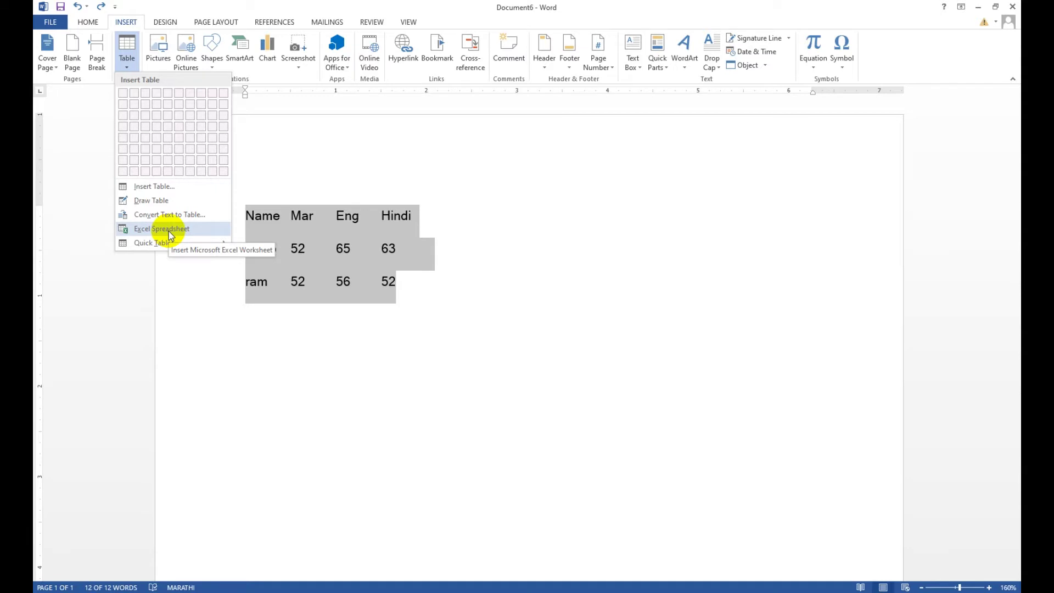
# Insert an embedded Excel spreadsheet and type the headers Name, Mar, Hin, Hindi
pyautogui.click(170, 232)
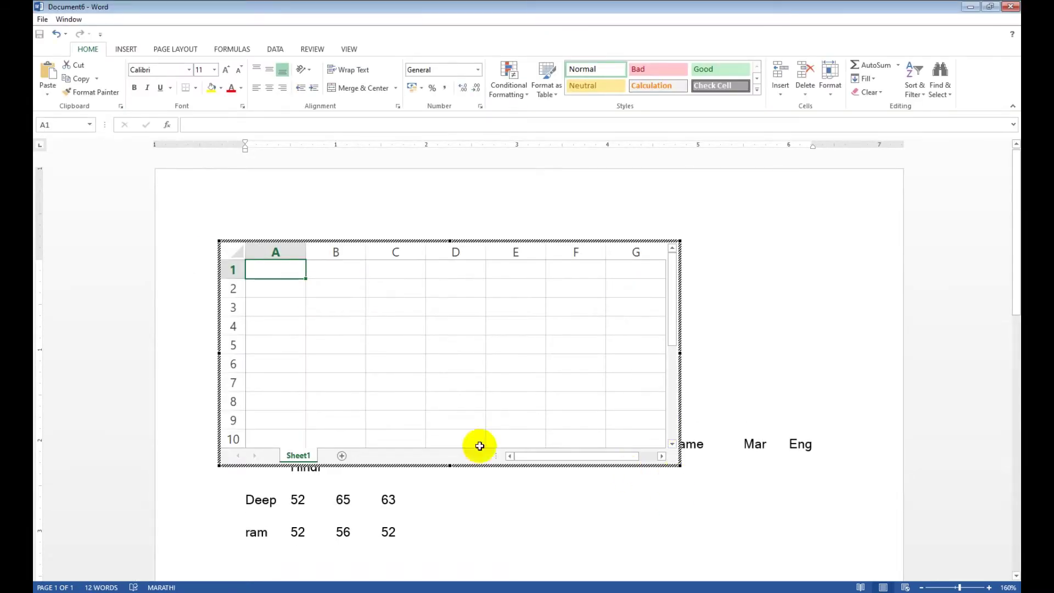
pyautogui.write('Ma')
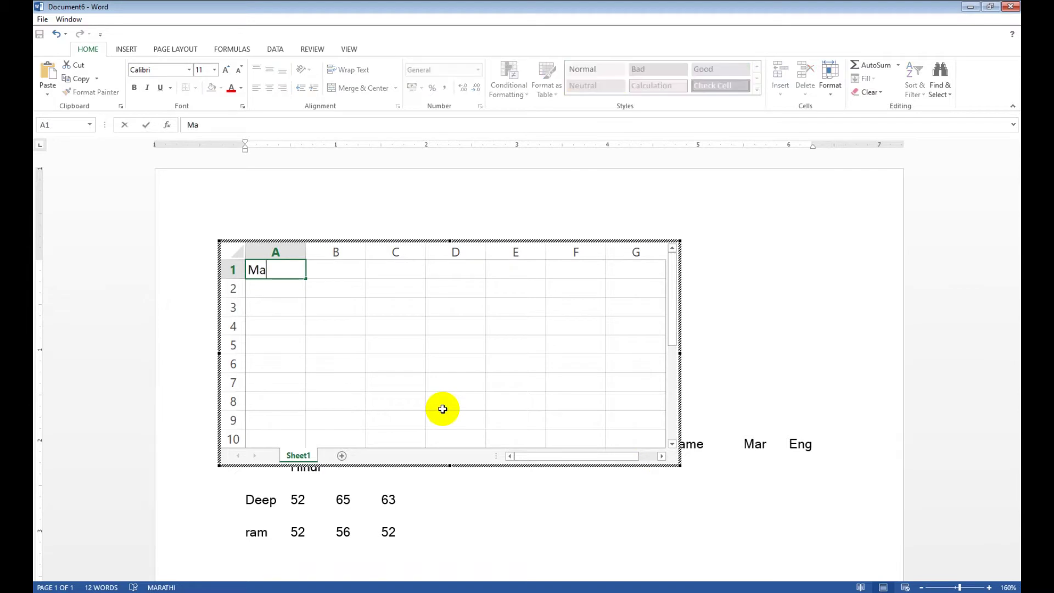
pyautogui.write('r')
pyautogui.press('BackSpace')
pyautogui.press('BackSpace')
pyautogui.press('BackSpace')
pyautogui.write('a')
pyautogui.press('BackSpace')
pyautogui.write('Name')
pyautogui.press('Tab')
pyautogui.write('Mar')
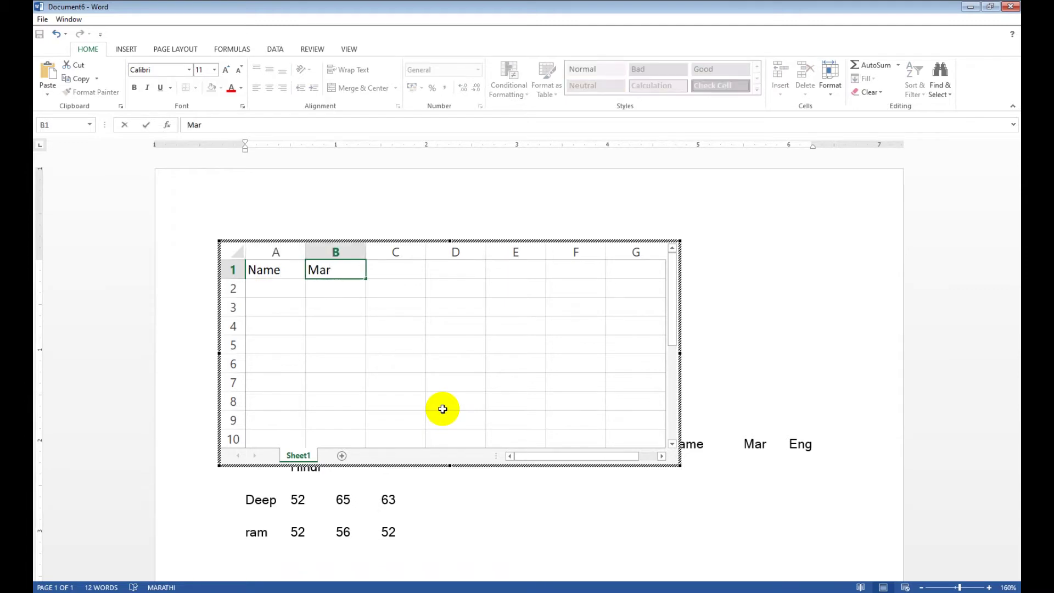
pyautogui.press('Tab')
pyautogui.write('Hin')
pyautogui.press('Tab')
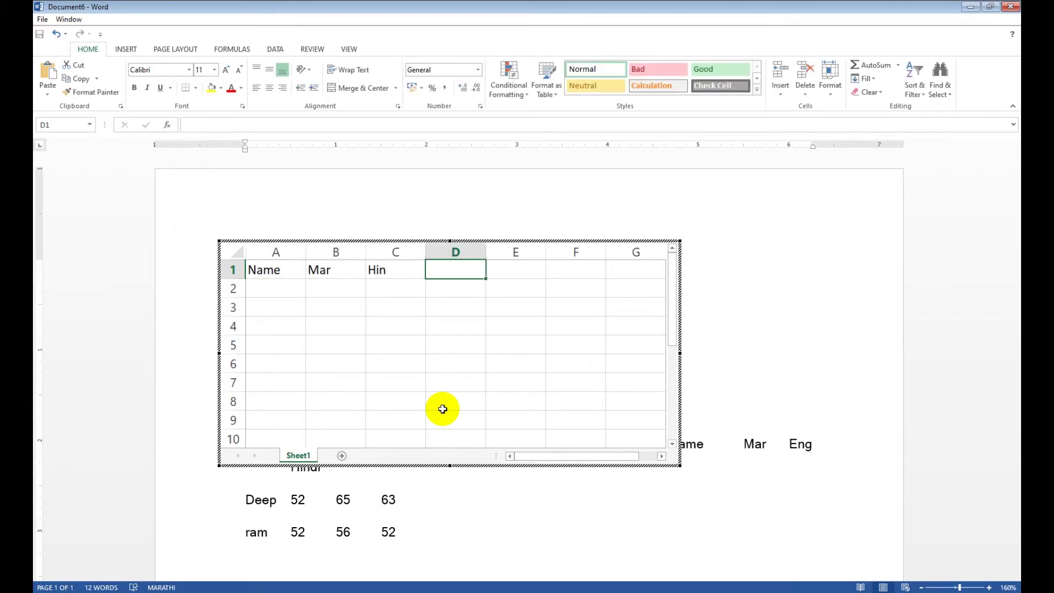
pyautogui.write('Hindi')
pyautogui.press('Tab')
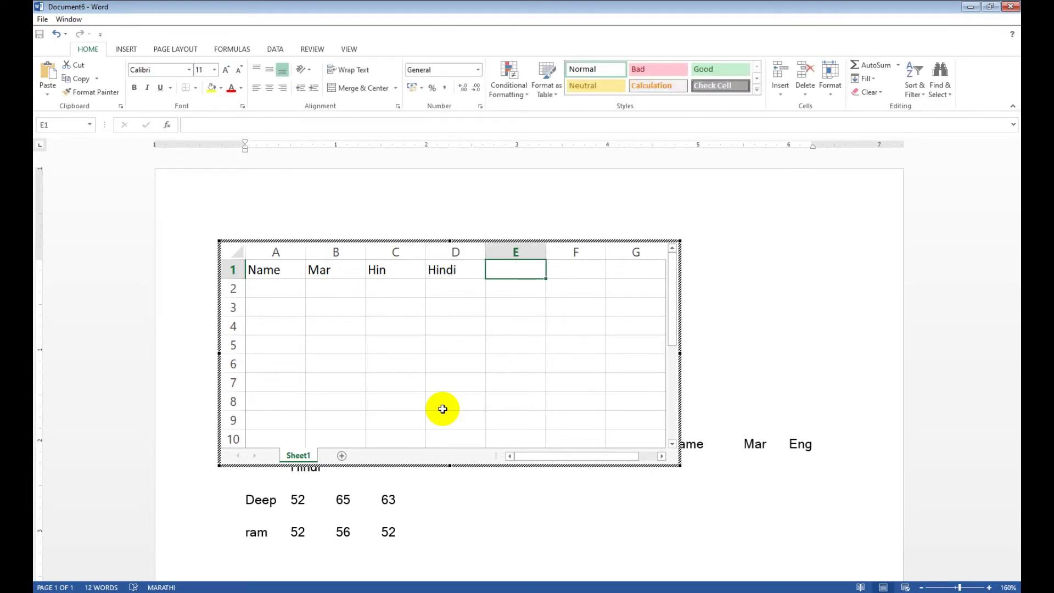
pyautogui.press('Tab')
# Enter the first student's row in the worksheet with marks 56, 25 and 36
pyautogui.press('Return')
pyautogui.press('Left')
pyautogui.press('Left')
pyautogui.press('Left')
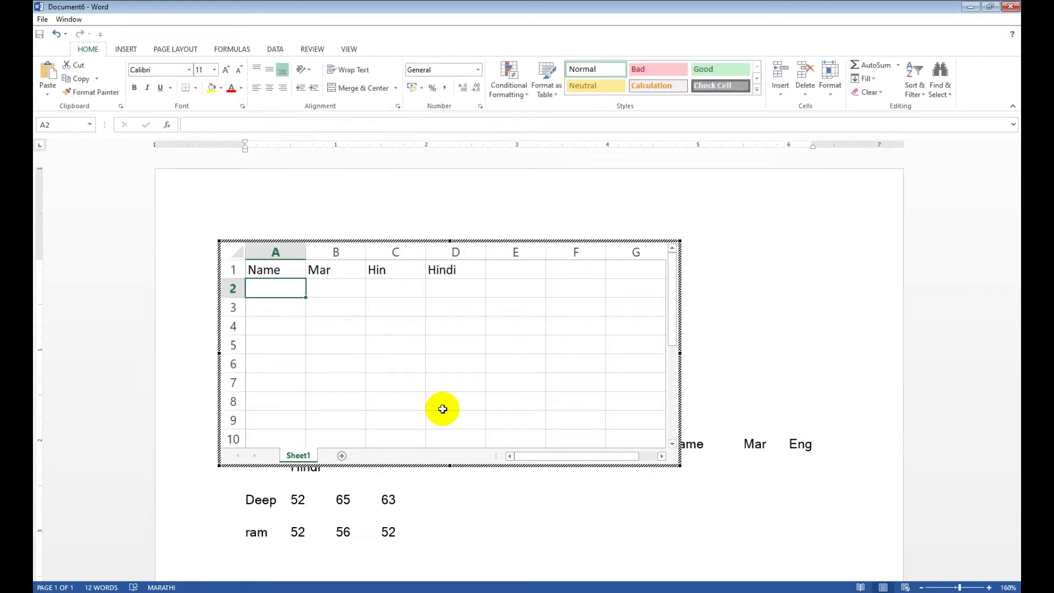
pyautogui.write('Deepak')
pyautogui.press('Tab')
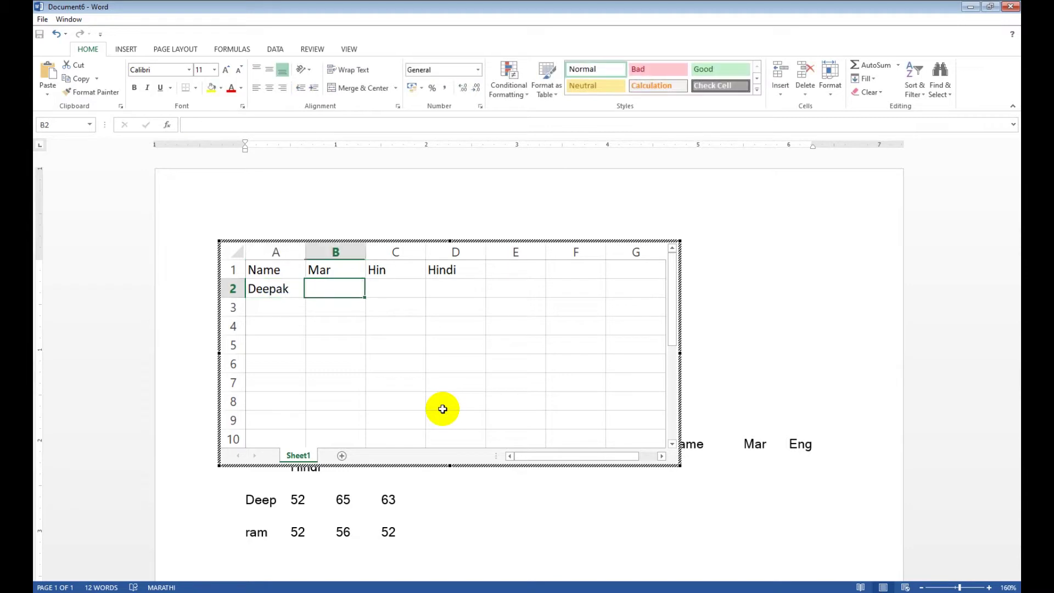
pyautogui.write('56')
pyautogui.press('Tab')
pyautogui.write('25')
pyautogui.press('Tab')
pyautogui.write('36')
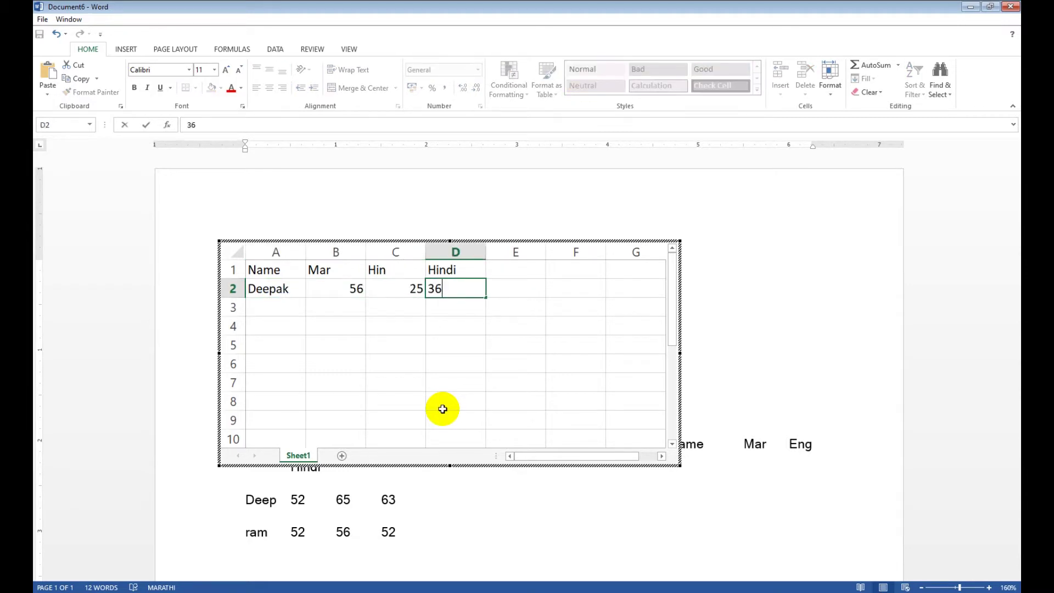
pyautogui.press('Return')
# Enter the second student's row with marks 85, 65 and 25
pyautogui.write('Ram')
pyautogui.press('Tab')
pyautogui.write('85')
pyautogui.press('Tab')
pyautogui.write('65')
pyautogui.press('Tab')
pyautogui.write('25')
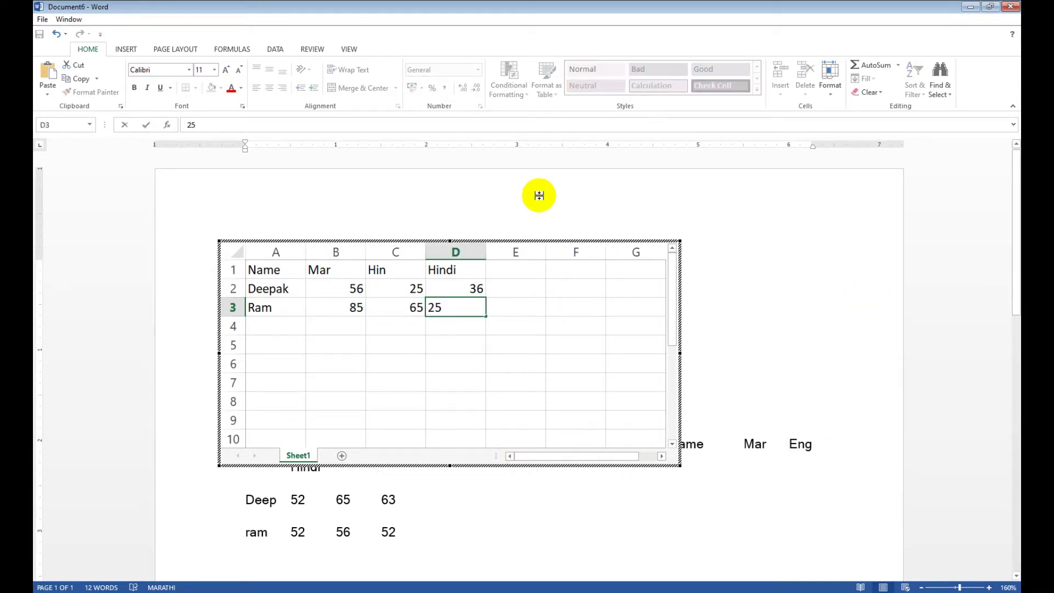
# Apply All Borders to A1:D8 and close the embedded worksheet
pyautogui.click(124, 48)
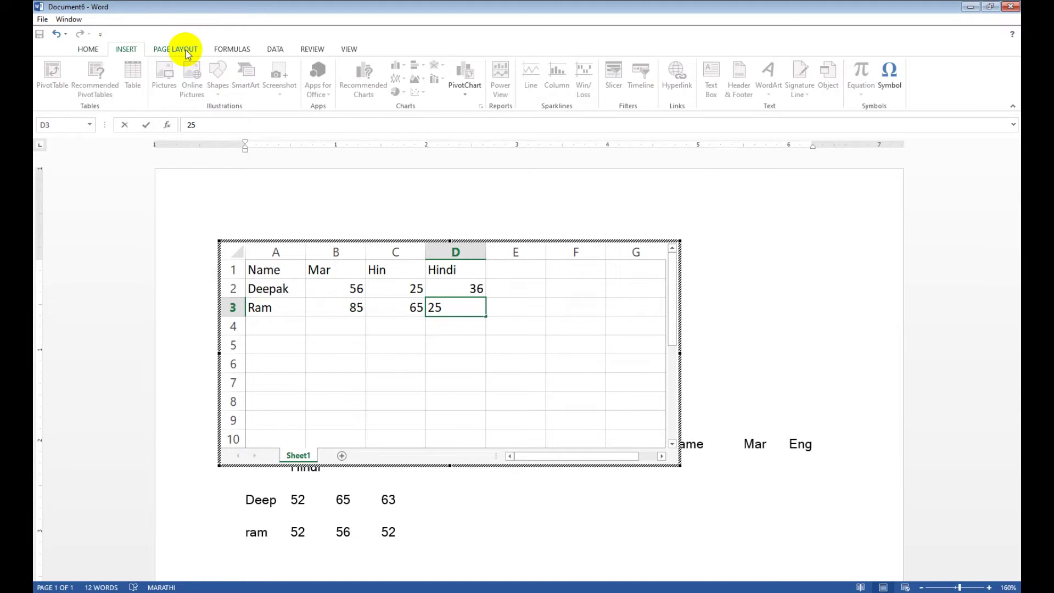
pyautogui.click(186, 53)
pyautogui.click(86, 49)
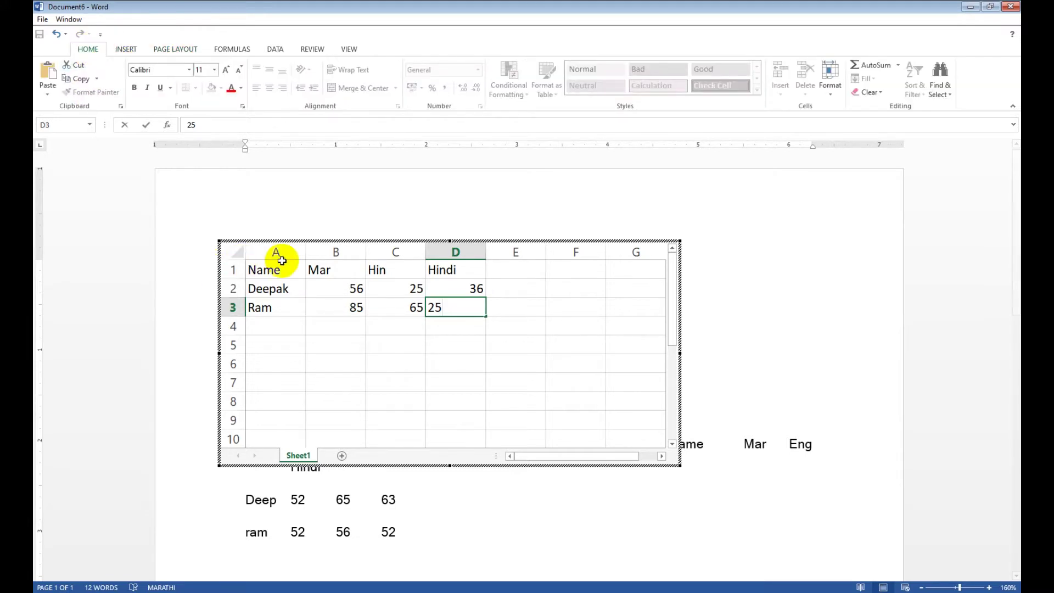
pyautogui.moveTo(281, 264); pyautogui.dragTo(452, 377)
pyautogui.click(474, 371)
pyautogui.moveTo(259, 266); pyautogui.dragTo(485, 396)
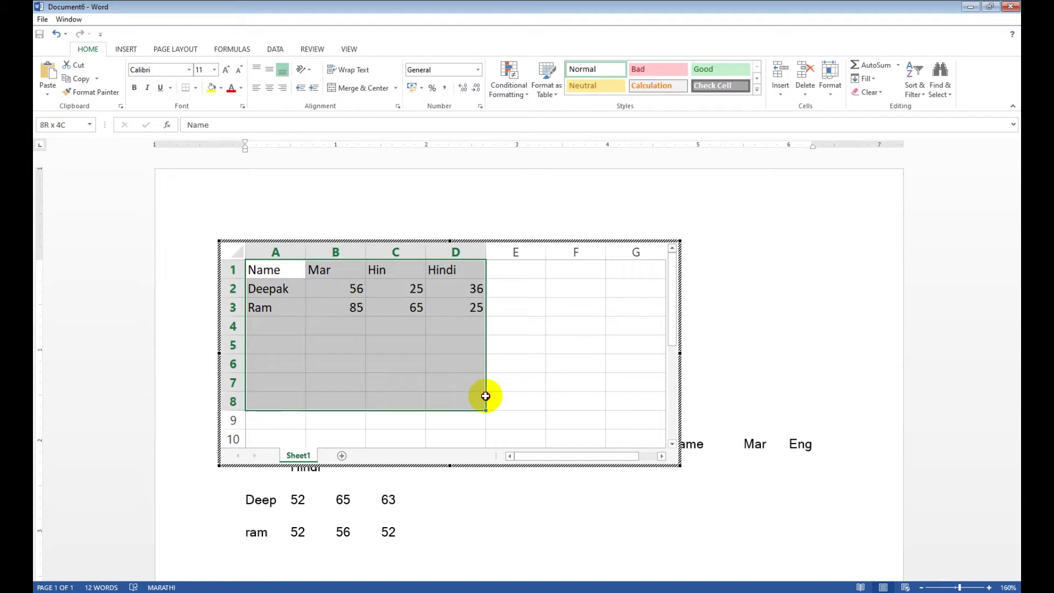
pyautogui.click(195, 88)
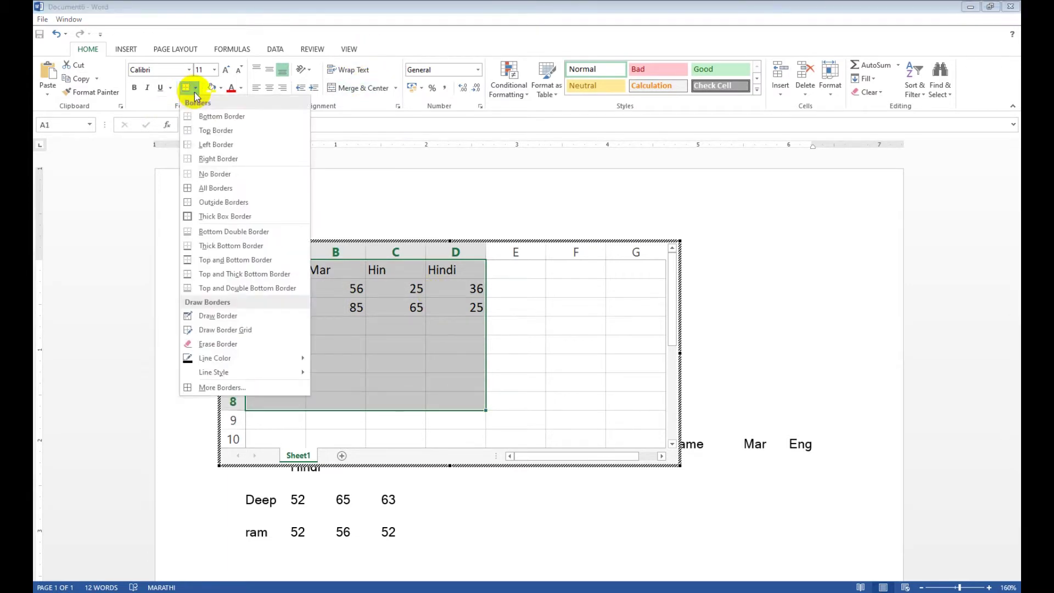
pyautogui.click(205, 187)
pyautogui.click(446, 308)
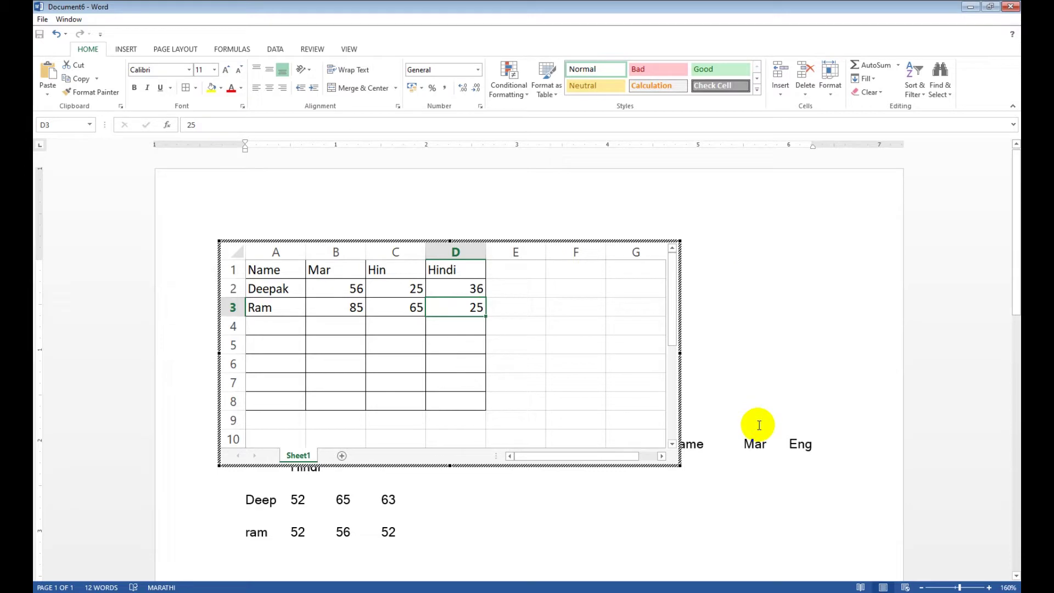
pyautogui.click(763, 385)
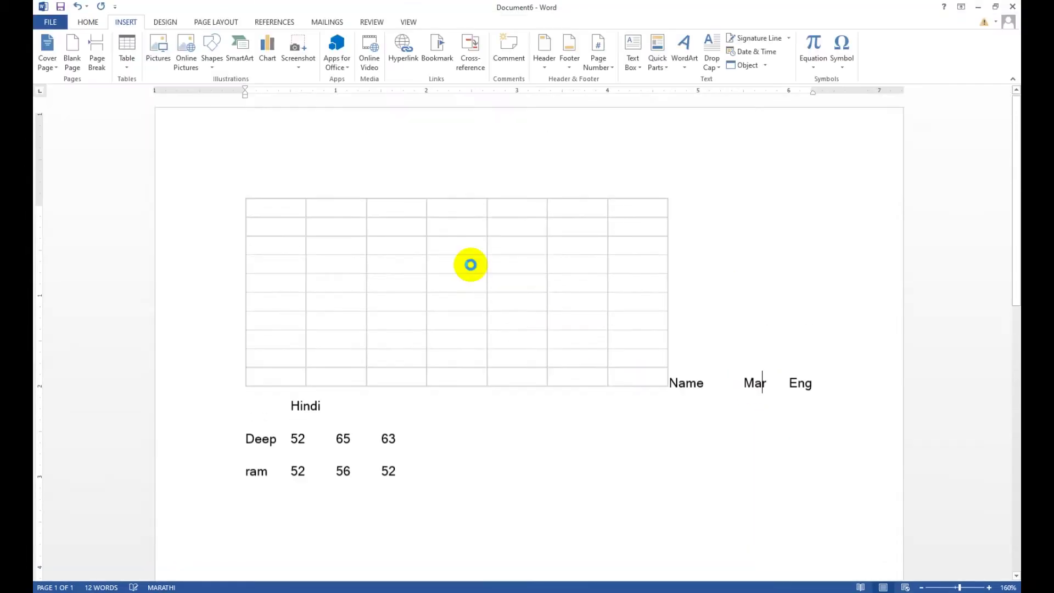
# Add a blank line below the marks text and open the Table menu
pyautogui.click(372, 238)
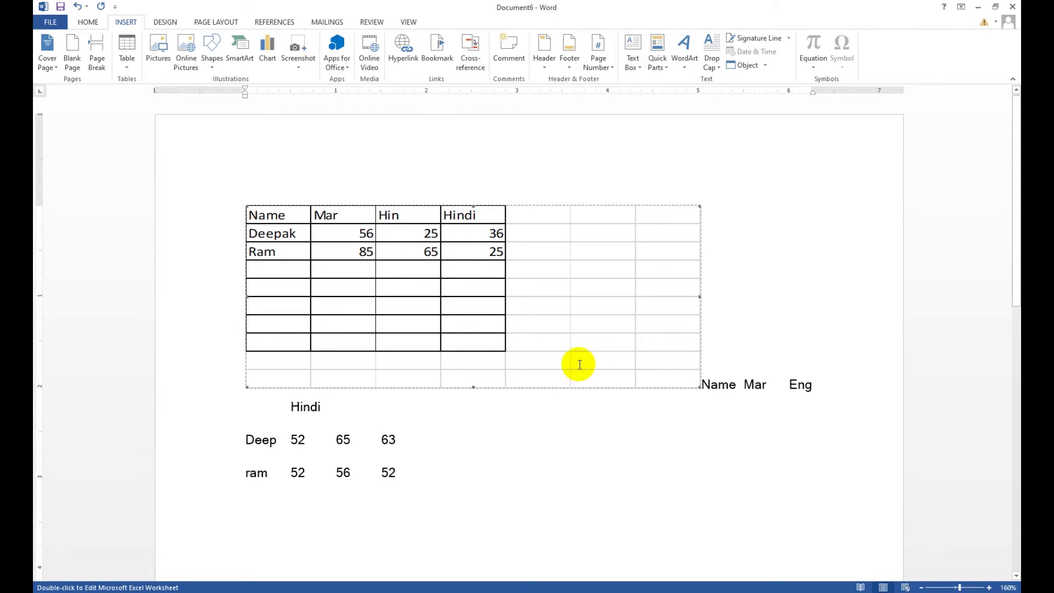
pyautogui.click(515, 463)
pyautogui.scroll(-3, 515, 455)
pyautogui.press('Return')
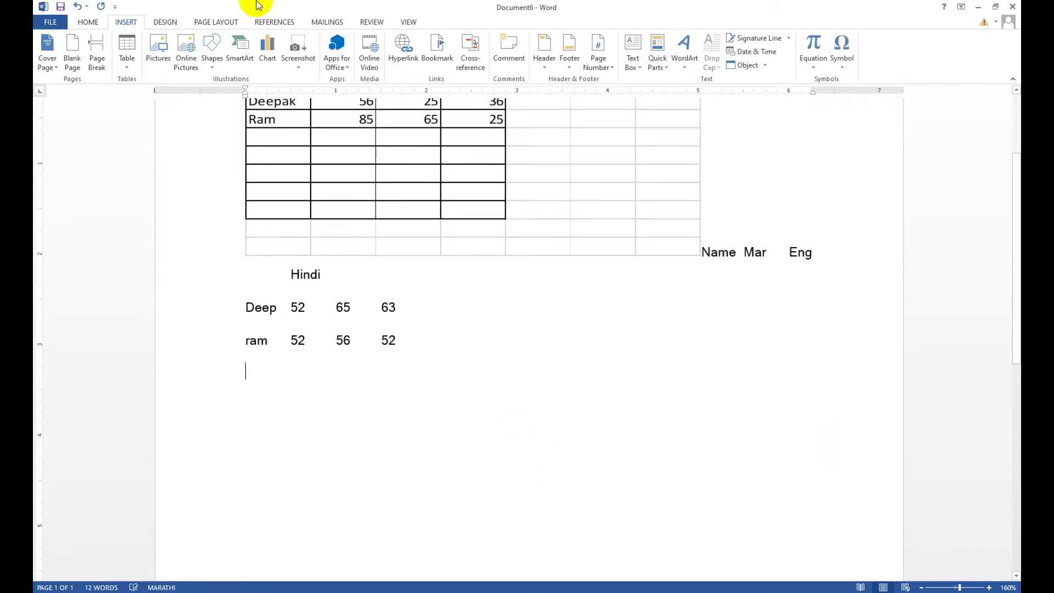
pyautogui.click(132, 61)
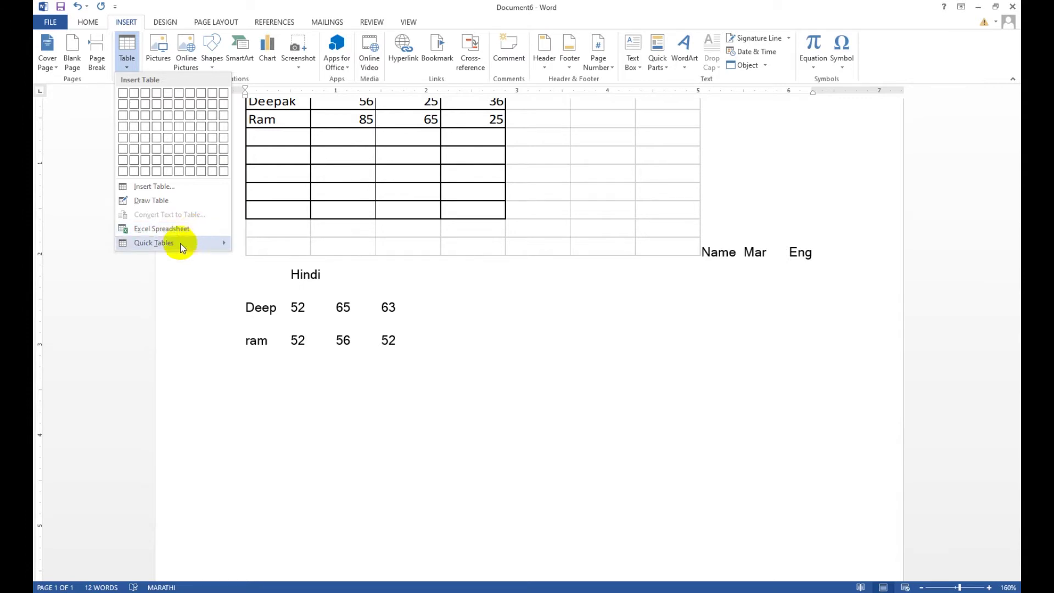
pyautogui.moveTo(154, 243)
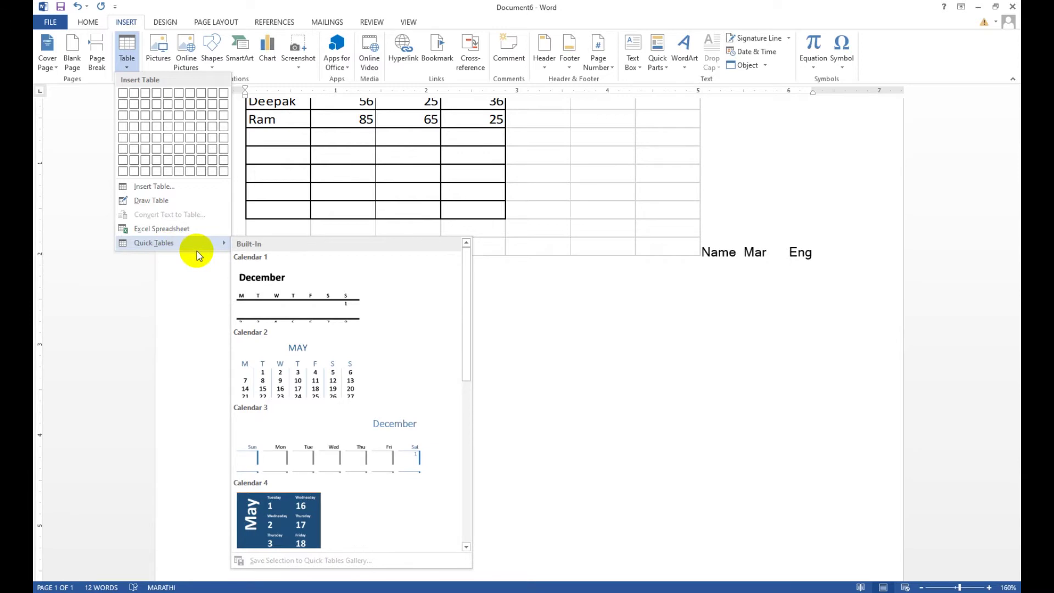
# Insert the With Subheads 2 Quick Table into the document, then undo it
pyautogui.moveTo(468, 353)
pyautogui.mouseDown()
pyautogui.moveTo(482, 413)
pyautogui.moveTo(474, 541)
pyautogui.mouseUp()
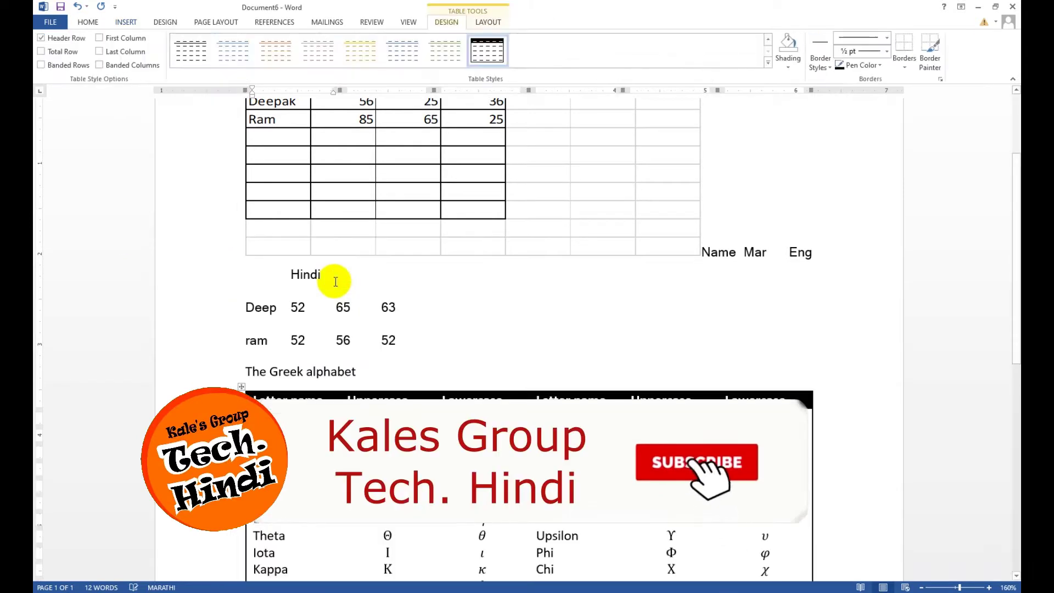
pyautogui.scroll(-3, 384, 340)
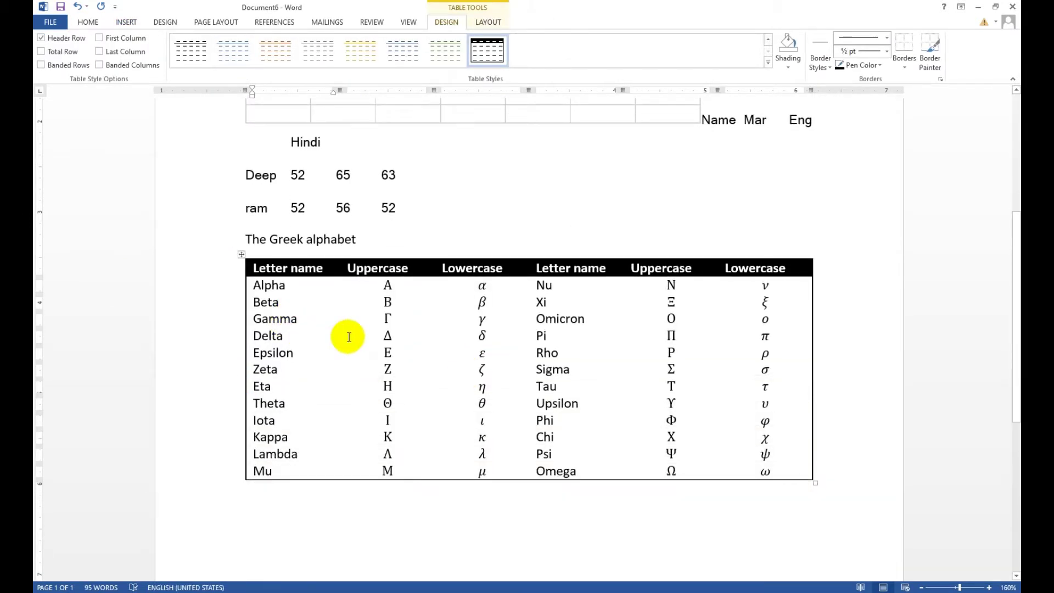
pyautogui.scroll(-4, 530, 308)
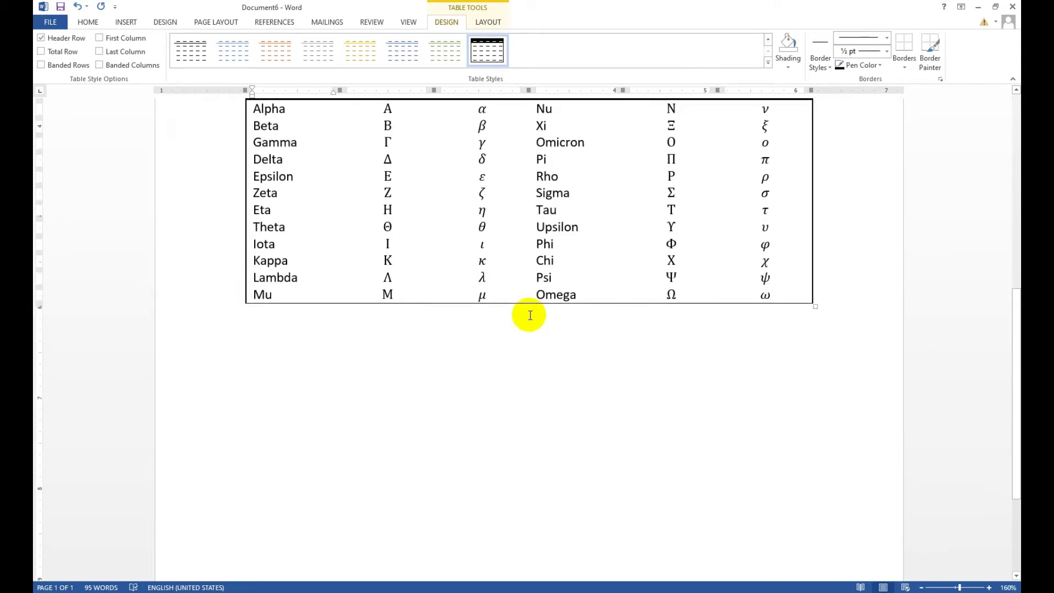
pyautogui.scroll(5, 536, 302)
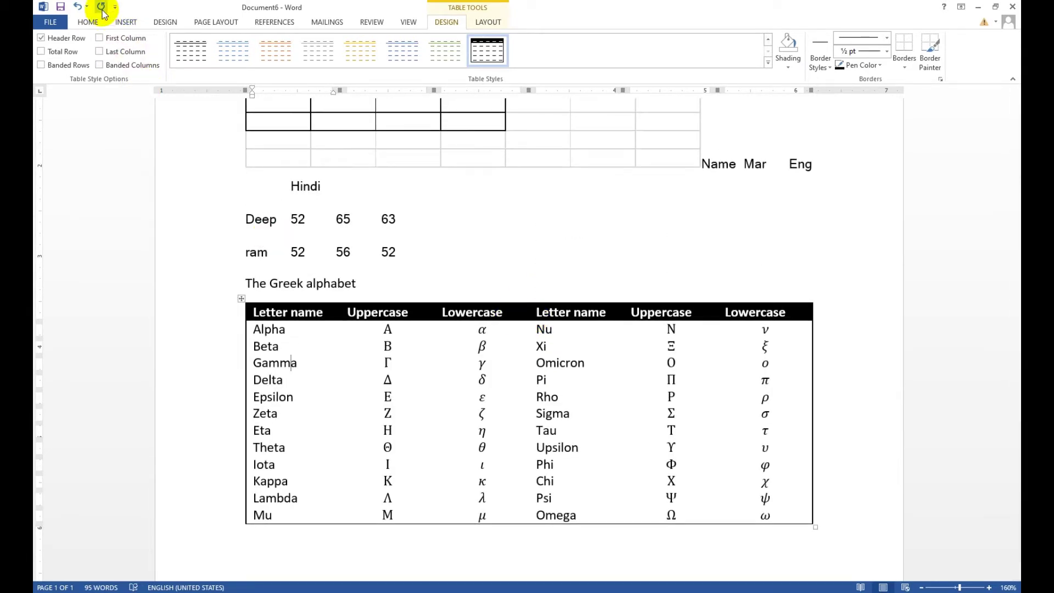
pyautogui.click(124, 22)
pyautogui.click(129, 58)
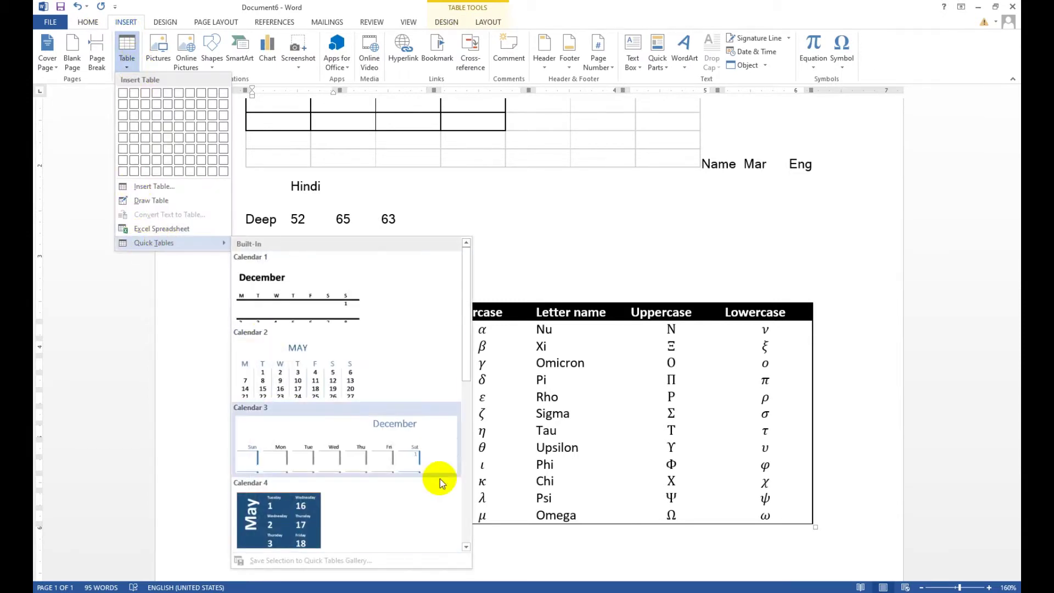
pyautogui.scroll(-5, 425, 456)
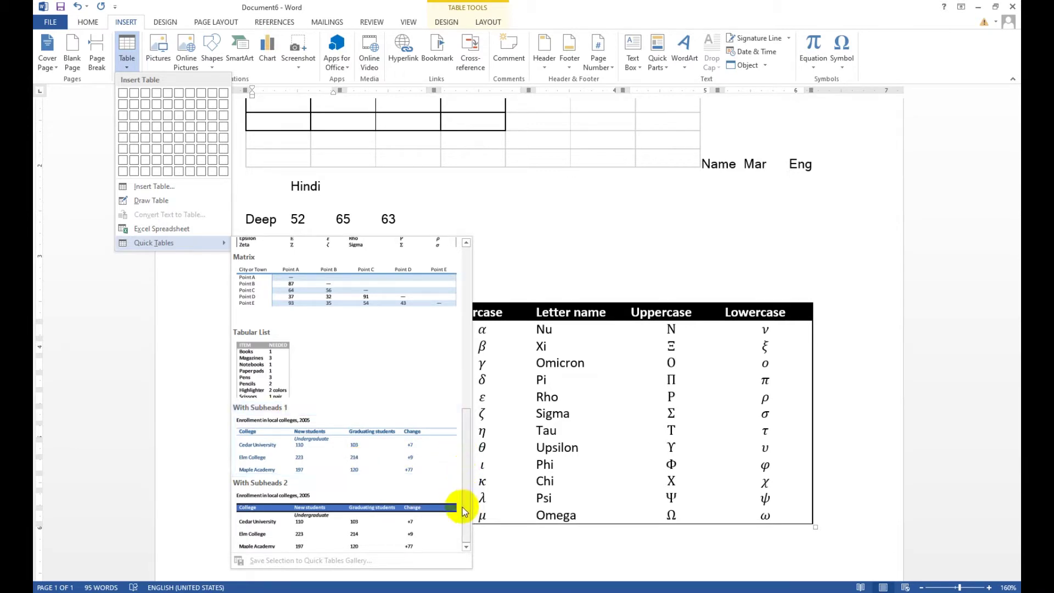
pyautogui.click(329, 535)
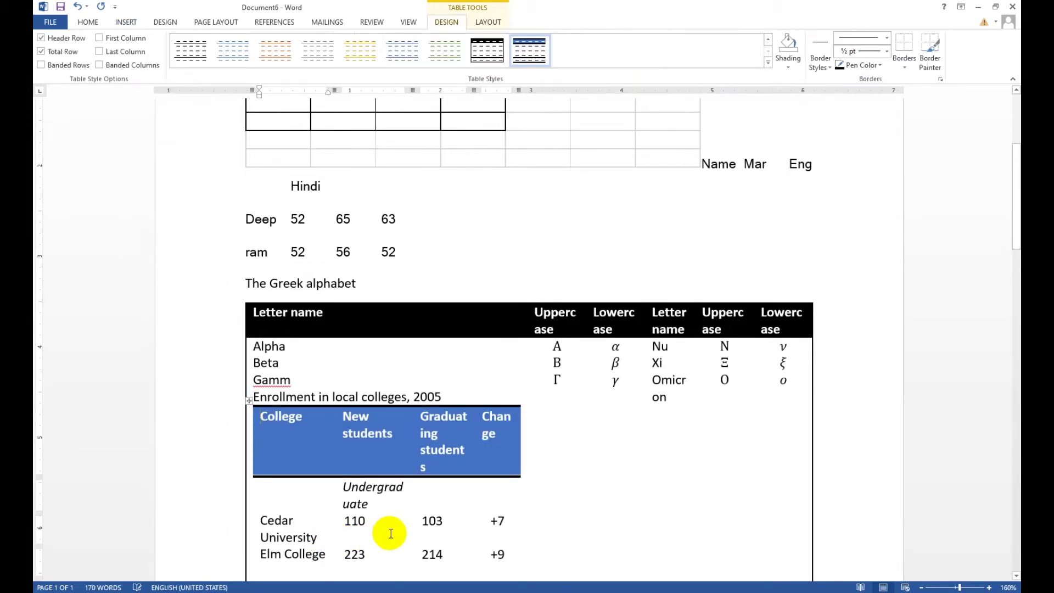
pyautogui.hotkey('ctrl', 'z')
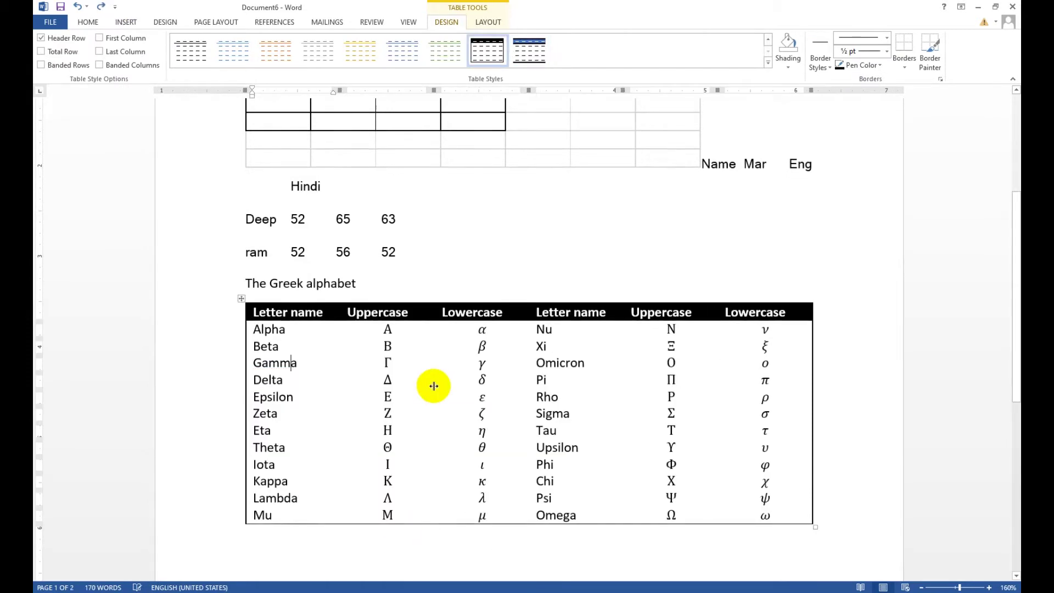
# Close the Table menu without inserting anything and start a new blank document with Ctrl+N
pyautogui.click(131, 22)
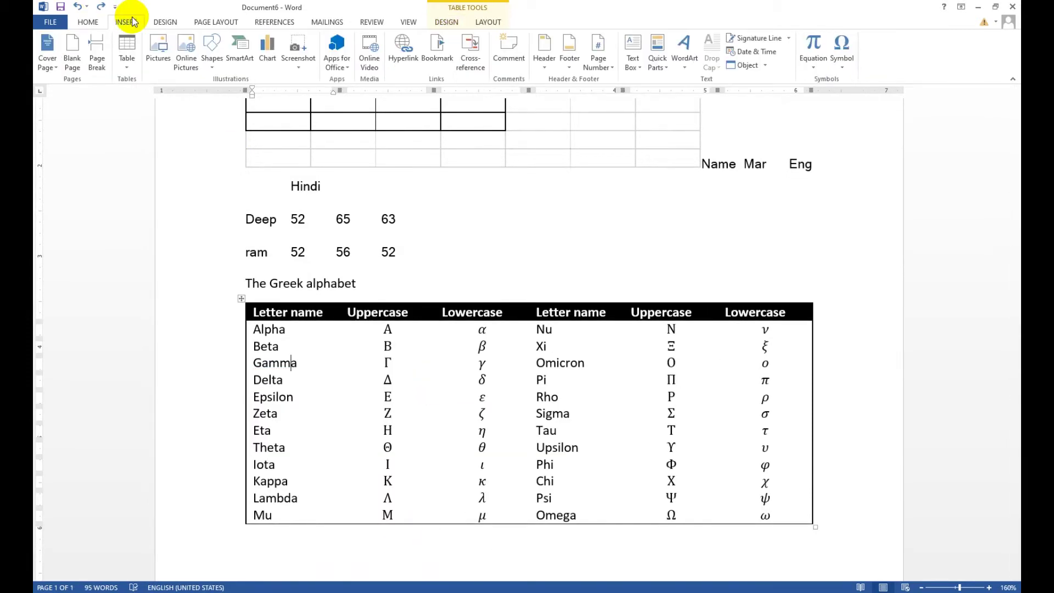
pyautogui.click(126, 68)
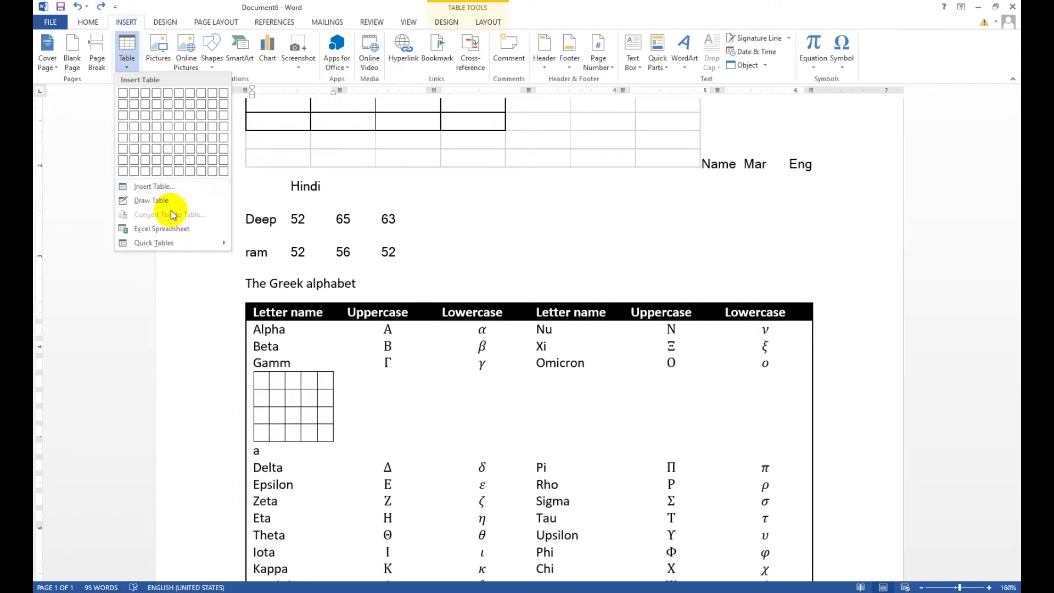
pyautogui.click(400, 267)
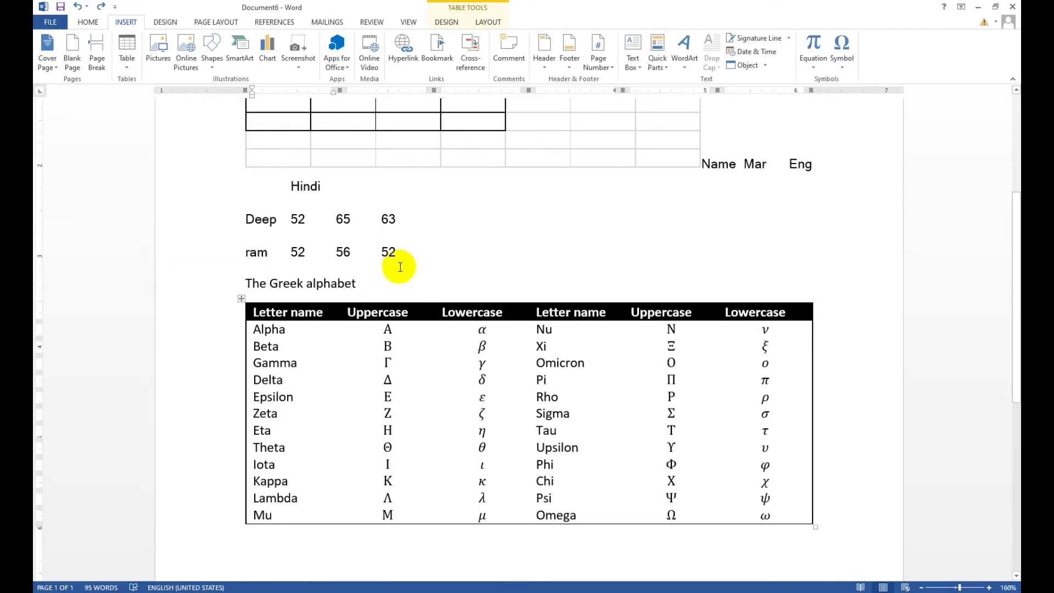
pyautogui.click(415, 262)
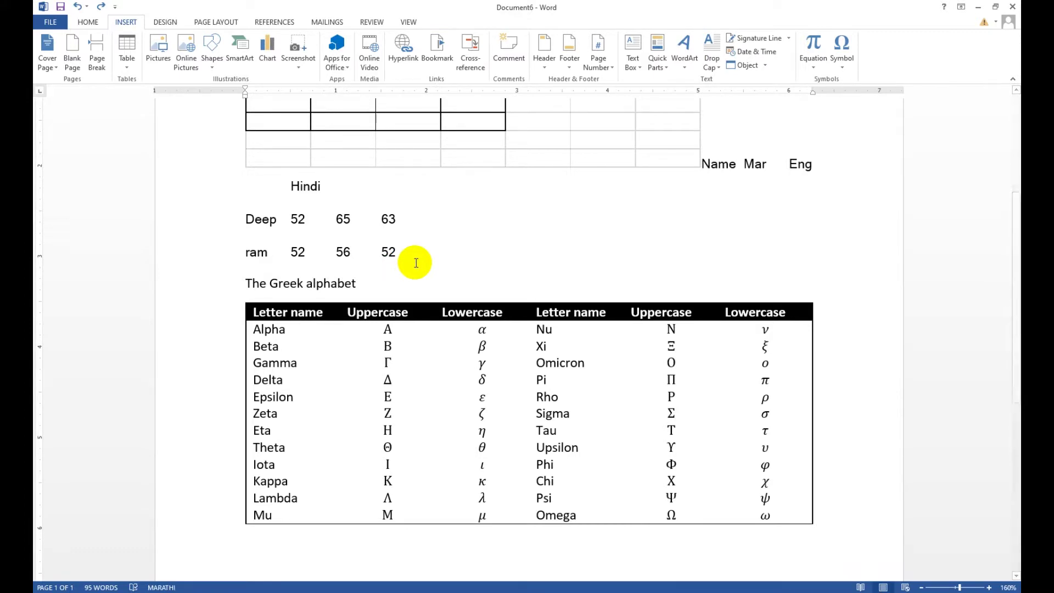
pyautogui.hotkey('ctrl', 'n')
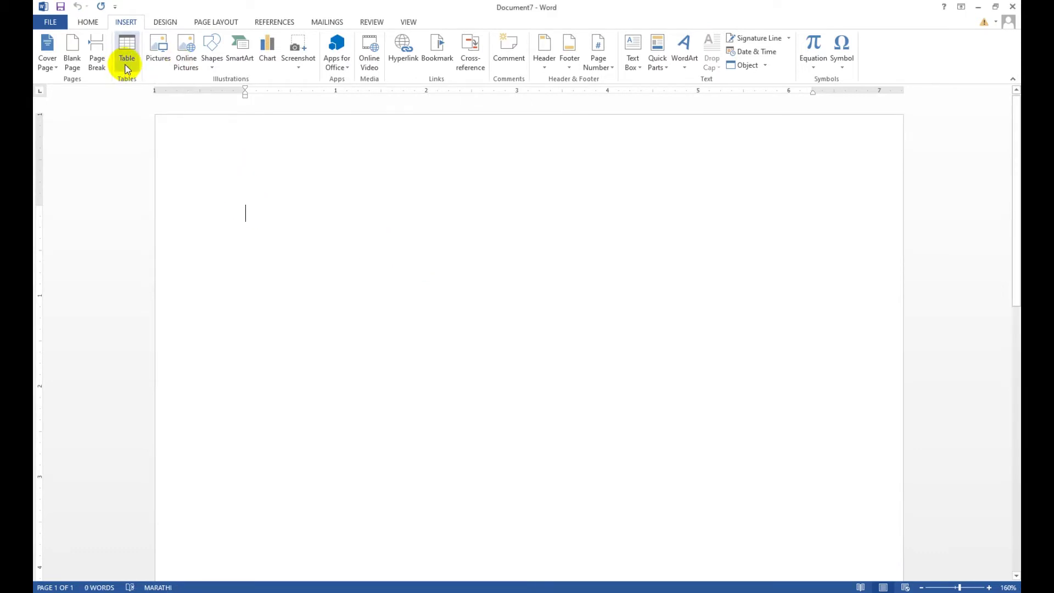
# Insert a 4-column, 3-row table with the headers Name, Mar, Hin, Eng
pyautogui.click(126, 60)
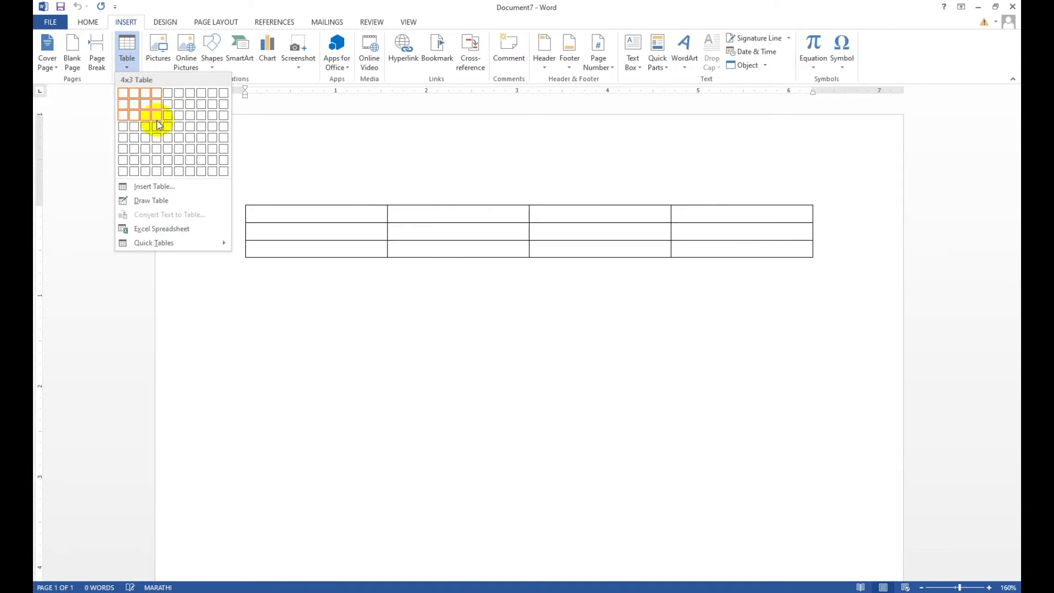
pyautogui.click(157, 116)
pyautogui.write('Nmae')
pyautogui.press('Tab')
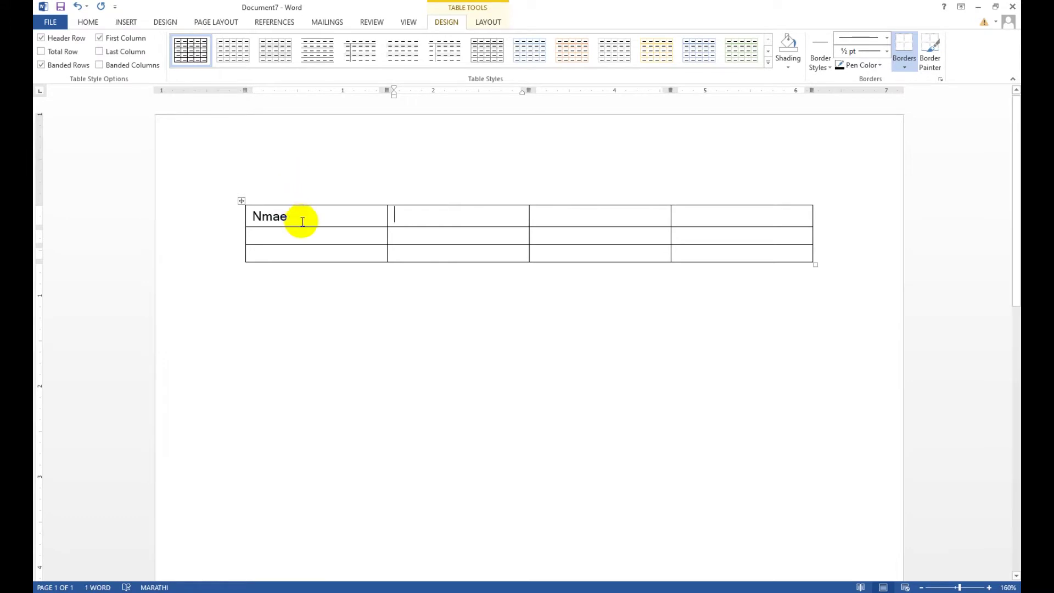
pyautogui.doubleClick(299, 216)
pyautogui.write('Name')
pyautogui.press('Tab')
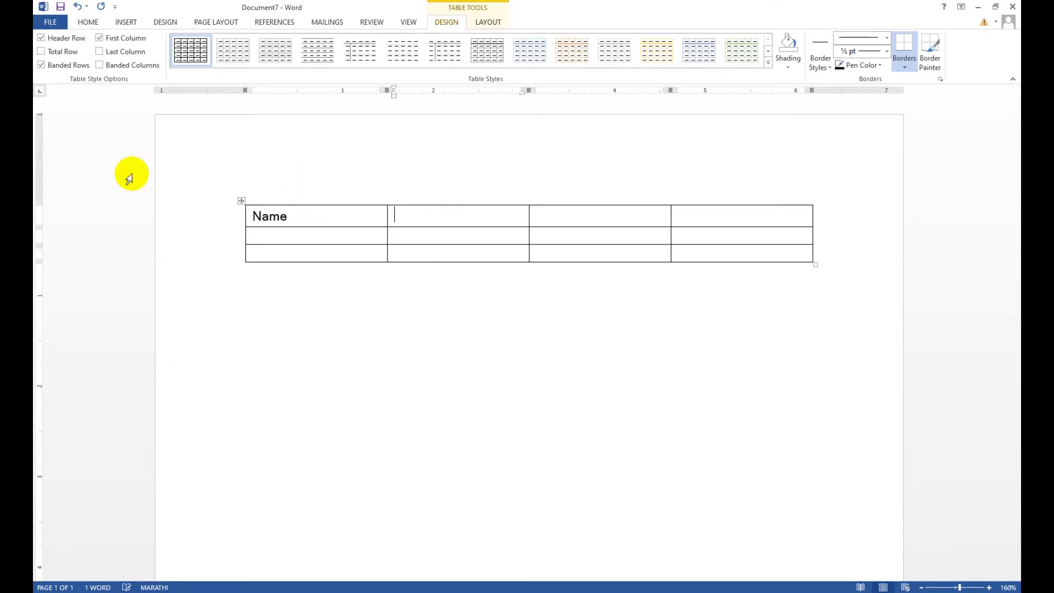
pyautogui.write('Mar')
pyautogui.press('Tab')
pyautogui.write('Hind')
pyautogui.press('BackSpace')
pyautogui.press('Tab')
pyautogui.write('Eng')
pyautogui.press('Tab')
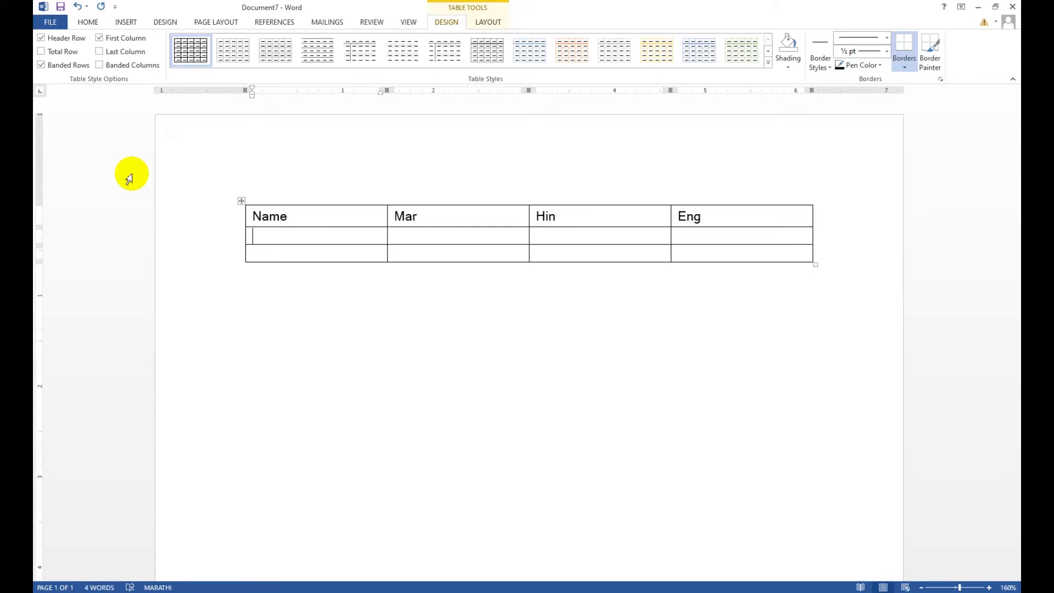
# Enter Deepak's row with marks 56, 25 and 63
pyautogui.write('Deepak')
pyautogui.press('Tab')
pyautogui.write('56')
pyautogui.press('Tab')
pyautogui.write('25')
pyautogui.press('Tab')
pyautogui.write('63')
pyautogui.press('Tab')
# Enter Ram's row with marks 85 and 65, then put the caret back in the Name cell
pyautogui.write('Ram')
pyautogui.press('Tab')
pyautogui.write('85')
pyautogui.press('Tab')
pyautogui.write('65')
pyautogui.press('Tab')
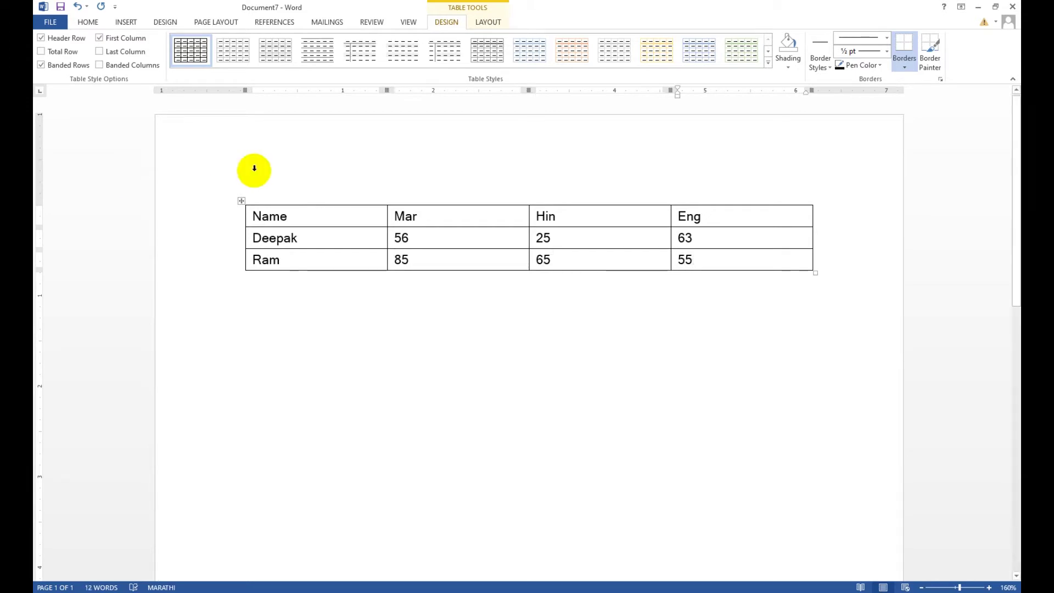
pyautogui.click(126, 21)
pyautogui.click(395, 217)
pyautogui.click(317, 219)
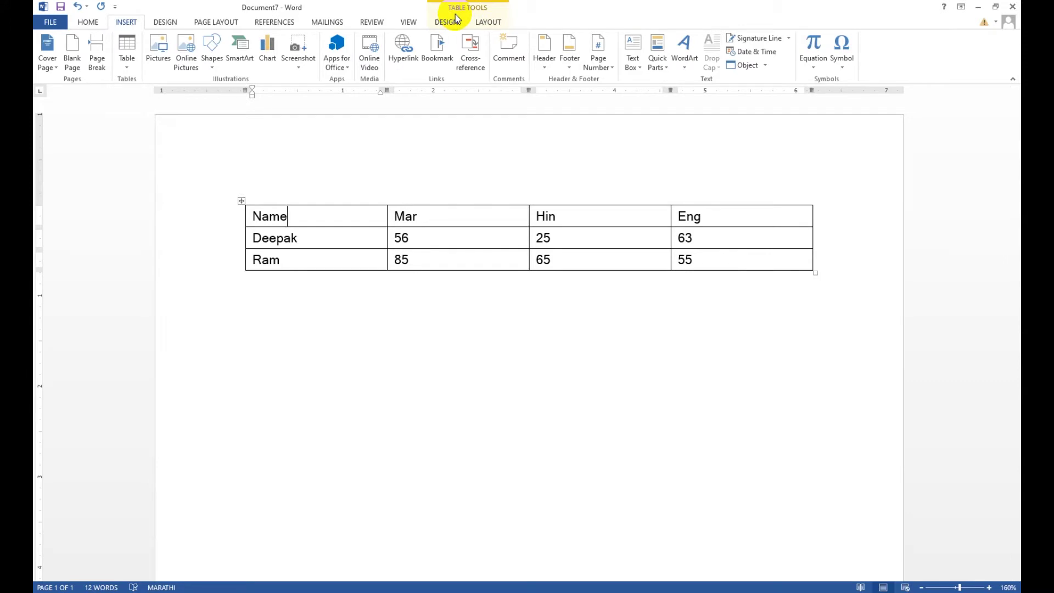
# Move the caret around the marks table, then expand the full table styles gallery on the Design tab
pyautogui.click(454, 213)
pyautogui.click(604, 221)
pyautogui.click(600, 237)
pyautogui.click(721, 242)
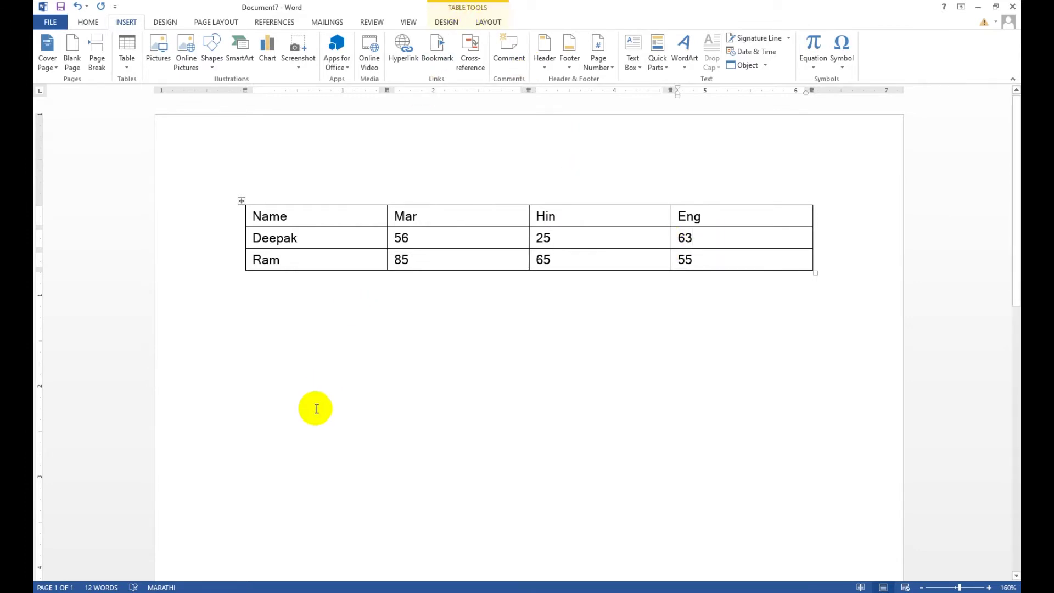
pyautogui.click(286, 325)
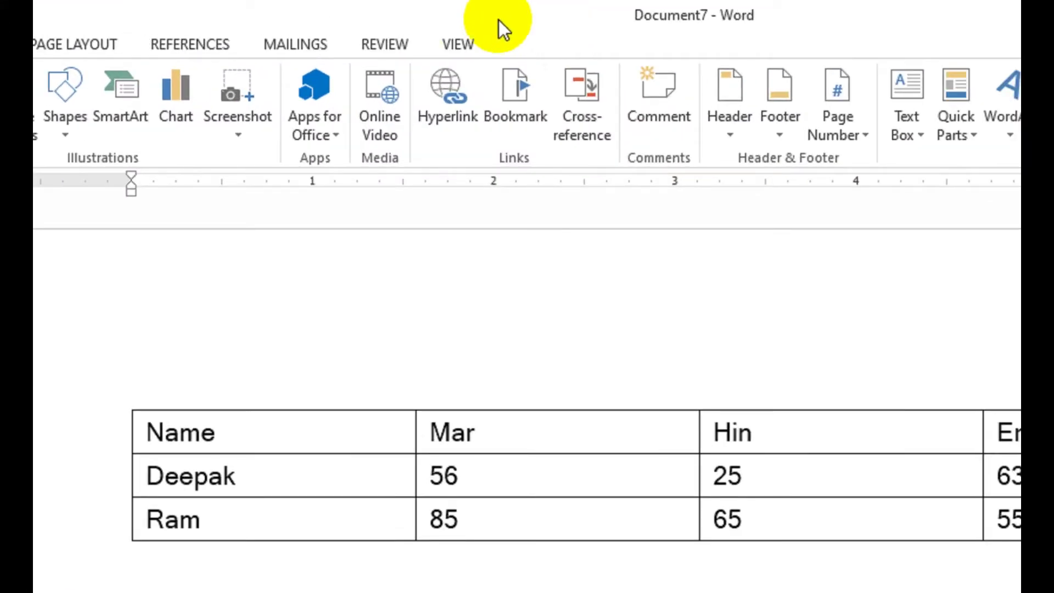
pyautogui.click(250, 313)
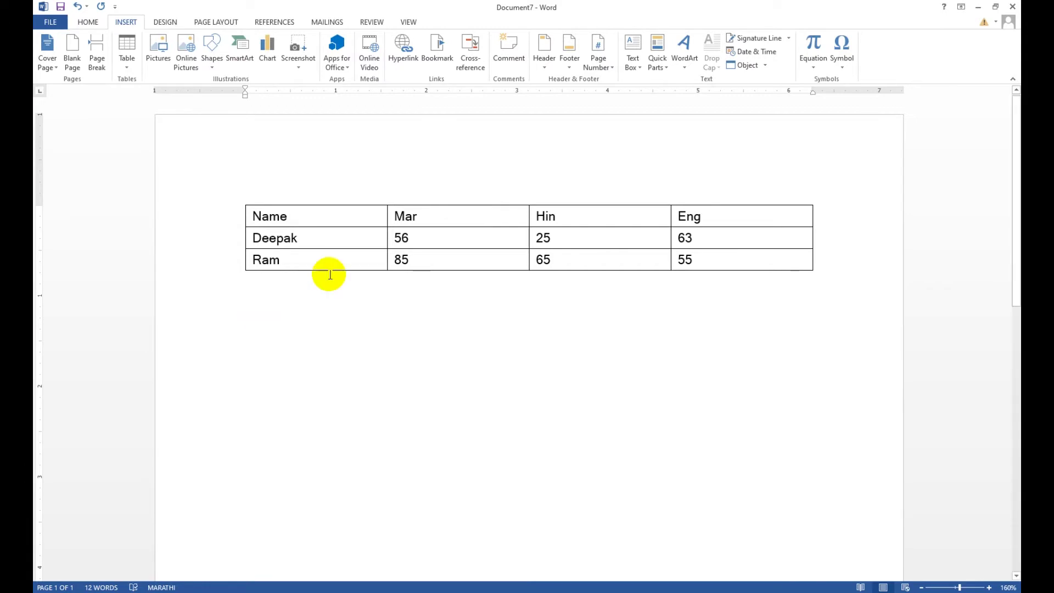
pyautogui.moveTo(321, 238)
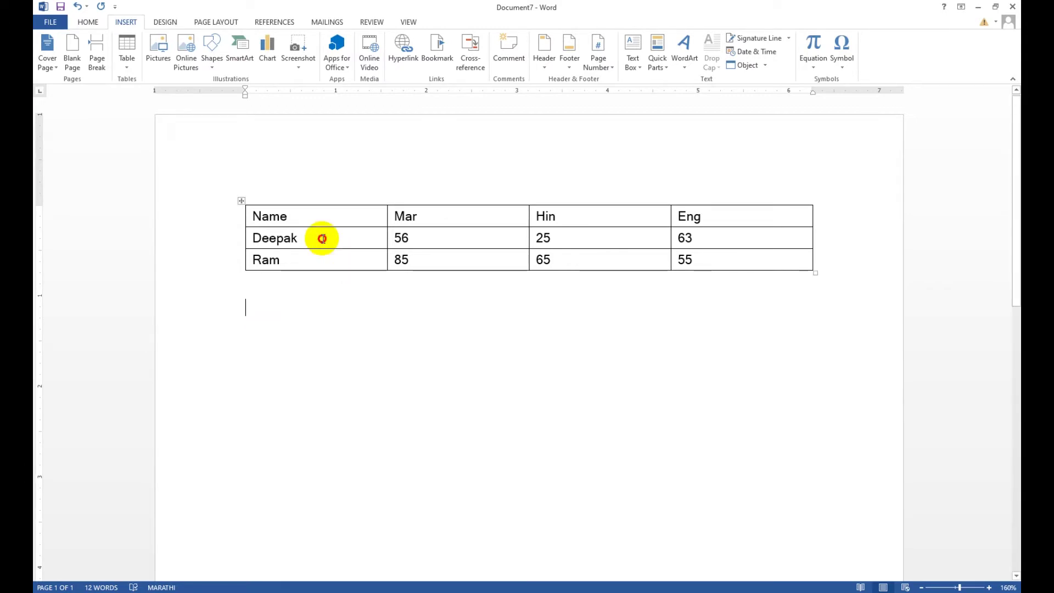
pyautogui.click(323, 239)
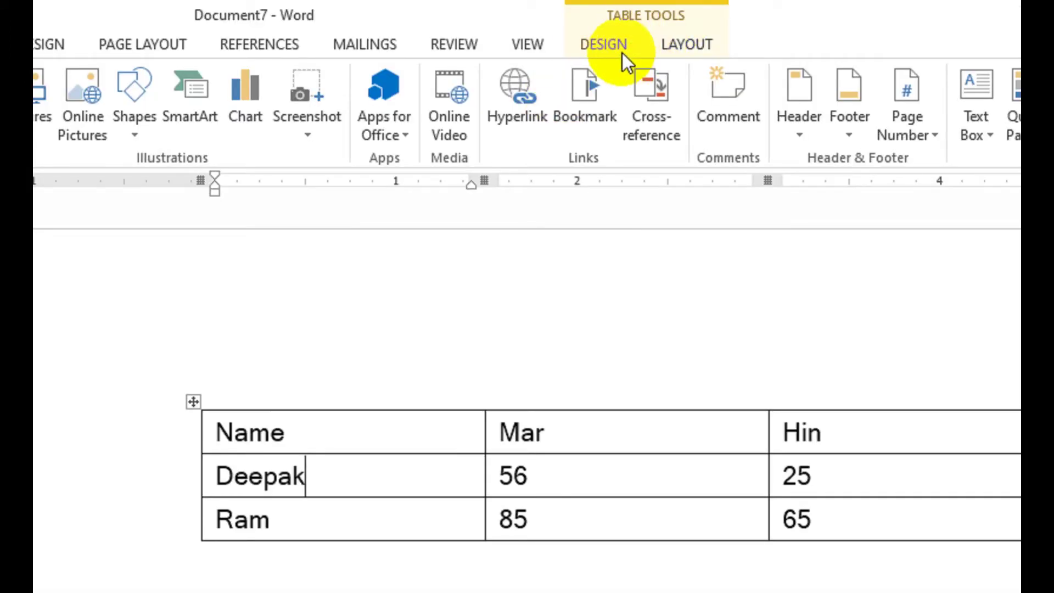
pyautogui.click(601, 48)
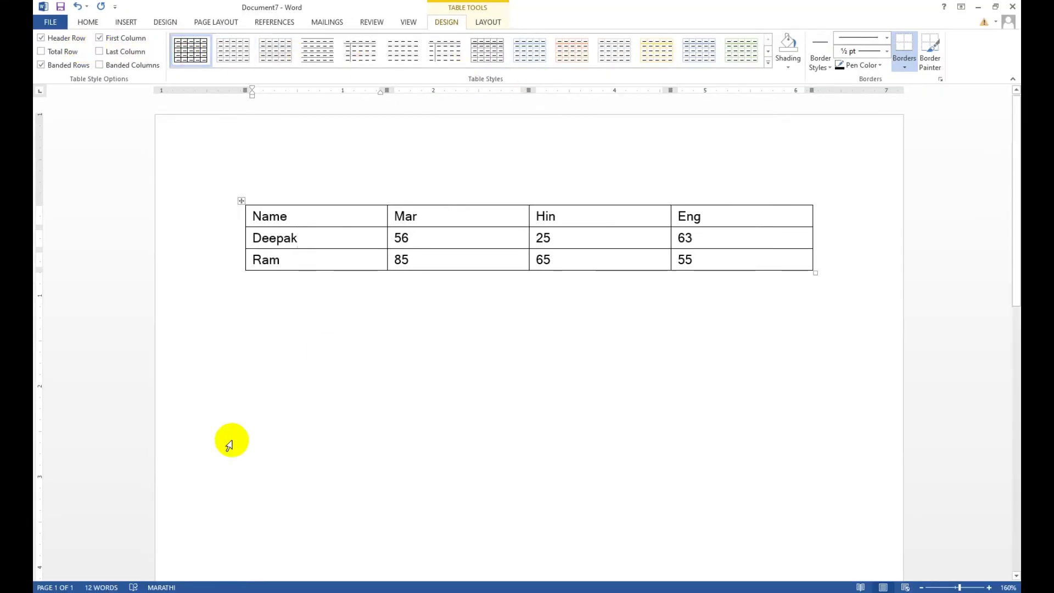
pyautogui.click(264, 325)
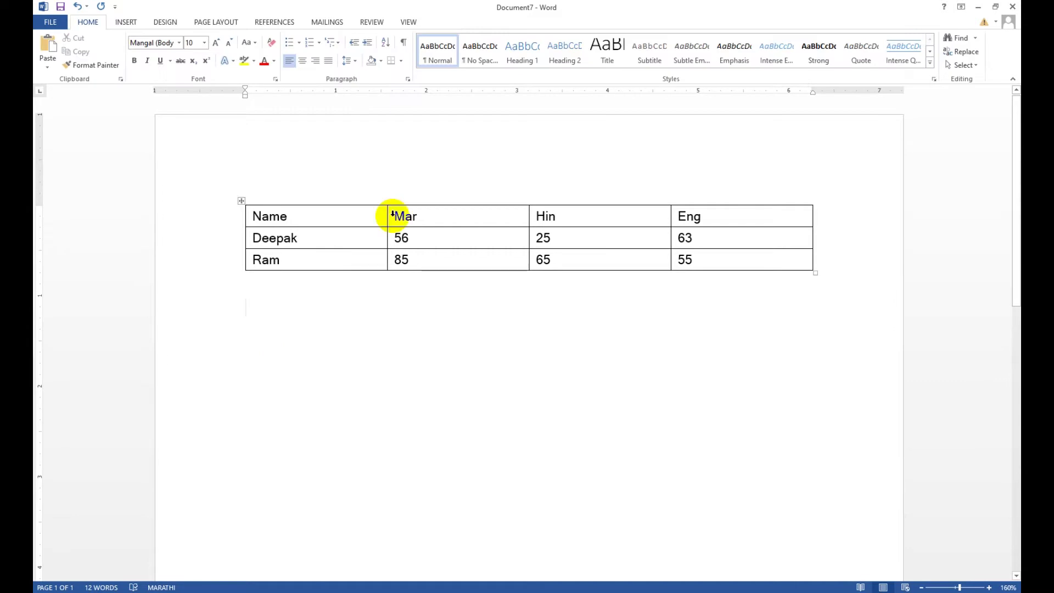
pyautogui.click(312, 267)
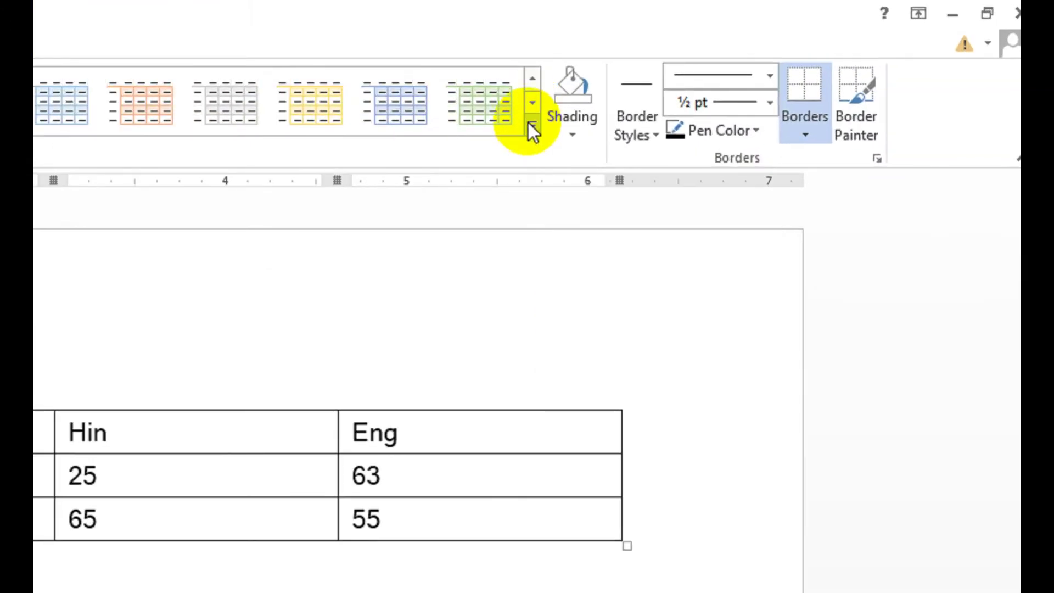
pyautogui.click(530, 127)
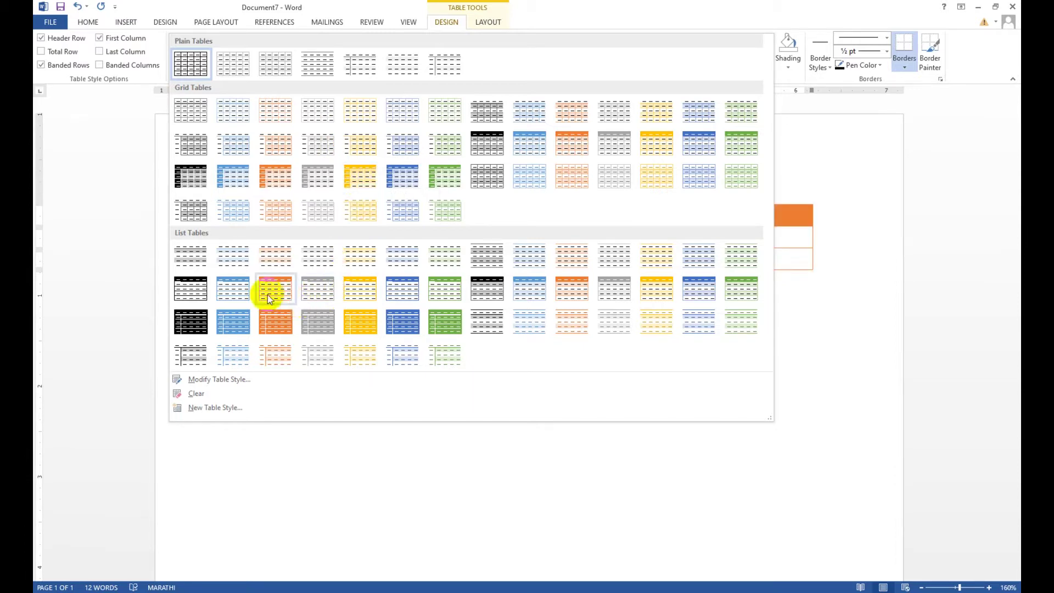
# Try the blue List Table 5 Dark style and then grey styles on the marks table
pyautogui.click(233, 332)
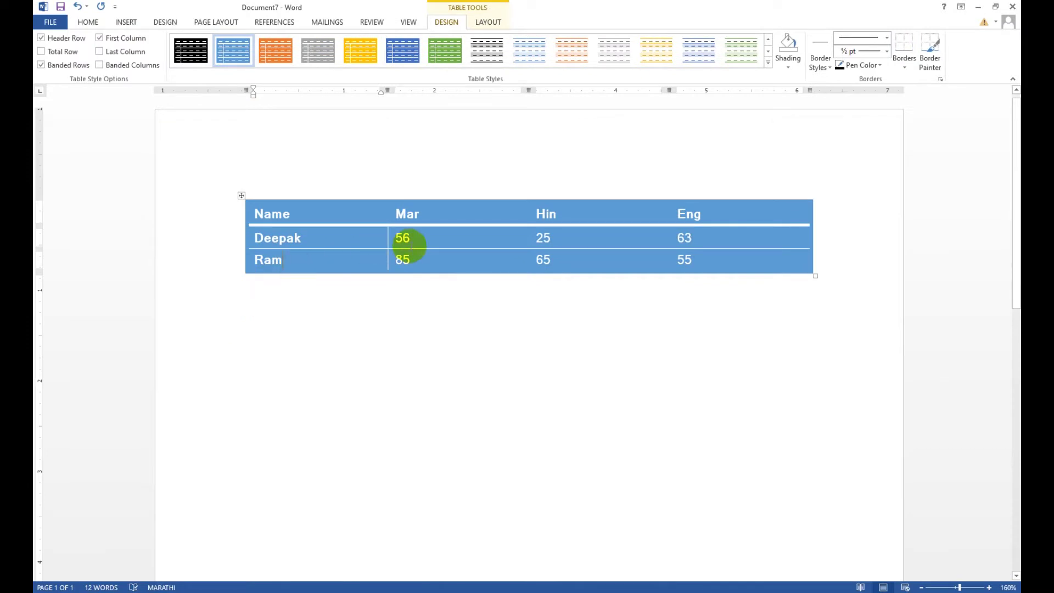
pyautogui.click(411, 246)
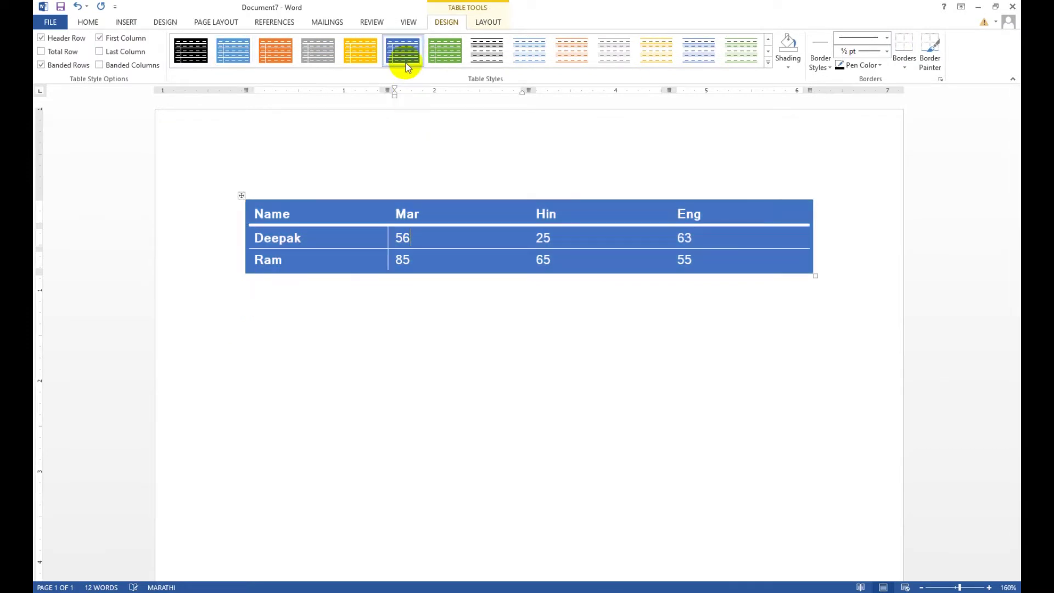
pyautogui.click(363, 58)
pyautogui.click(315, 52)
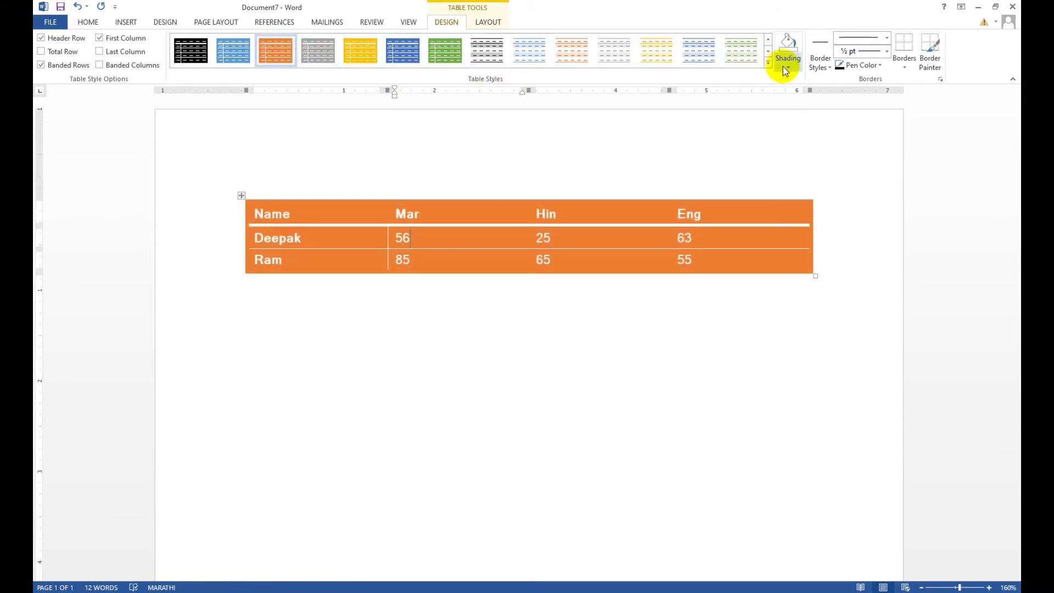
pyautogui.click(767, 63)
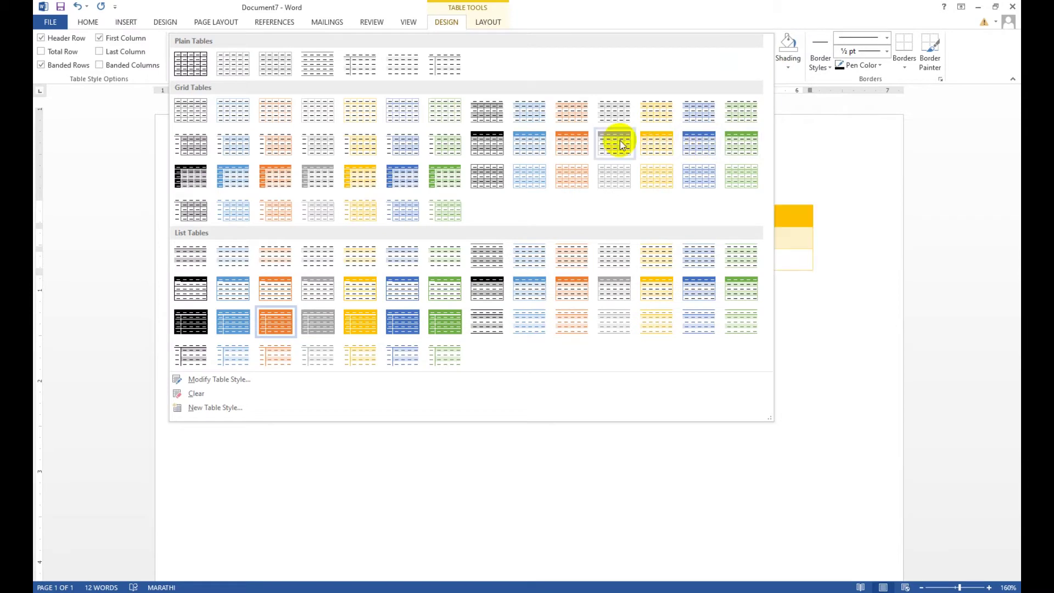
pyautogui.click(620, 139)
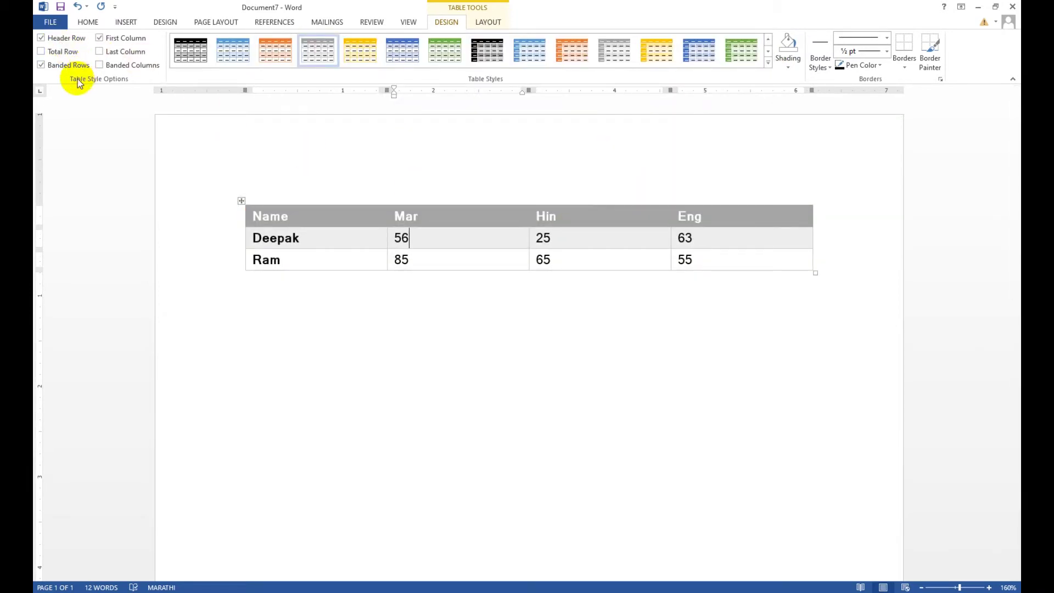
# Turn off Header Row, apply the green banded style, and reopen the styles gallery
pyautogui.click(63, 39)
pyautogui.click(63, 39)
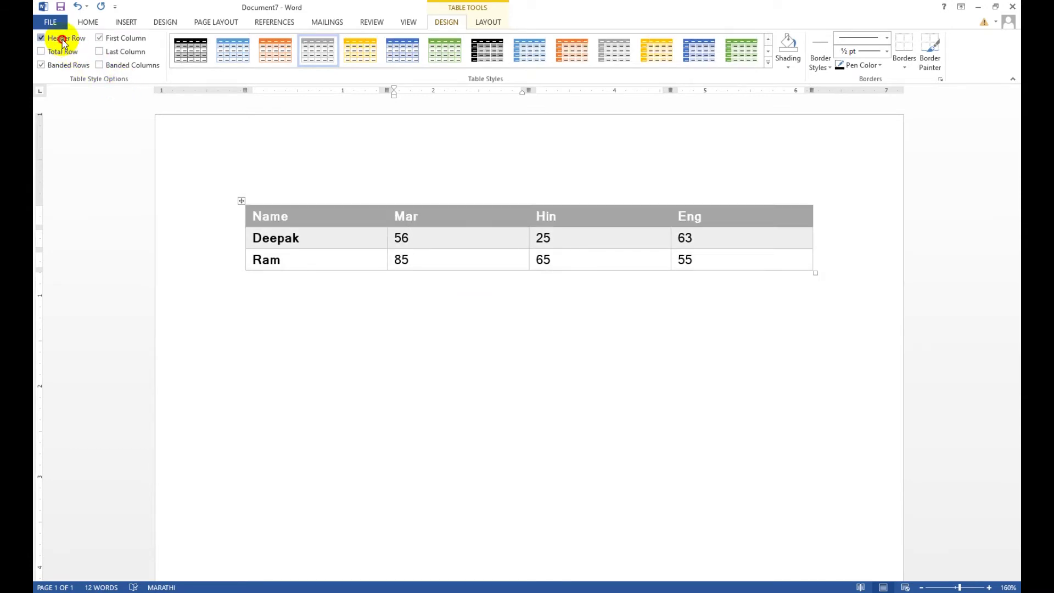
pyautogui.click(62, 39)
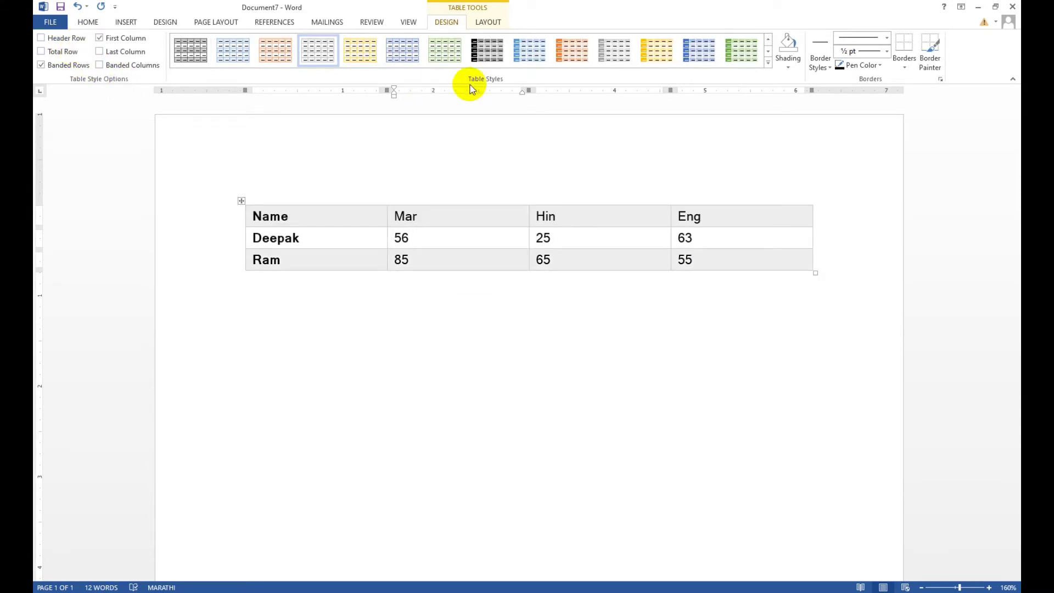
pyautogui.click(449, 60)
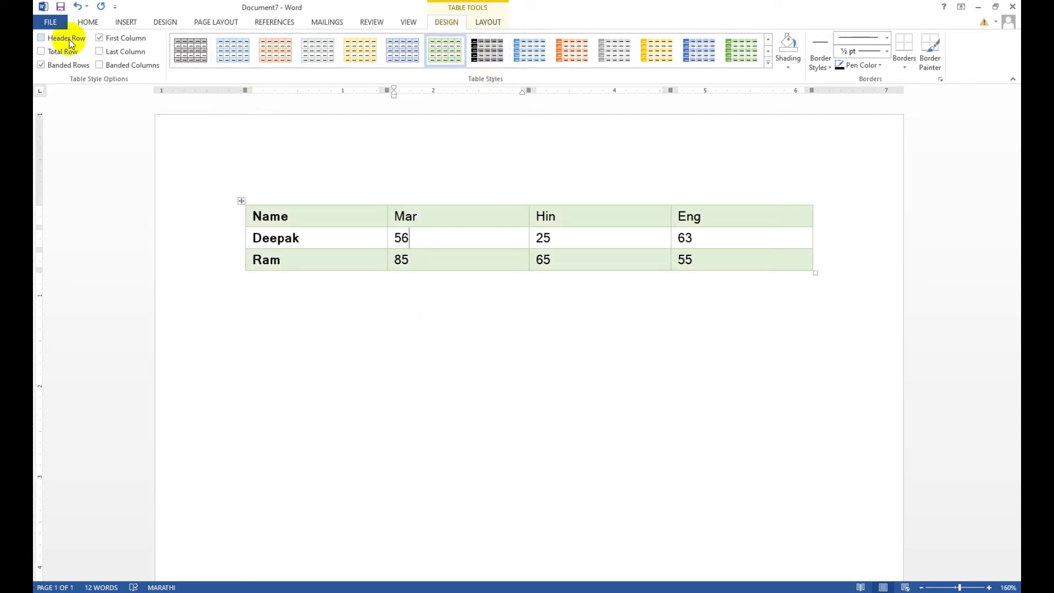
pyautogui.click(767, 63)
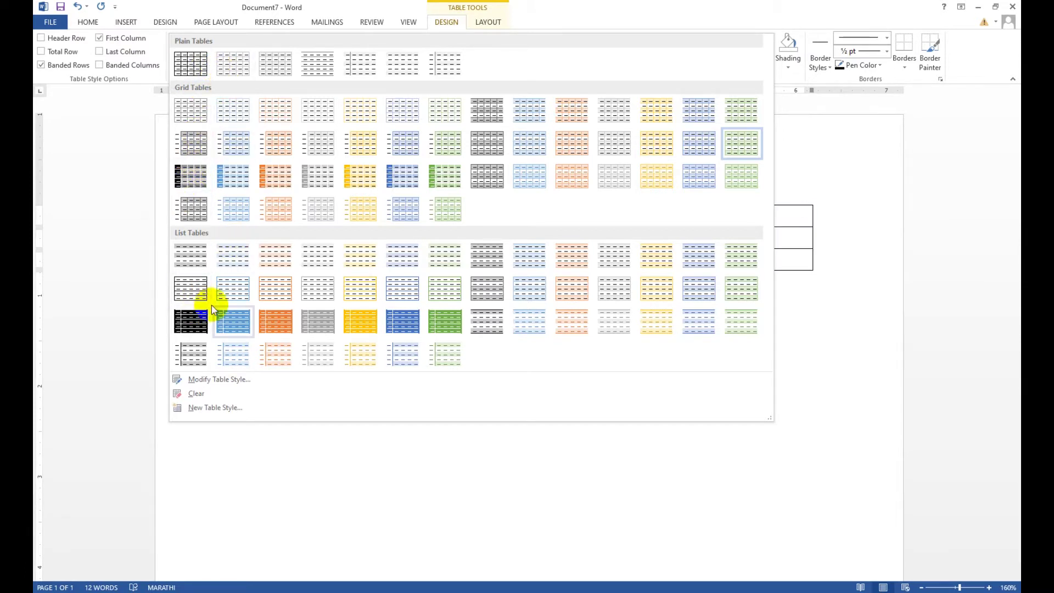
# Apply the blue style with a dark first column and toggle the First Column option repeatedly
pyautogui.click(403, 175)
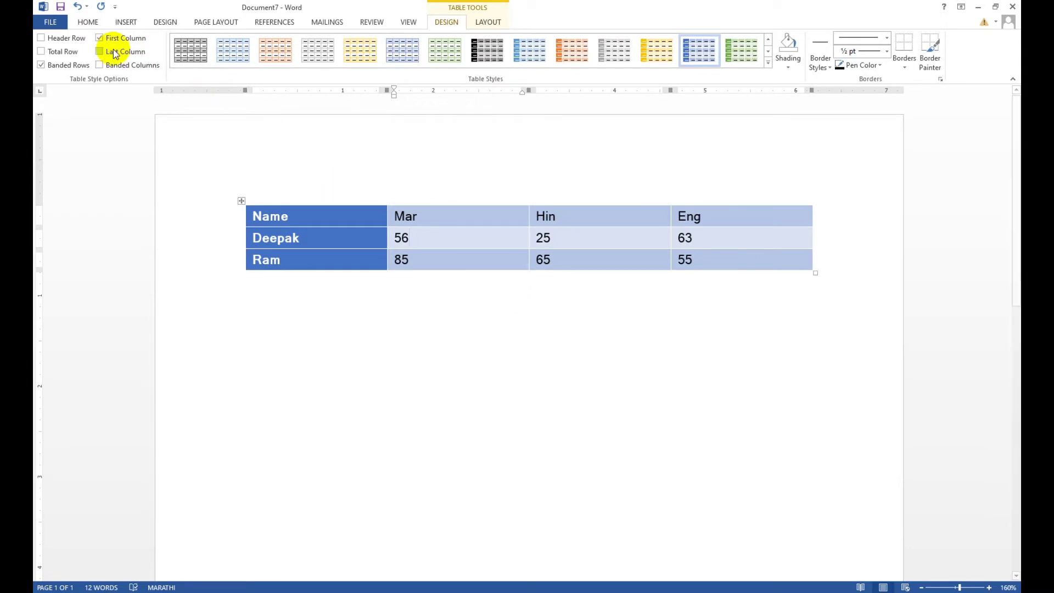
pyautogui.click(99, 37)
pyautogui.click(100, 38)
pyautogui.click(99, 38)
pyautogui.click(100, 37)
pyautogui.click(100, 38)
pyautogui.click(99, 37)
pyautogui.click(99, 38)
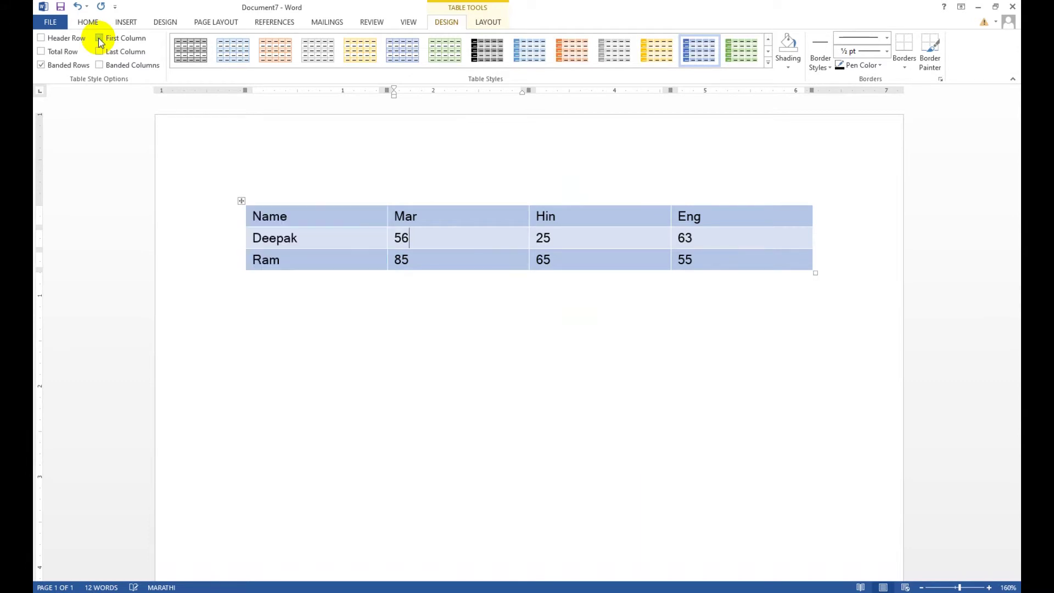
pyautogui.click(100, 38)
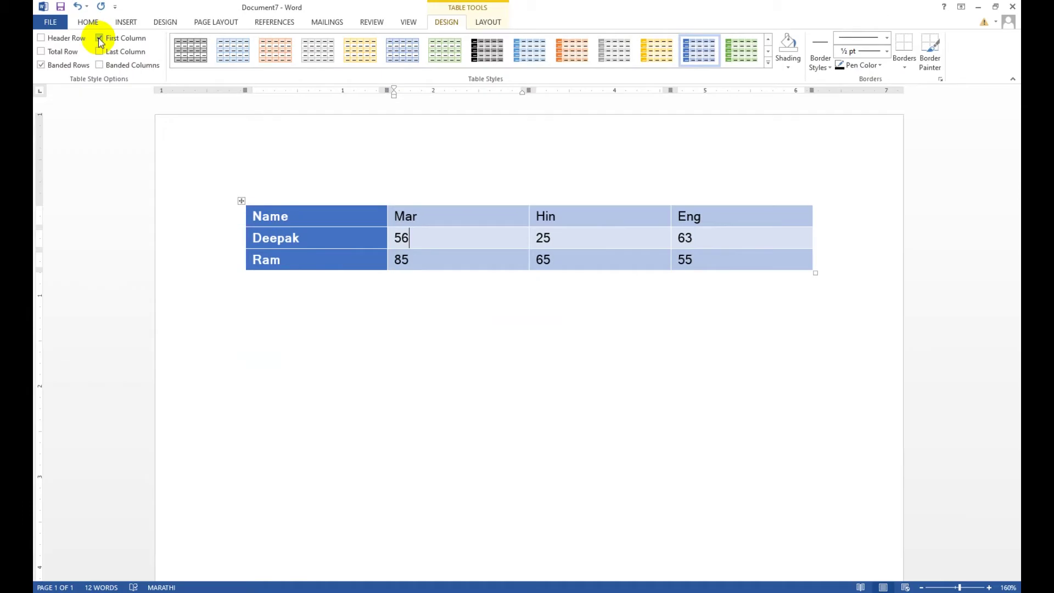
# Try the Last Column and Banded Columns options, leaving both off
pyautogui.click(100, 53)
pyautogui.click(99, 52)
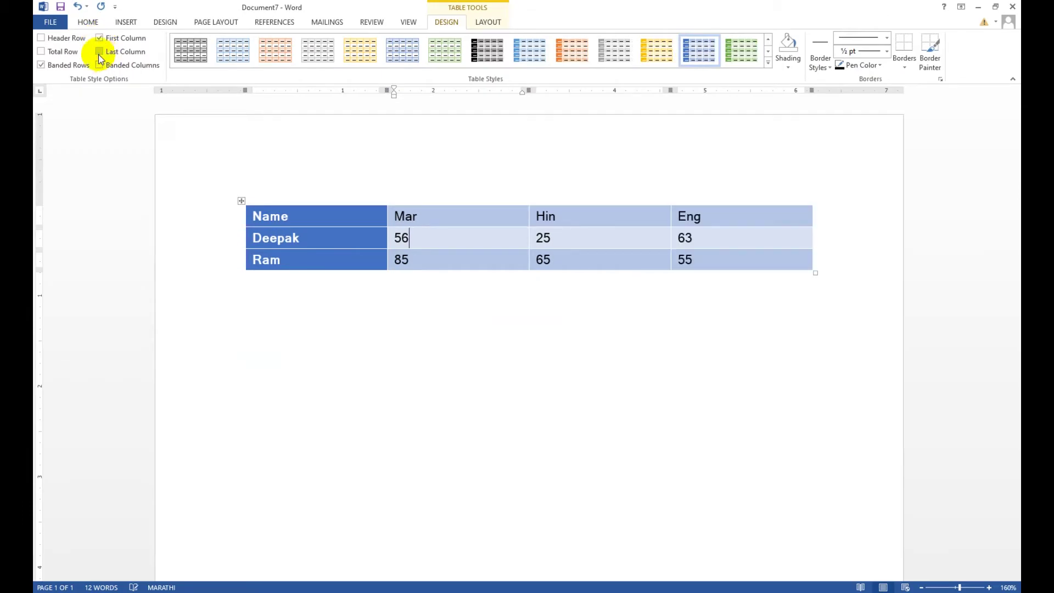
pyautogui.click(99, 52)
pyautogui.click(99, 53)
pyautogui.click(100, 66)
pyautogui.click(100, 65)
# Toggle the Total Row emphasis on the Ram row several times, ending with it off
pyautogui.click(63, 54)
pyautogui.click(63, 55)
pyautogui.click(63, 55)
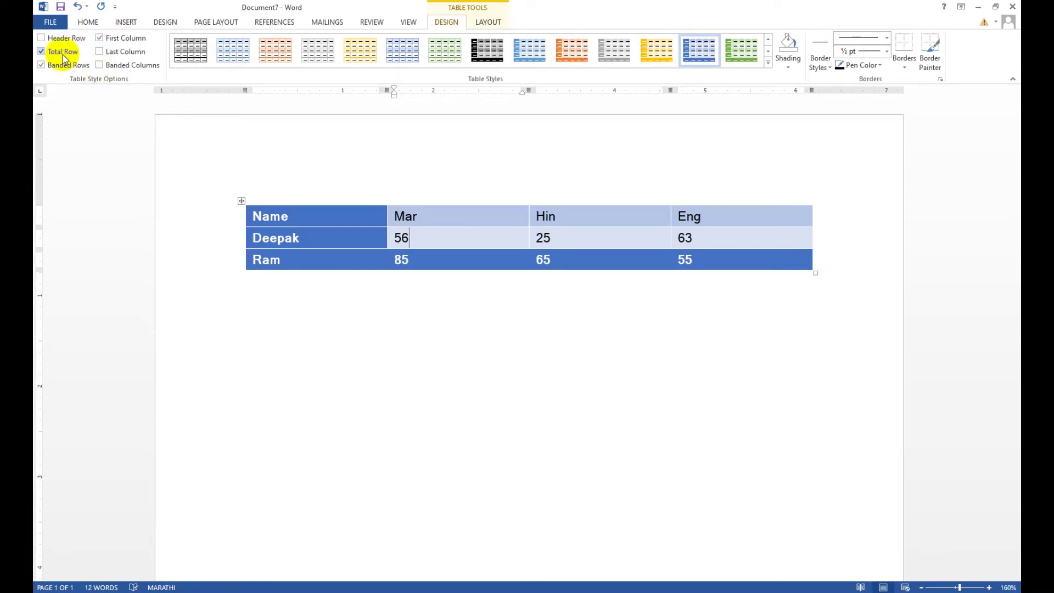
pyautogui.click(63, 55)
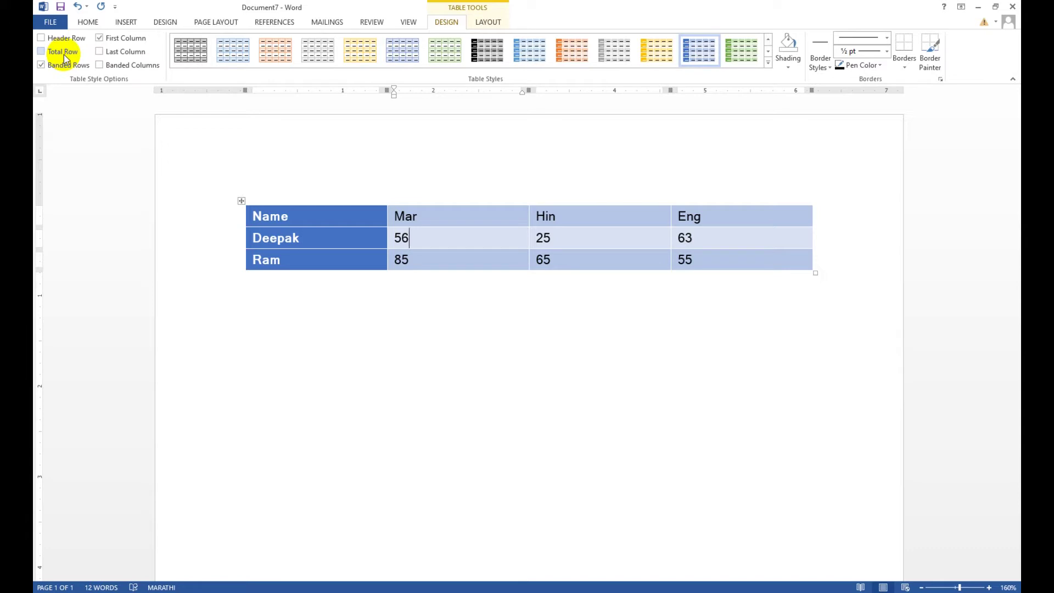
pyautogui.click(64, 54)
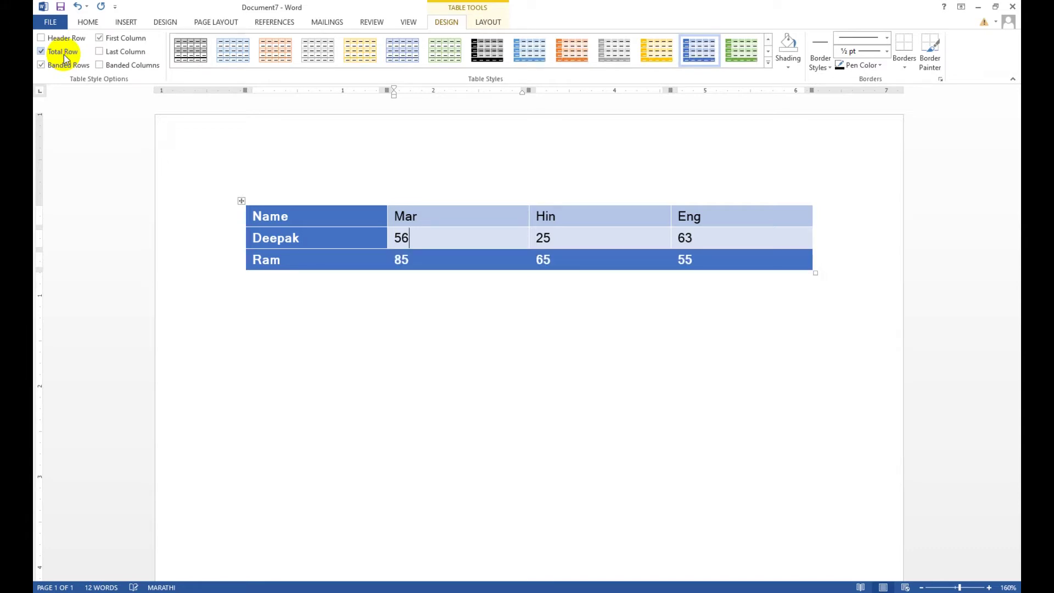
pyautogui.click(63, 54)
pyautogui.click(64, 54)
pyautogui.click(64, 54)
# Keep Header Row on, turn off Banded Rows, and try then remove Banded Columns
pyautogui.click(75, 40)
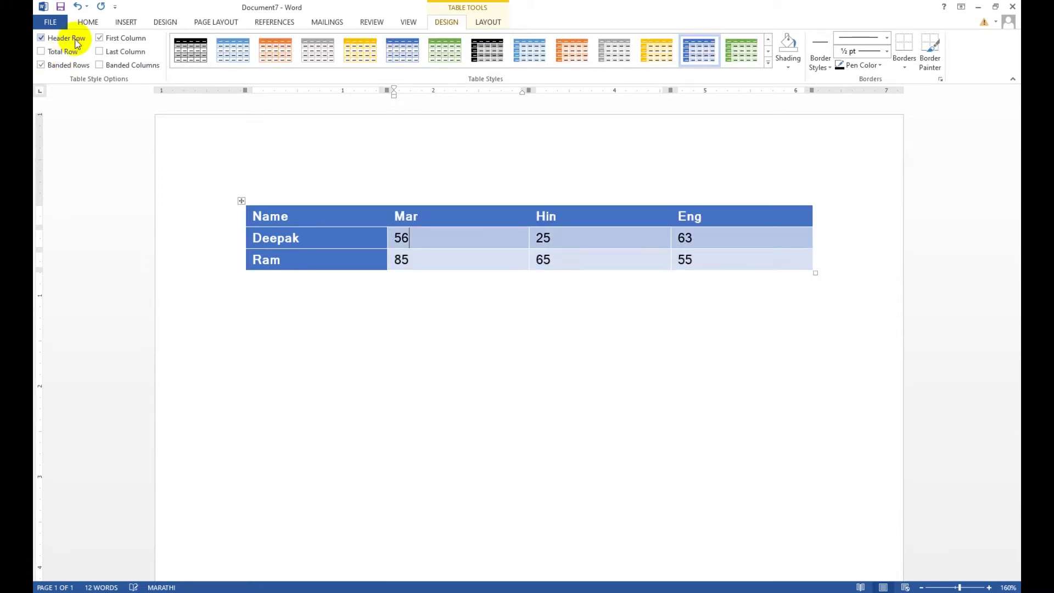
pyautogui.click(75, 39)
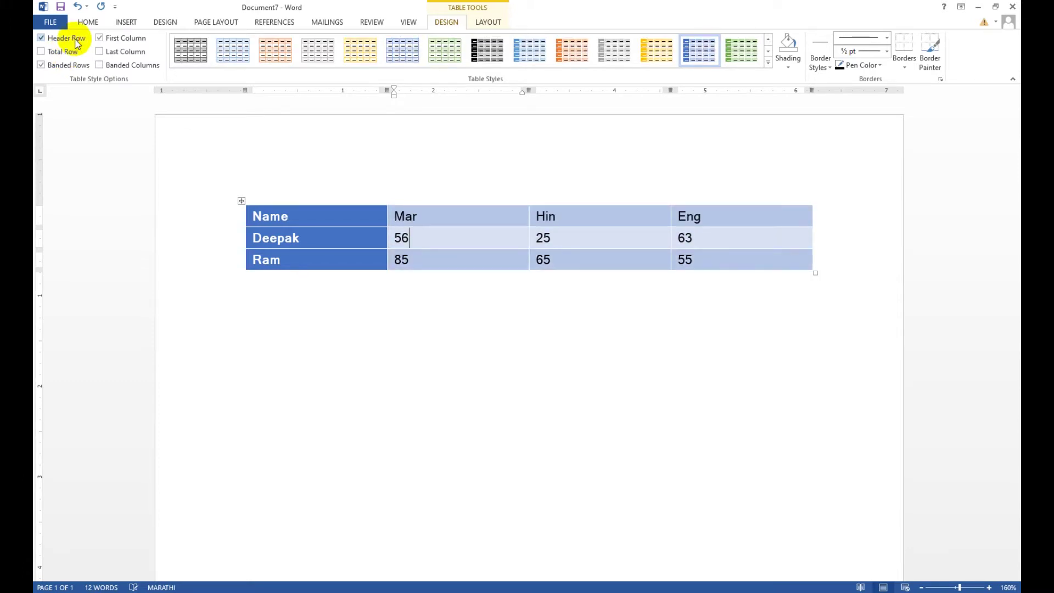
pyautogui.click(75, 39)
pyautogui.click(81, 66)
pyautogui.click(82, 66)
pyautogui.click(82, 66)
pyautogui.click(115, 68)
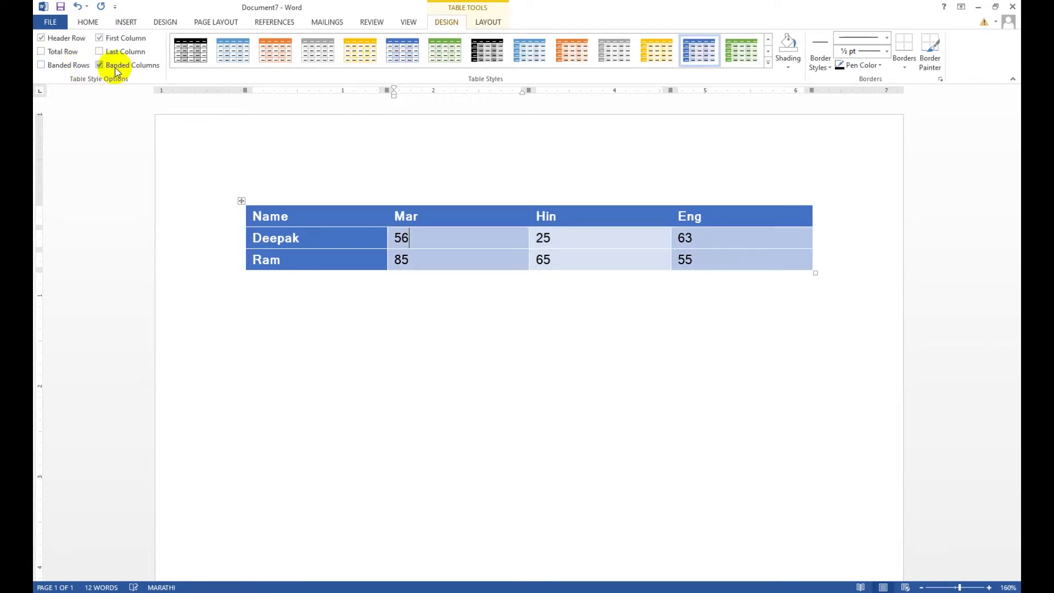
pyautogui.click(117, 68)
pyautogui.click(116, 68)
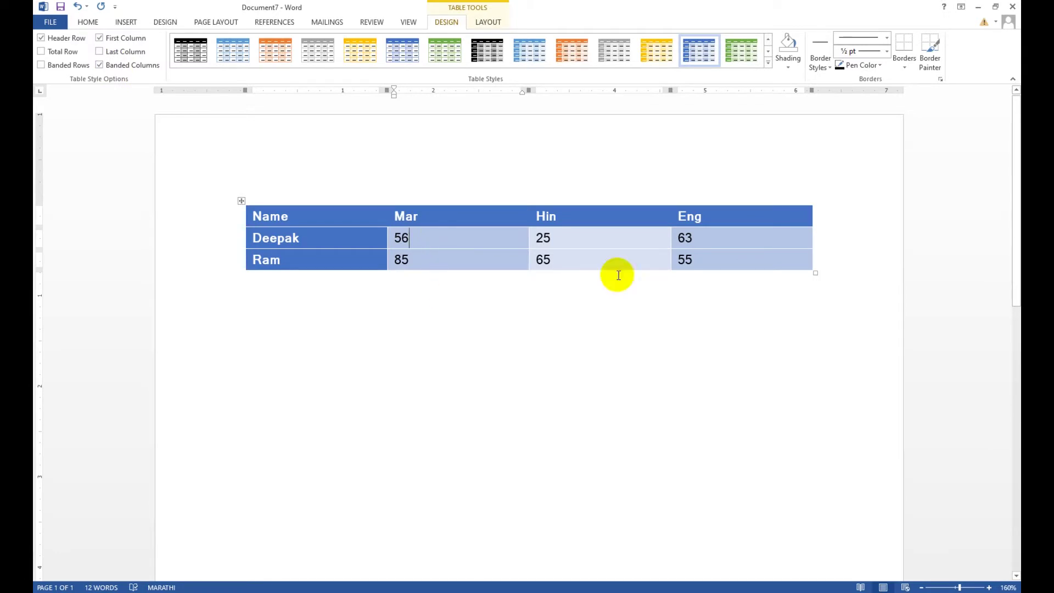
pyautogui.click(648, 252)
pyautogui.click(117, 67)
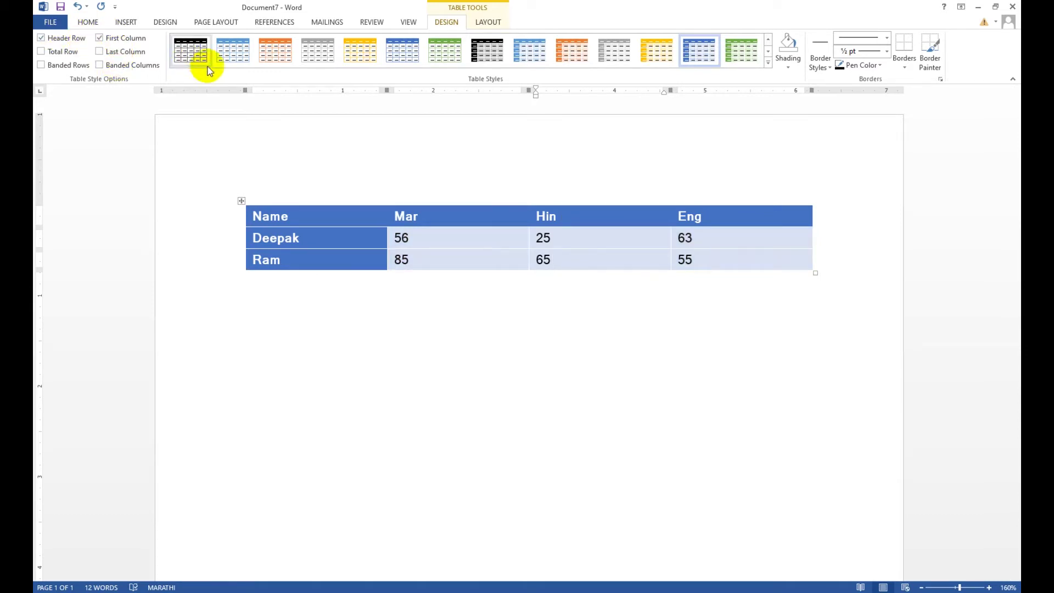
# Apply an orange-header style, then undo eight times back through earlier table styles
pyautogui.click(262, 57)
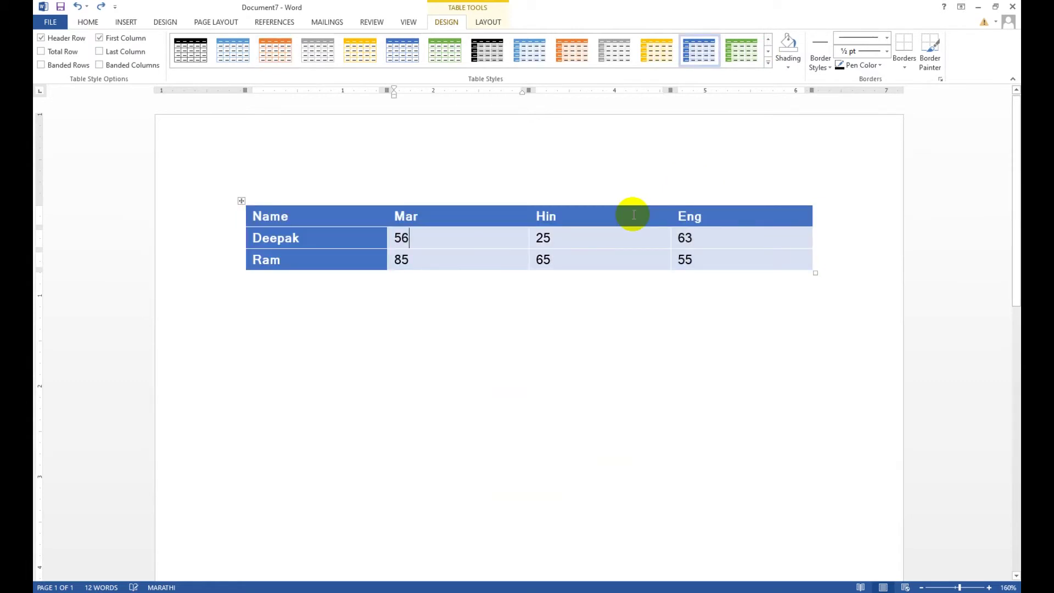
pyautogui.hotkey('ctrl', 'z')
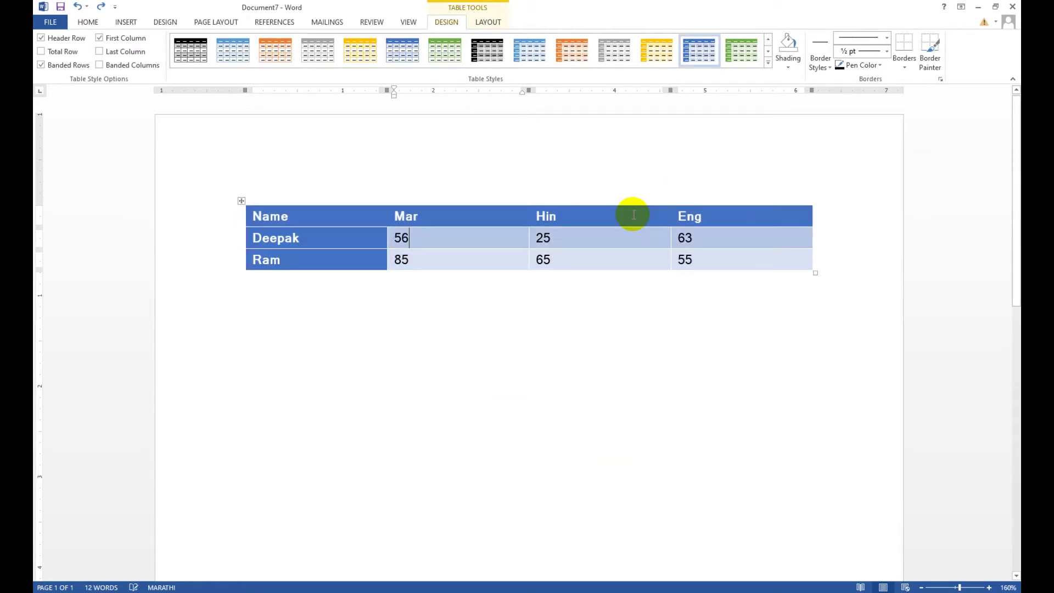
pyautogui.hotkey('ctrl', 'z')
pyautogui.hotkey('ctrl', 'z')
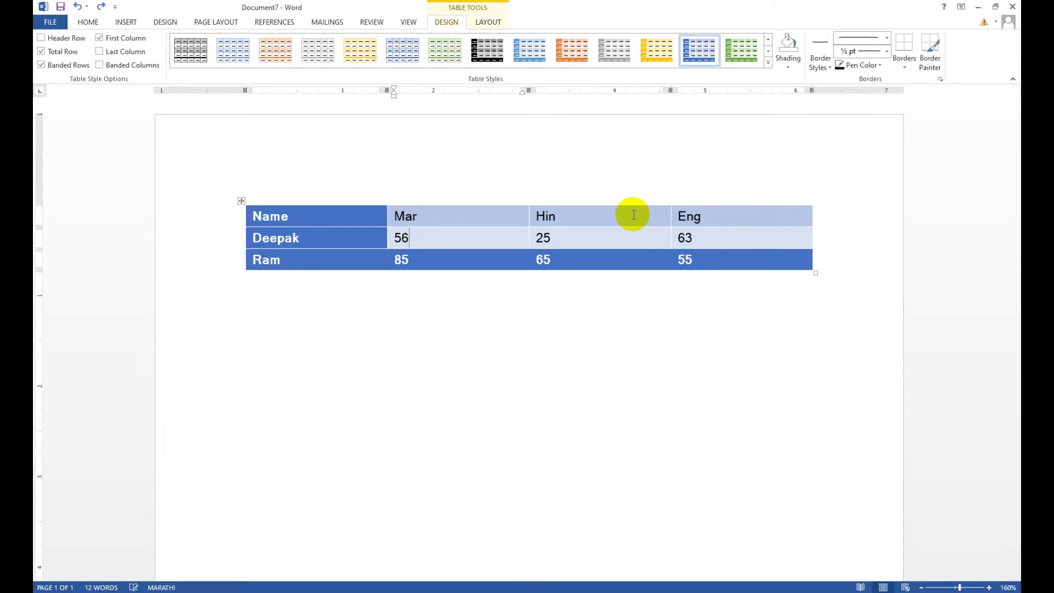
pyautogui.hotkey('ctrl', 'z')
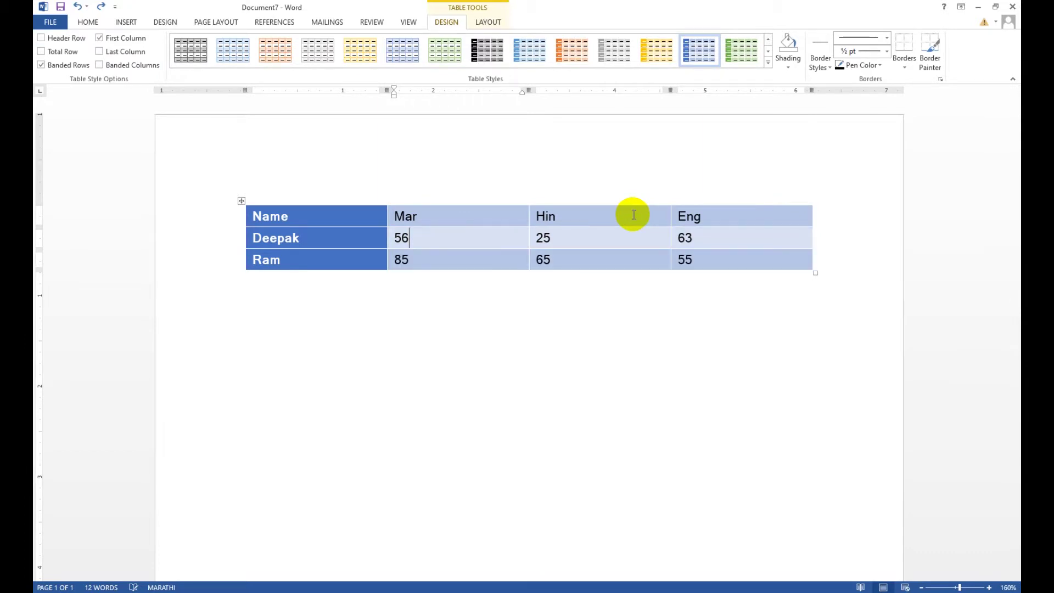
pyautogui.hotkey('ctrl', 'z')
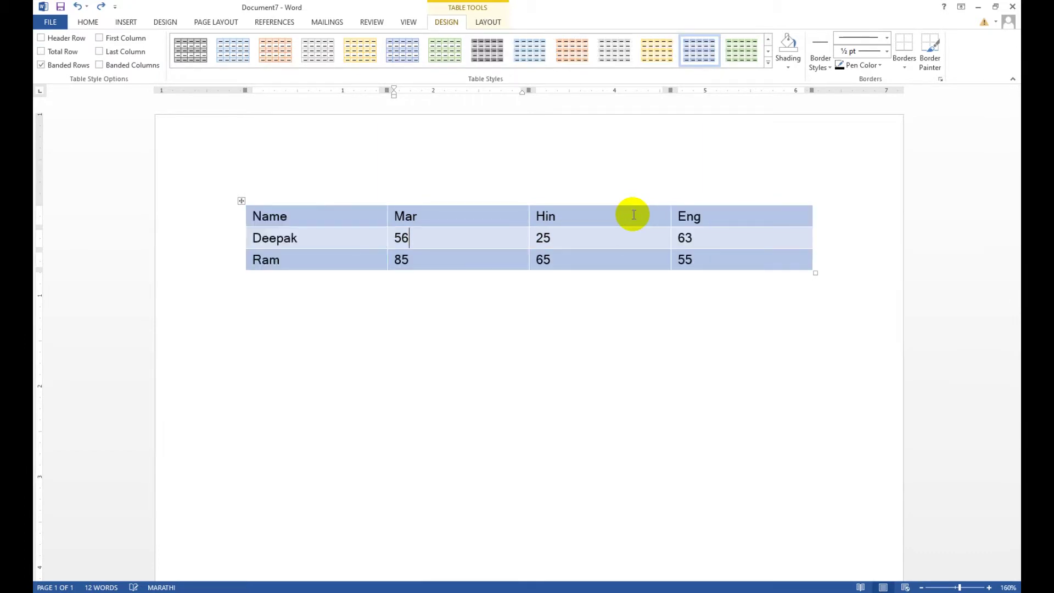
pyautogui.hotkey('ctrl', 'z')
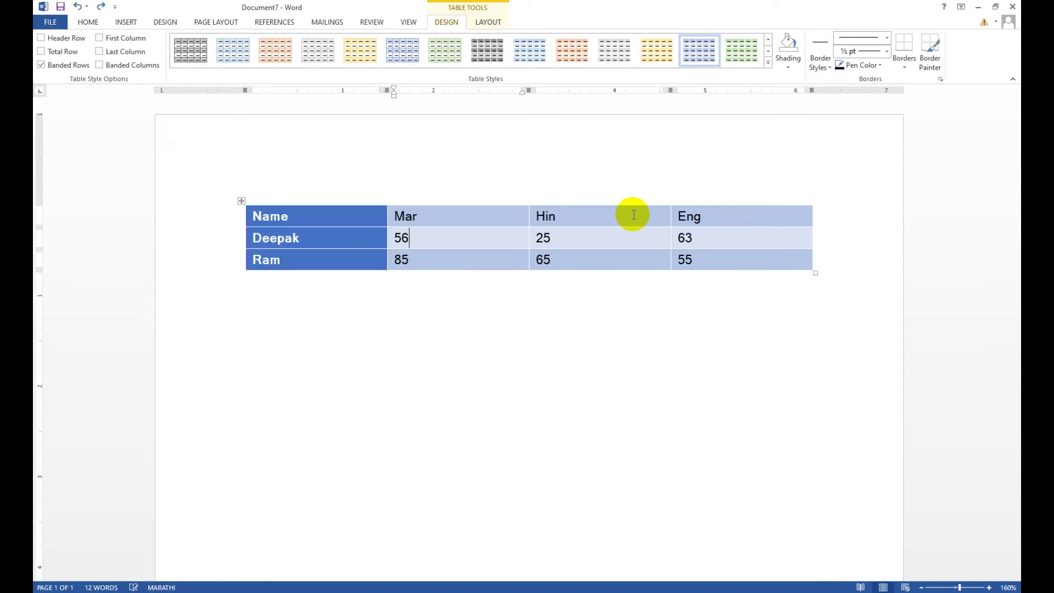
pyautogui.hotkey('ctrl', 'z')
pyautogui.hotkey('ctrl', 'z')
pyautogui.hotkey('ctrl', 'z')
pyautogui.hotkey('ctrl', 'z')
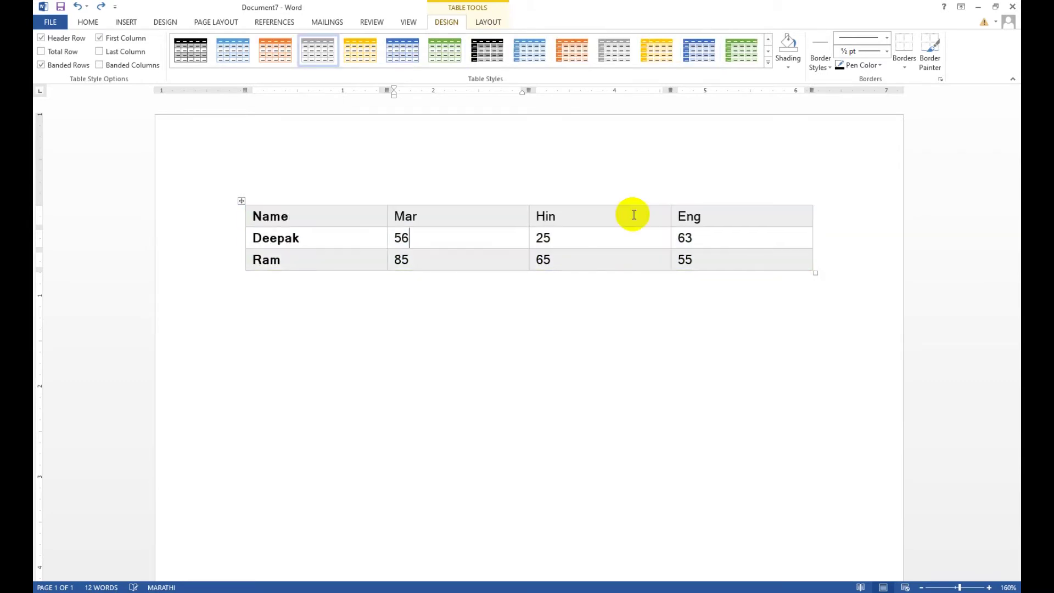
pyautogui.hotkey('ctrl', 'z')
pyautogui.hotkey('ctrl', 'z')
pyautogui.hotkey('ctrl', 'z')
pyautogui.hotkey('ctrl', 'z')
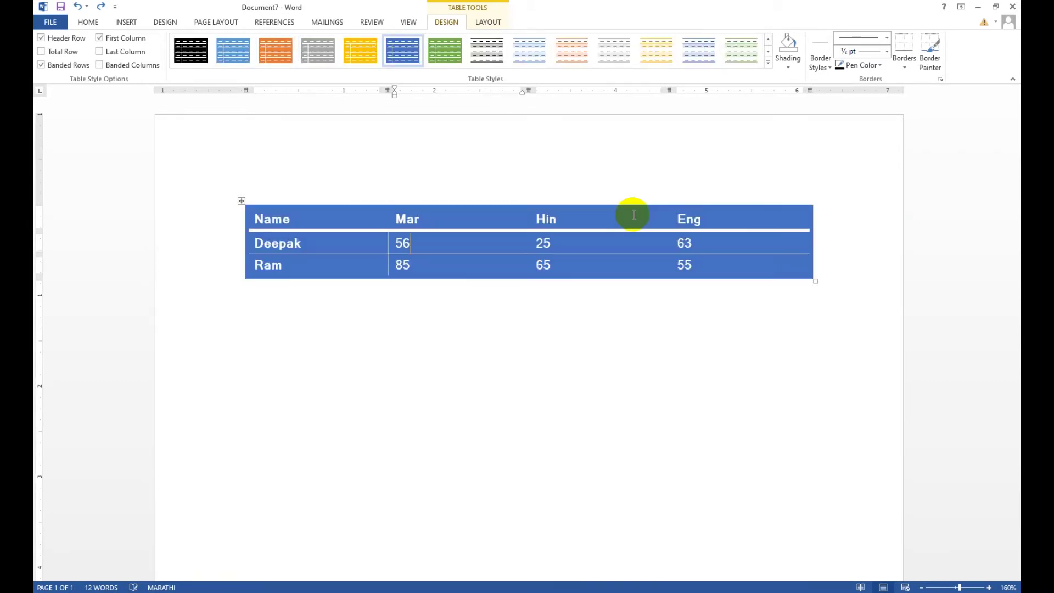
pyautogui.hotkey('ctrl', 'z')
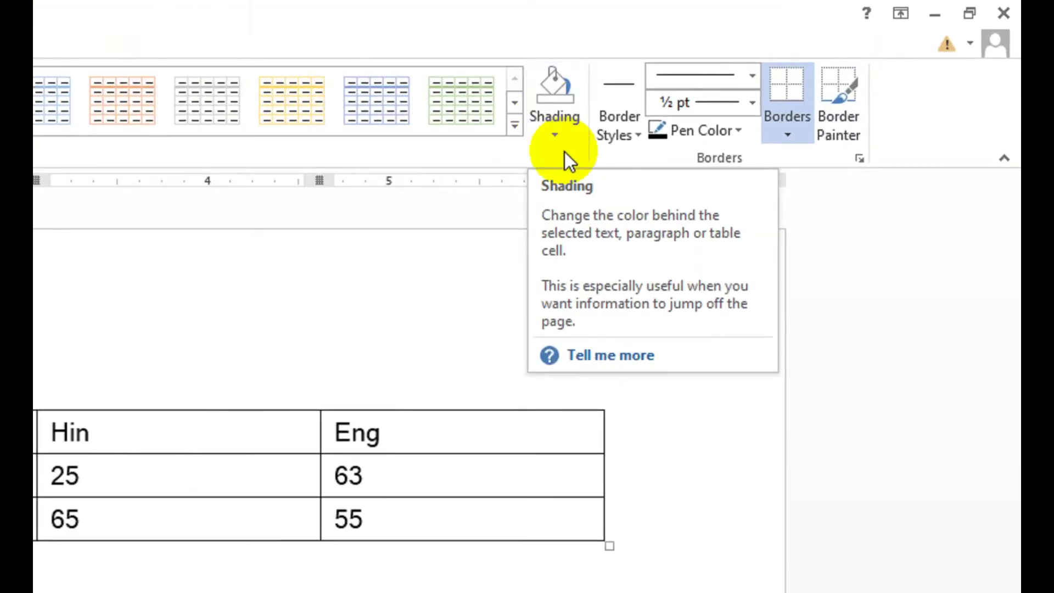
# Open the Shading colours, dismiss them with Esc, and select the header row
pyautogui.click(555, 132)
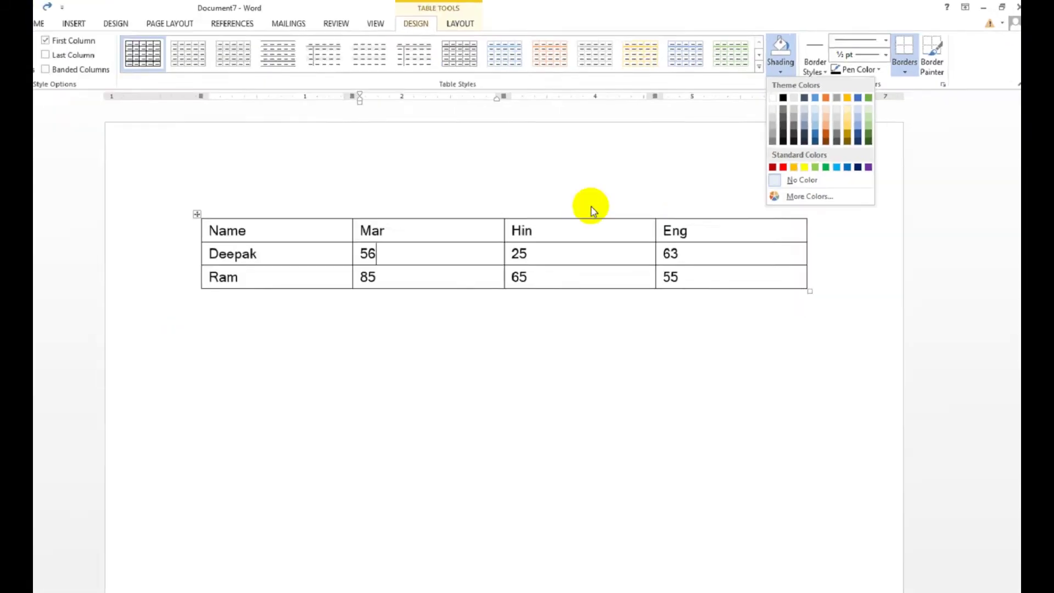
pyautogui.press('Escape')
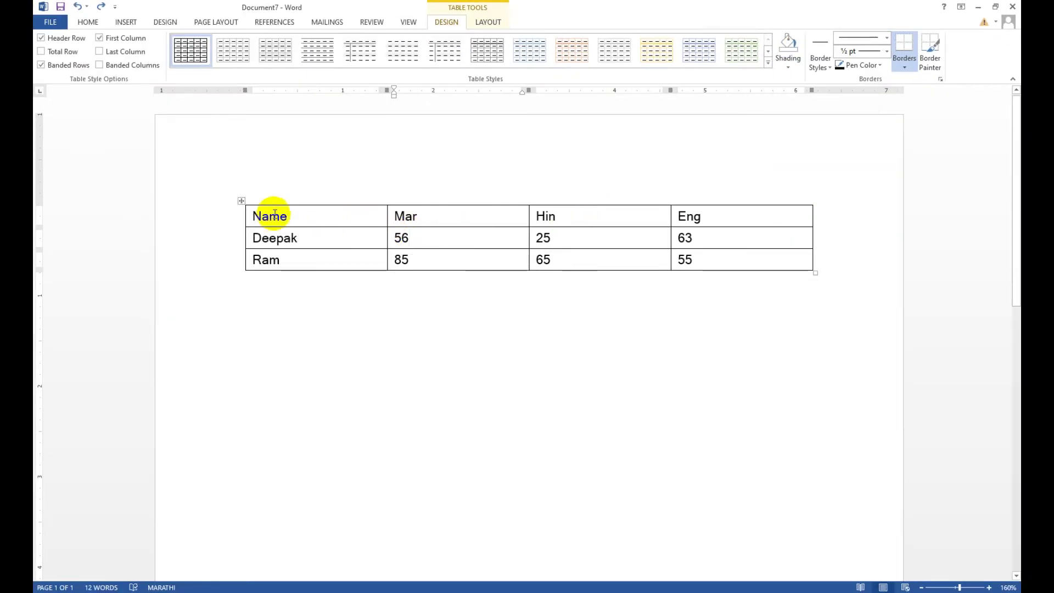
pyautogui.click(237, 218)
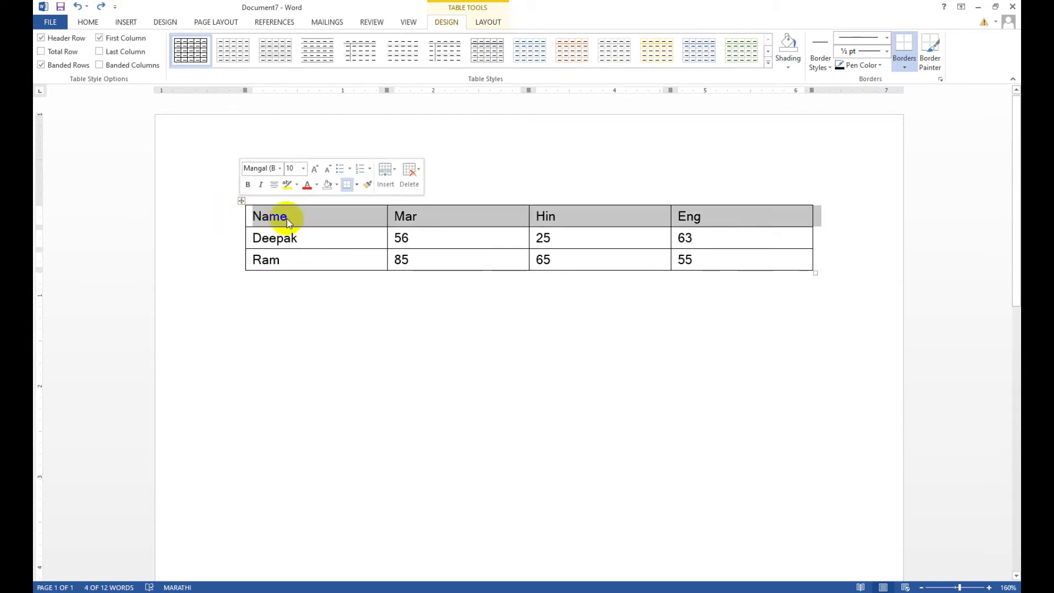
pyautogui.click(260, 220)
pyautogui.moveTo(253, 217); pyautogui.dragTo(699, 222)
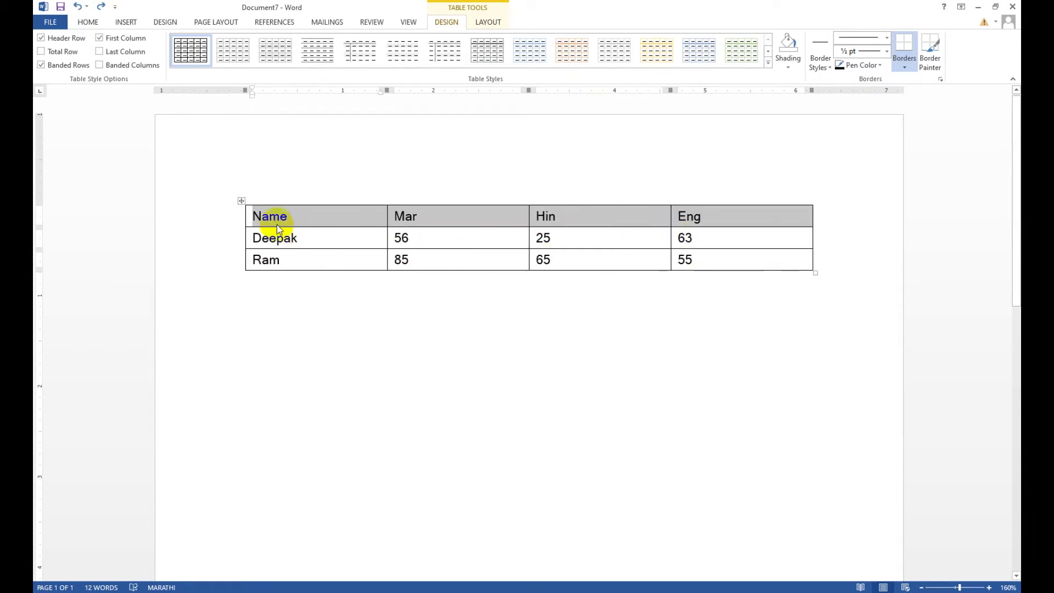
pyautogui.click(240, 223)
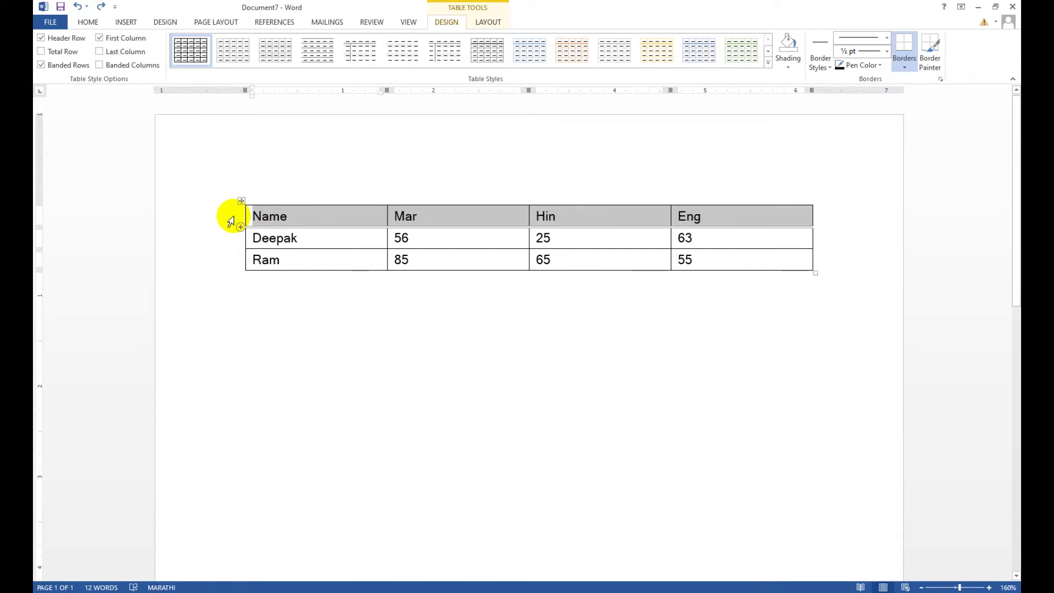
pyautogui.click(231, 222)
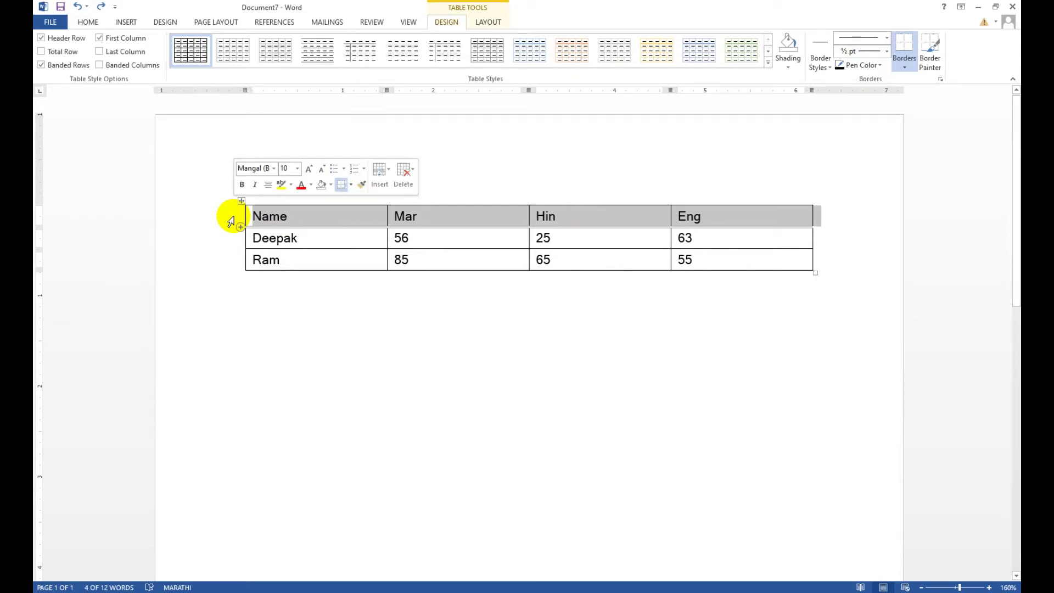
pyautogui.click(229, 239)
pyautogui.keyDown('shift'); pyautogui.click(231, 261); pyautogui.keyUp('shift')
pyautogui.click(231, 261)
pyautogui.click(229, 223)
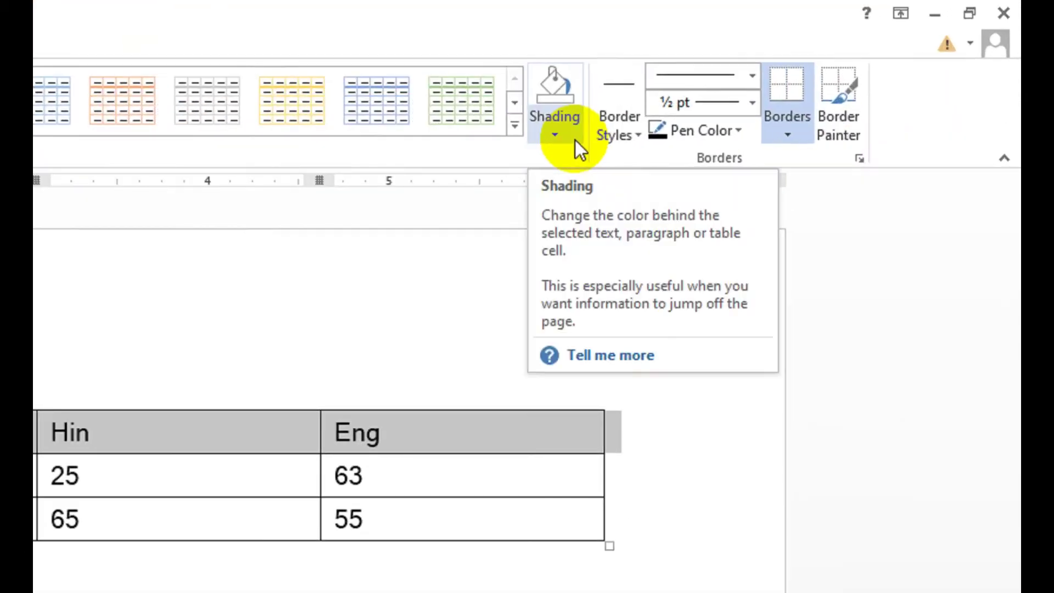
pyautogui.click(640, 112)
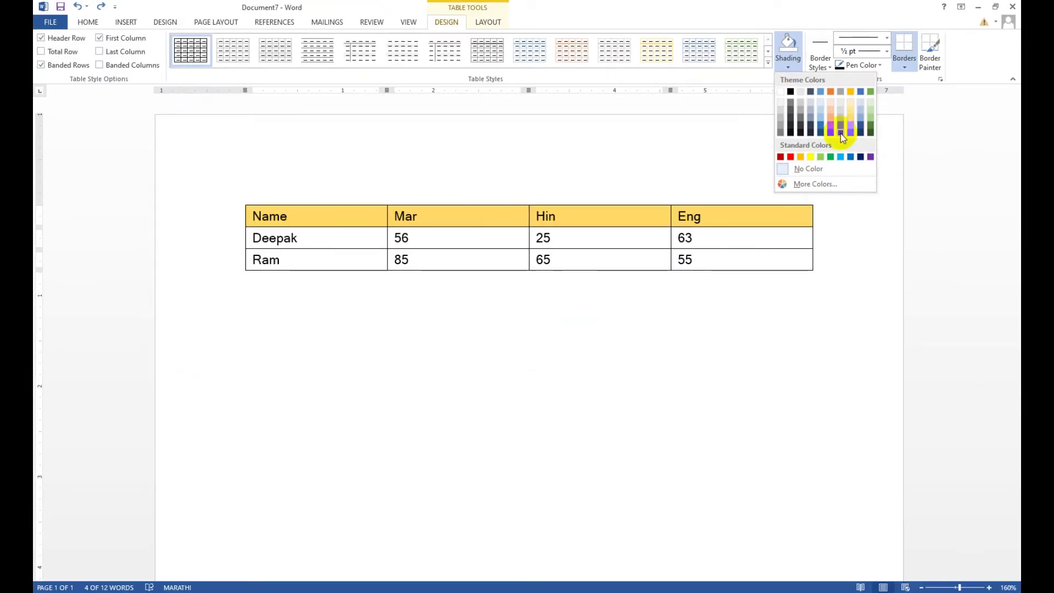
pyautogui.click(799, 157)
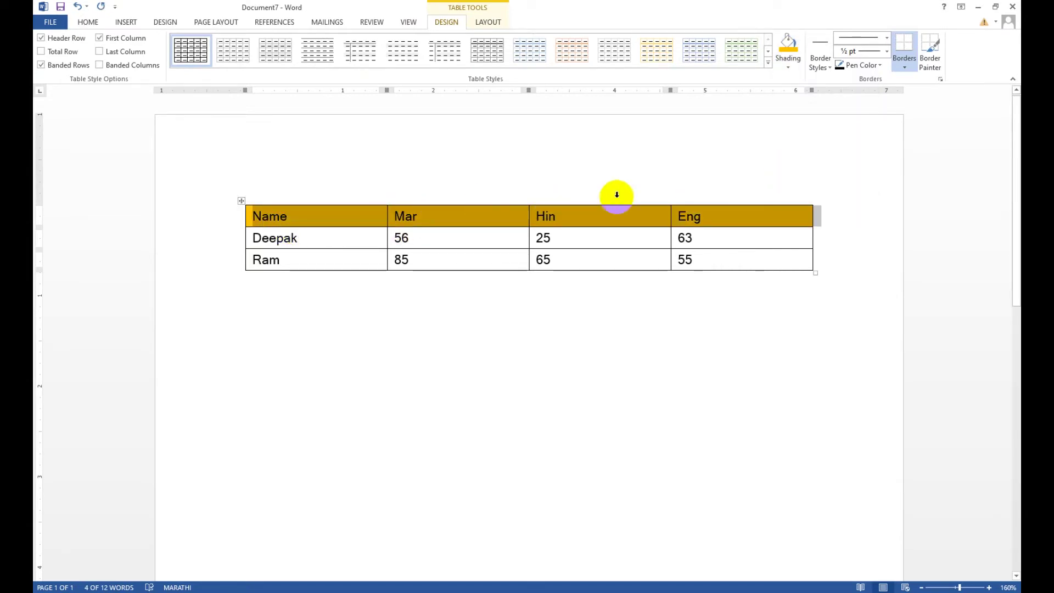
pyautogui.click(450, 234)
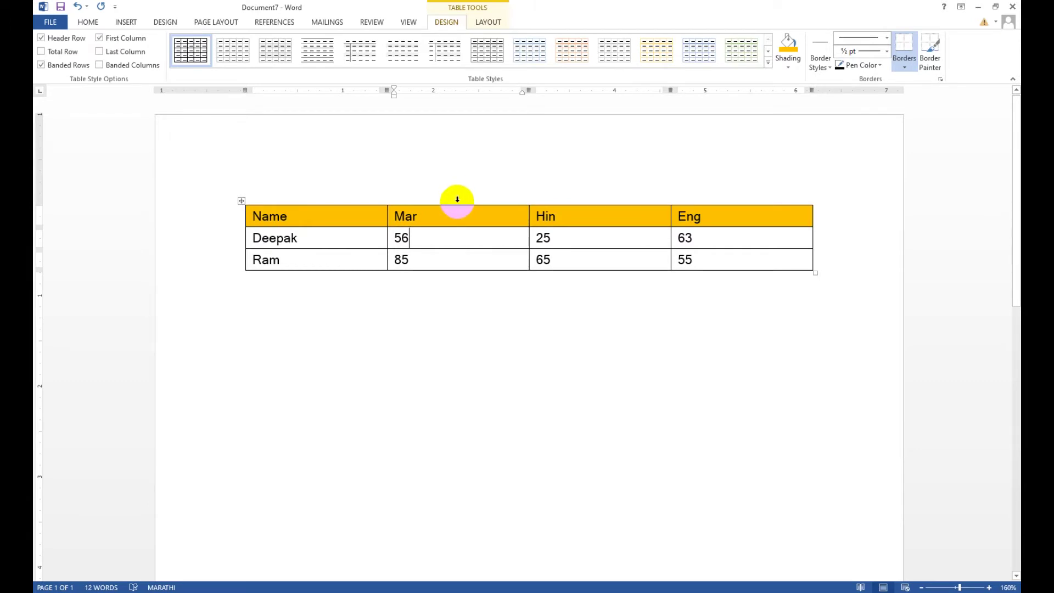
pyautogui.click(457, 200)
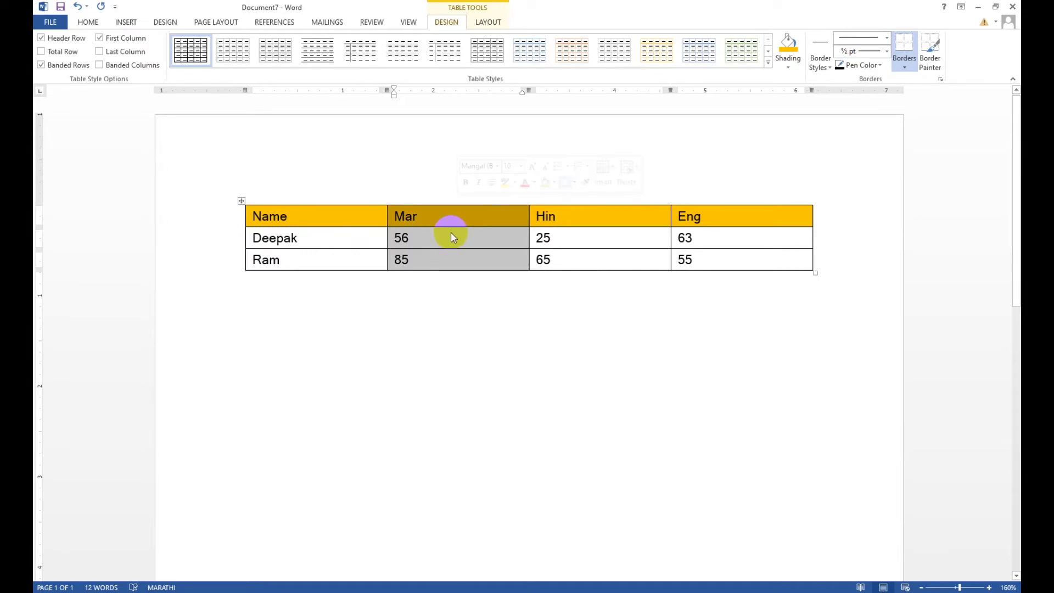
pyautogui.click(790, 63)
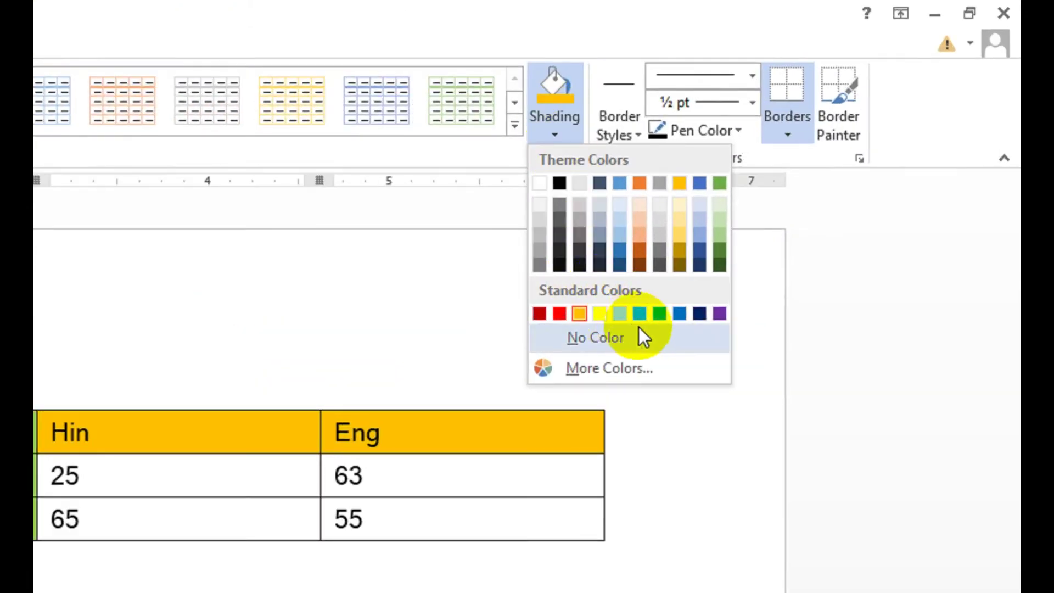
pyautogui.click(717, 221)
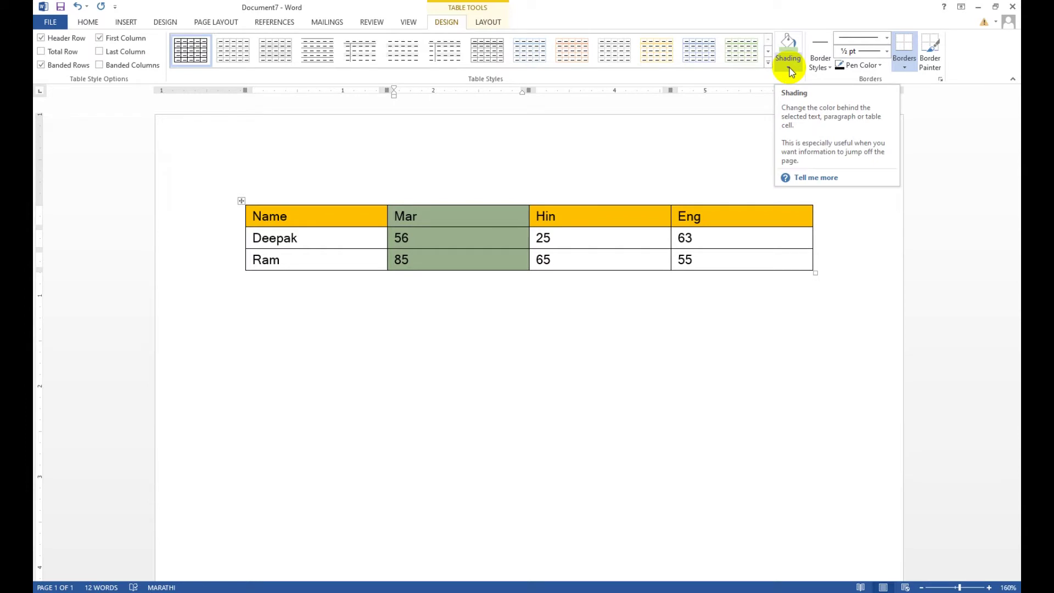
pyautogui.click(789, 69)
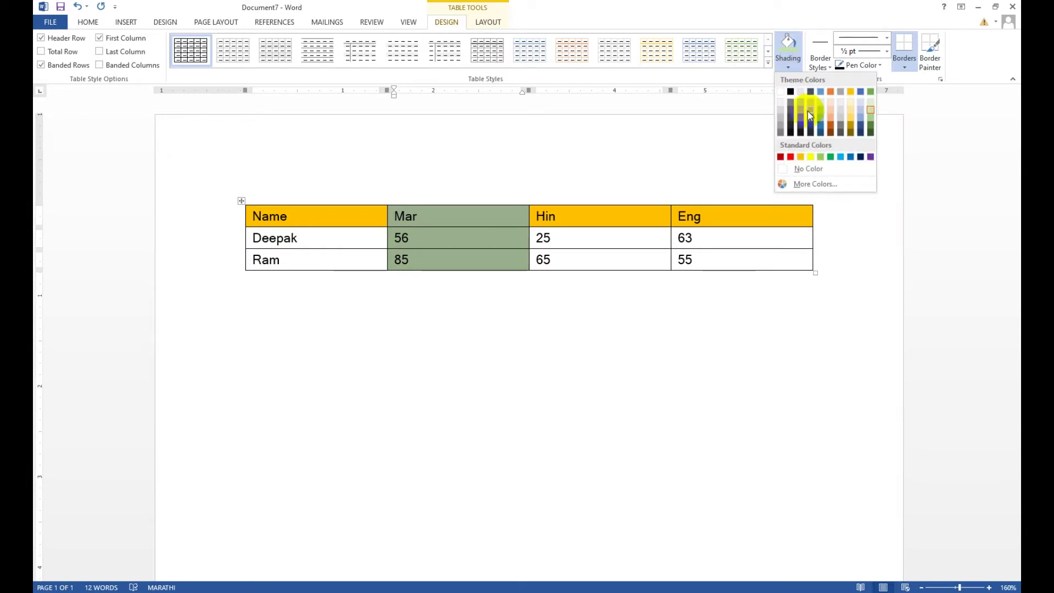
pyautogui.click(567, 235)
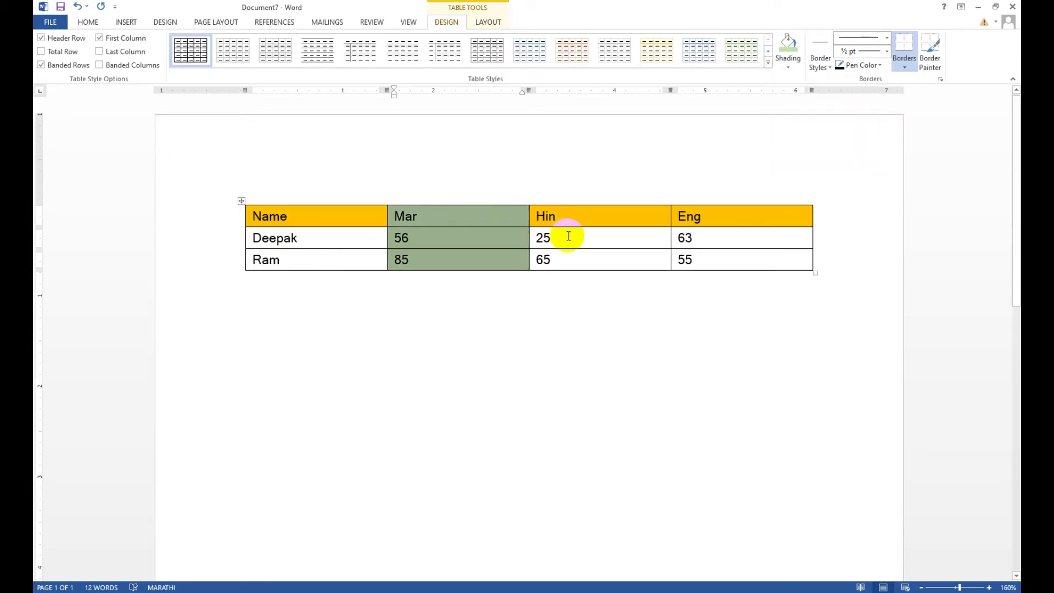
pyautogui.click(568, 236)
pyautogui.hotkey('ctrl', 'z')
pyautogui.hotkey('ctrl', 'z')
pyautogui.hotkey('ctrl', 'z')
pyautogui.hotkey('ctrl', 'z')
pyautogui.click(568, 238)
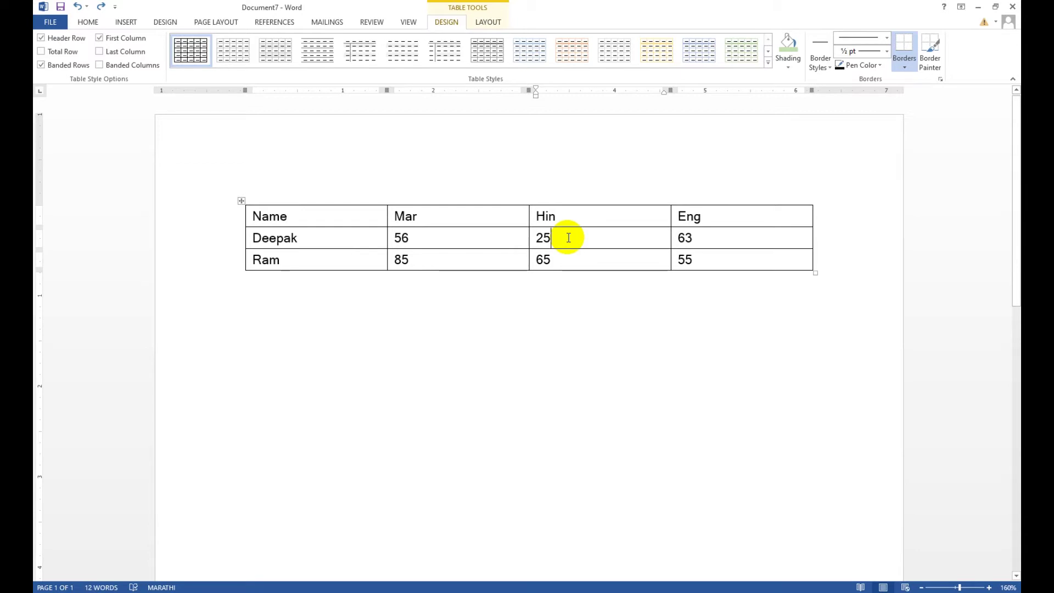
pyautogui.moveTo(371, 213); pyautogui.dragTo(706, 232)
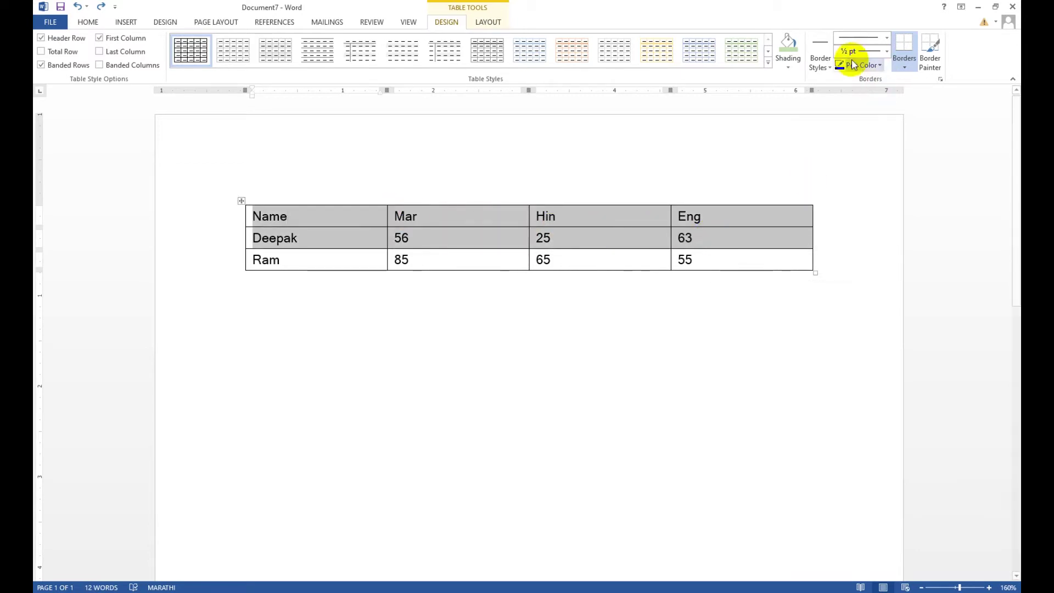
# Select the Name, Mar, Deepak and 56 cells and pick the thick orange 1½ pt border style
pyautogui.click(762, 242)
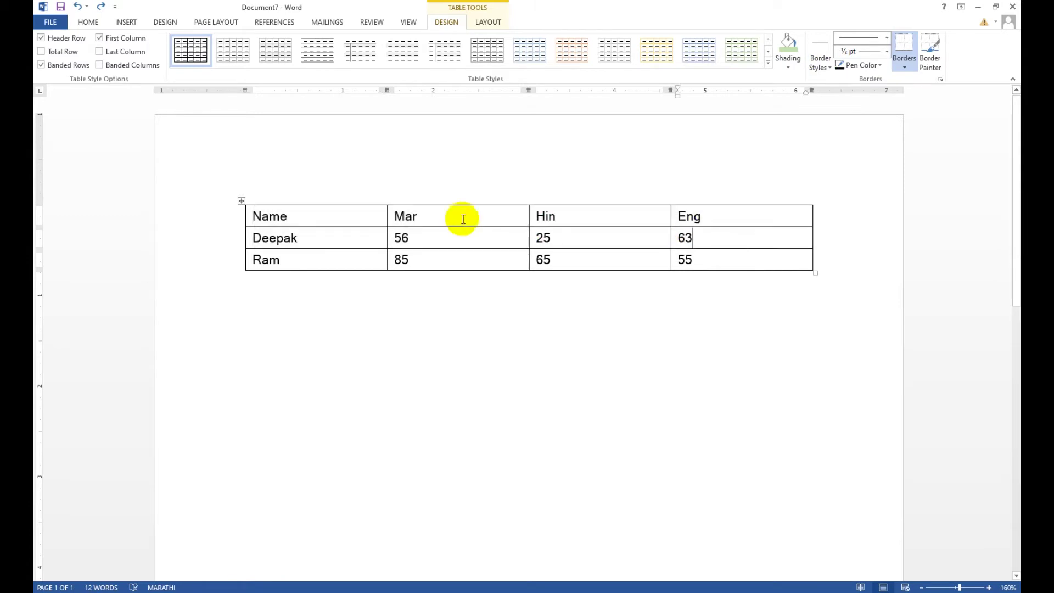
pyautogui.moveTo(358, 215); pyautogui.dragTo(700, 267)
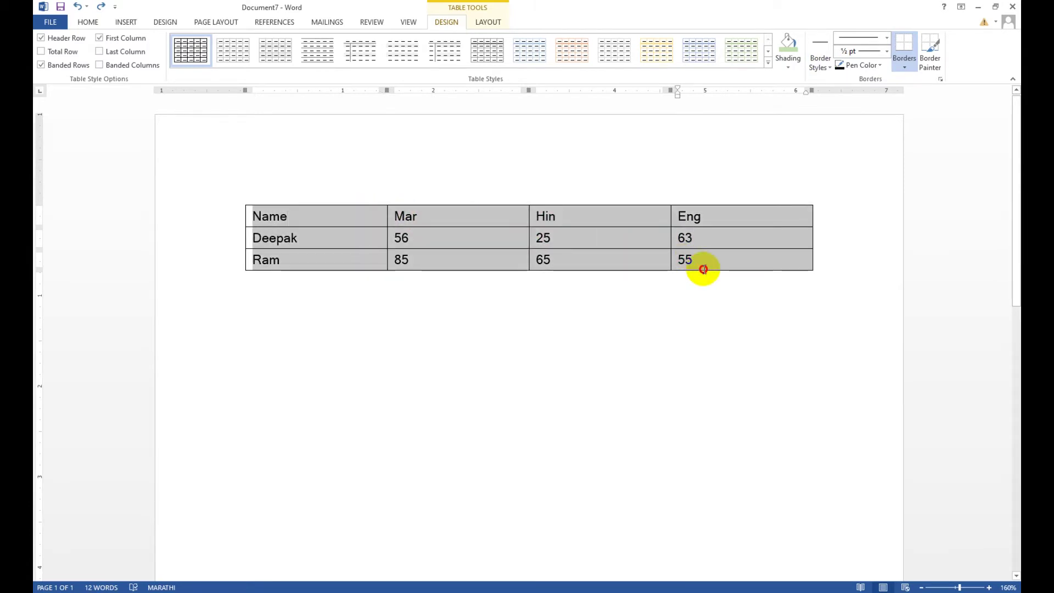
pyautogui.click(585, 234)
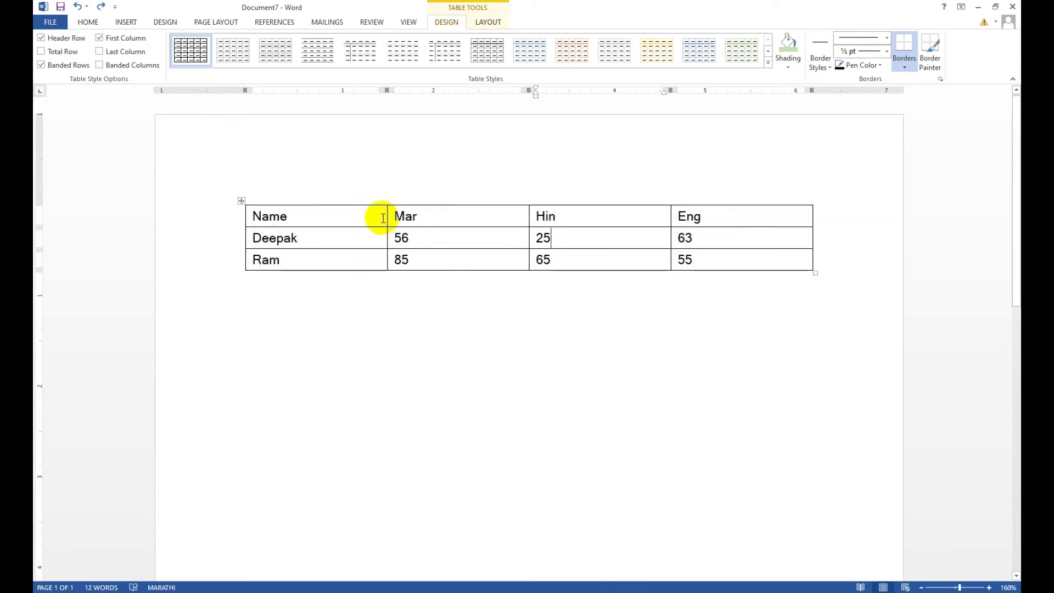
pyautogui.moveTo(347, 216)
pyautogui.mouseDown()
pyautogui.moveTo(531, 236)
pyautogui.moveTo(698, 279)
pyautogui.moveTo(698, 252)
pyautogui.mouseUp()
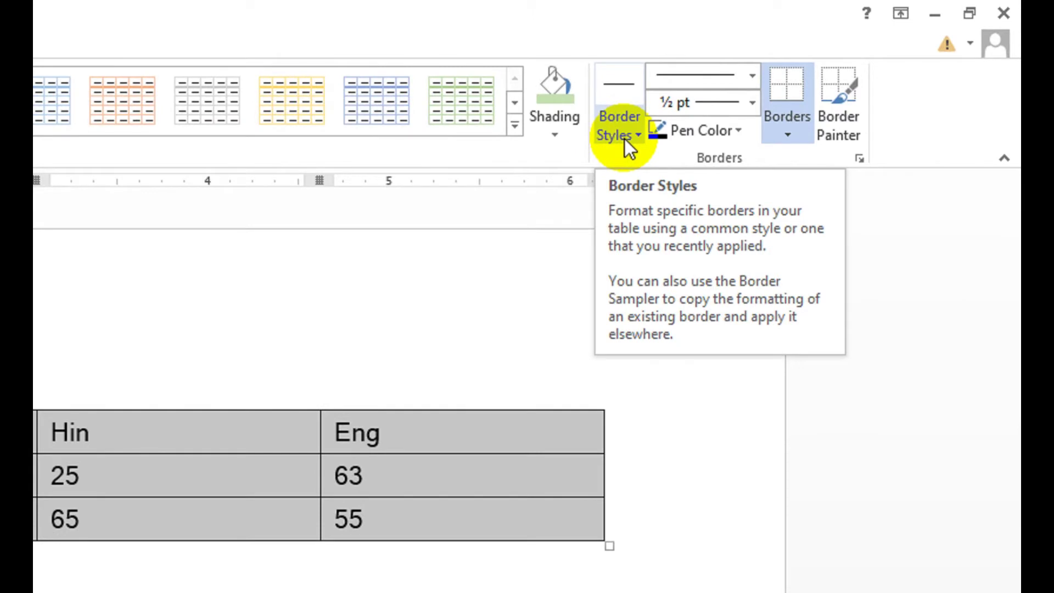
pyautogui.click(823, 69)
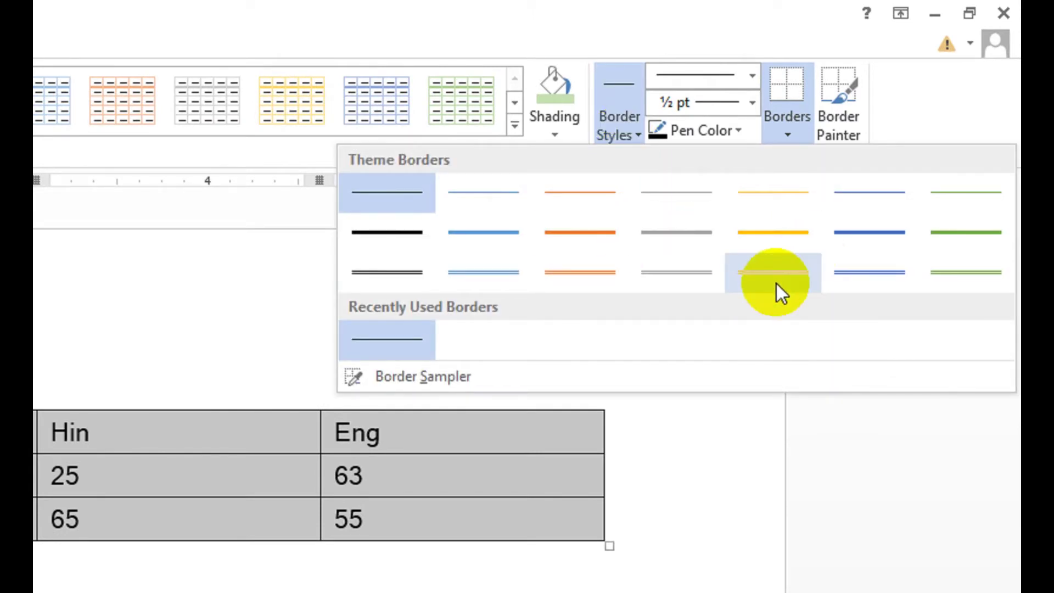
pyautogui.click(572, 225)
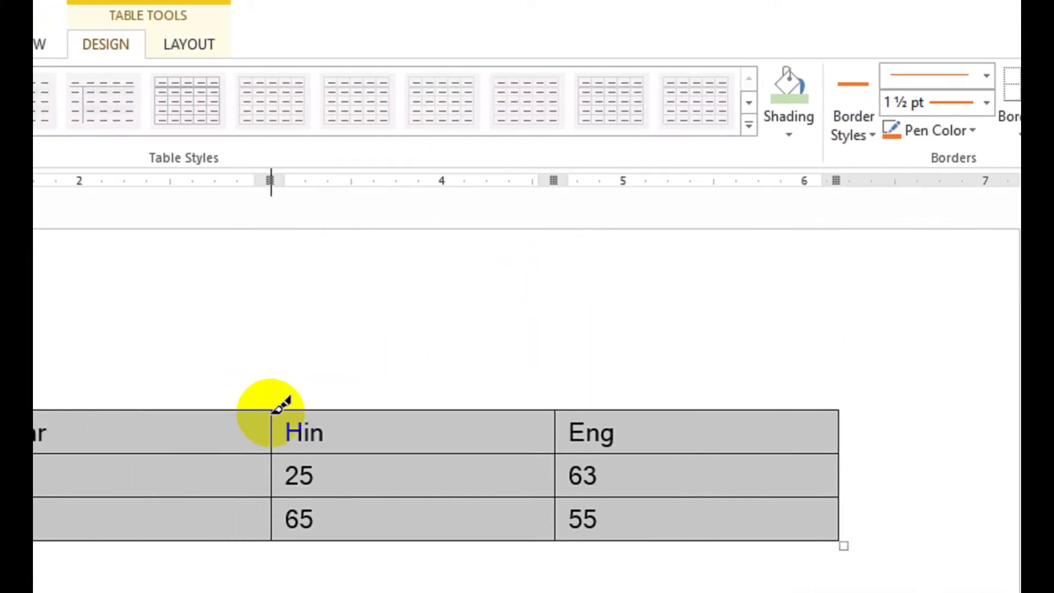
# Paint the Hin column's left border orange with Border Painter, then choose a double-line border style
pyautogui.moveTo(272, 411); pyautogui.dragTo(269, 449)
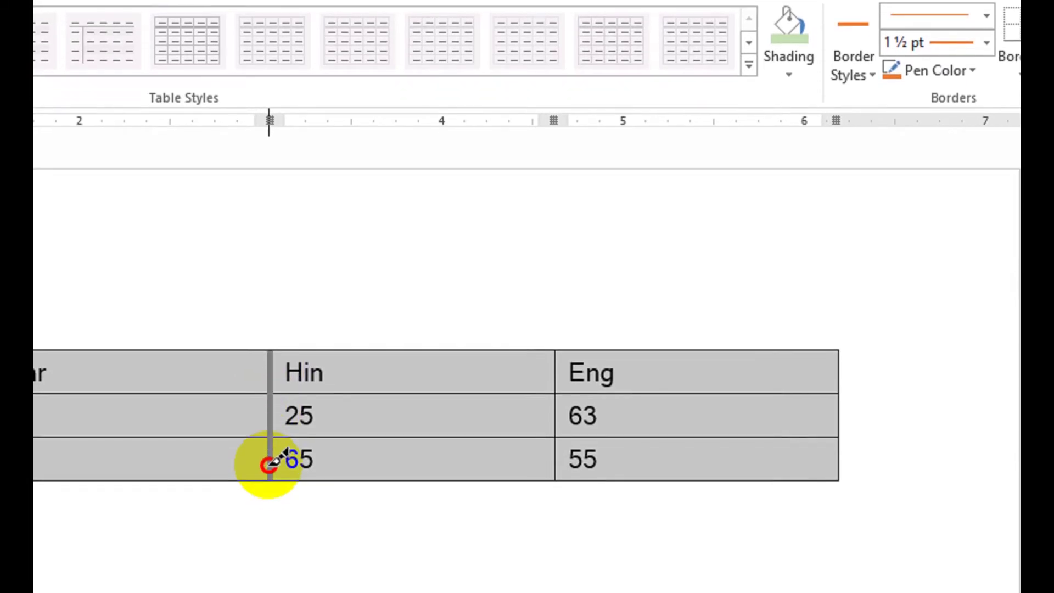
pyautogui.moveTo(269, 444); pyautogui.dragTo(270, 437)
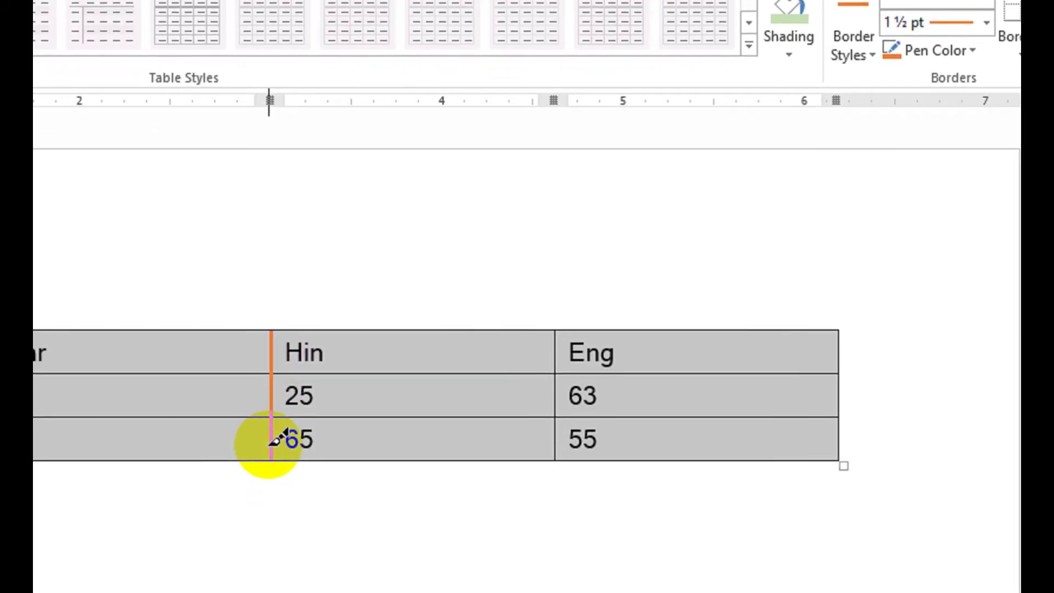
pyautogui.click(282, 339)
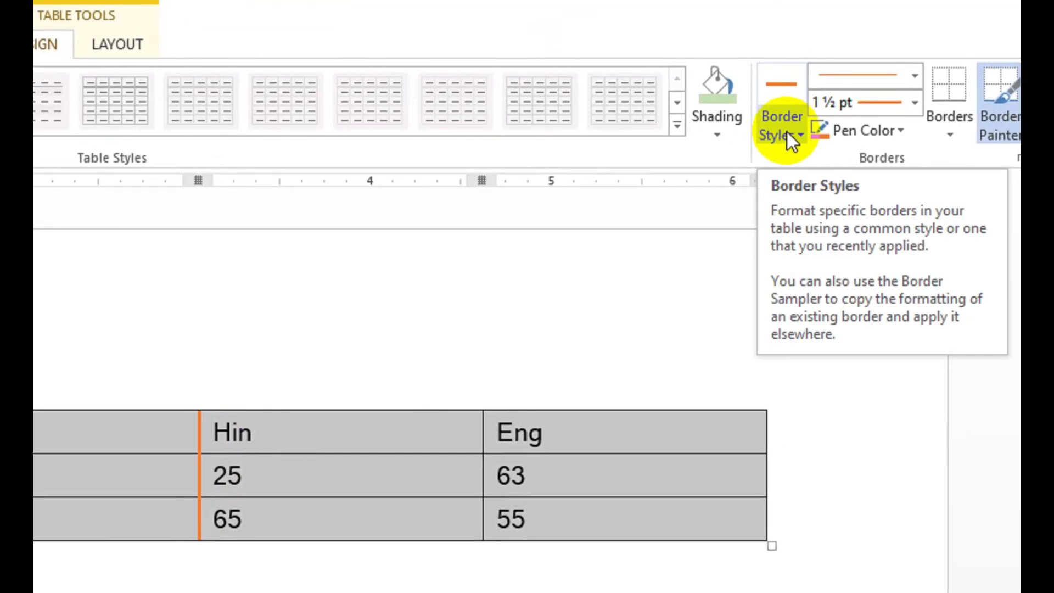
pyautogui.click(787, 132)
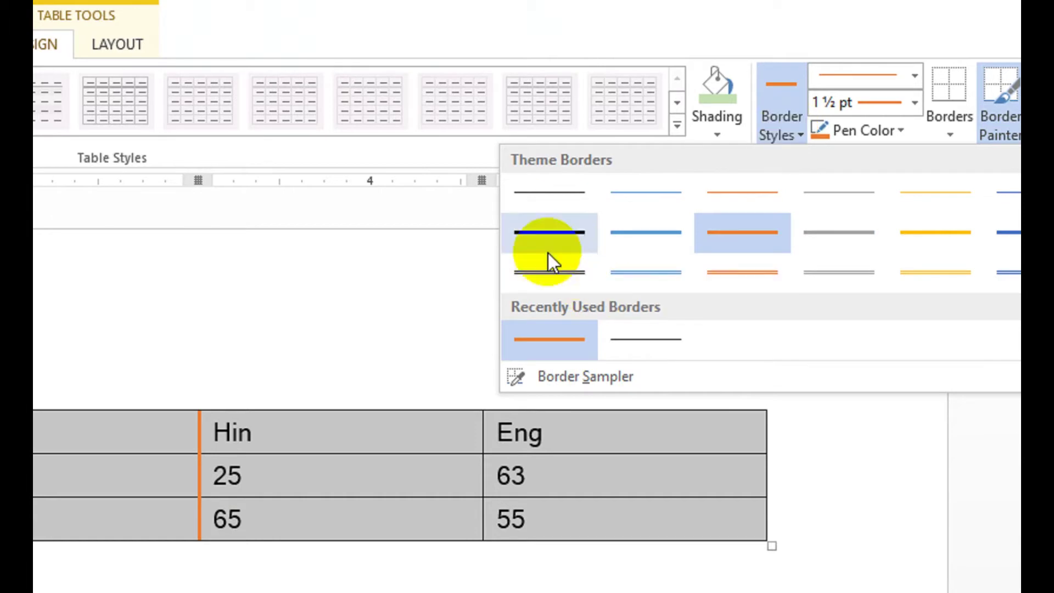
pyautogui.click(548, 273)
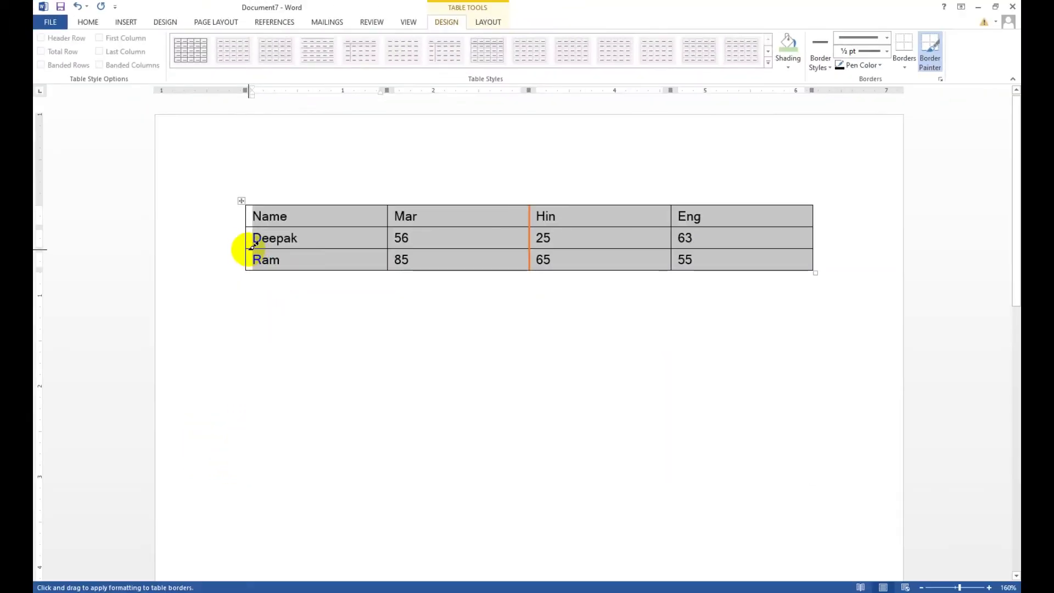
# Paint a double line between the Deepak and Ram rows, then pick the recent orange border style
pyautogui.moveTo(248, 245); pyautogui.dragTo(433, 251)
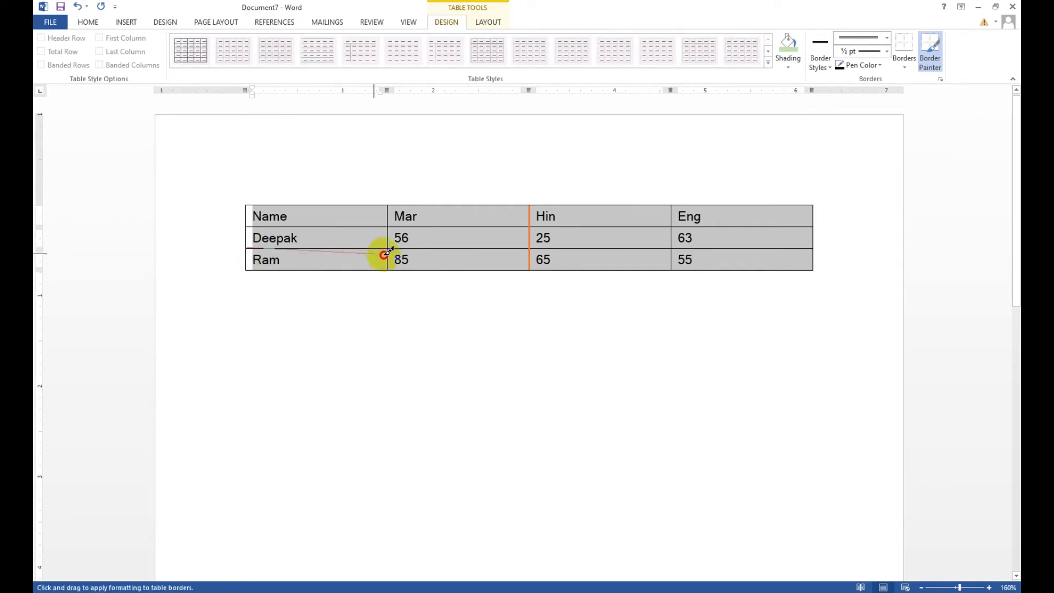
pyautogui.moveTo(434, 251); pyautogui.dragTo(751, 242)
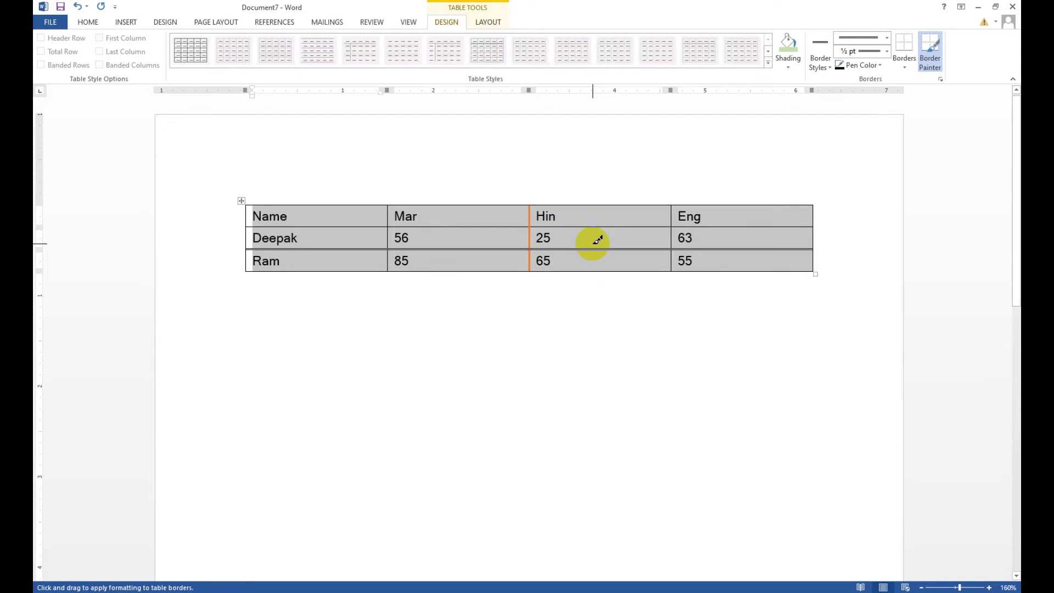
pyautogui.click(818, 67)
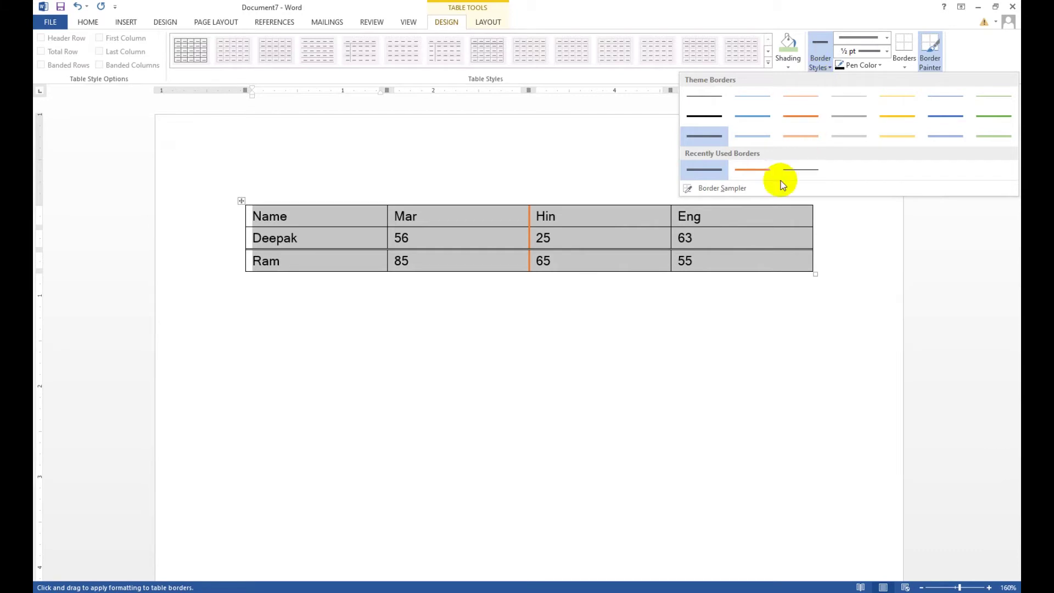
pyautogui.click(736, 192)
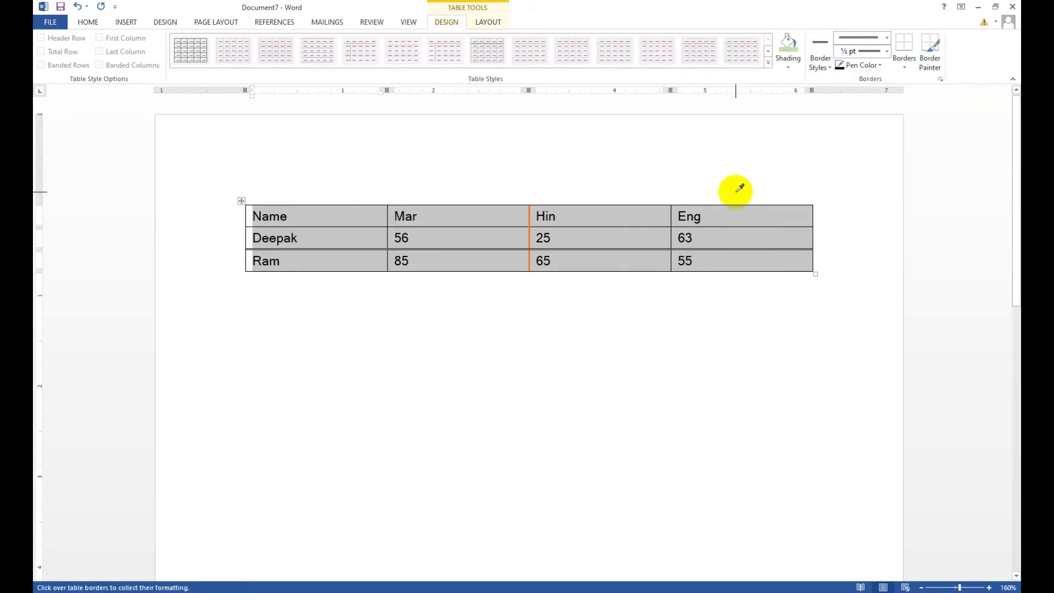
pyautogui.click(816, 69)
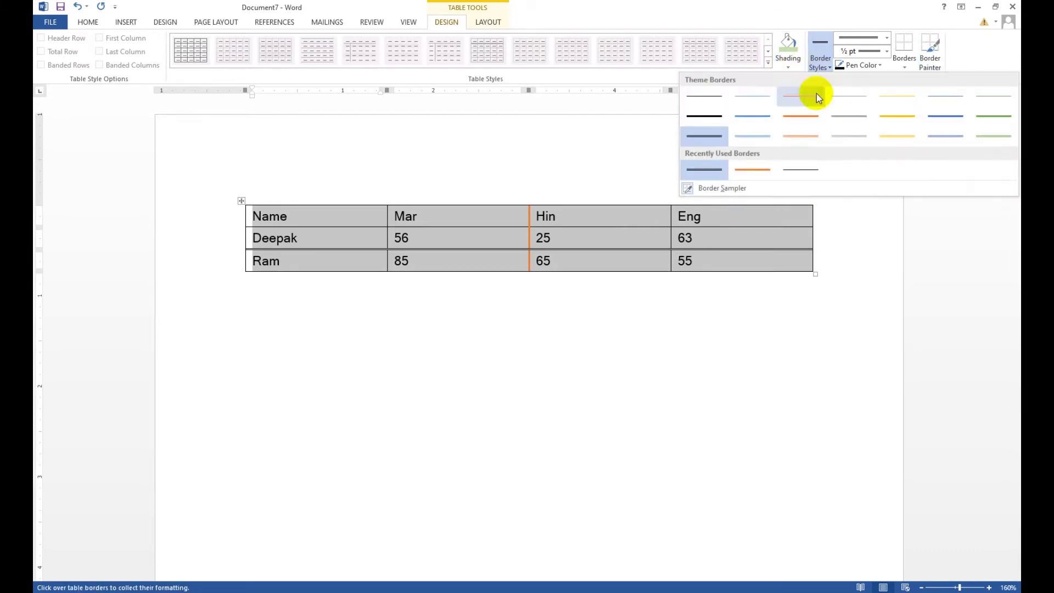
pyautogui.click(797, 173)
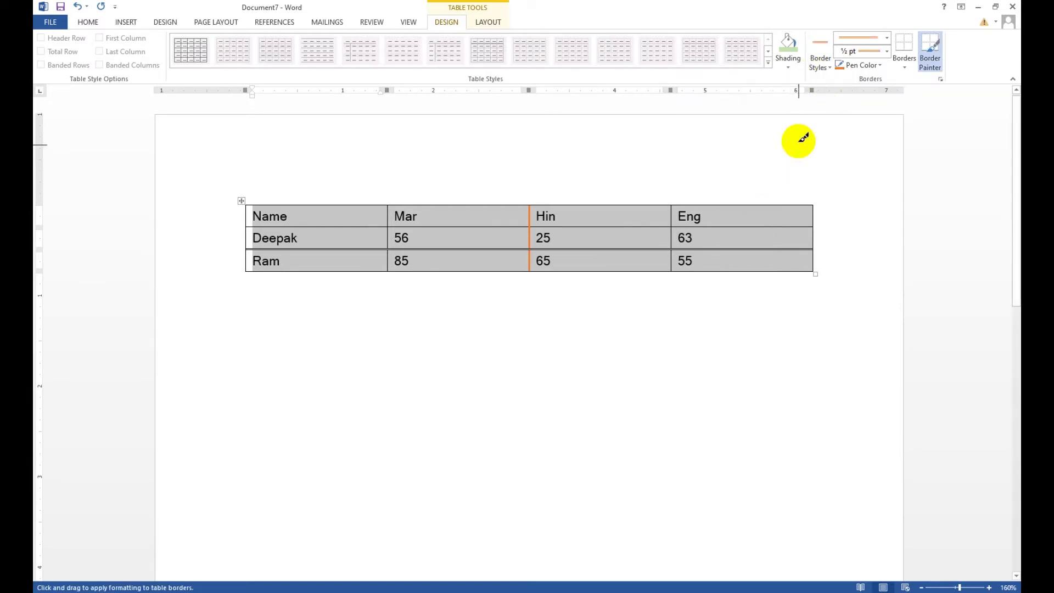
# Paint a double orange border under the Hin header cell
pyautogui.click(823, 69)
pyautogui.click(822, 64)
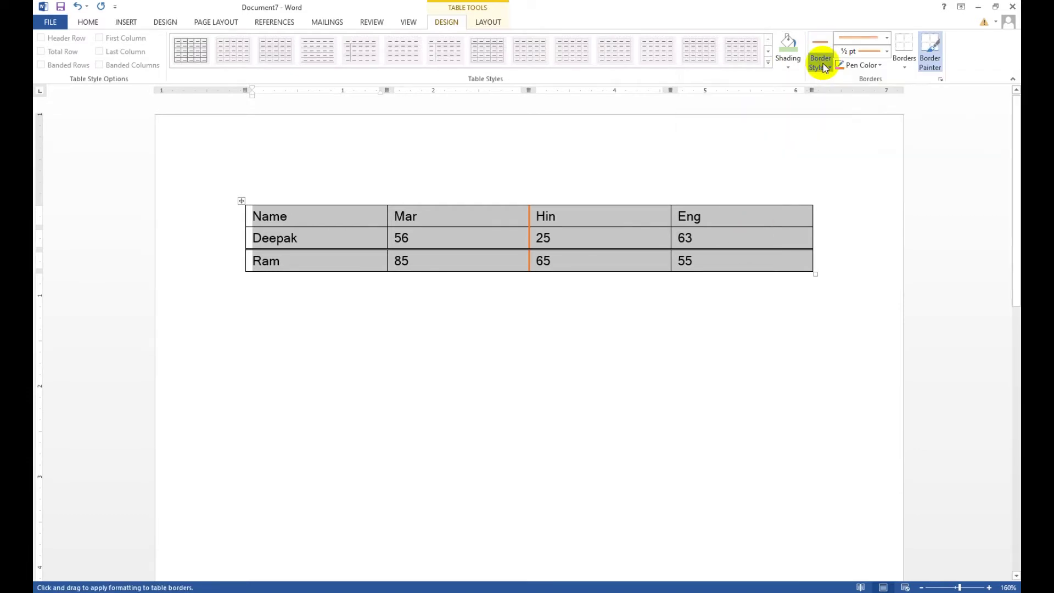
pyautogui.click(884, 38)
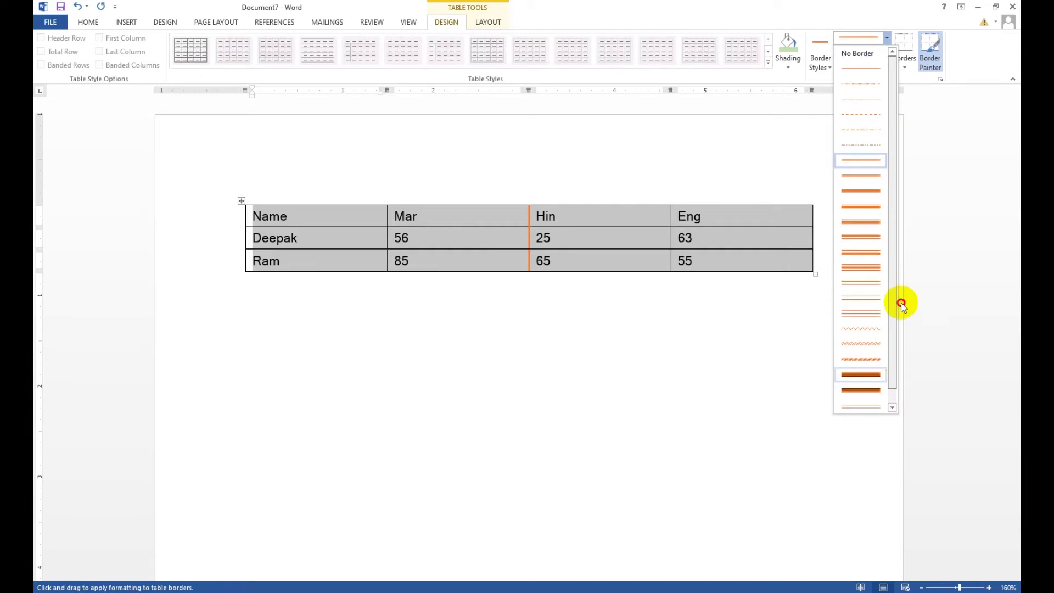
pyautogui.click(851, 222)
pyautogui.moveTo(537, 223); pyautogui.dragTo(628, 228)
pyautogui.moveTo(541, 226); pyautogui.dragTo(635, 226)
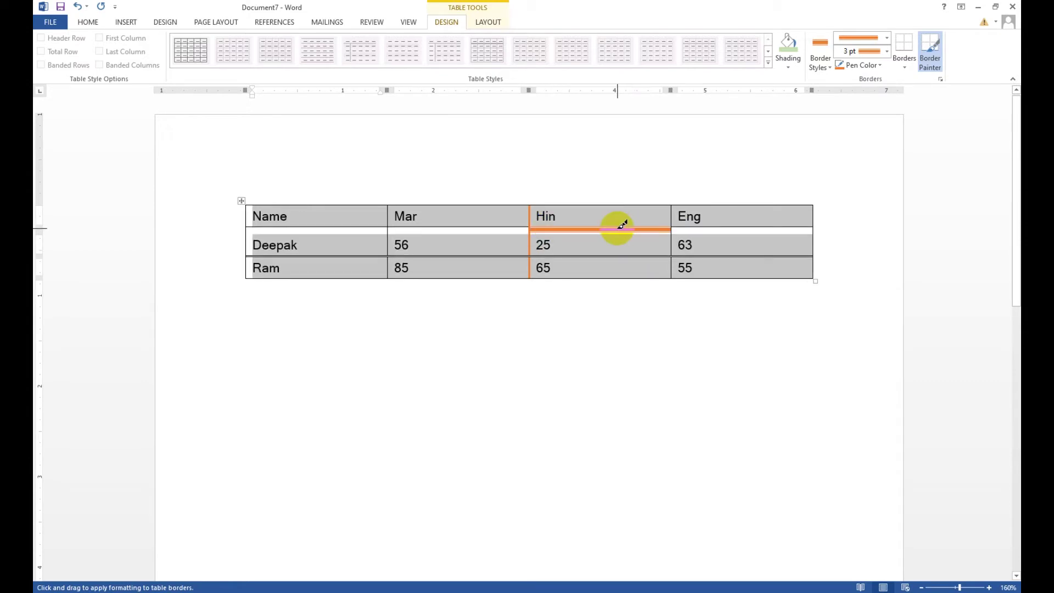
pyautogui.moveTo(622, 224); pyautogui.dragTo(635, 213)
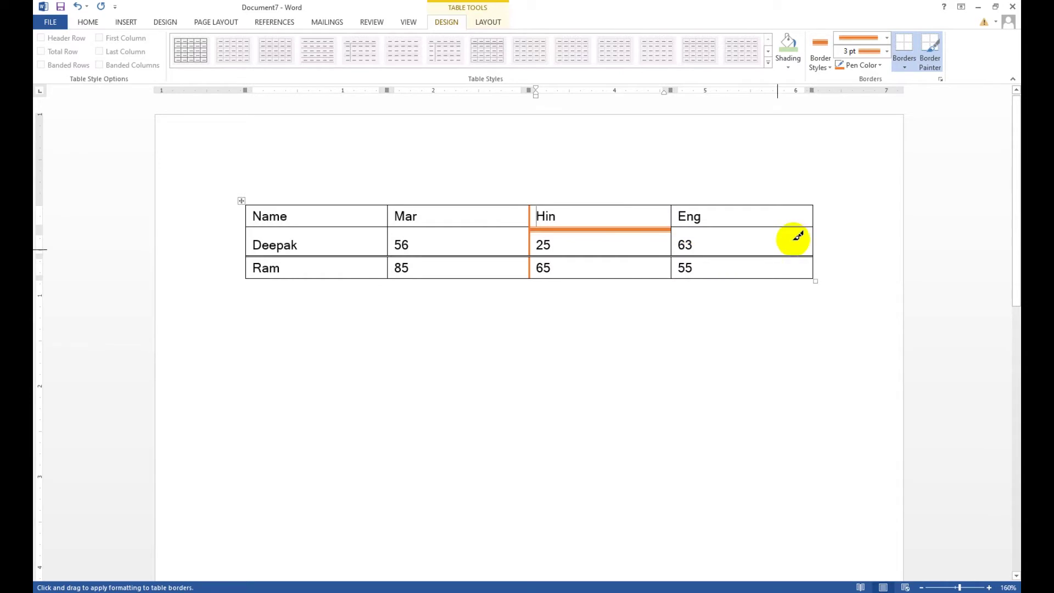
# At 1½ pt, paint an orange border under Name and Mar and a green one under Eng
pyautogui.click(889, 51)
pyautogui.click(873, 71)
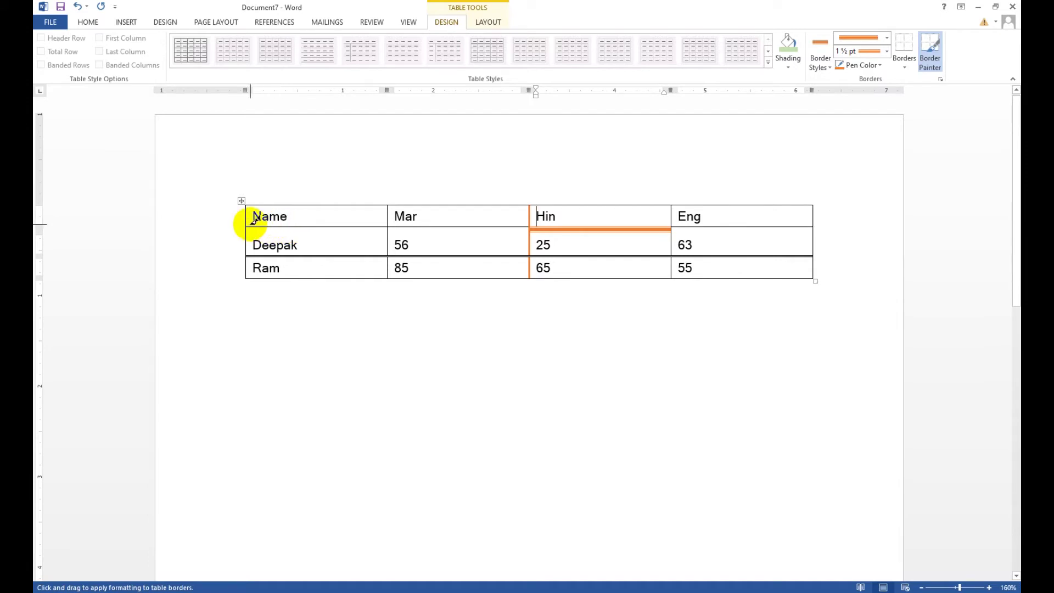
pyautogui.moveTo(247, 226)
pyautogui.mouseDown()
pyautogui.moveTo(355, 233)
pyautogui.moveTo(395, 217)
pyautogui.mouseUp()
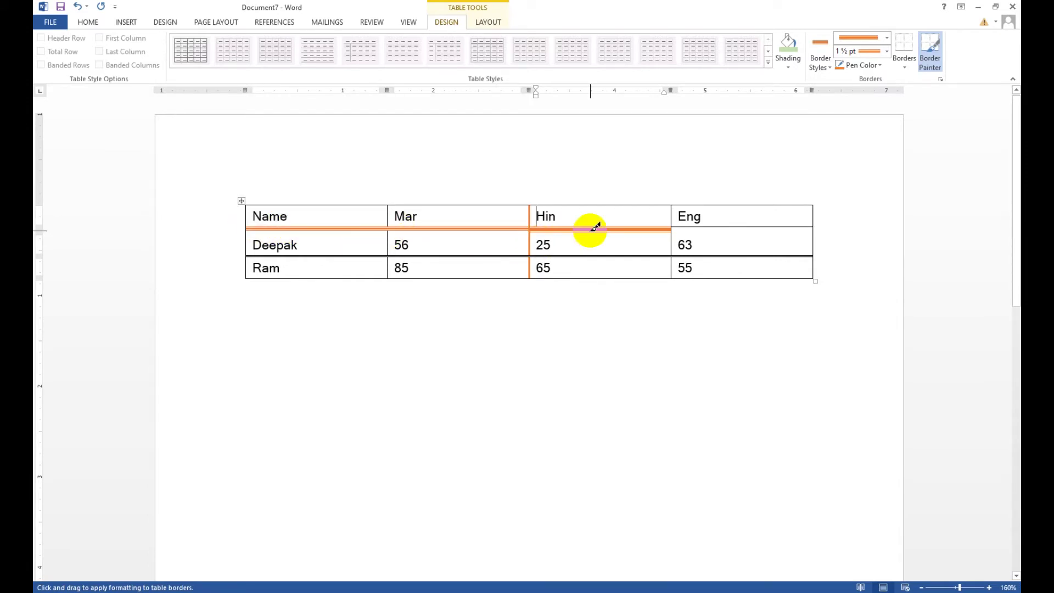
pyautogui.click(880, 66)
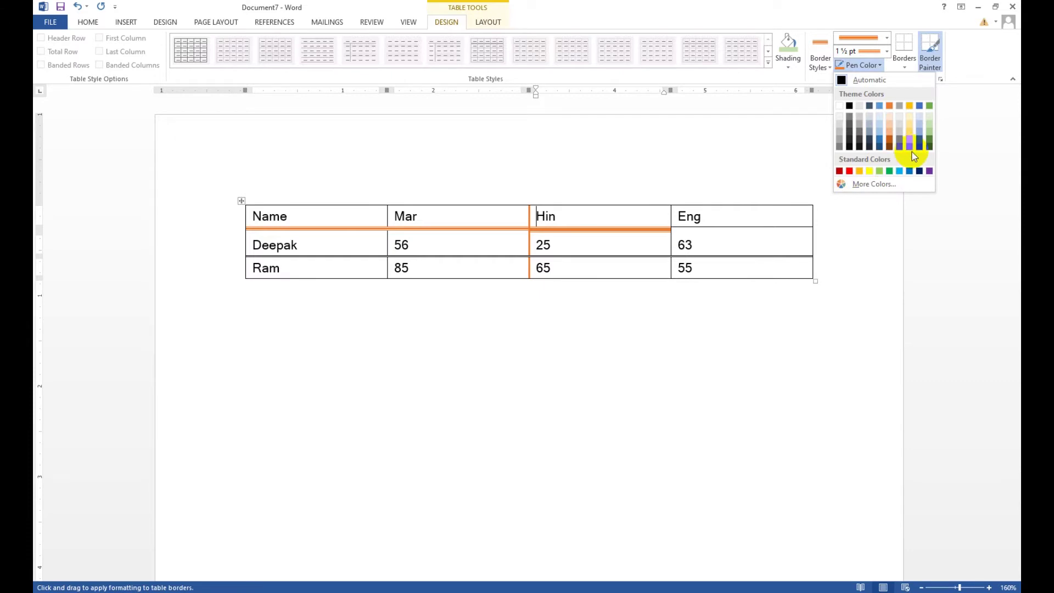
pyautogui.click(930, 142)
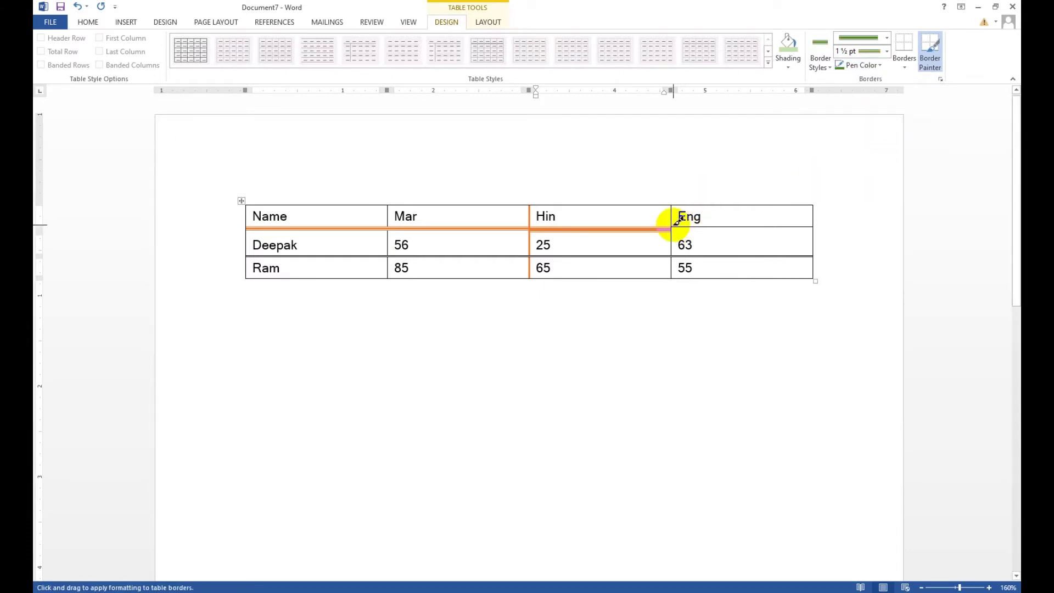
pyautogui.moveTo(678, 225); pyautogui.dragTo(788, 227)
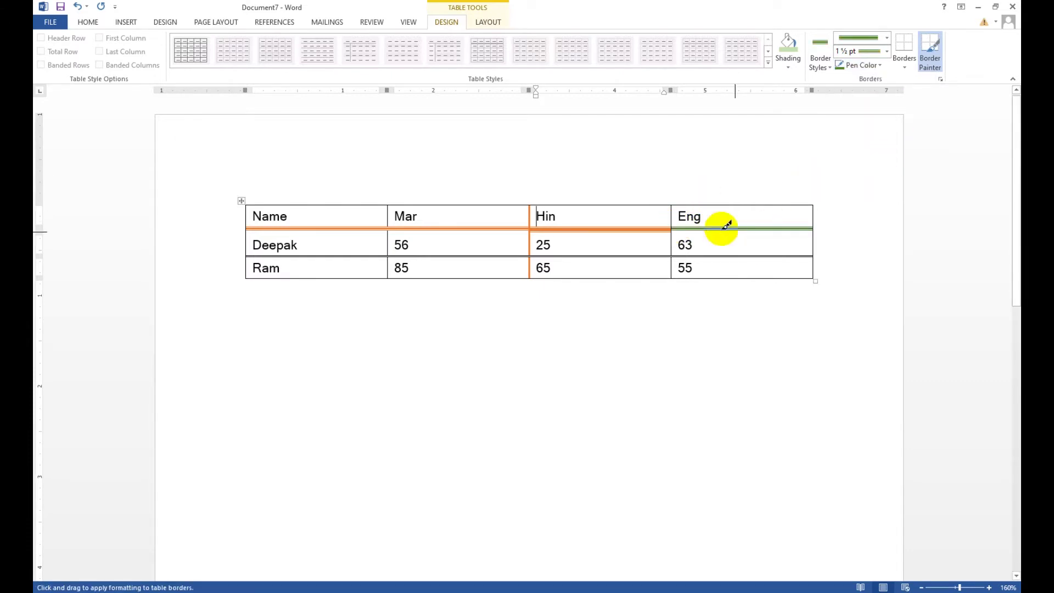
# Review the border style, weight and colour lists unchanged, then undo the coloured borders with Ctrl+Z
pyautogui.click(822, 67)
pyautogui.click(822, 67)
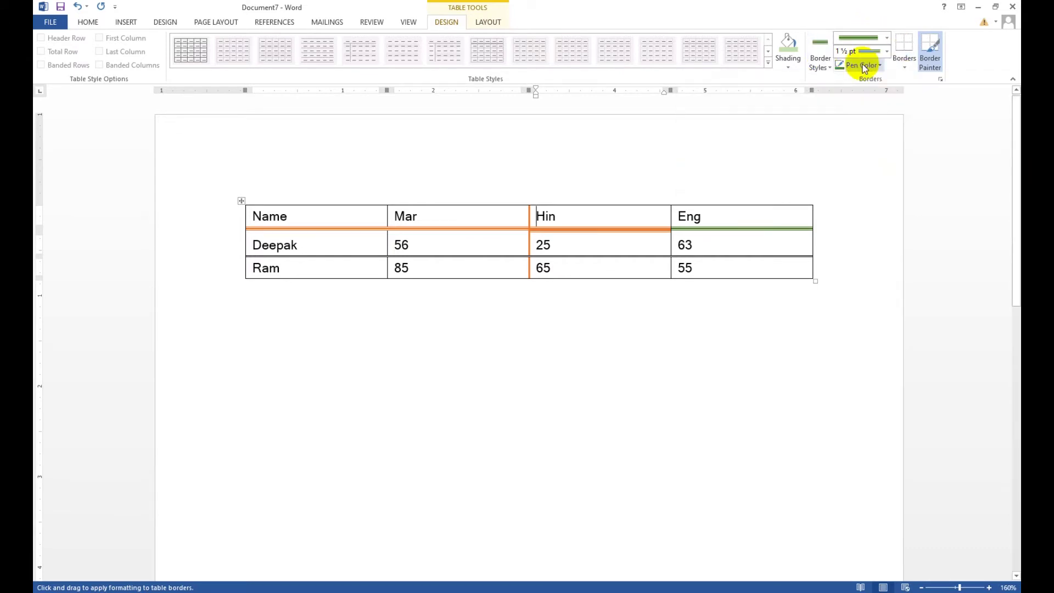
pyautogui.click(887, 37)
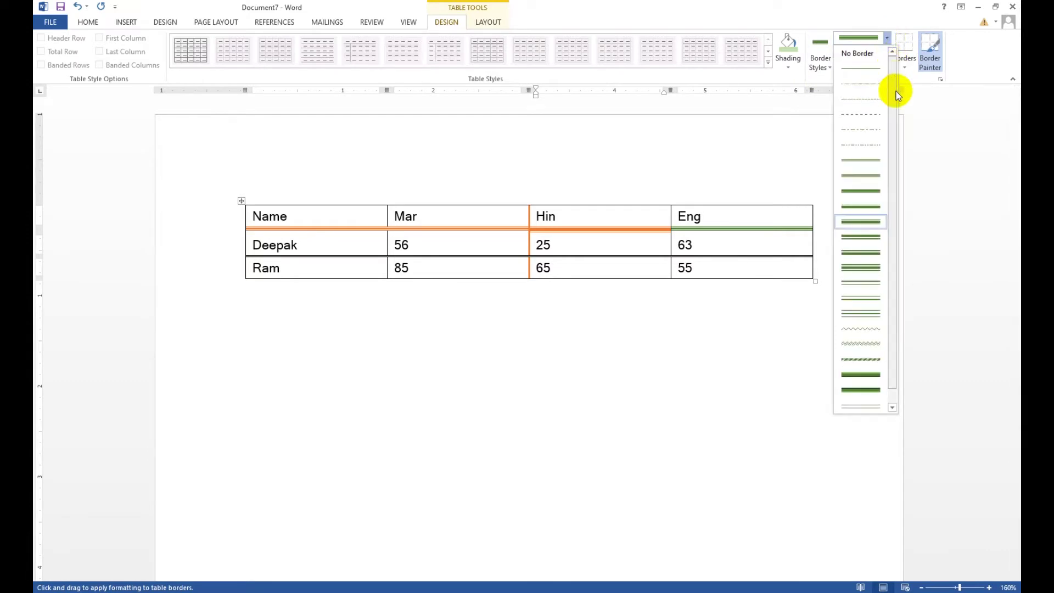
pyautogui.moveTo(896, 377); pyautogui.dragTo(897, 388)
pyautogui.scroll(1, 899, 357)
pyautogui.click(887, 37)
pyautogui.click(887, 52)
pyautogui.click(888, 52)
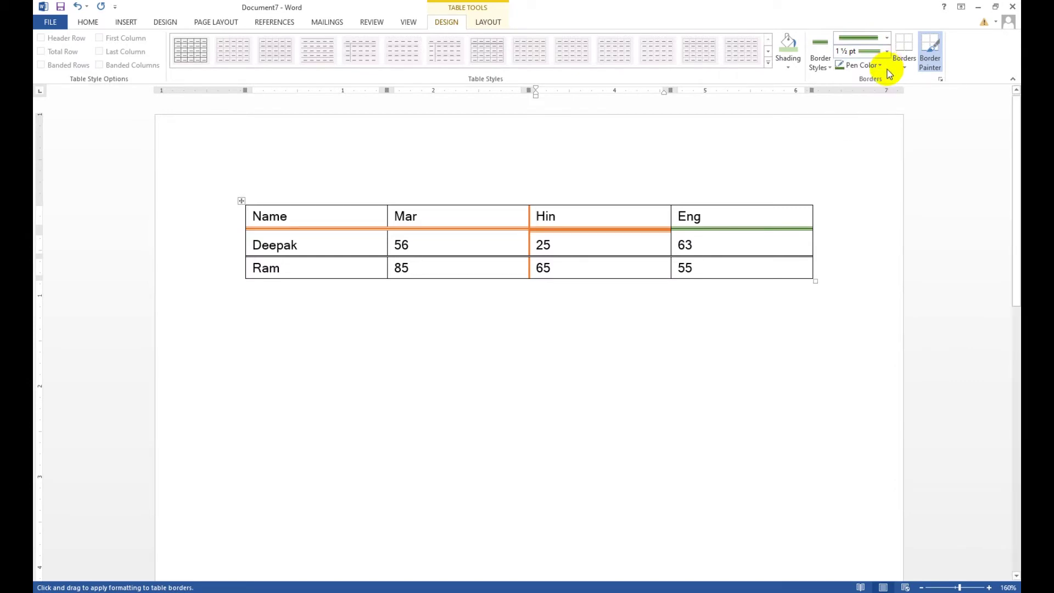
pyautogui.click(881, 67)
pyautogui.click(882, 67)
pyautogui.hotkey('ctrl', 'z')
pyautogui.hotkey('ctrl', 'z')
pyautogui.hotkey('ctrl', 'z')
pyautogui.hotkey('ctrl', 'z')
pyautogui.hotkey('ctrl', 'z')
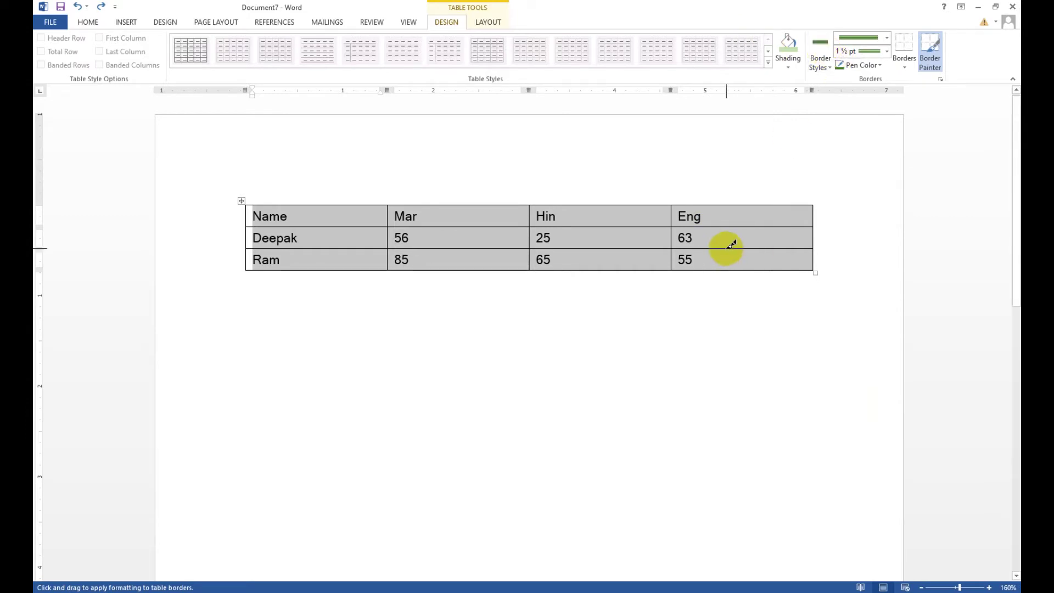
# Switch to a plain ½ pt black border style and add a bottom border under the 63 cell
pyautogui.click(712, 238)
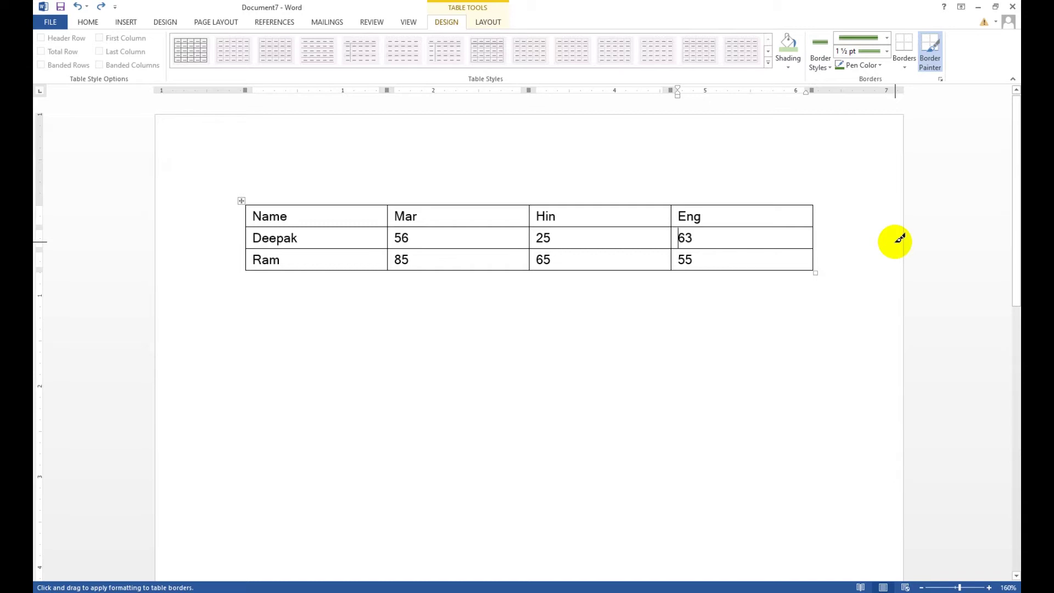
pyautogui.click(908, 67)
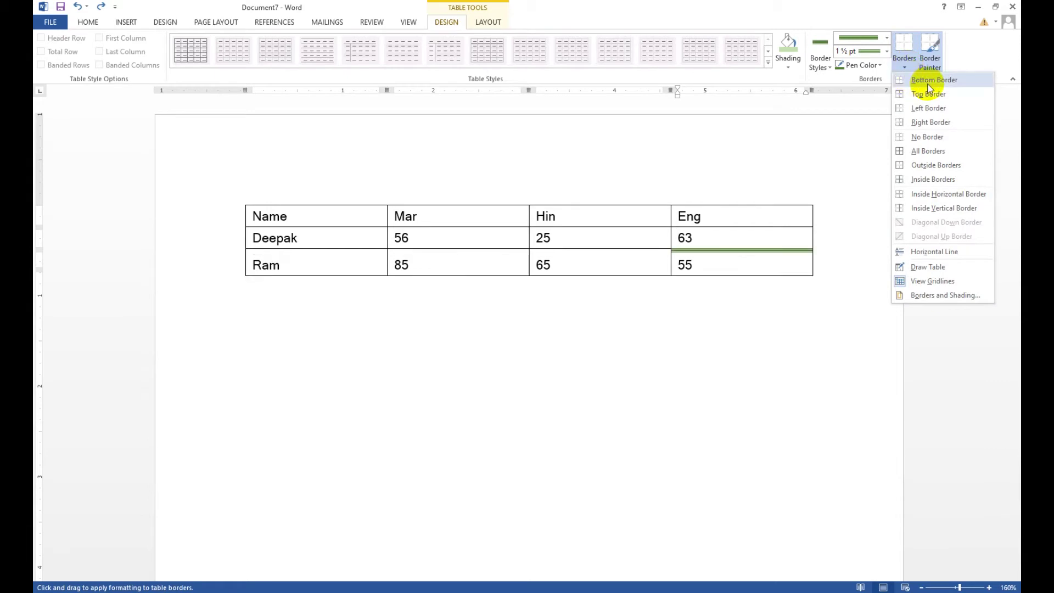
pyautogui.click(816, 66)
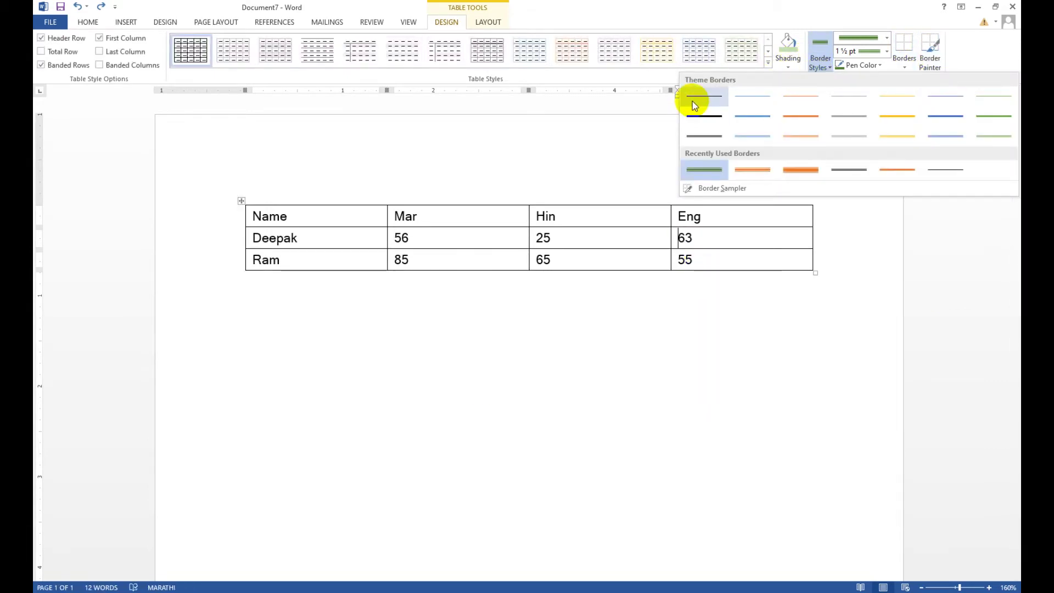
pyautogui.click(692, 101)
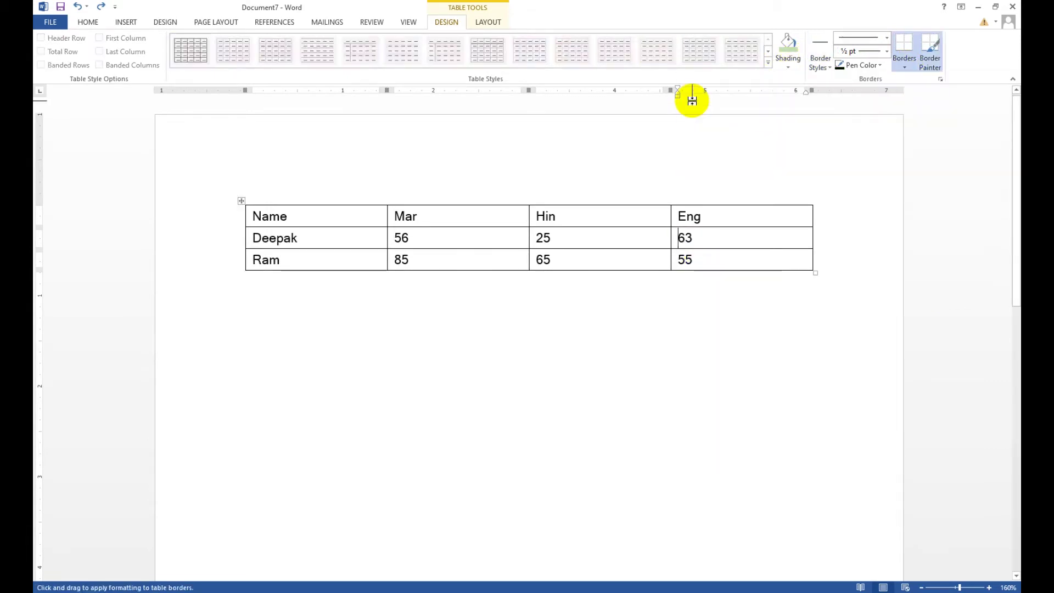
pyautogui.click(907, 67)
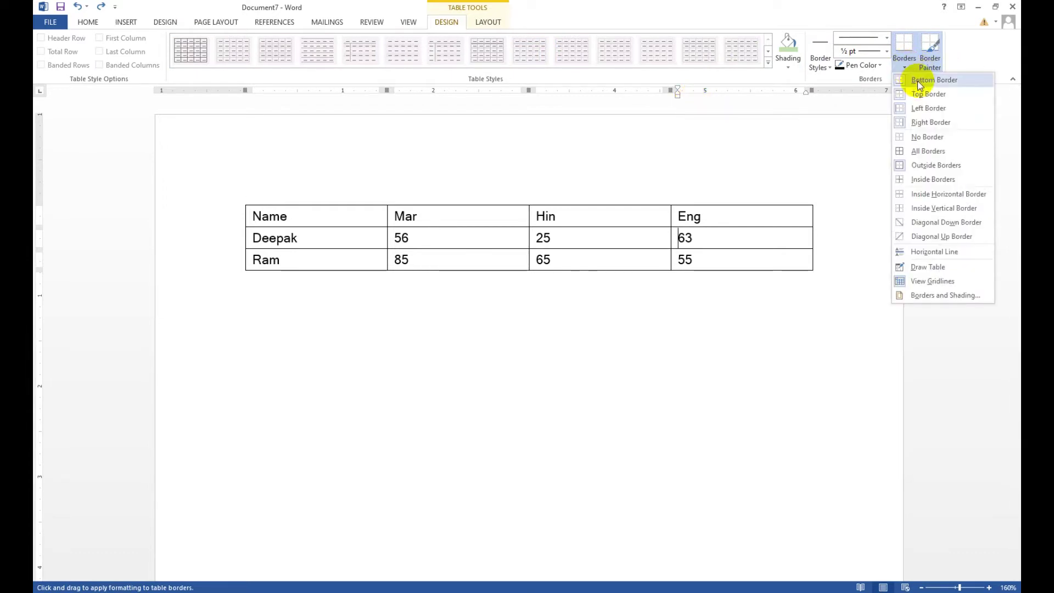
pyautogui.click(917, 81)
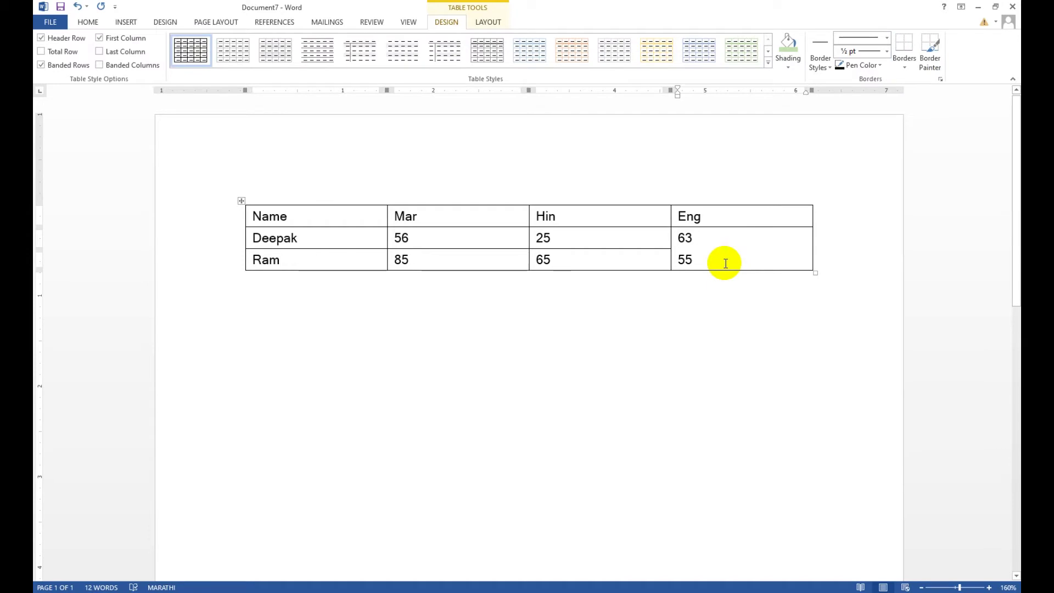
pyautogui.click(366, 218)
pyautogui.moveTo(367, 218); pyautogui.dragTo(694, 209)
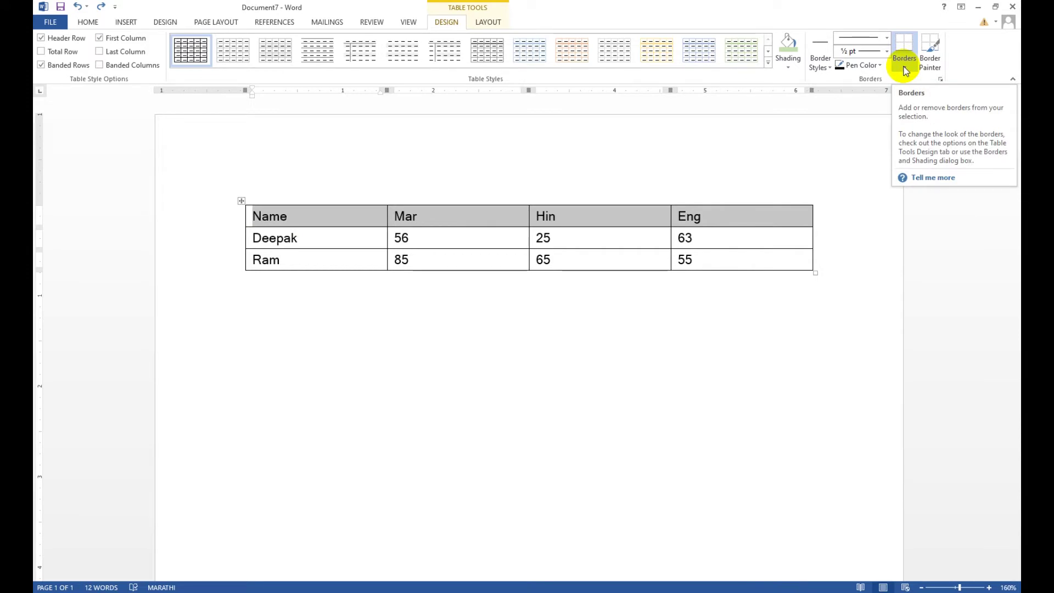
pyautogui.click(904, 70)
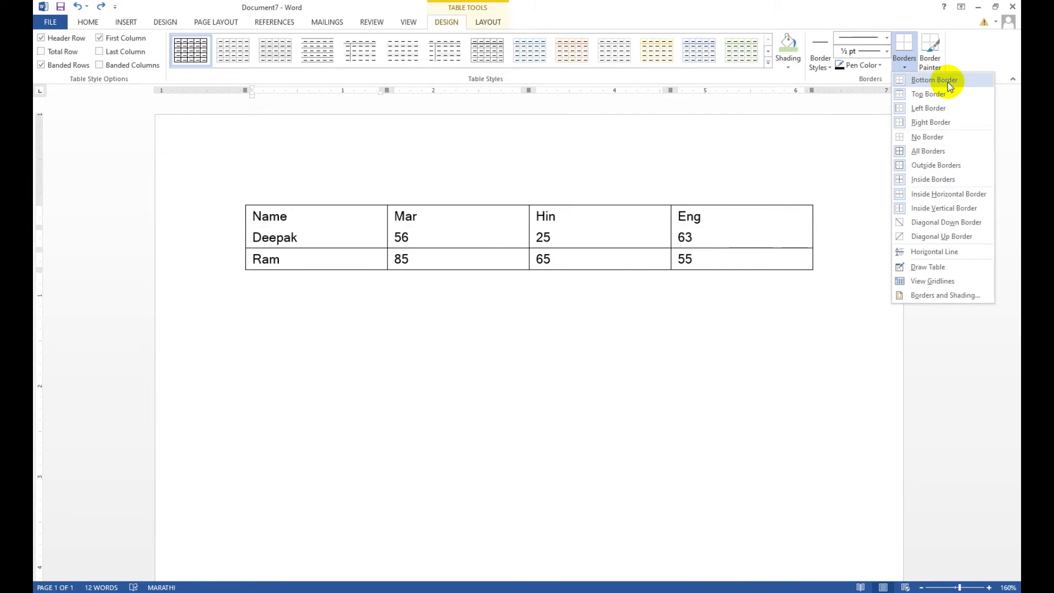
pyautogui.click(948, 81)
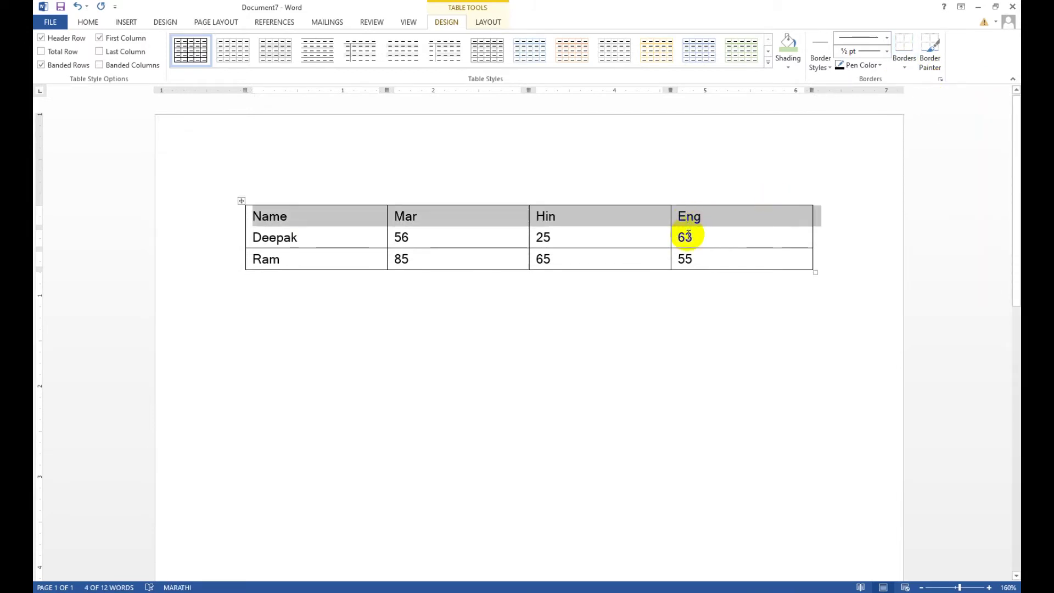
pyautogui.click(906, 66)
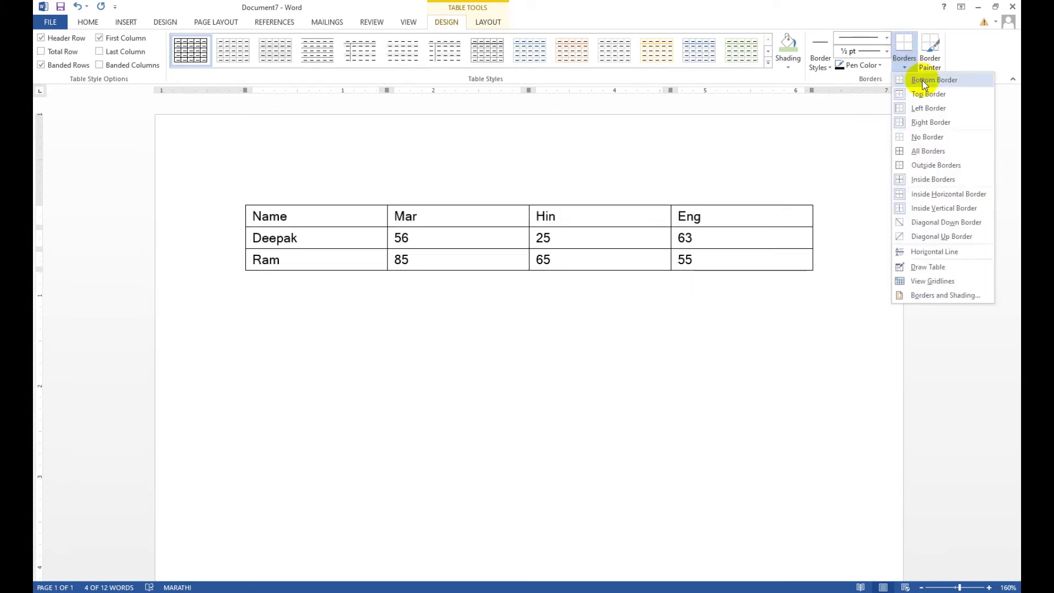
pyautogui.click(922, 80)
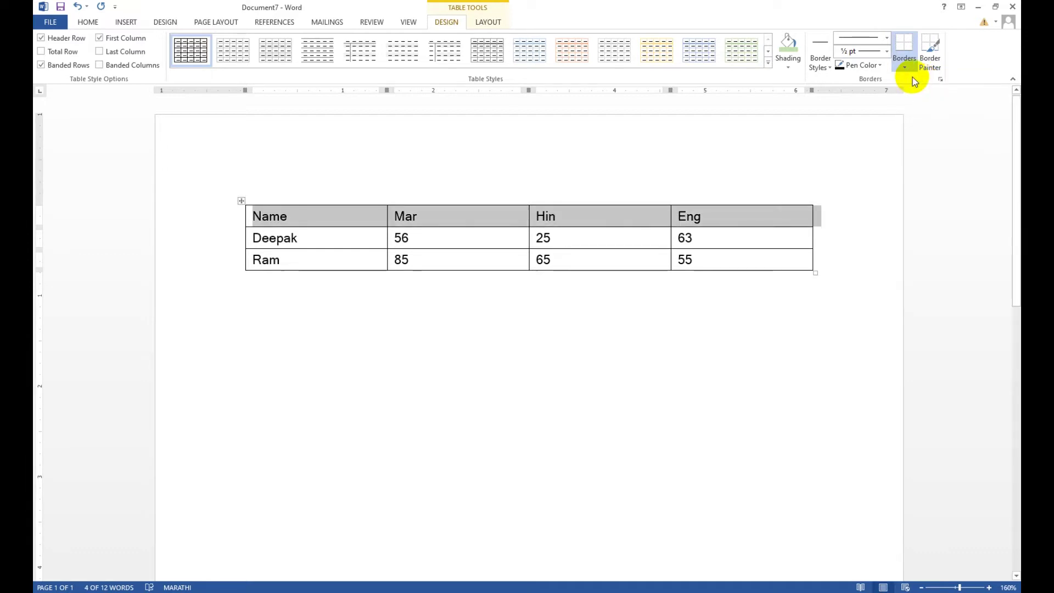
pyautogui.click(716, 236)
pyautogui.click(593, 233)
pyautogui.moveTo(564, 218); pyautogui.dragTo(565, 258)
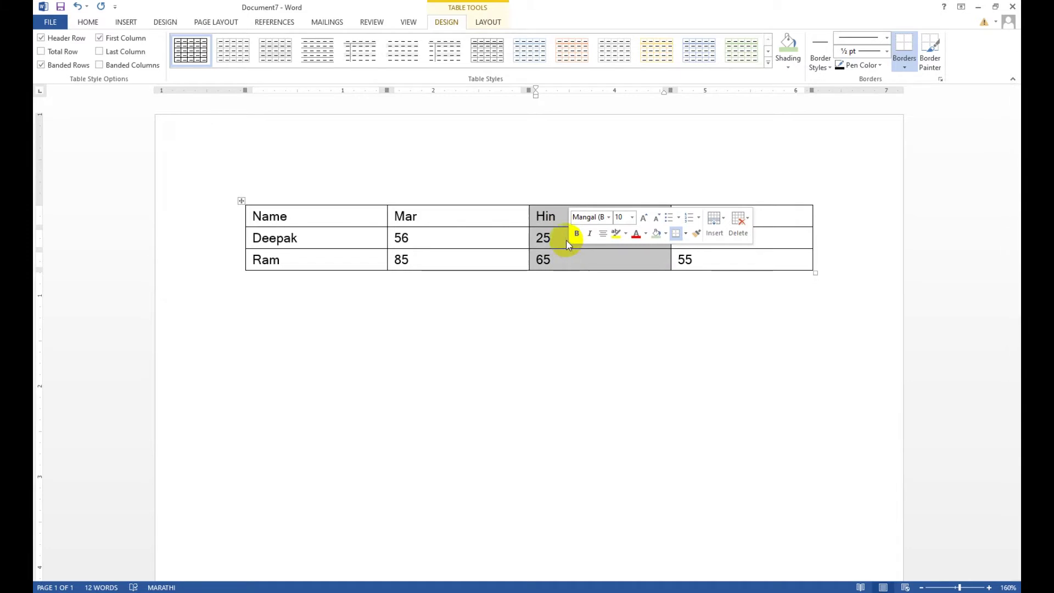
pyautogui.click(565, 242)
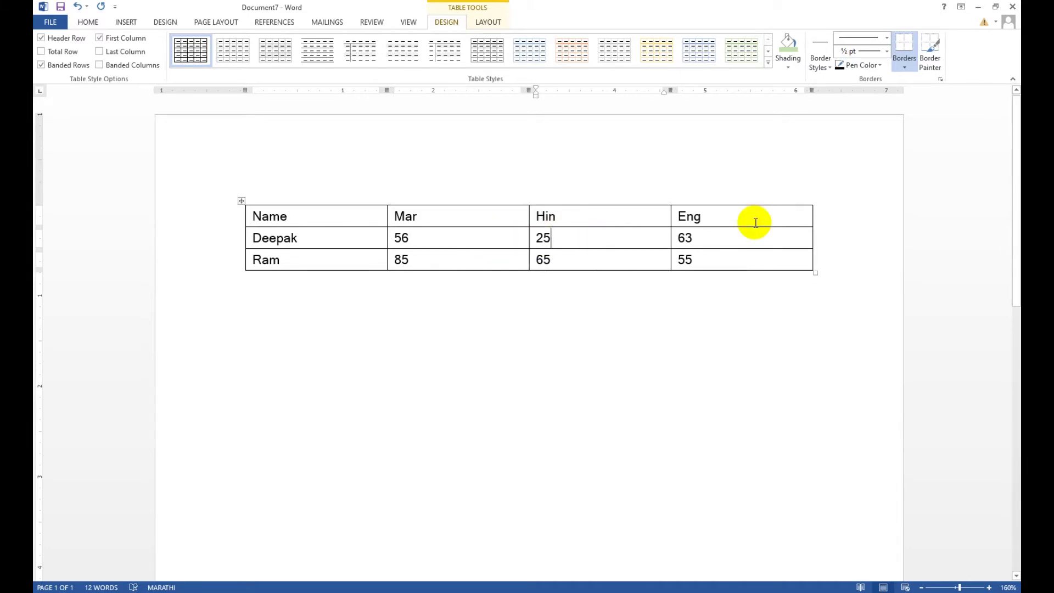
pyautogui.click(903, 67)
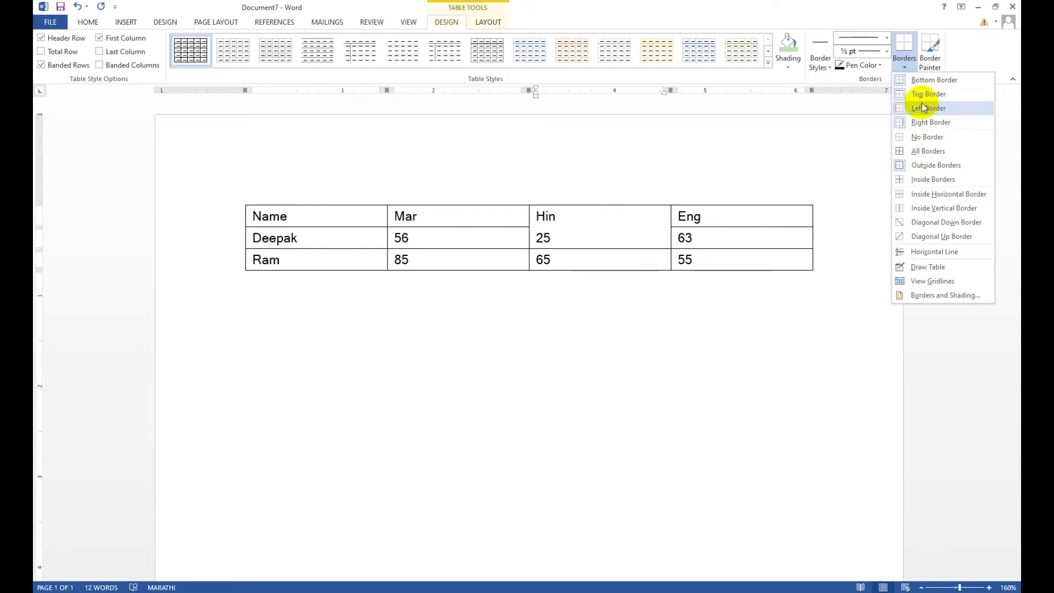
pyautogui.click(596, 233)
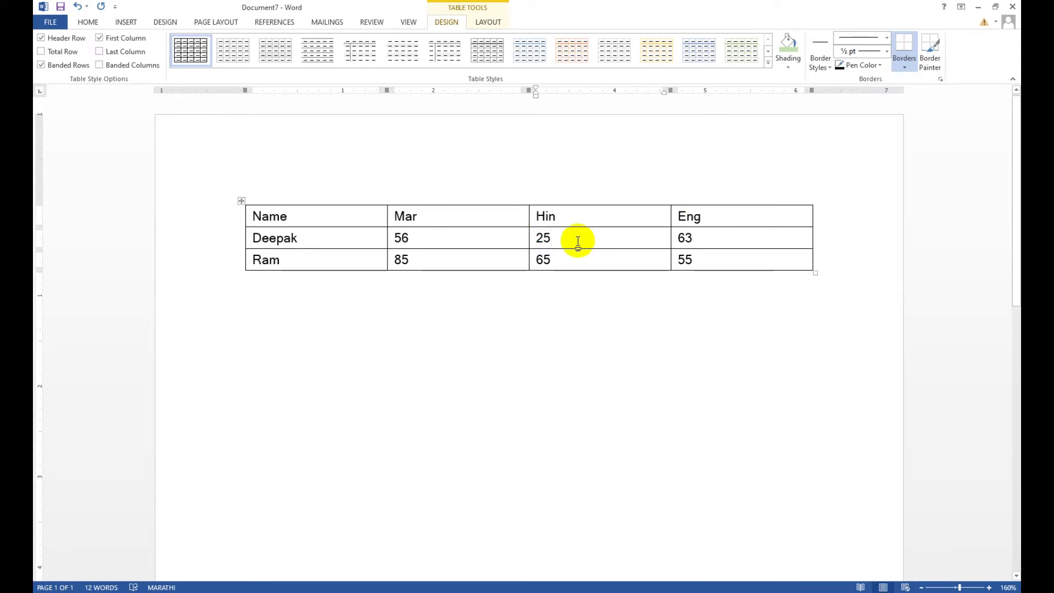
pyautogui.click(902, 67)
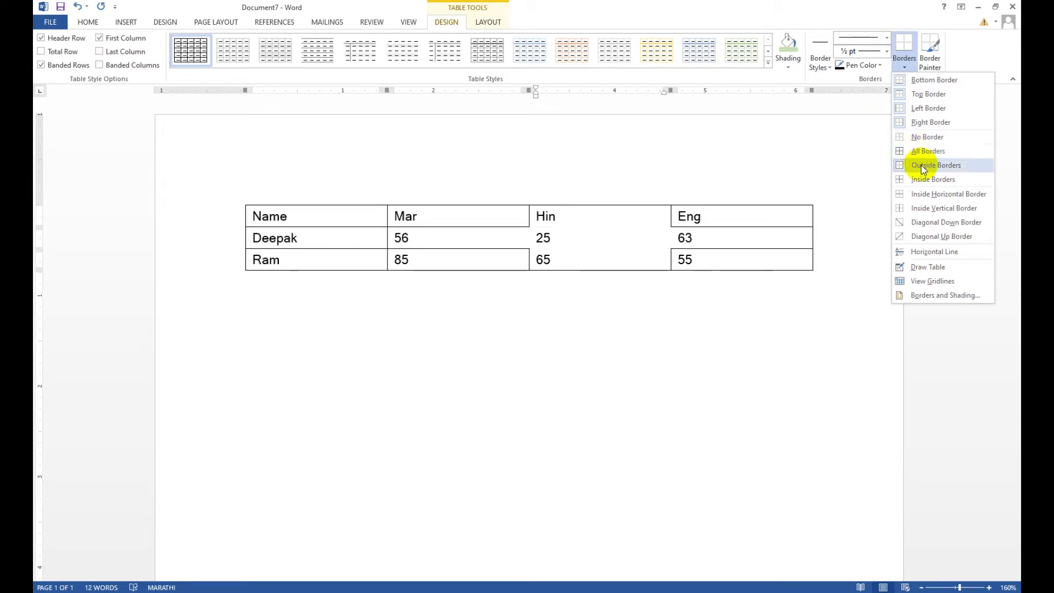
pyautogui.moveTo(515, 226)
pyautogui.click(447, 217)
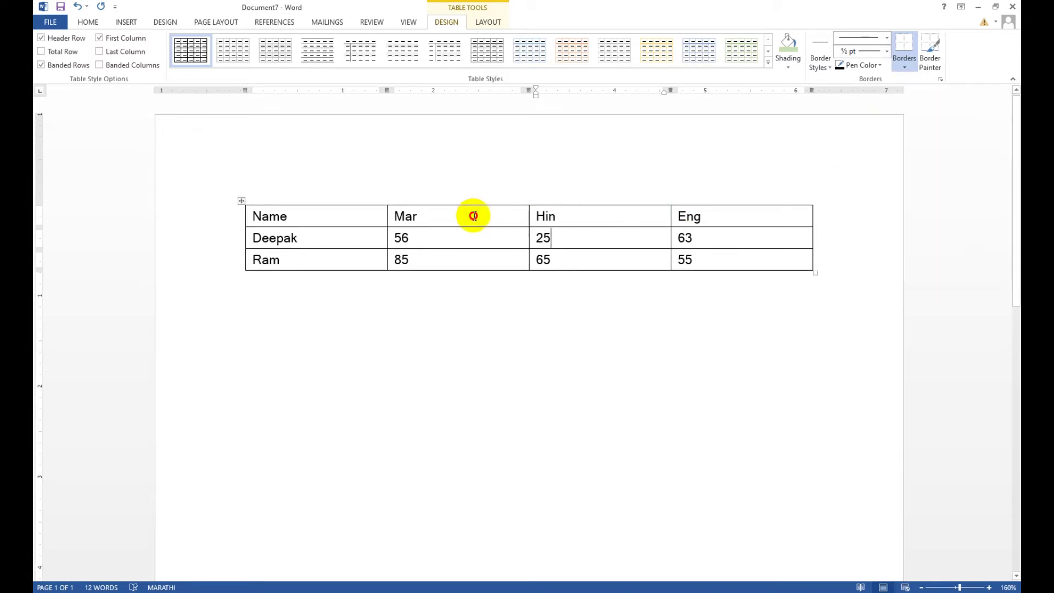
pyautogui.moveTo(470, 214); pyautogui.dragTo(594, 234)
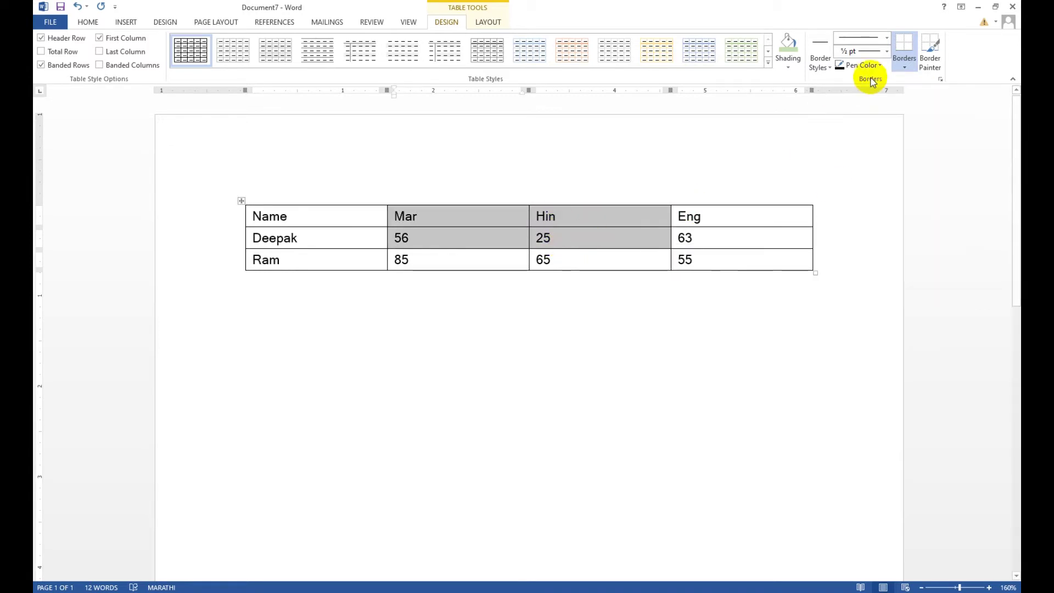
pyautogui.click(905, 68)
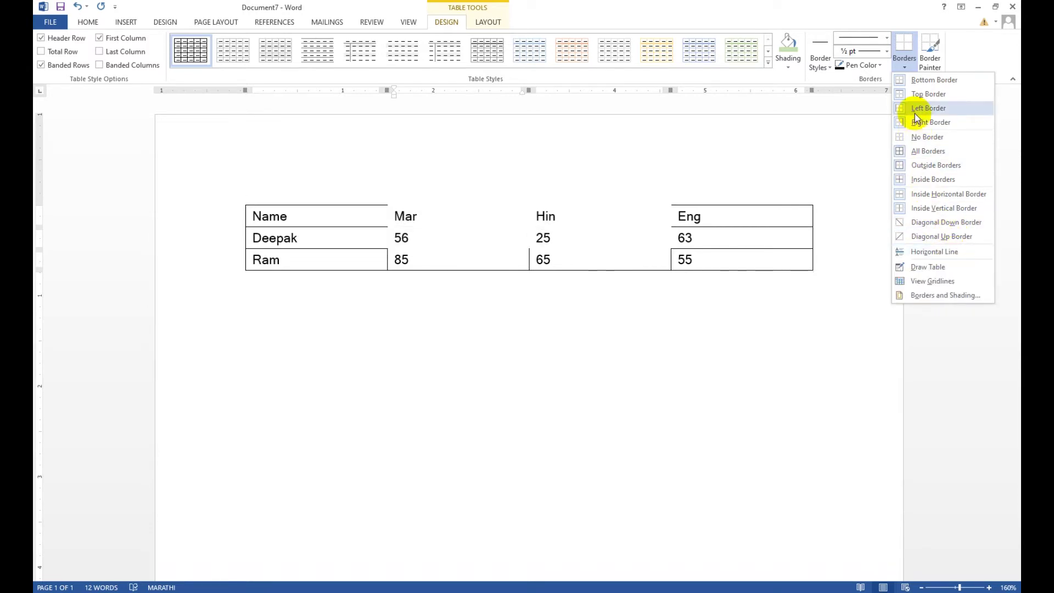
pyautogui.click(708, 215)
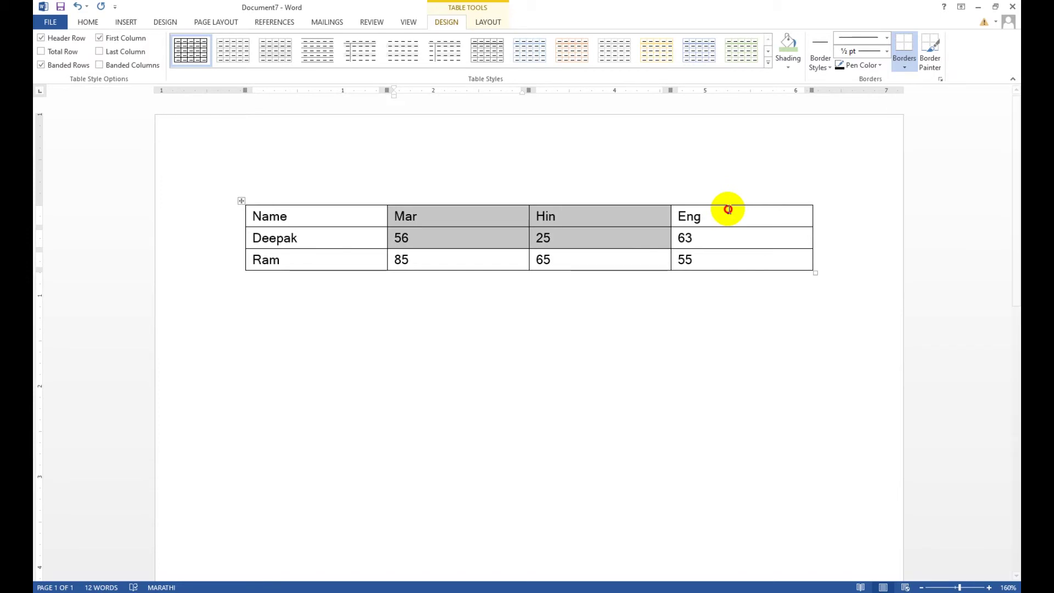
pyautogui.moveTo(610, 216); pyautogui.dragTo(754, 229)
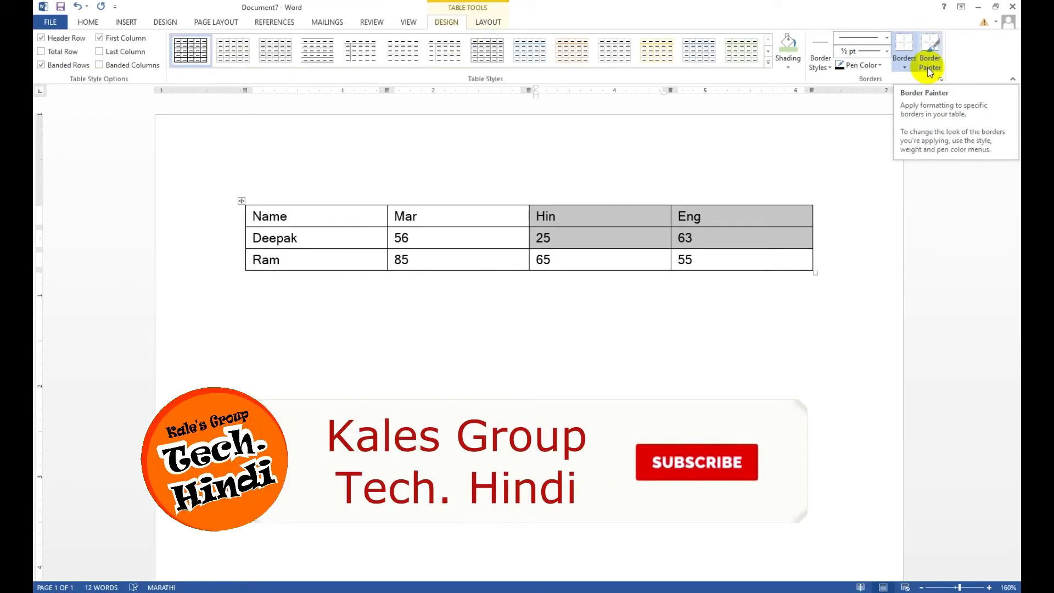
# Repaint the border under Eng with Border Painter, turn it off, and show Table Tools Layout
pyautogui.click(930, 57)
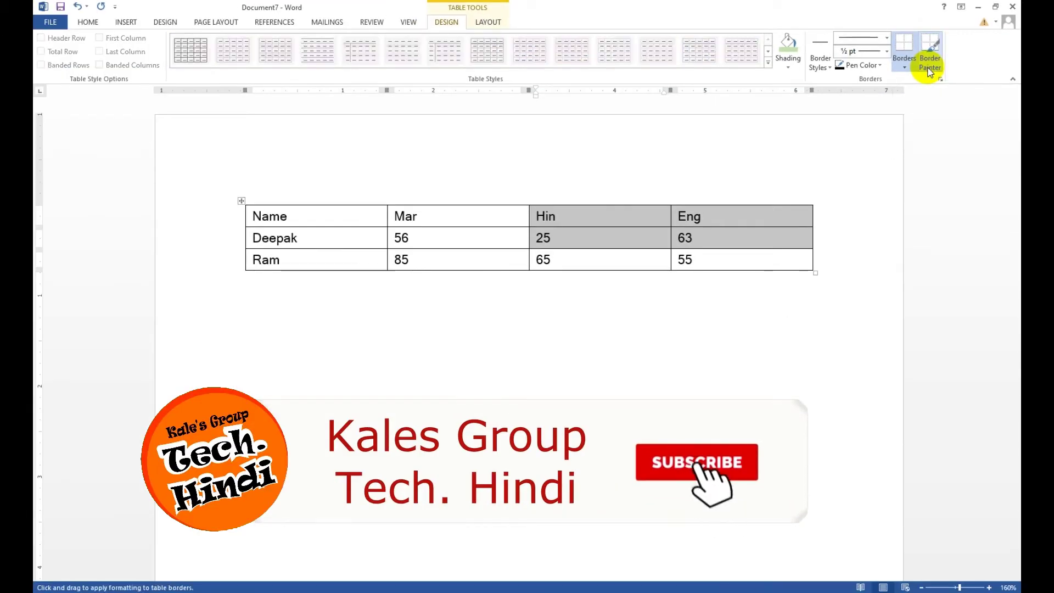
pyautogui.moveTo(675, 227); pyautogui.dragTo(815, 227)
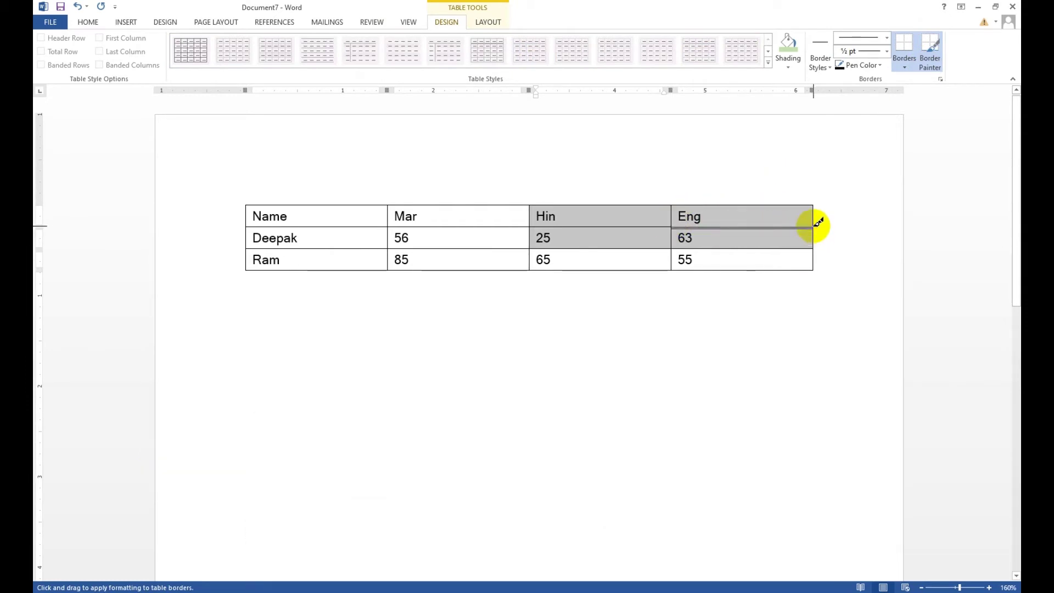
pyautogui.click(708, 237)
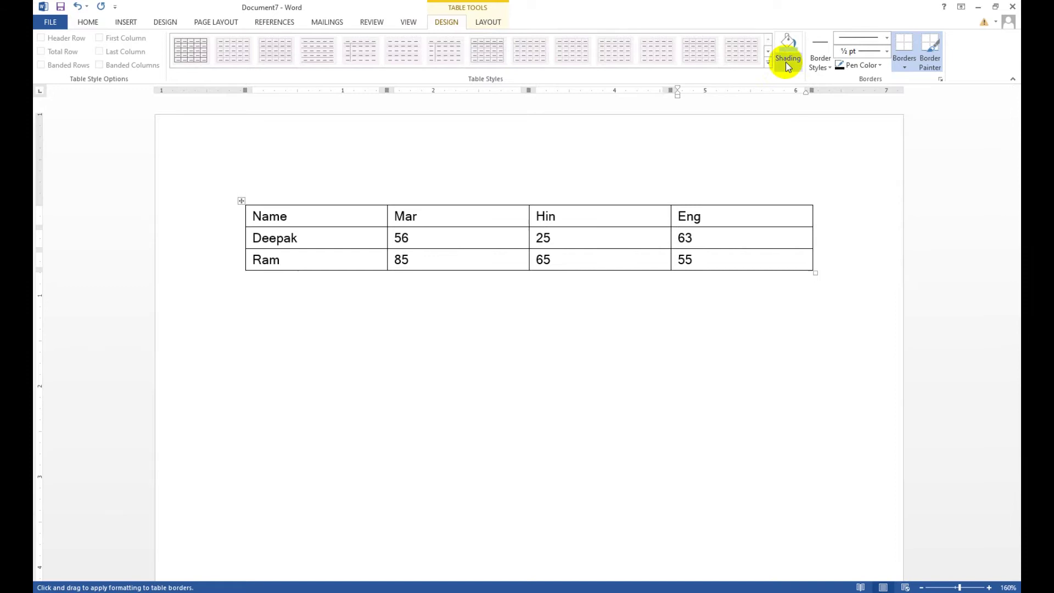
pyautogui.click(936, 59)
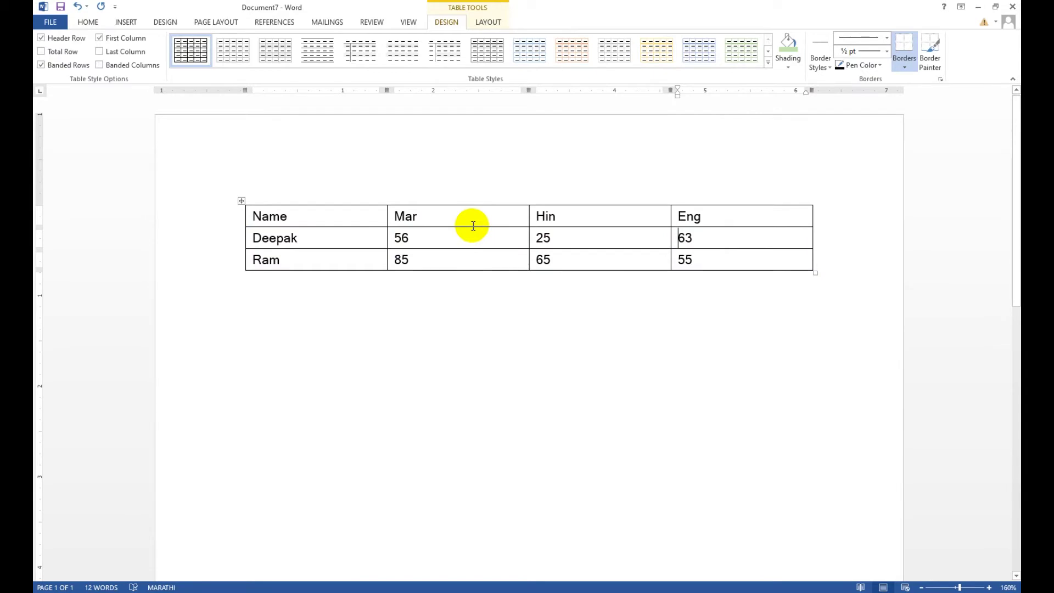
pyautogui.click(487, 22)
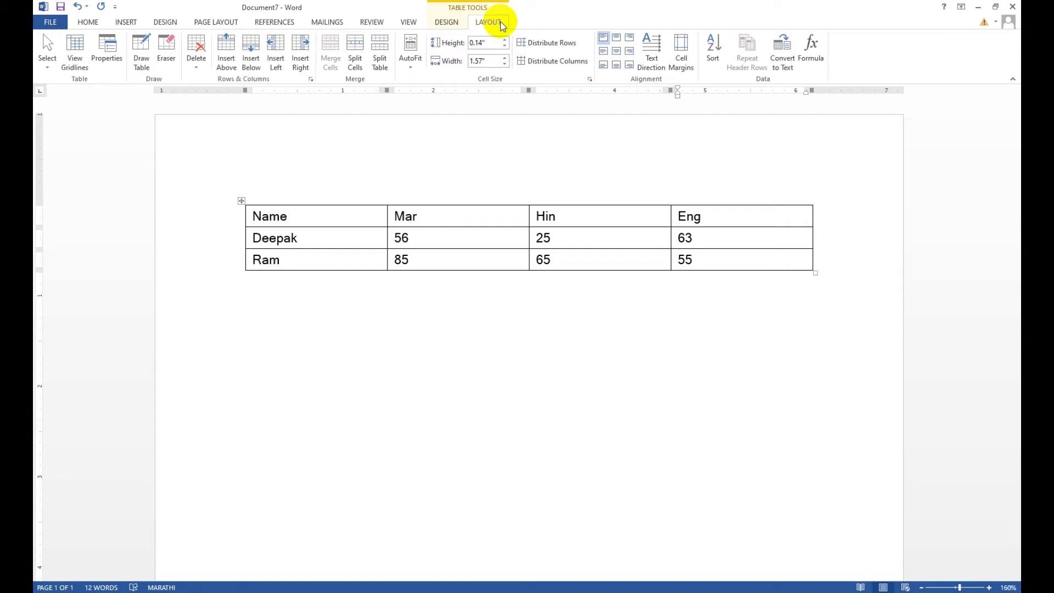
# Select only the 56 cell using Select > Select Cell
pyautogui.click(435, 223)
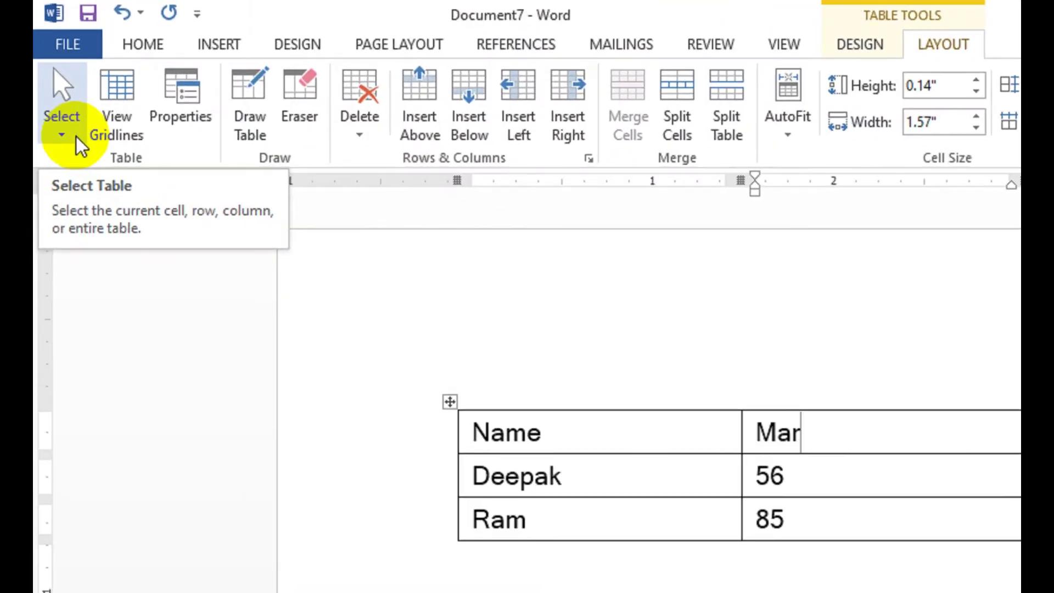
pyautogui.click(55, 69)
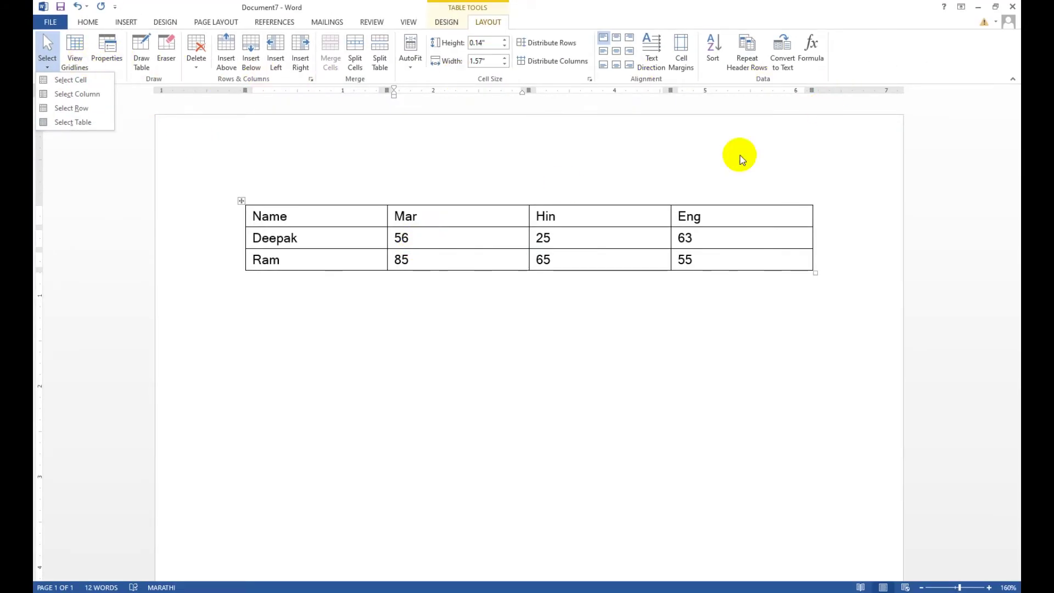
pyautogui.click(409, 214)
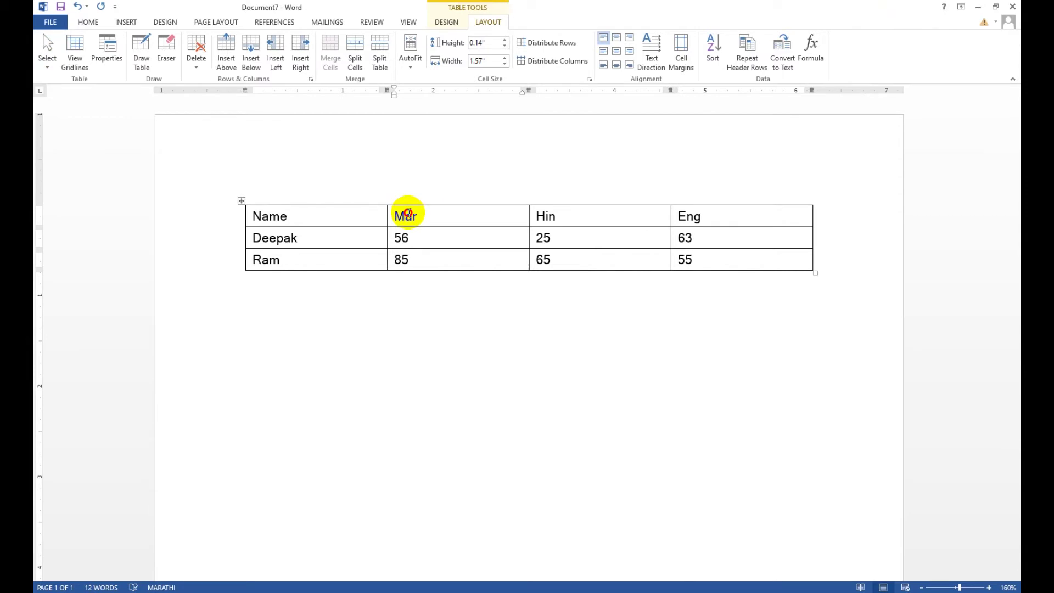
pyautogui.click(423, 237)
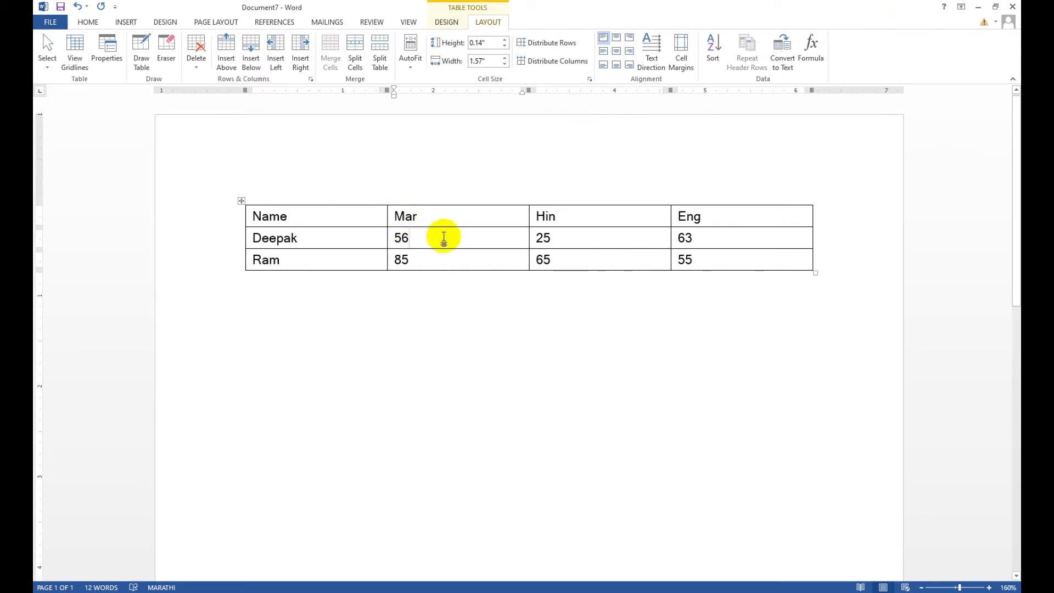
pyautogui.click(46, 55)
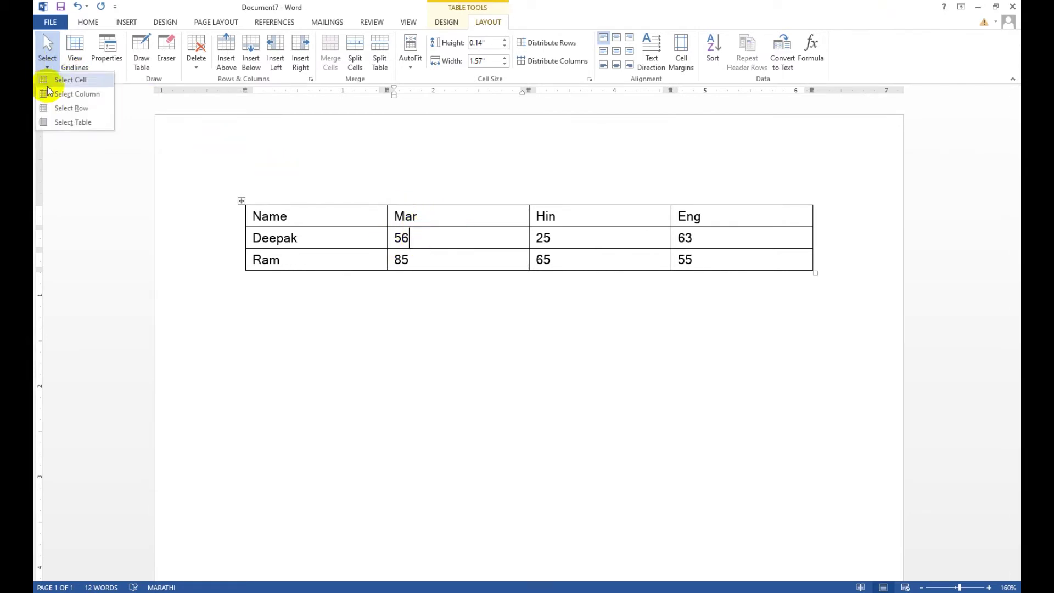
pyautogui.click(70, 81)
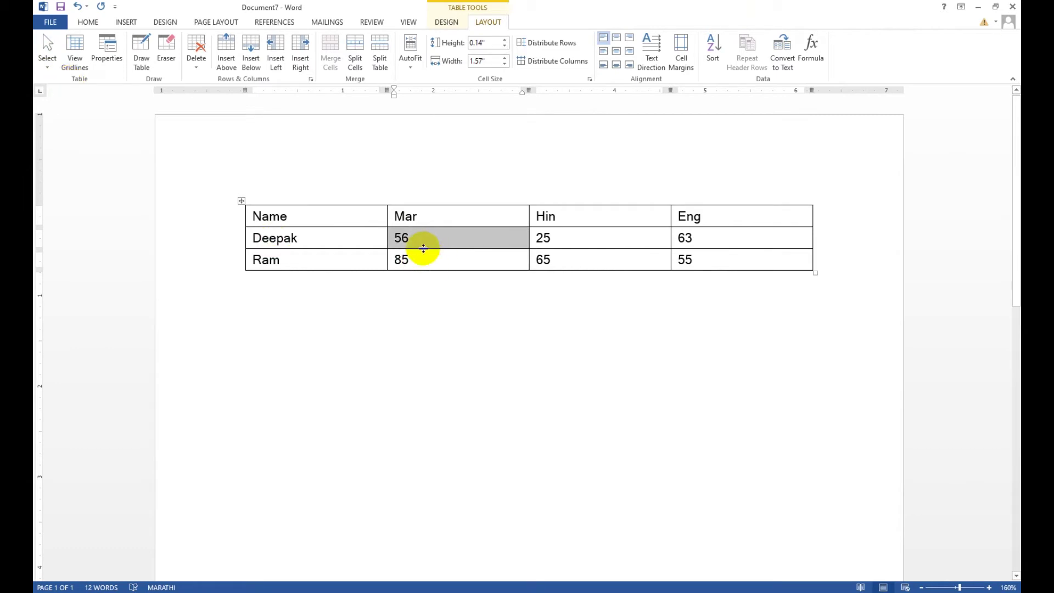
# Click-select the 25, Eng, Hin and Mar cells individually, then reopen the Select menu
pyautogui.click(578, 239)
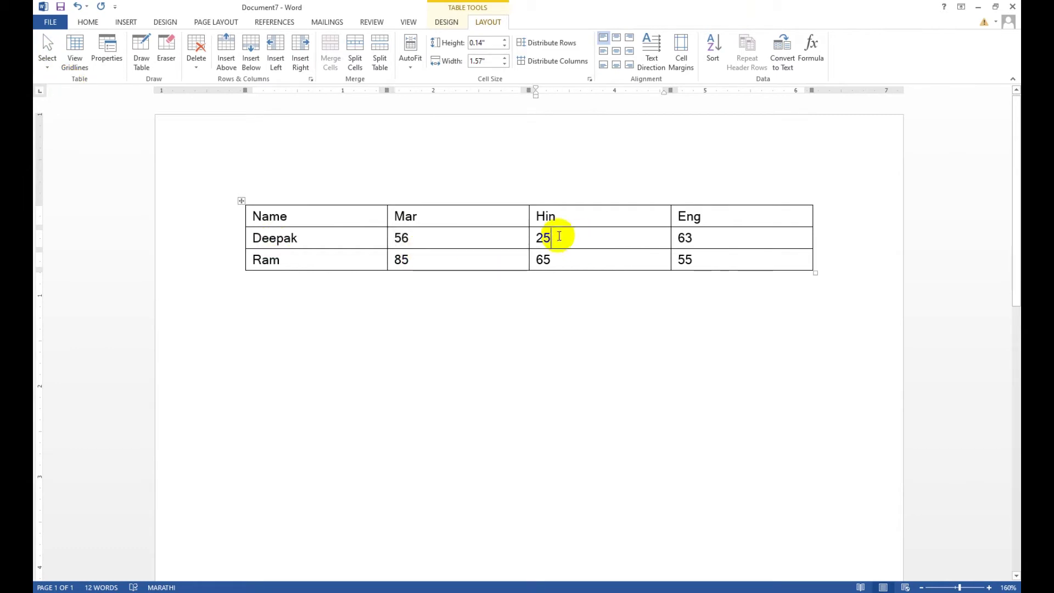
pyautogui.click(534, 235)
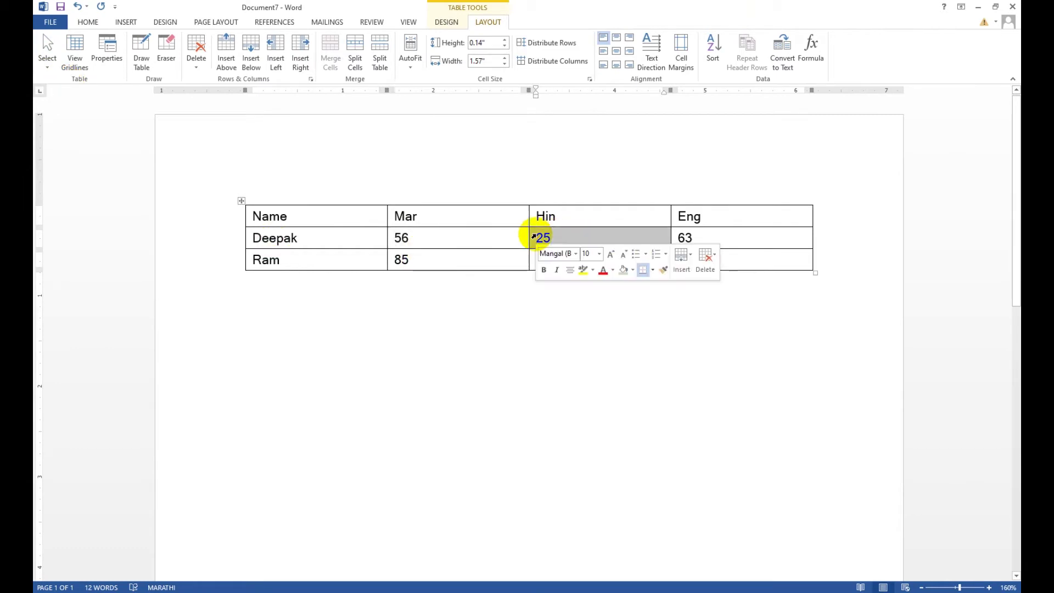
pyautogui.click(672, 235)
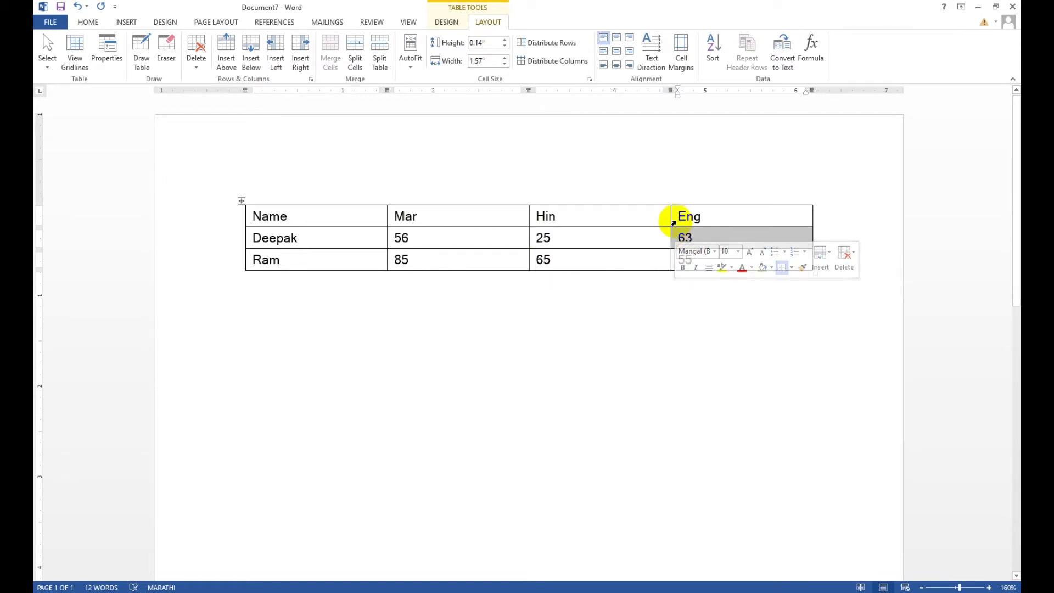
pyautogui.click(672, 217)
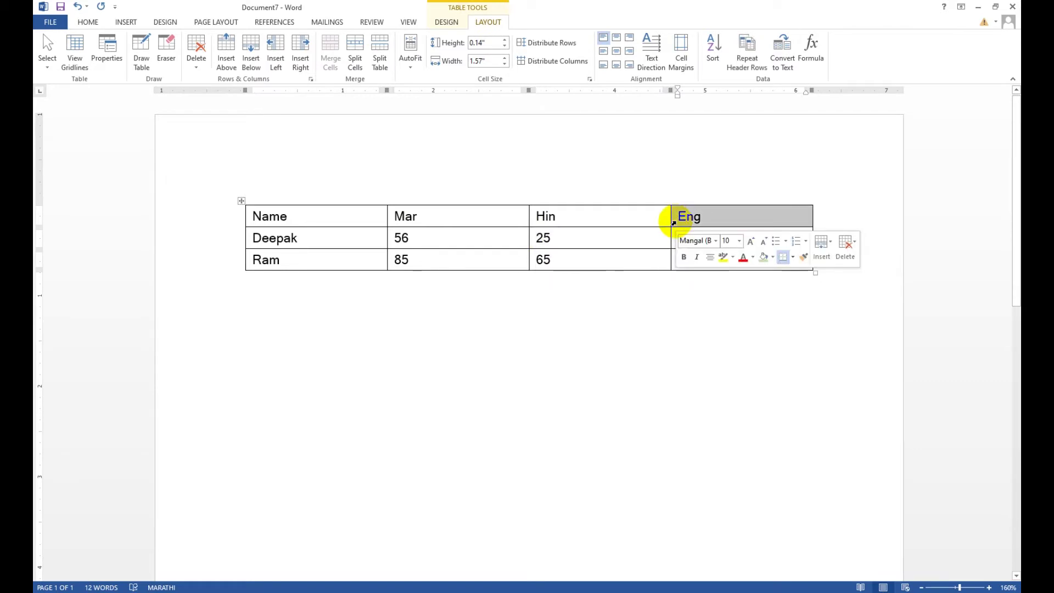
pyautogui.click(532, 222)
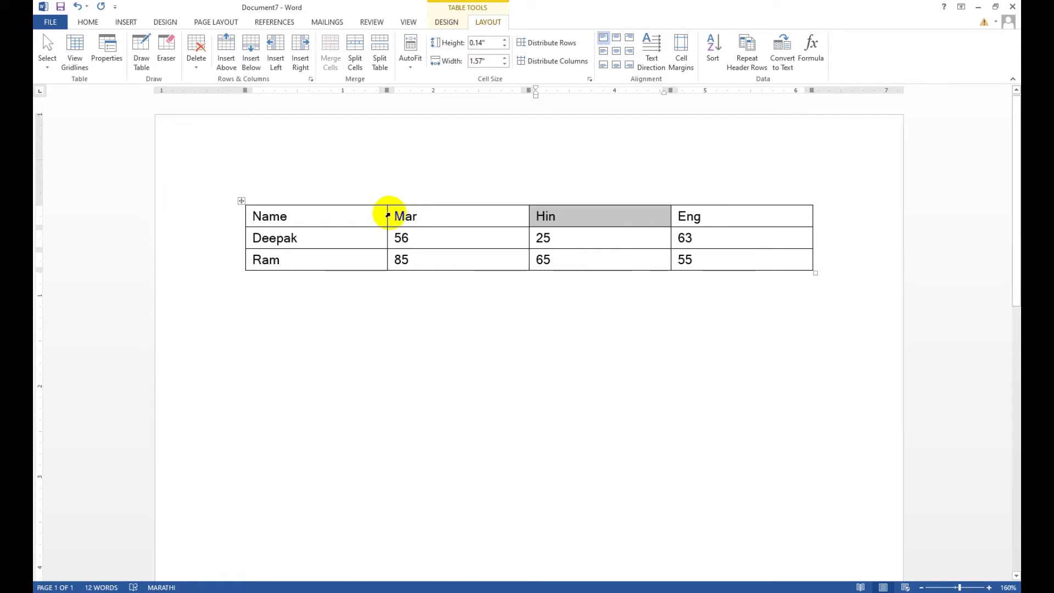
pyautogui.click(388, 216)
pyautogui.click(435, 216)
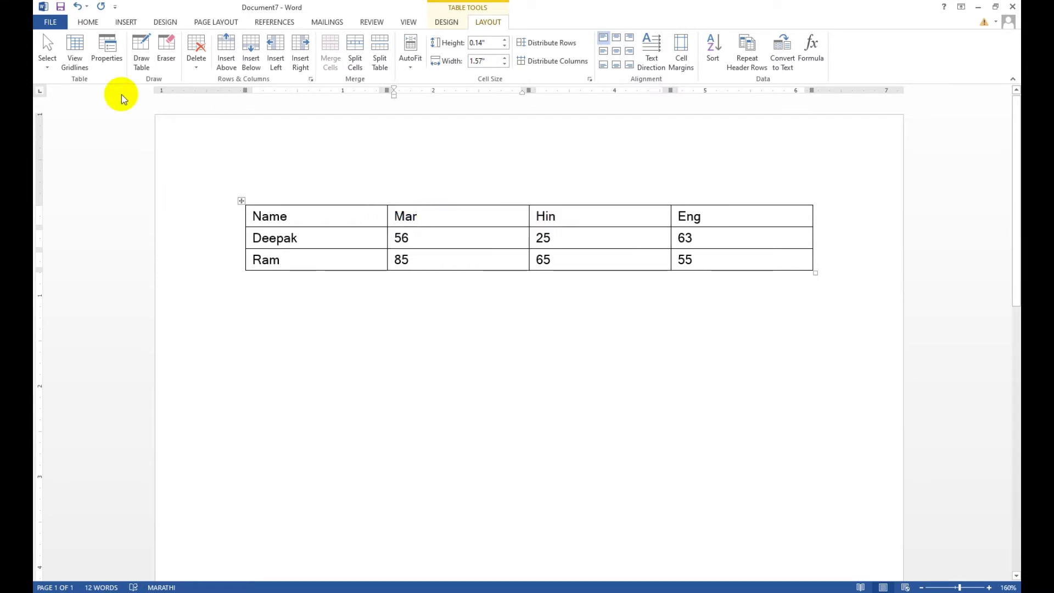
pyautogui.click(47, 65)
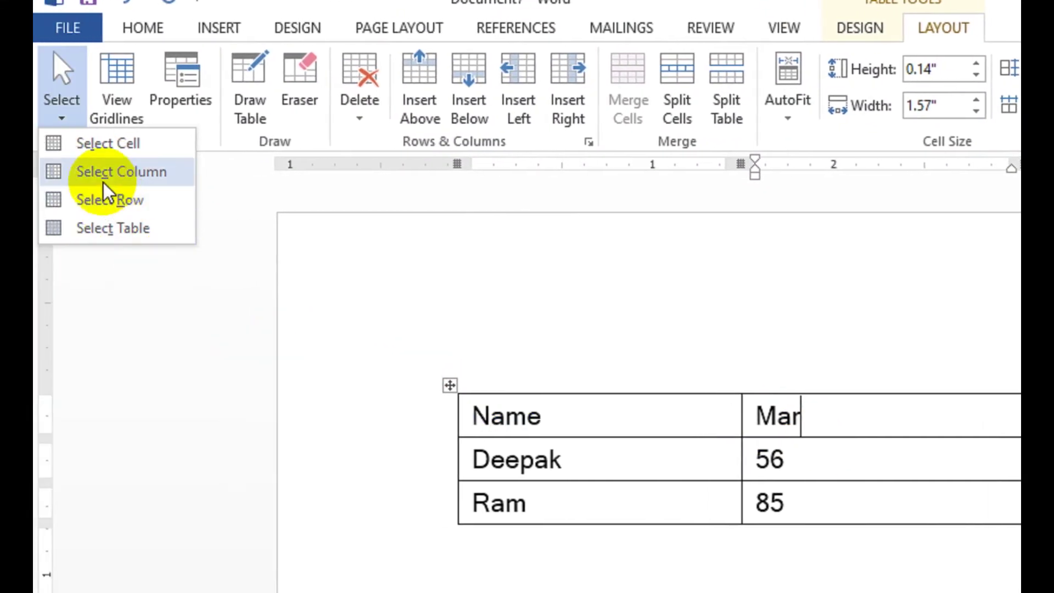
# Select the whole Mar column, then the entire Deepak row via the Select menu
pyautogui.click(104, 184)
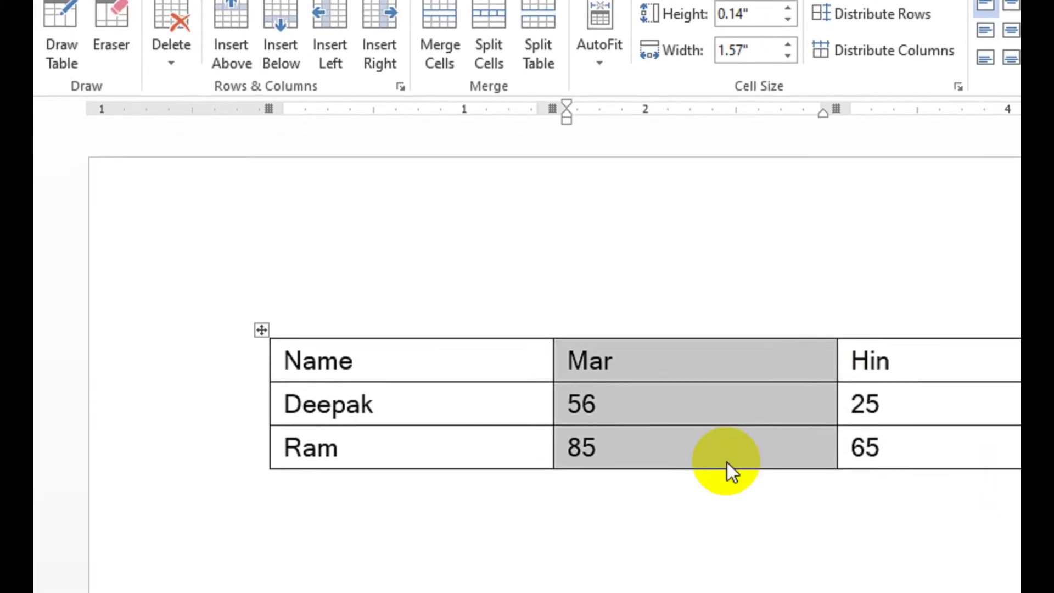
pyautogui.click(378, 390)
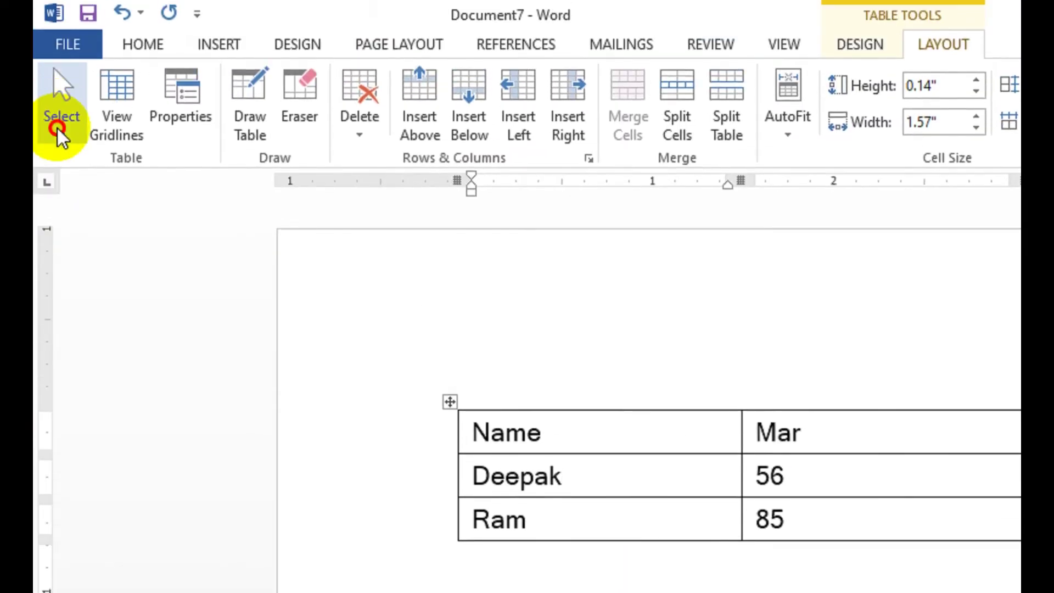
pyautogui.click(60, 94)
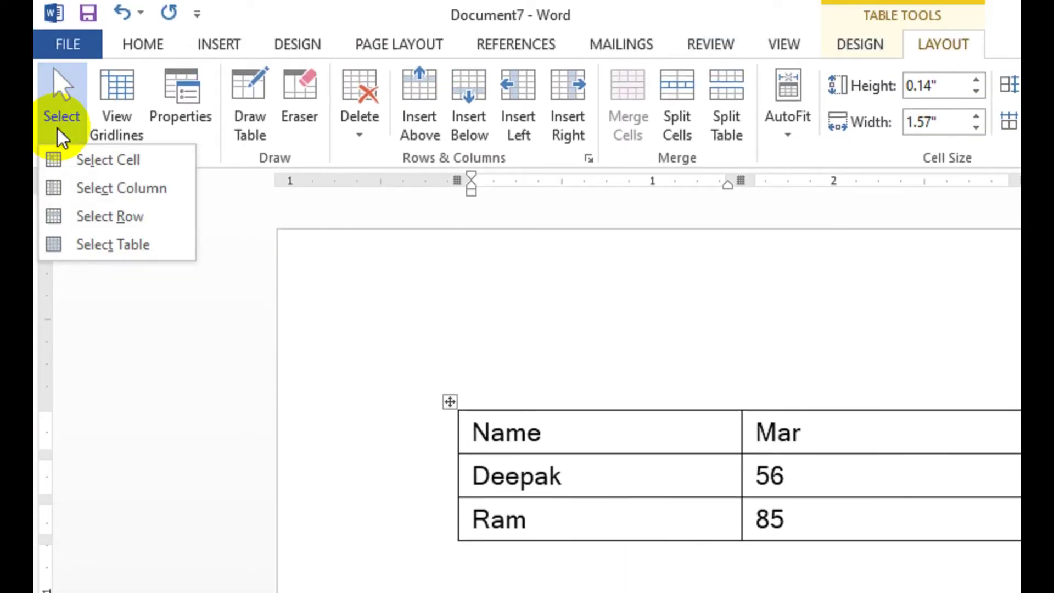
pyautogui.click(102, 215)
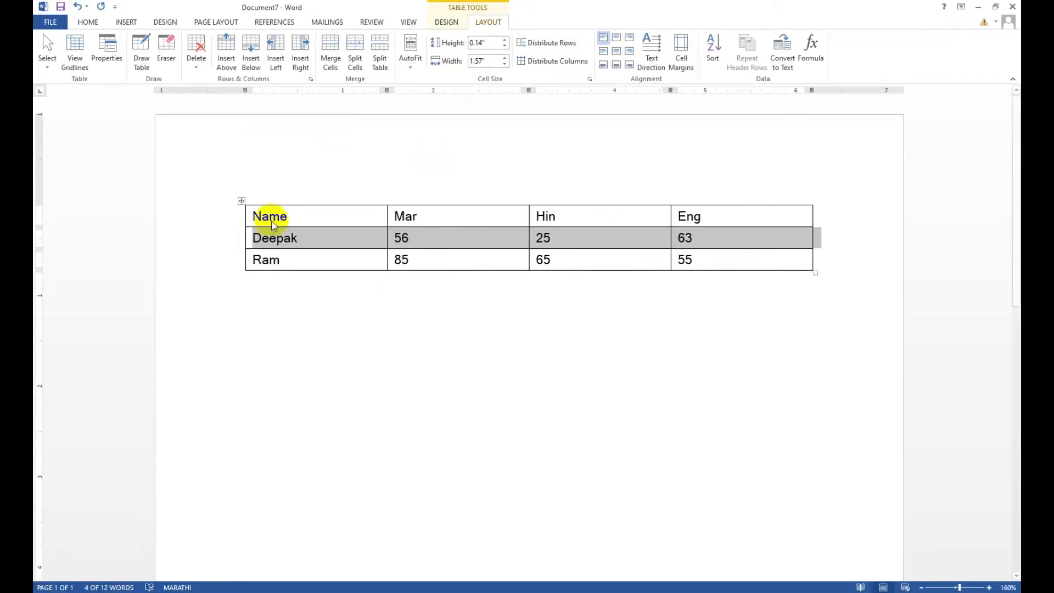
pyautogui.click(322, 246)
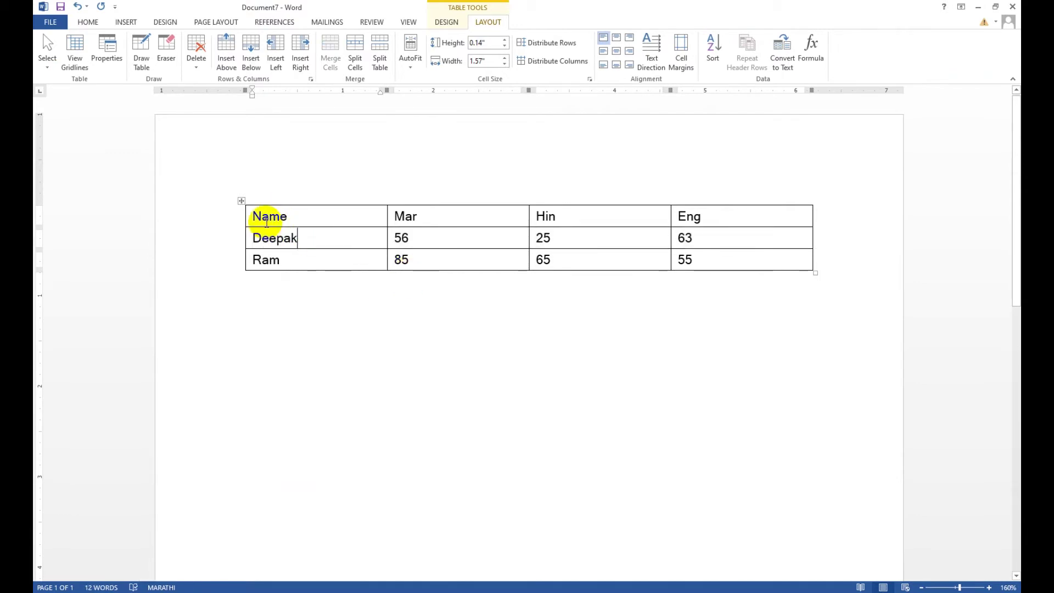
pyautogui.moveTo(239, 239)
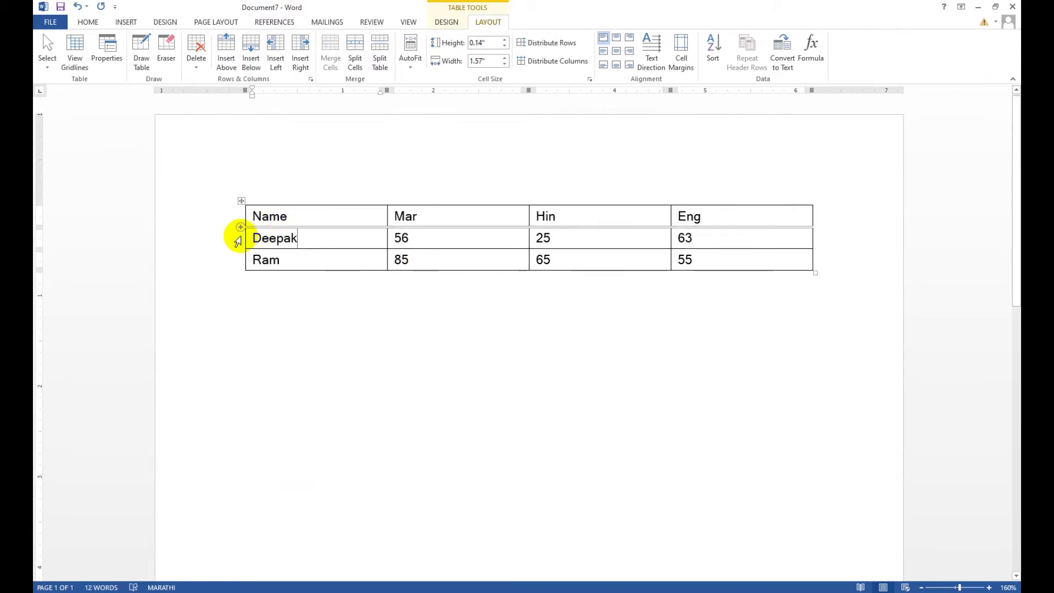
# Select the Deepak row and the Mar and Hin columns by clicking the table edges
pyautogui.click(237, 242)
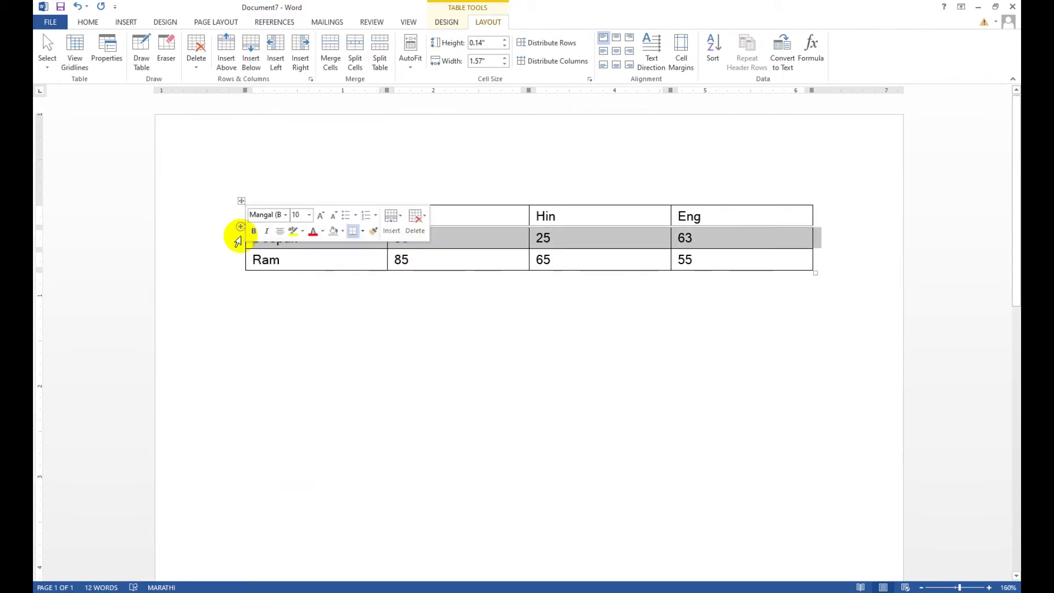
pyautogui.click(455, 201)
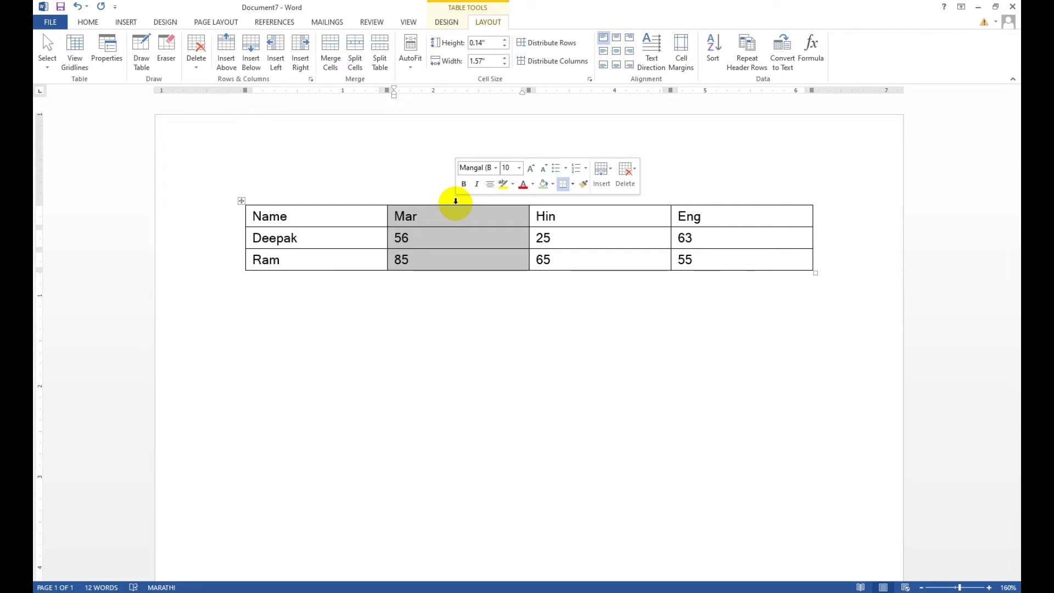
pyautogui.moveTo(455, 201); pyautogui.dragTo(548, 223)
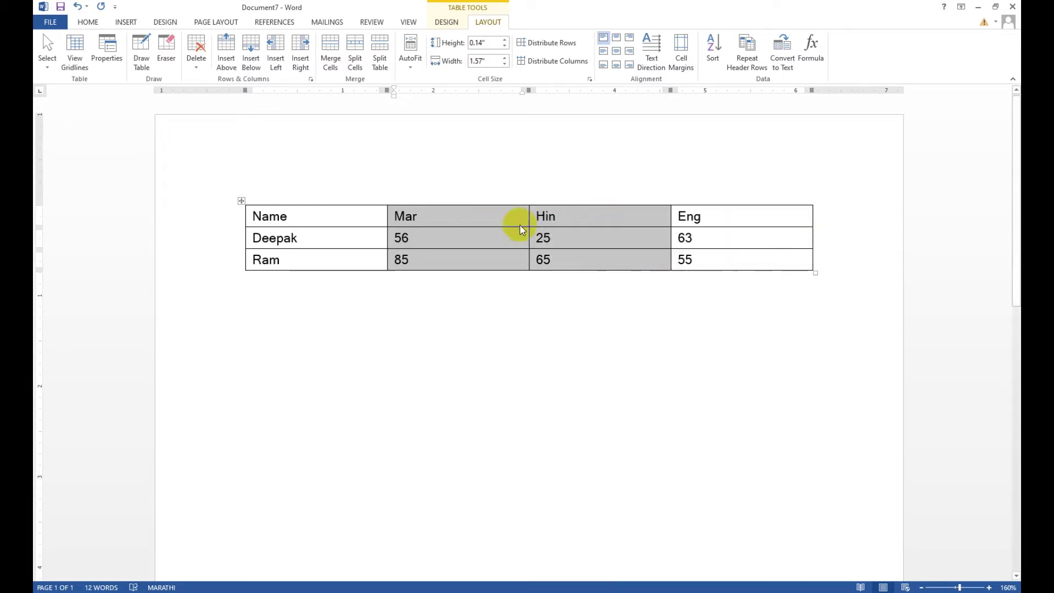
pyautogui.click(505, 218)
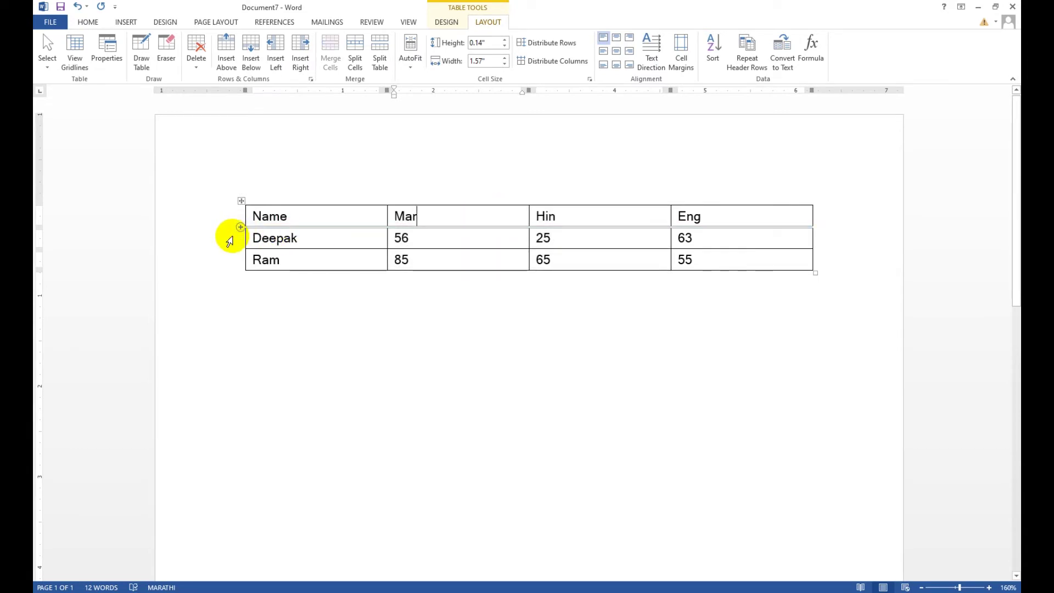
pyautogui.click(229, 242)
# Place the insertion point in the Name column after Ram and reopen the Select options
pyautogui.click(294, 264)
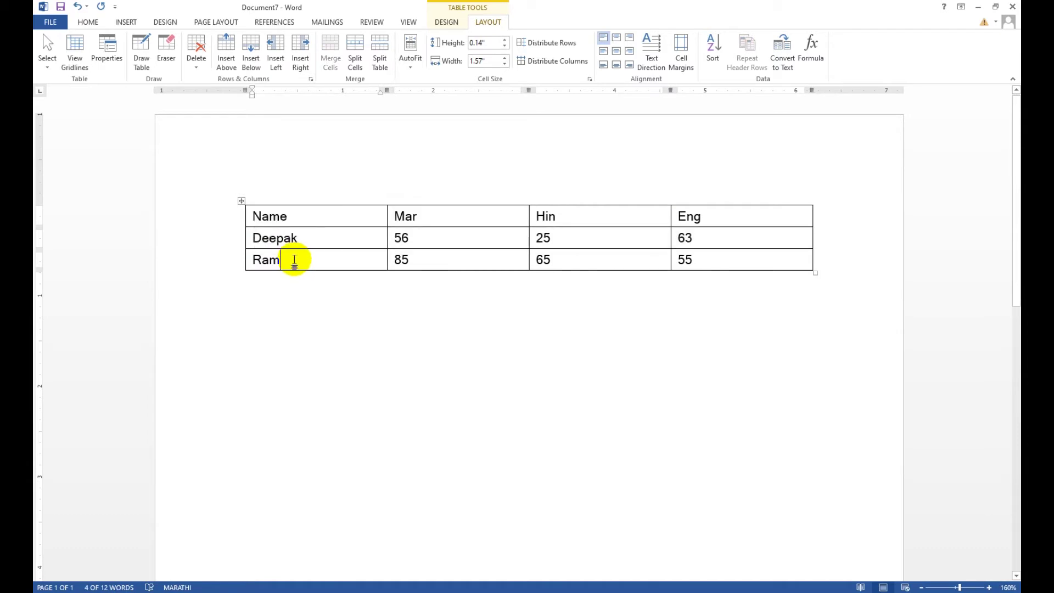
pyautogui.click(276, 239)
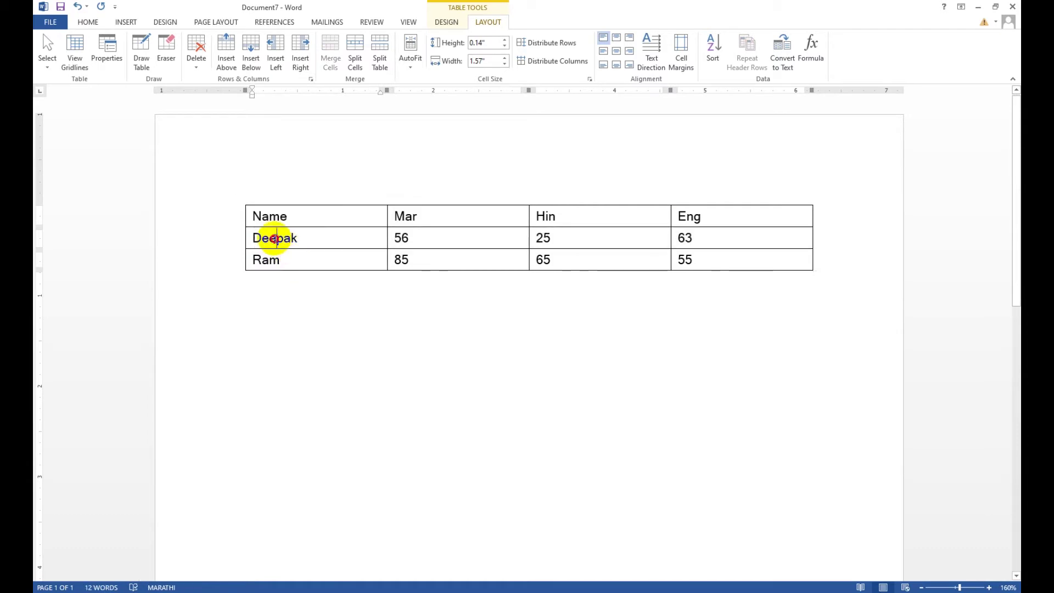
pyautogui.click(224, 237)
pyautogui.click(319, 264)
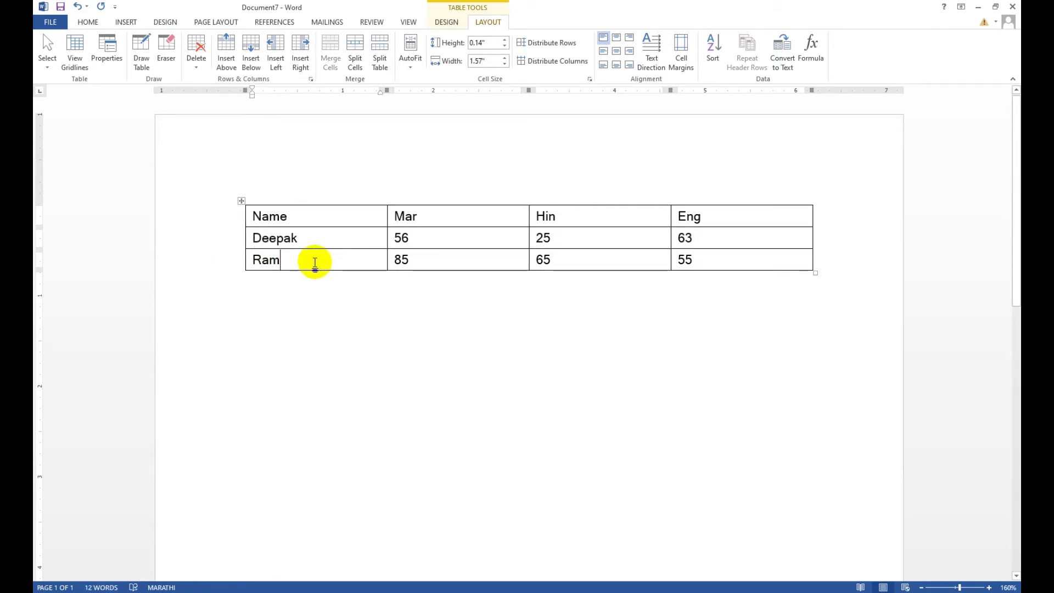
pyautogui.click(47, 61)
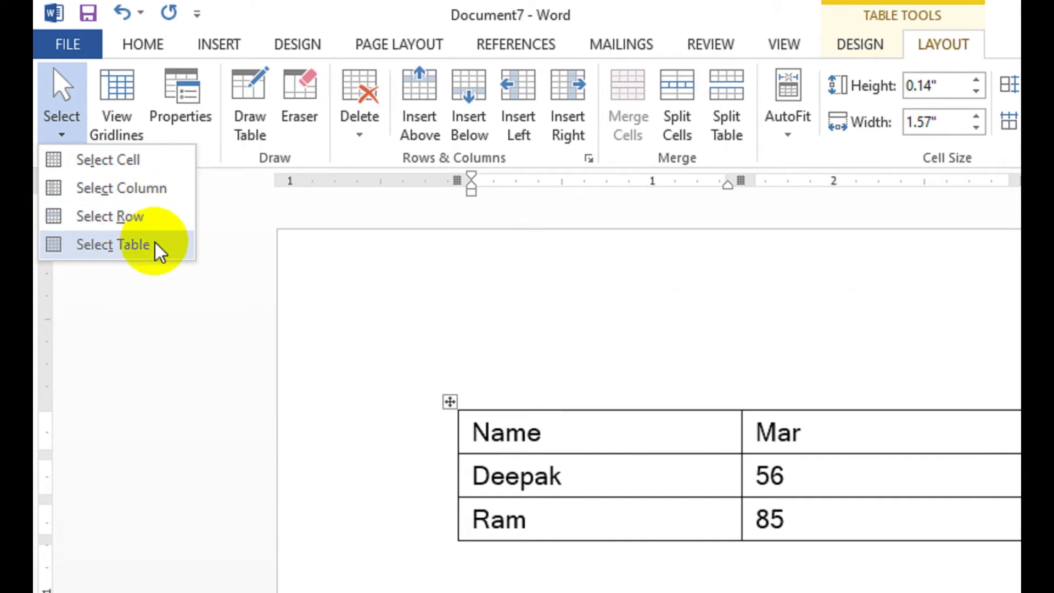
pyautogui.click(135, 253)
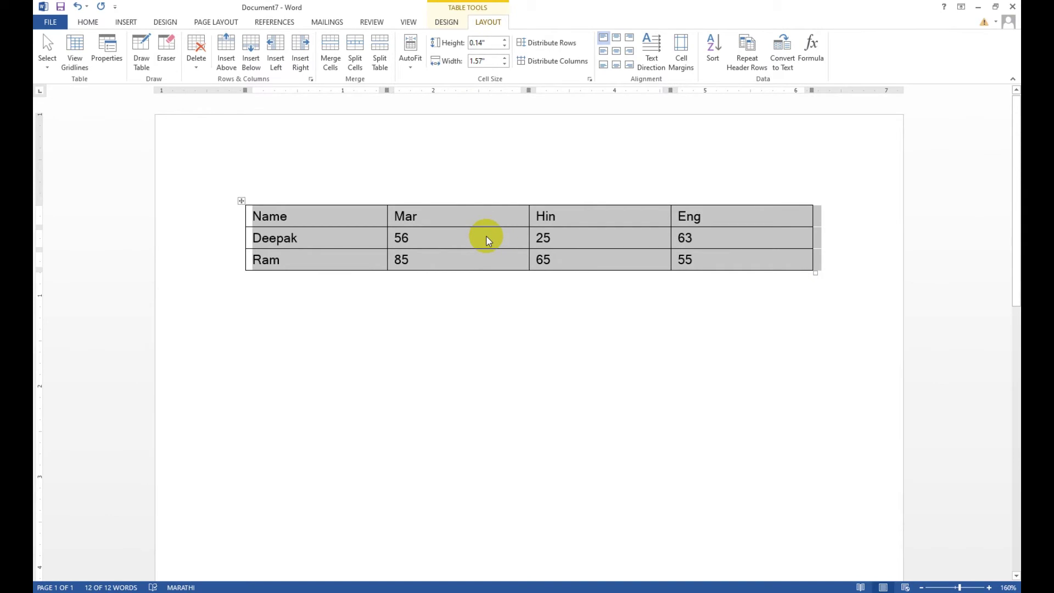
pyautogui.click(486, 237)
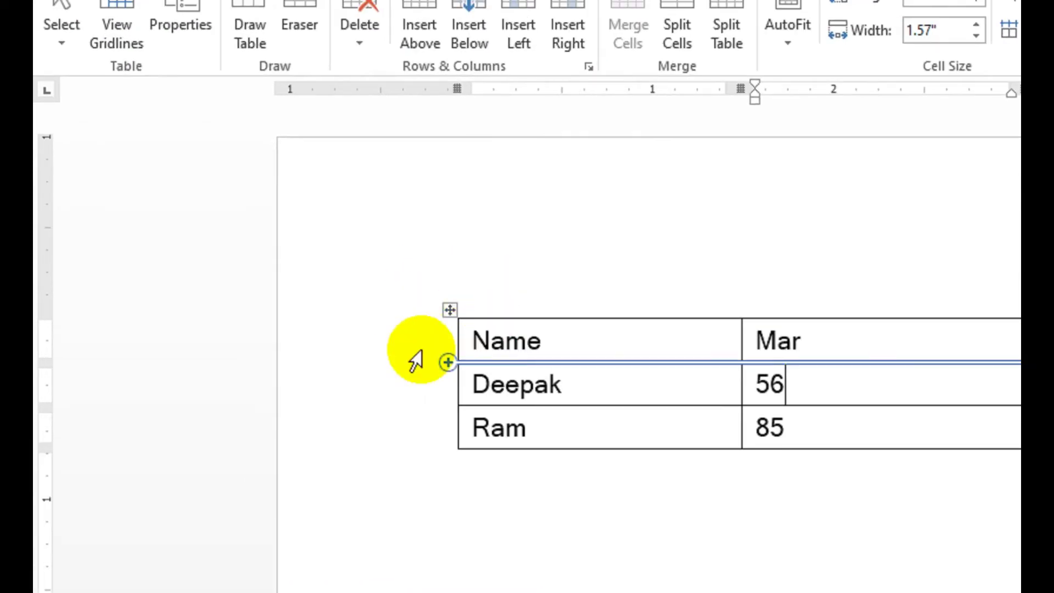
pyautogui.click(452, 312)
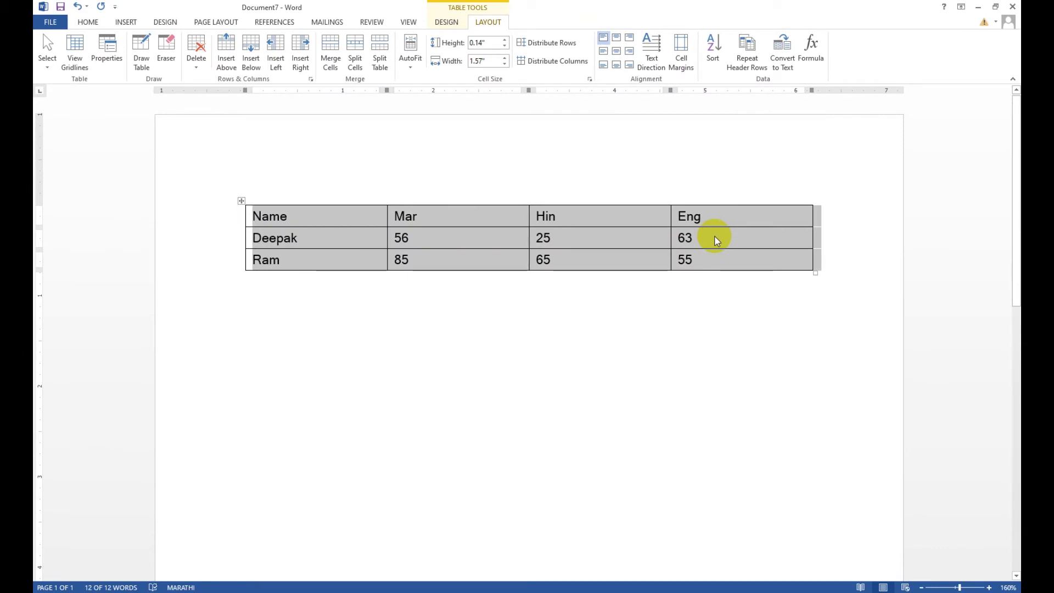
pyautogui.click(715, 238)
pyautogui.click(420, 217)
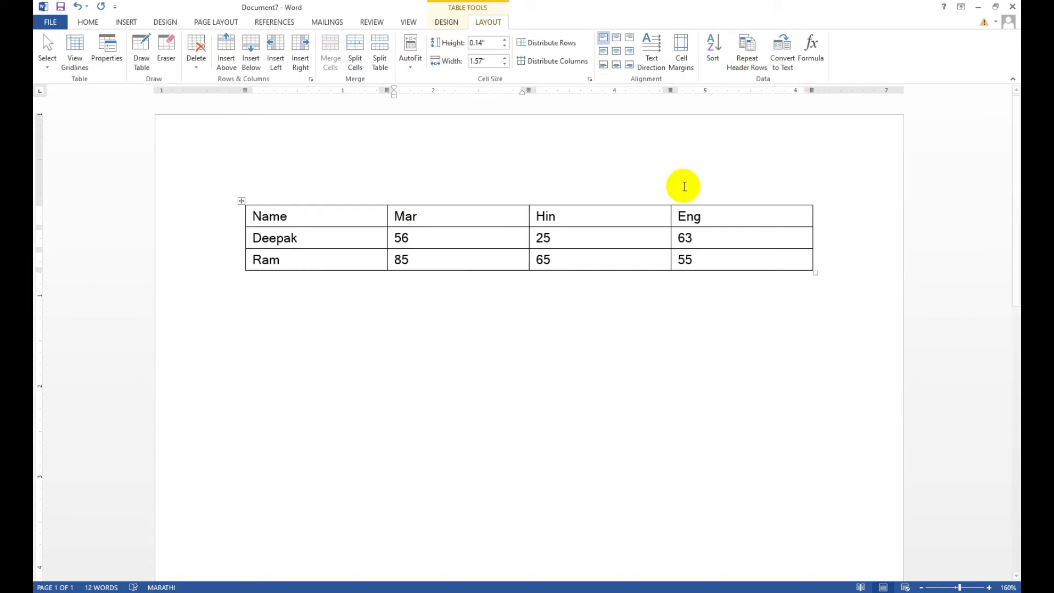
pyautogui.click(74, 52)
pyautogui.click(80, 51)
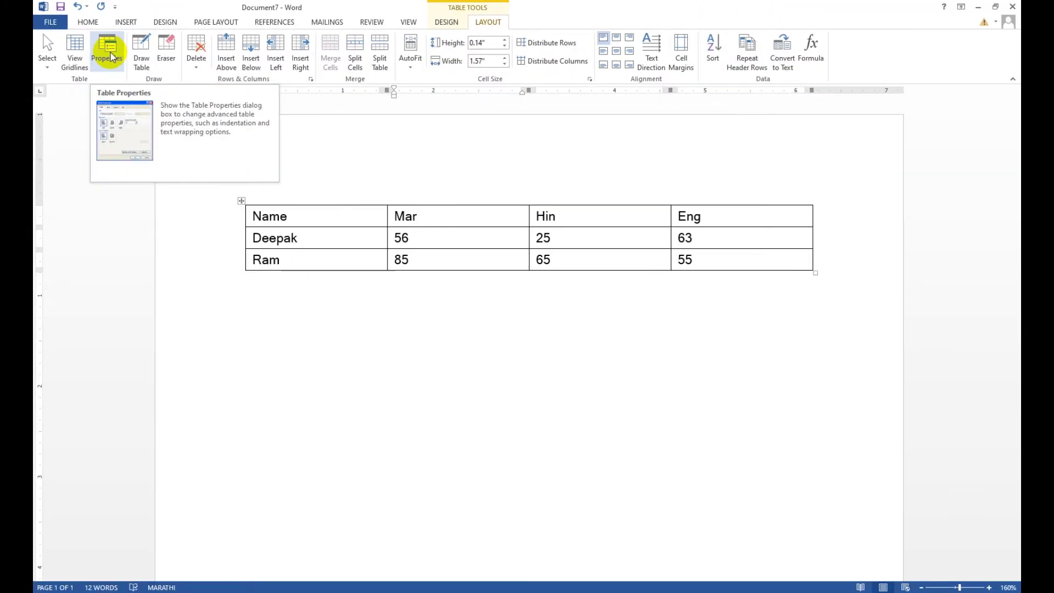
# In Table Properties, enable a preferred table width of 1.5 inches and apply it
pyautogui.click(407, 202)
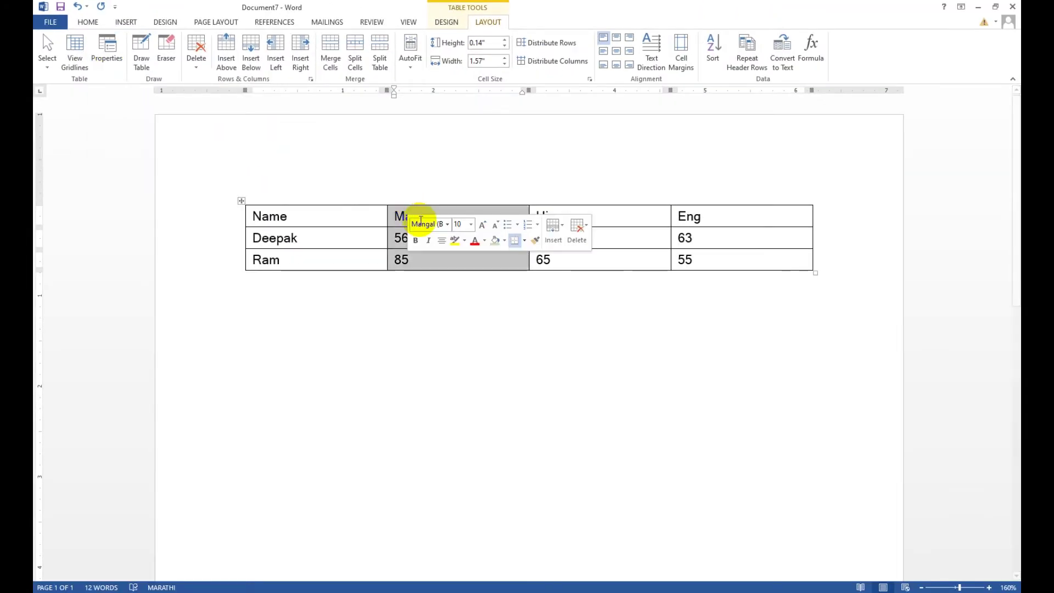
pyautogui.click(342, 219)
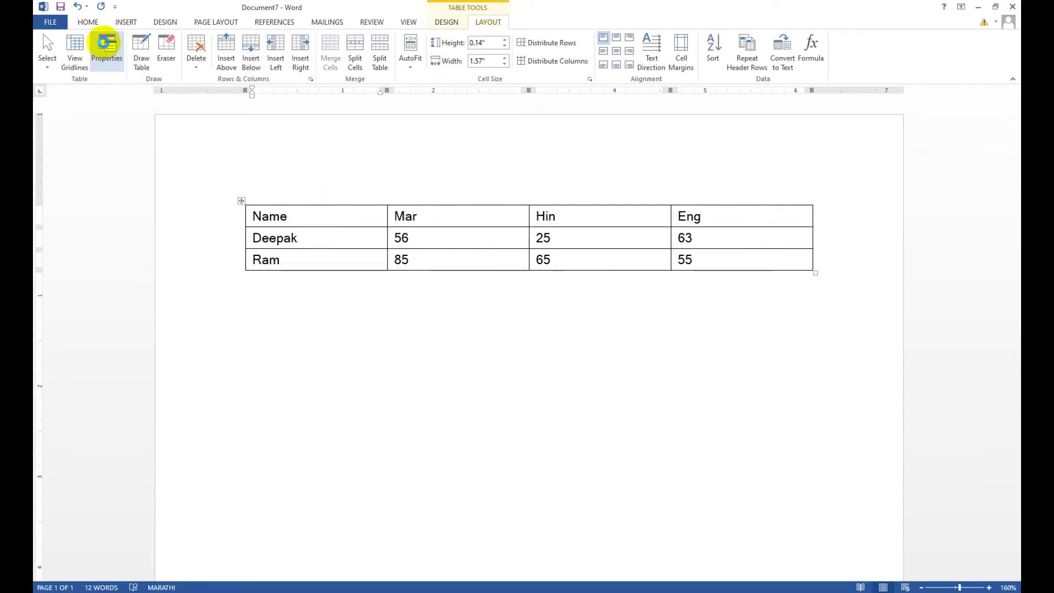
pyautogui.click(104, 44)
pyautogui.click(424, 188)
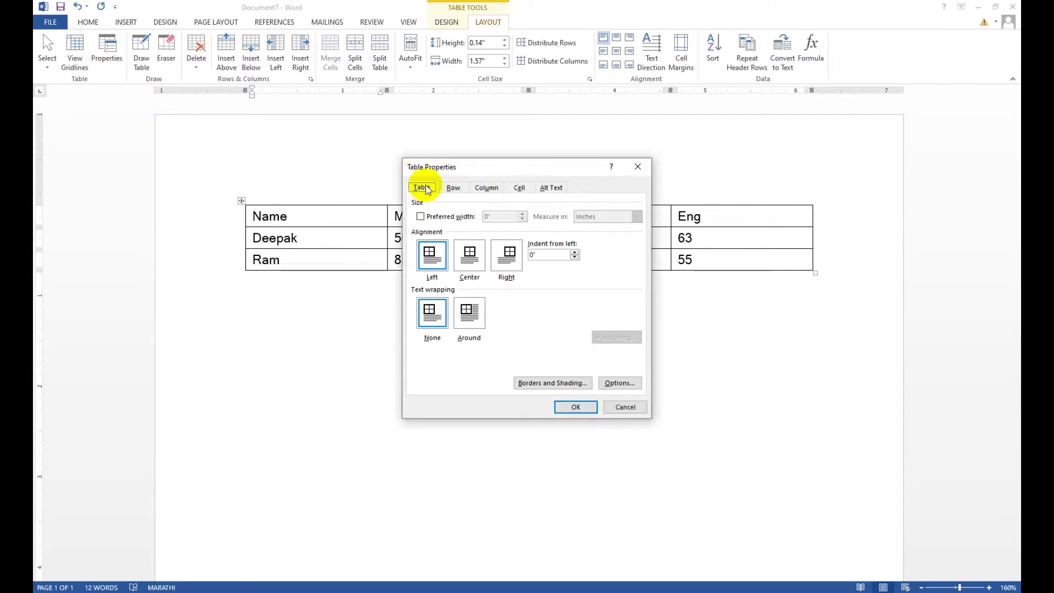
pyautogui.moveTo(461, 167); pyautogui.dragTo(690, 163)
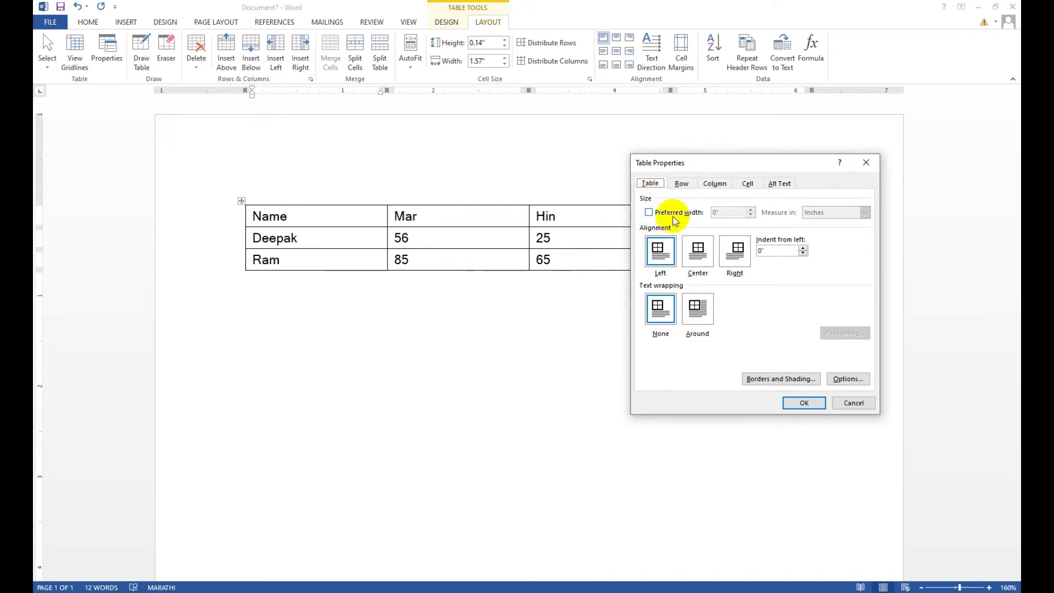
pyautogui.click(670, 214)
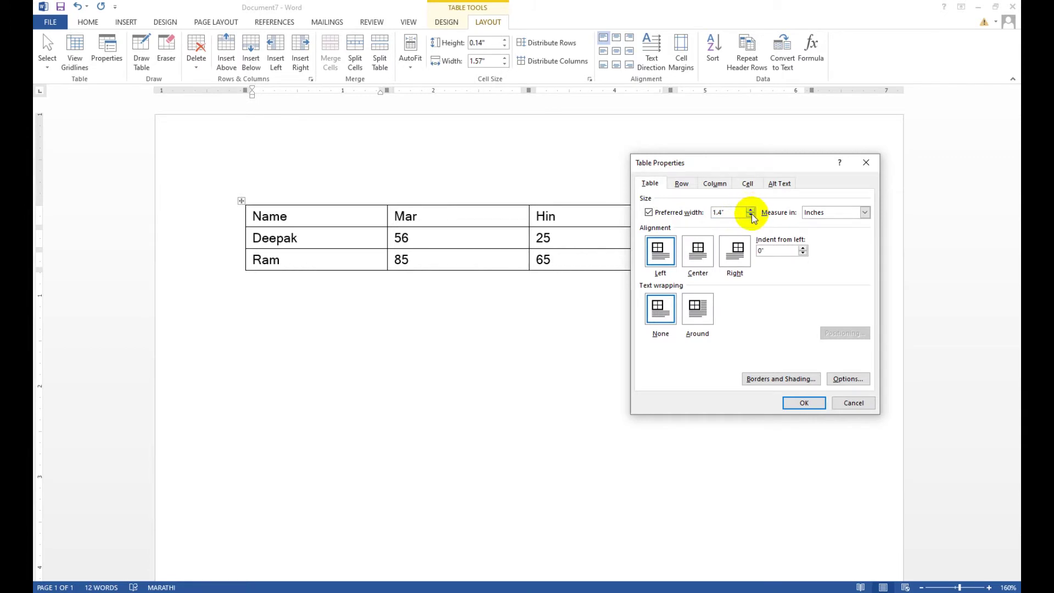
pyautogui.click(811, 219)
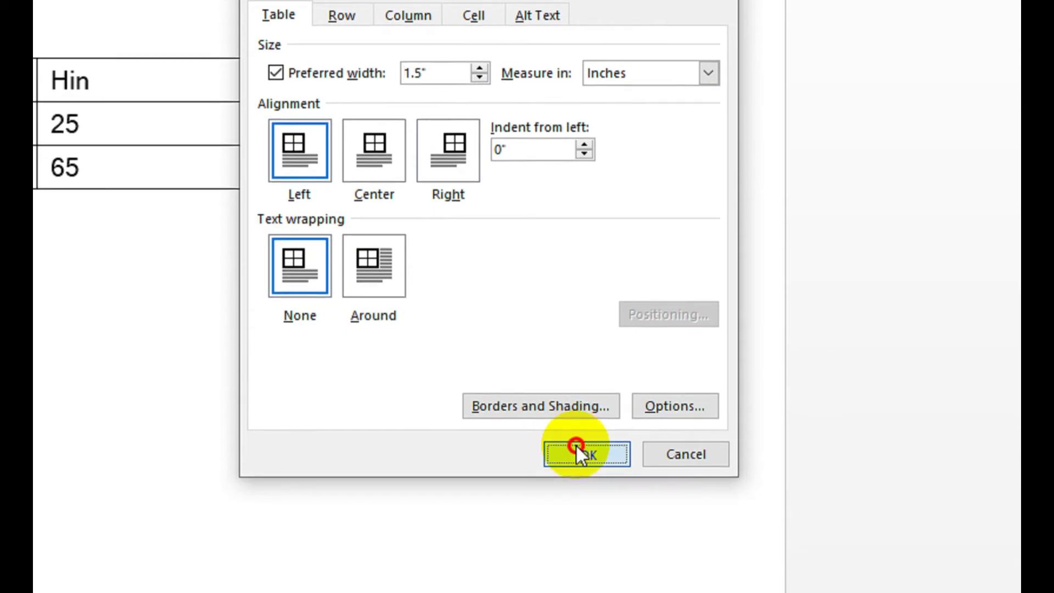
pyautogui.click(577, 446)
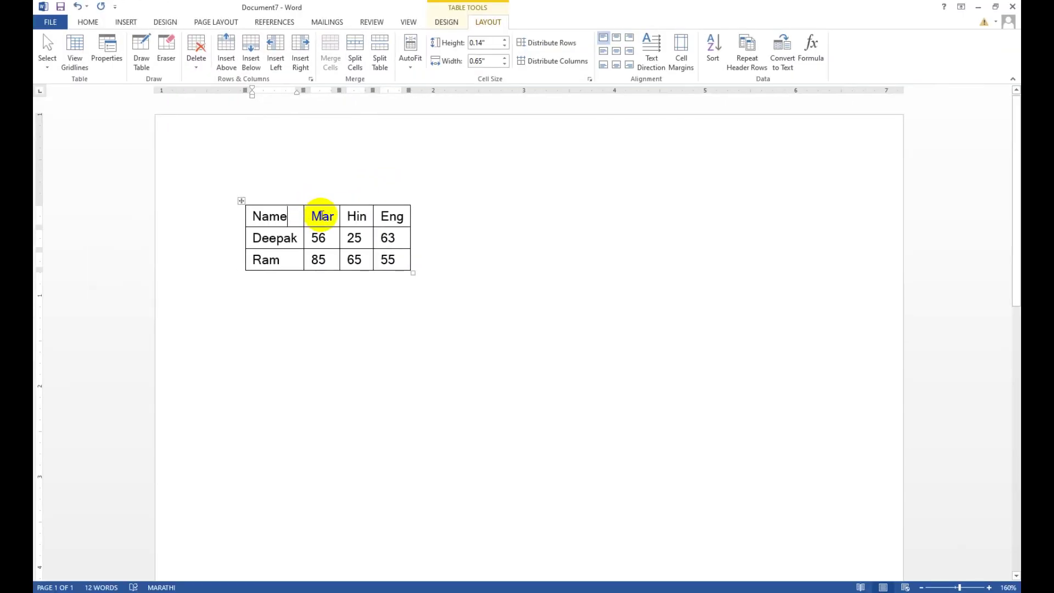
pyautogui.click(103, 64)
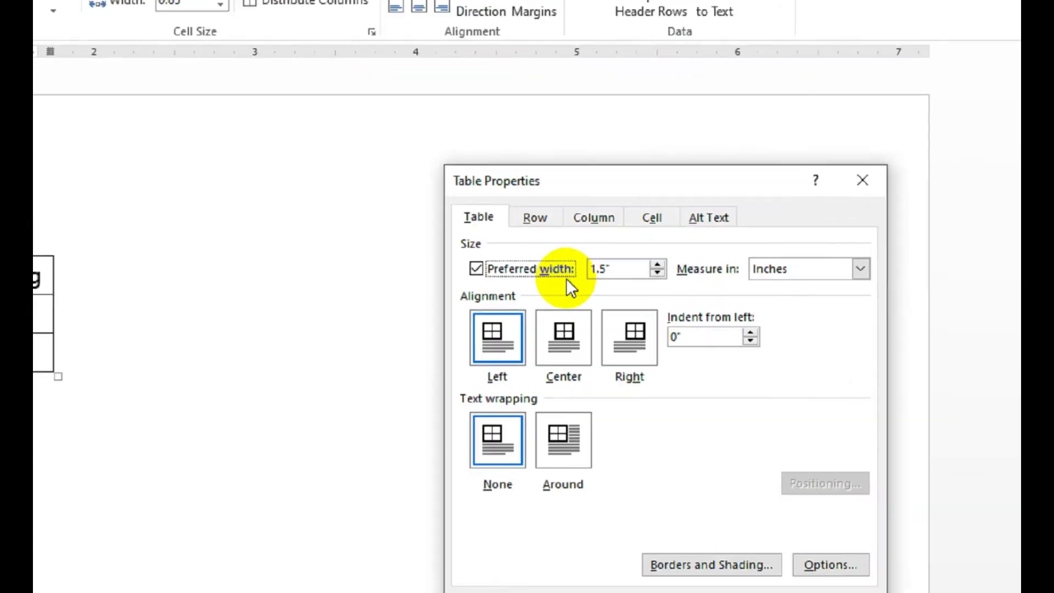
# Change the table's preferred width from 1.5 to 2 inches and apply it
pyautogui.click(577, 287)
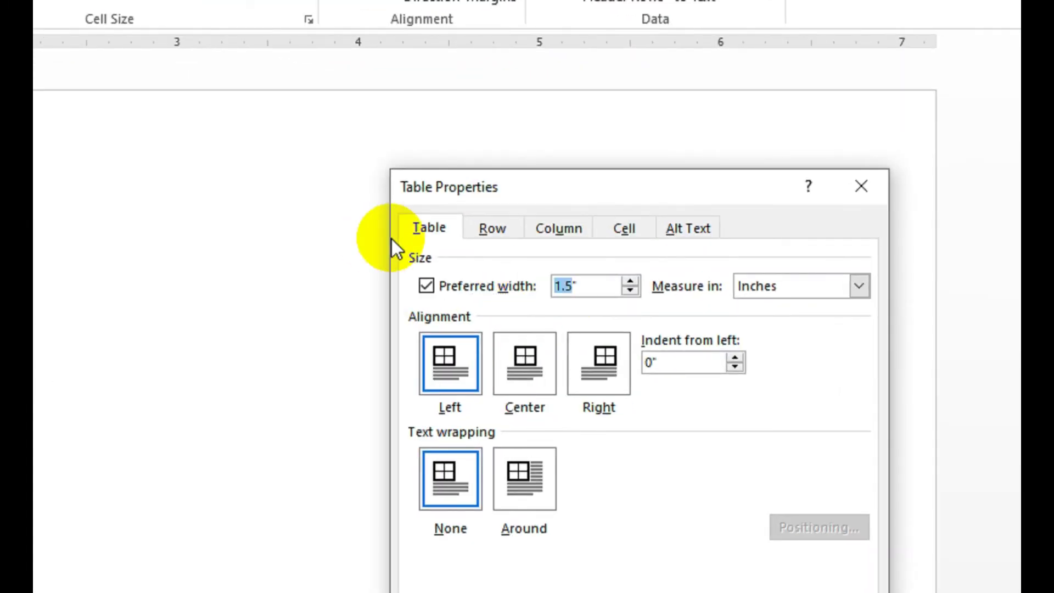
pyautogui.write('2')
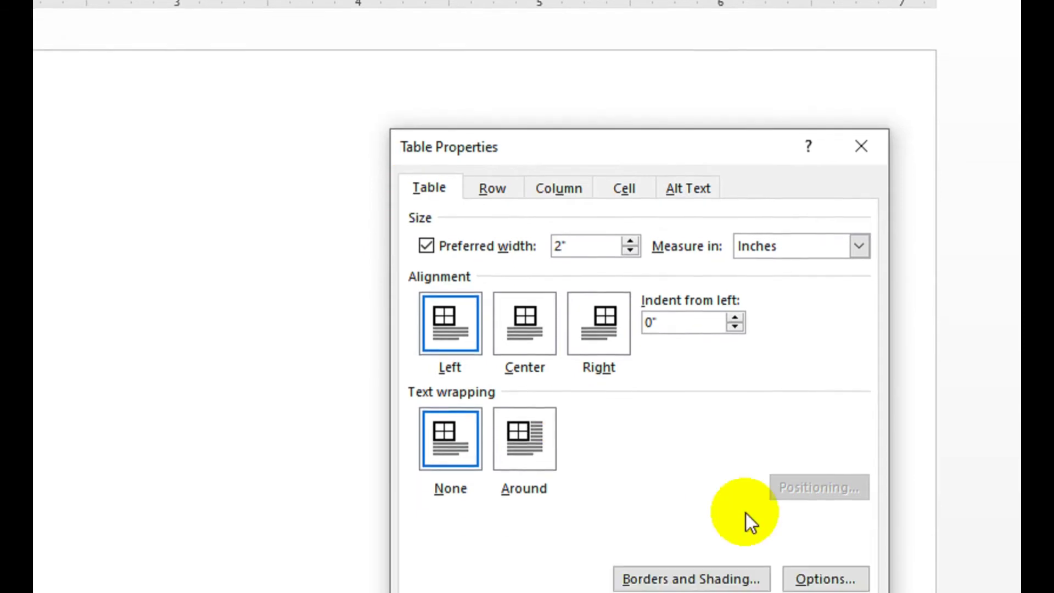
pyautogui.click(767, 519)
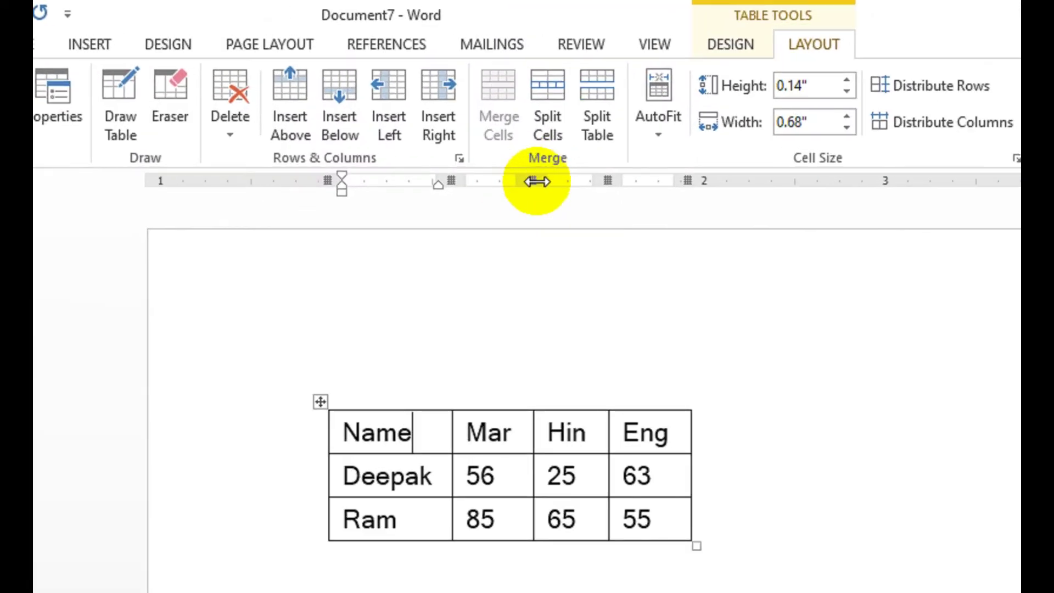
# Widen the Mar, Hin, Eng and Name columns by dragging their borders
pyautogui.moveTo(537, 181); pyautogui.dragTo(608, 181)
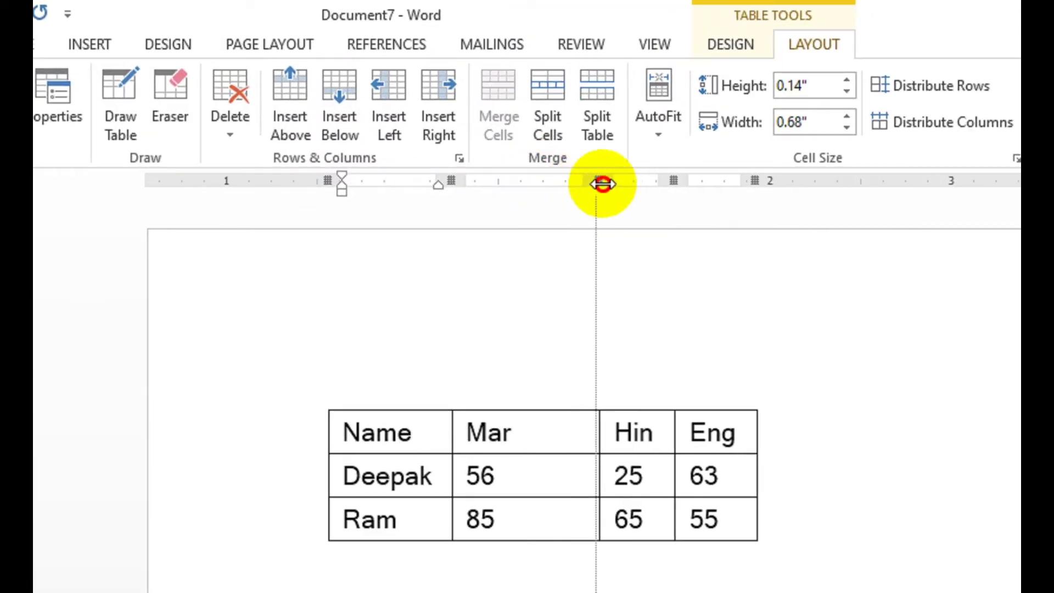
pyautogui.moveTo(677, 170); pyautogui.dragTo(711, 181)
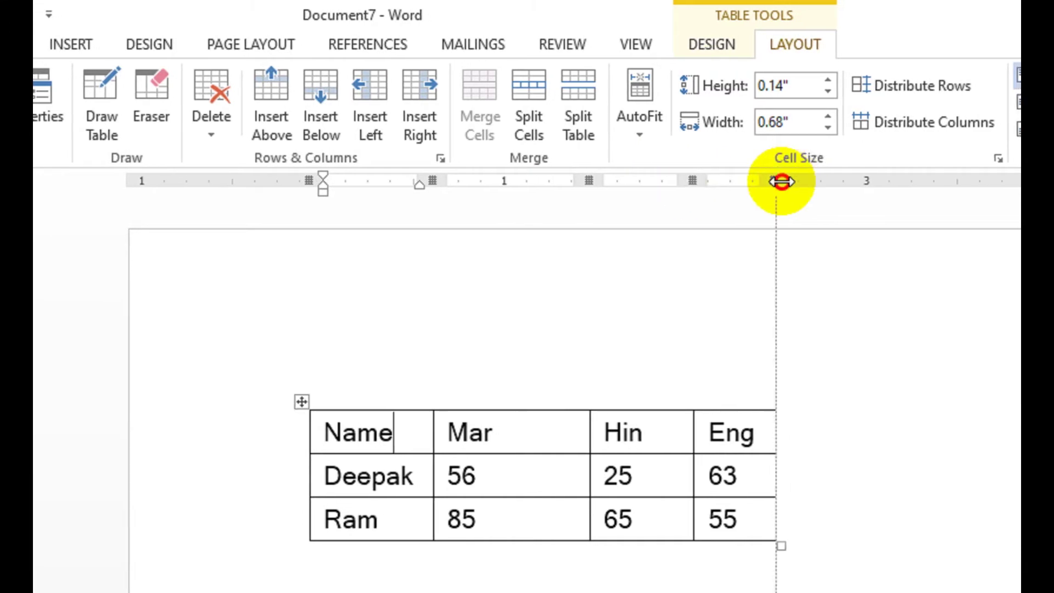
pyautogui.moveTo(781, 181); pyautogui.dragTo(781, 240)
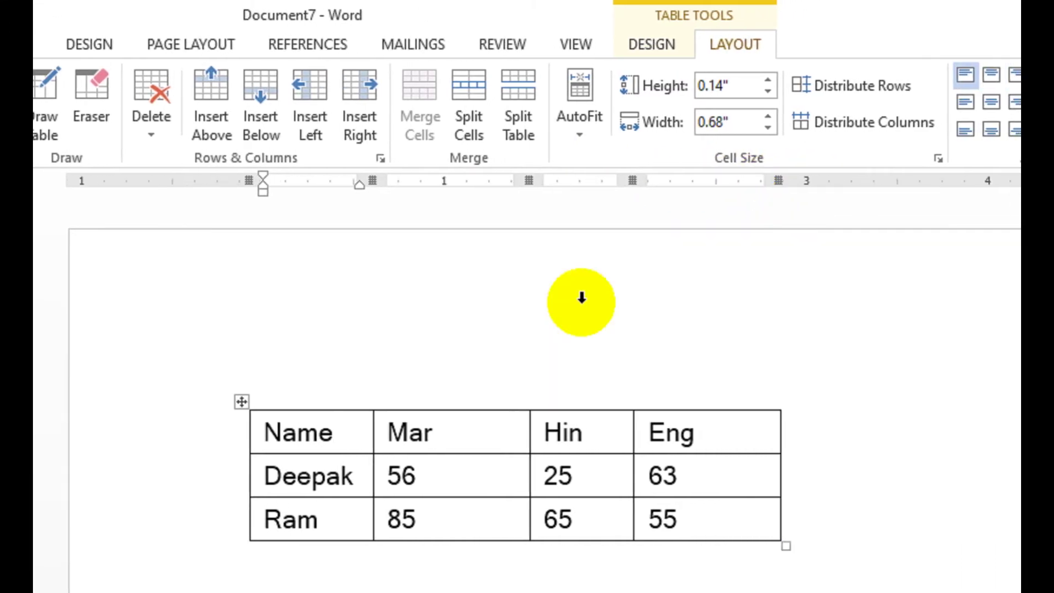
pyautogui.moveTo(372, 181); pyautogui.dragTo(441, 181)
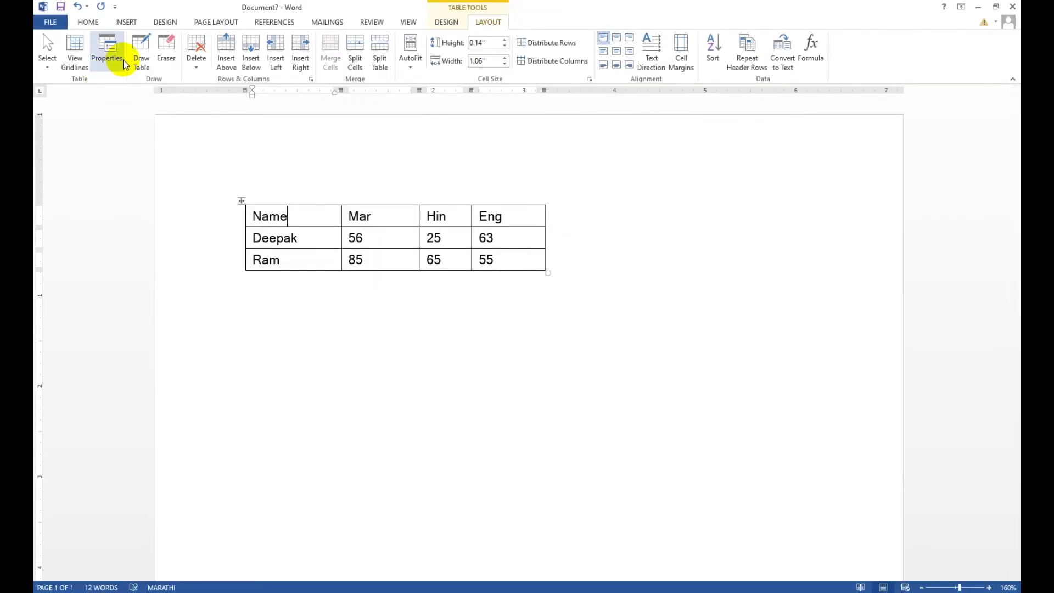
# Switch off the table's preferred width in Table Properties
pyautogui.click(125, 64)
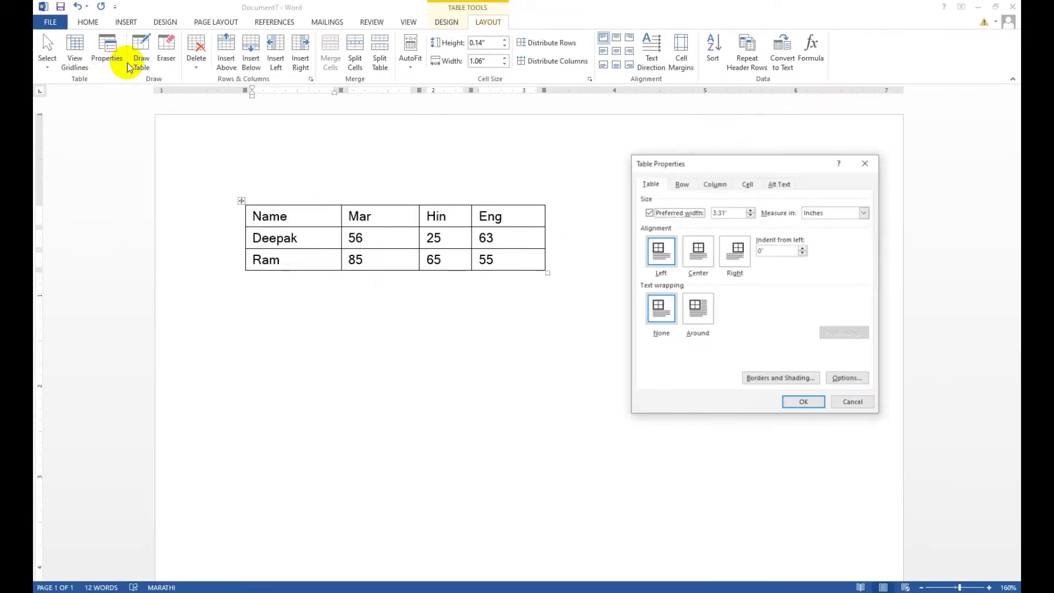
pyautogui.click(681, 213)
pyautogui.click(679, 213)
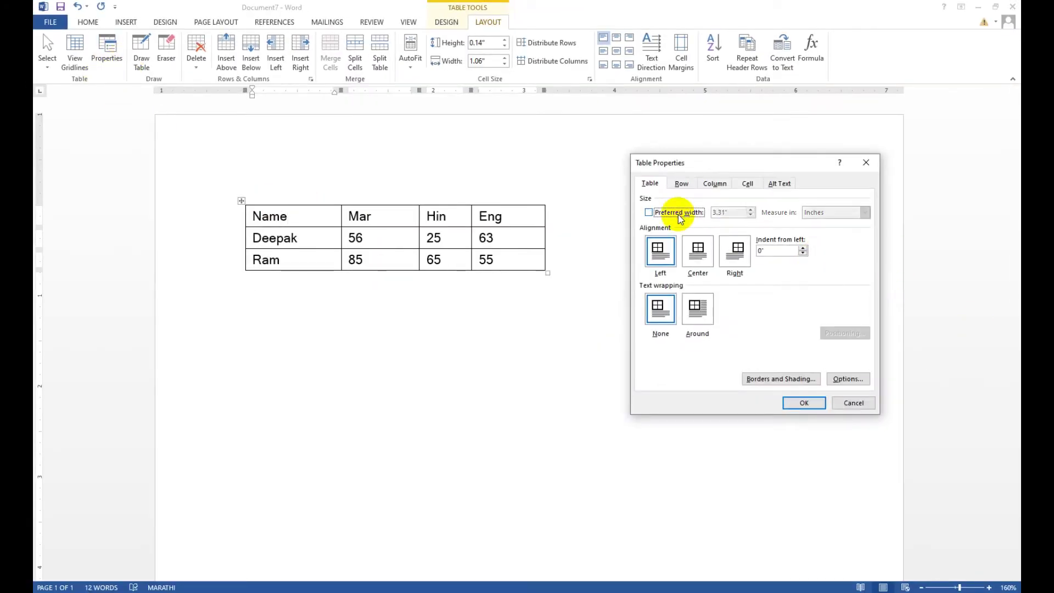
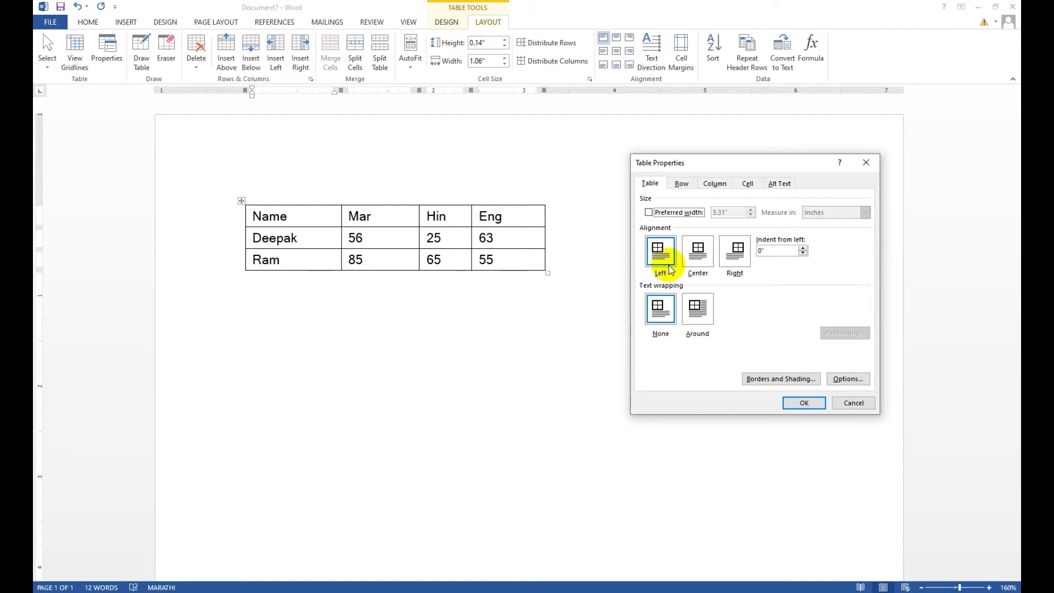
# Cancel Table Properties and insert sample paragraphs below the table with =rand()
pyautogui.click(852, 403)
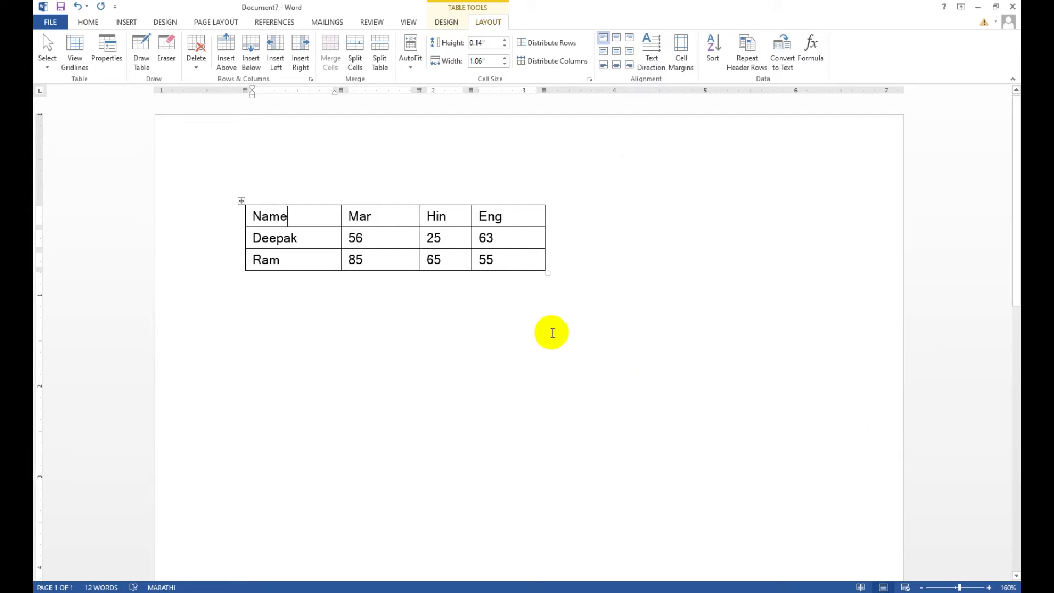
pyautogui.click(557, 311)
pyautogui.write('=rand()')
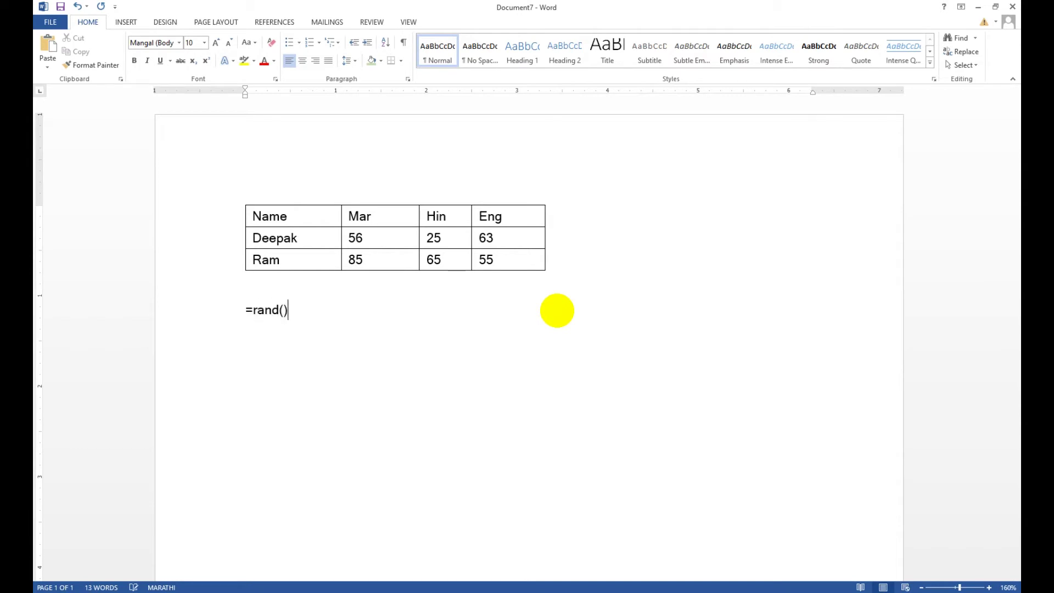
pyautogui.press('Return')
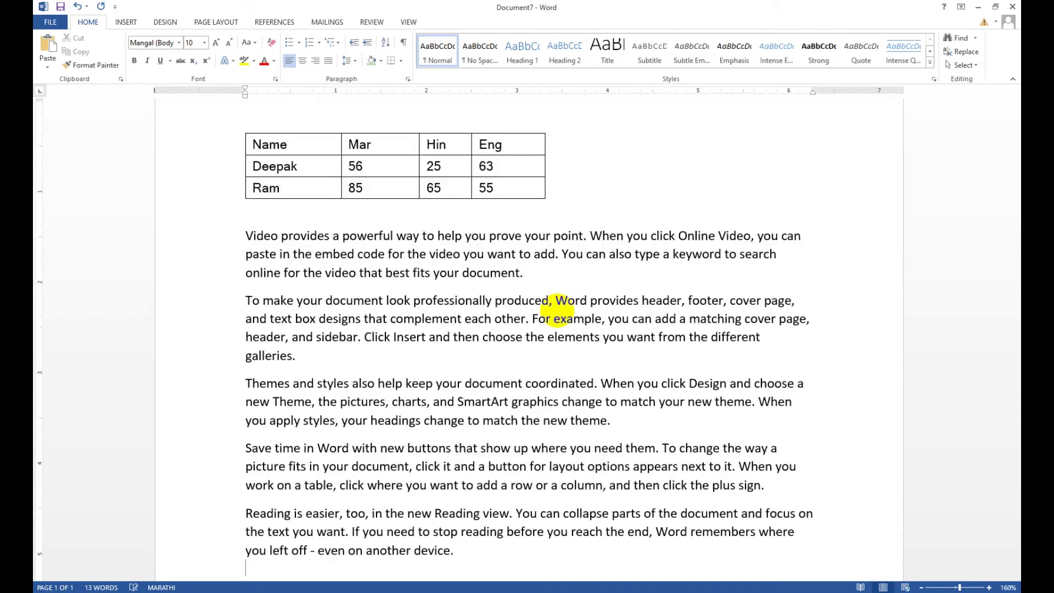
pyautogui.scroll(-1, 632, 204)
pyautogui.scroll(3, 659, 184)
# Delete the empty paragraph between the table and the sample text
pyautogui.click(463, 232)
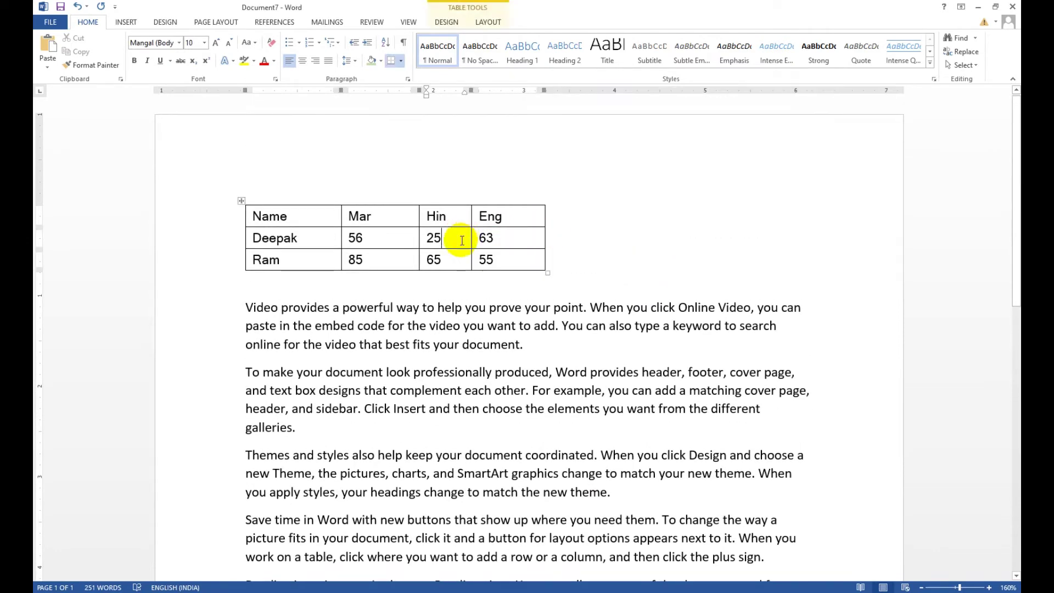
pyautogui.click(264, 294)
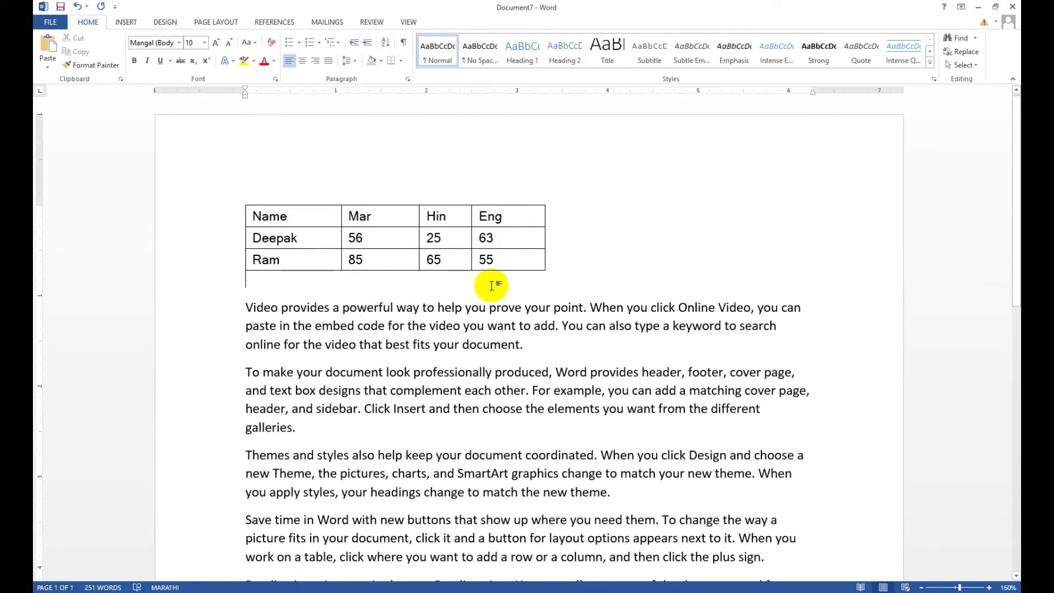
pyautogui.press('Delete')
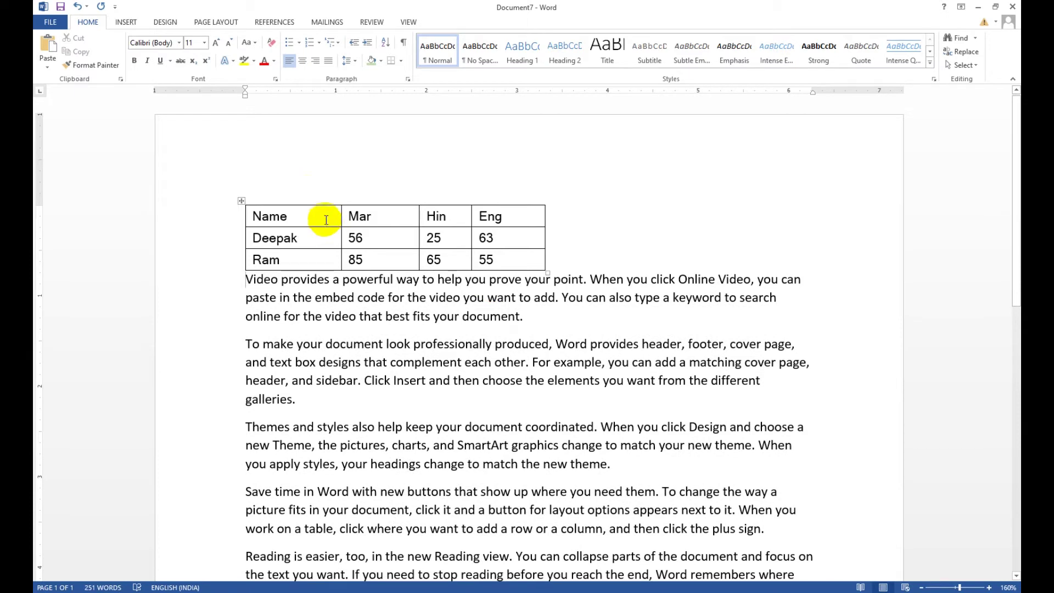
# Try centre alignment in Table Properties, then drag the table into the text and undo the move
pyautogui.click(322, 220)
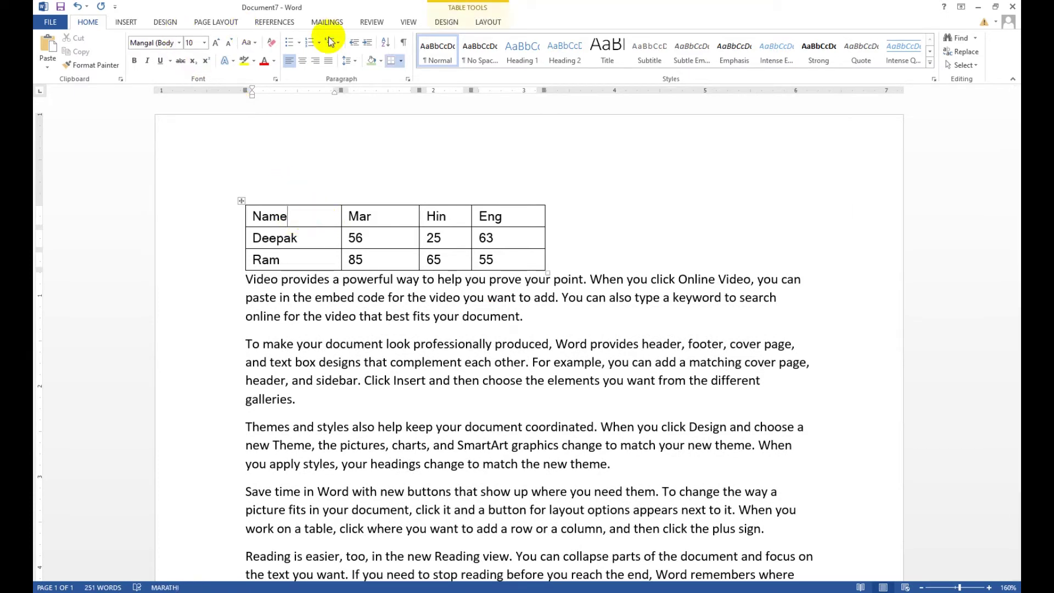
pyautogui.click(498, 22)
pyautogui.click(107, 52)
pyautogui.click(669, 258)
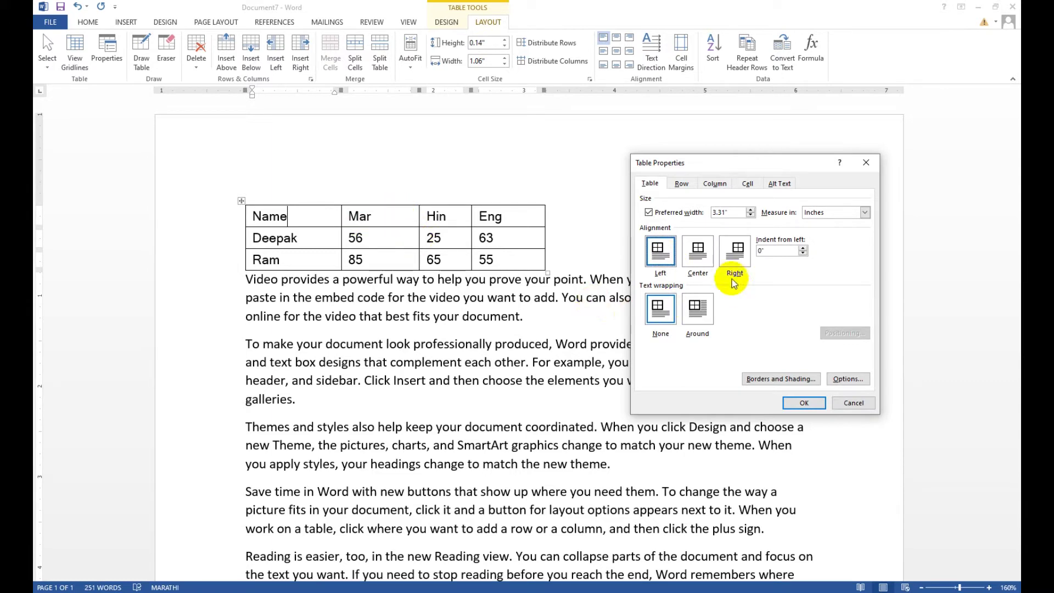
pyautogui.click(697, 262)
pyautogui.click(805, 403)
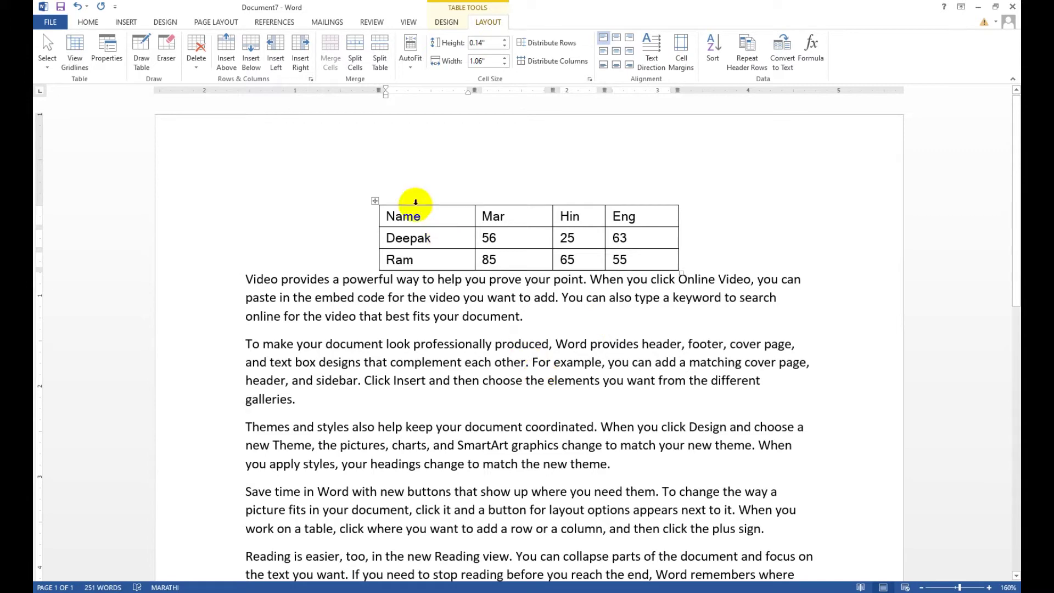
pyautogui.moveTo(376, 203)
pyautogui.mouseDown()
pyautogui.moveTo(388, 318)
pyautogui.moveTo(335, 271)
pyautogui.mouseUp()
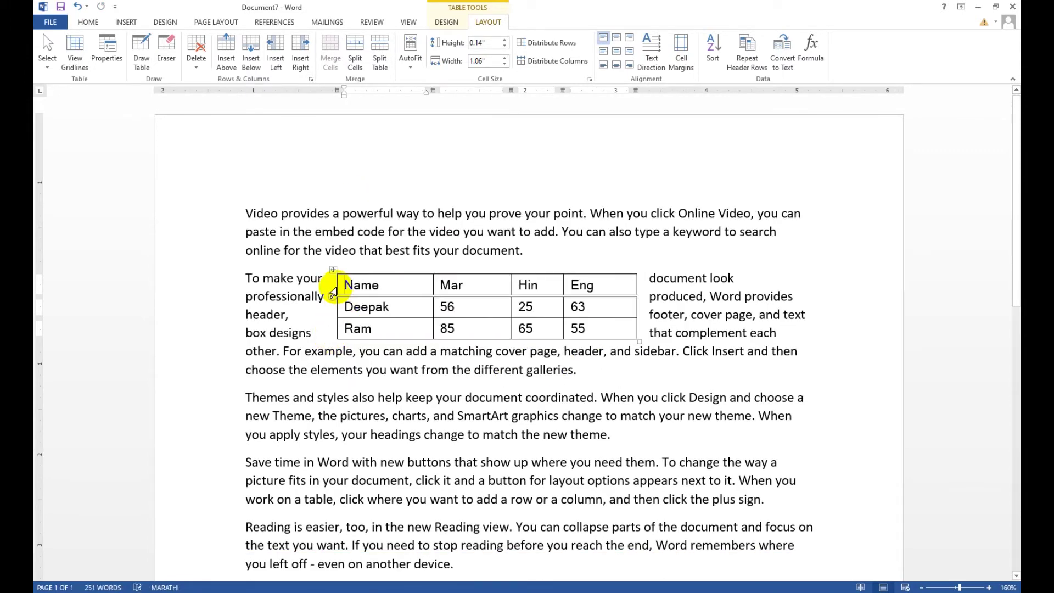
pyautogui.hotkey('ctrl', 'z')
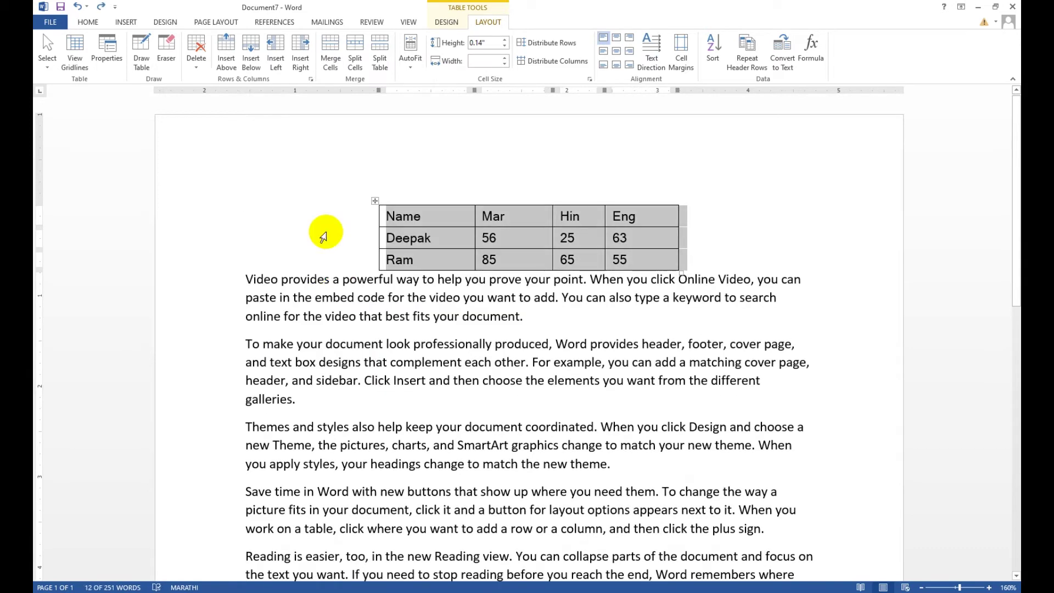
# Right-align the table and set its text wrapping to Around
pyautogui.click(110, 62)
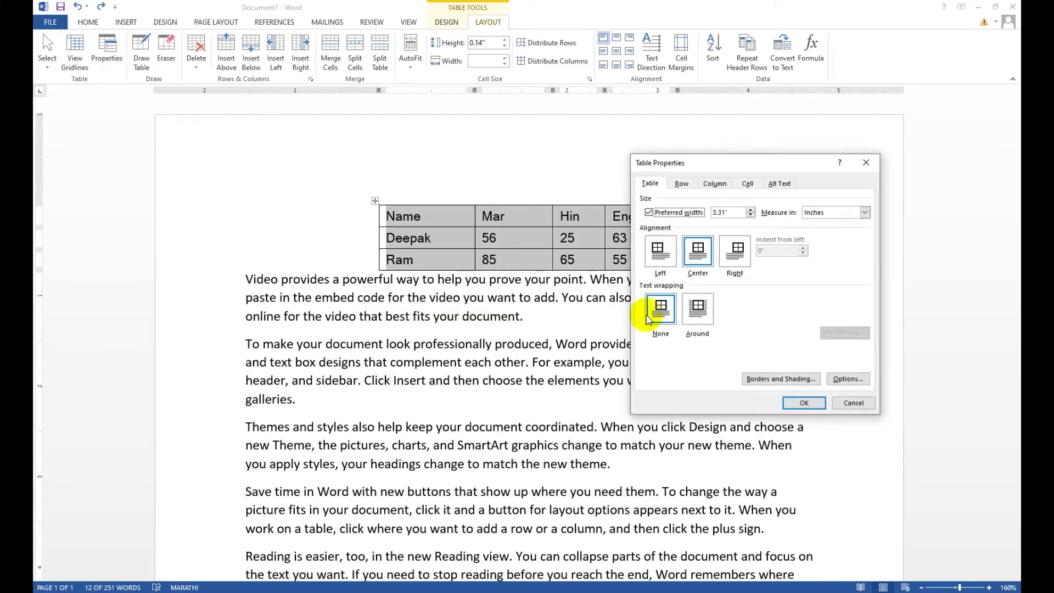
pyautogui.click(735, 262)
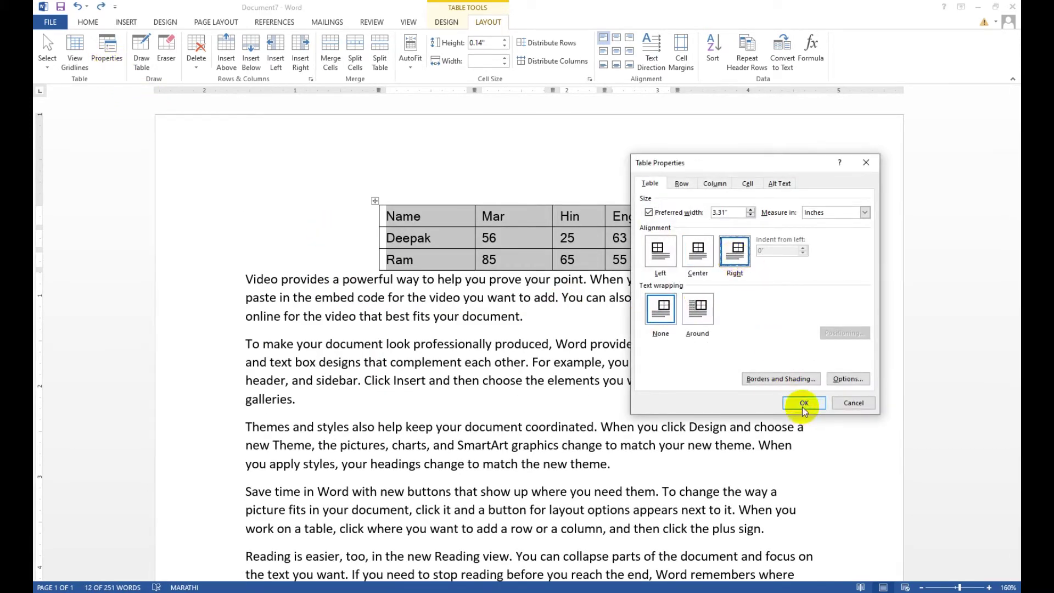
pyautogui.click(803, 403)
pyautogui.click(109, 55)
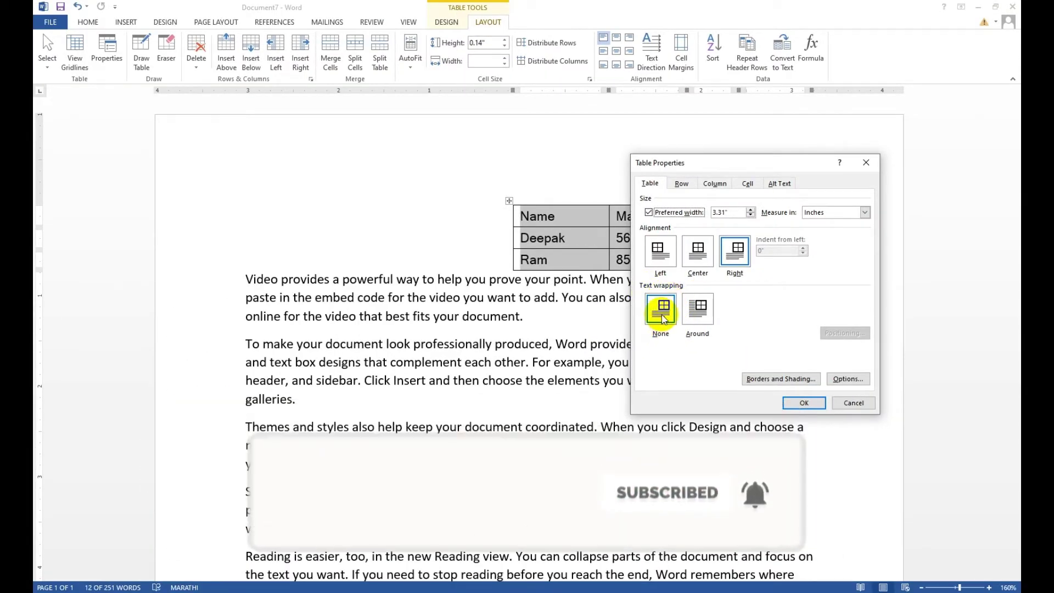
pyautogui.click(698, 310)
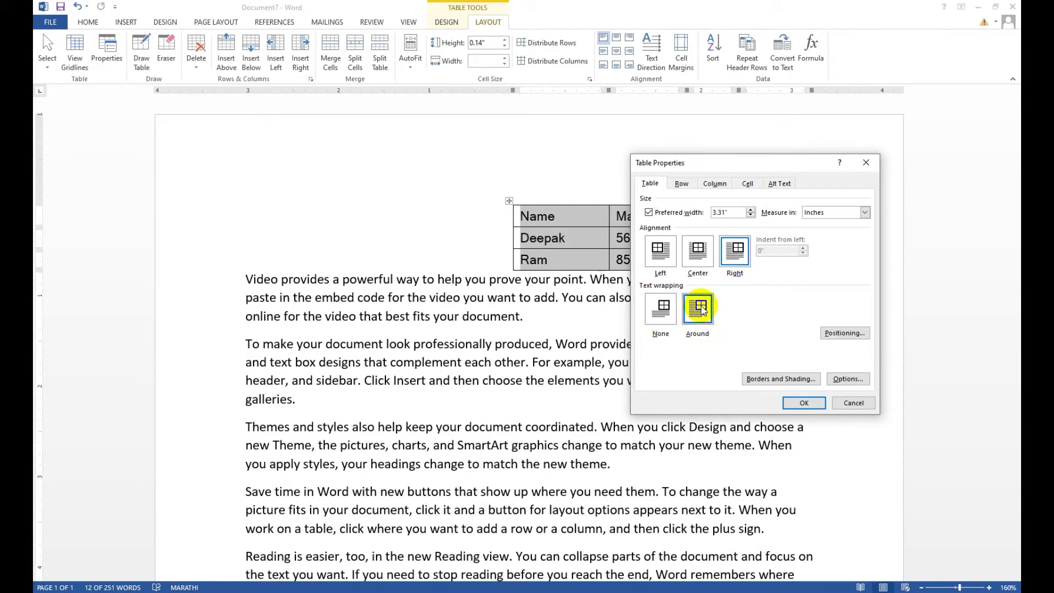
pyautogui.click(803, 404)
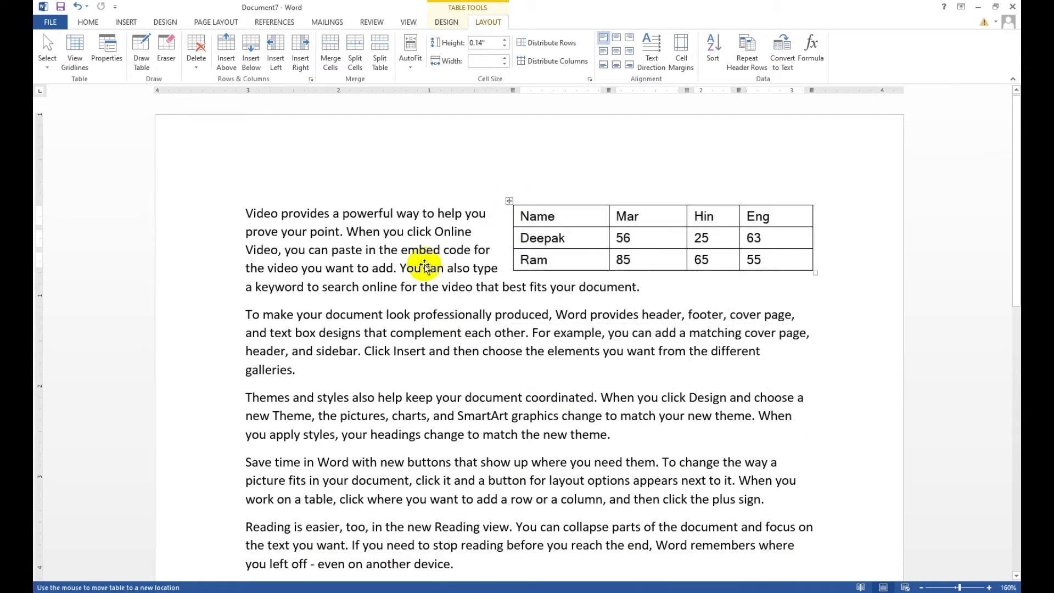
# Drag the table into the second paragraph and set its text wrapping to None
pyautogui.moveTo(510, 202); pyautogui.dragTo(424, 265)
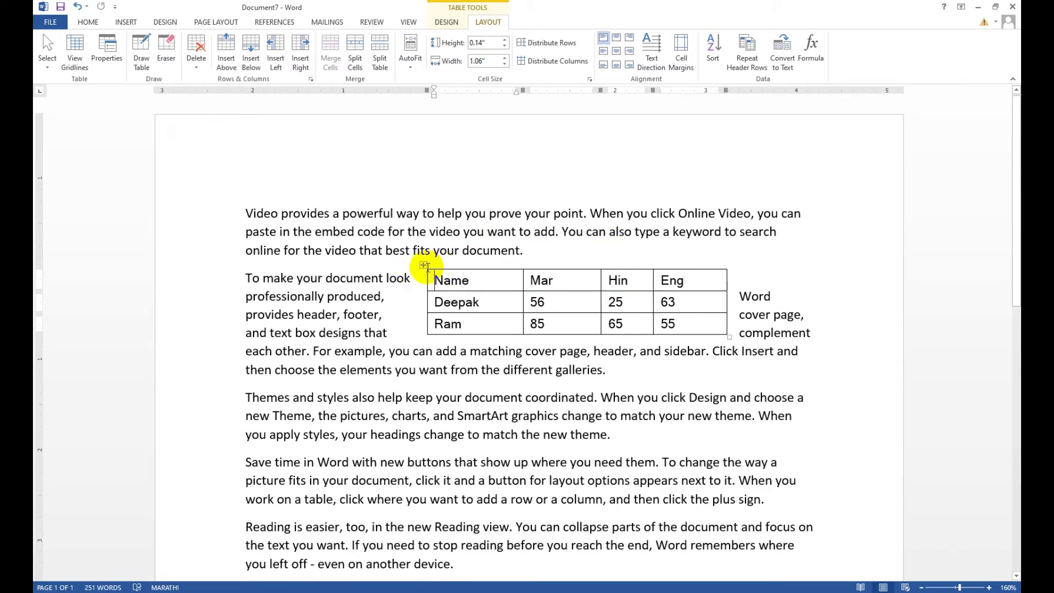
pyautogui.moveTo(422, 266)
pyautogui.mouseDown()
pyautogui.moveTo(347, 344)
pyautogui.moveTo(374, 245)
pyautogui.moveTo(405, 207)
pyautogui.moveTo(317, 226)
pyautogui.moveTo(424, 259)
pyautogui.moveTo(329, 302)
pyautogui.moveTo(342, 333)
pyautogui.mouseUp()
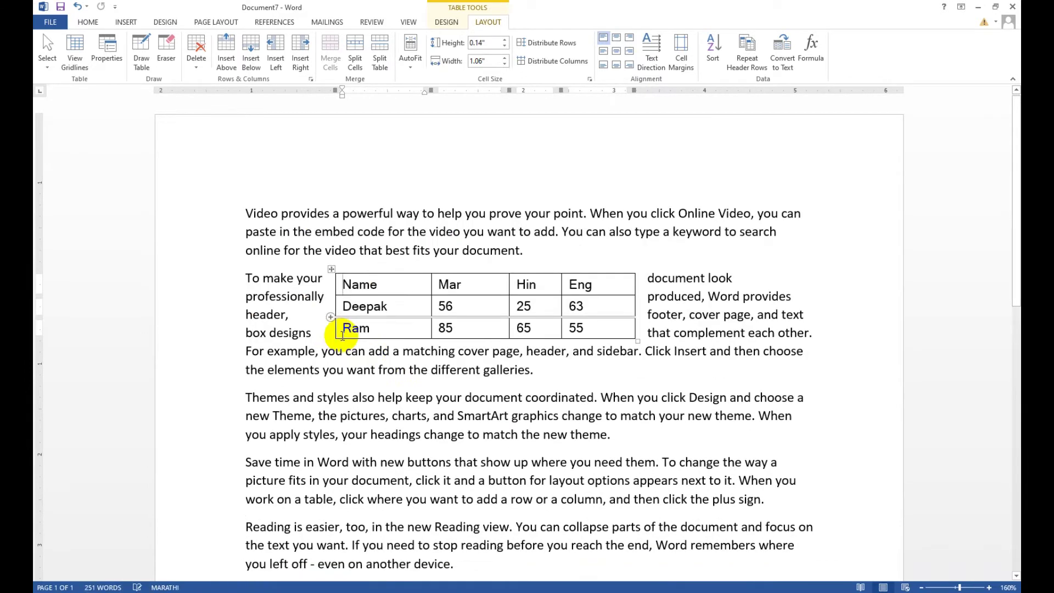
pyautogui.click(111, 64)
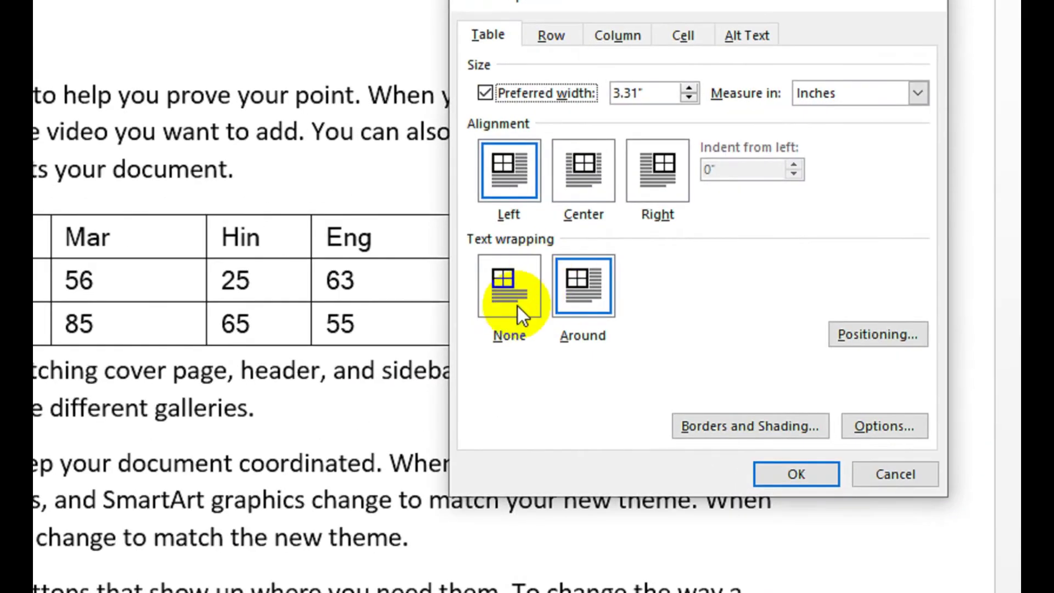
pyautogui.click(518, 309)
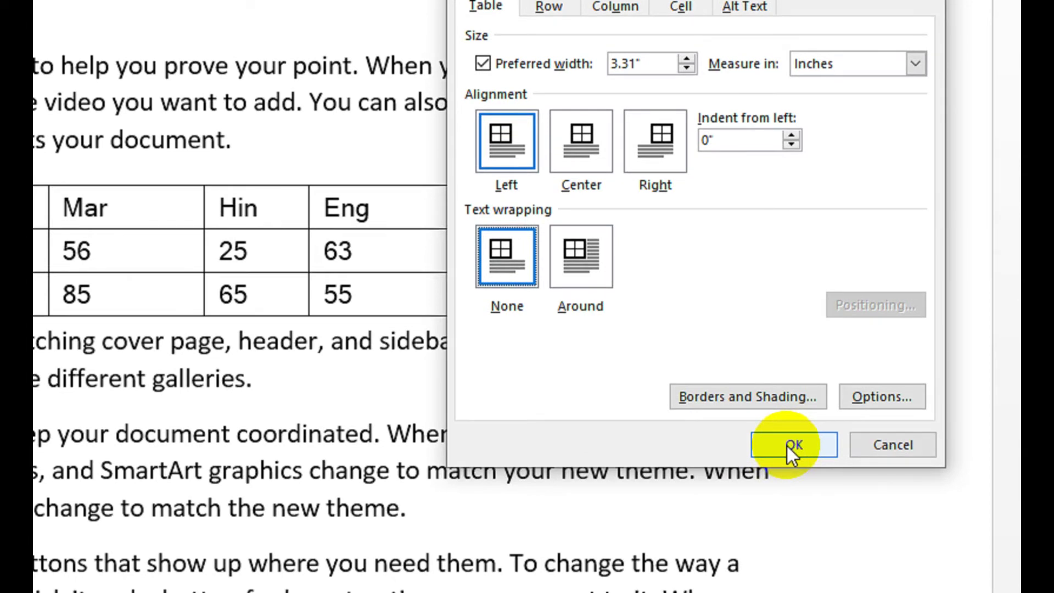
pyautogui.click(786, 445)
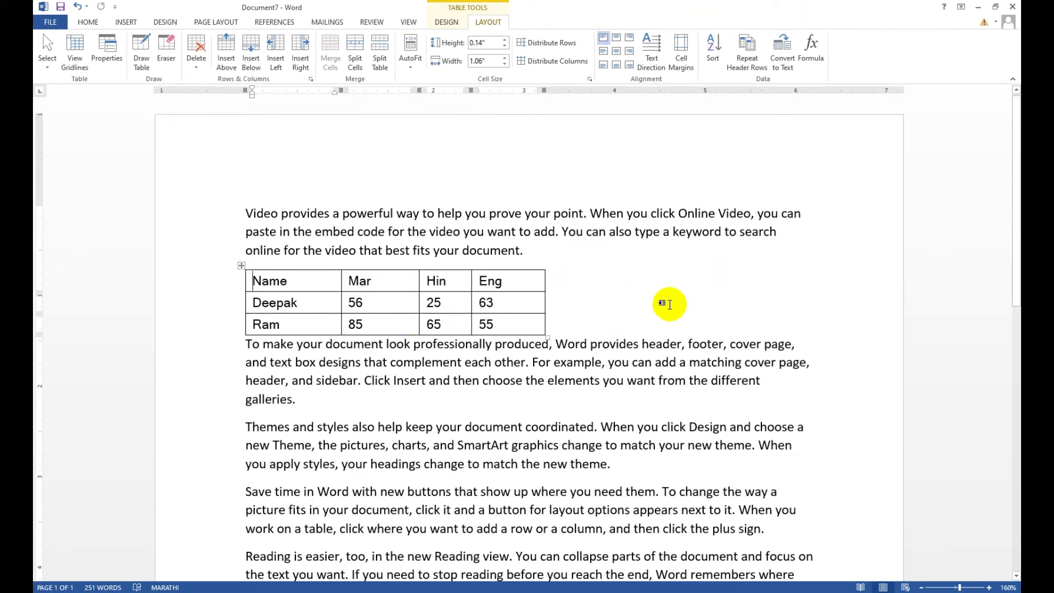
# Set the table's text wrapping back to Around
pyautogui.click(107, 55)
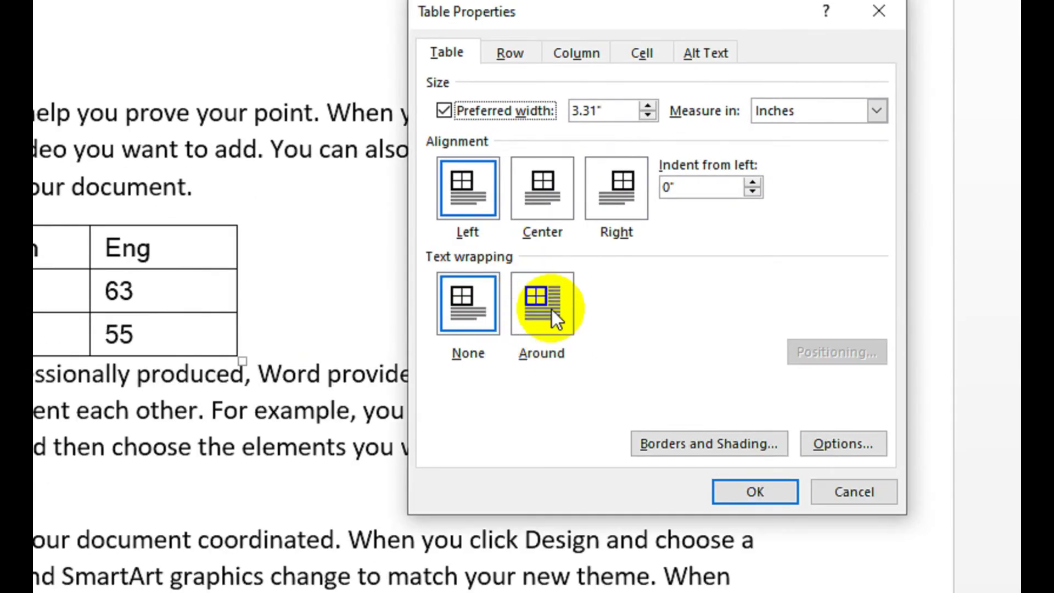
pyautogui.click(552, 309)
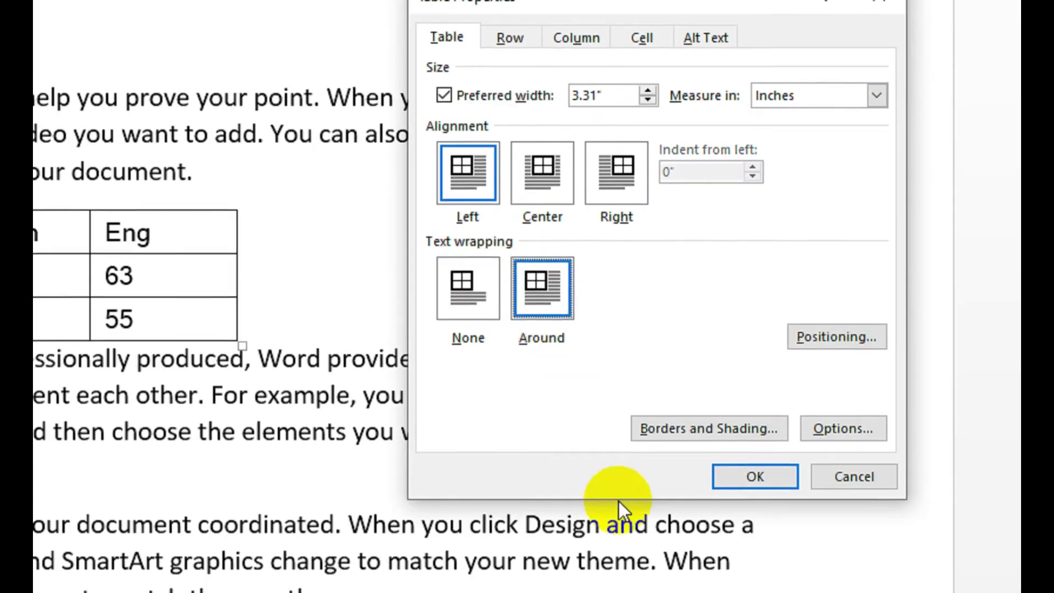
pyautogui.click(782, 445)
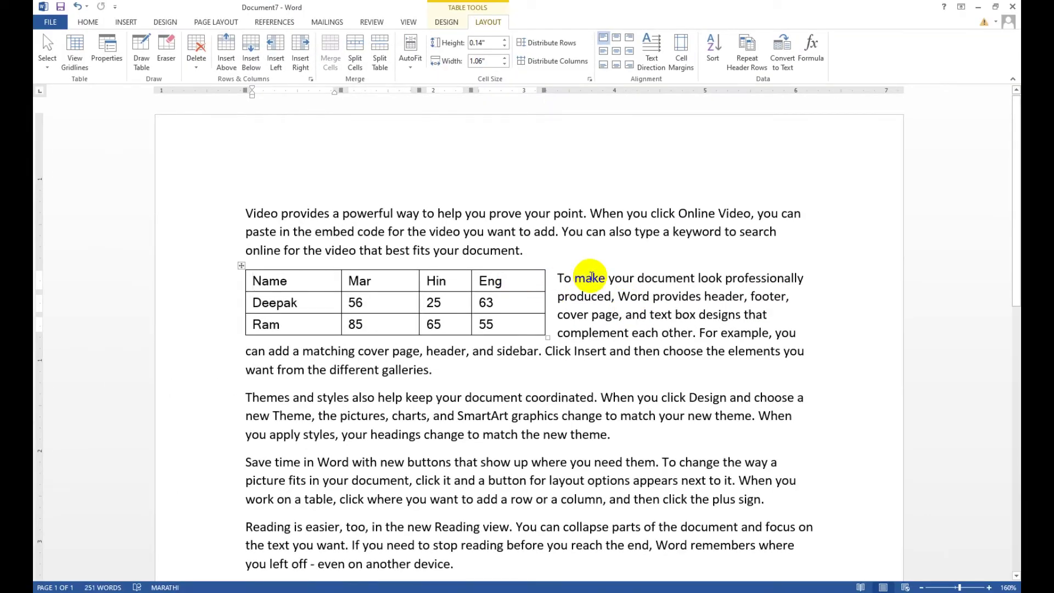
# Narrow the Mar, Hin and Eng columns using the ruler column markers
pyautogui.click(590, 276)
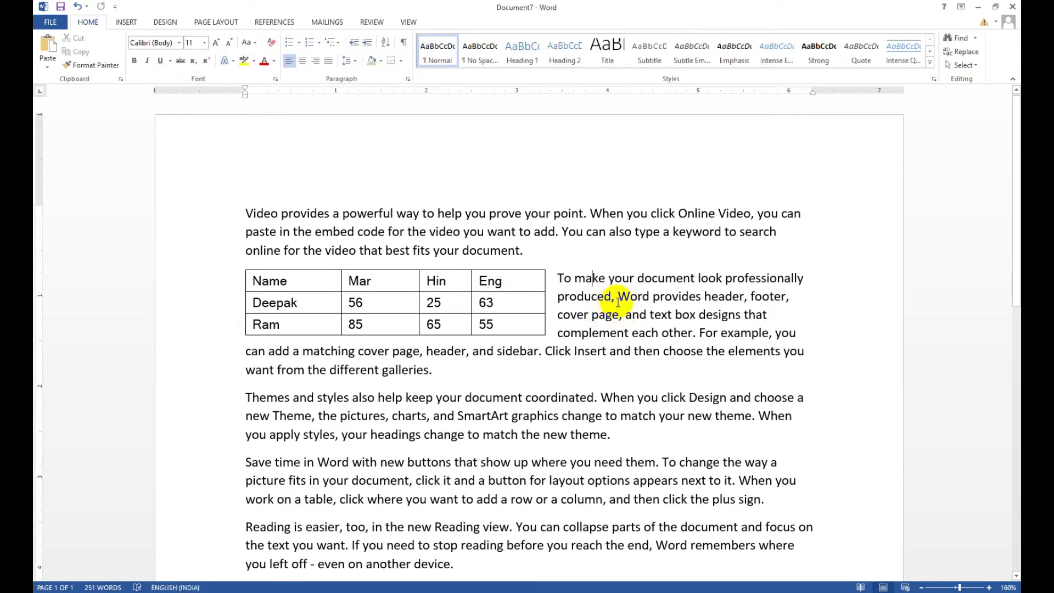
pyautogui.click(486, 306)
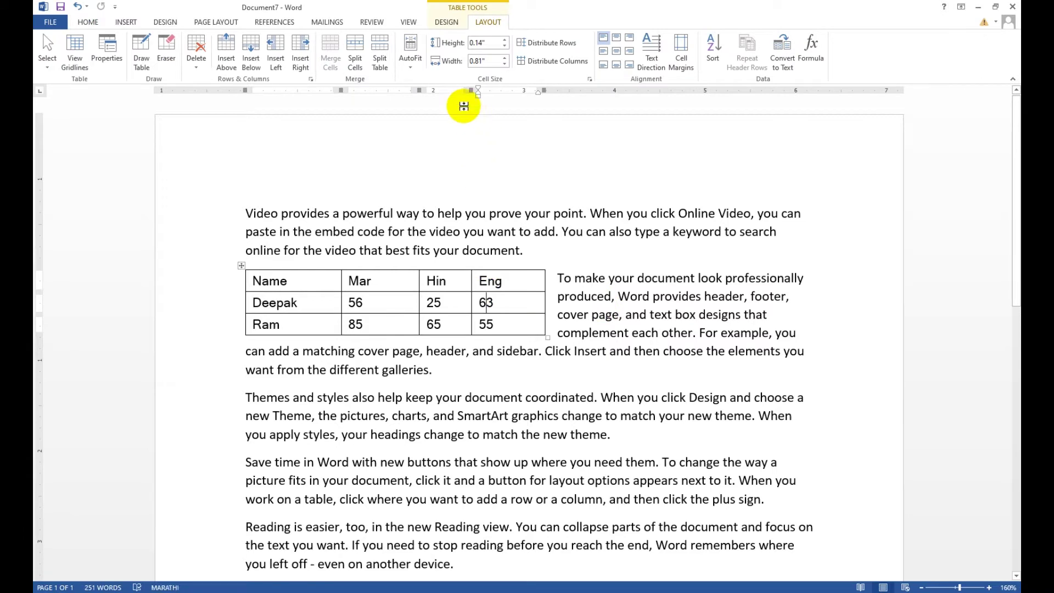
pyautogui.moveTo(416, 90)
pyautogui.mouseDown()
pyautogui.moveTo(306, 90)
pyautogui.moveTo(324, 90)
pyautogui.mouseUp()
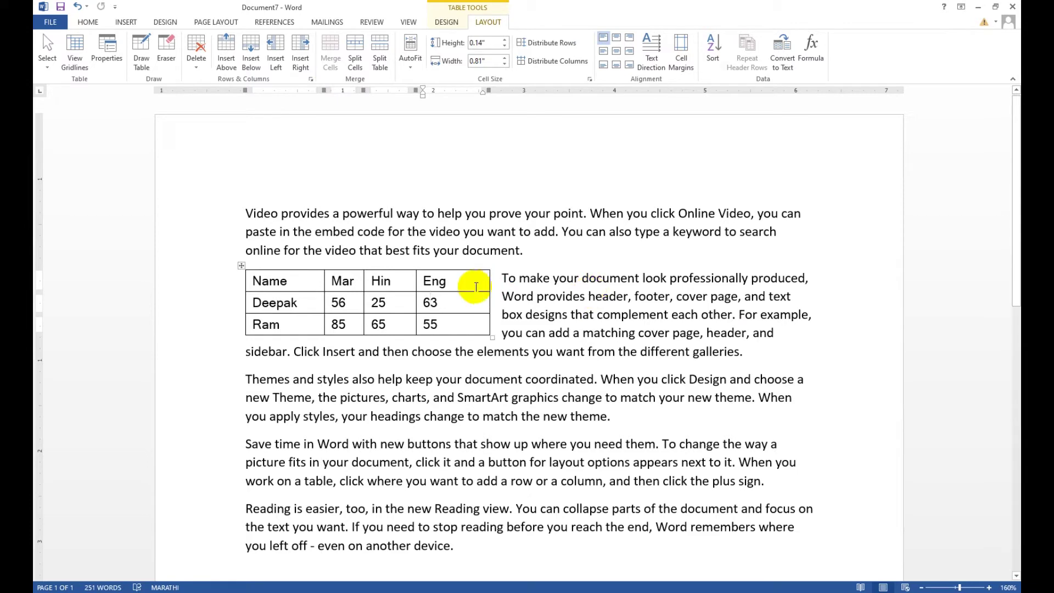
pyautogui.moveTo(488, 90); pyautogui.dragTo(473, 94)
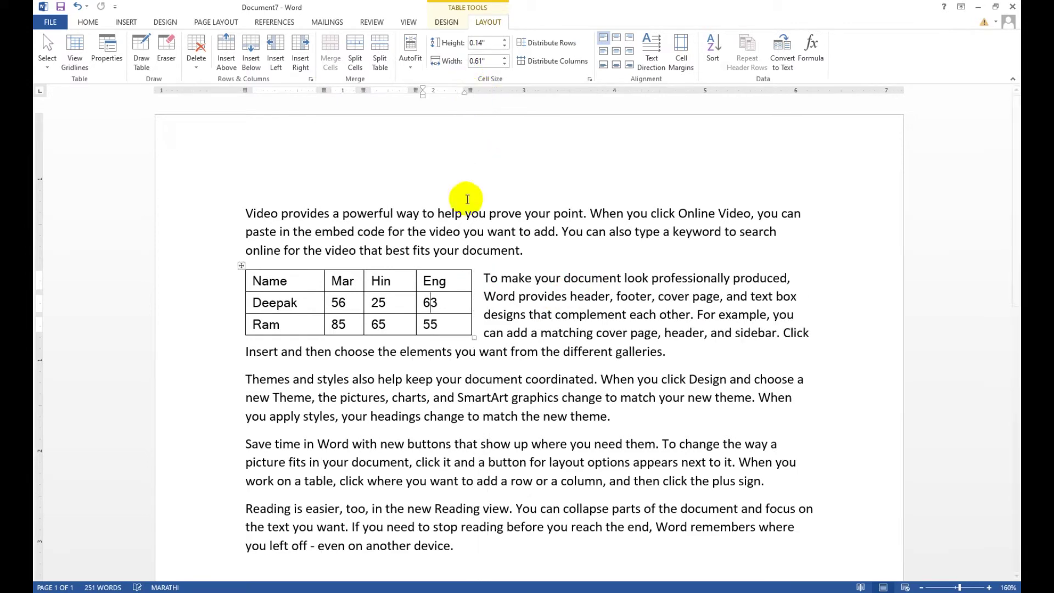
pyautogui.click(107, 55)
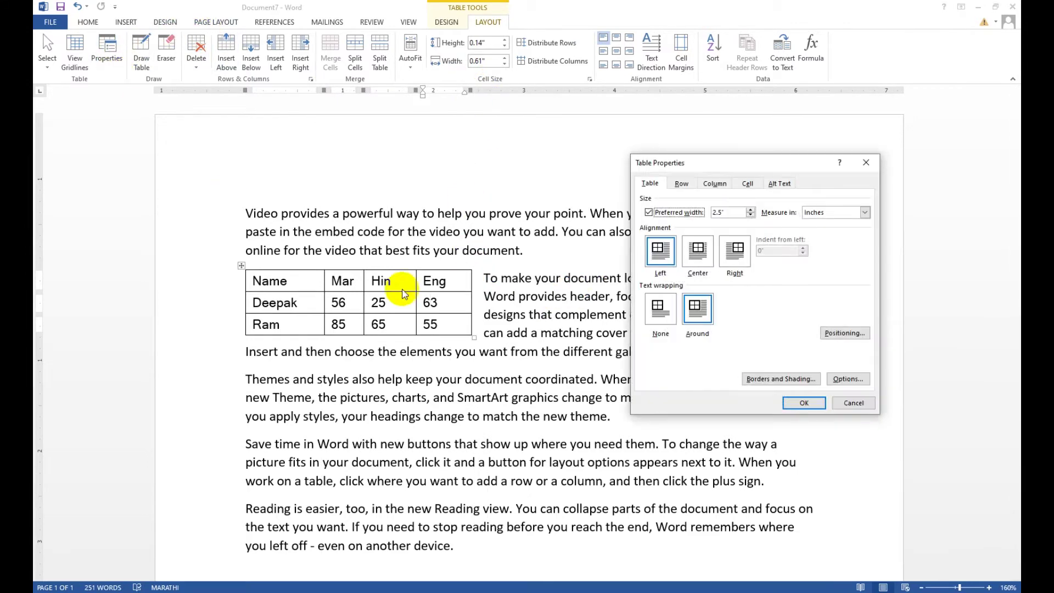
# Try switching text wrapping to None, then undo that change
pyautogui.click(660, 309)
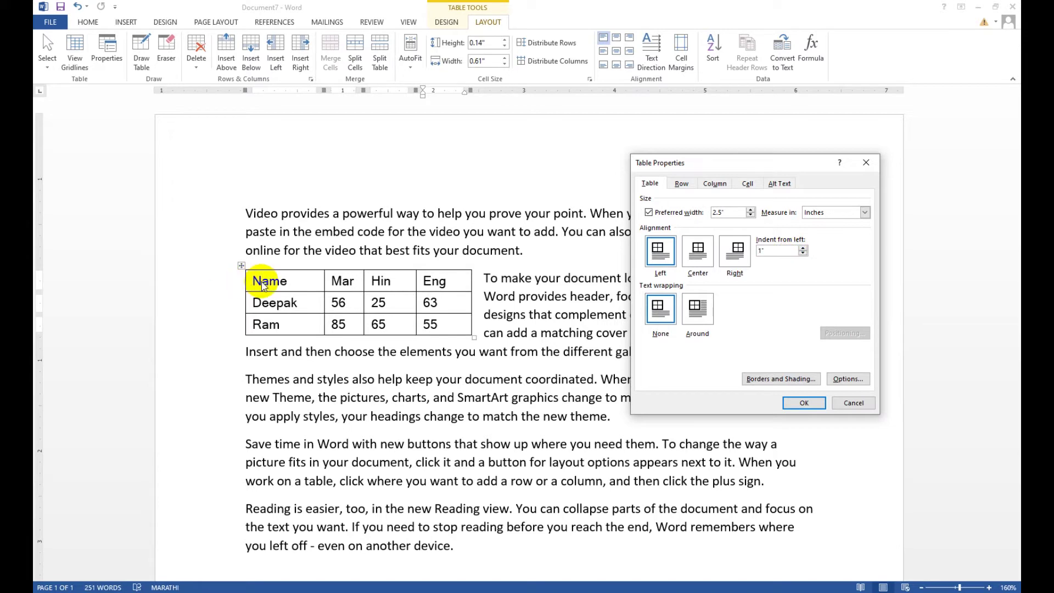
pyautogui.click(802, 403)
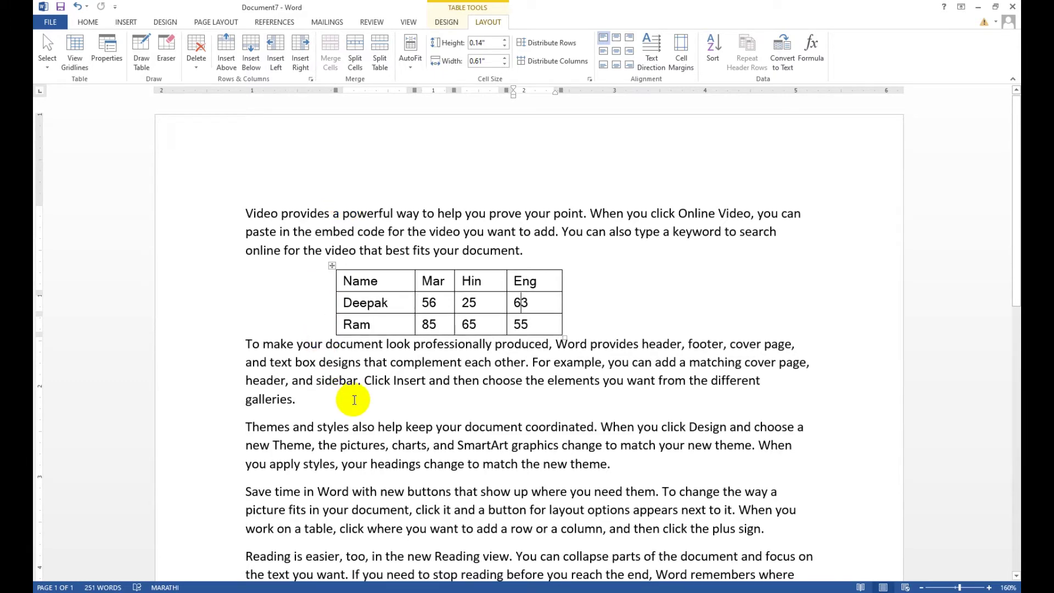
pyautogui.hotkey('ctrl', 'z')
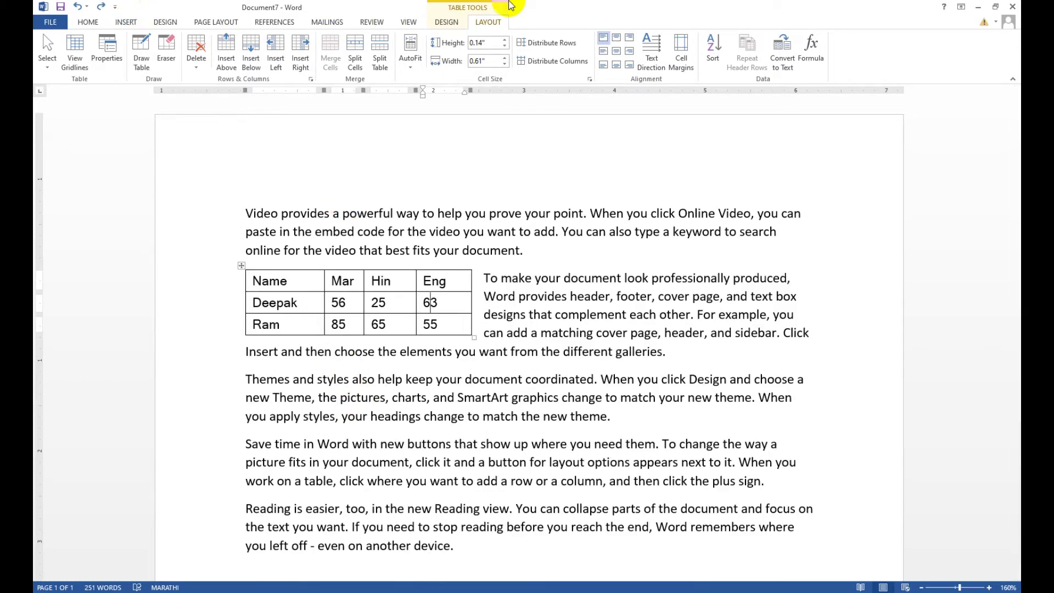
# Align the table Left with text wrapping None, then reopen Table Properties
pyautogui.click(107, 50)
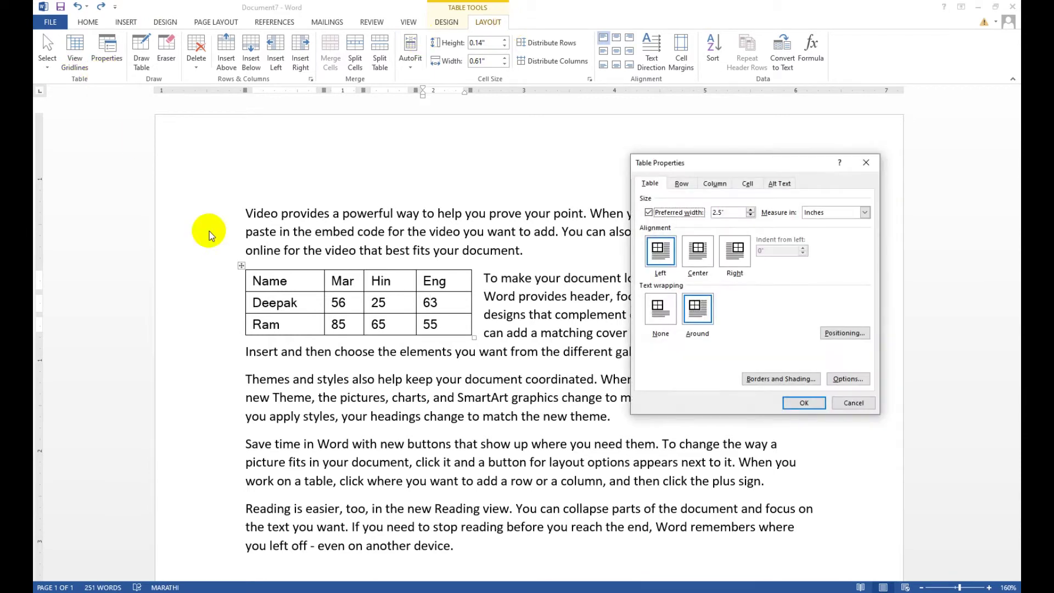
pyautogui.click(699, 250)
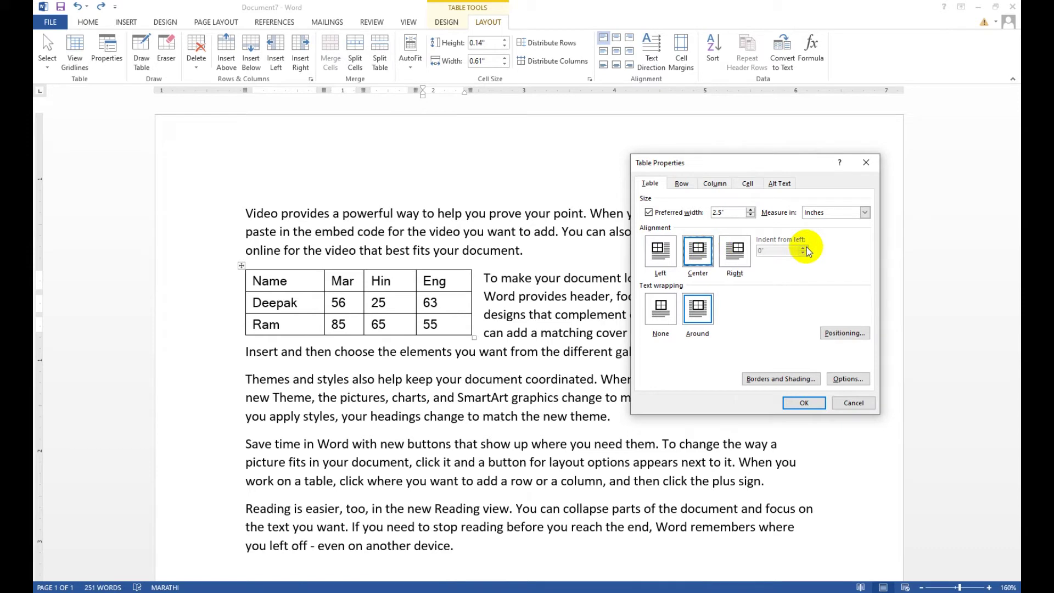
pyautogui.click(660, 256)
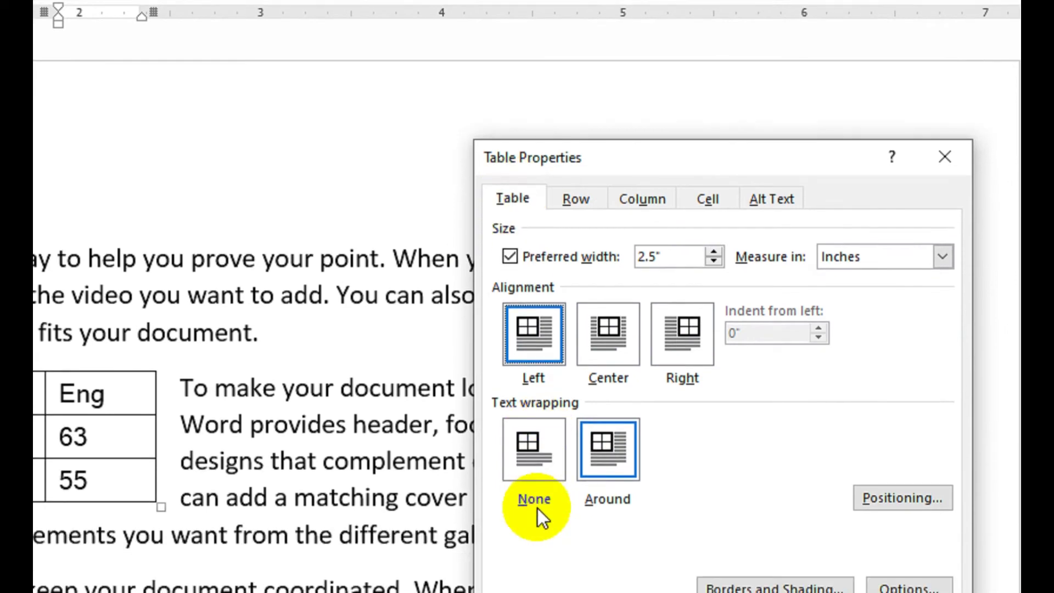
pyautogui.click(534, 515)
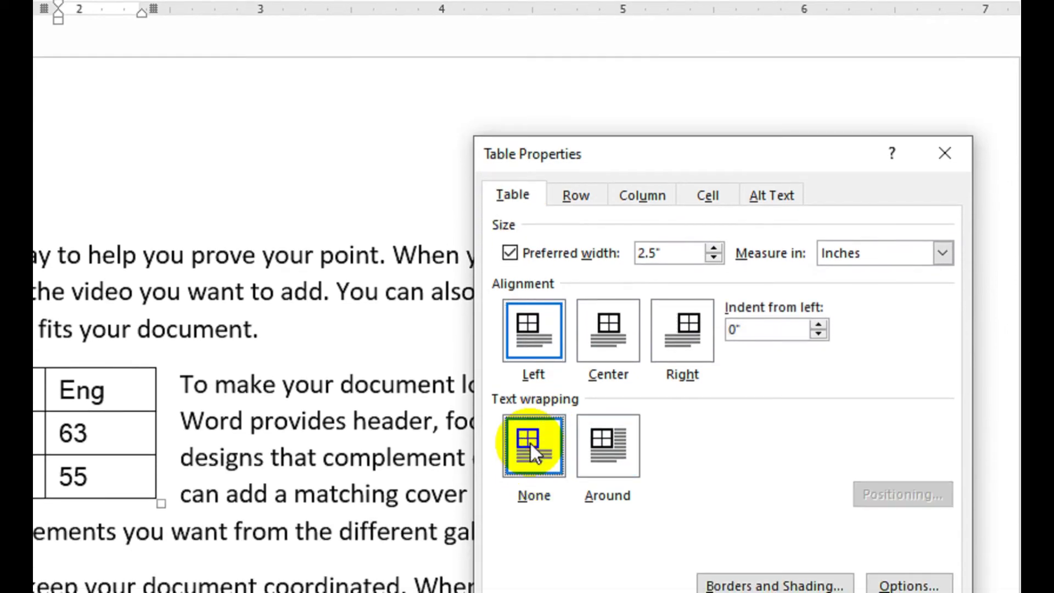
pyautogui.click(789, 466)
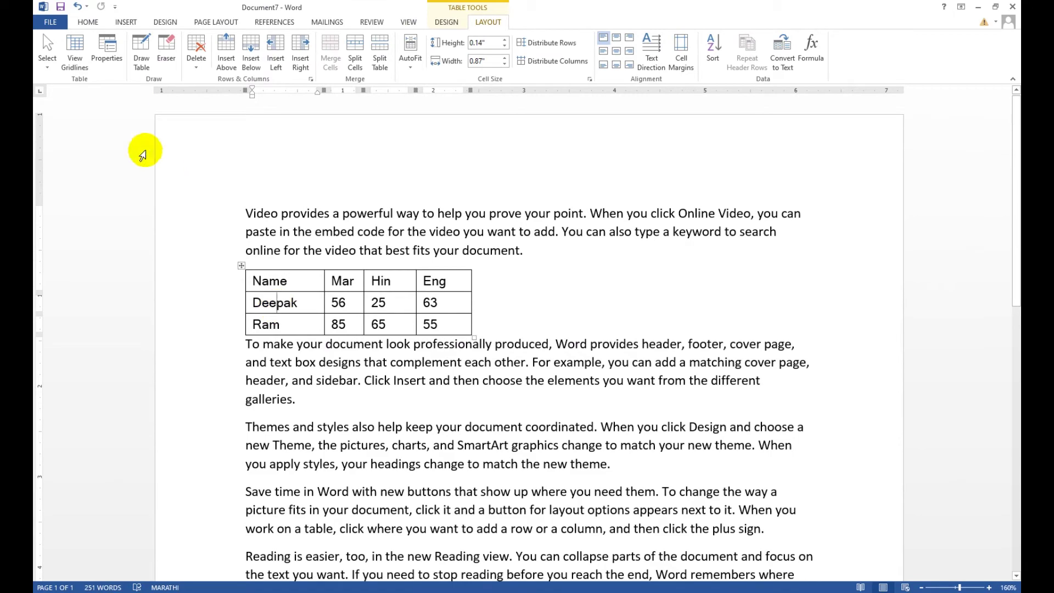
pyautogui.click(105, 52)
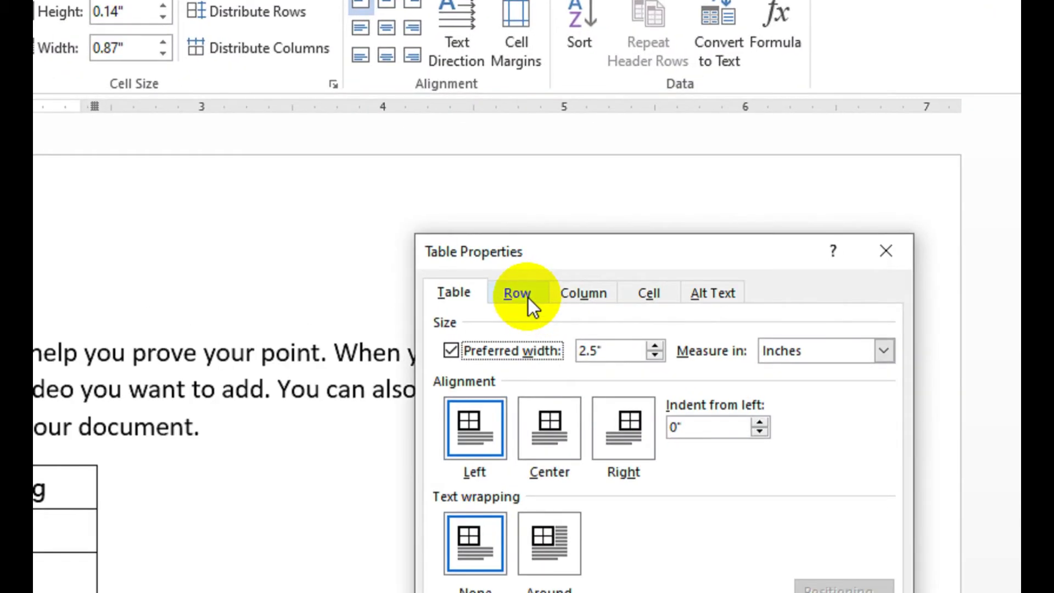
# Try a specified row height of 2 for the Deepak row, then undo it
pyautogui.click(681, 183)
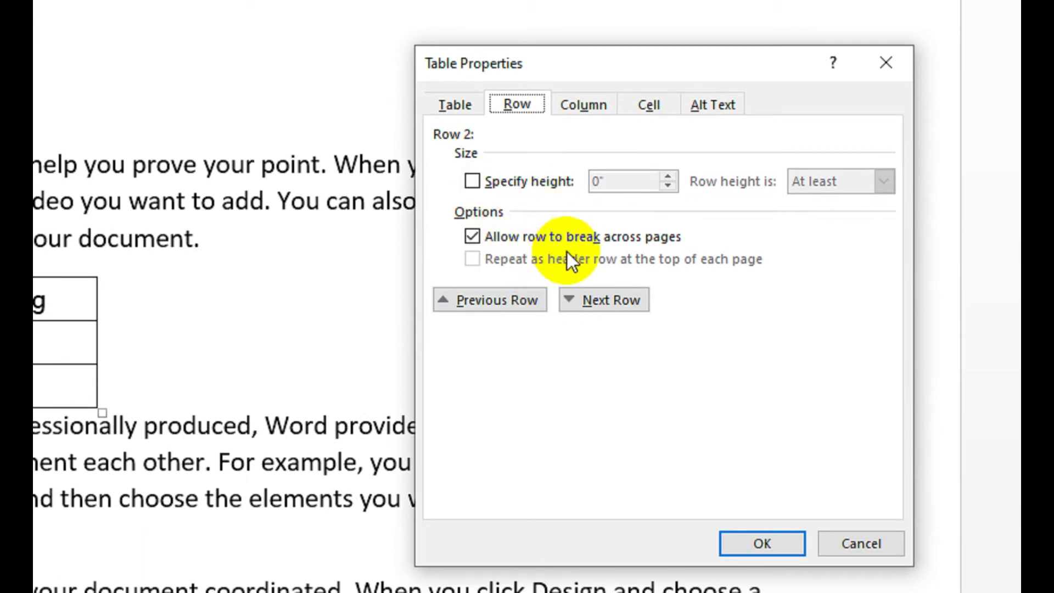
pyautogui.click(526, 187)
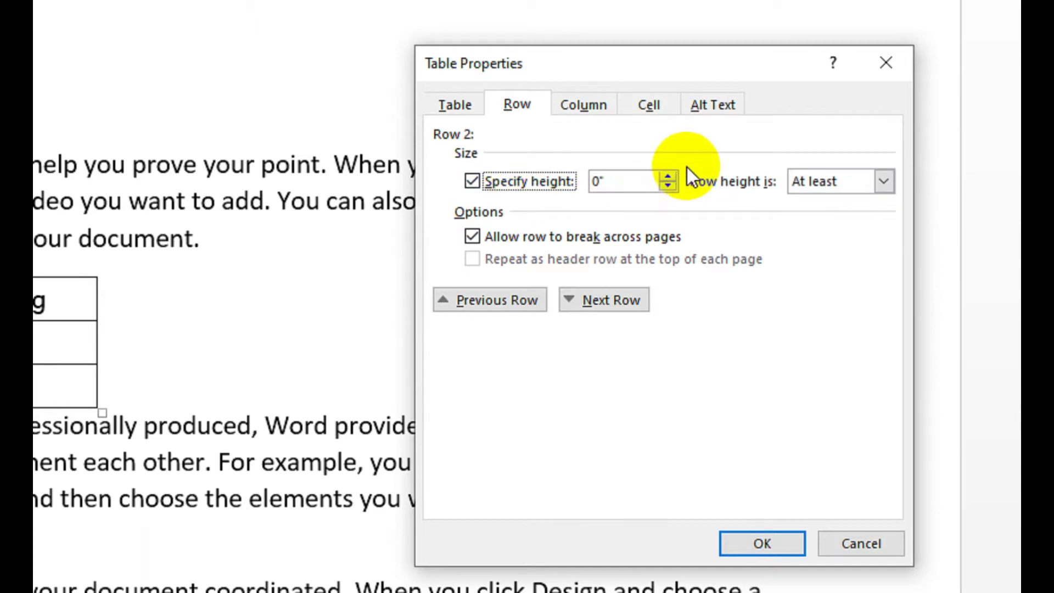
pyautogui.doubleClick(640, 184)
pyautogui.write('2')
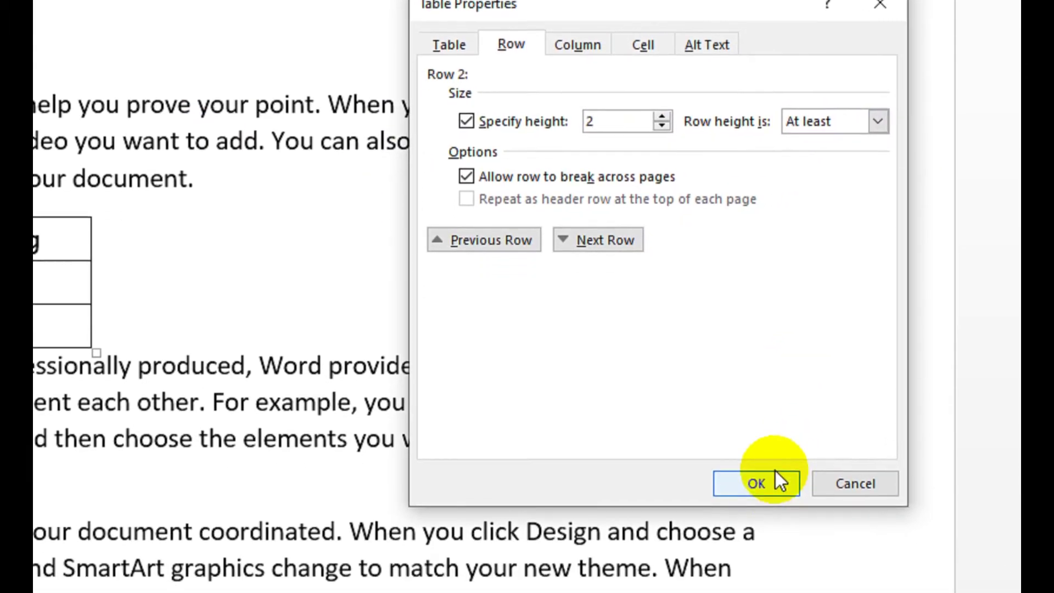
pyautogui.click(791, 544)
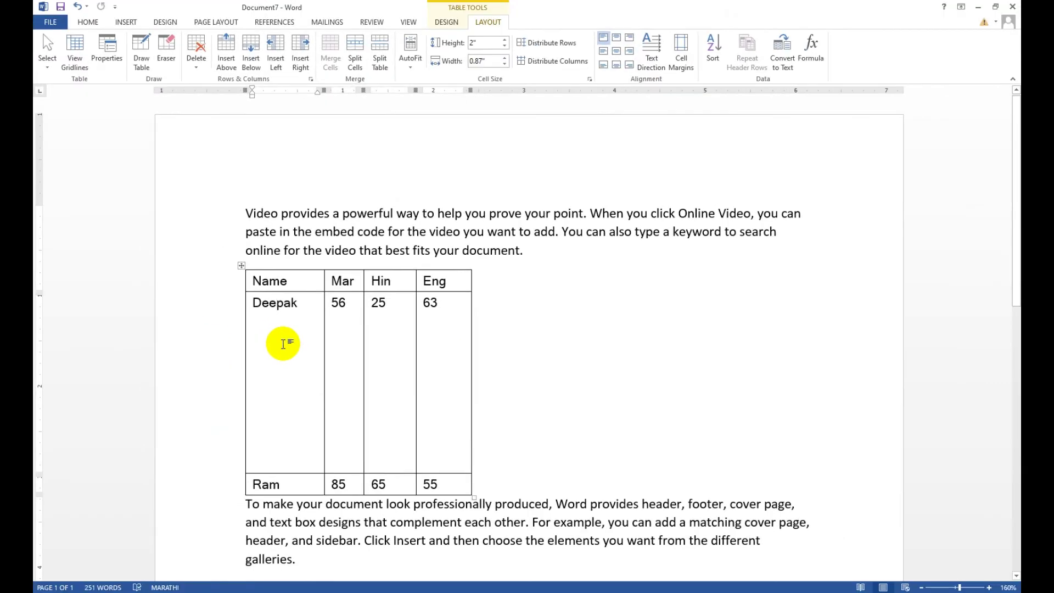
pyautogui.hotkey('ctrl', 'z')
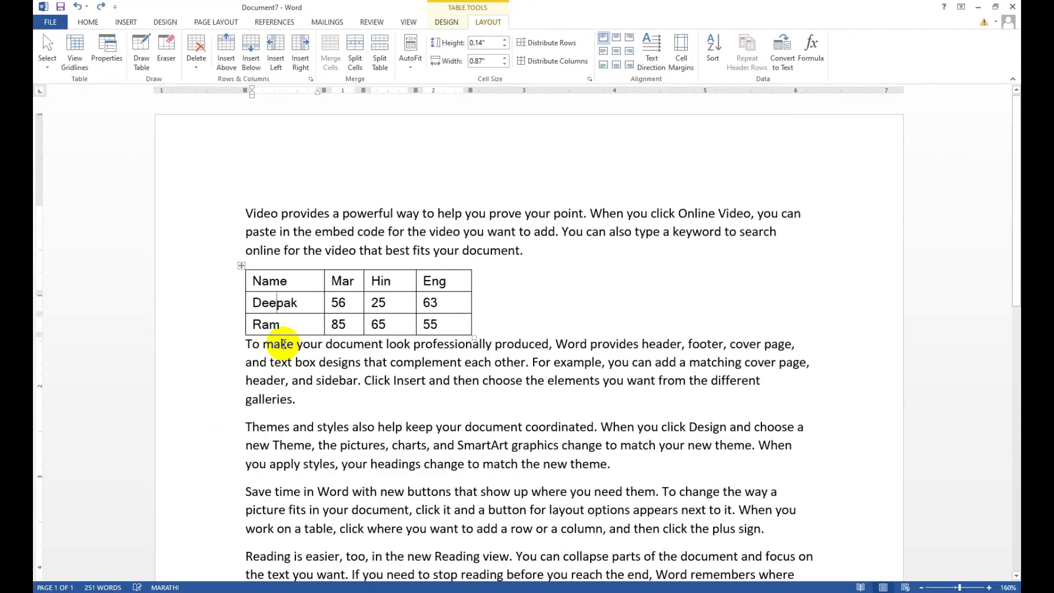
# Drag the Deepak row's bottom border down to make it slightly taller
pyautogui.click(235, 309)
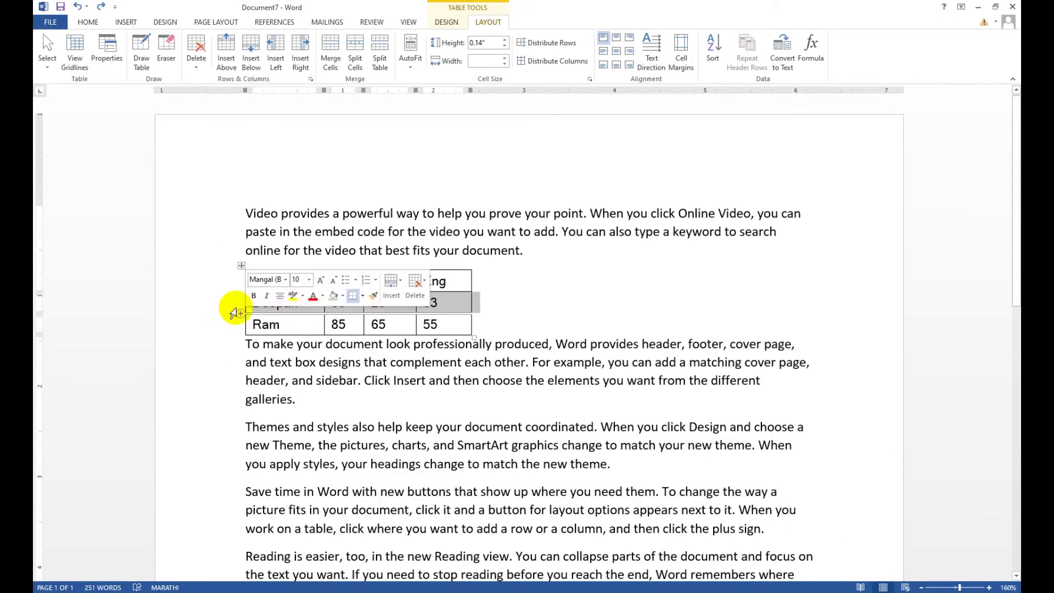
pyautogui.click(290, 308)
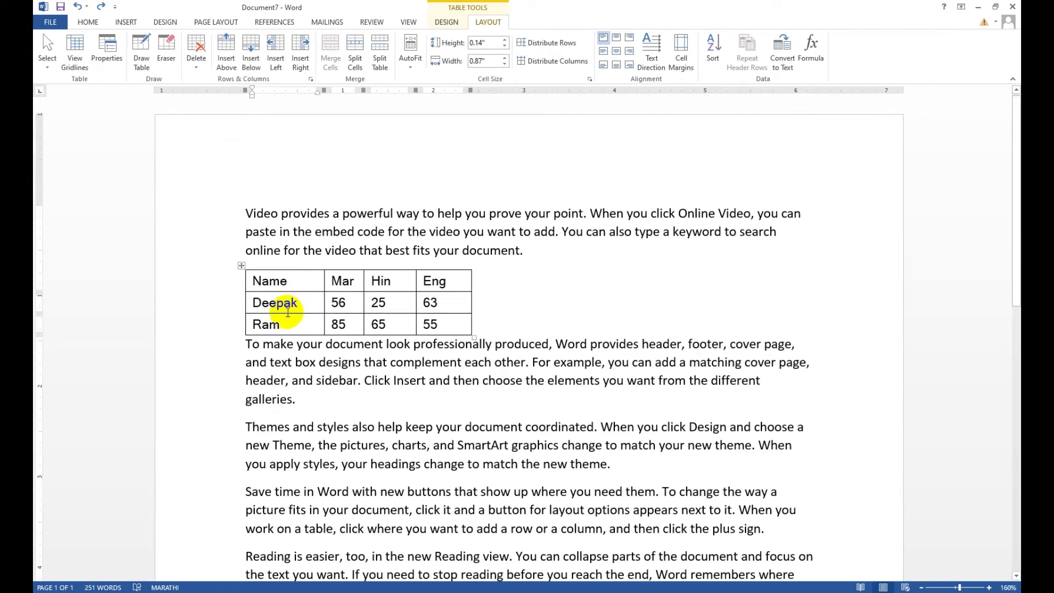
pyautogui.moveTo(291, 314); pyautogui.dragTo(294, 320)
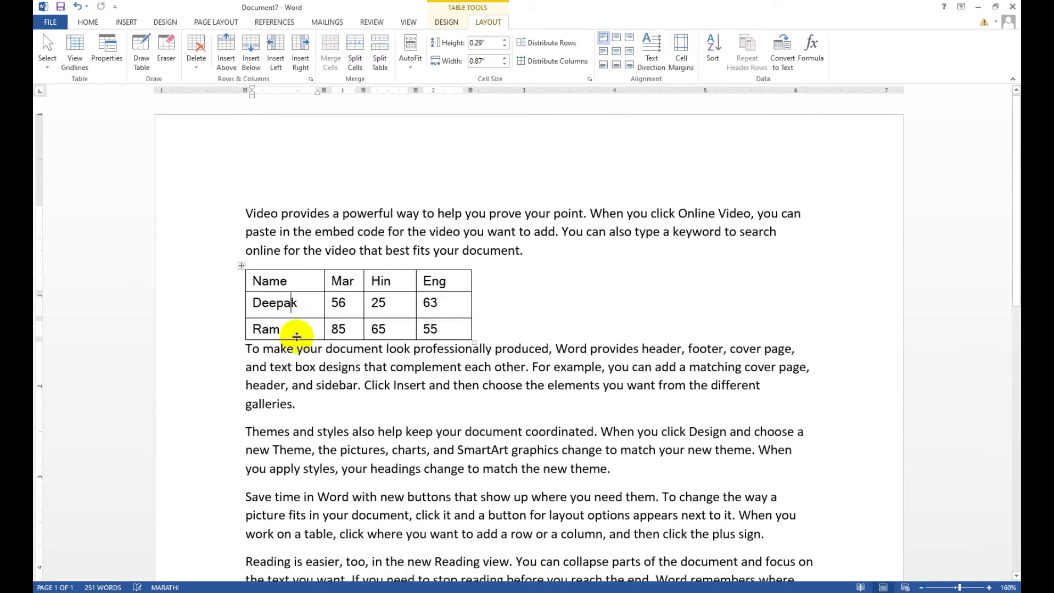
# Try a 1-inch specified height on the Deepak and Ram rows, then undo it
pyautogui.moveTo(295, 346); pyautogui.dragTo(238, 326)
pyautogui.click(271, 331)
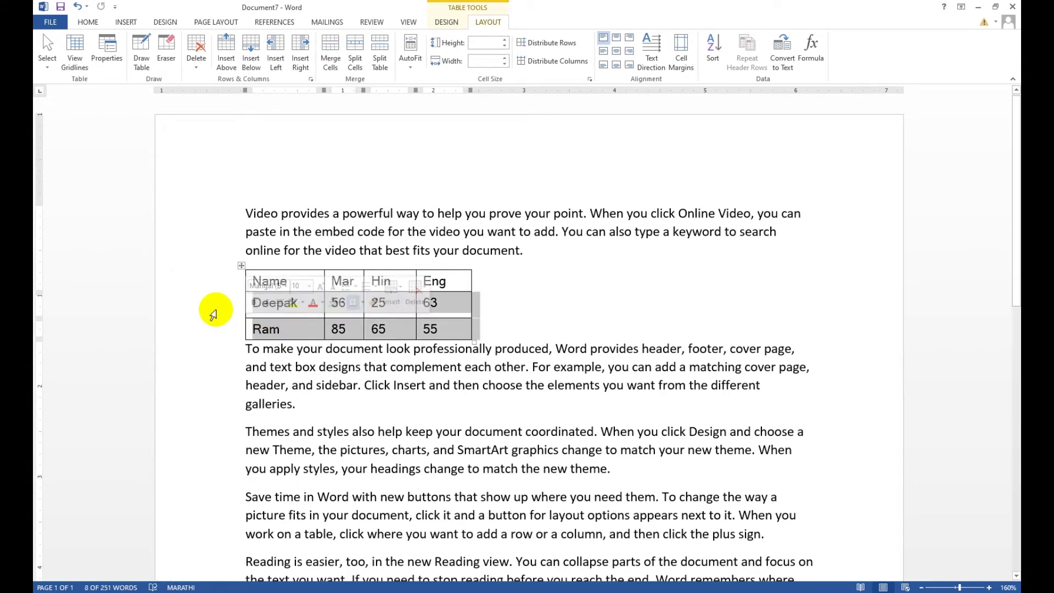
pyautogui.click(106, 55)
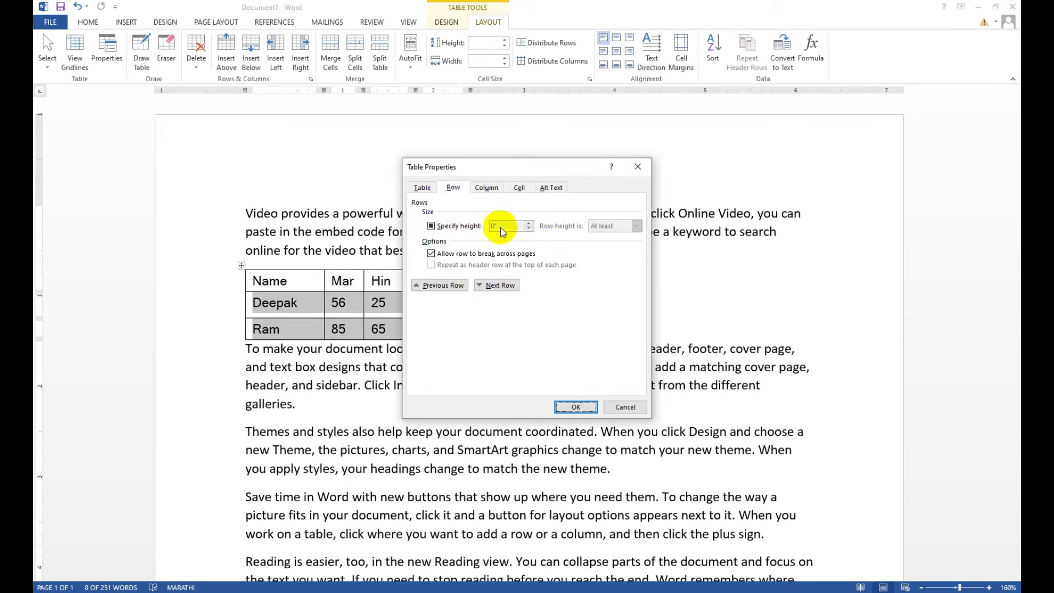
pyautogui.click(438, 229)
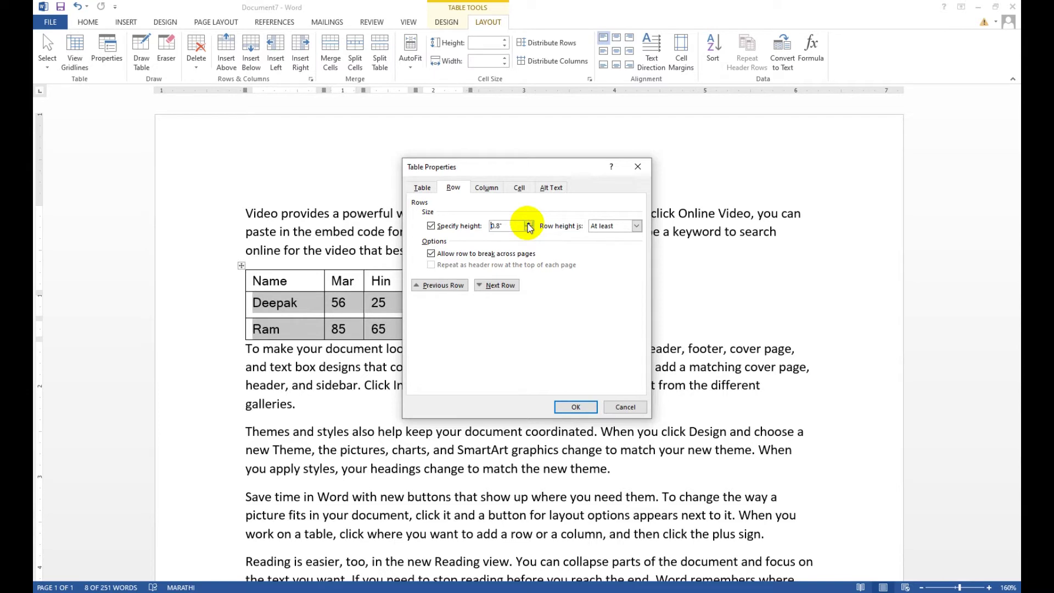
pyautogui.click(571, 407)
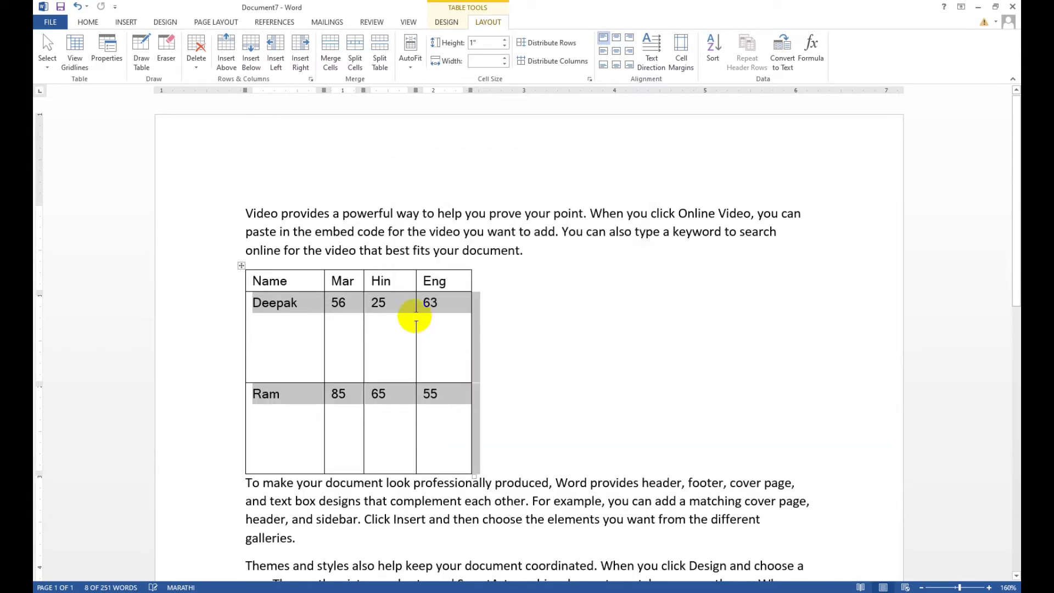
pyautogui.click(398, 340)
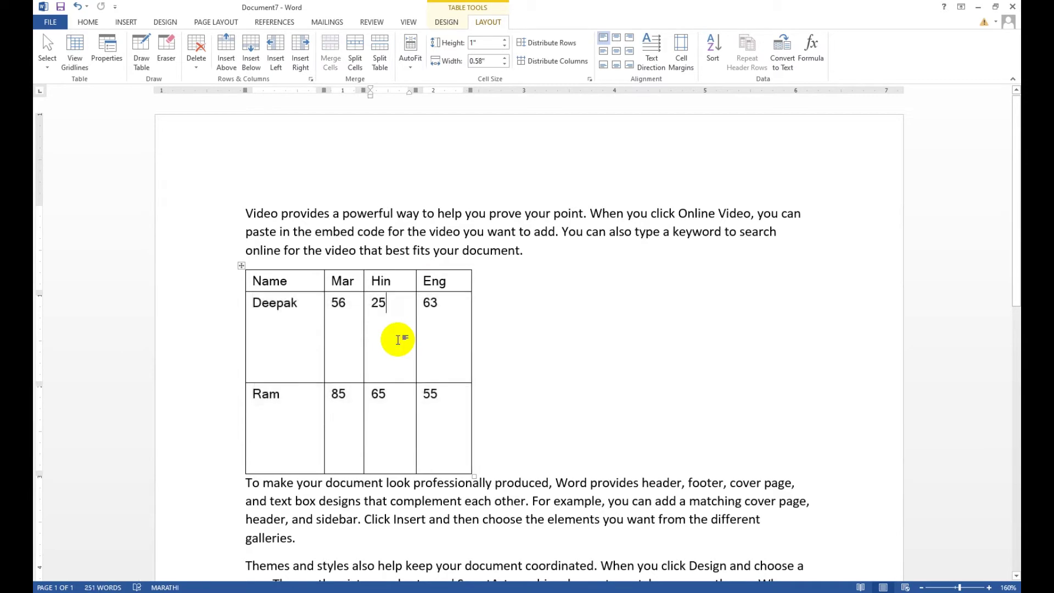
pyautogui.hotkey('ctrl', 'z')
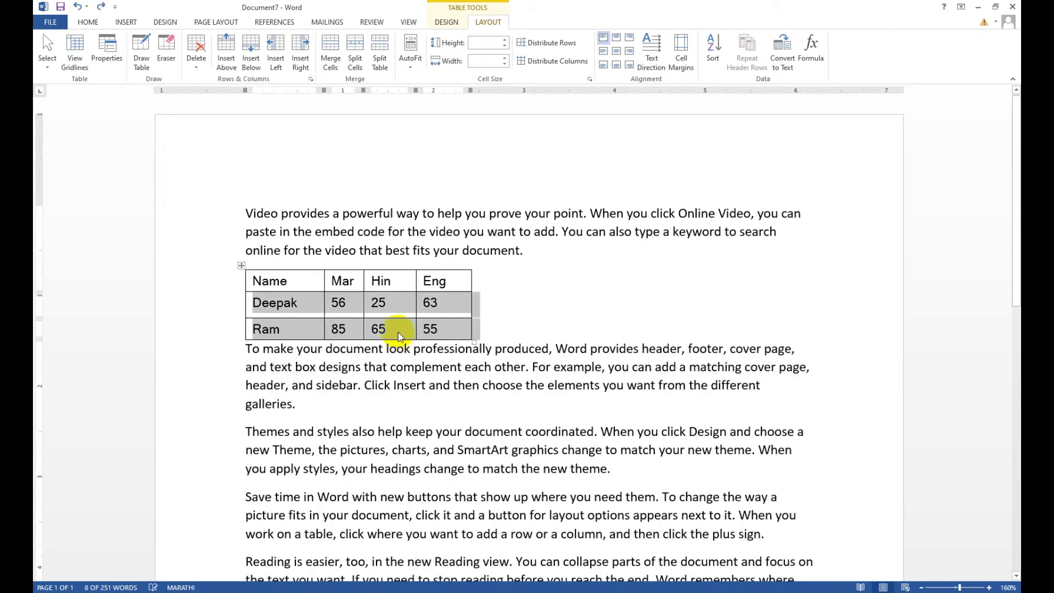
pyautogui.moveTo(404, 310); pyautogui.dragTo(406, 314)
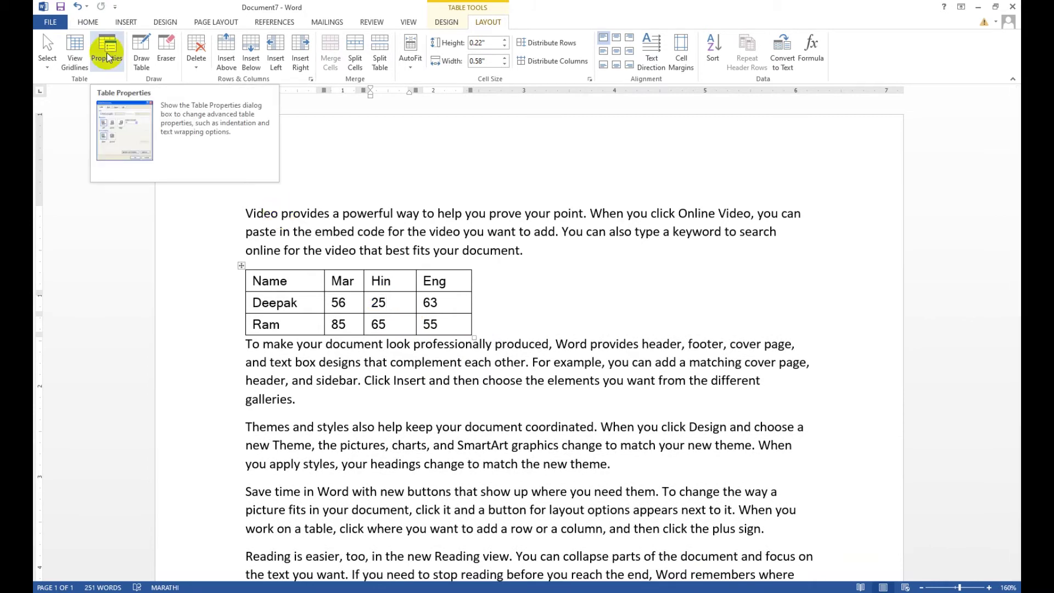
# Give the Mar and Hin columns an equal preferred width in inches
pyautogui.moveTo(343, 266); pyautogui.dragTo(385, 313)
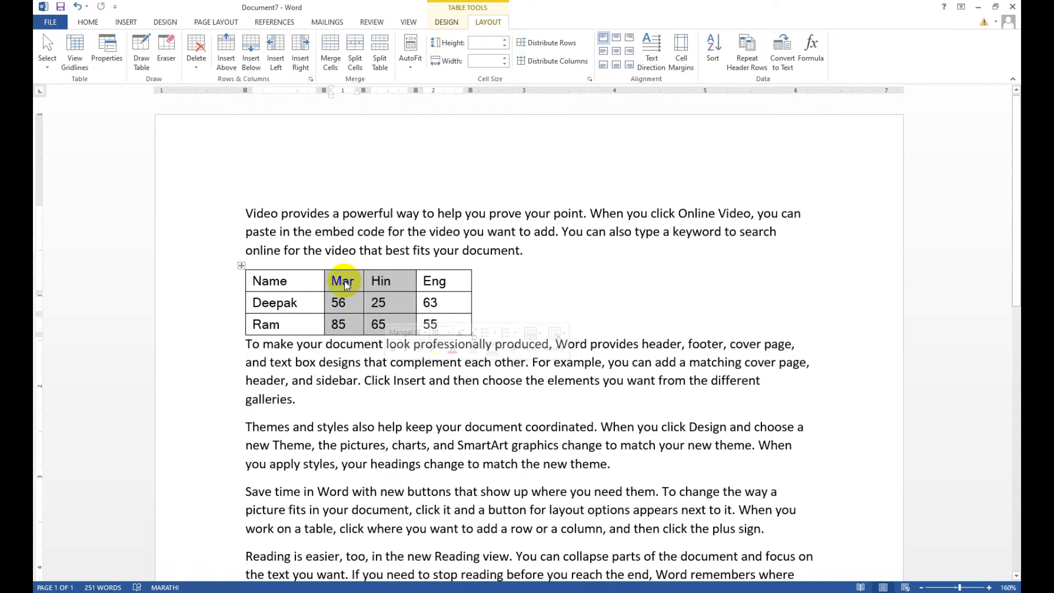
pyautogui.moveTo(342, 279); pyautogui.dragTo(382, 335)
pyautogui.click(106, 55)
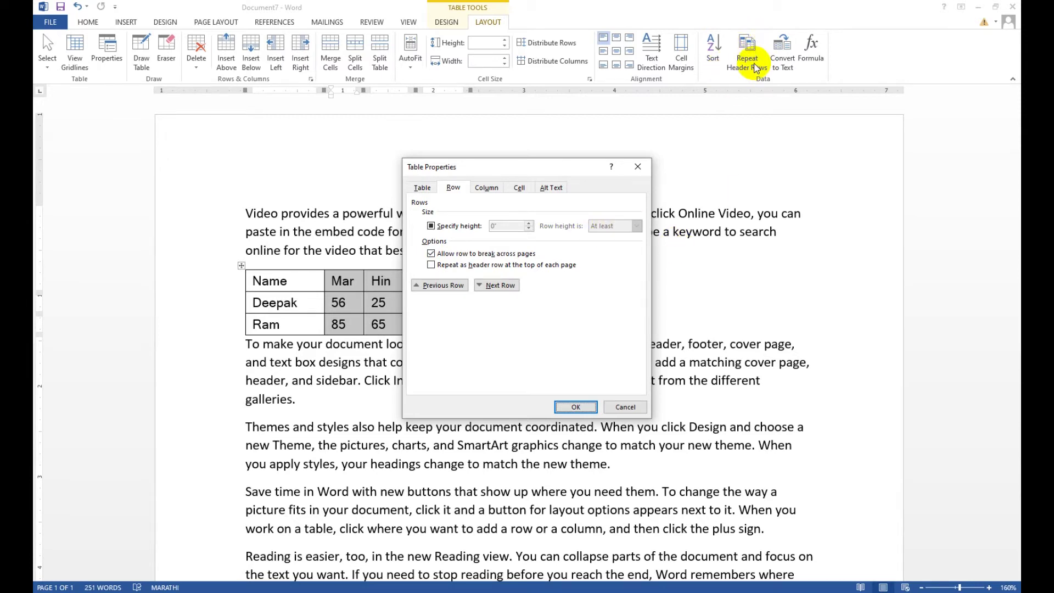
pyautogui.click(477, 187)
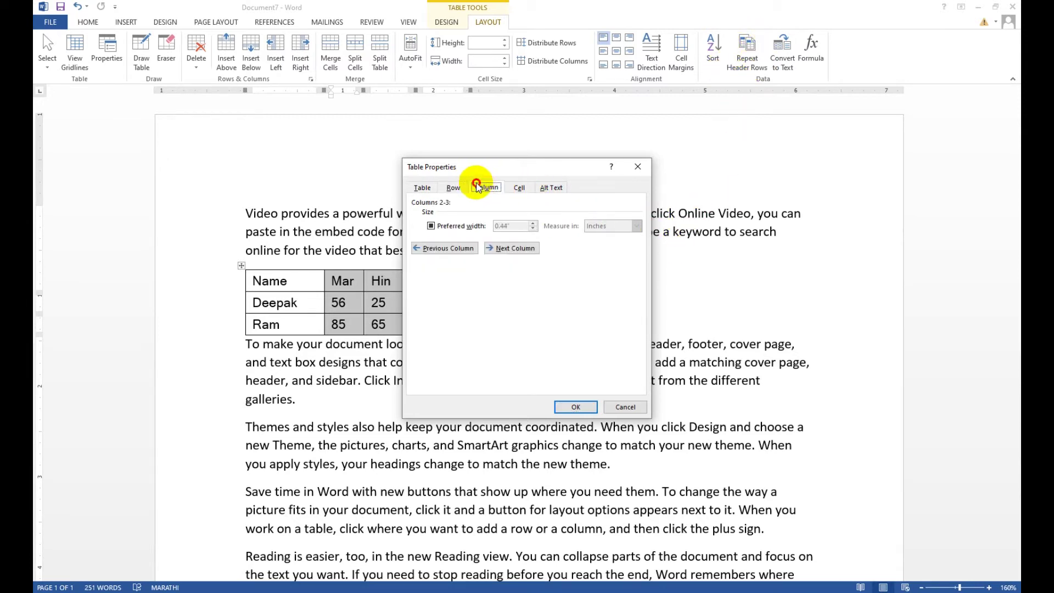
pyautogui.click(472, 227)
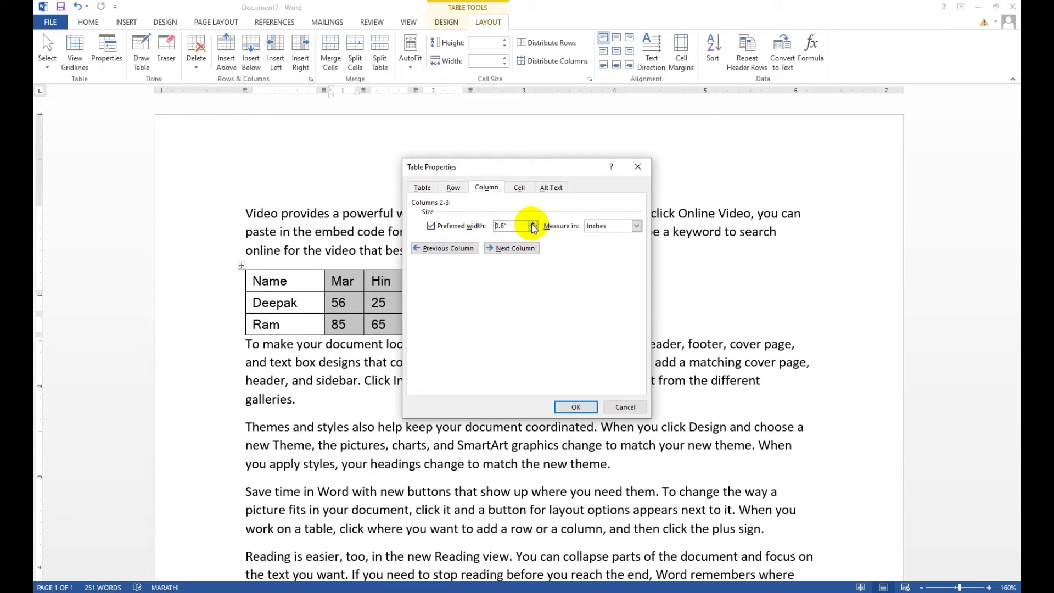
pyautogui.click(614, 230)
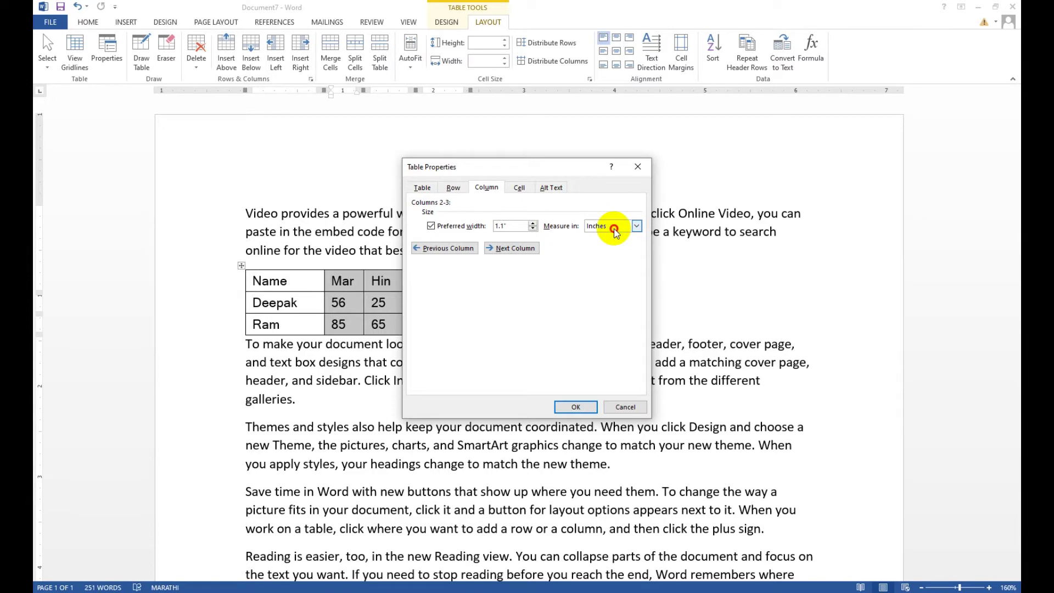
pyautogui.click(614, 229)
pyautogui.click(532, 229)
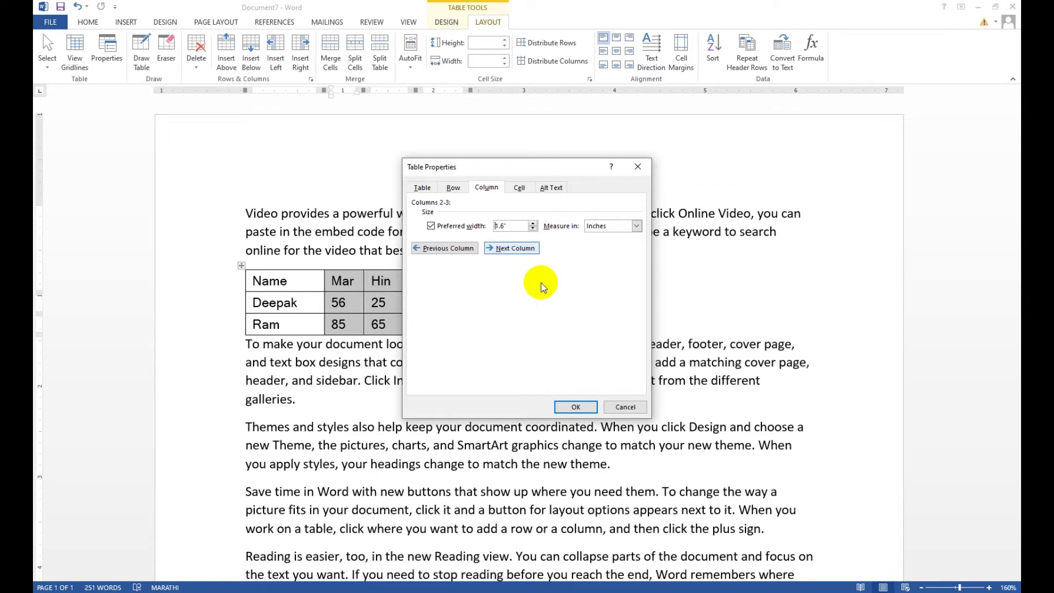
pyautogui.click(574, 406)
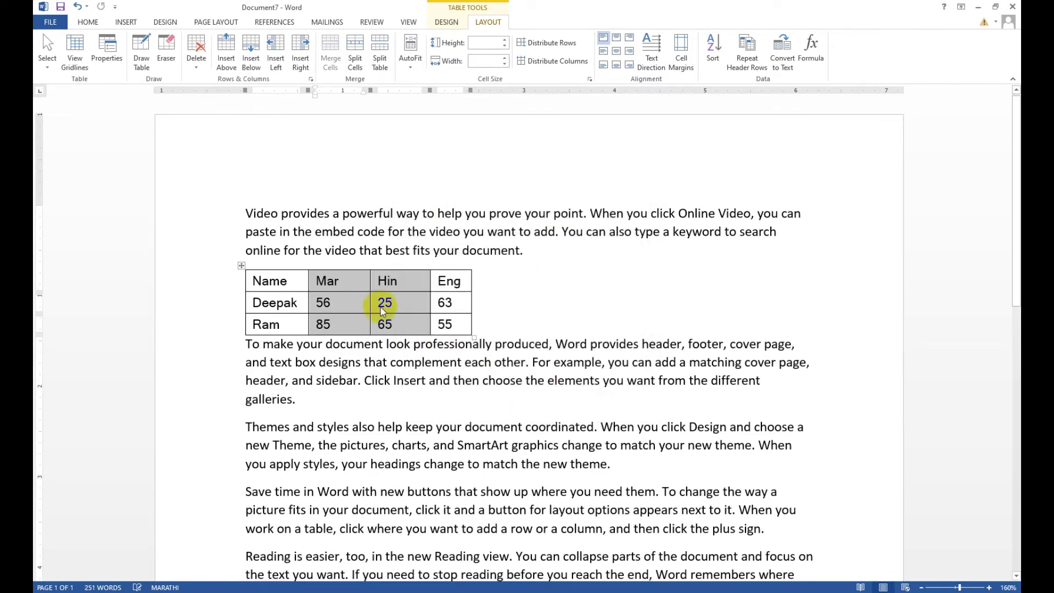
pyautogui.click(344, 287)
# Fine-tune the Mar and Hin column widths and add a blank line above the table
pyautogui.moveTo(370, 281)
pyautogui.mouseDown()
pyautogui.moveTo(355, 285)
pyautogui.moveTo(375, 283)
pyautogui.mouseUp()
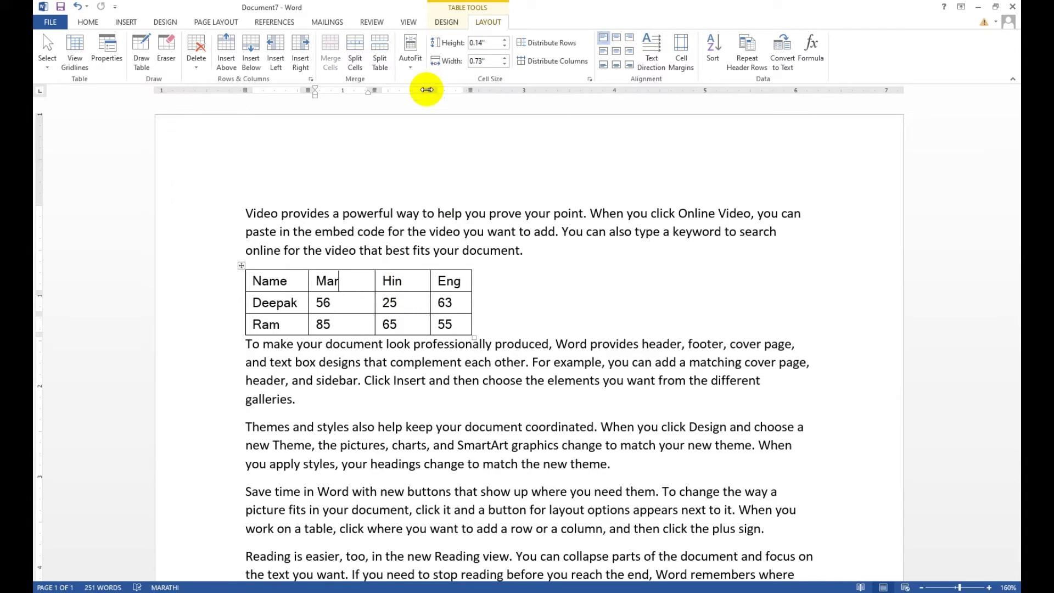
pyautogui.moveTo(426, 91); pyautogui.dragTo(498, 104)
pyautogui.click(570, 260)
pyautogui.press('Return')
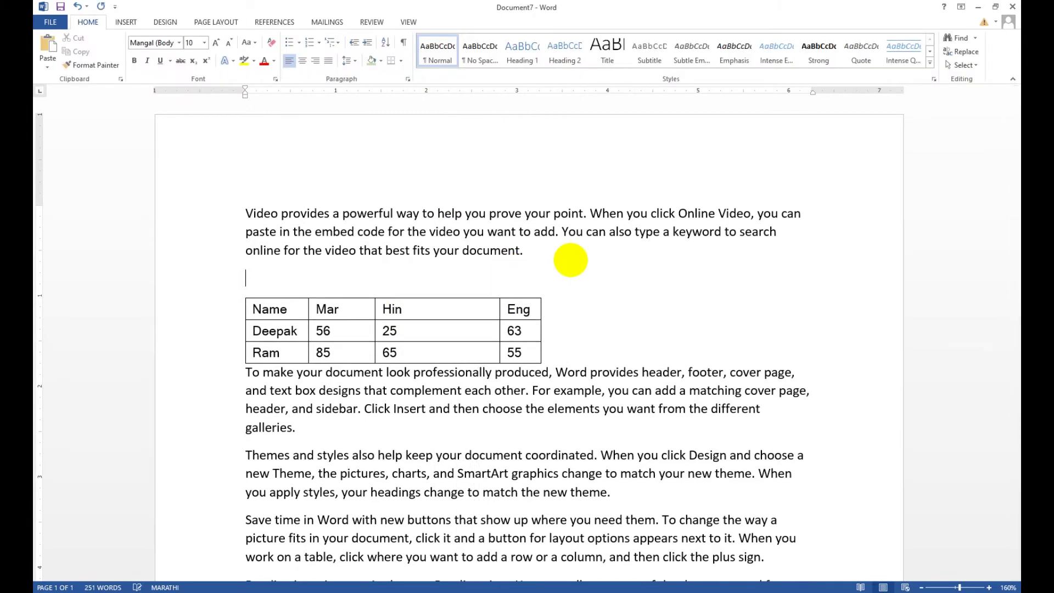
# Add blank lines below the table, undoing the accidental extra row
pyautogui.click(602, 345)
pyautogui.press('Return')
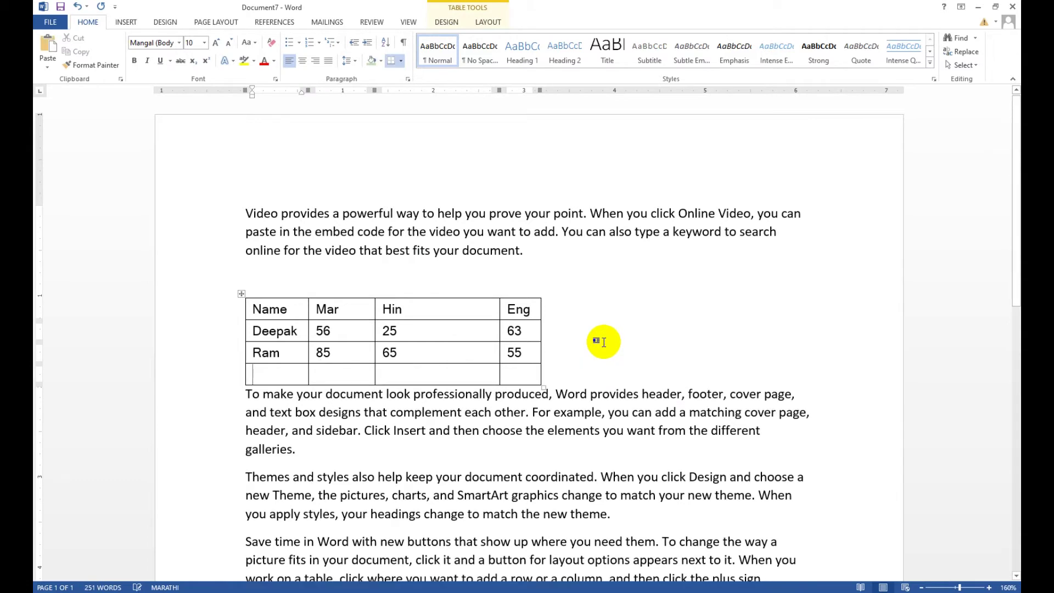
pyautogui.hotkey('ctrl', 'z')
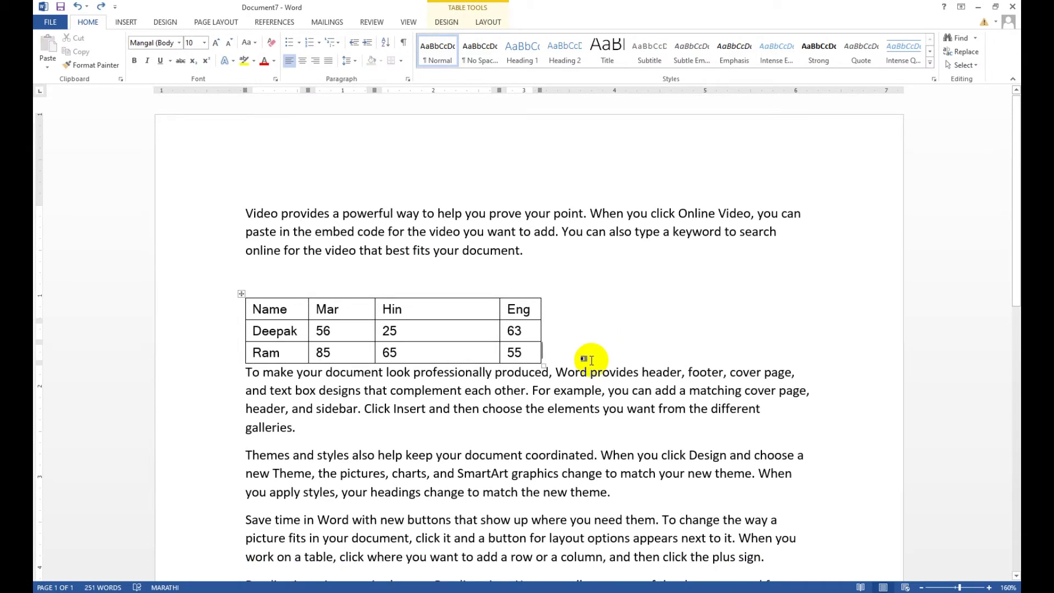
pyautogui.click(250, 372)
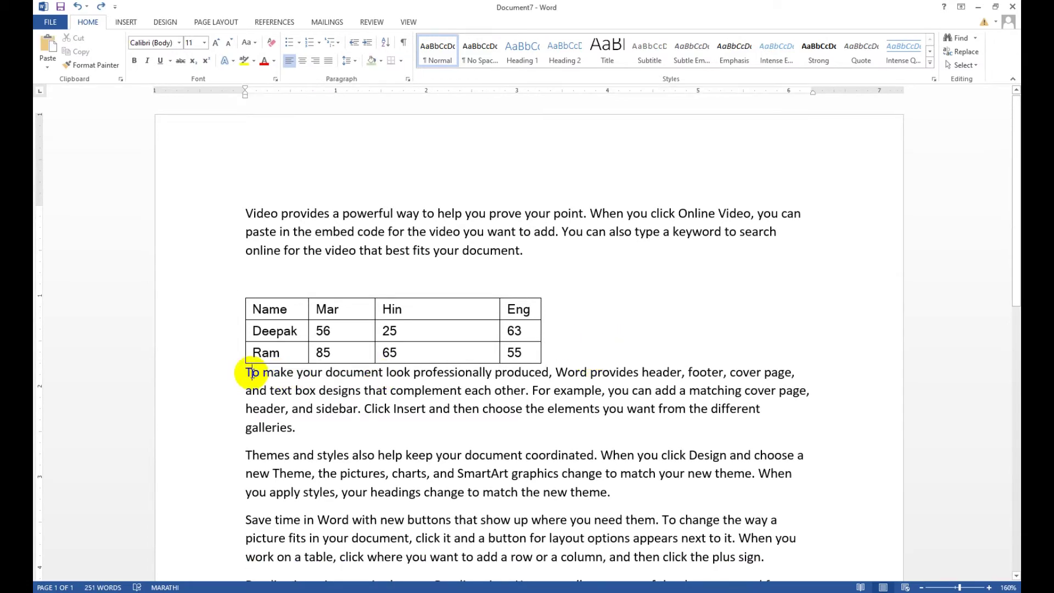
pyautogui.press('Return')
pyautogui.press('Return')
pyautogui.click(403, 330)
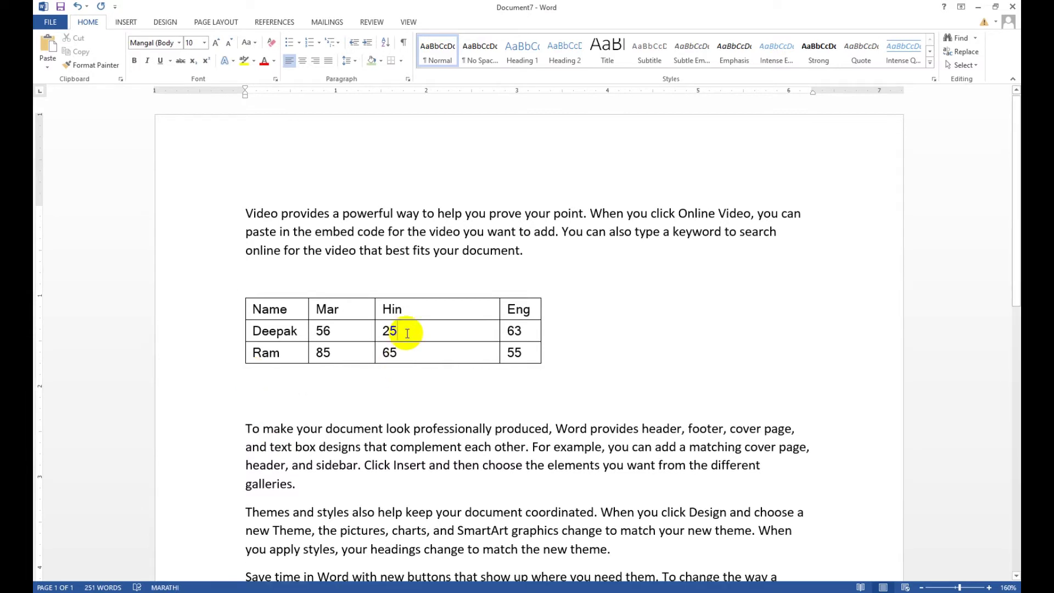
pyautogui.click(501, 23)
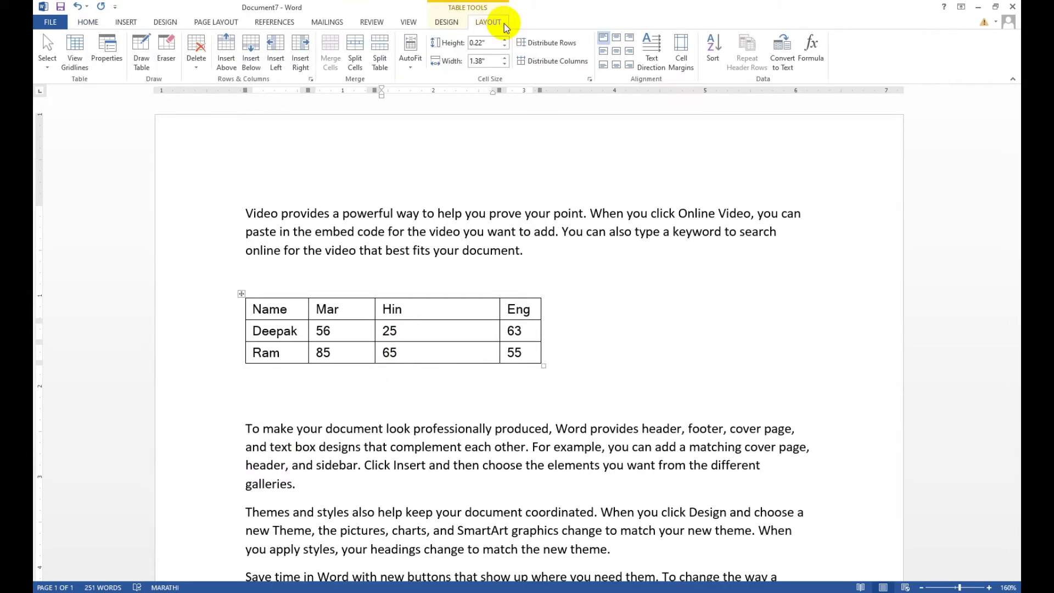
# Drag the Deepak row's bottom border down to make it 0.47" tall
pyautogui.click(109, 65)
pyautogui.click(518, 188)
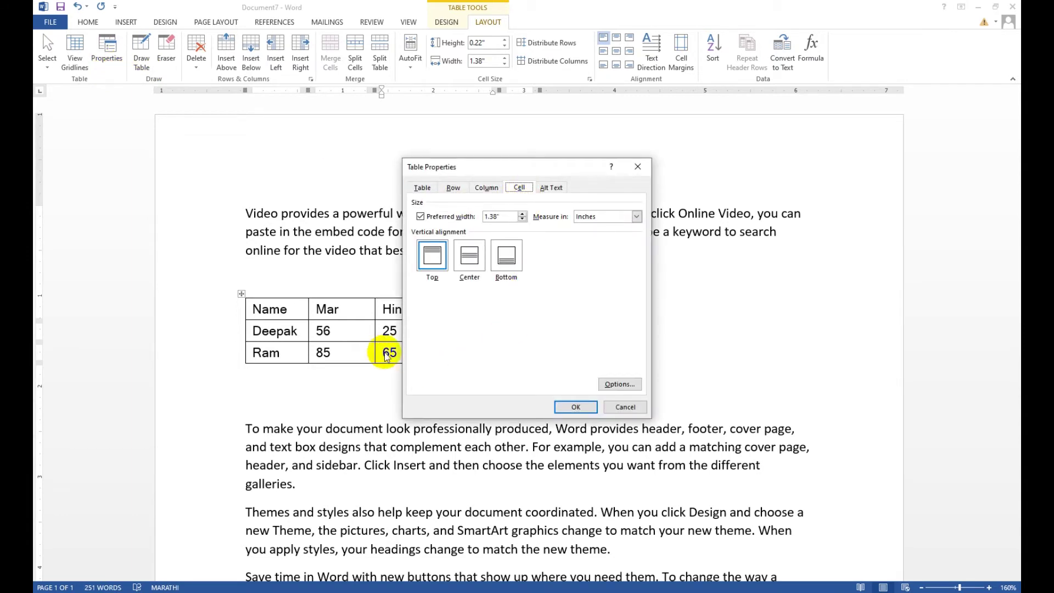
pyautogui.click(625, 407)
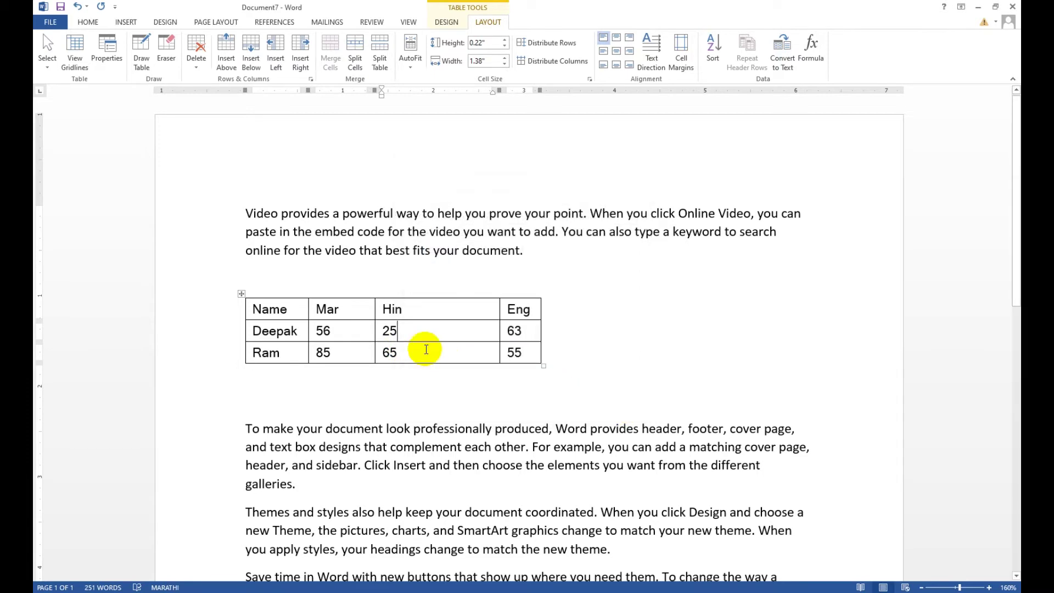
pyautogui.click(414, 340)
pyautogui.moveTo(413, 342); pyautogui.dragTo(414, 364)
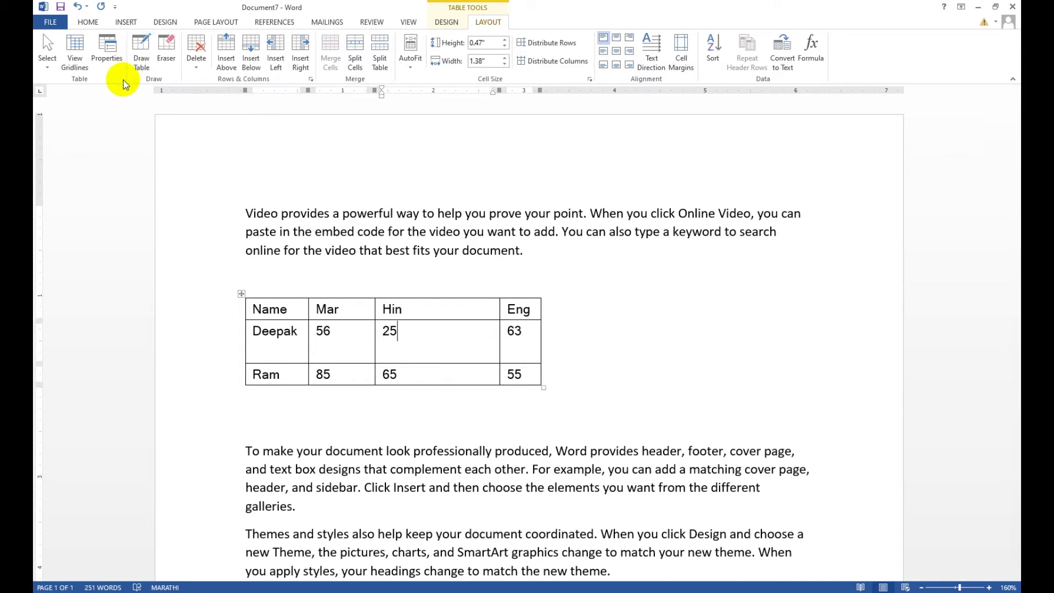
# Vertically centre the 25 in the Deepak row's Hin cell
pyautogui.click(108, 73)
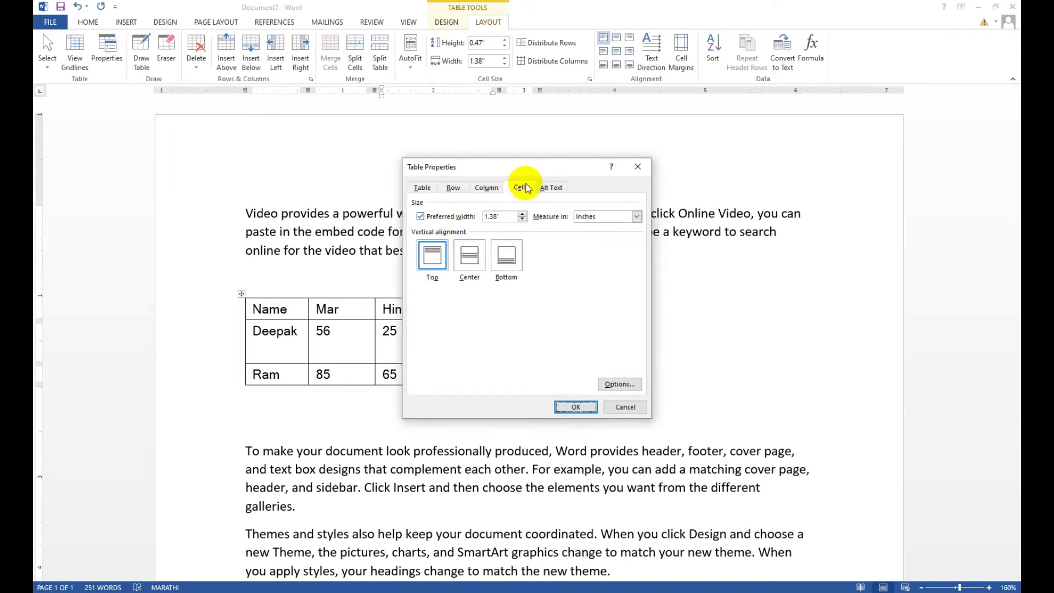
pyautogui.moveTo(478, 165); pyautogui.dragTo(658, 159)
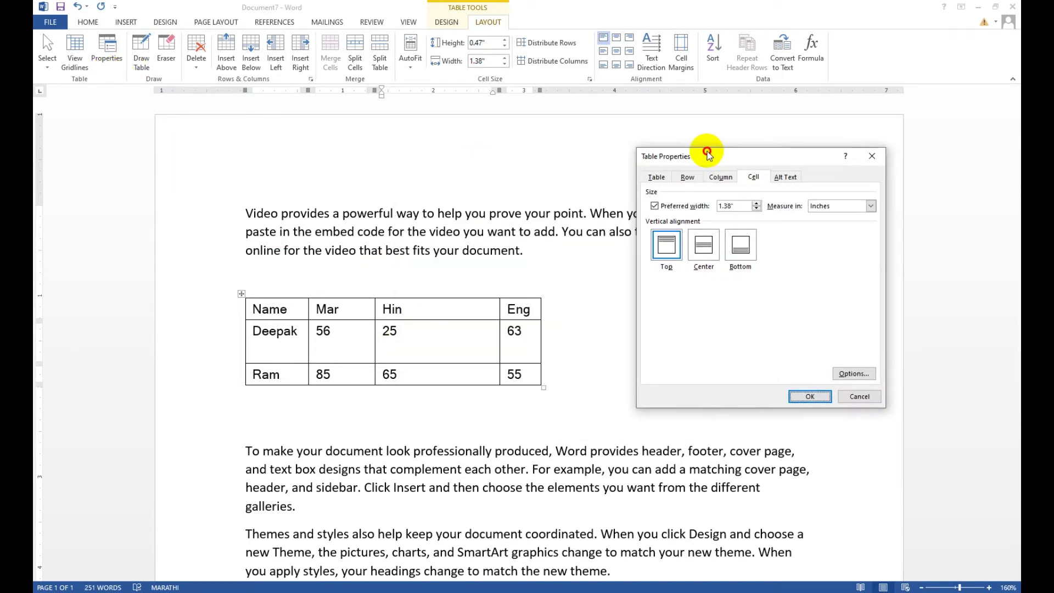
pyautogui.click(400, 333)
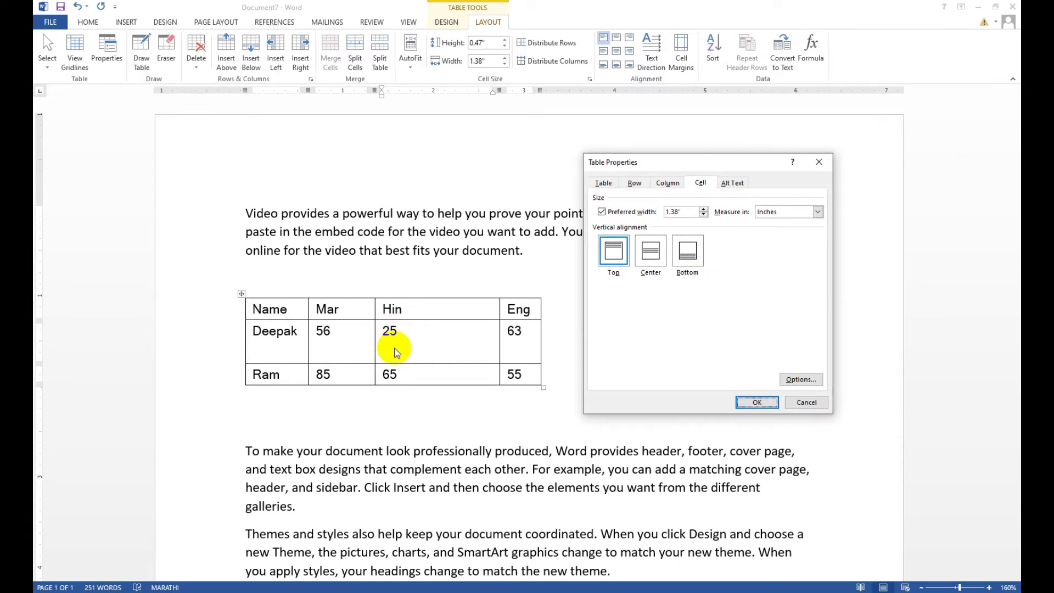
pyautogui.click(651, 251)
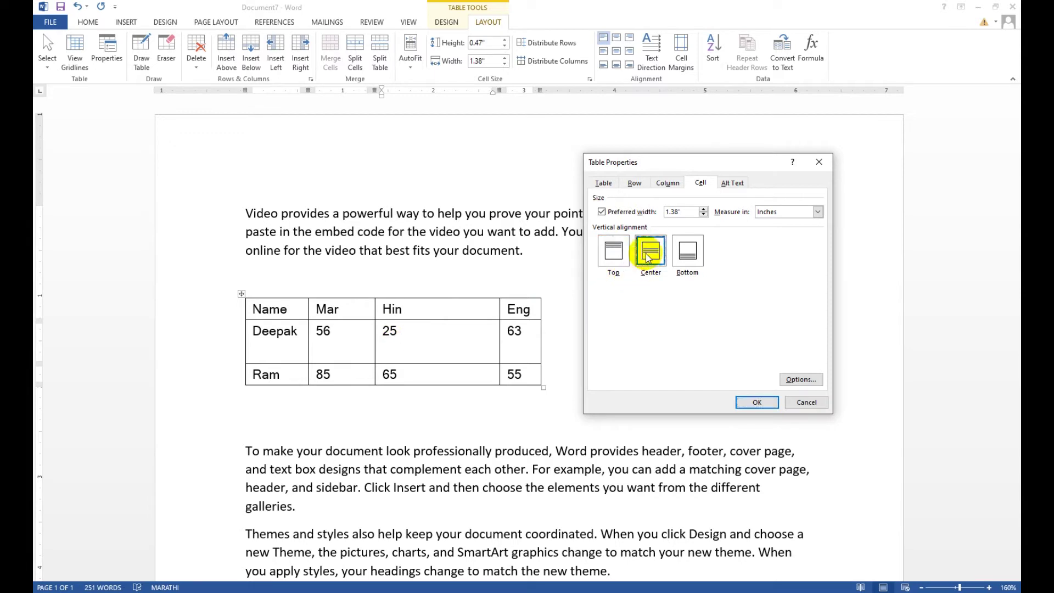
pyautogui.click(758, 404)
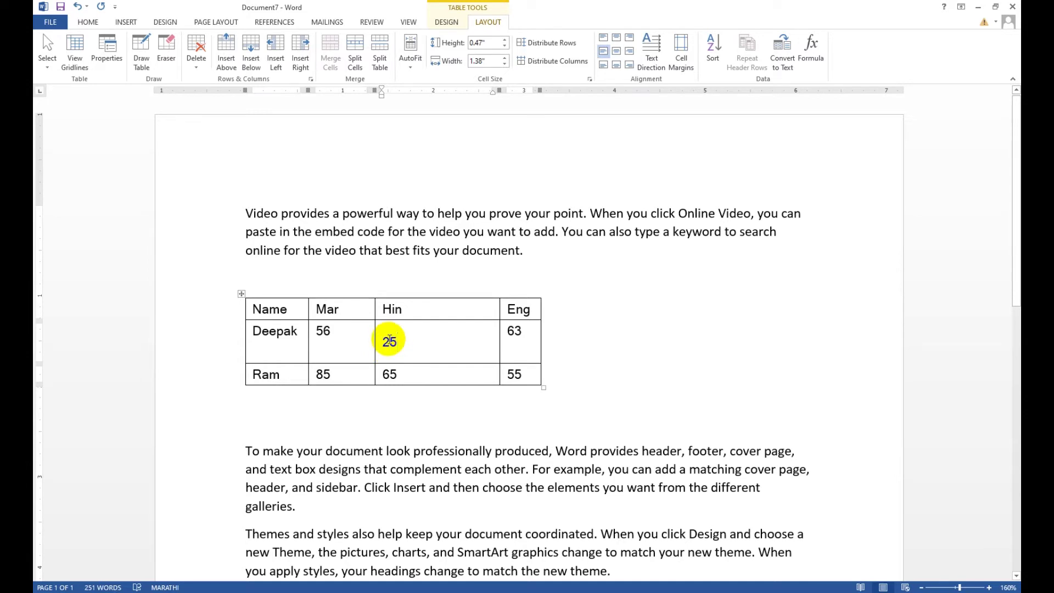
# Set Deepak's Hin cell (25) to bottom vertical alignment in Table Properties
pyautogui.click(101, 62)
pyautogui.click(505, 274)
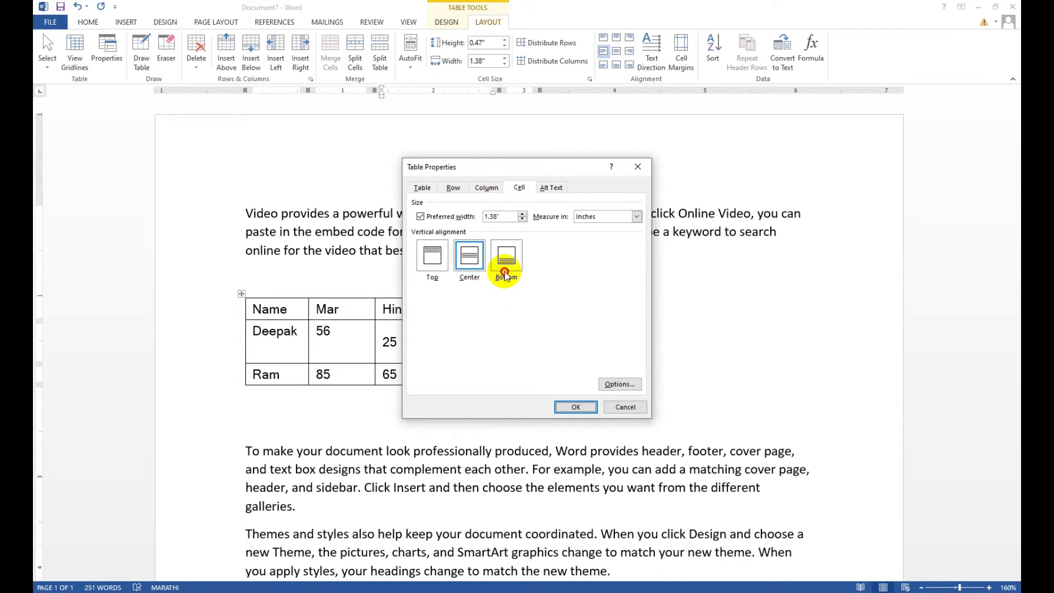
pyautogui.click(503, 259)
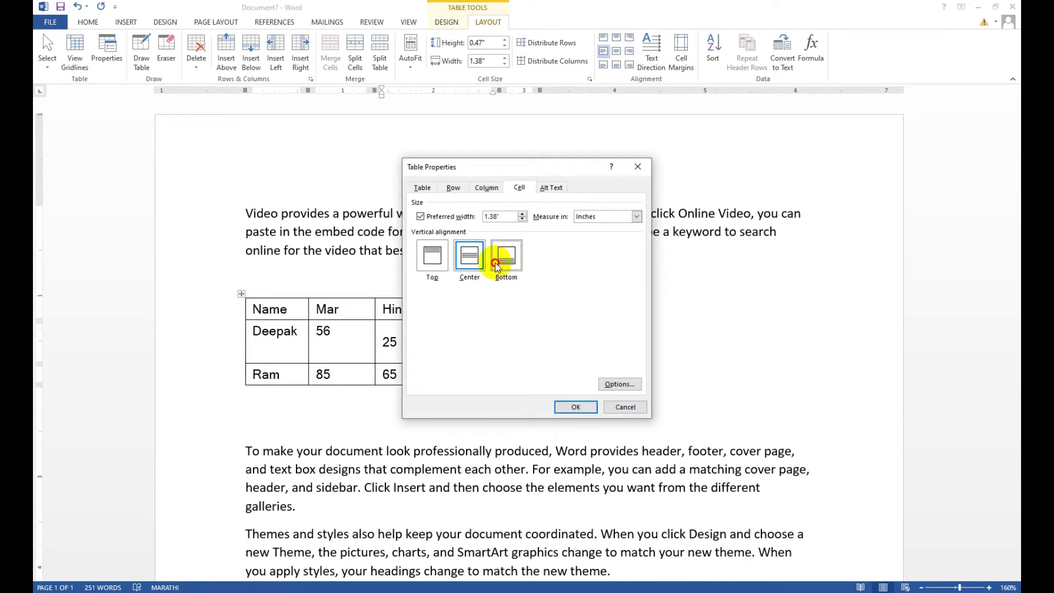
pyautogui.click(576, 409)
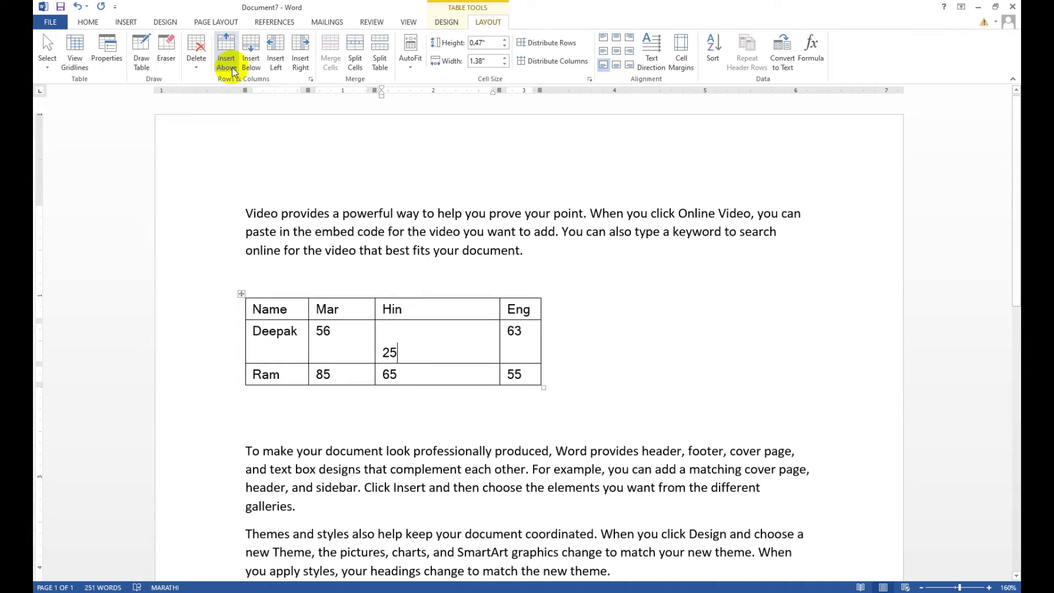
# Review the Table, Row and Column tabs of Table Properties without changing anything
pyautogui.click(109, 52)
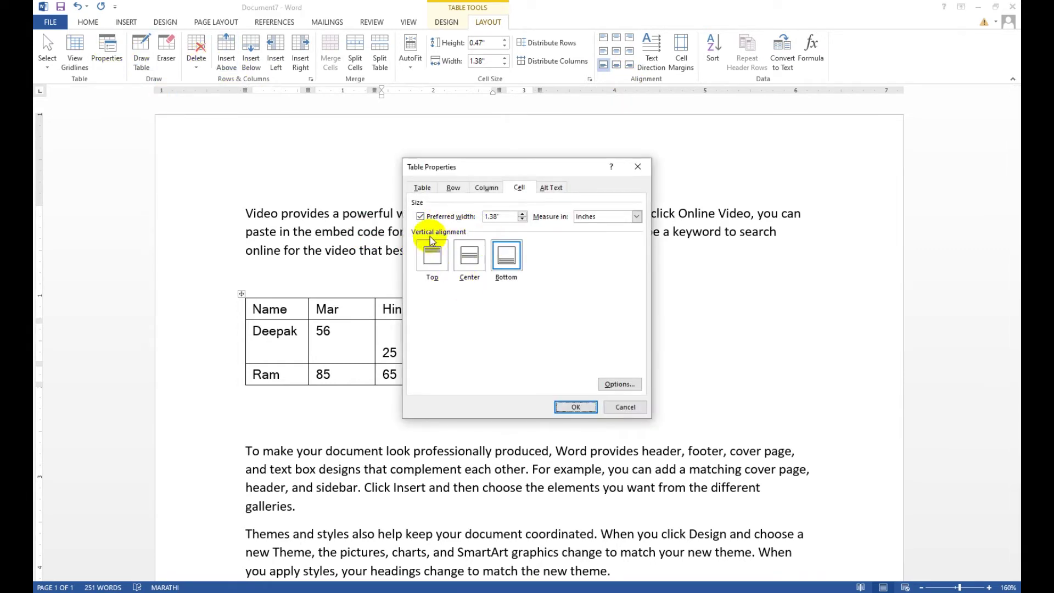
pyautogui.click(422, 188)
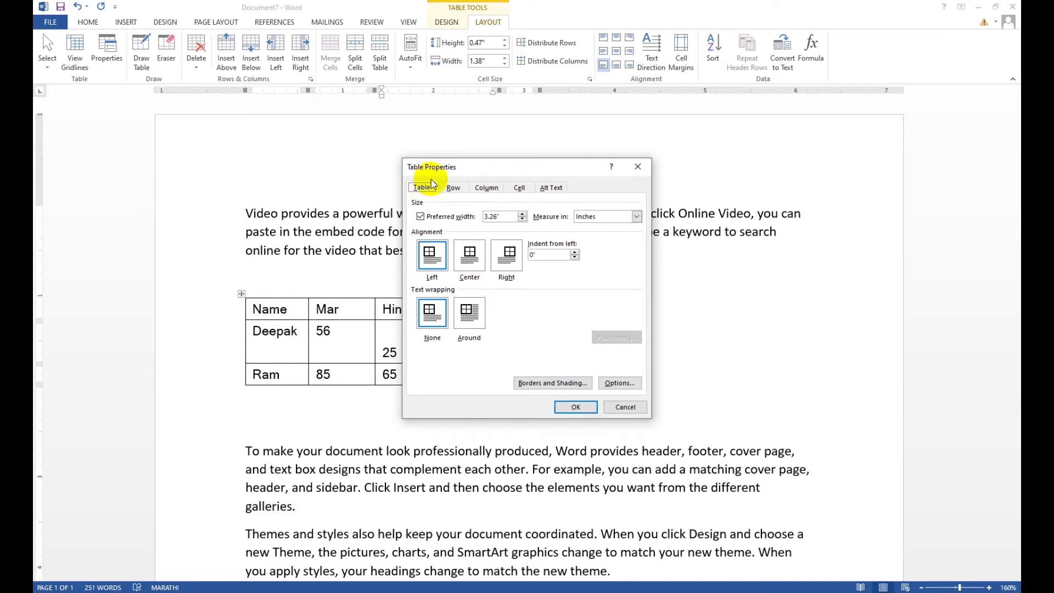
pyautogui.click(455, 188)
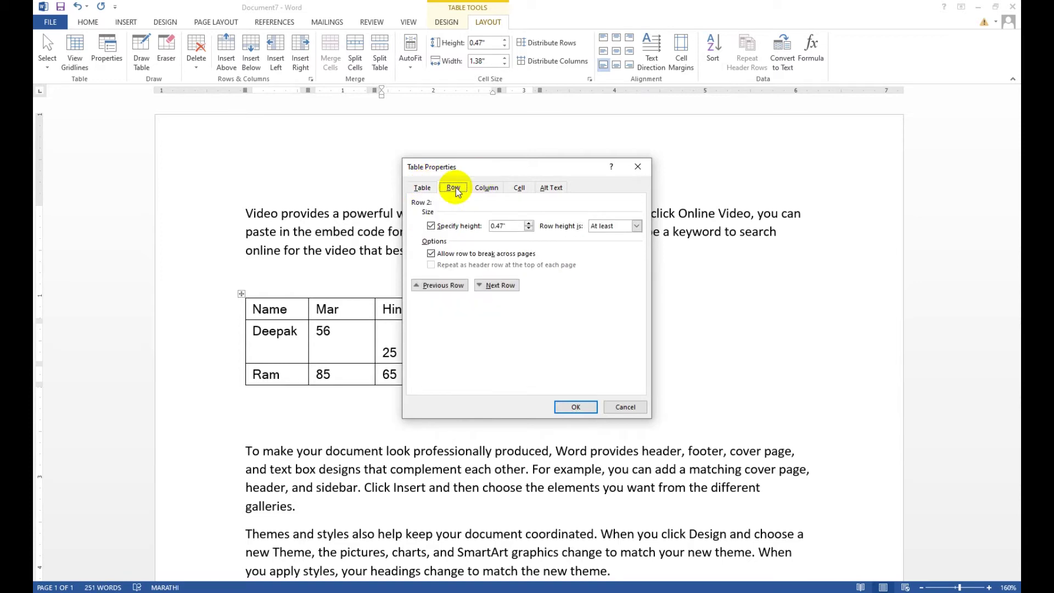
pyautogui.click(486, 188)
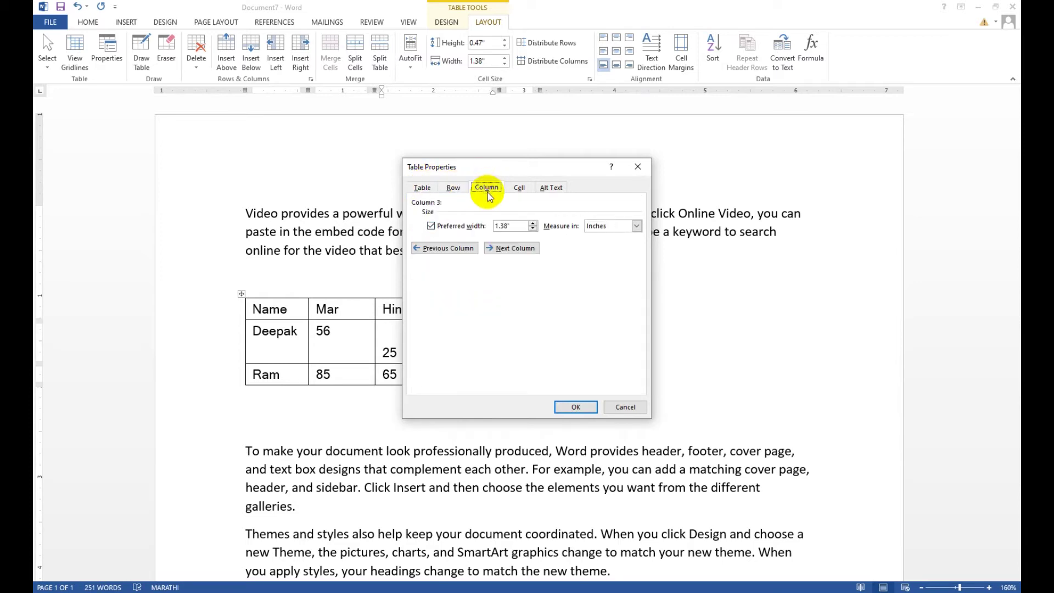
pyautogui.click(520, 188)
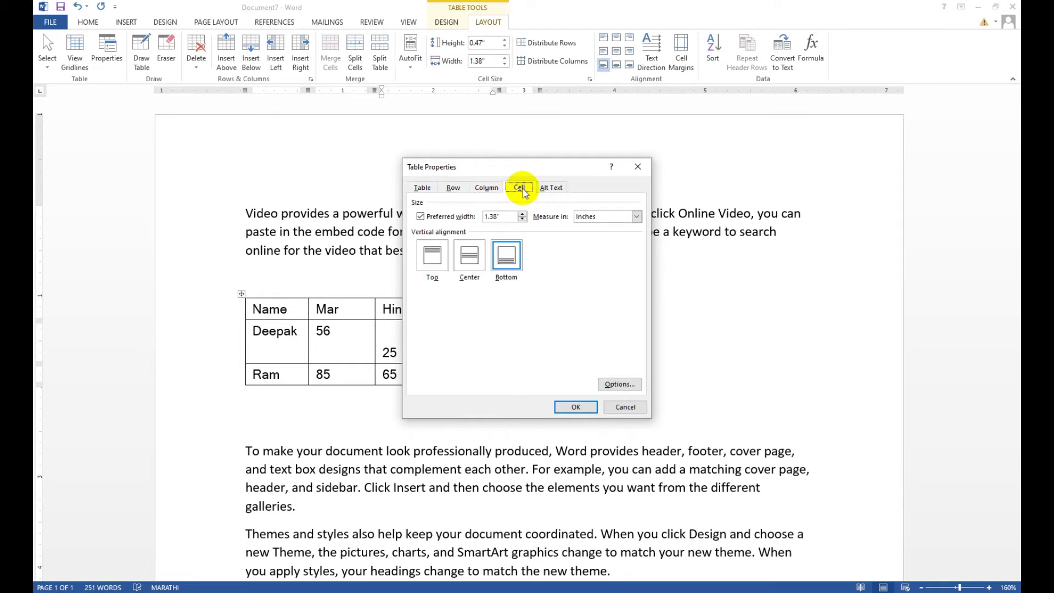
pyautogui.click(575, 407)
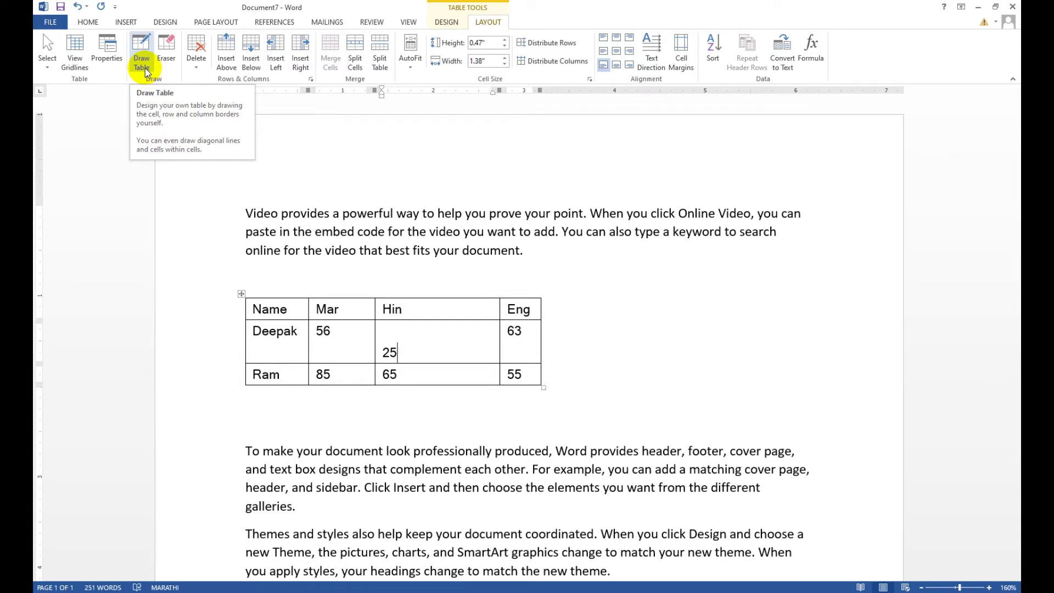
# Add an empty line below the marks table
pyautogui.click(612, 318)
pyautogui.scroll(-3, 613, 352)
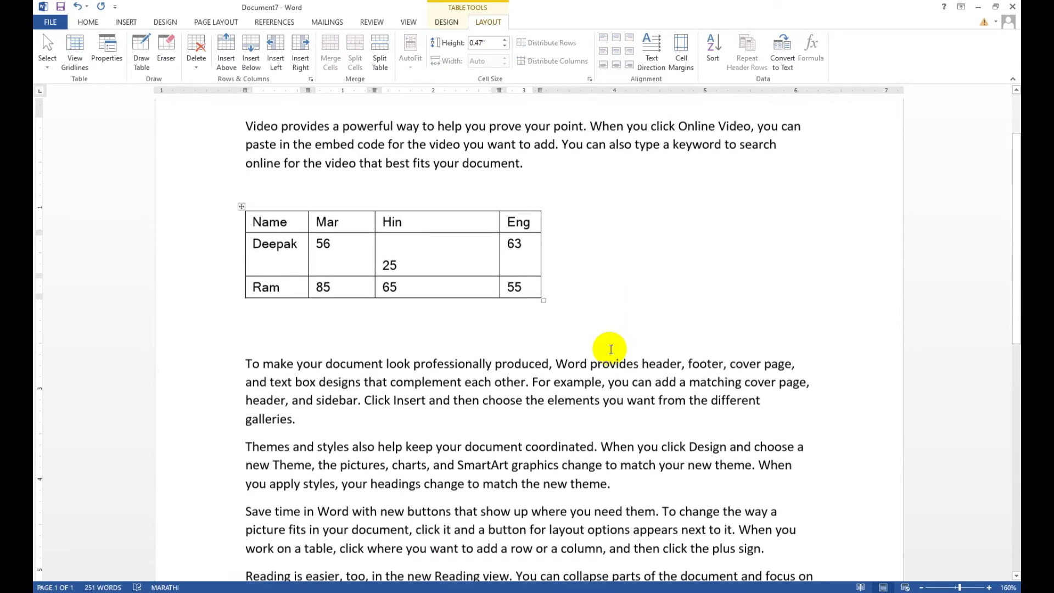
pyautogui.click(586, 301)
pyautogui.press('Return')
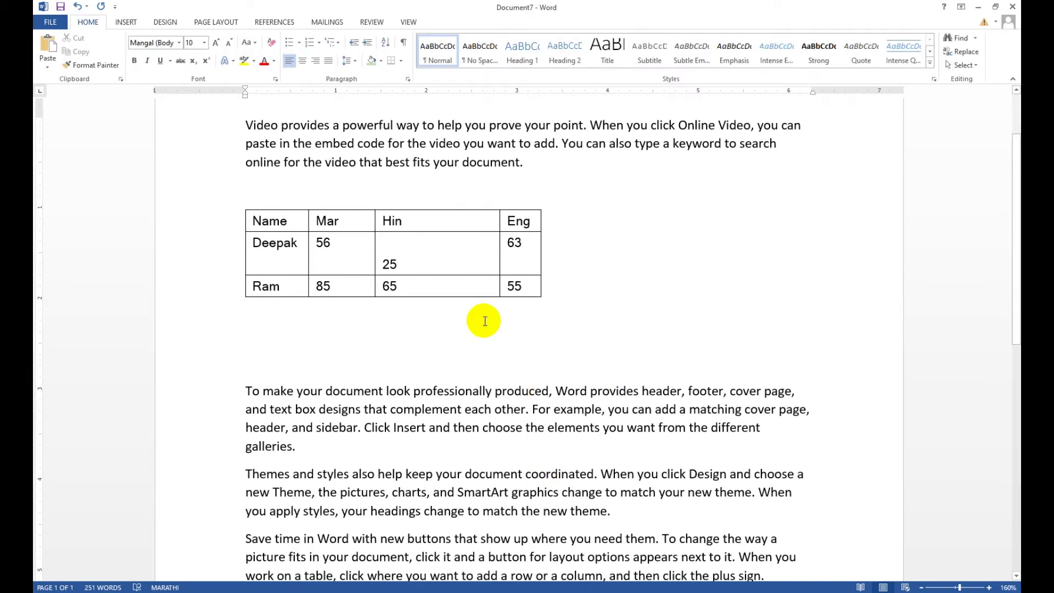
# Draw a vertical and a horizontal border to split Deepak's Hin cell with Draw Table
pyautogui.click(125, 22)
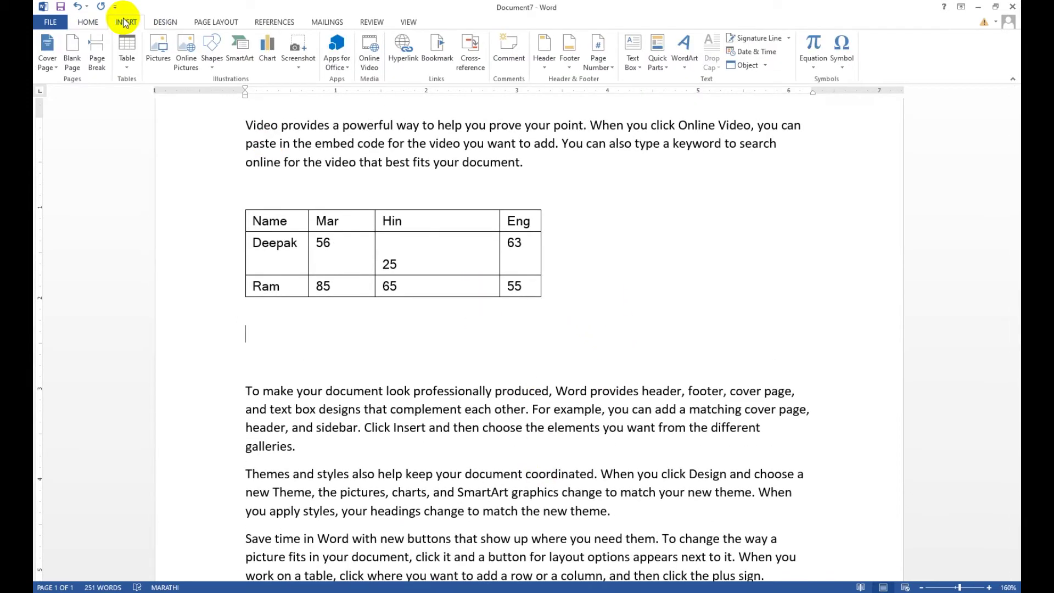
pyautogui.click(128, 51)
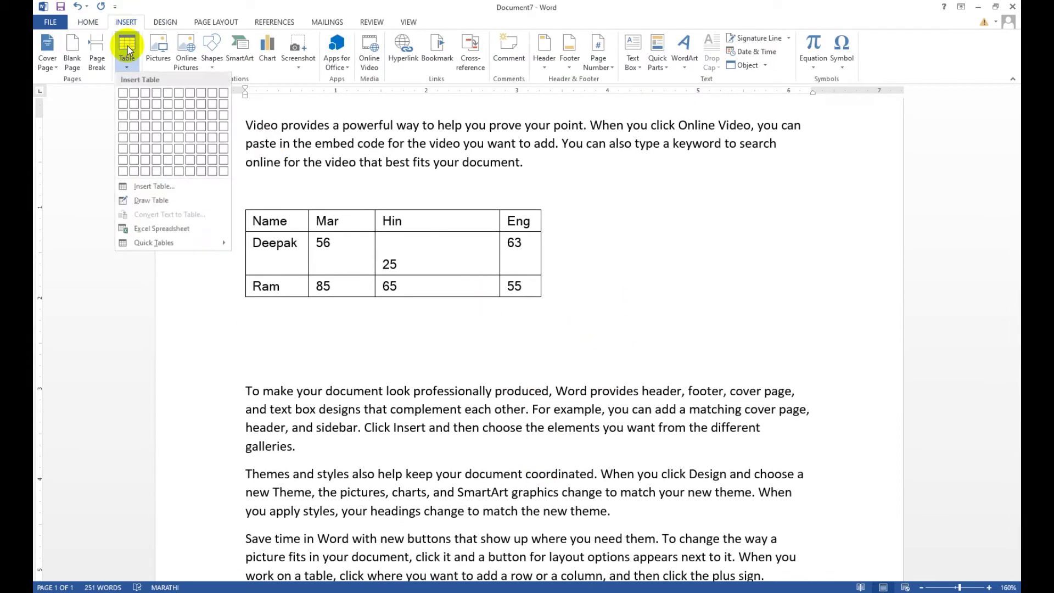
pyautogui.click(161, 202)
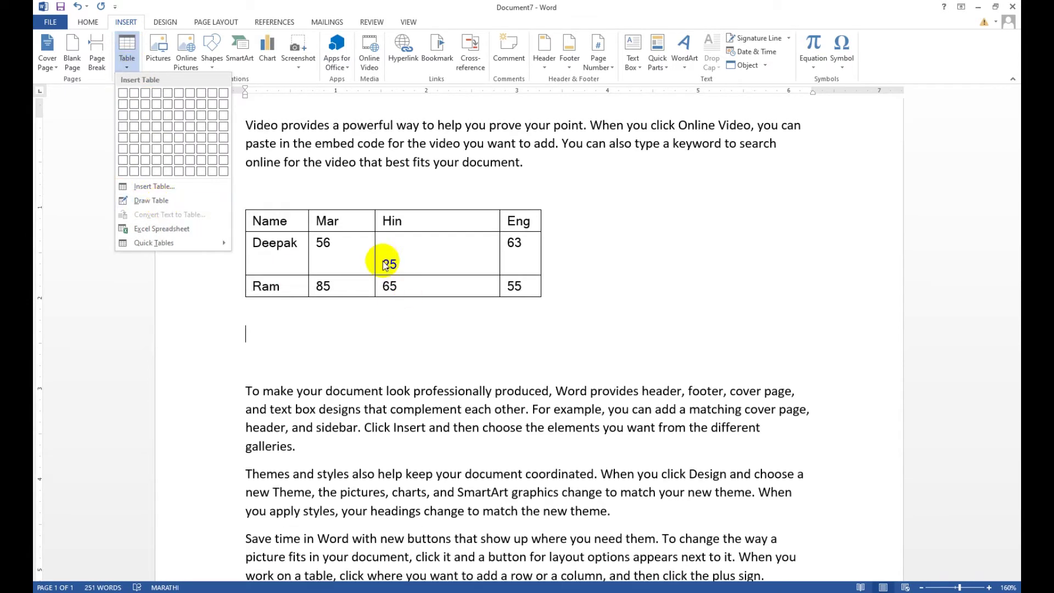
pyautogui.click(417, 255)
pyautogui.click(485, 23)
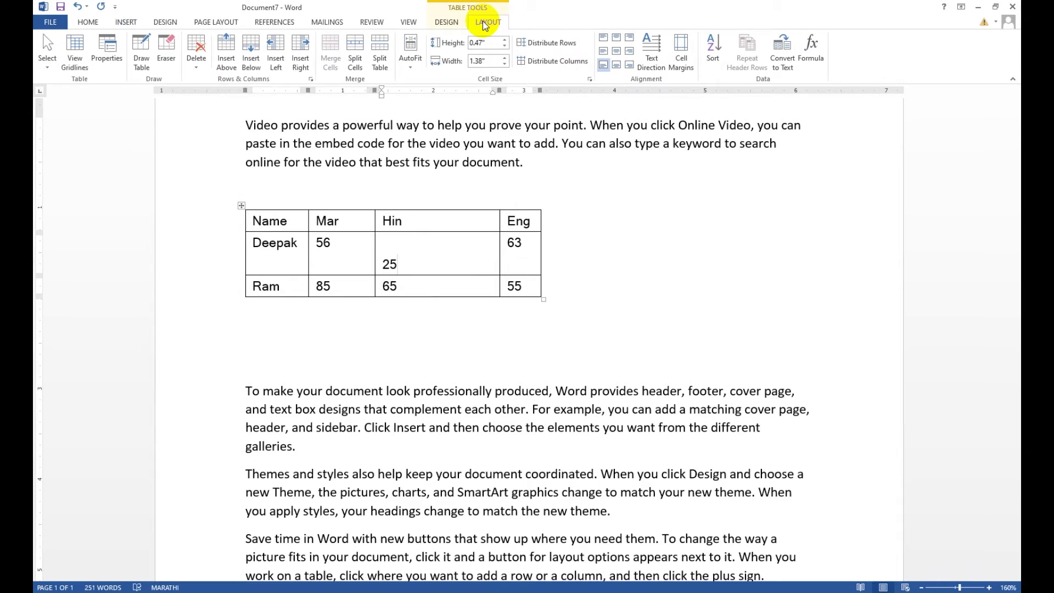
pyautogui.click(140, 60)
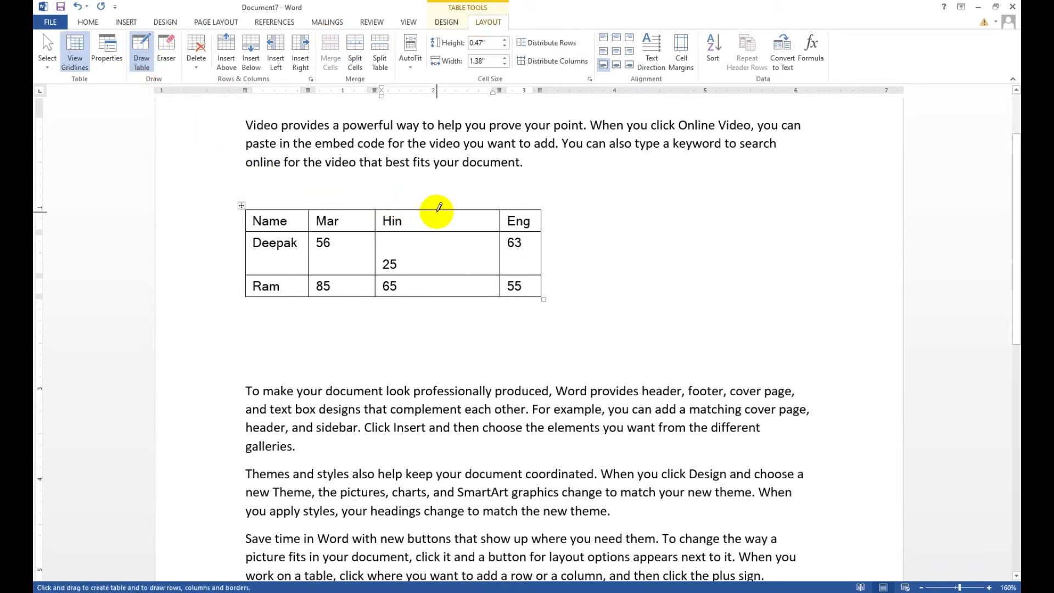
pyautogui.moveTo(438, 230); pyautogui.dragTo(433, 297)
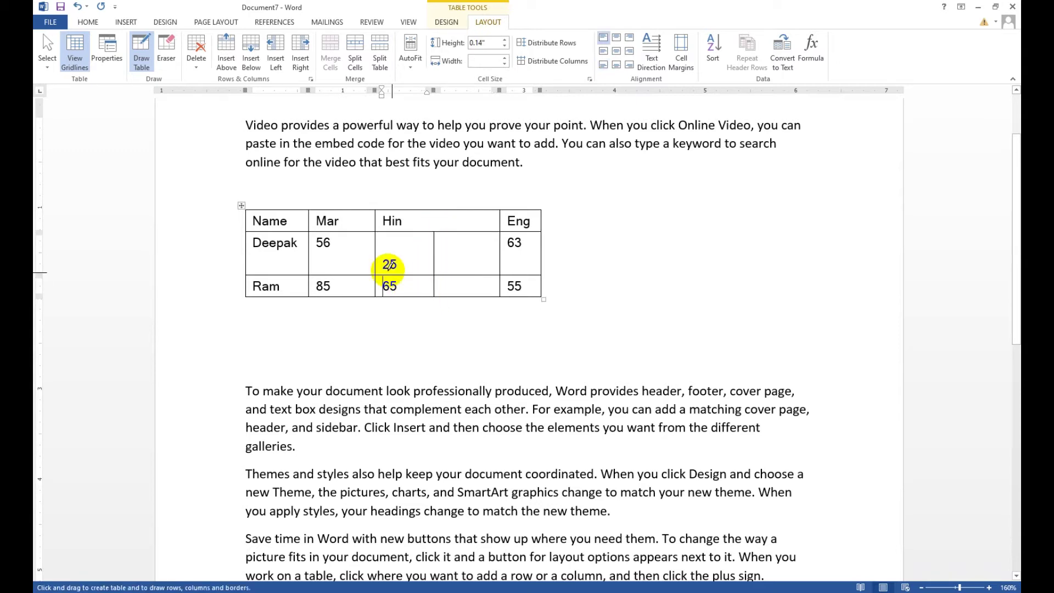
pyautogui.moveTo(376, 250); pyautogui.dragTo(501, 250)
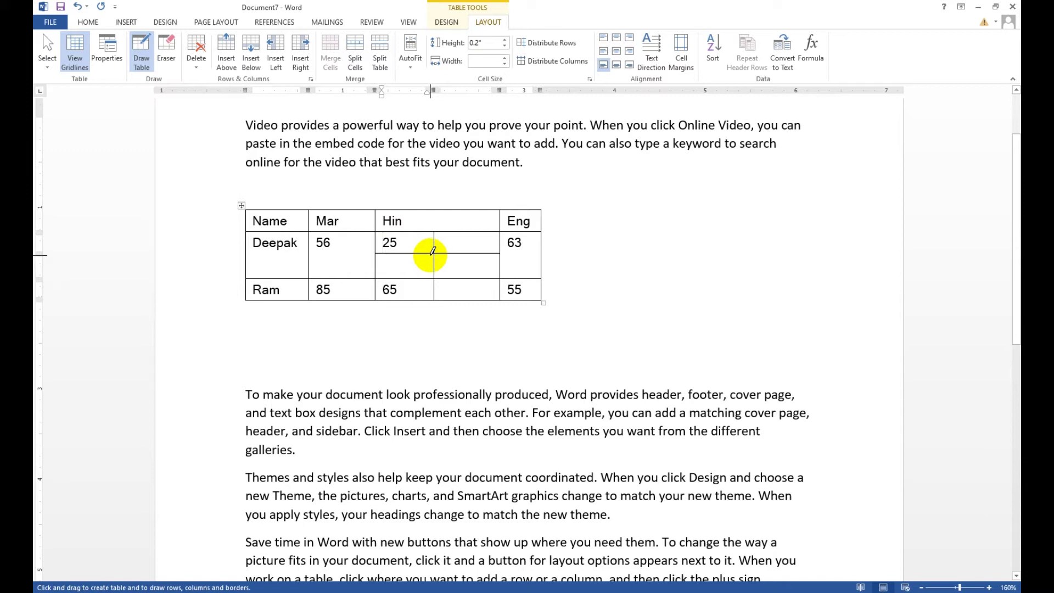
# Erase the drawn border right of 25 in Deepak's row with the Eraser
pyautogui.click(166, 49)
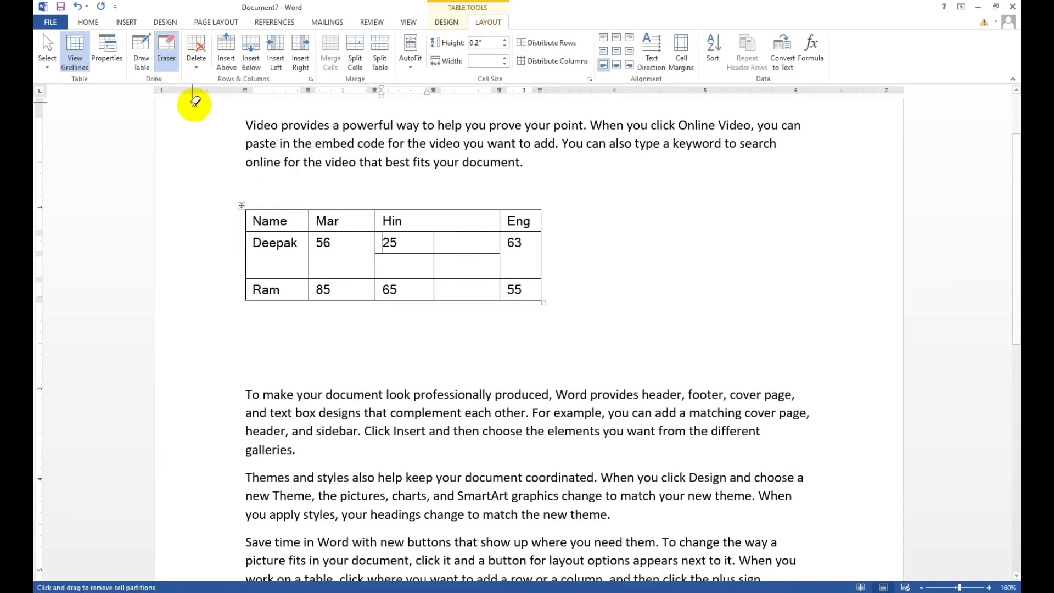
pyautogui.click(435, 242)
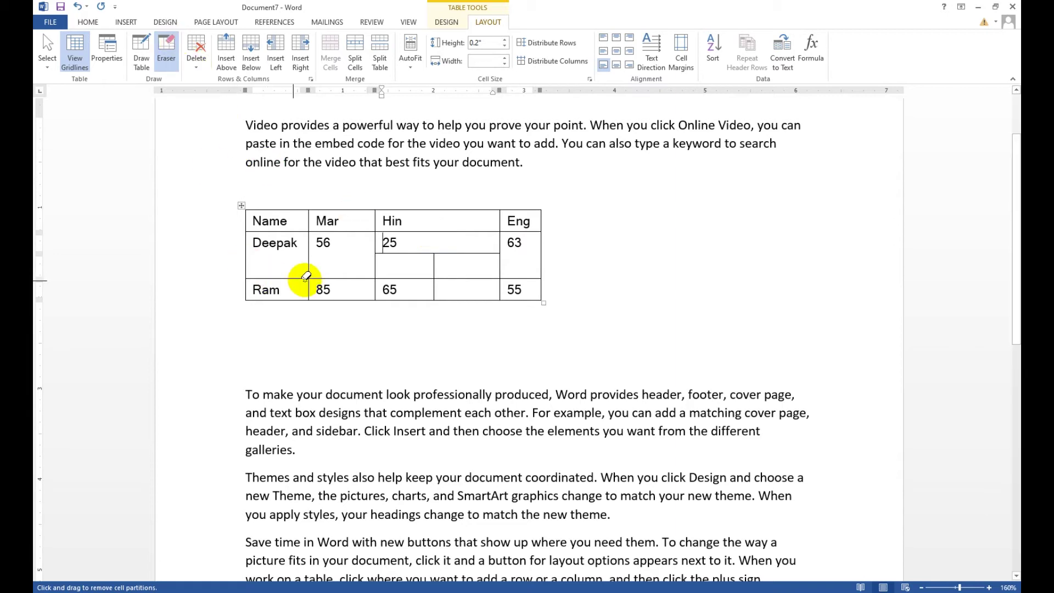
pyautogui.click(167, 49)
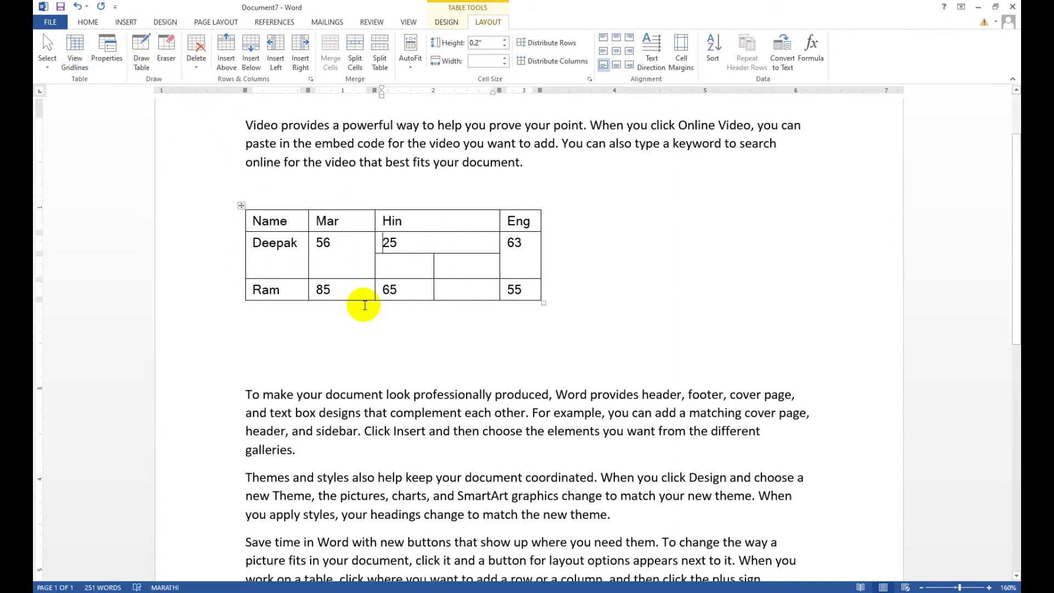
# Undo the remaining borders drawn under Hin
pyautogui.click(490, 221)
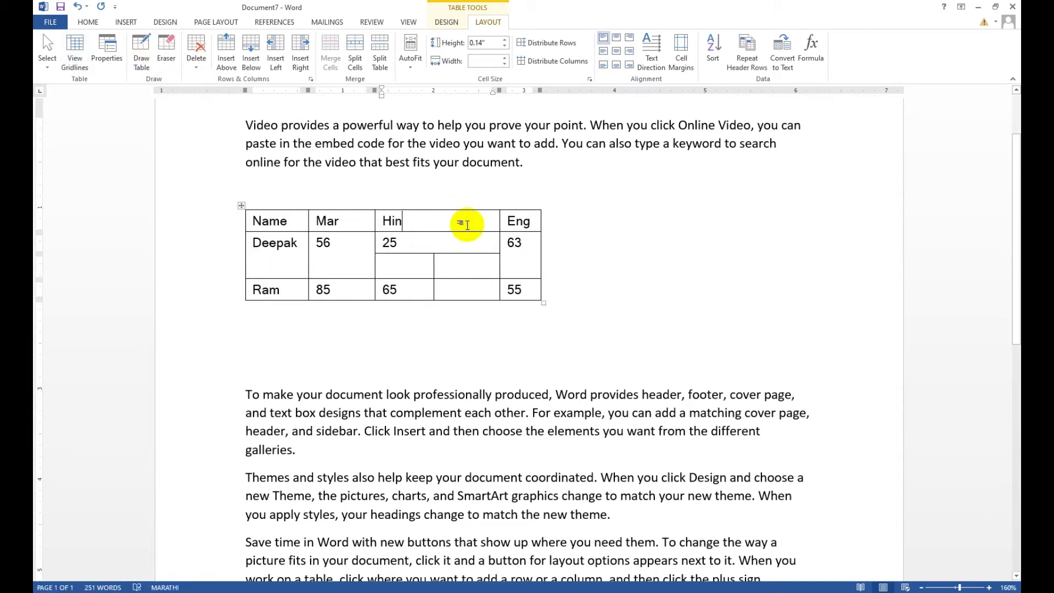
pyautogui.hotkey('ctrl', 'z')
pyautogui.hotkey('ctrl', 'z')
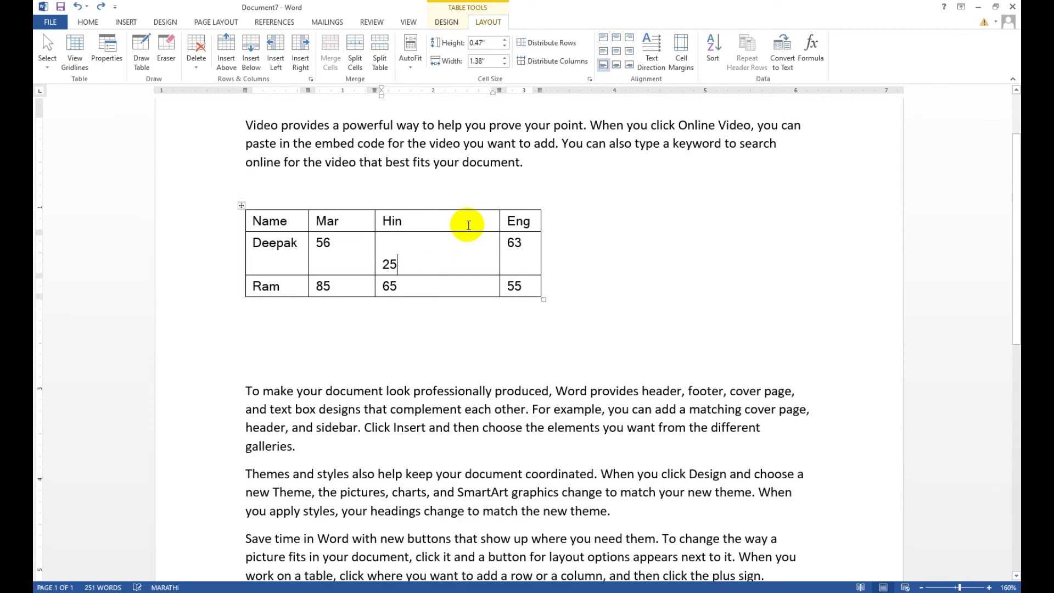
pyautogui.hotkey('ctrl', 'z')
pyautogui.hotkey('ctrl', 'z')
pyautogui.hotkey('ctrl', 'z')
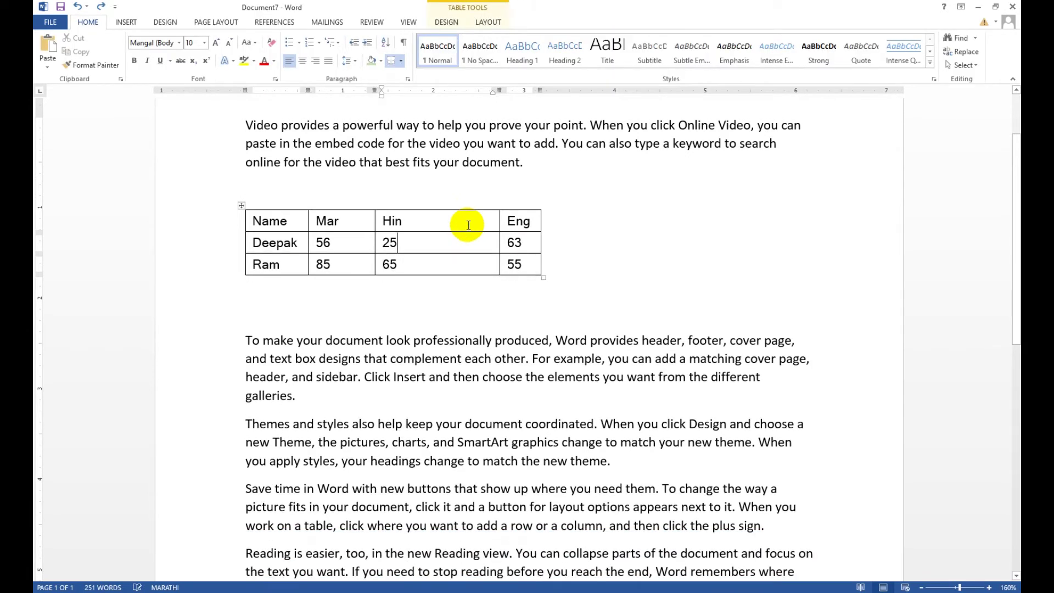
# Delete Deepak's 25 cell with cells shifted left, then undo the deletion
pyautogui.click(475, 24)
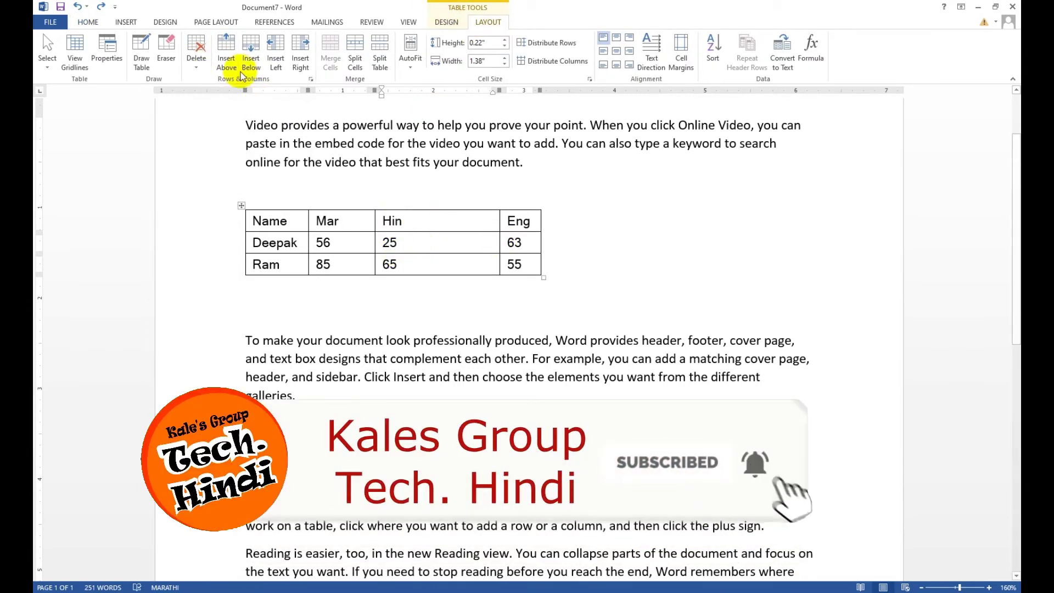
pyautogui.click(195, 67)
pyautogui.click(410, 245)
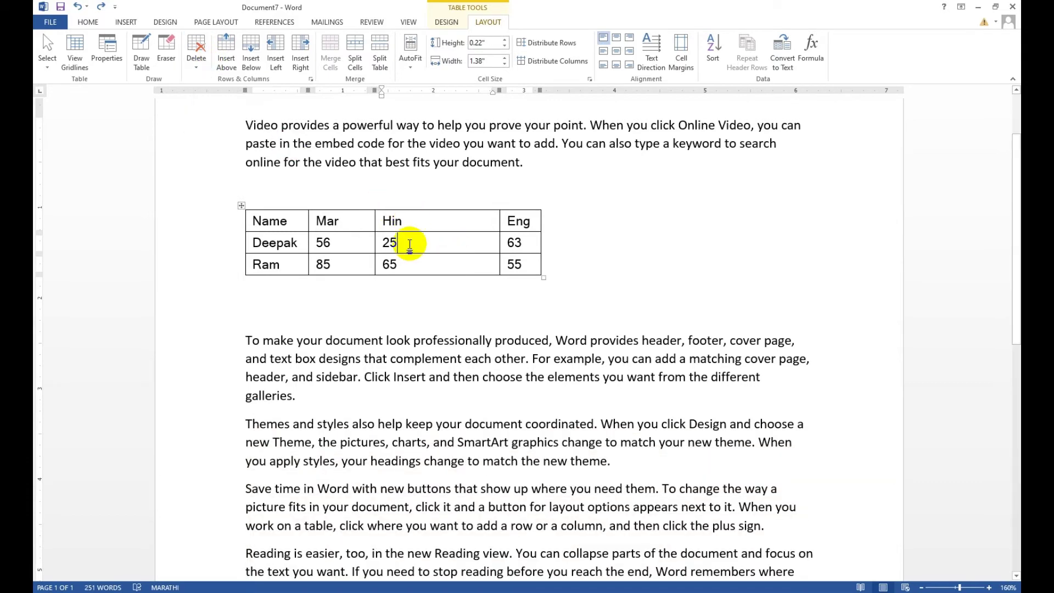
pyautogui.click(196, 67)
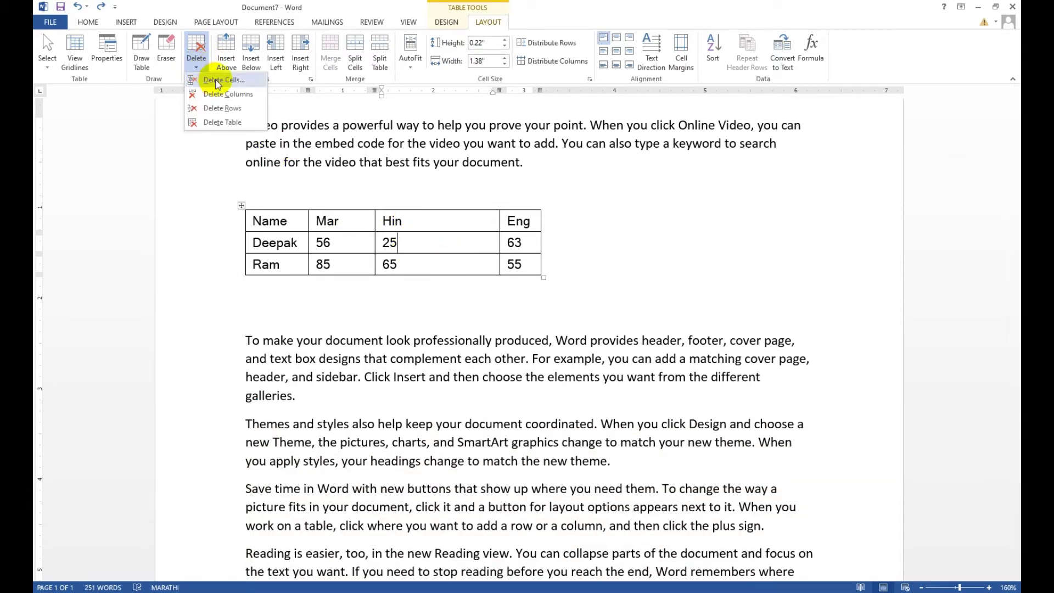
pyautogui.click(216, 80)
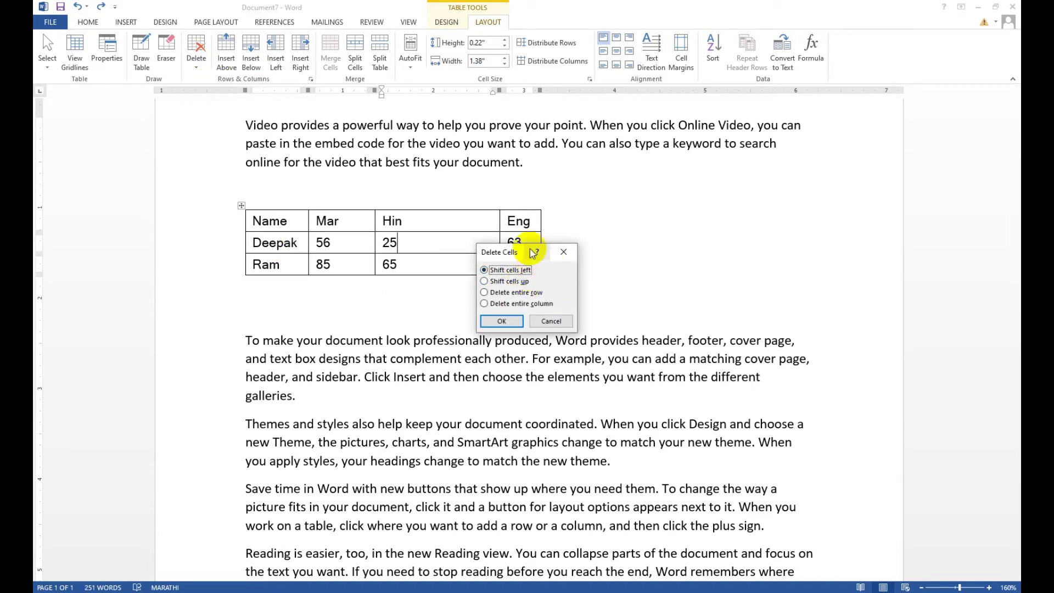
pyautogui.moveTo(523, 254)
pyautogui.mouseDown()
pyautogui.moveTo(747, 243)
pyautogui.moveTo(700, 202)
pyautogui.mouseUp()
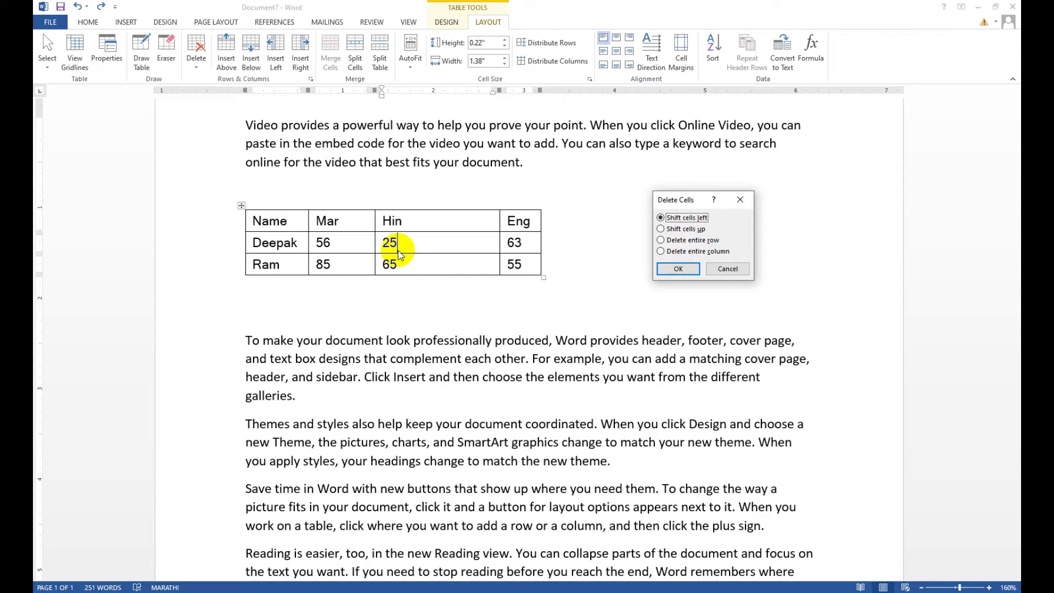
pyautogui.click(679, 269)
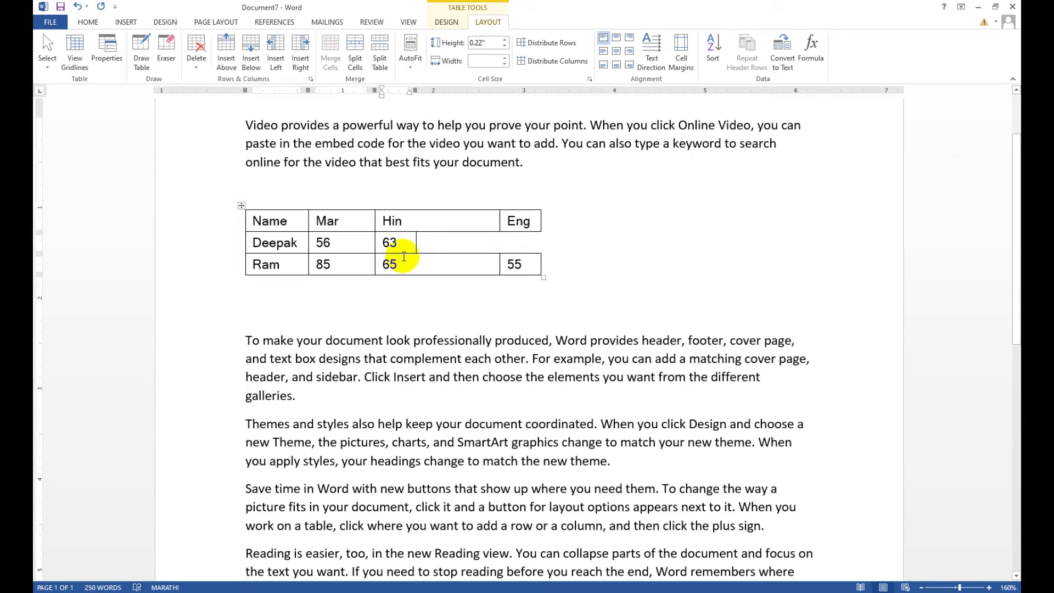
pyautogui.hotkey('ctrl', 'z')
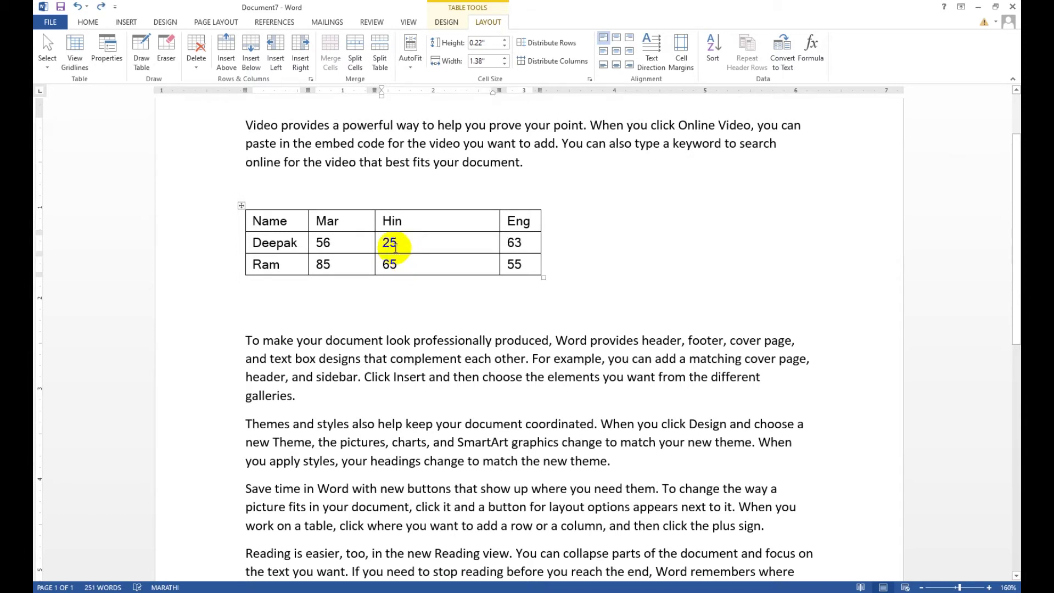
pyautogui.click(193, 58)
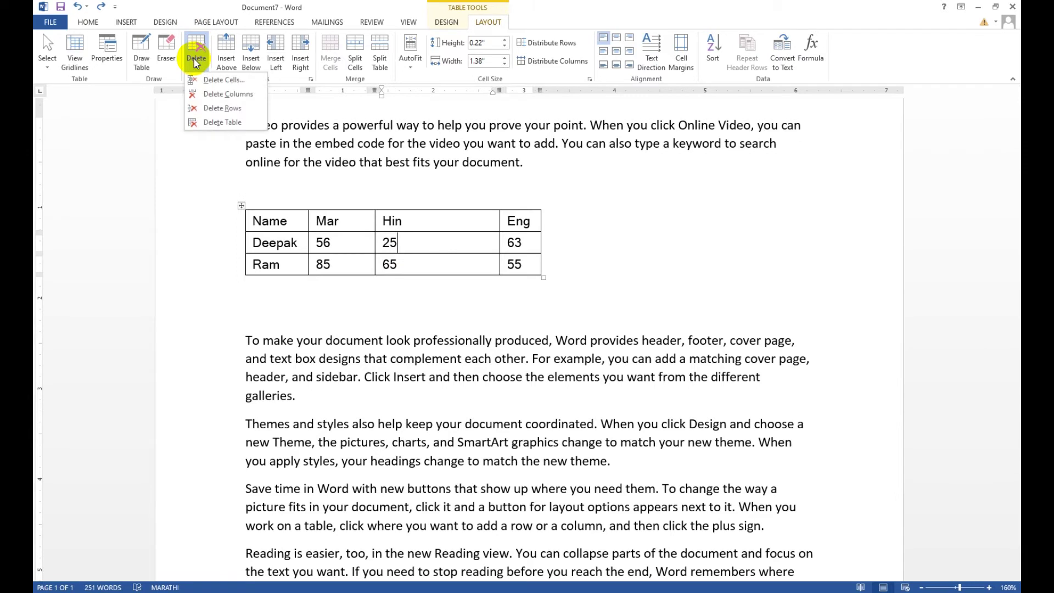
pyautogui.click(444, 231)
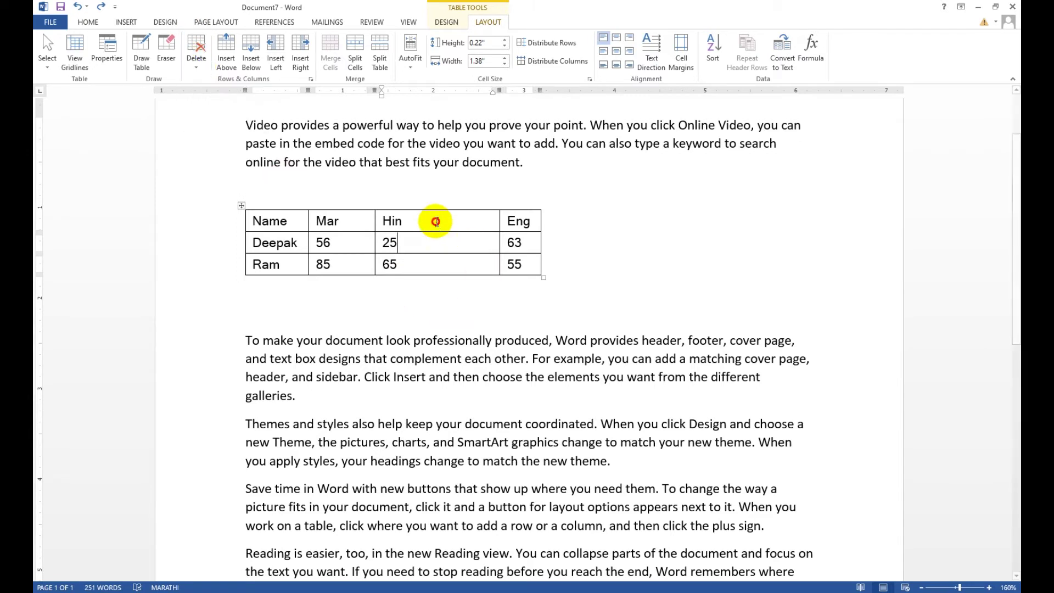
pyautogui.doubleClick(400, 223)
pyautogui.click(406, 263)
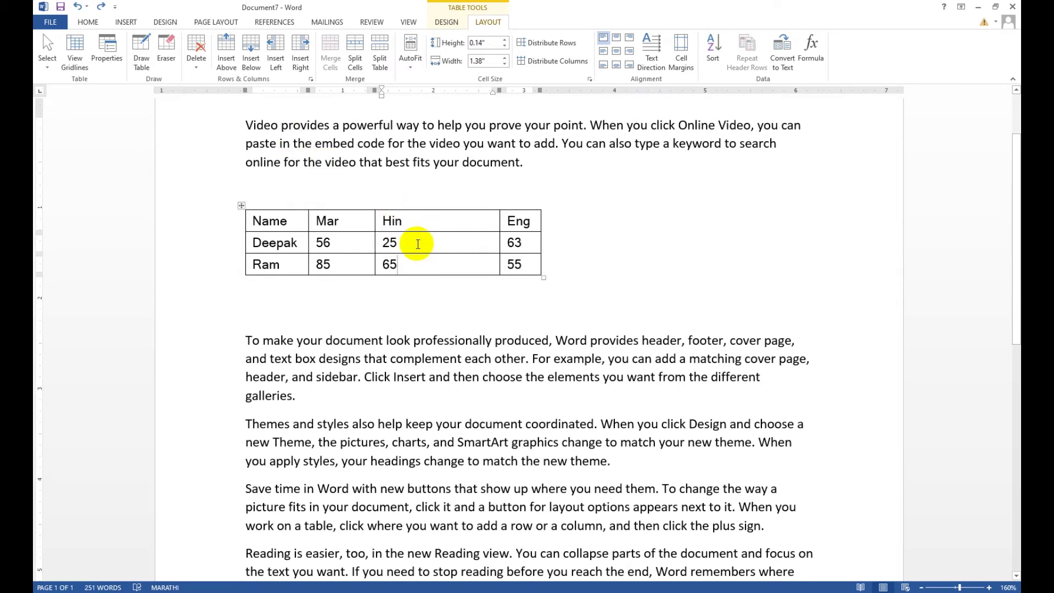
pyautogui.click(193, 68)
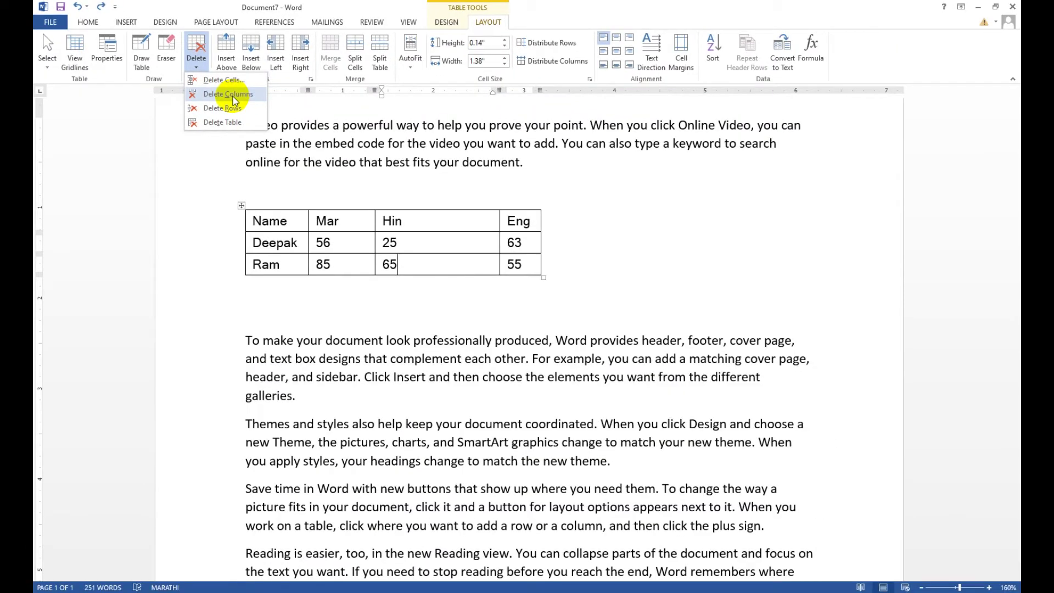
pyautogui.click(233, 96)
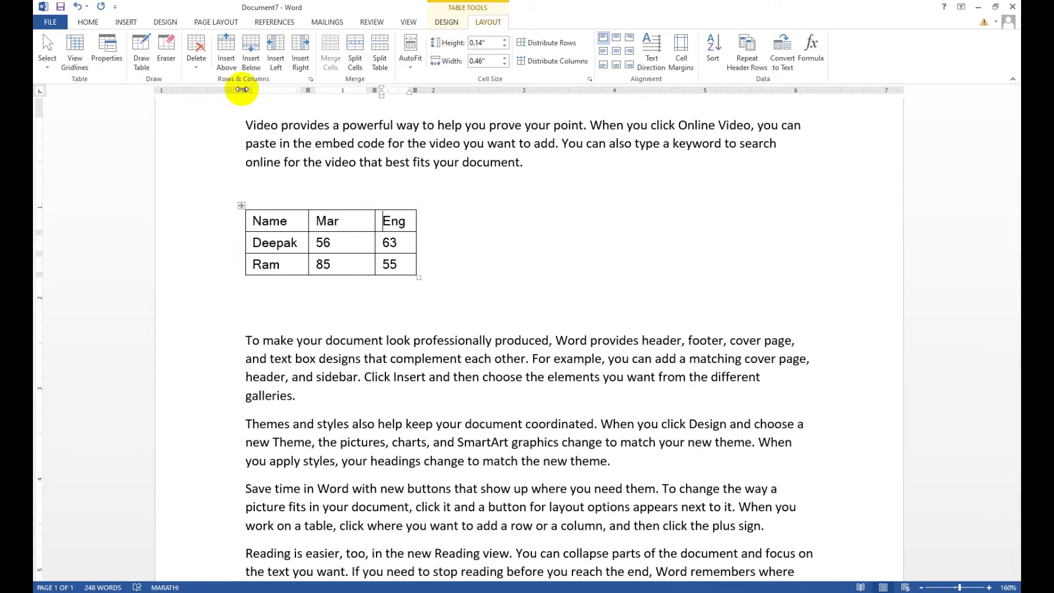
pyautogui.hotkey('ctrl', 'z')
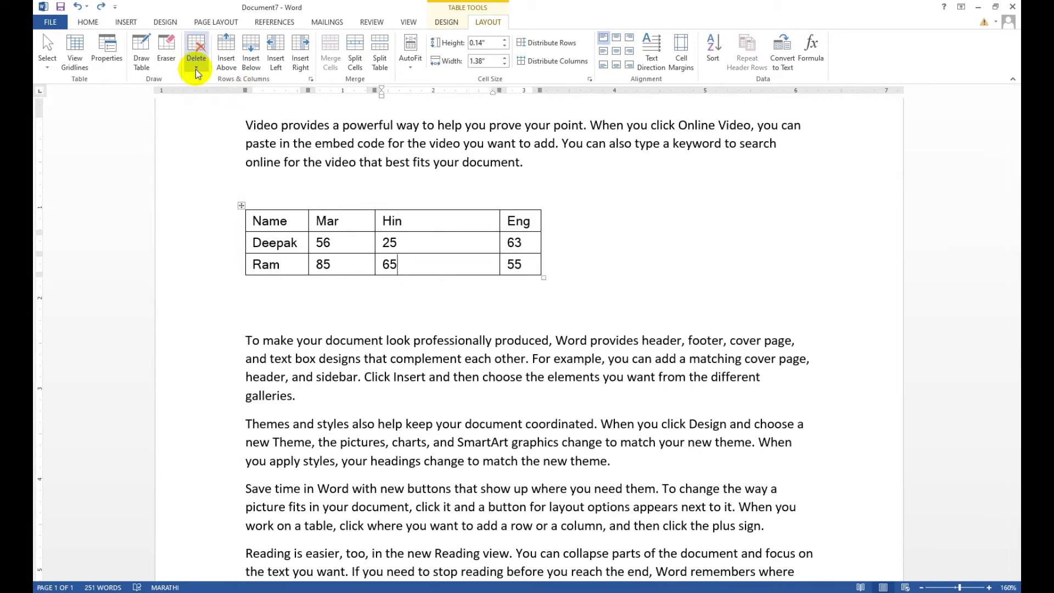
pyautogui.click(280, 264)
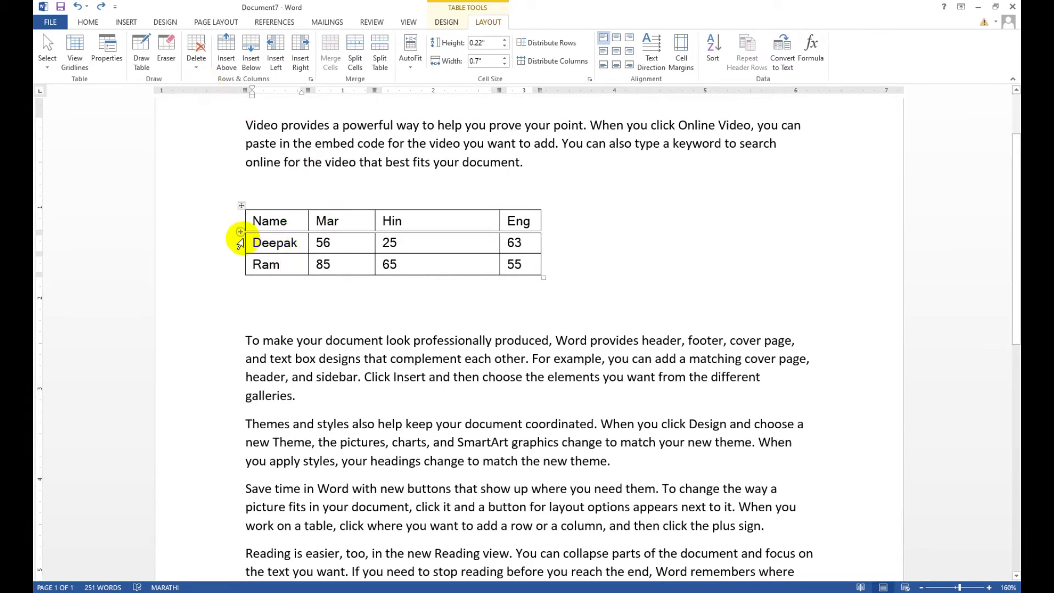
pyautogui.click(236, 243)
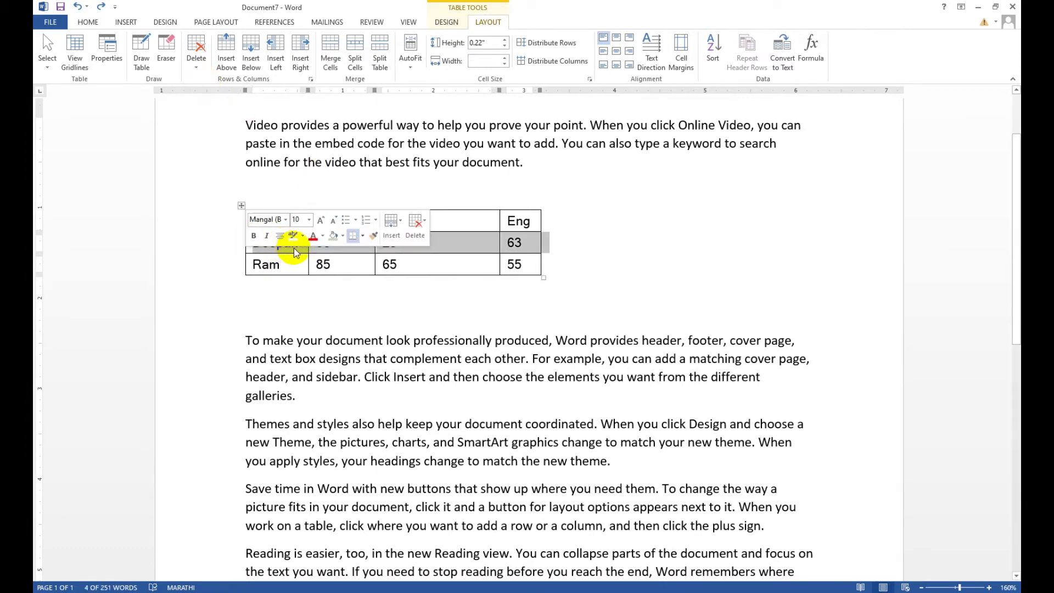
pyautogui.click(447, 252)
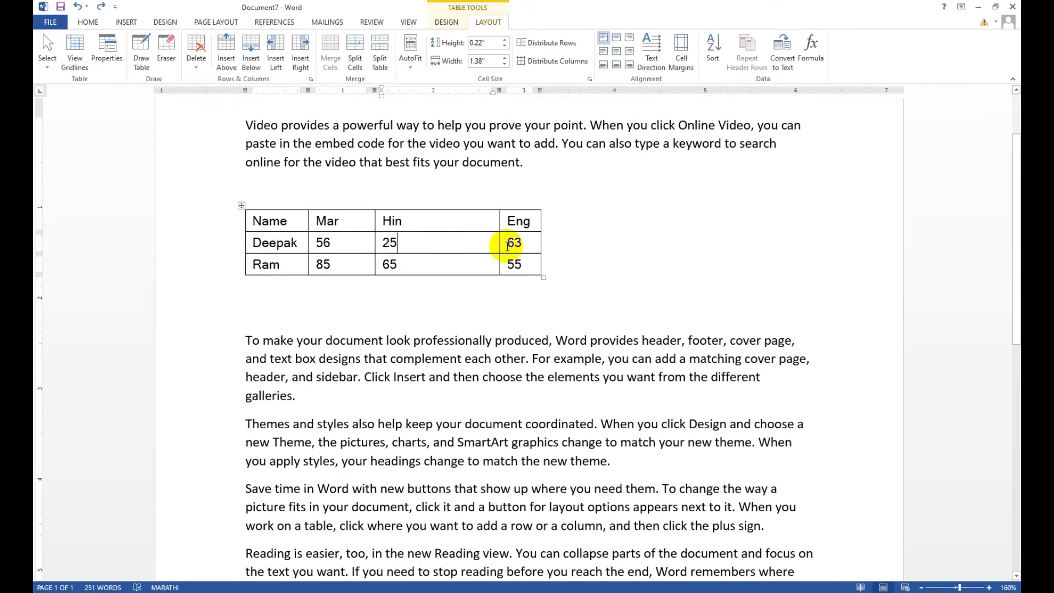
pyautogui.click(319, 249)
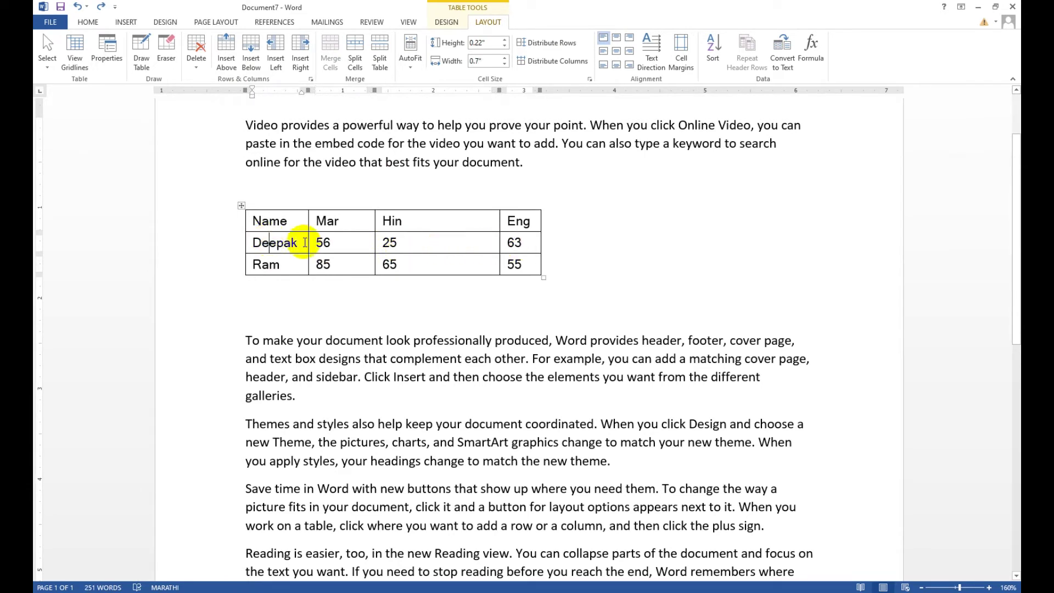
pyautogui.click(207, 65)
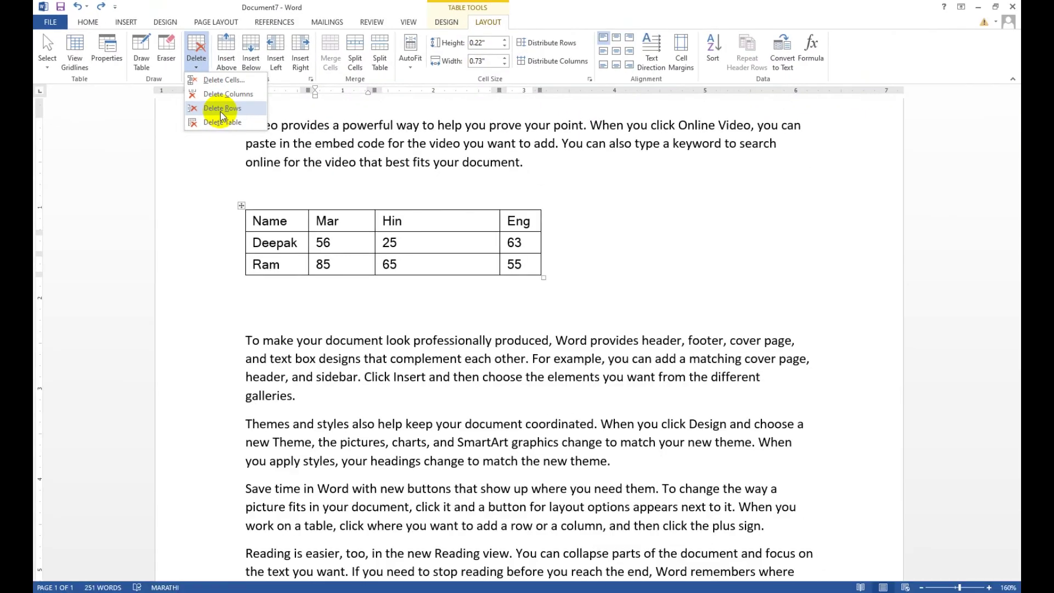
pyautogui.click(409, 220)
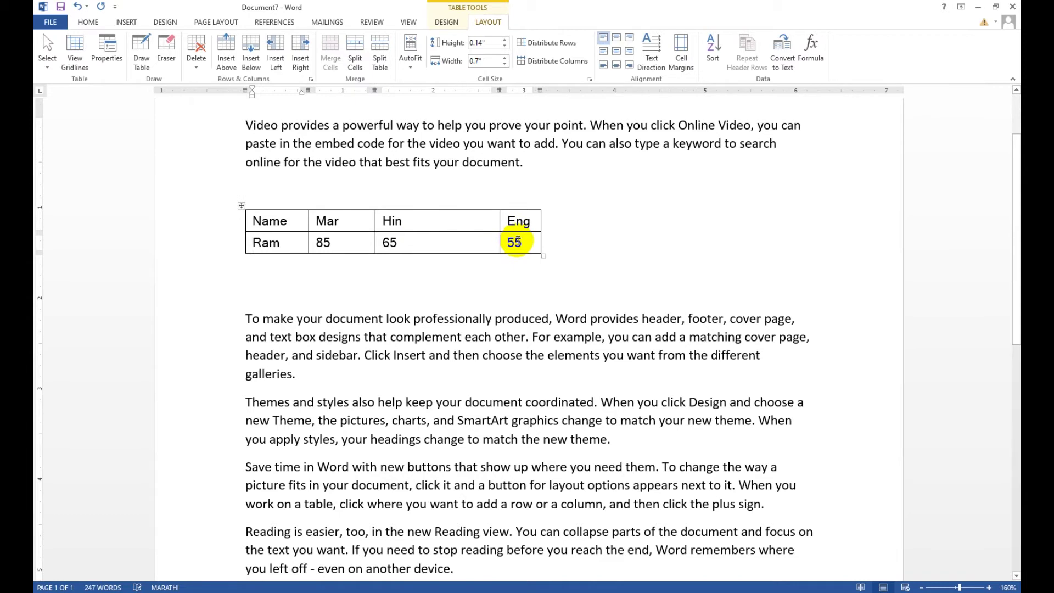
pyautogui.hotkey('ctrl', 'z')
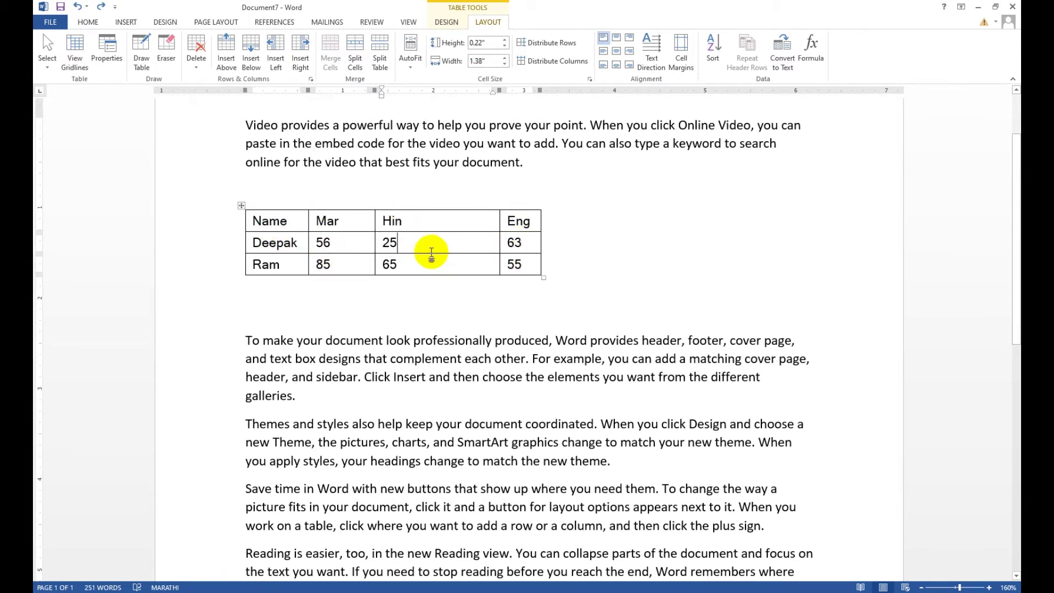
pyautogui.click(319, 242)
pyautogui.click(423, 255)
pyautogui.click(419, 238)
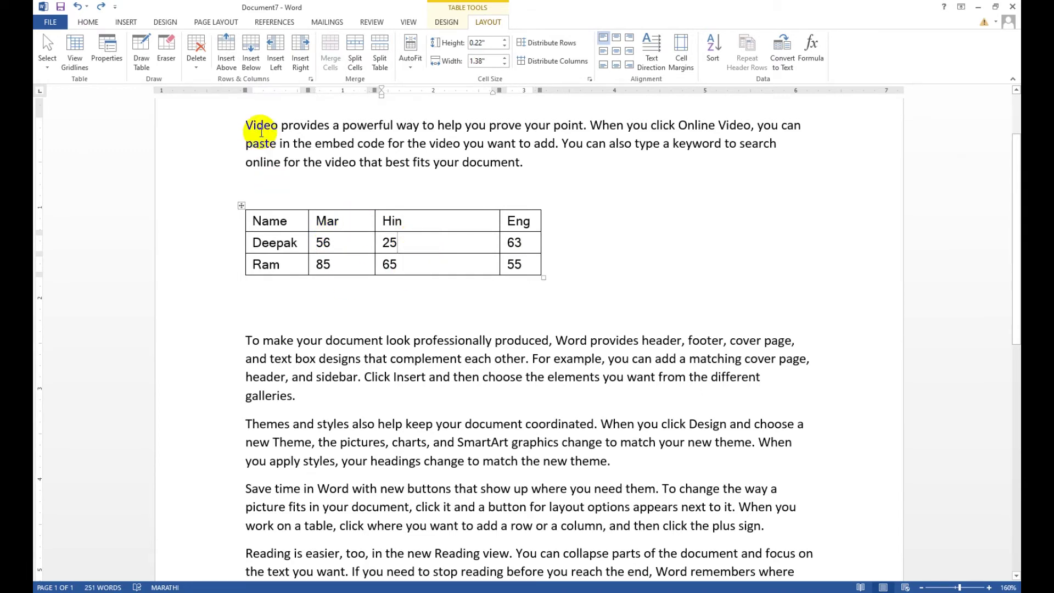
pyautogui.click(191, 66)
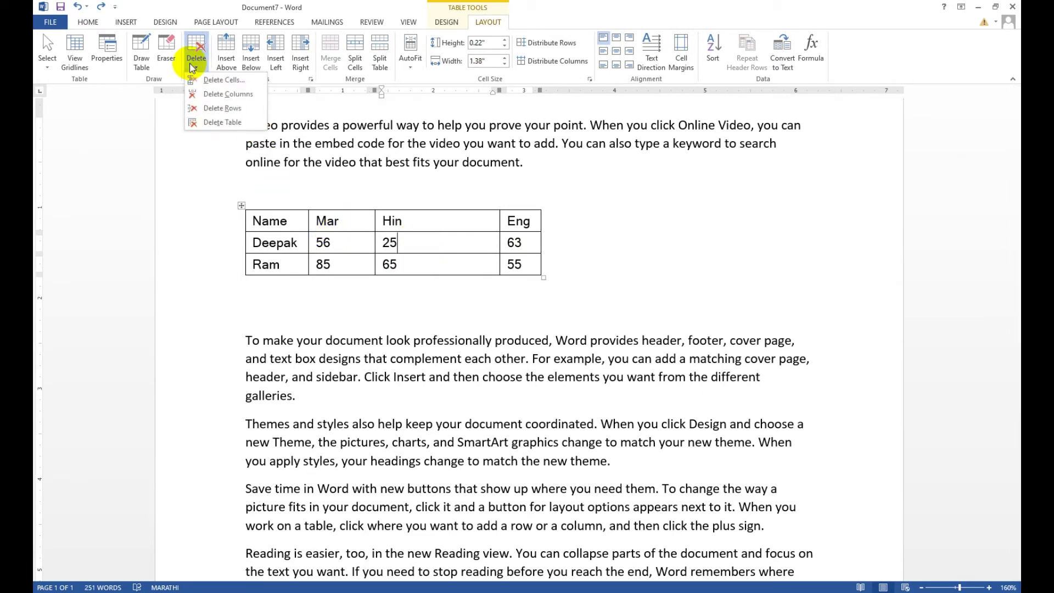
pyautogui.click(218, 123)
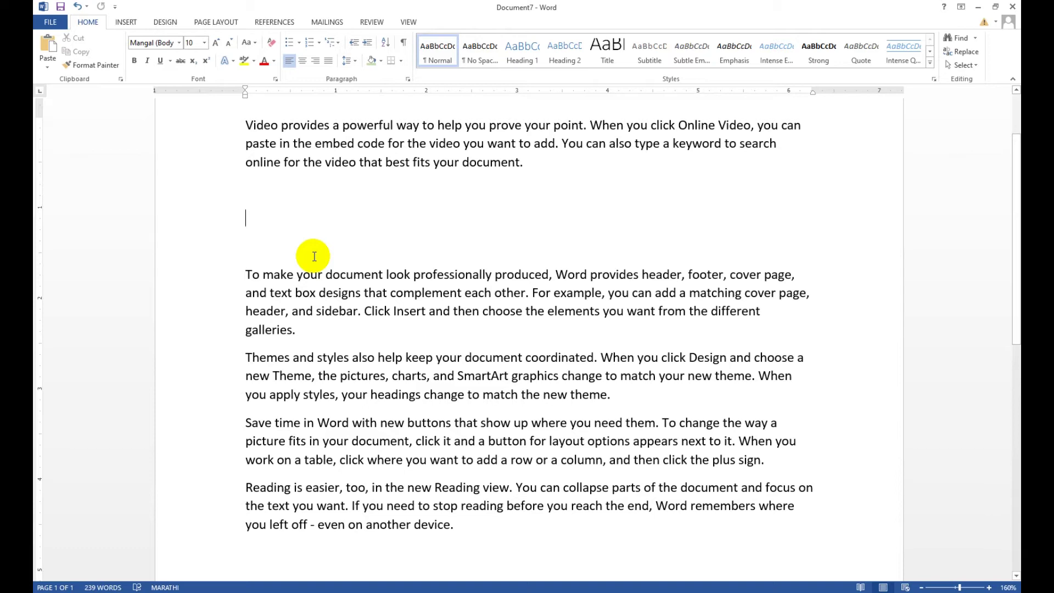
pyautogui.click(77, 7)
pyautogui.click(352, 220)
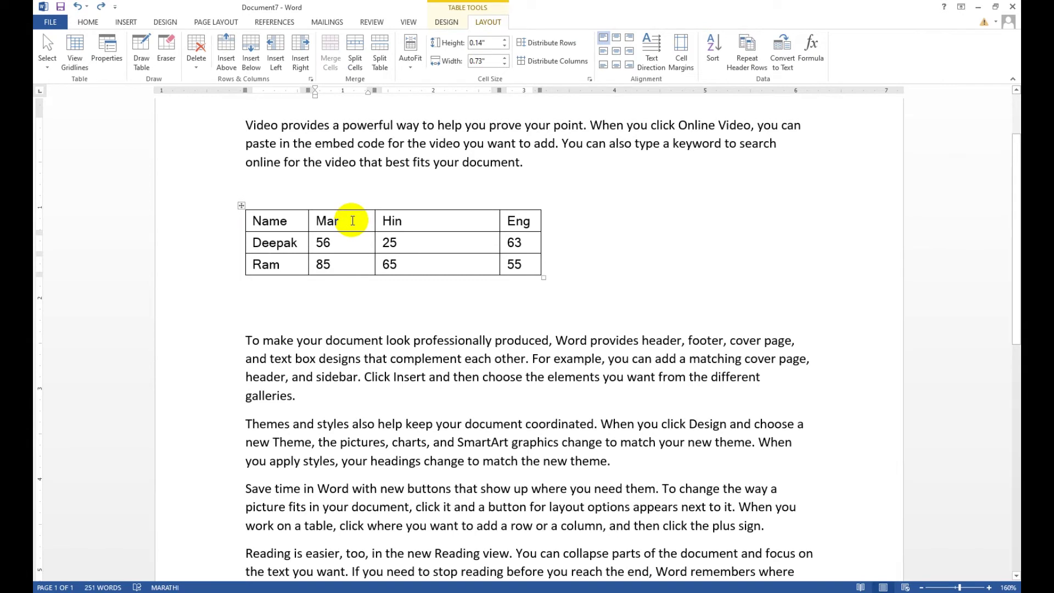
# Narrow the Hin column to fit its marks, then select the Deepak and Ram names
pyautogui.click(354, 240)
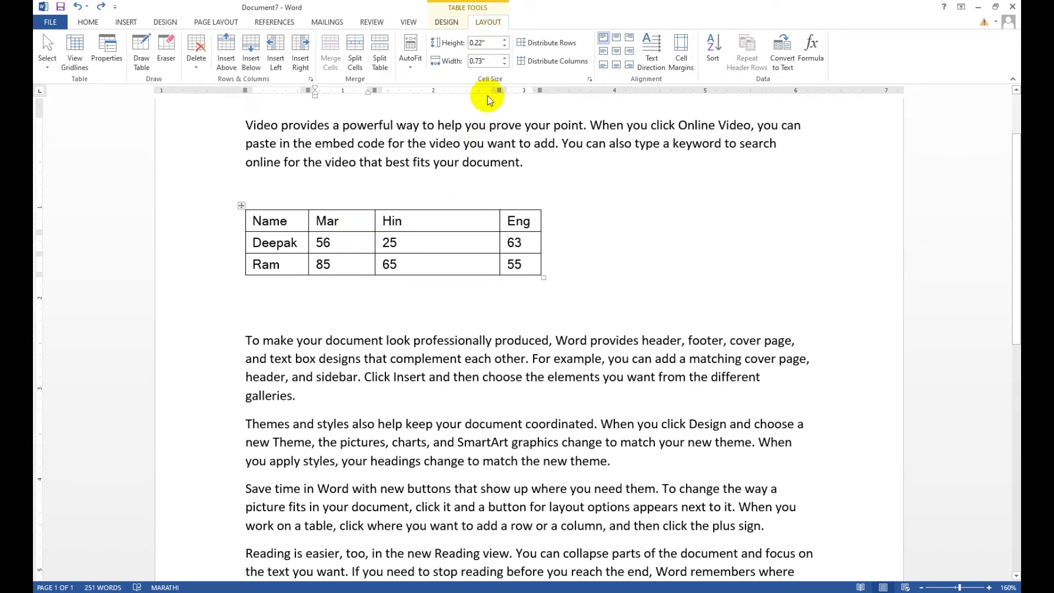
pyautogui.moveTo(499, 90); pyautogui.dragTo(421, 105)
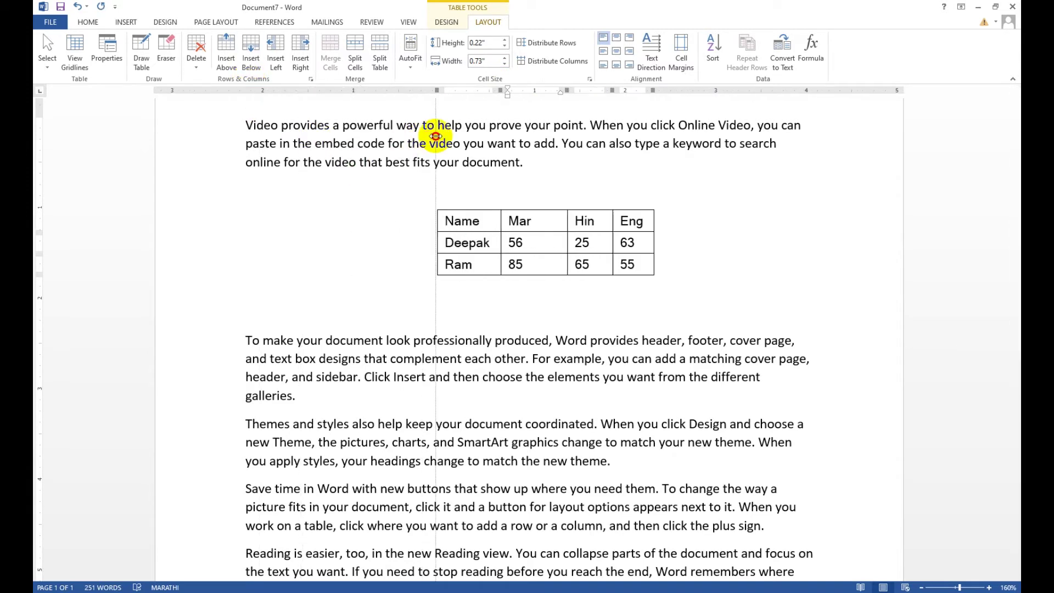
pyautogui.click(428, 246)
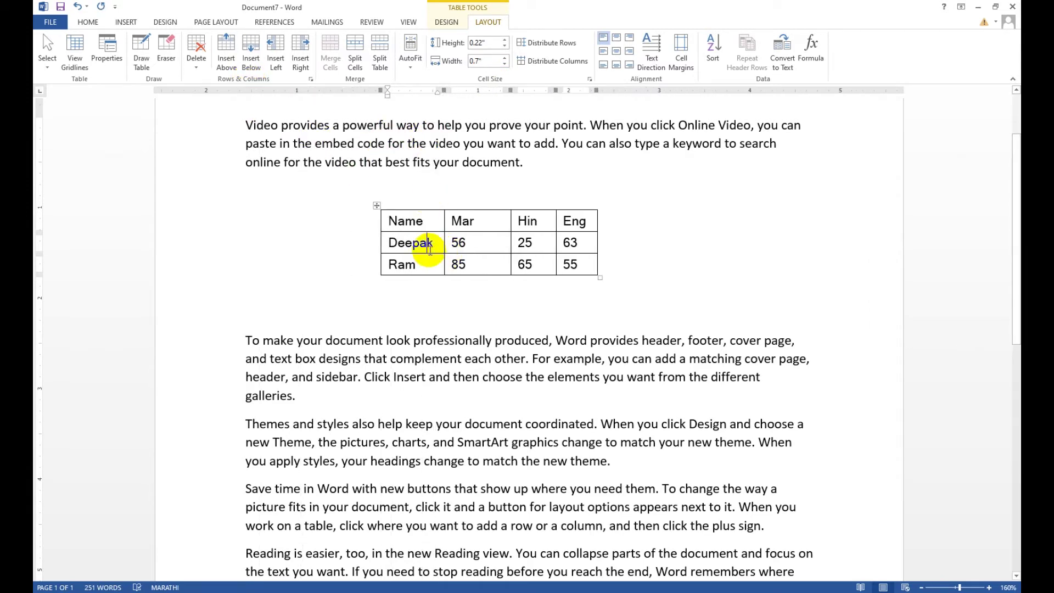
pyautogui.click(417, 261)
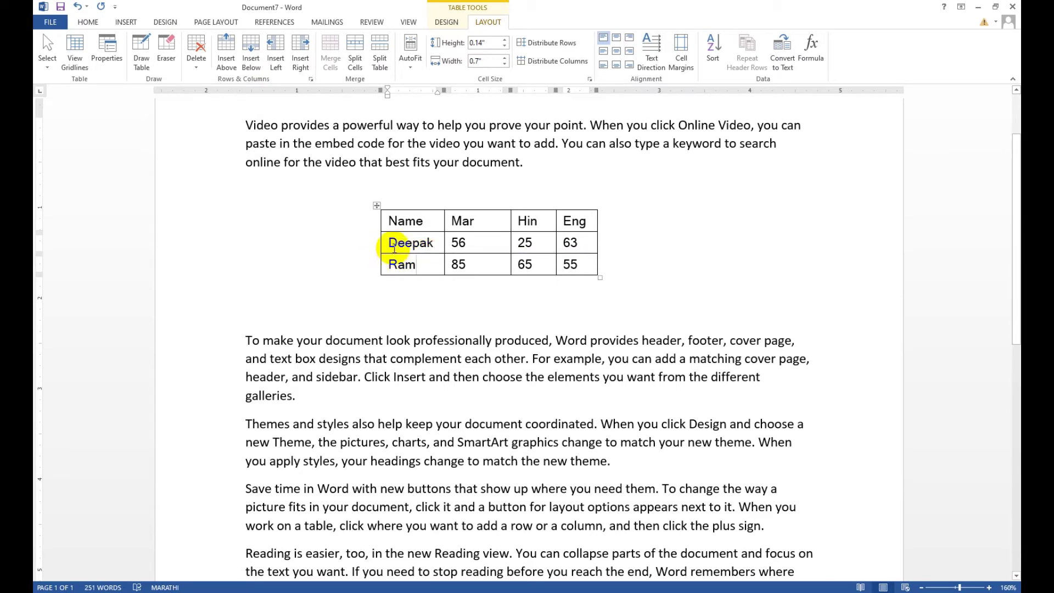
pyautogui.moveTo(388, 254); pyautogui.dragTo(400, 255)
pyautogui.moveTo(377, 253)
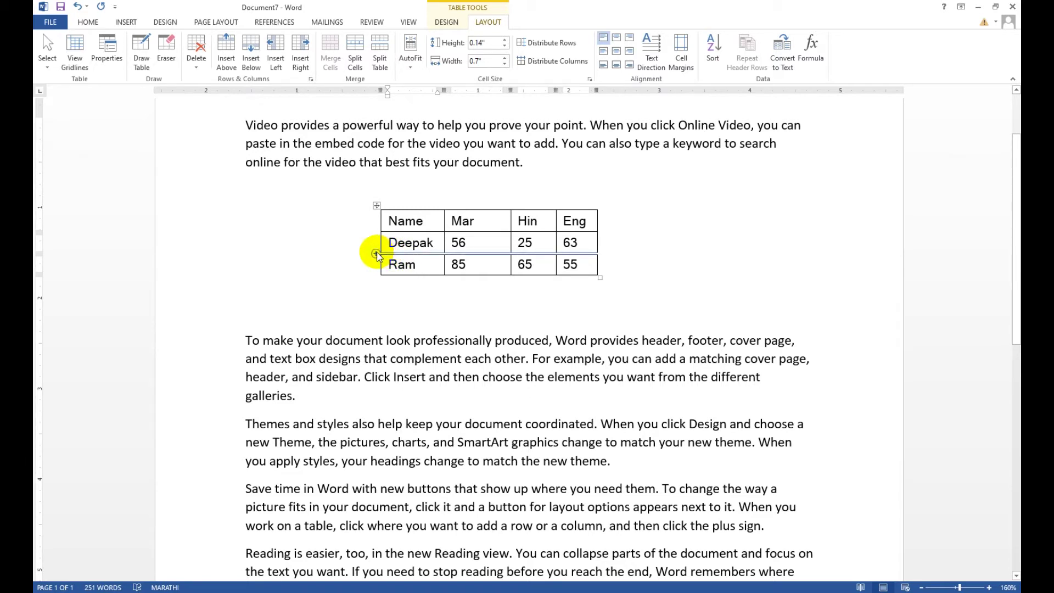
pyautogui.click(377, 254)
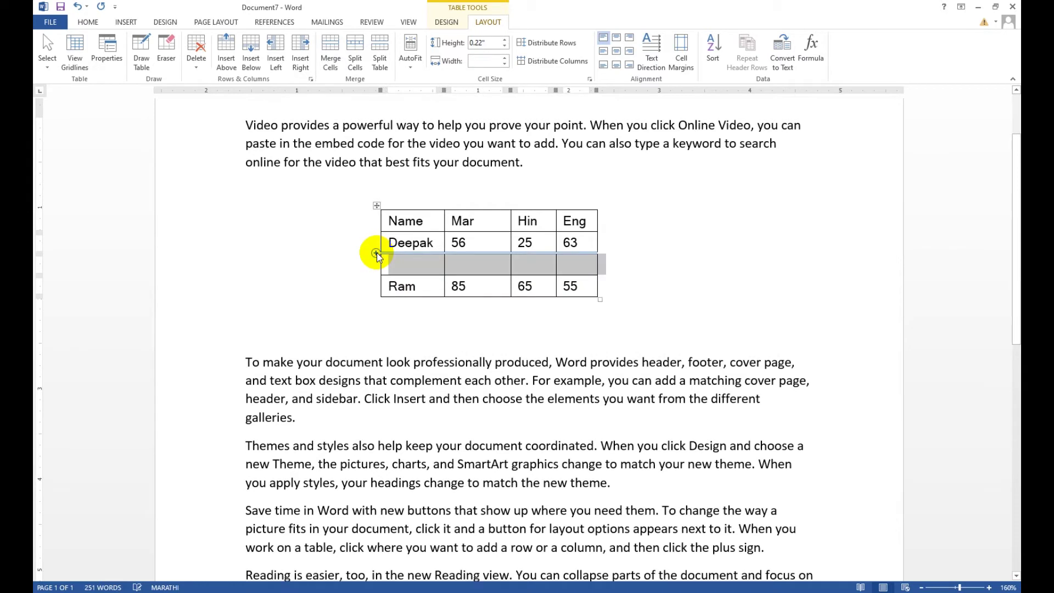
pyautogui.click(415, 269)
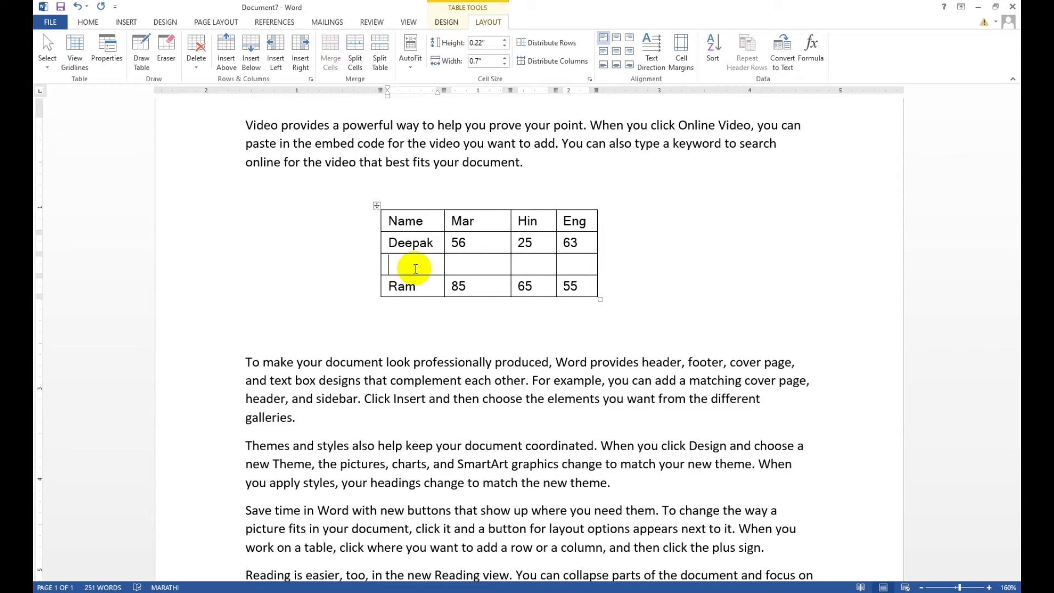
pyautogui.click(398, 285)
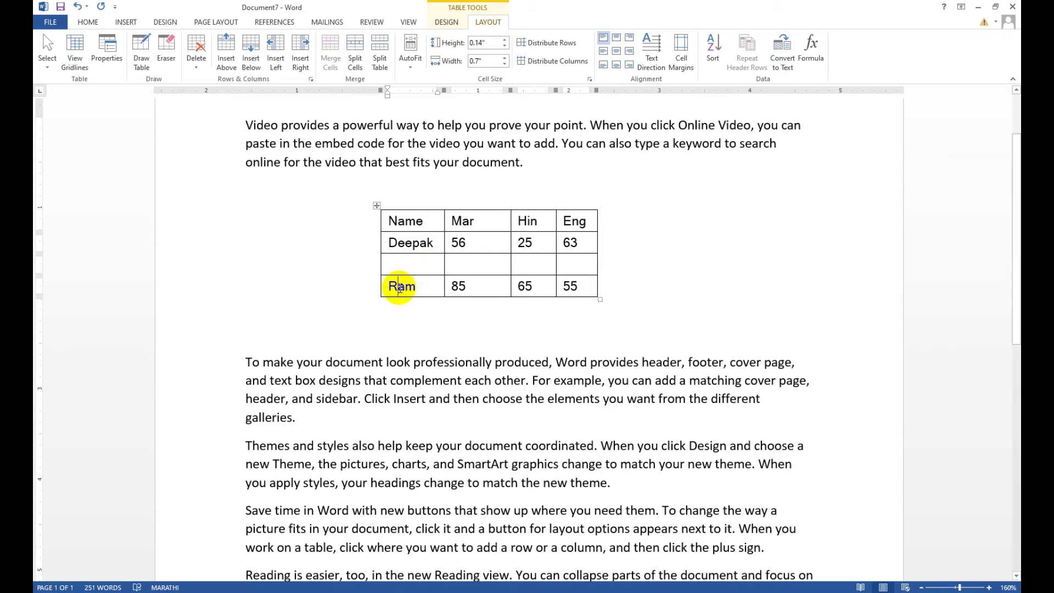
pyautogui.moveTo(376, 298)
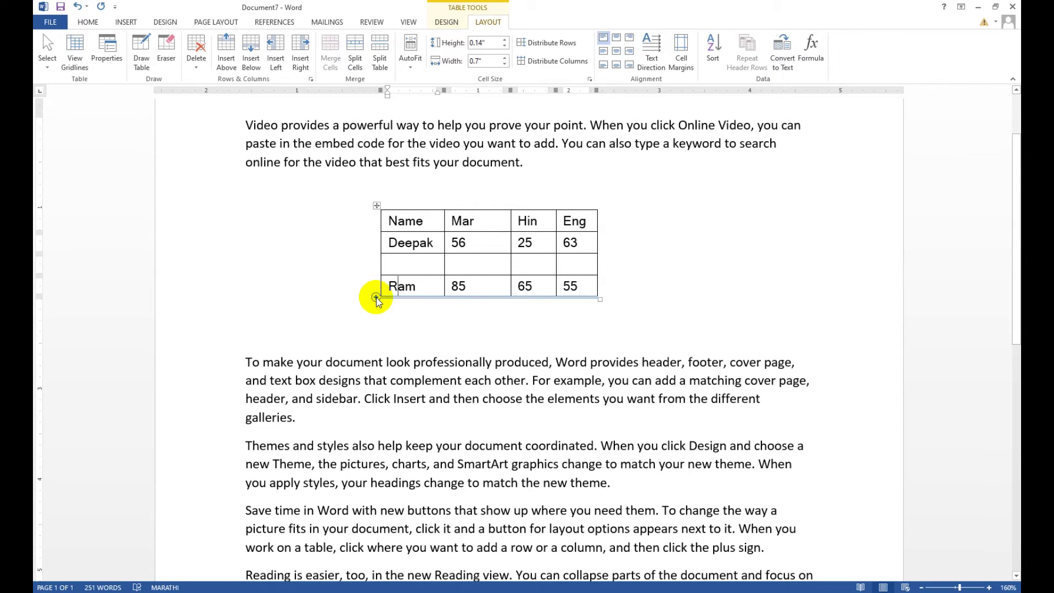
pyautogui.click(377, 298)
pyautogui.click(413, 316)
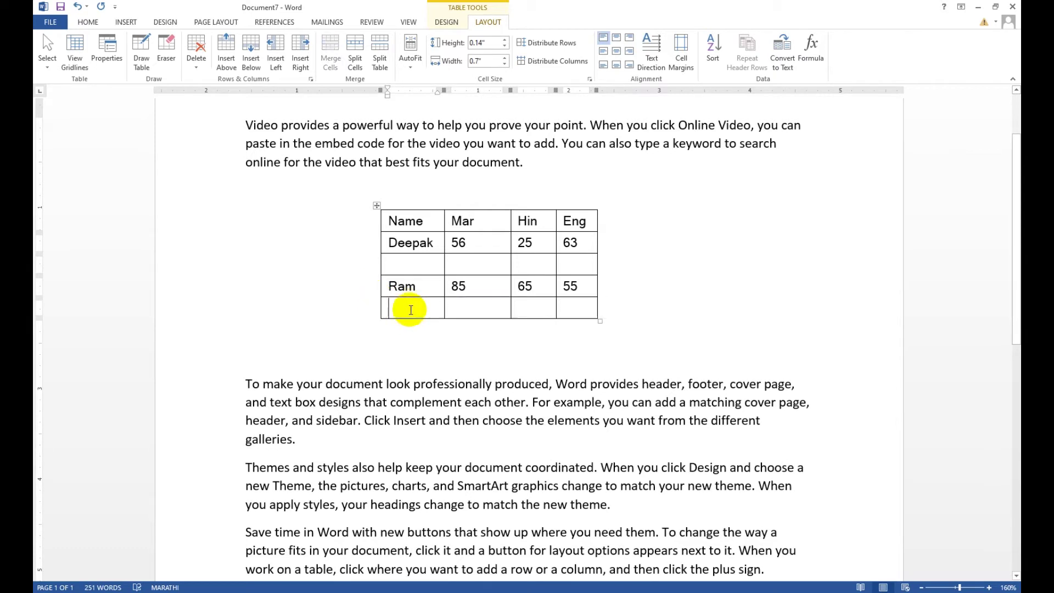
pyautogui.click(377, 277)
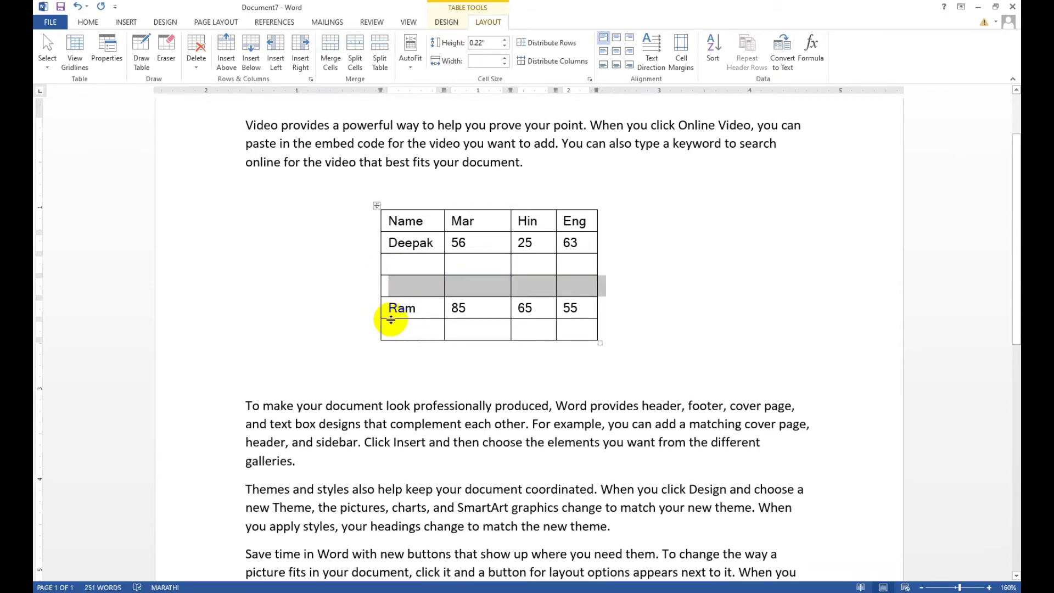
pyautogui.click(416, 307)
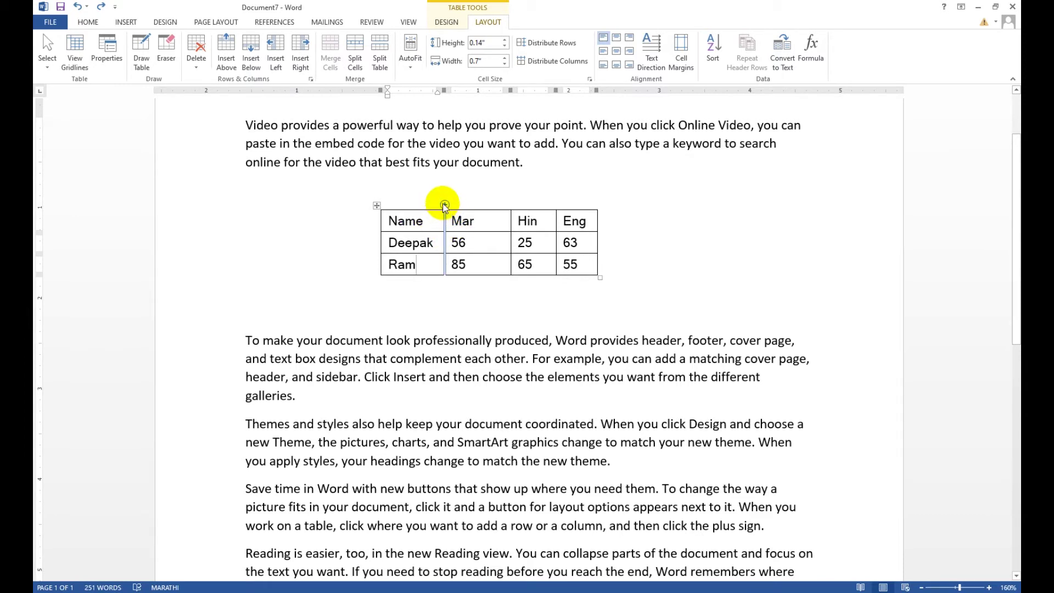
pyautogui.click(445, 205)
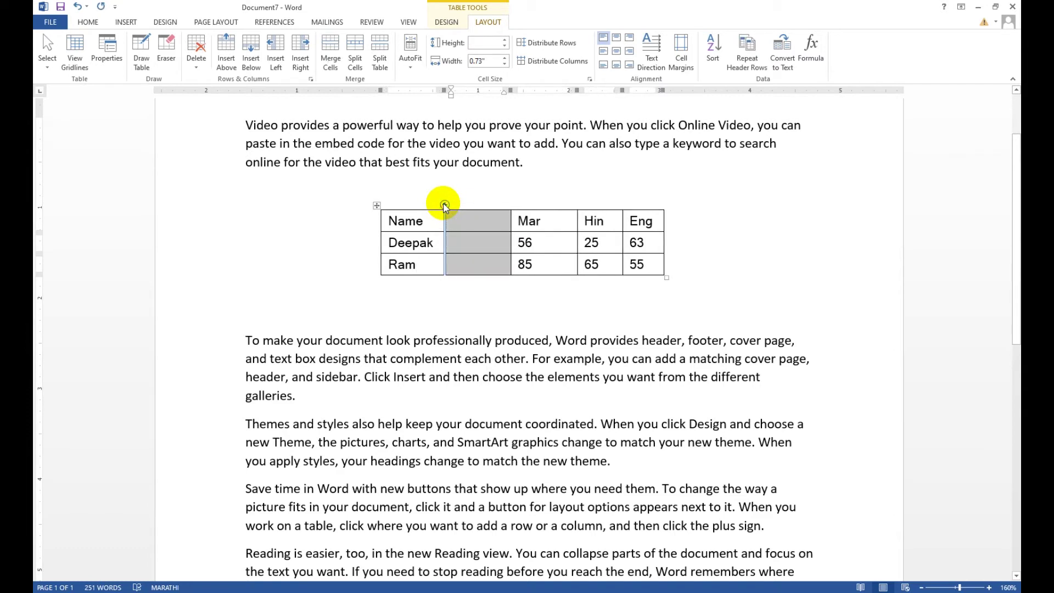
pyautogui.click(487, 244)
pyautogui.hotkey('ctrl', 'z')
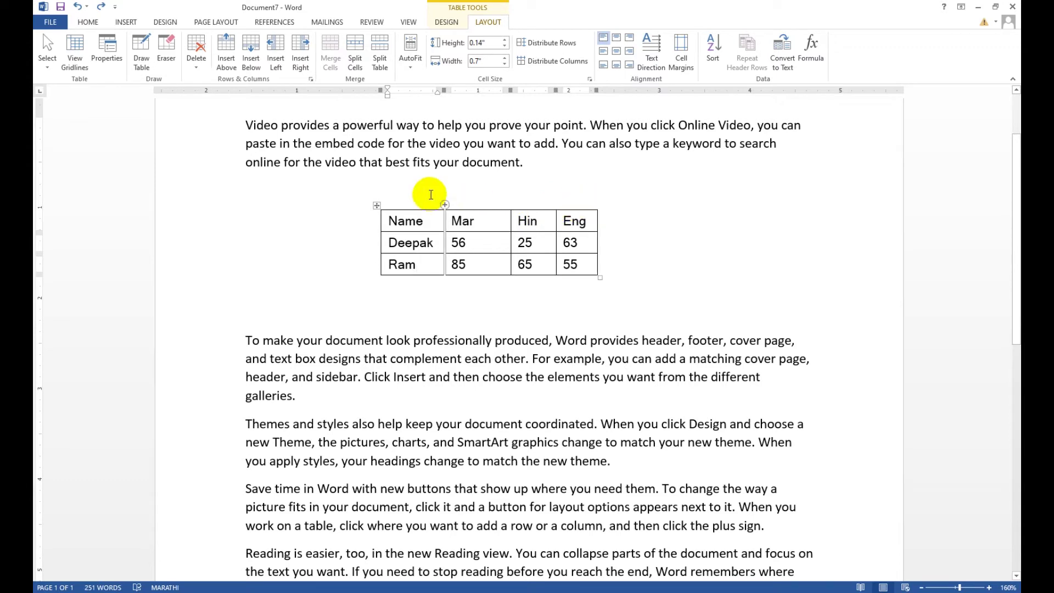
pyautogui.click(405, 251)
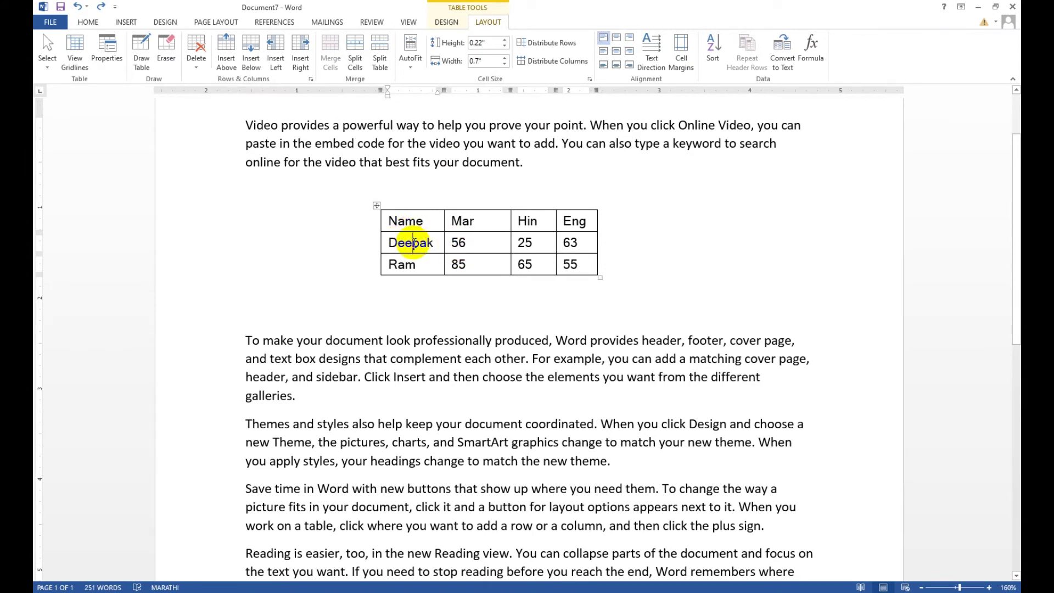
# Insert a blank row above Deepak's row, then undo it
pyautogui.click(369, 242)
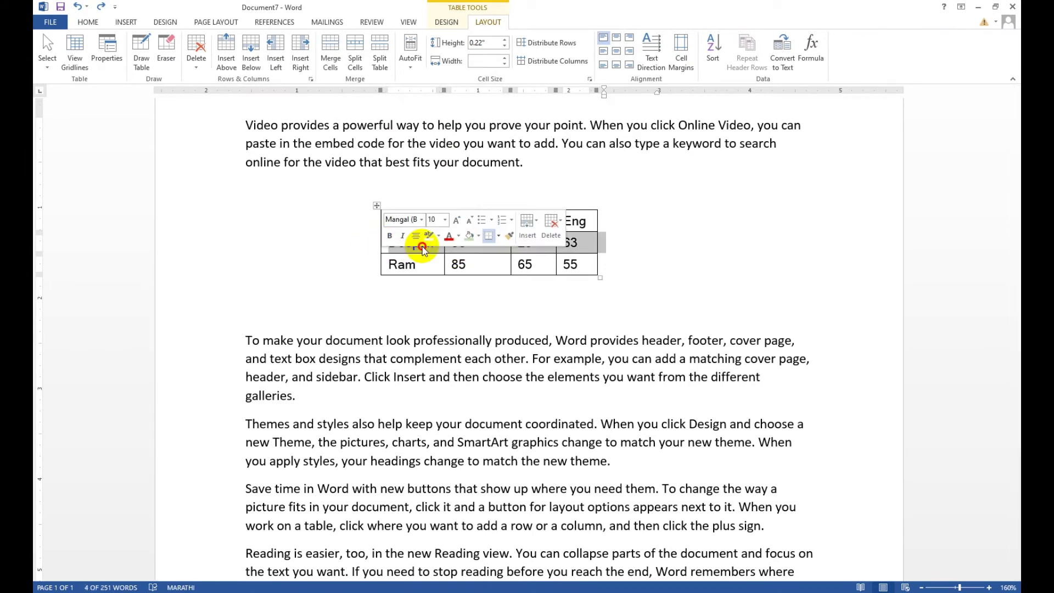
pyautogui.click(459, 245)
pyautogui.doubleClick(406, 242)
pyautogui.click(412, 242)
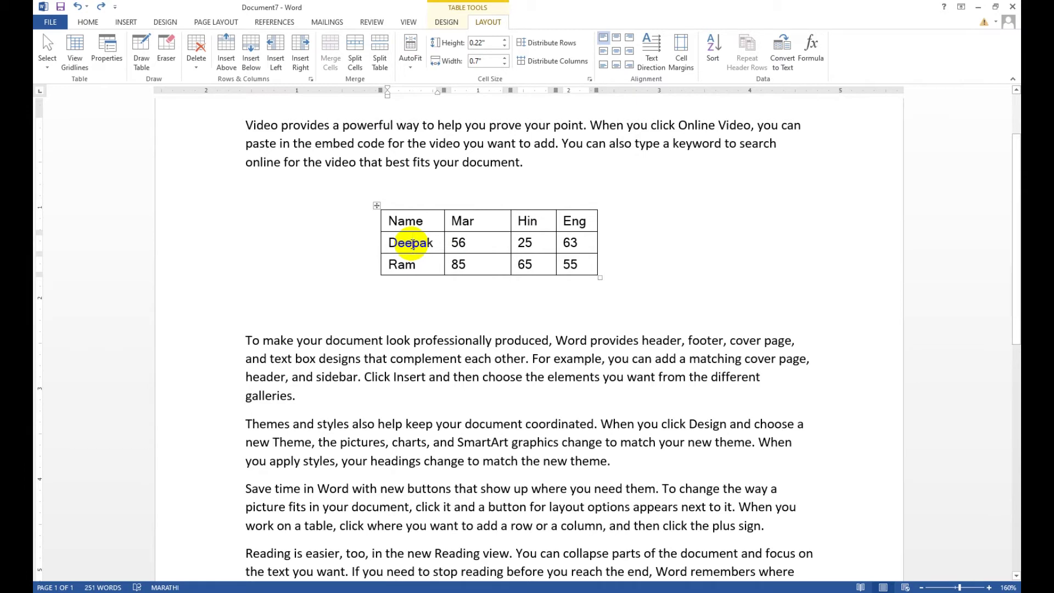
pyautogui.click(368, 241)
pyautogui.click(431, 260)
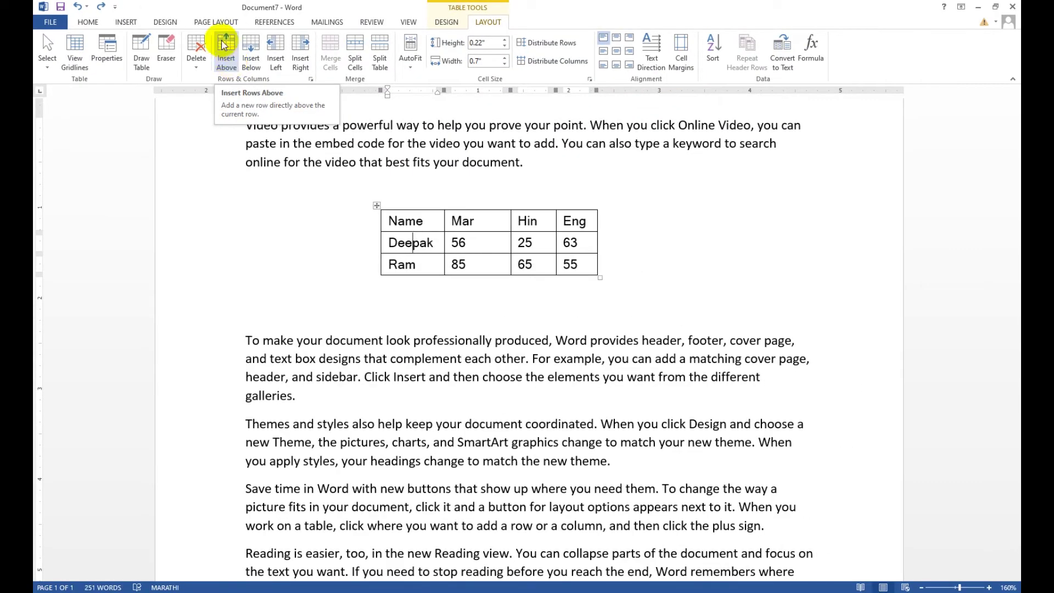
pyautogui.click(225, 45)
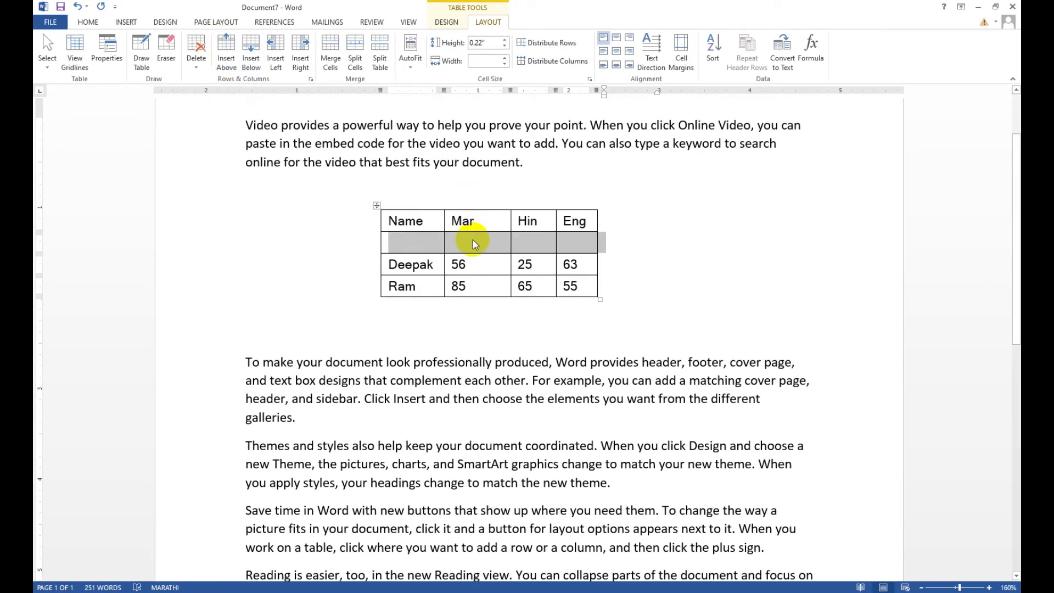
pyautogui.hotkey('ctrl', 'z')
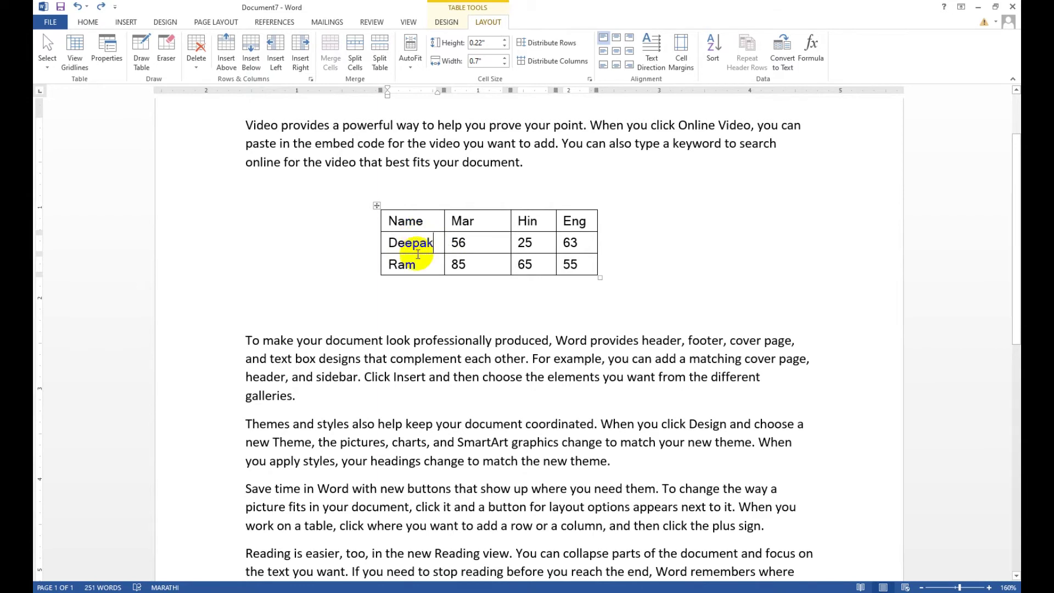
# Insert a blank row below Deepak's row, undo it, and move the caret above the table
pyautogui.click(417, 241)
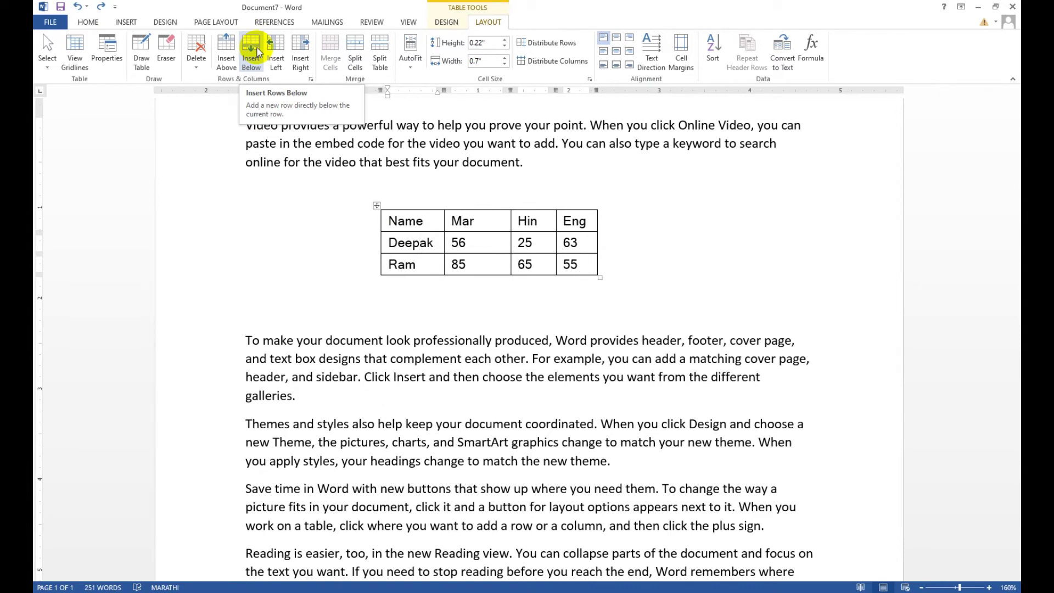
pyautogui.click(251, 52)
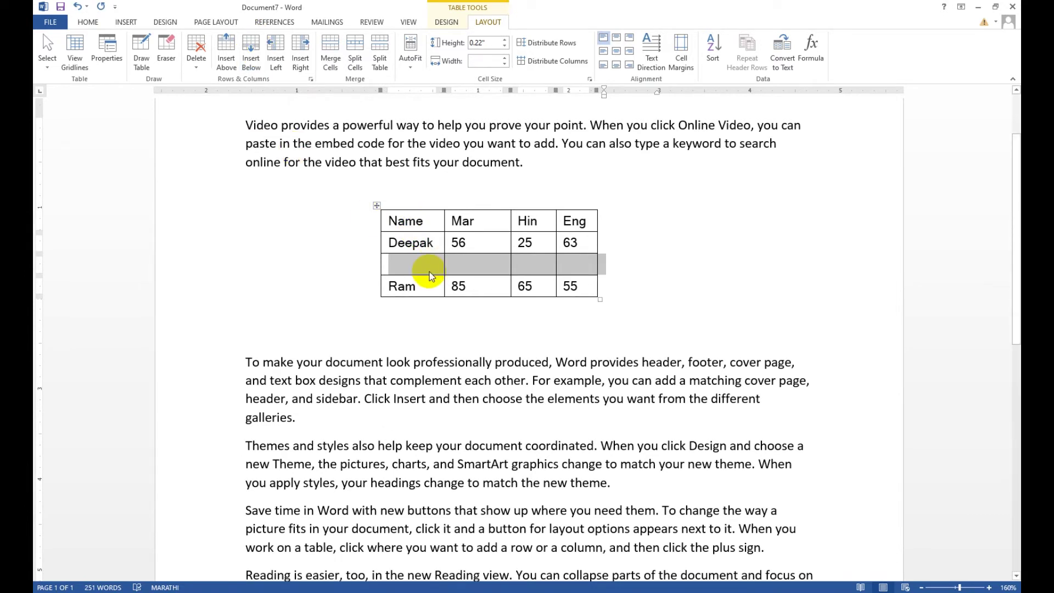
pyautogui.hotkey('ctrl', 'z')
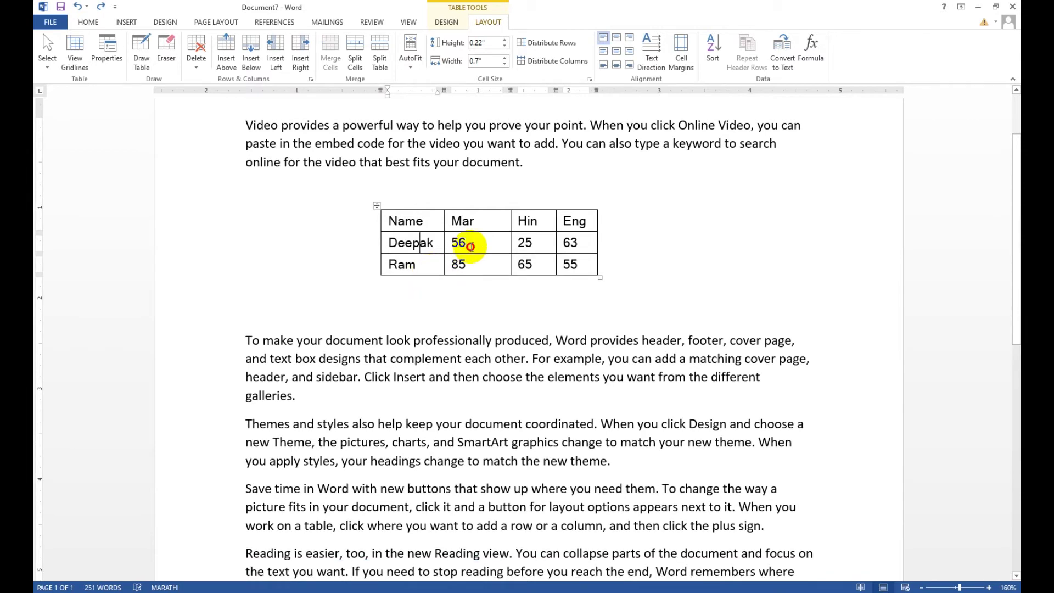
pyautogui.click(482, 217)
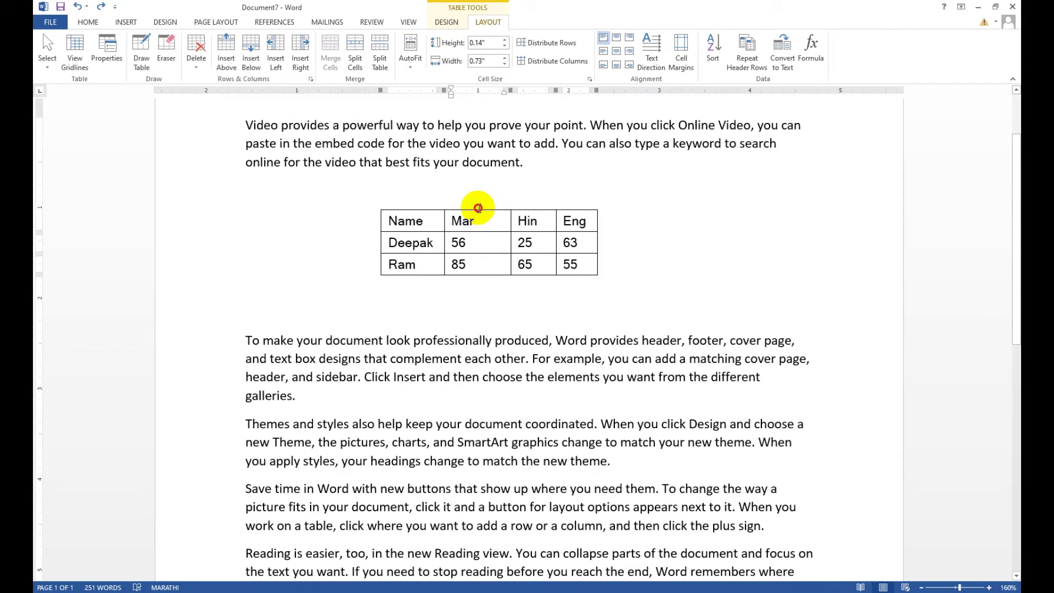
pyautogui.press('Up')
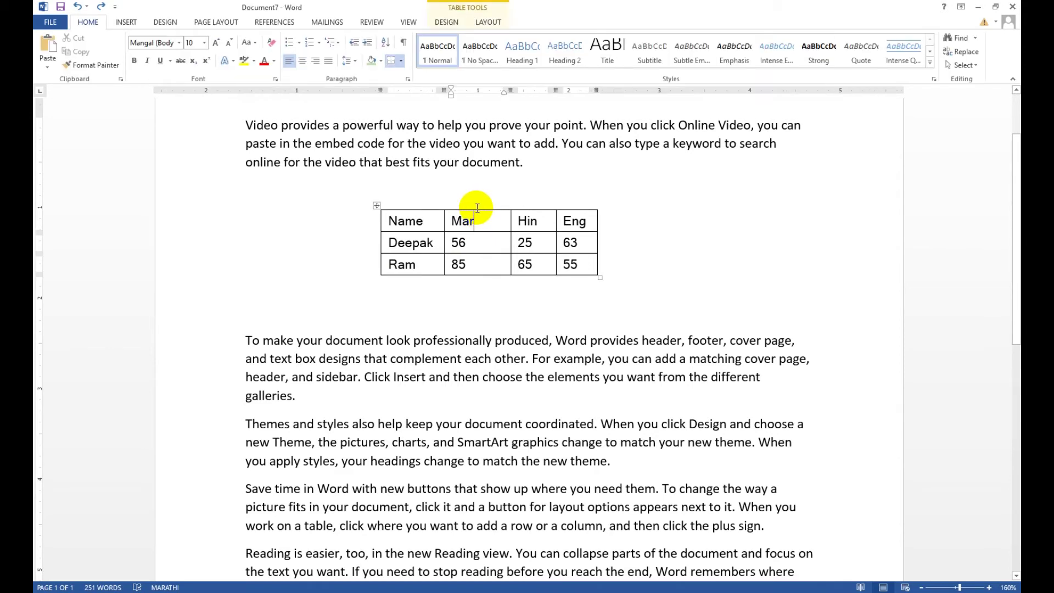
# Insert a blank column left of Mar, then undo it
pyautogui.click(477, 207)
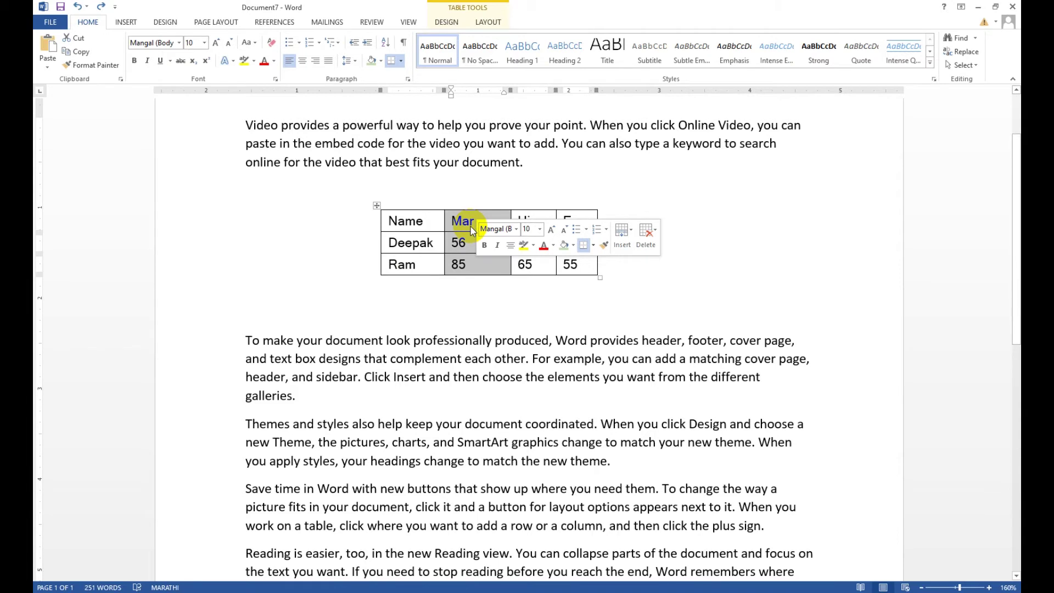
pyautogui.click(470, 226)
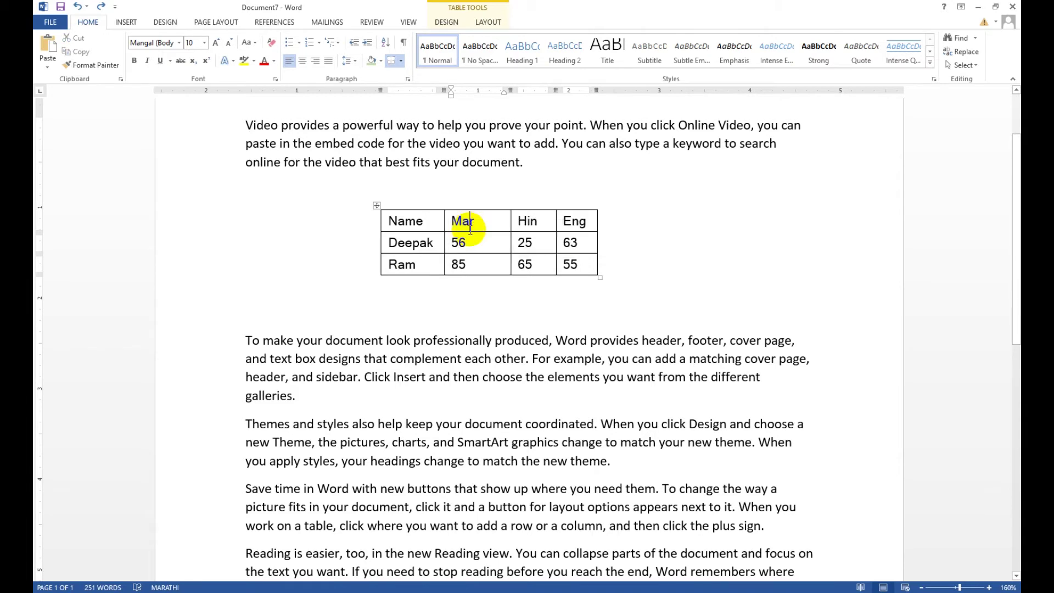
pyautogui.click(488, 21)
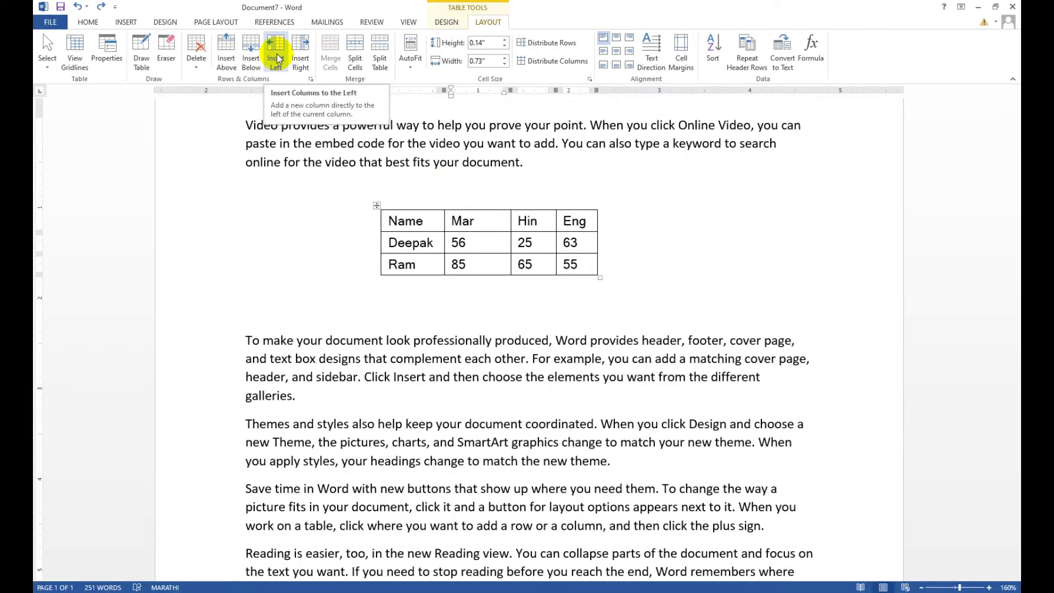
pyautogui.click(277, 54)
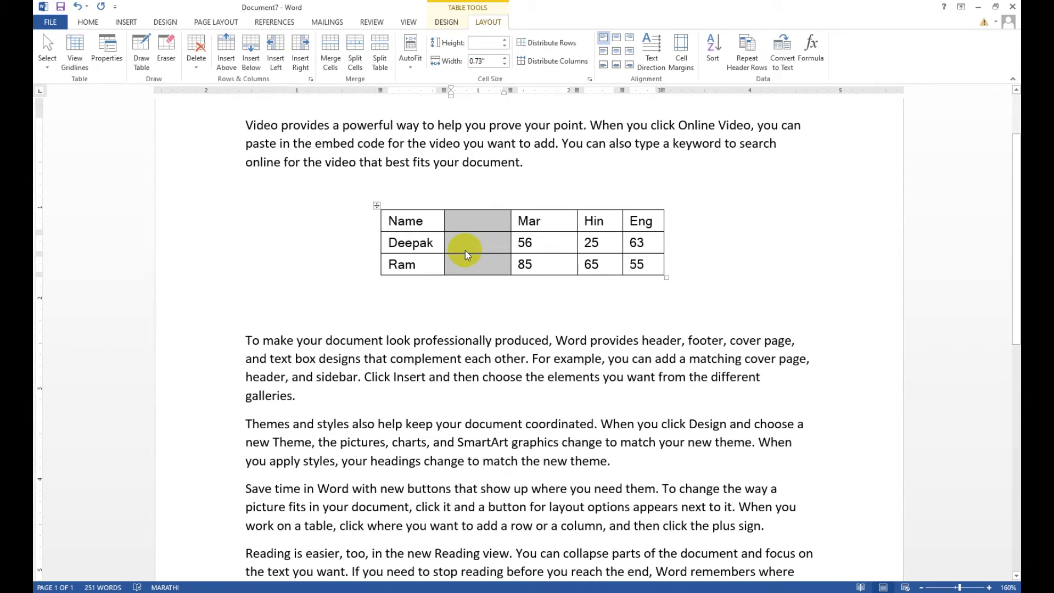
pyautogui.hotkey('ctrl', 'z')
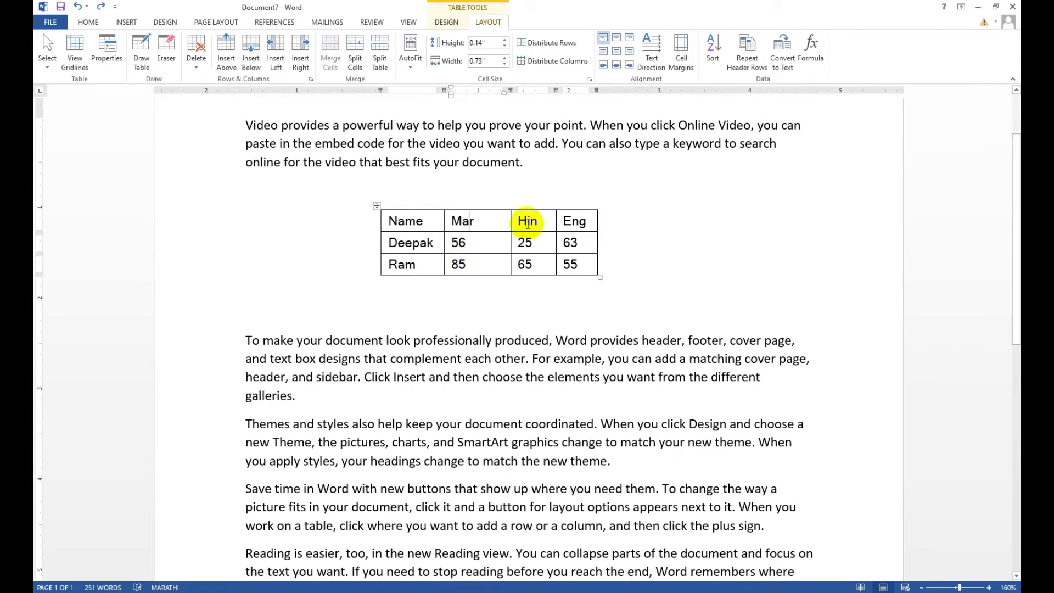
# Insert a blank column right of Hin, undo it, and return to the Name cell
pyautogui.click(525, 242)
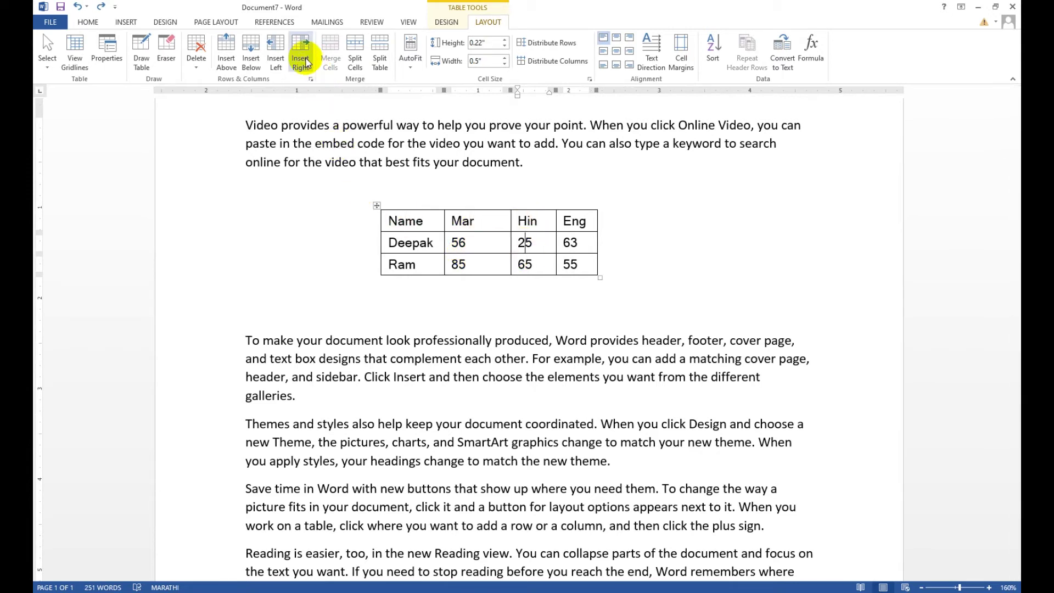
pyautogui.click(305, 67)
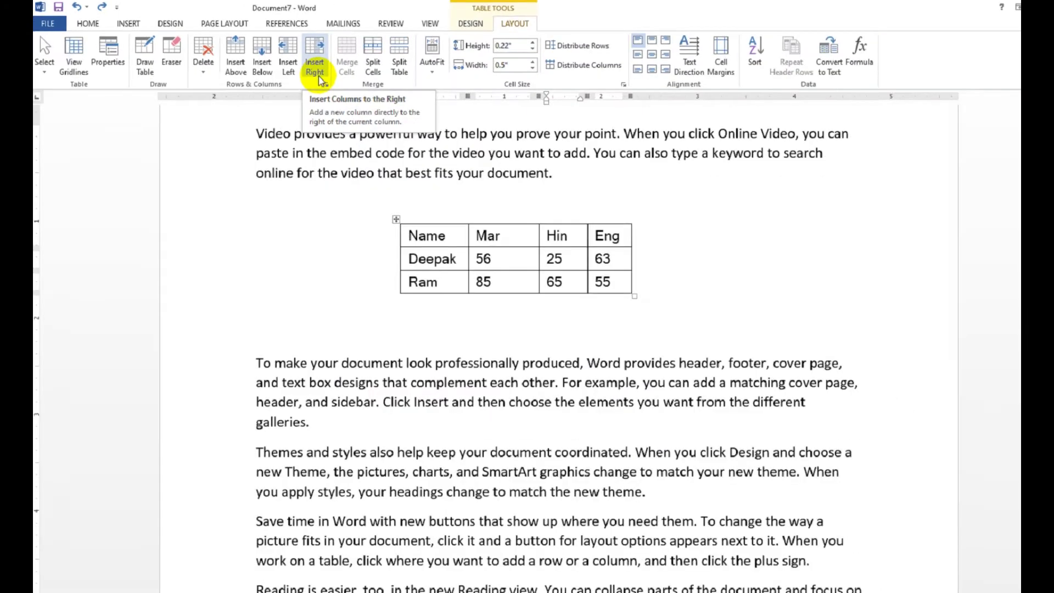
pyautogui.click(318, 77)
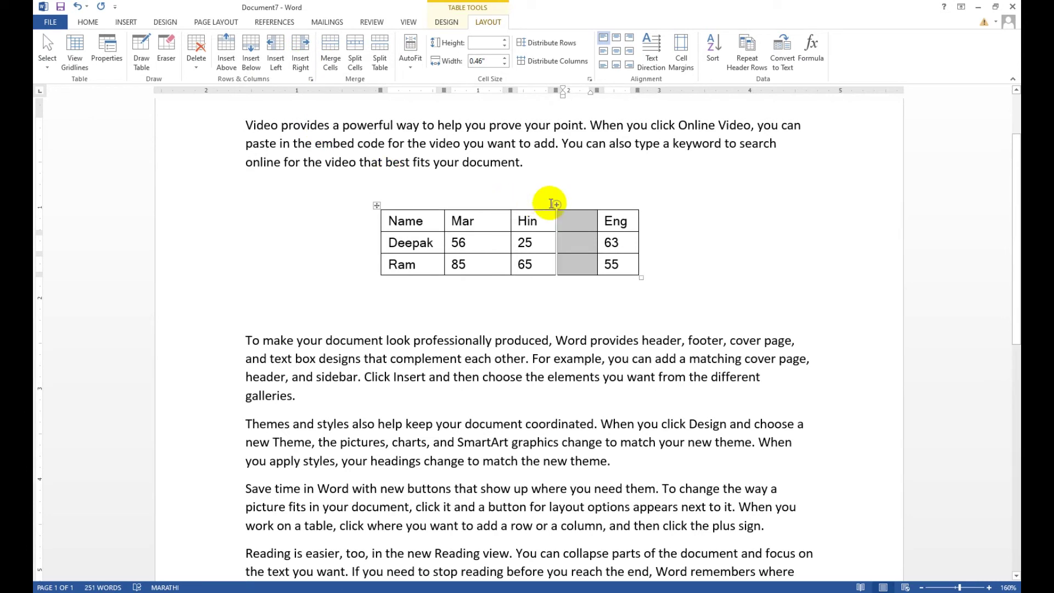
pyautogui.hotkey('ctrl', 'z')
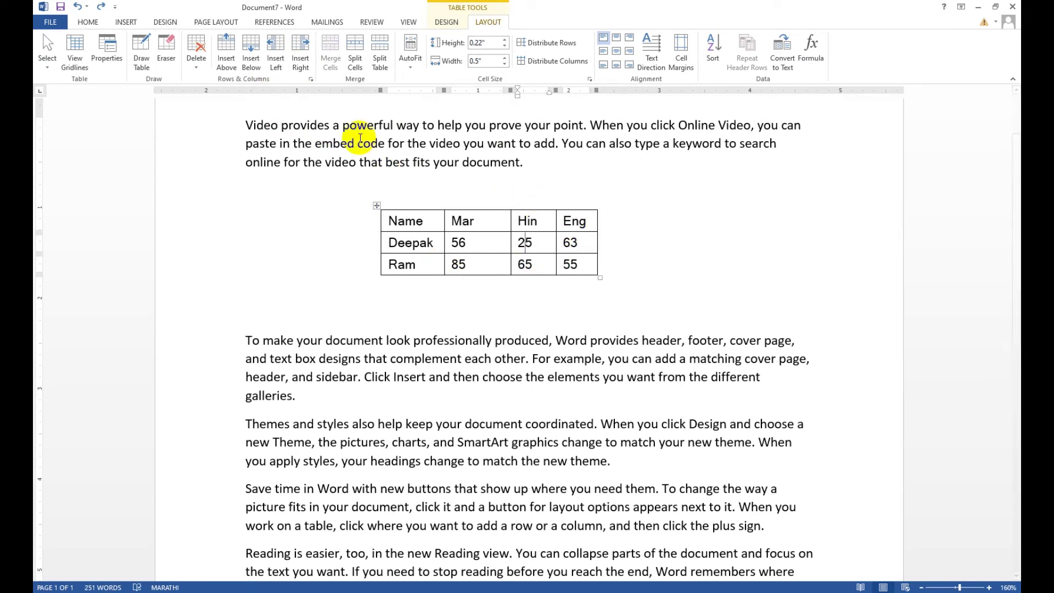
pyautogui.click(423, 222)
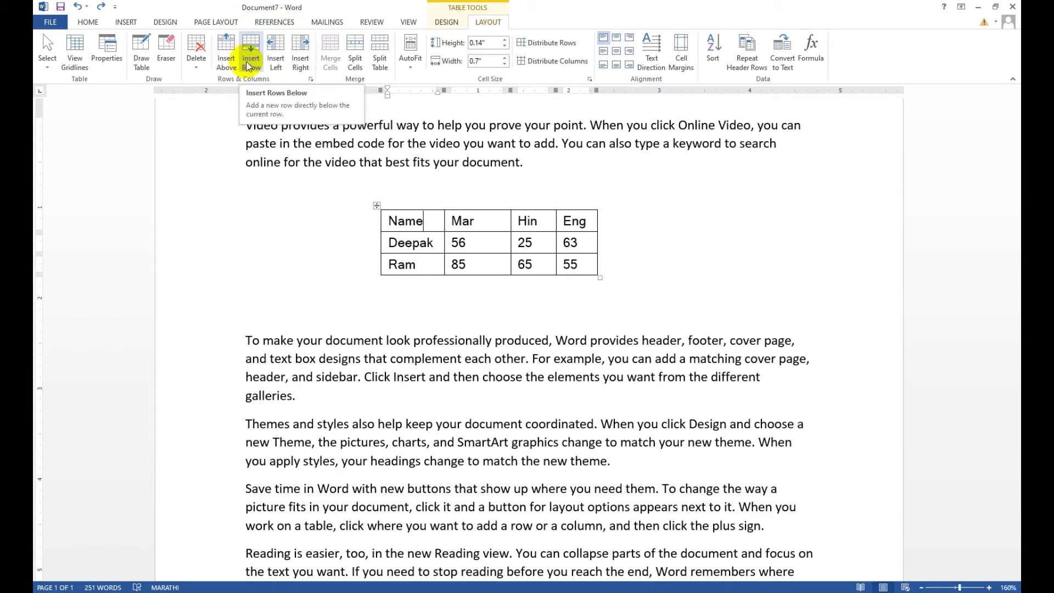
# Clear the Hin and Eng header text, merge those two header cells, then undo the merge
pyautogui.click(548, 227)
pyautogui.hotkey('shift', 'Right')
pyautogui.hotkey('shift', 'Right')
pyautogui.hotkey('shift', 'Right')
pyautogui.hotkey('shift', 'Right')
pyautogui.hotkey('shift', 'Right')
pyautogui.hotkey('shift', 'Right')
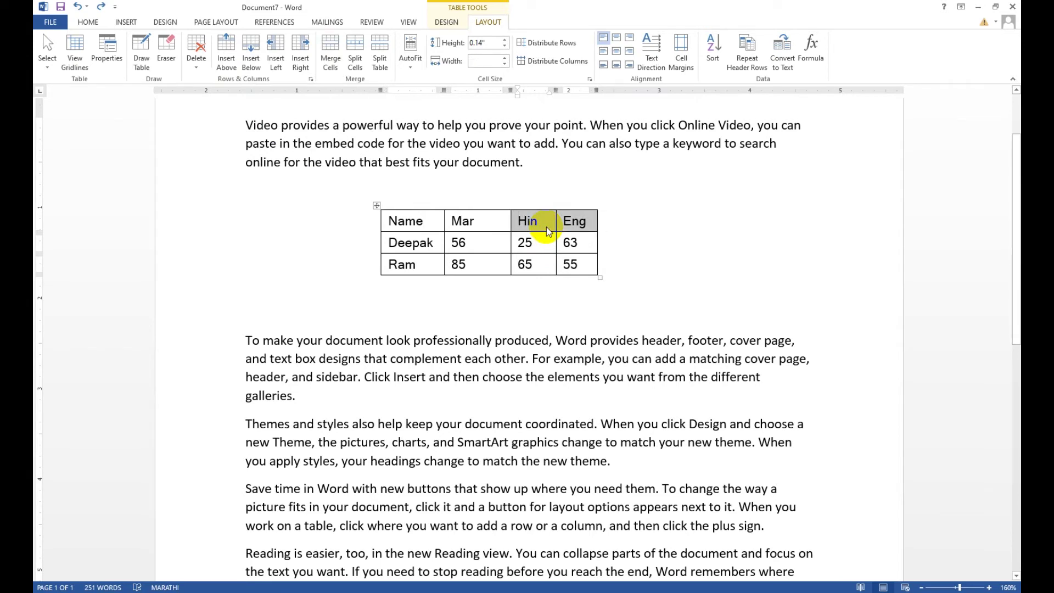
pyautogui.press('Delete')
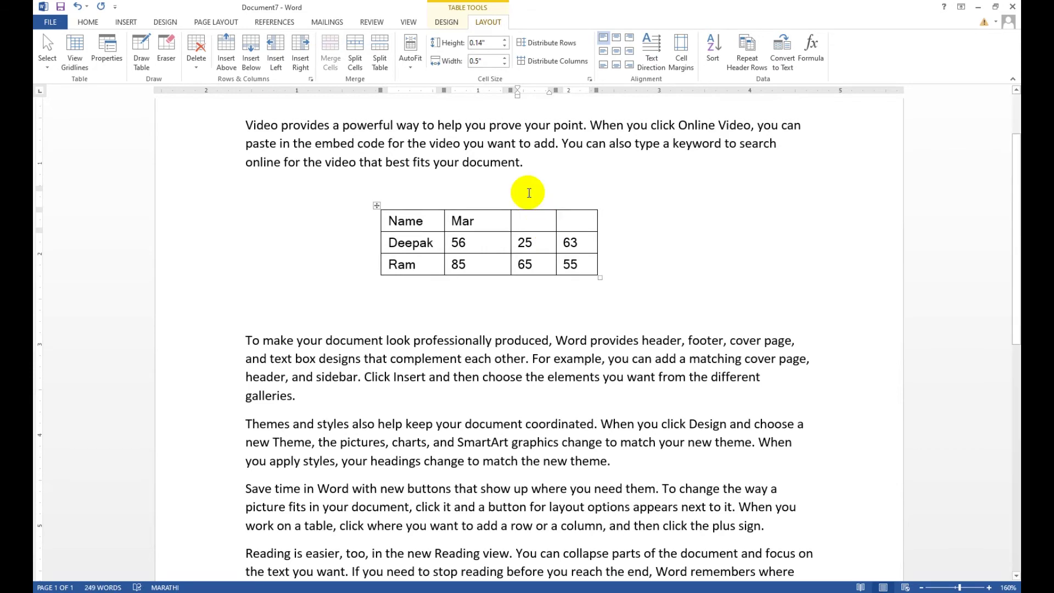
pyautogui.scroll(-2, 532, 195)
pyautogui.scroll(16, 545, 140)
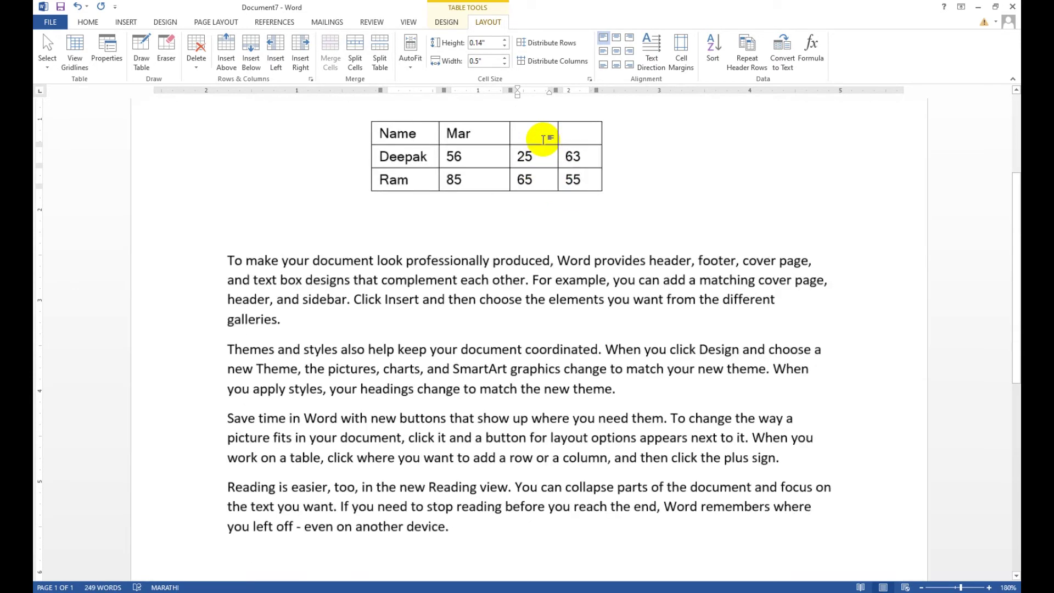
pyautogui.scroll(1, 550, 143)
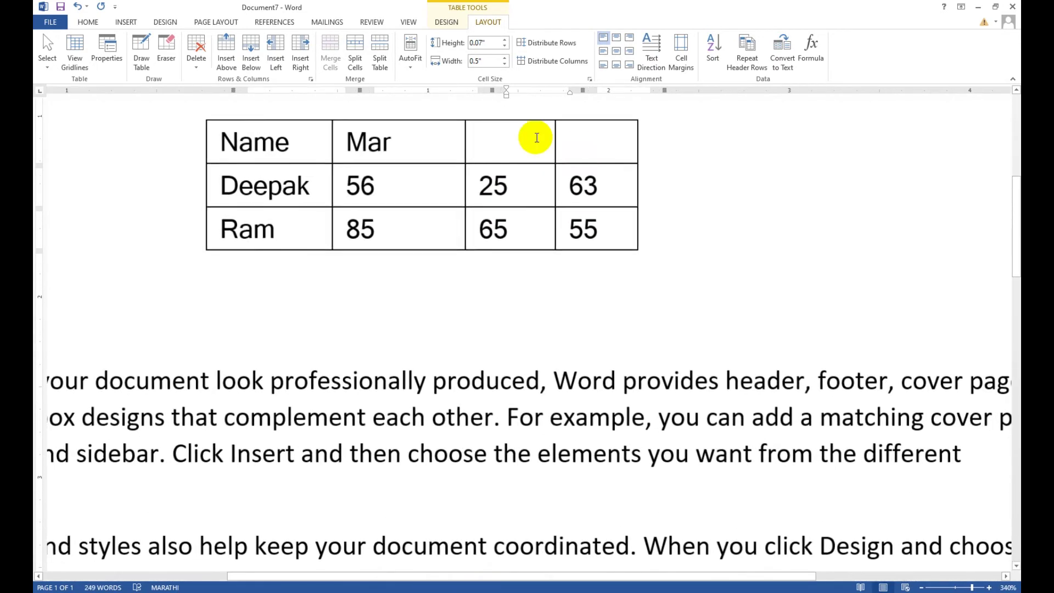
pyautogui.scroll(1, 537, 137)
pyautogui.moveTo(527, 137); pyautogui.dragTo(631, 138)
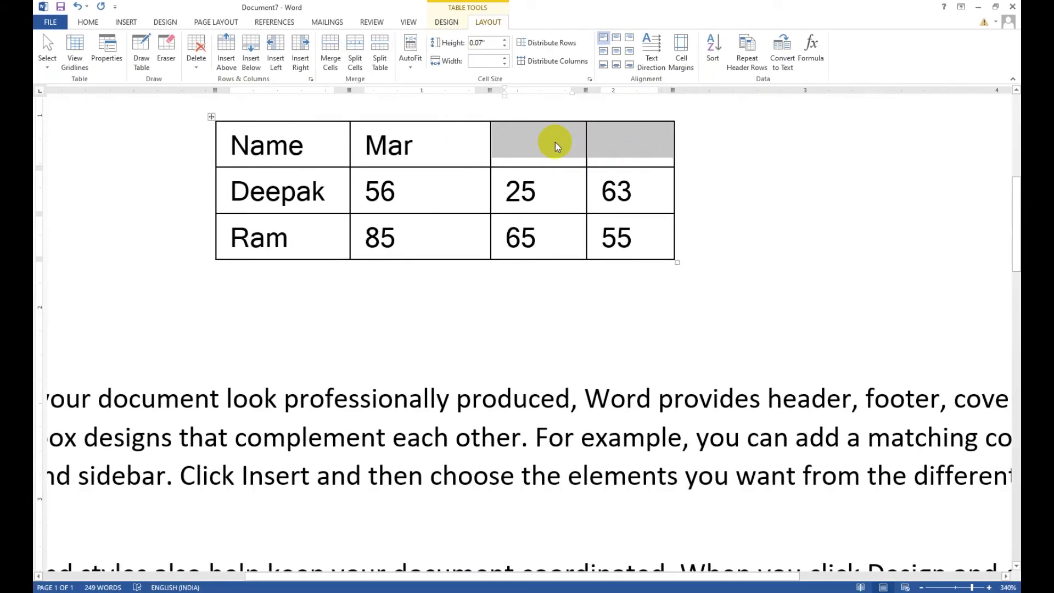
pyautogui.click(332, 46)
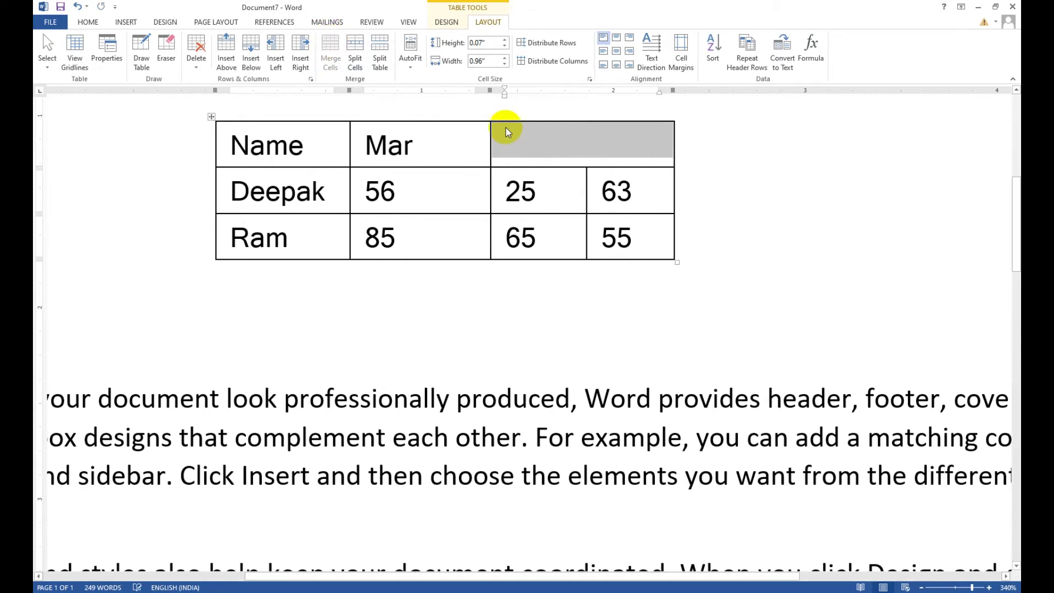
pyautogui.click(584, 134)
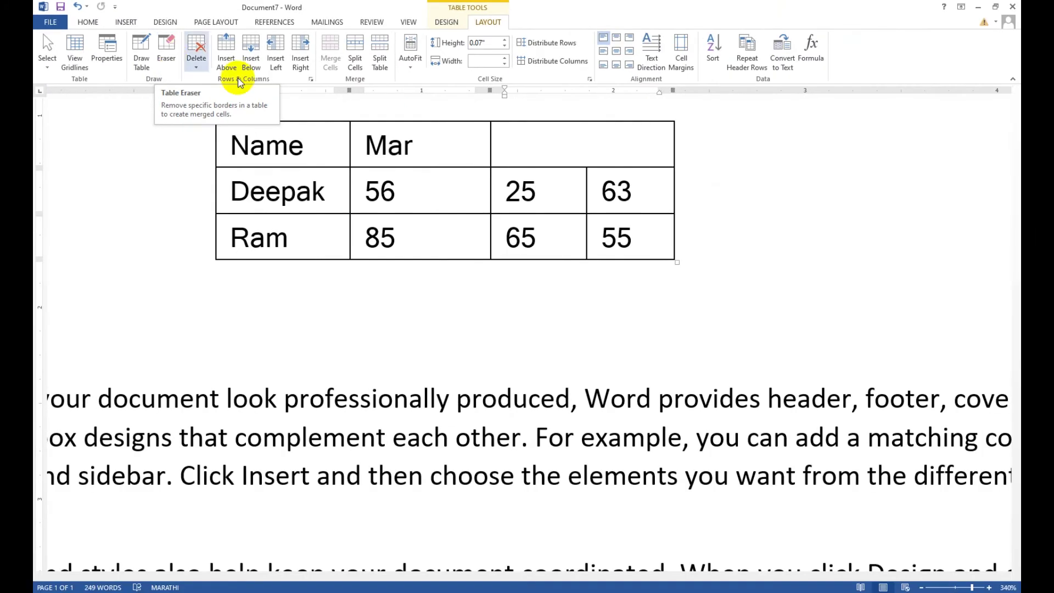
pyautogui.hotkey('ctrl', 'z')
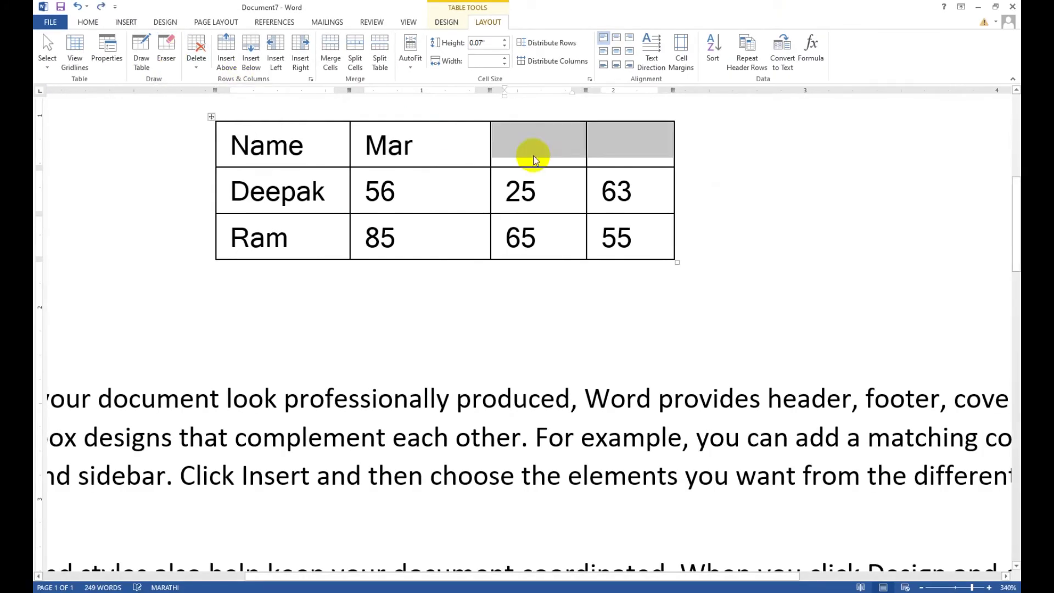
# Clear the marks in the two right columns and merge a 2x2 block of cells
pyautogui.moveTo(531, 149); pyautogui.dragTo(612, 216)
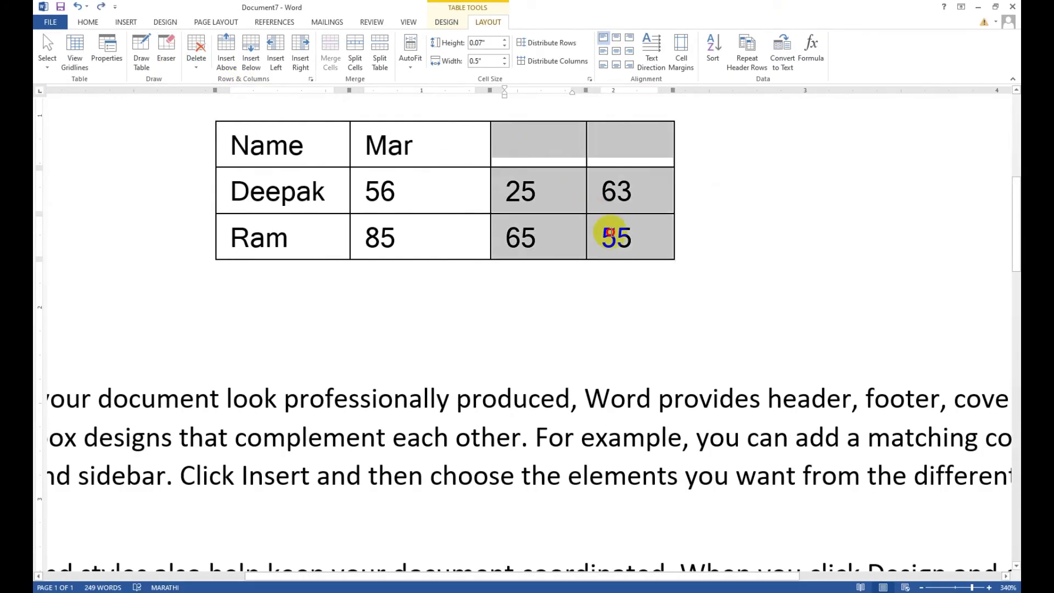
pyautogui.press('BackSpace')
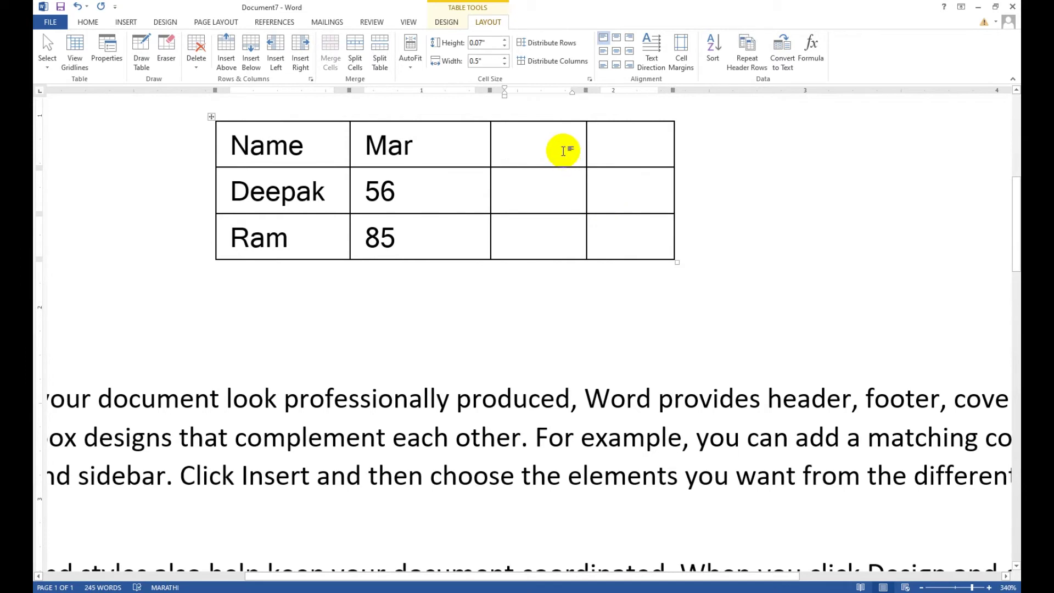
pyautogui.moveTo(587, 172); pyautogui.dragTo(610, 205)
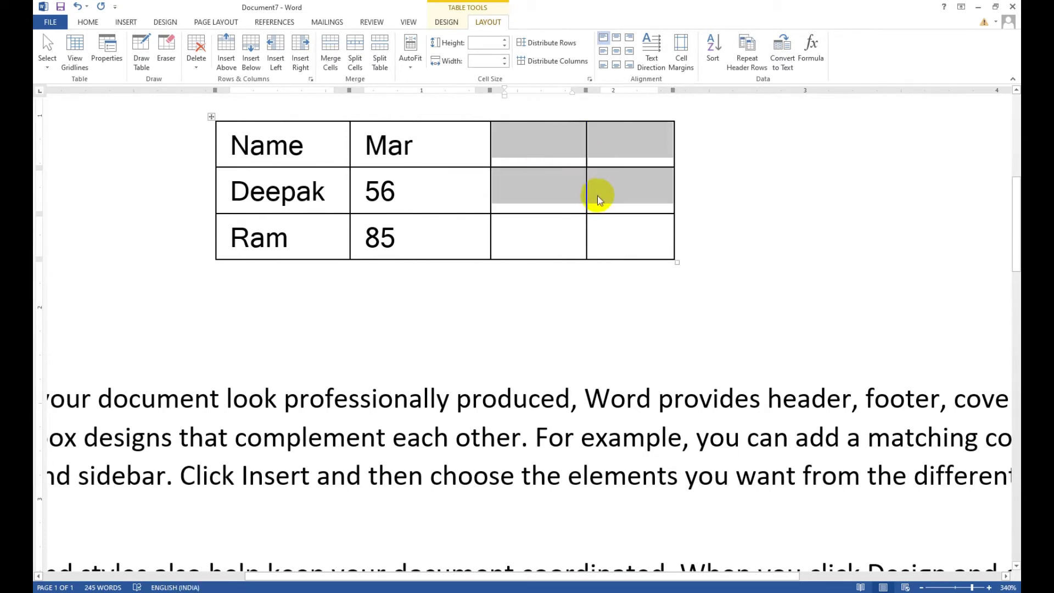
pyautogui.click(331, 45)
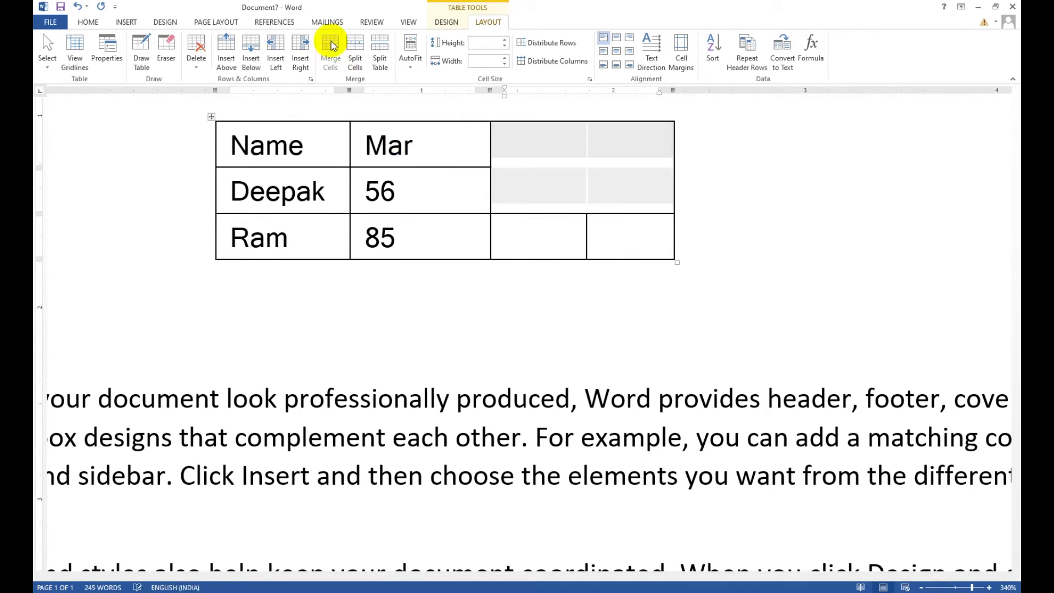
pyautogui.click(623, 193)
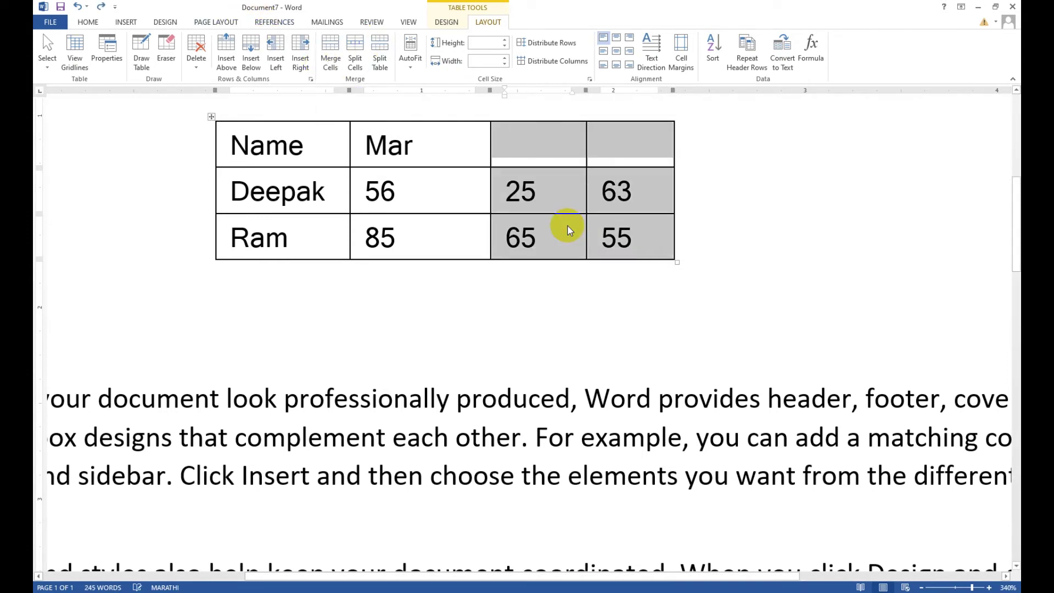
pyautogui.write('Eng')
# Delete the 55 from Ram's Eng cell in the bottom row
pyautogui.click(658, 249)
pyautogui.hotkey('shift', 'Left')
pyautogui.hotkey('shift', 'Left')
pyautogui.press('BackSpace')
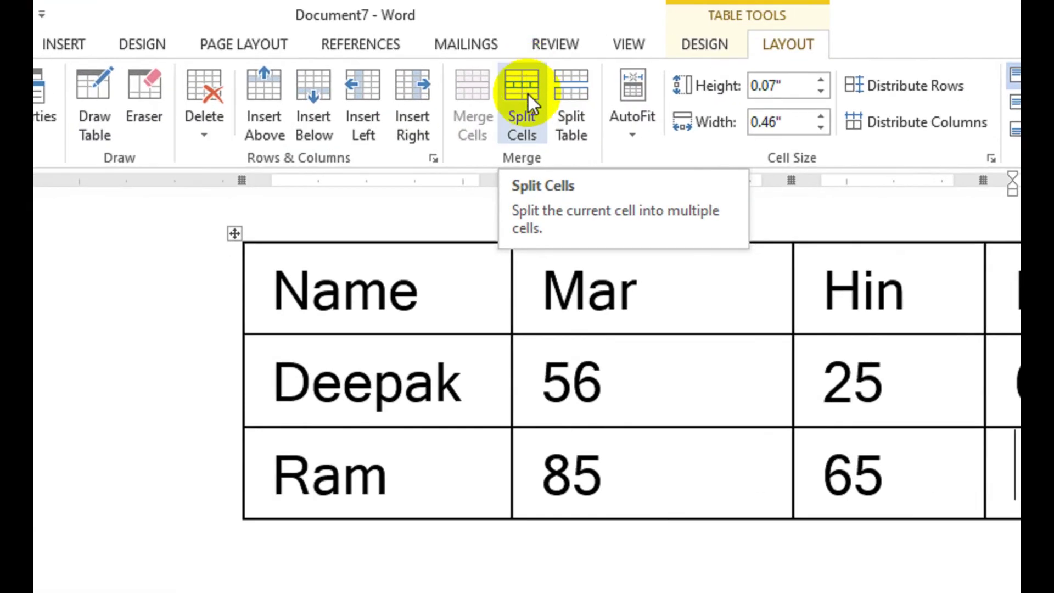
# Split Ram's Eng cell into 3 columns by 2 rows, inspect the grid, then undo
pyautogui.click(358, 51)
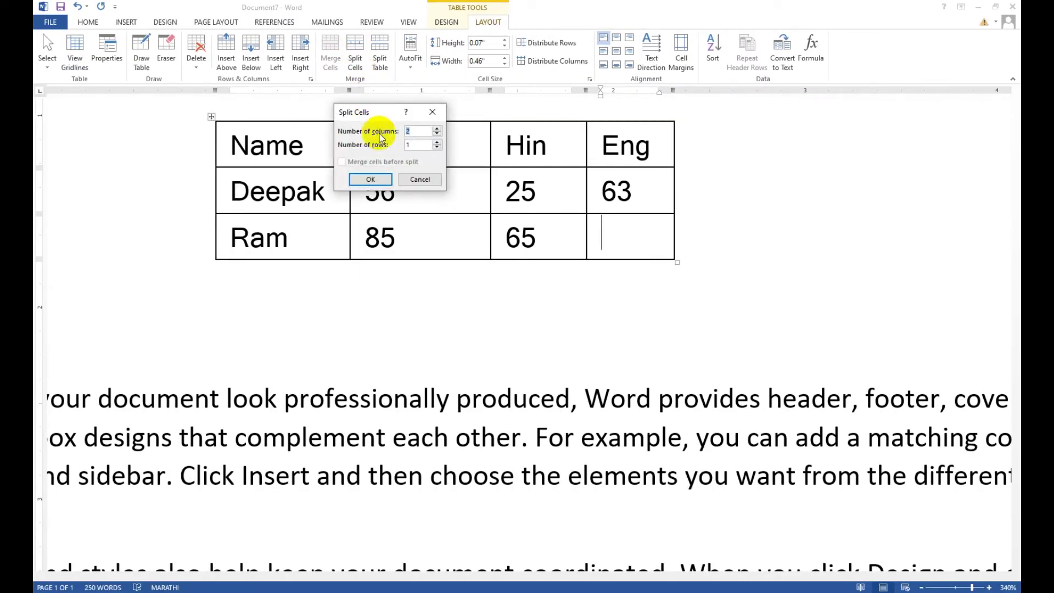
pyautogui.click(437, 128)
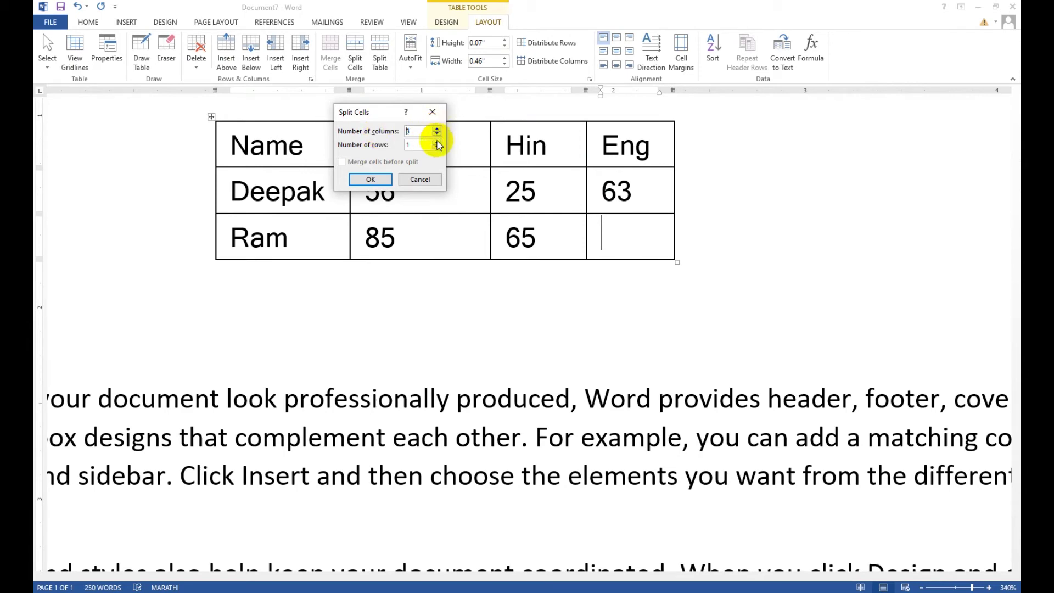
pyautogui.click(437, 142)
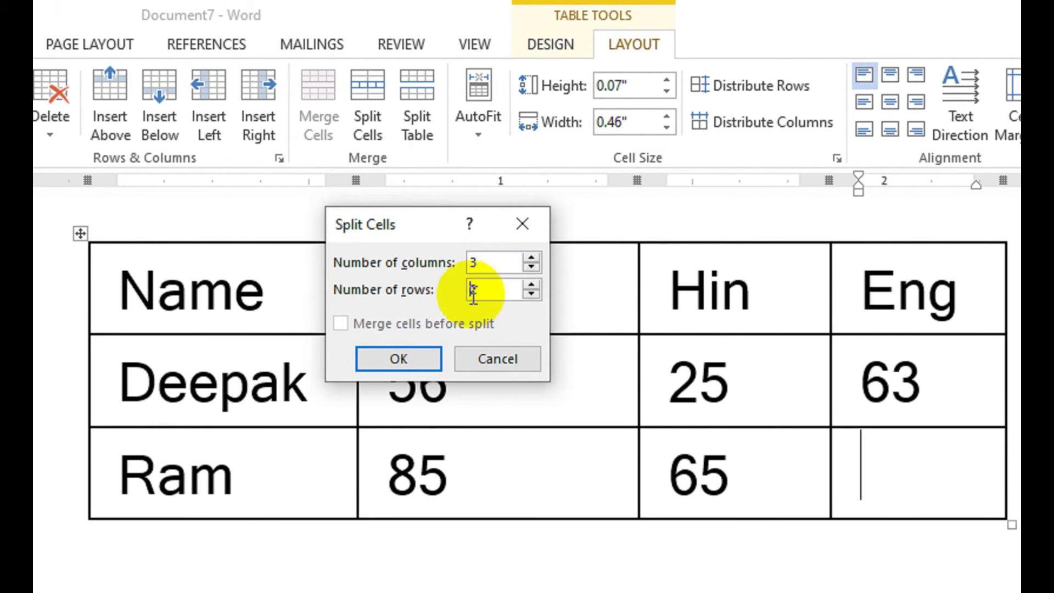
pyautogui.click(398, 356)
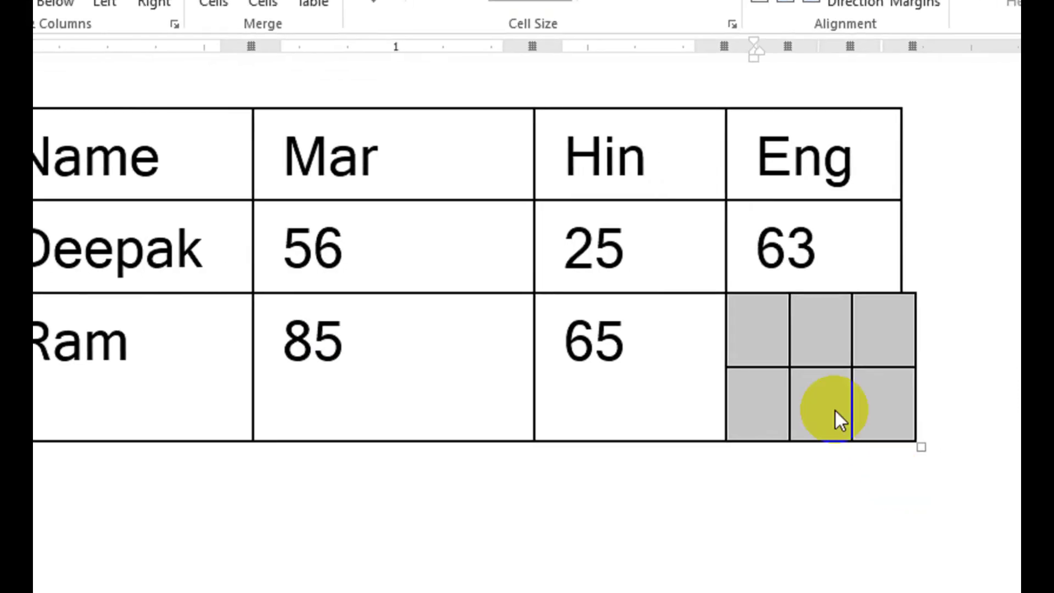
pyautogui.click(727, 313)
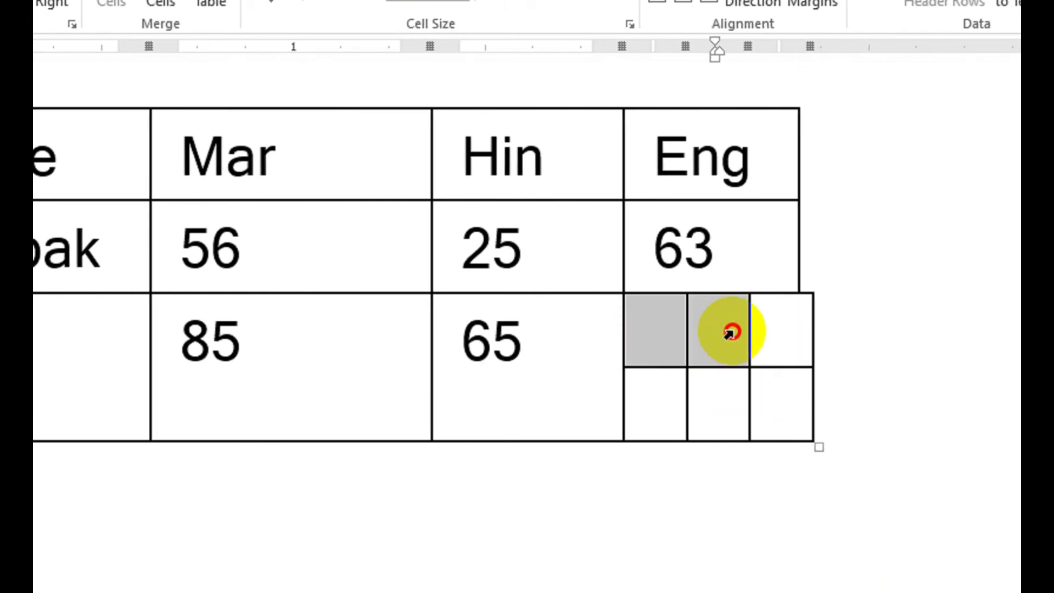
pyautogui.moveTo(670, 333); pyautogui.dragTo(716, 336)
pyautogui.click(734, 423)
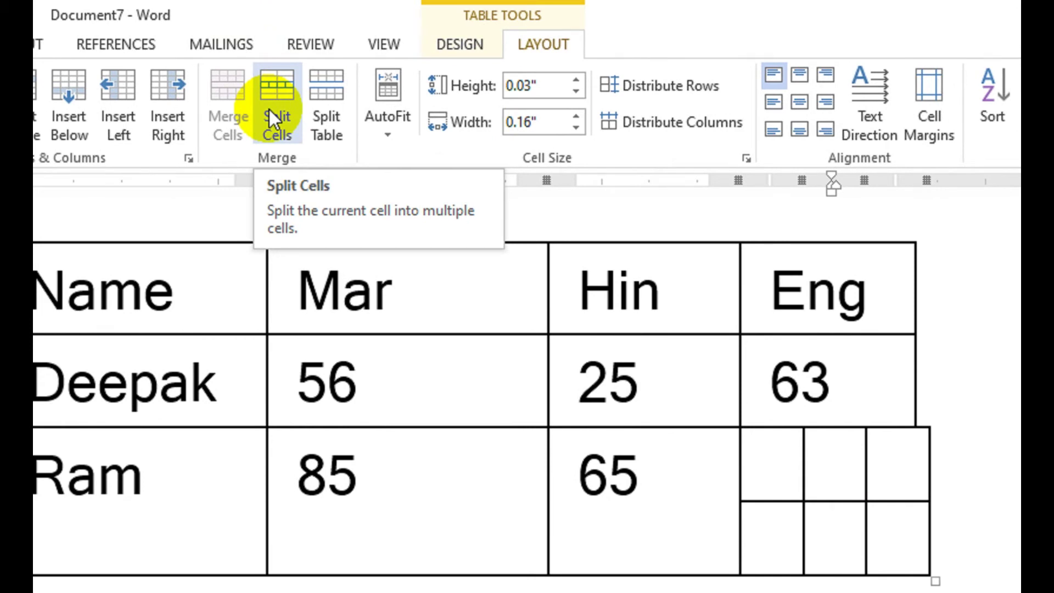
pyautogui.hotkey('ctrl', 'z')
pyautogui.hotkey('ctrl', 'z')
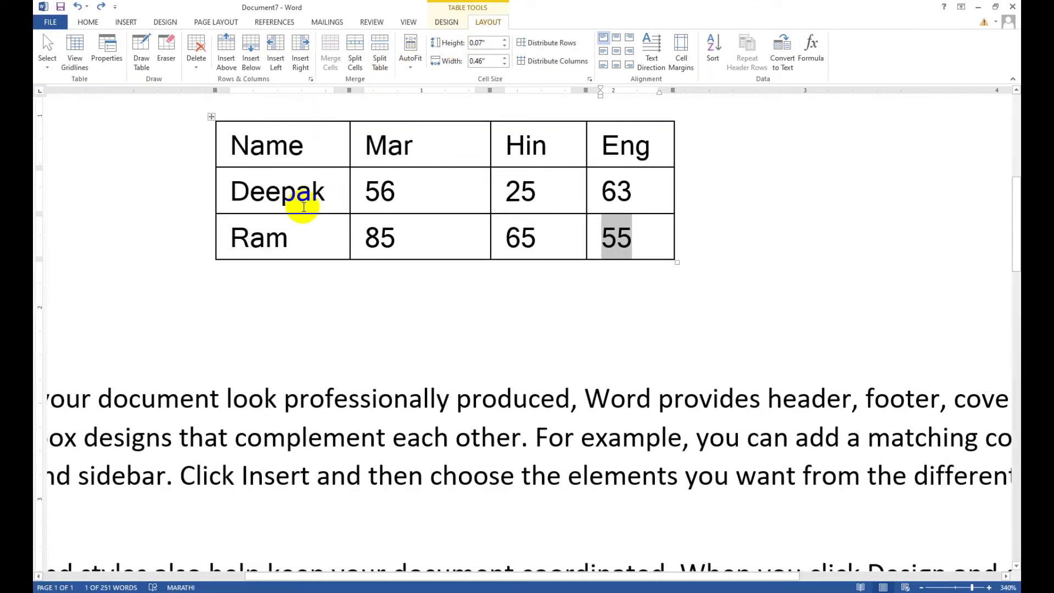
# Place the insertion point in the second student's row of the marks table
pyautogui.click(298, 200)
pyautogui.click(325, 248)
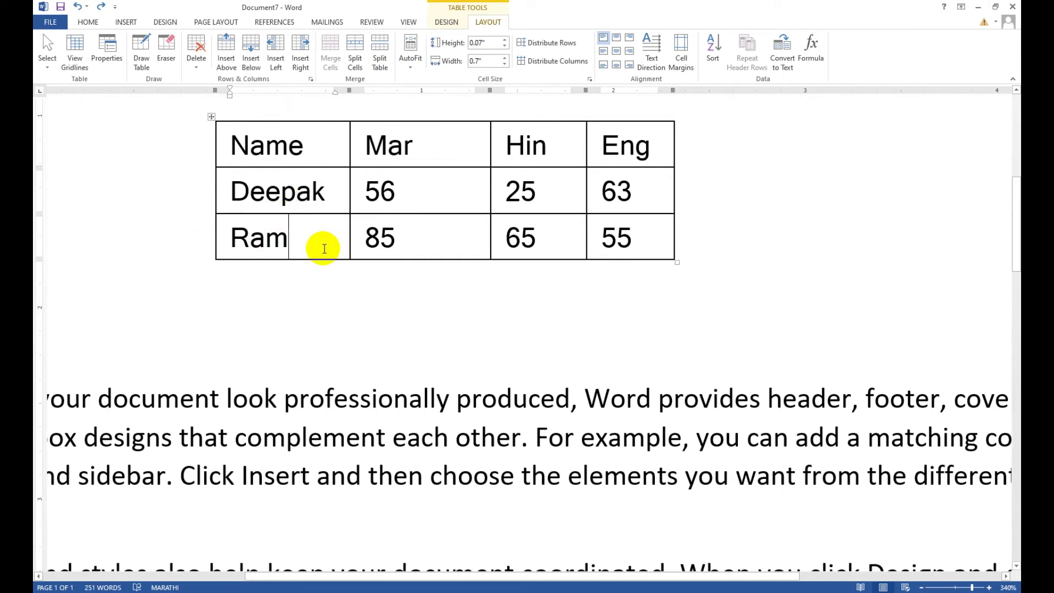
pyautogui.press('Tab')
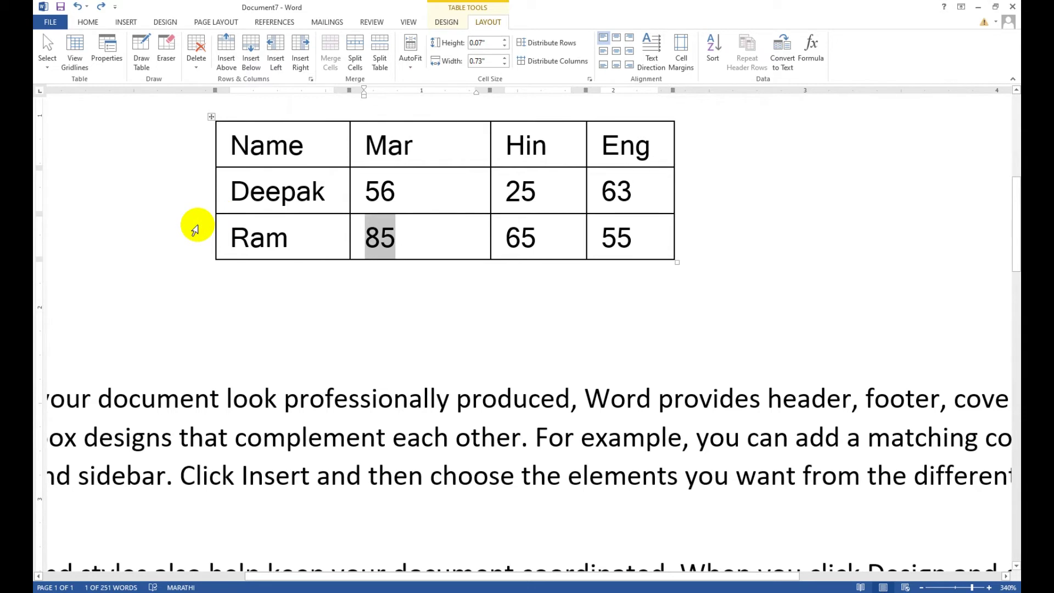
pyautogui.click(207, 230)
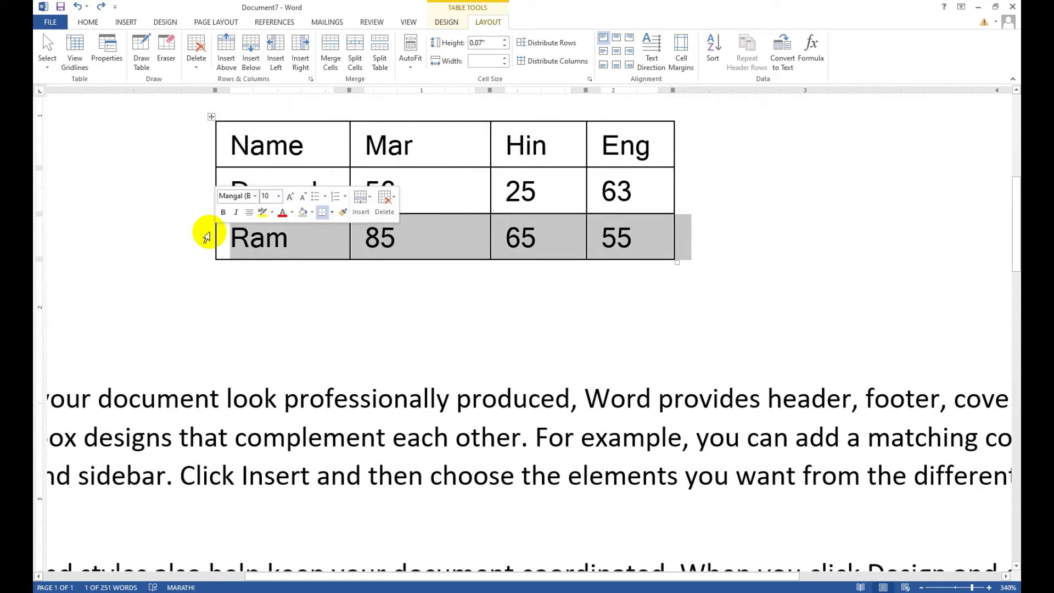
pyautogui.click(285, 236)
# Add a fourth row for seeata with marks 85, 98 and 58, removing the extra empty row
pyautogui.press('Tab')
pyautogui.press('Tab')
pyautogui.press('Tab')
pyautogui.press('Tab')
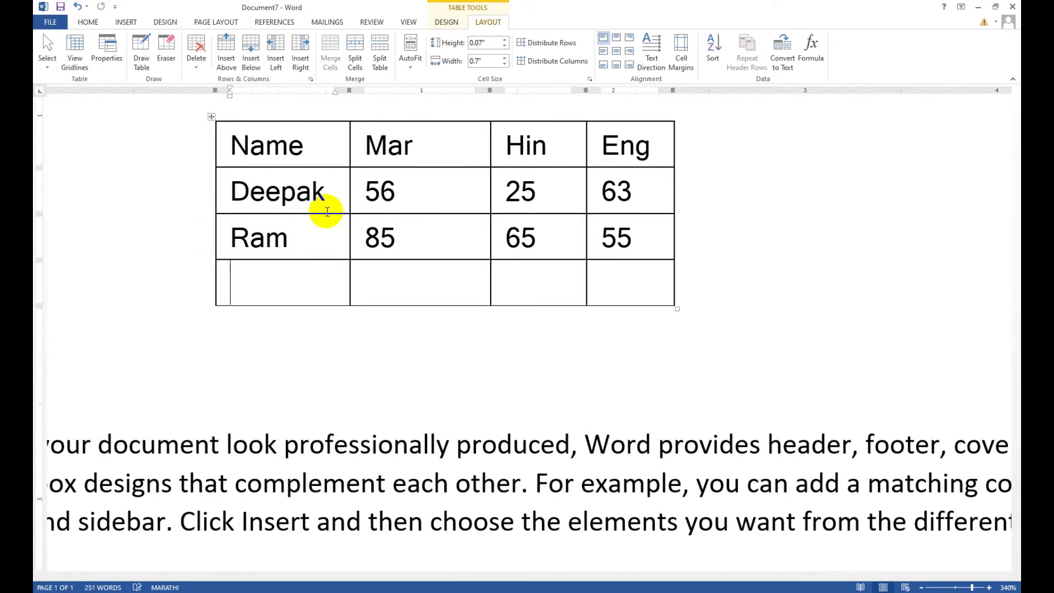
pyautogui.write('seeata')
pyautogui.press('Tab')
pyautogui.write('85')
pyautogui.press('Tab')
pyautogui.write('98')
pyautogui.press('Tab')
pyautogui.write('58')
pyautogui.press('Tab')
pyautogui.hotkey('ctrl', 'z')
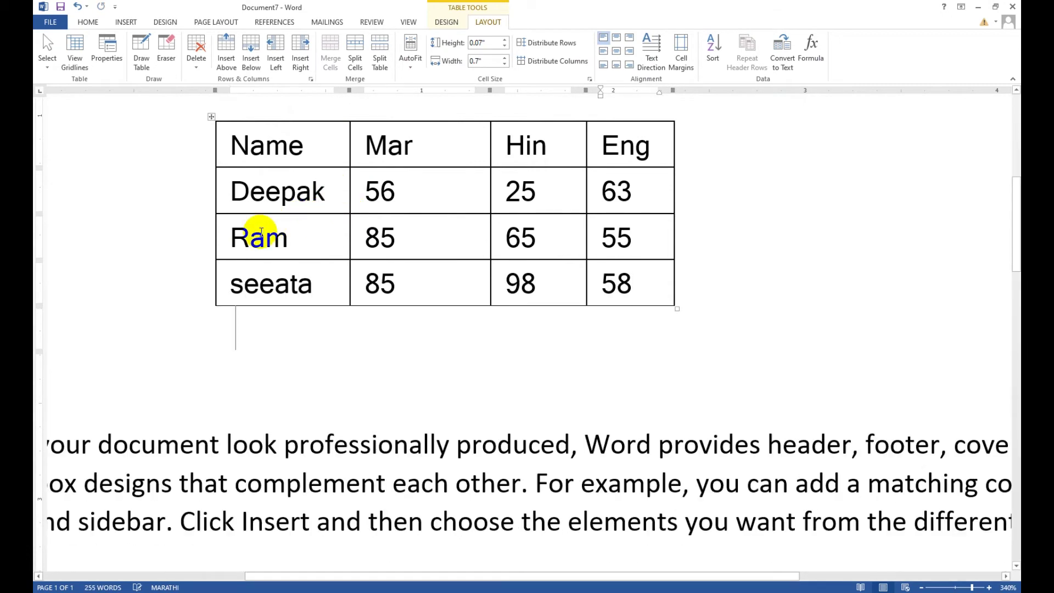
pyautogui.click(200, 230)
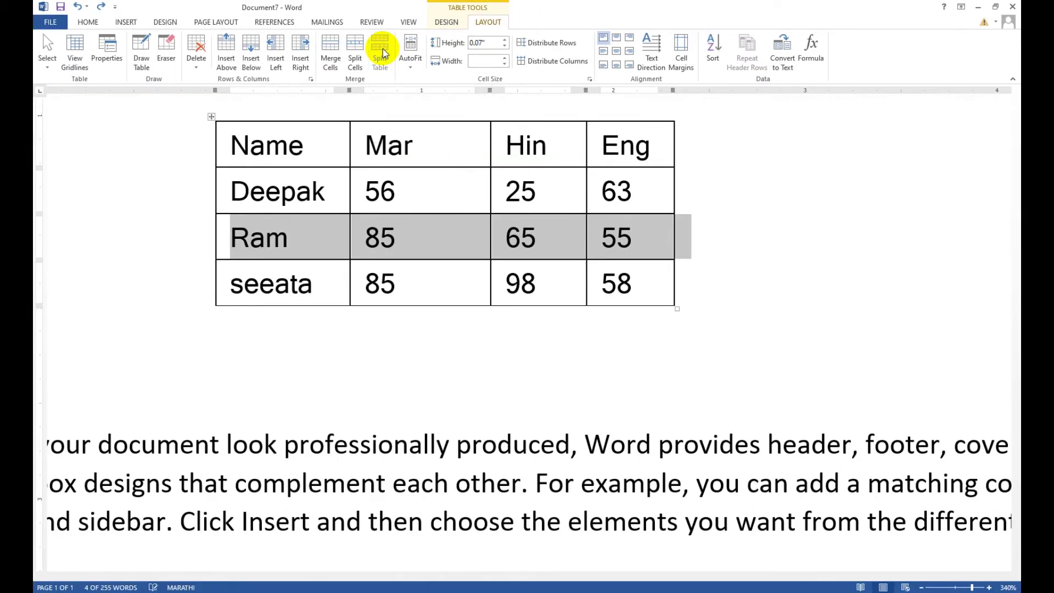
# Split the marks table at the Ram row and select the lower table
pyautogui.click(383, 51)
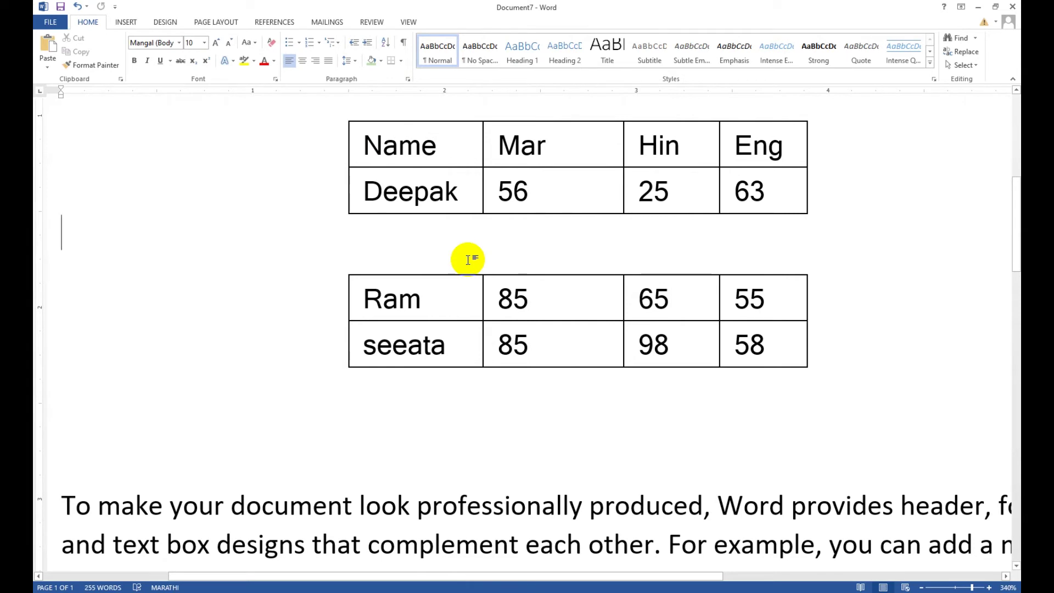
pyautogui.moveTo(515, 298)
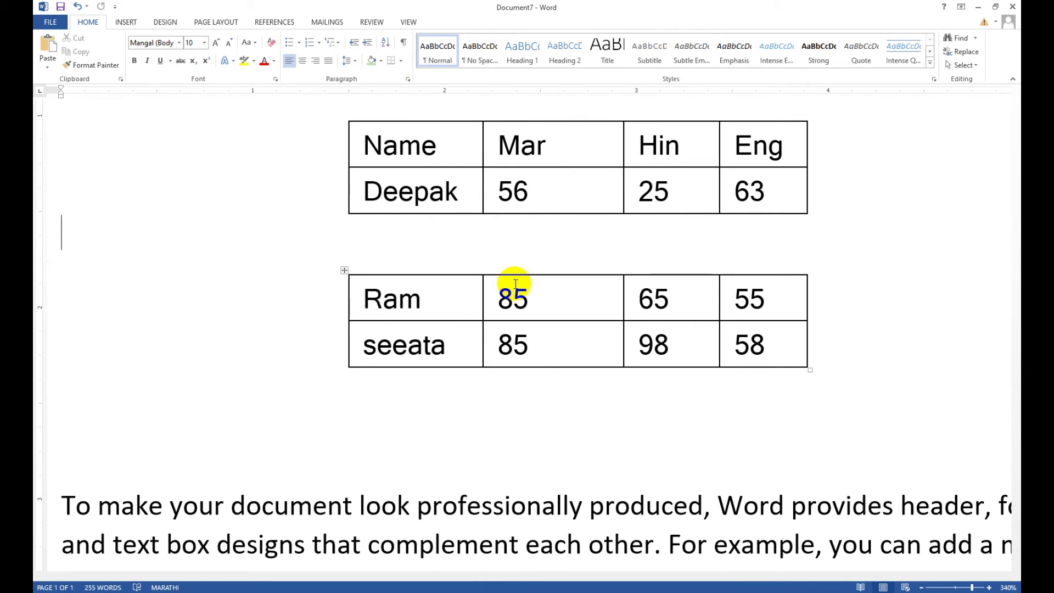
pyautogui.click(560, 193)
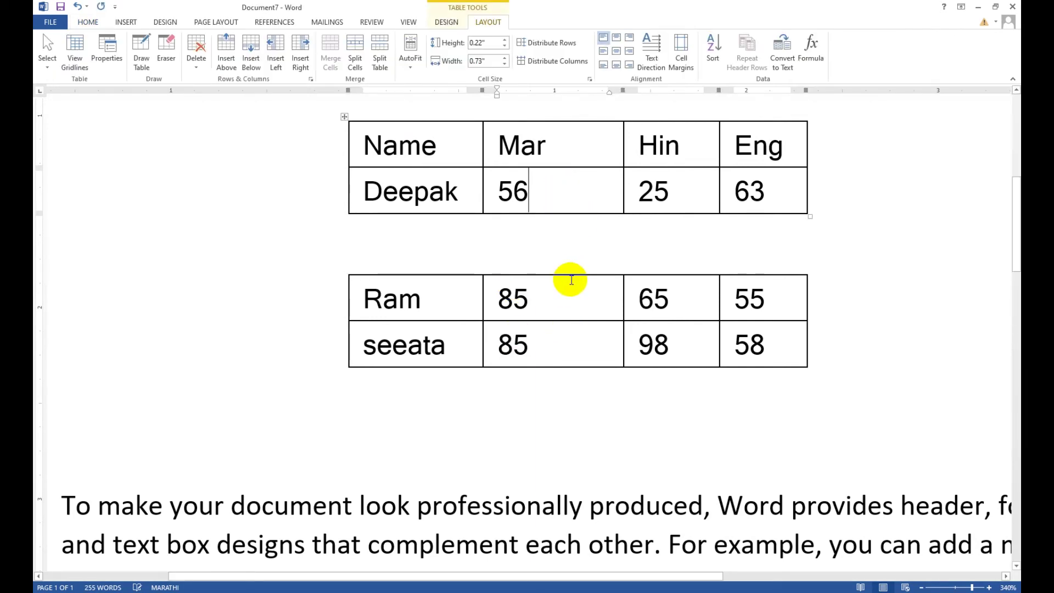
pyautogui.click(570, 285)
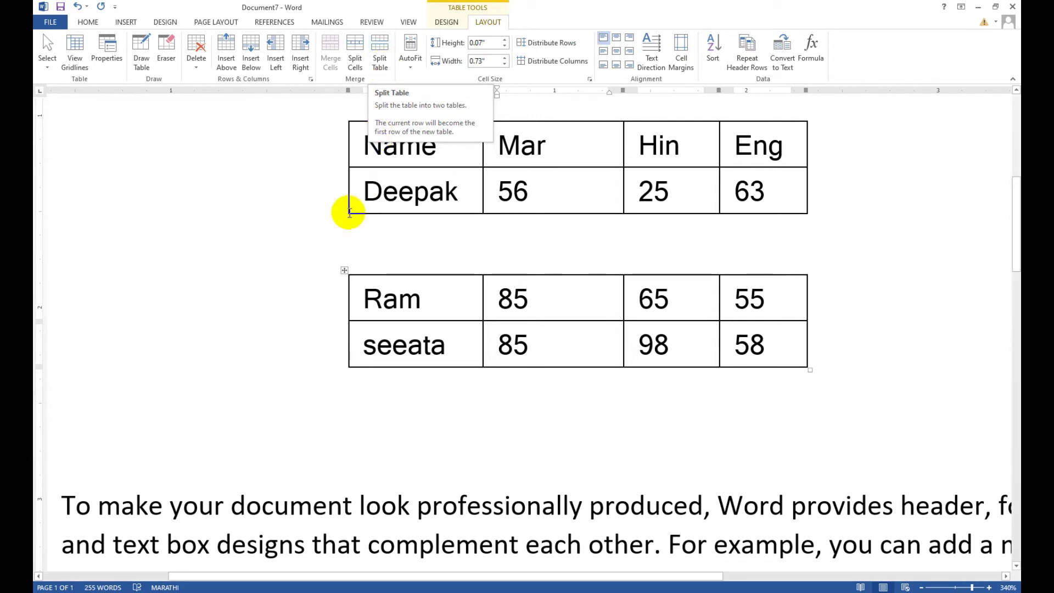
pyautogui.moveTo(344, 270)
pyautogui.mouseDown()
pyautogui.moveTo(365, 459)
pyautogui.moveTo(306, 487)
pyautogui.mouseUp()
# Undo the split twice so the two tables rejoin into one marks table
pyautogui.hotkey('ctrl', 'z')
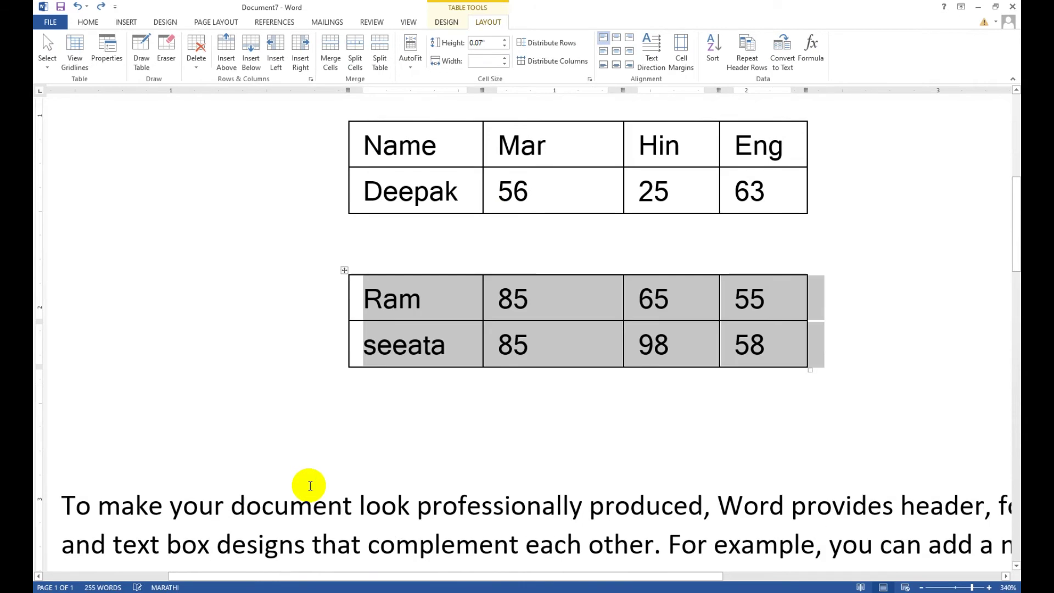
pyautogui.hotkey('ctrl', 'z')
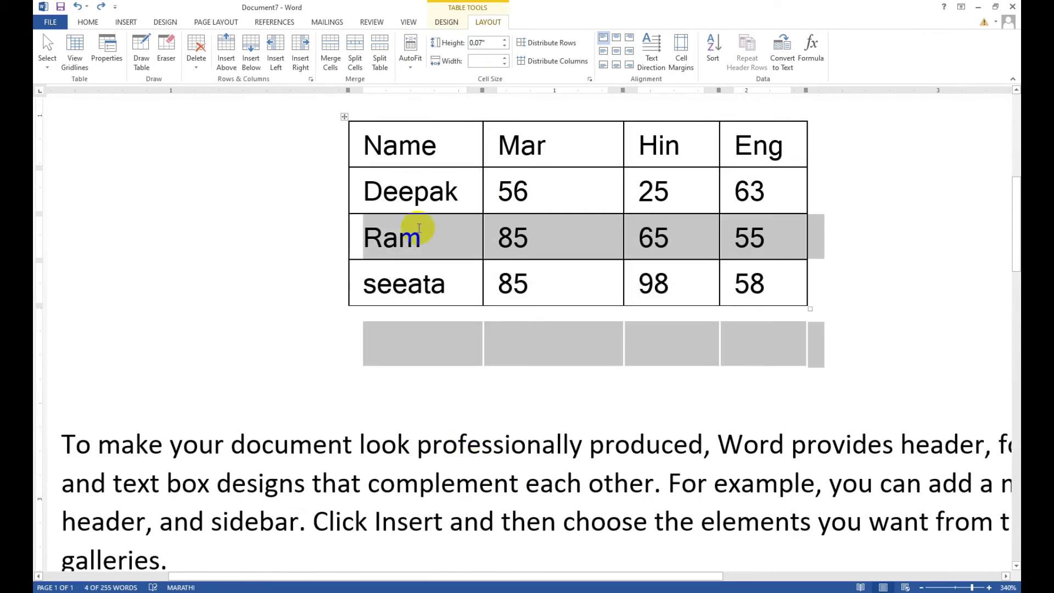
pyautogui.click(438, 279)
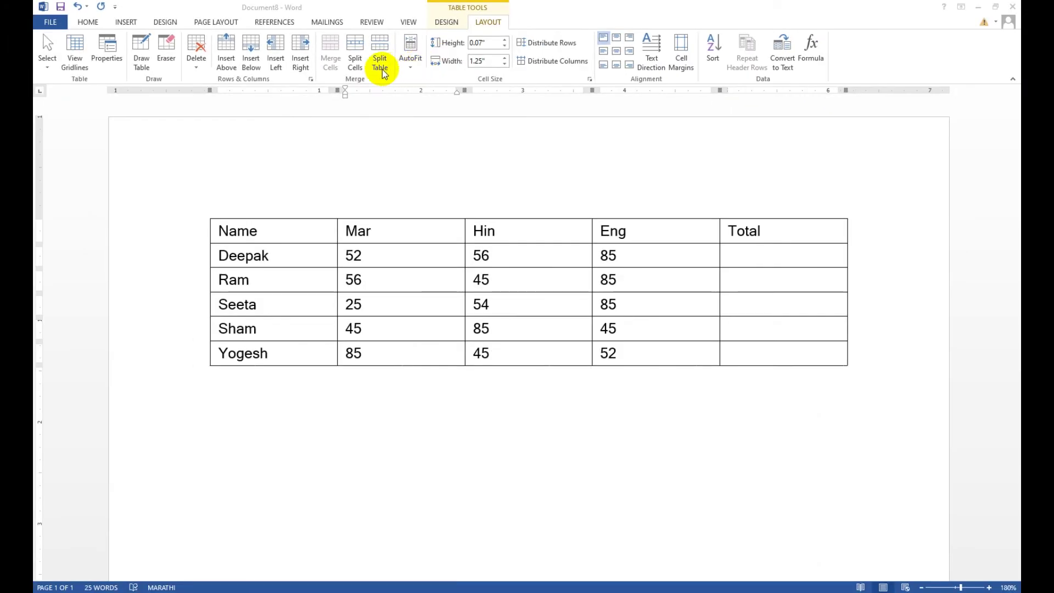
# Check the AutoFit options without changing them, then drag the header row taller
pyautogui.click(303, 309)
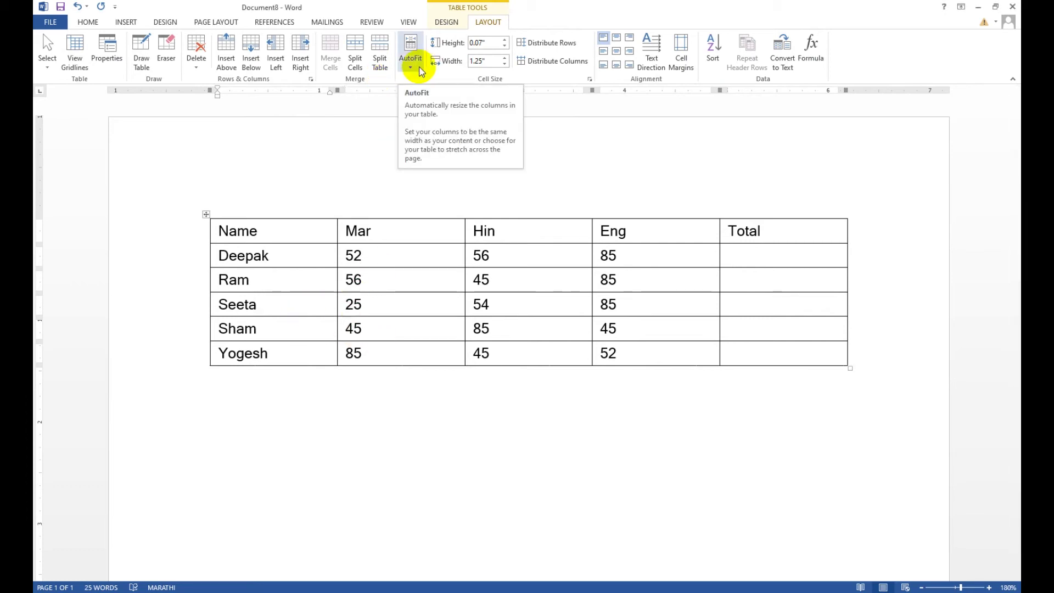
pyautogui.click(390, 259)
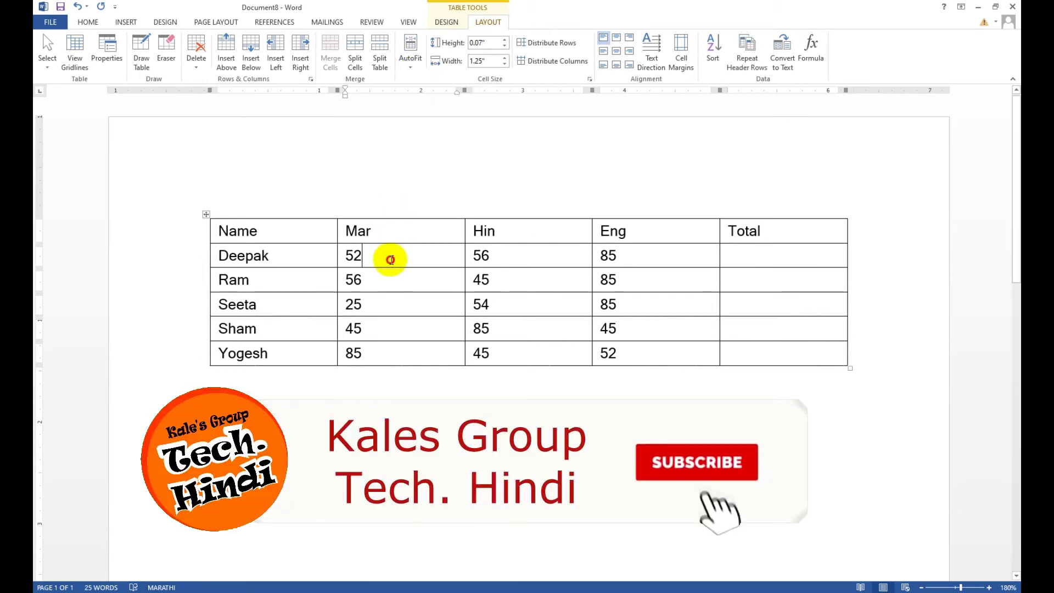
pyautogui.click(466, 249)
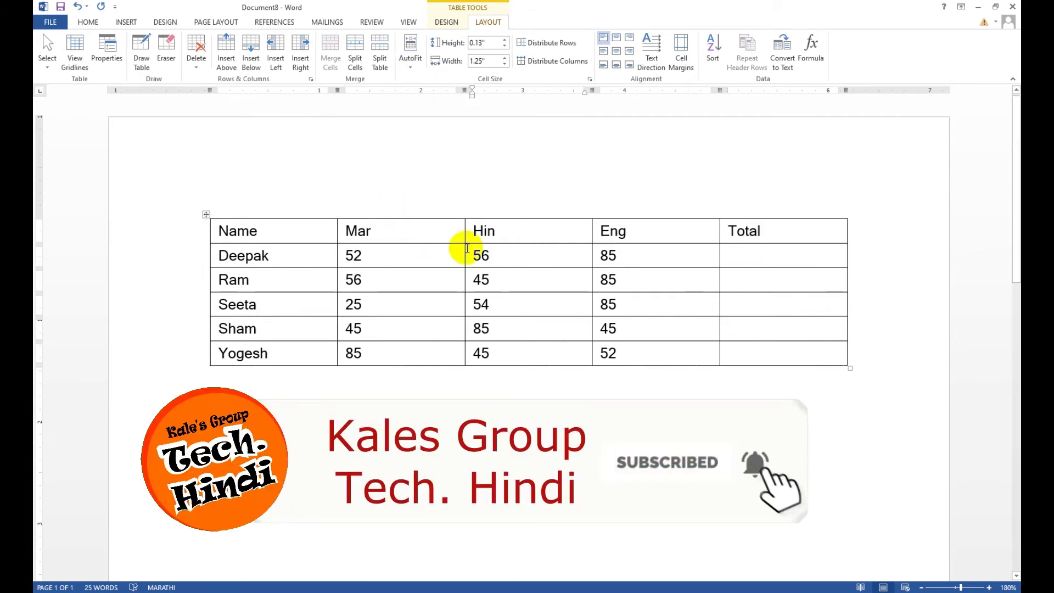
pyautogui.click(425, 247)
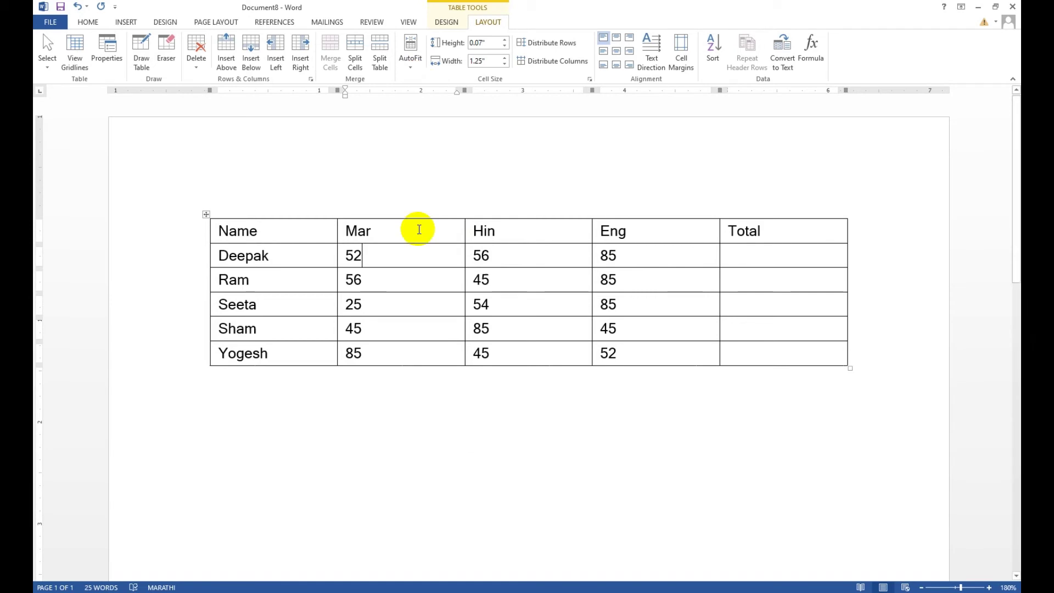
pyautogui.click(413, 75)
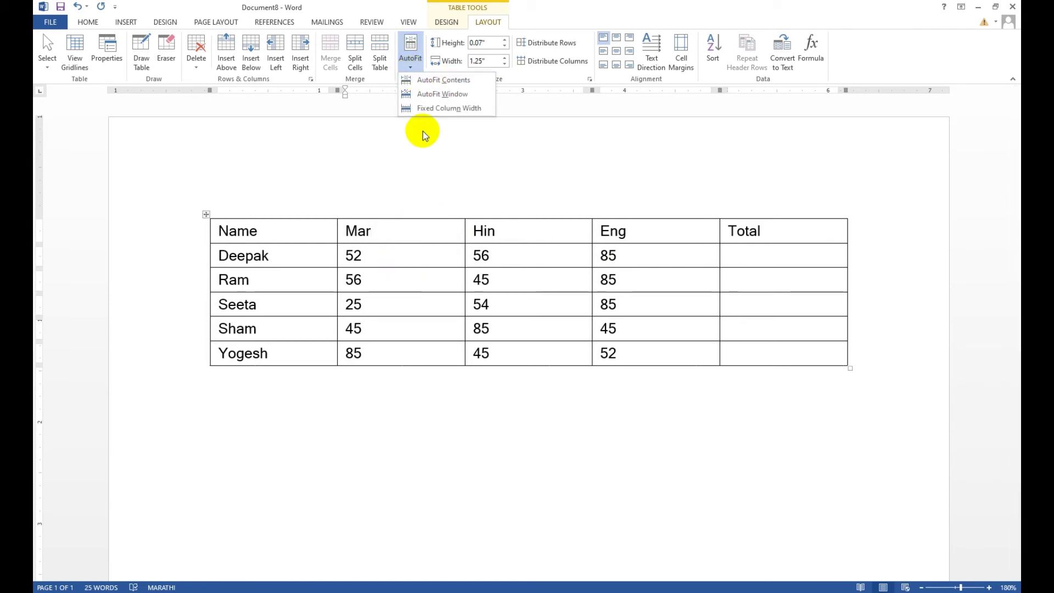
pyautogui.click(430, 93)
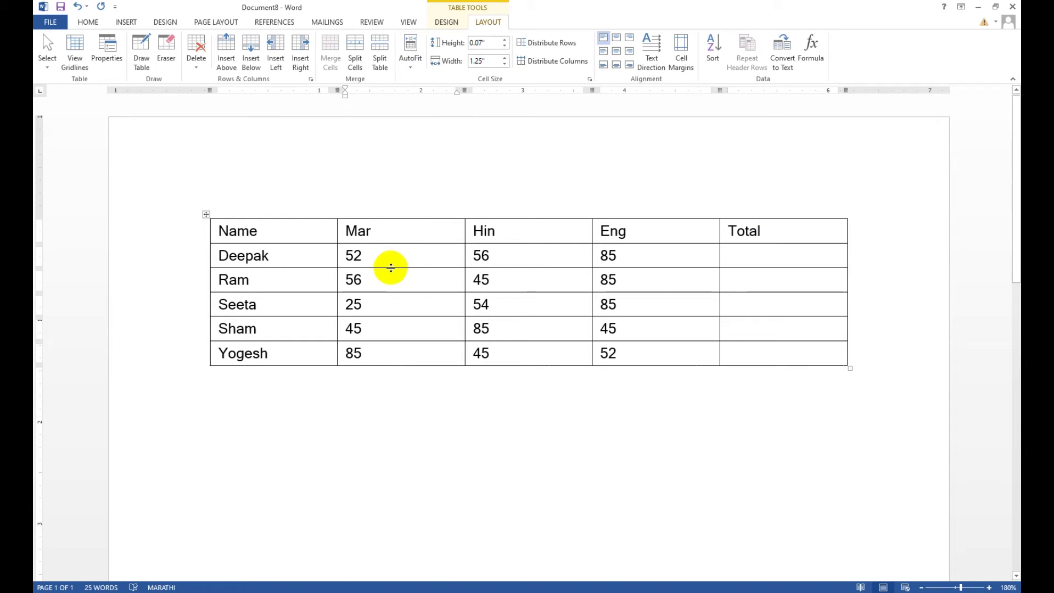
pyautogui.moveTo(390, 243); pyautogui.dragTo(394, 263)
# Try AutoFit Contents and a shorter header row, then undo back to the full-width table
pyautogui.click(393, 241)
pyautogui.click(416, 67)
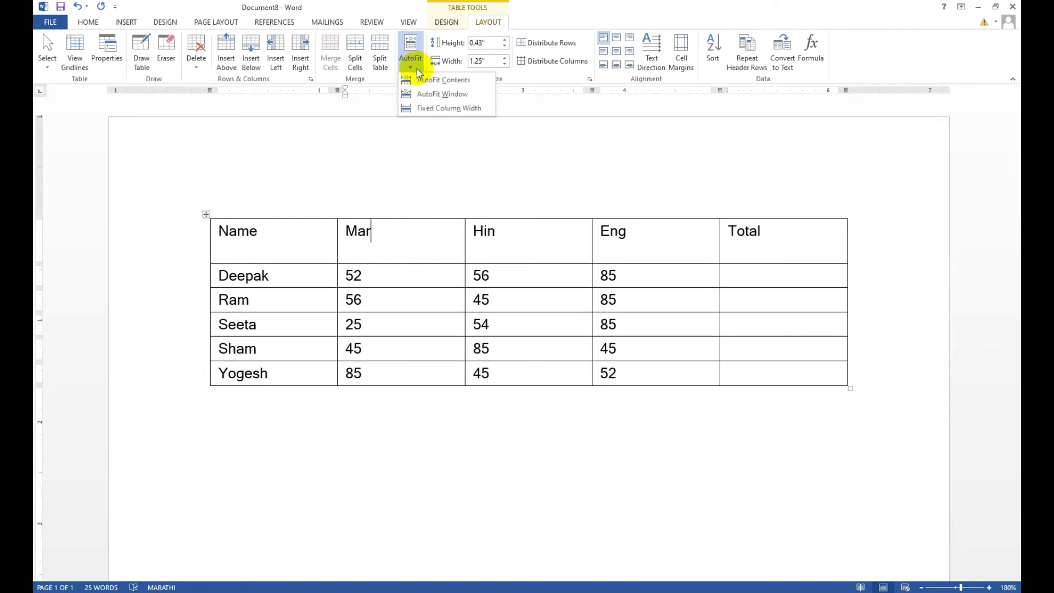
pyautogui.click(441, 80)
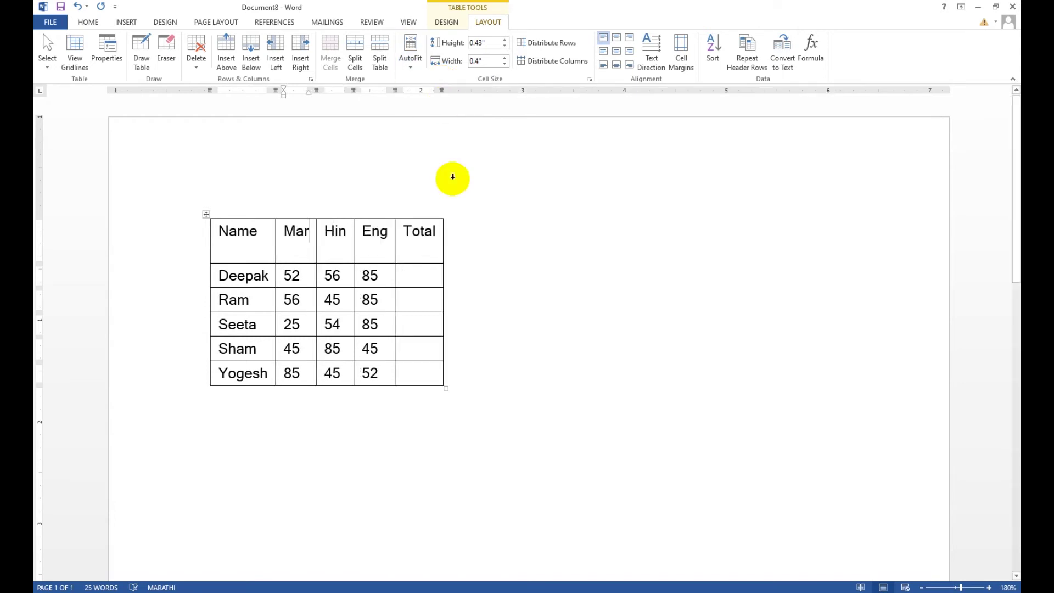
pyautogui.click(297, 324)
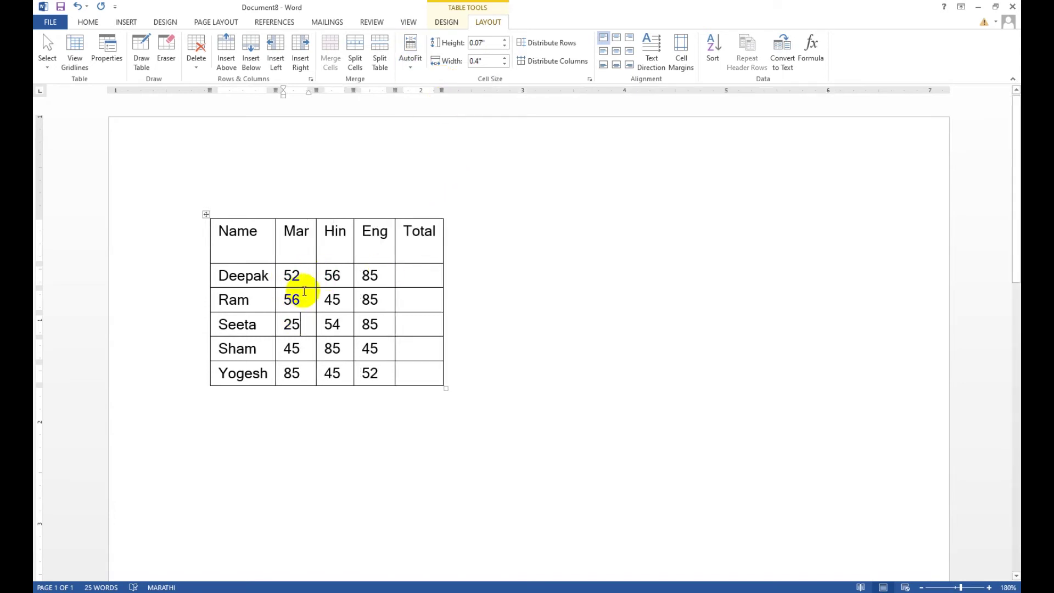
pyautogui.click(338, 273)
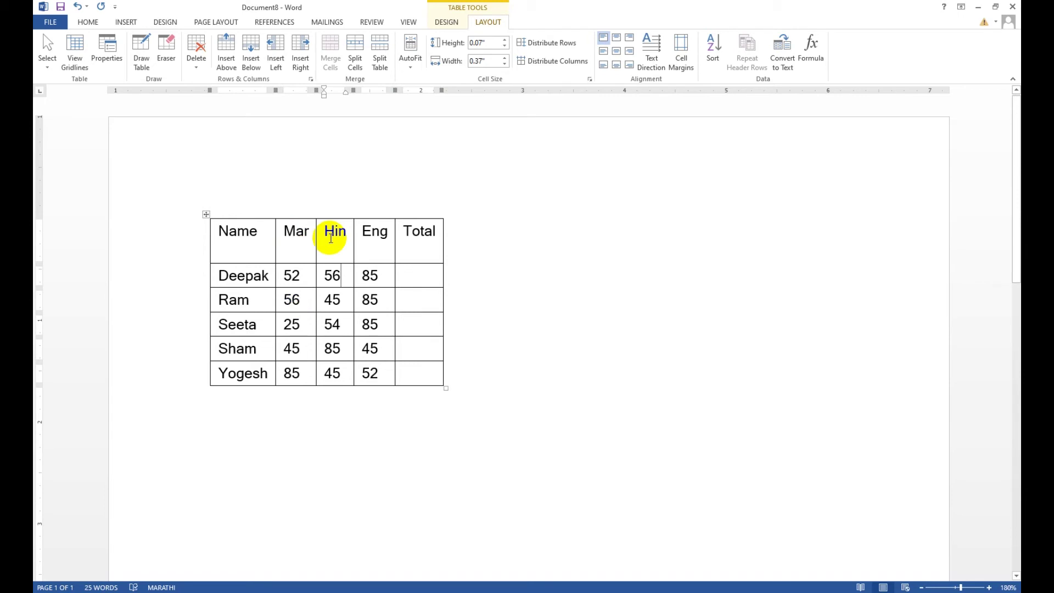
pyautogui.click(302, 242)
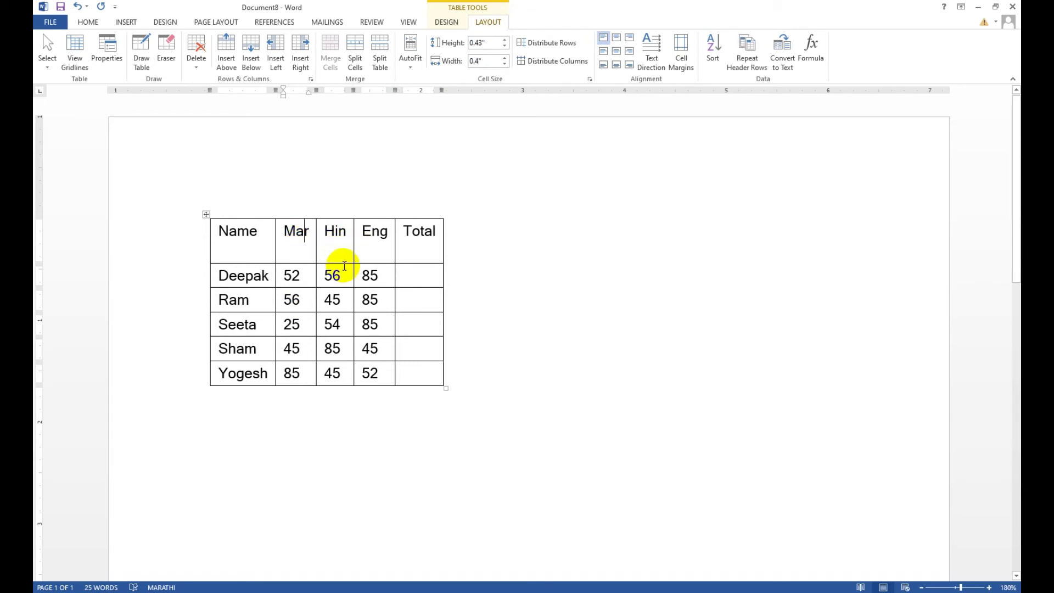
pyautogui.moveTo(344, 263); pyautogui.dragTo(345, 251)
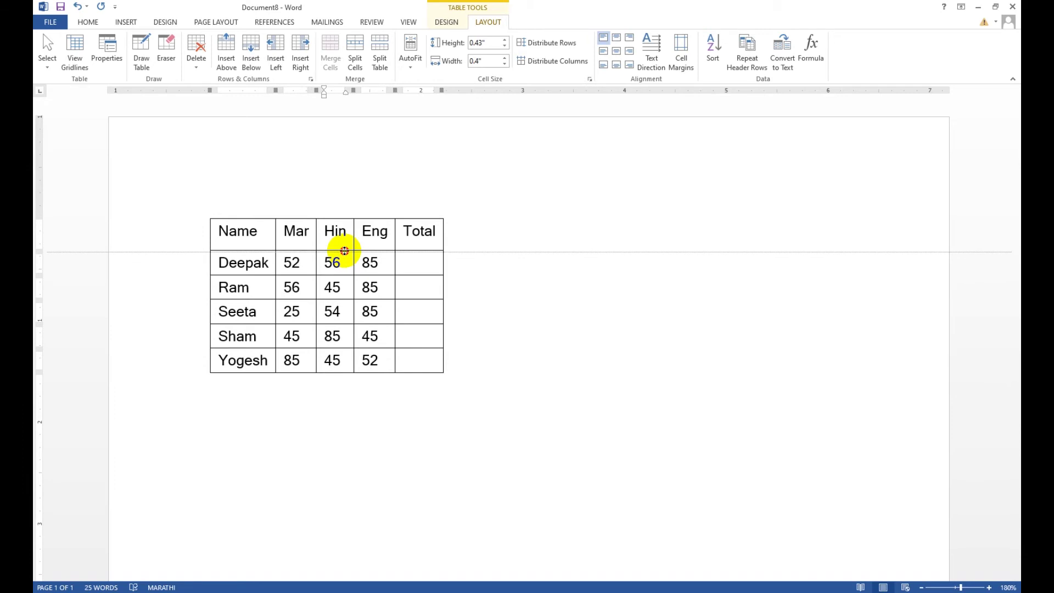
pyautogui.hotkey('ctrl', 'z')
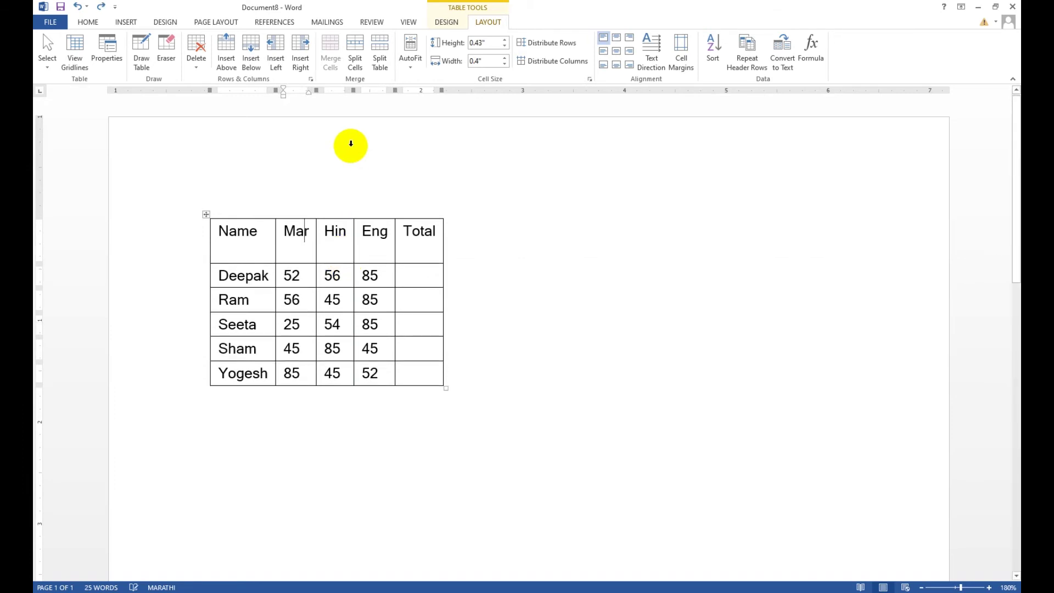
pyautogui.hotkey('ctrl', 'z')
pyautogui.hotkey('ctrl', 'z')
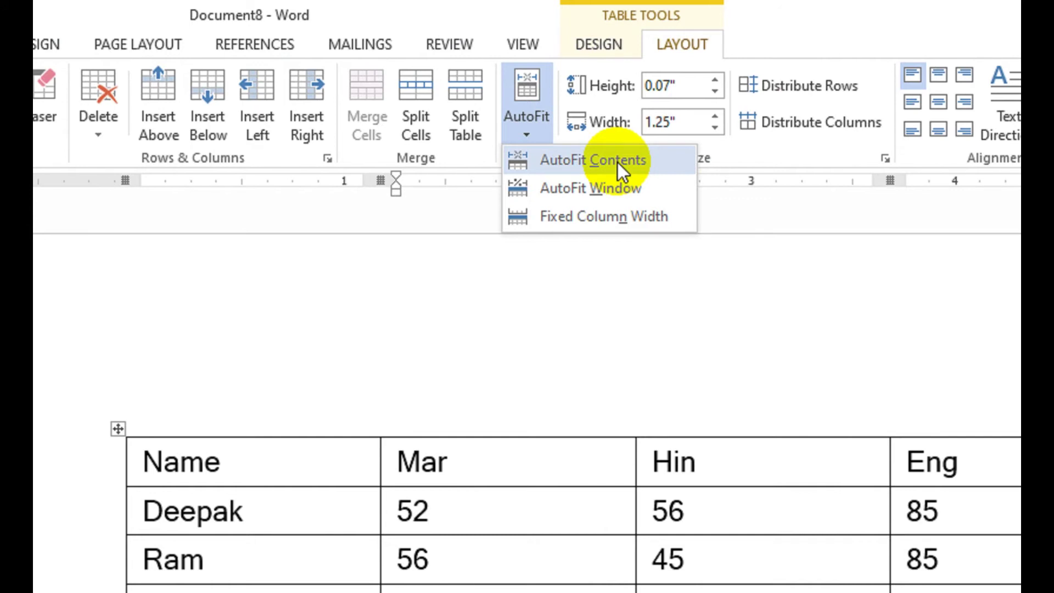
# Fit the columns to their contents, then AutoFit the table to the page width
pyautogui.click(617, 162)
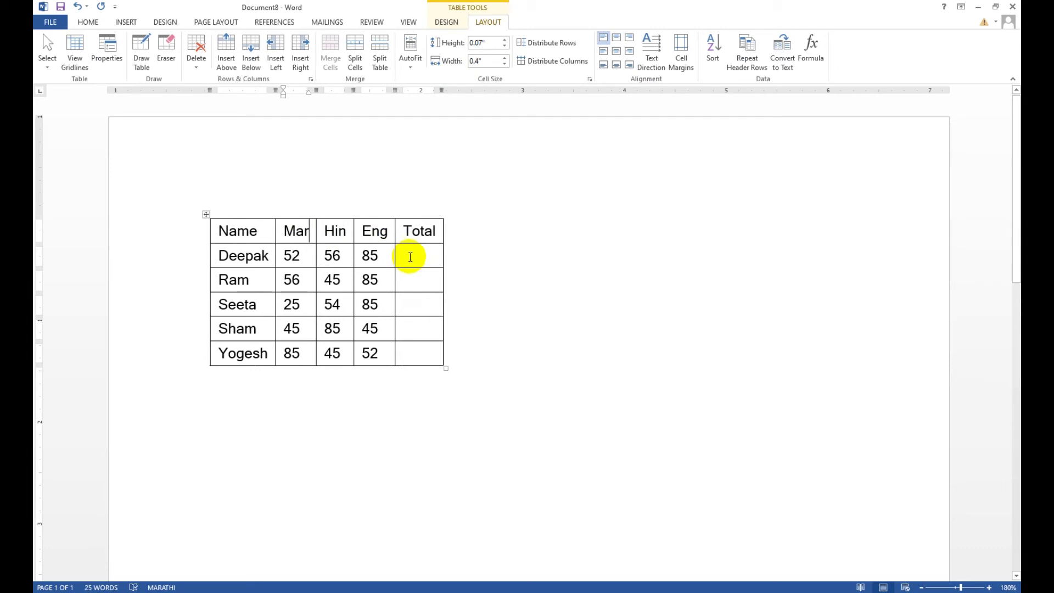
pyautogui.hotkey('ctrl', 'z')
pyautogui.click(415, 69)
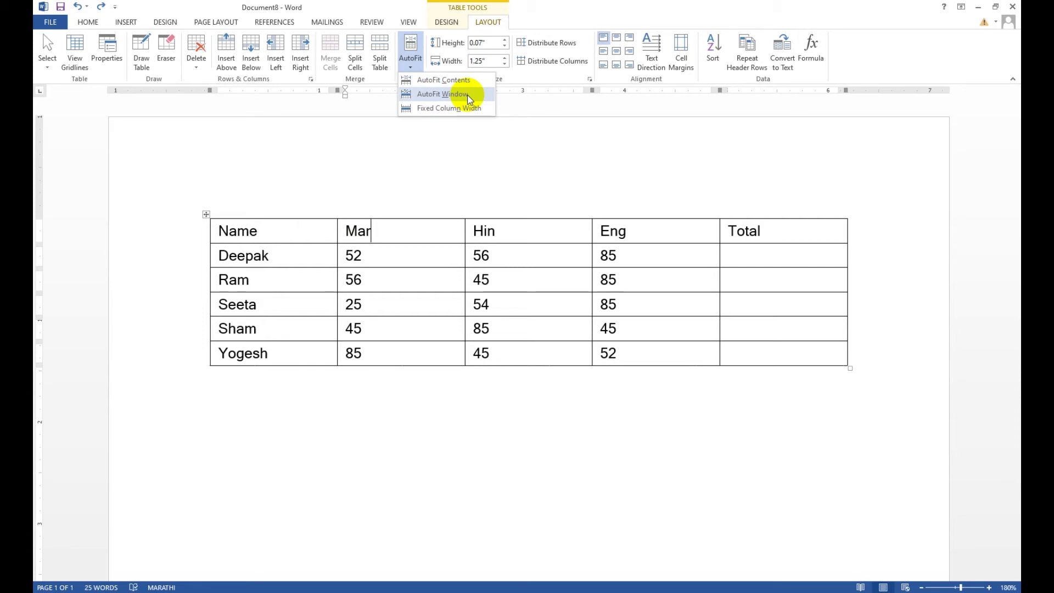
pyautogui.click(449, 79)
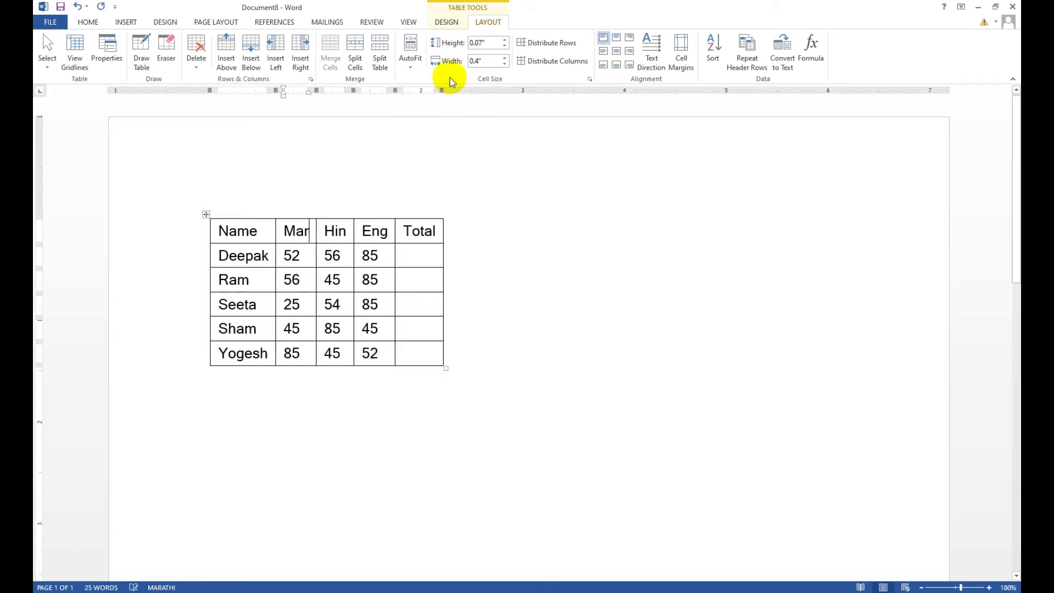
pyautogui.click(416, 70)
pyautogui.click(420, 98)
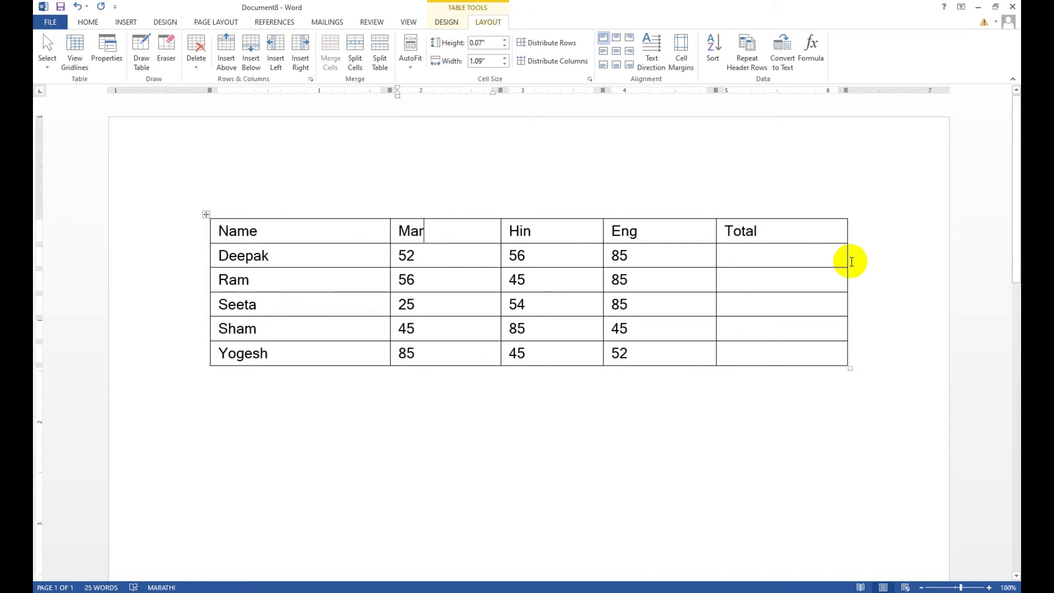
# Give the selected Mar through Total columns a fixed column width
pyautogui.click(420, 68)
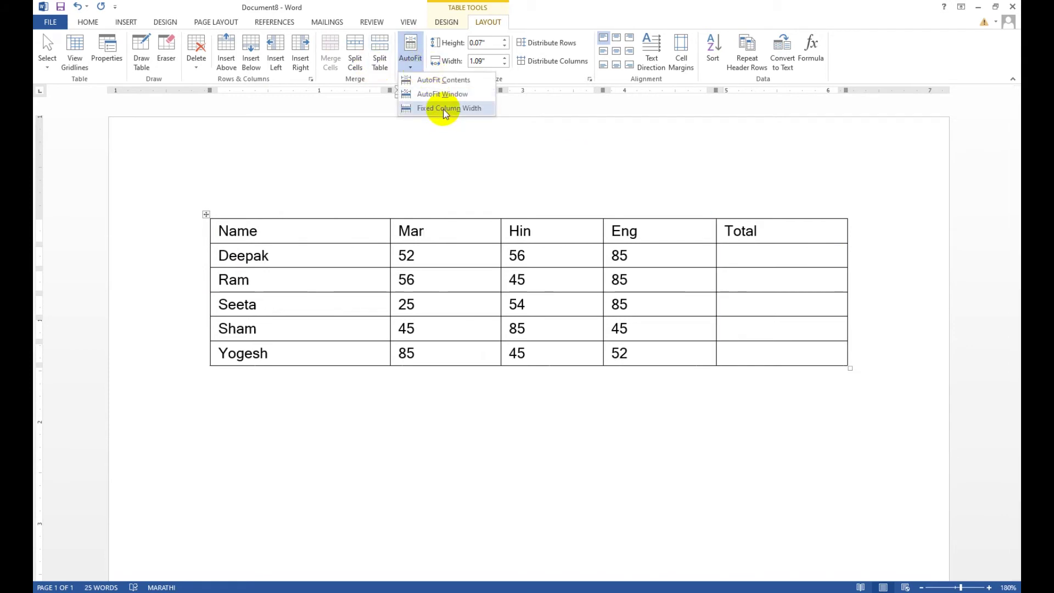
pyautogui.click(449, 231)
pyautogui.moveTo(459, 228)
pyautogui.mouseDown()
pyautogui.moveTo(640, 299)
pyautogui.moveTo(729, 348)
pyautogui.mouseUp()
pyautogui.click(412, 71)
pyautogui.click(420, 107)
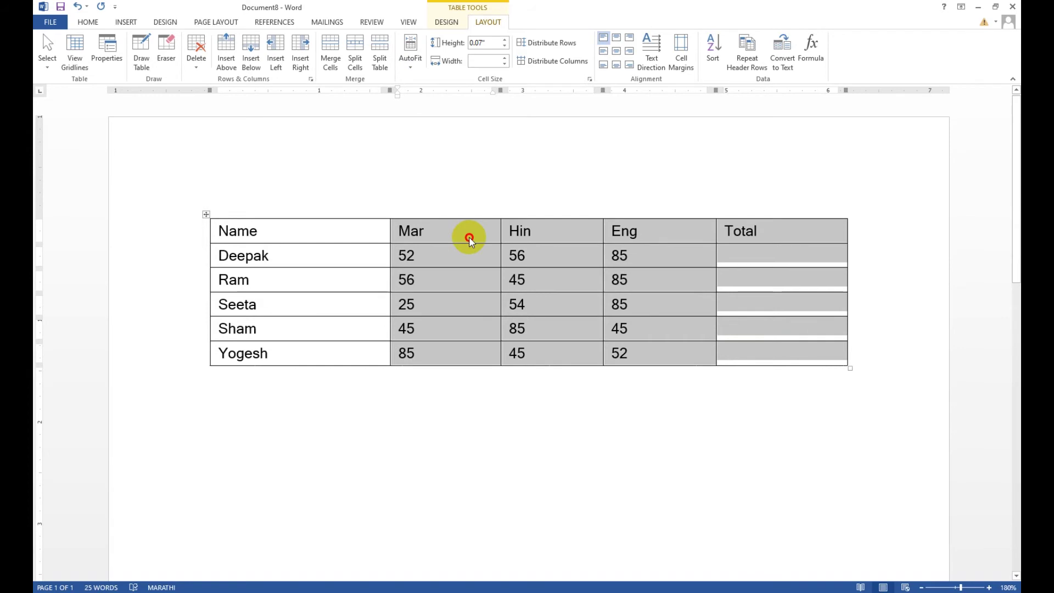
# Narrow the Mar column, widen Hin slightly, and apply AutoFit to the Mar–Total columns
pyautogui.click(470, 239)
pyautogui.moveTo(500, 89); pyautogui.dragTo(458, 90)
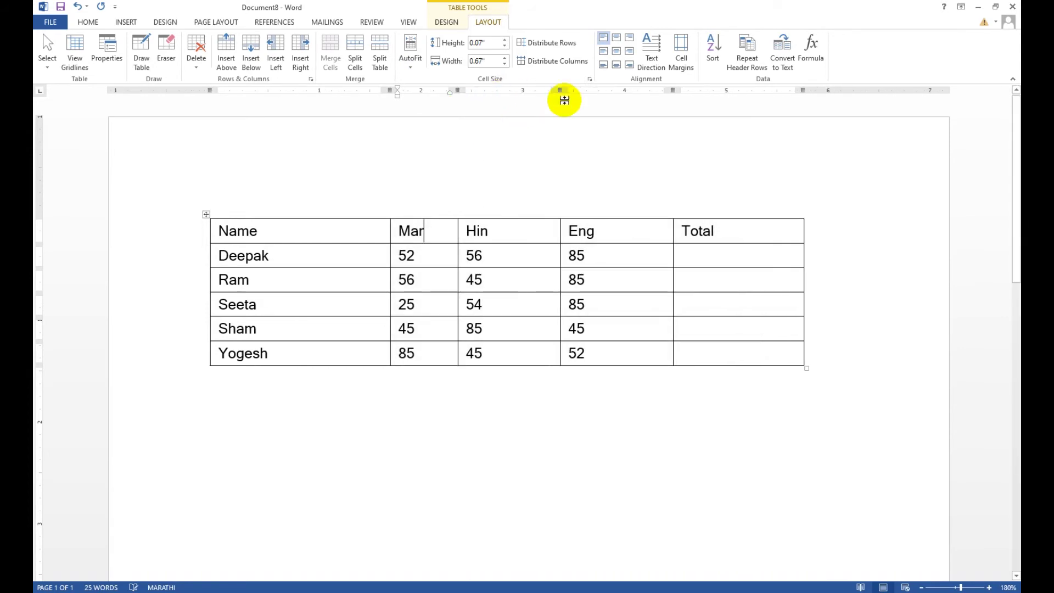
pyautogui.moveTo(559, 91); pyautogui.dragTo(566, 90)
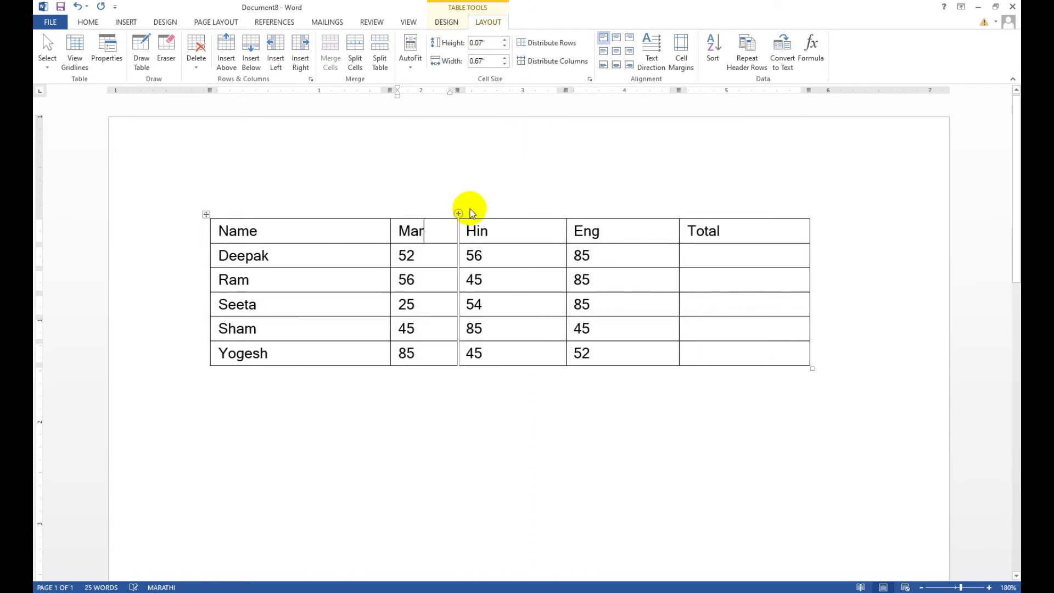
pyautogui.moveTo(438, 236); pyautogui.dragTo(699, 349)
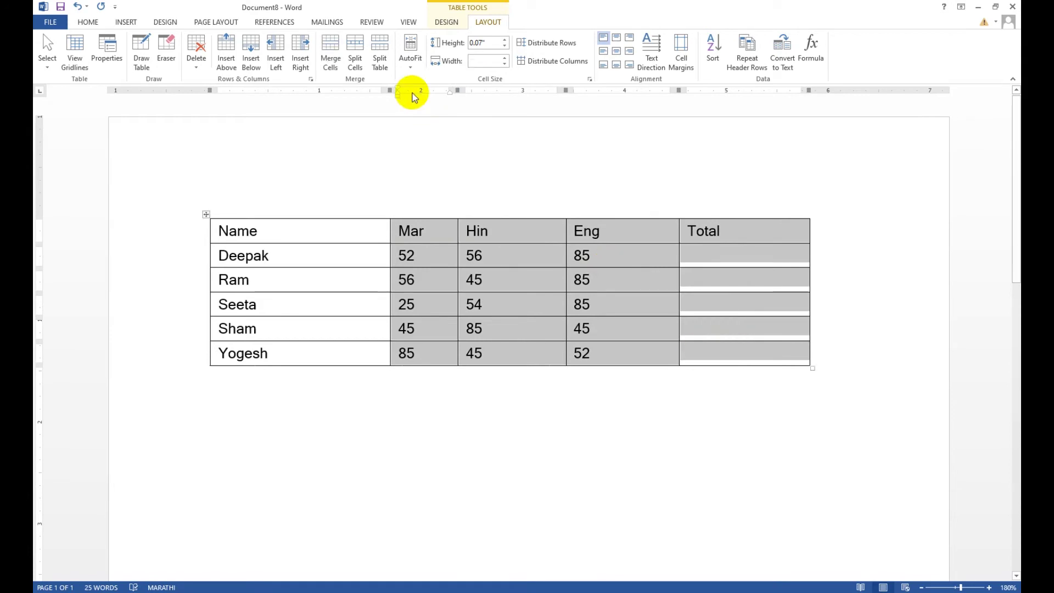
pyautogui.click(410, 61)
pyautogui.click(439, 111)
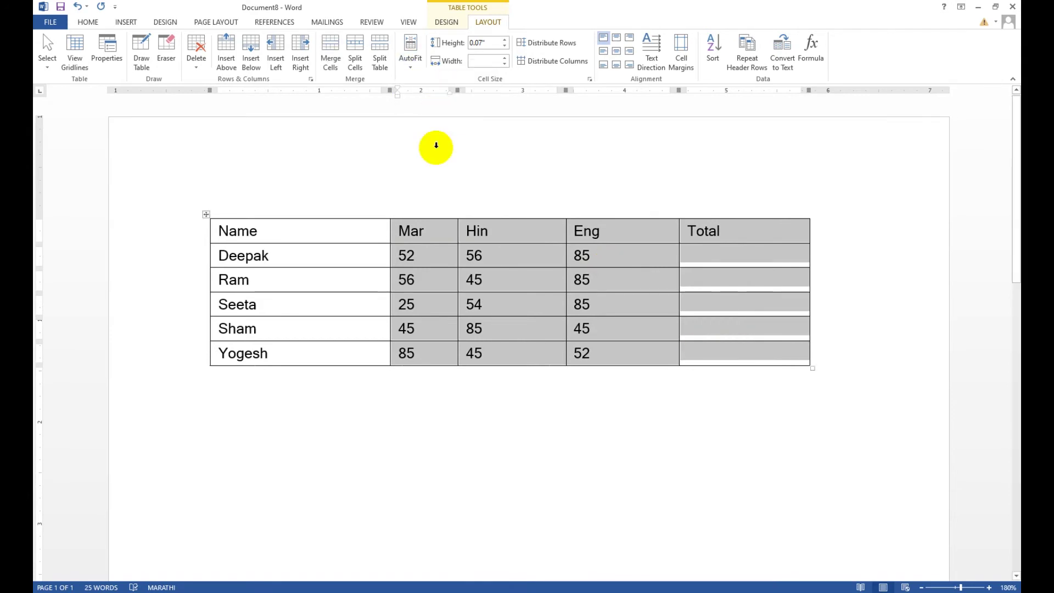
pyautogui.click(472, 255)
# Select the Mar to Total cells for all students, then move into the Hin header cell
pyautogui.click(440, 250)
pyautogui.moveTo(440, 250); pyautogui.dragTo(705, 350)
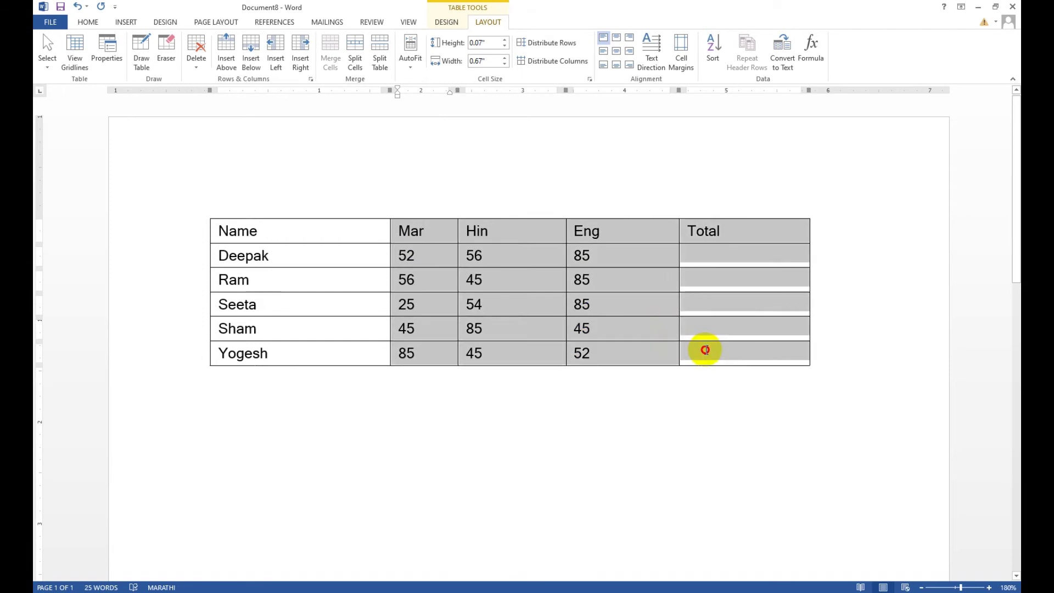
pyautogui.click(501, 285)
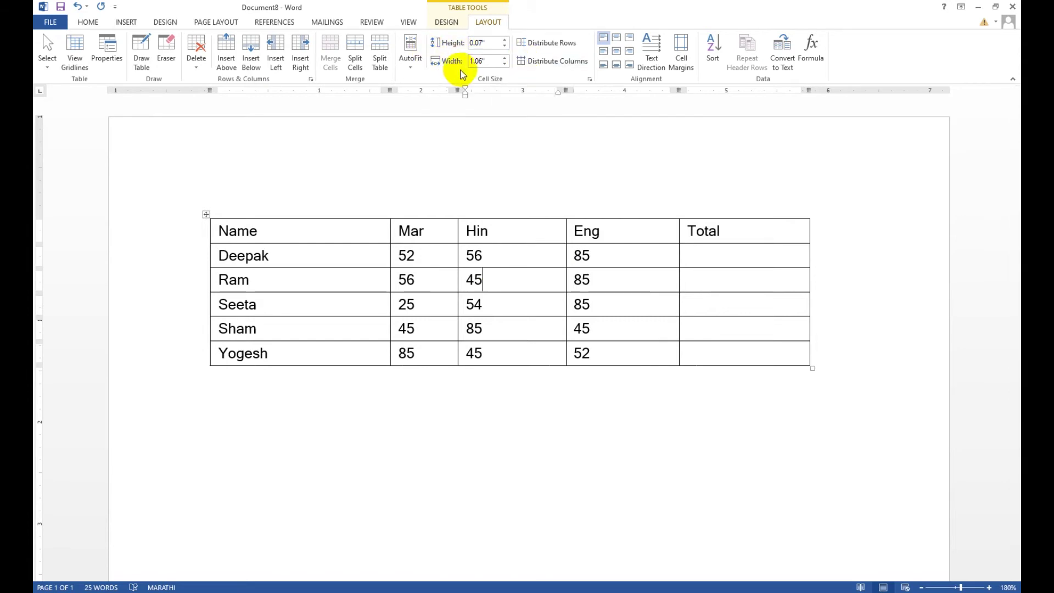
pyautogui.click(508, 231)
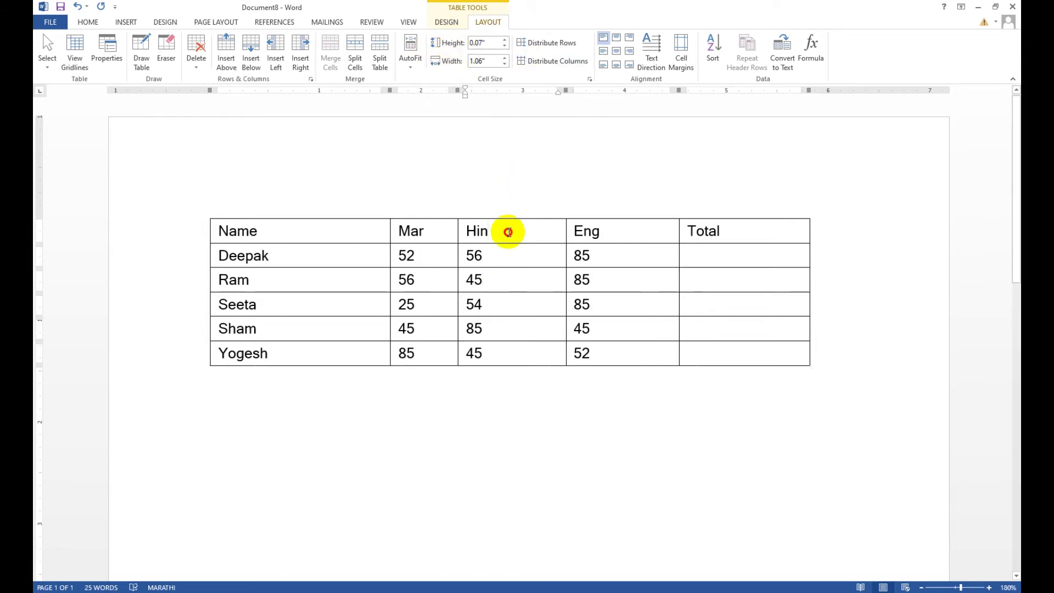
pyautogui.click(505, 40)
pyautogui.click(506, 41)
pyautogui.click(505, 41)
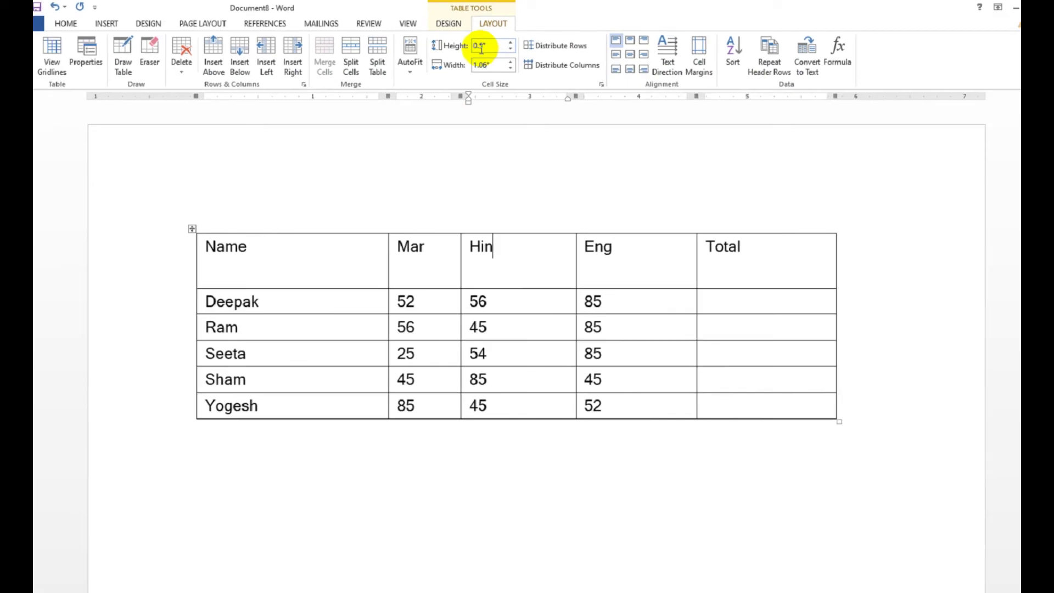
pyautogui.click(502, 48)
pyautogui.click(502, 48)
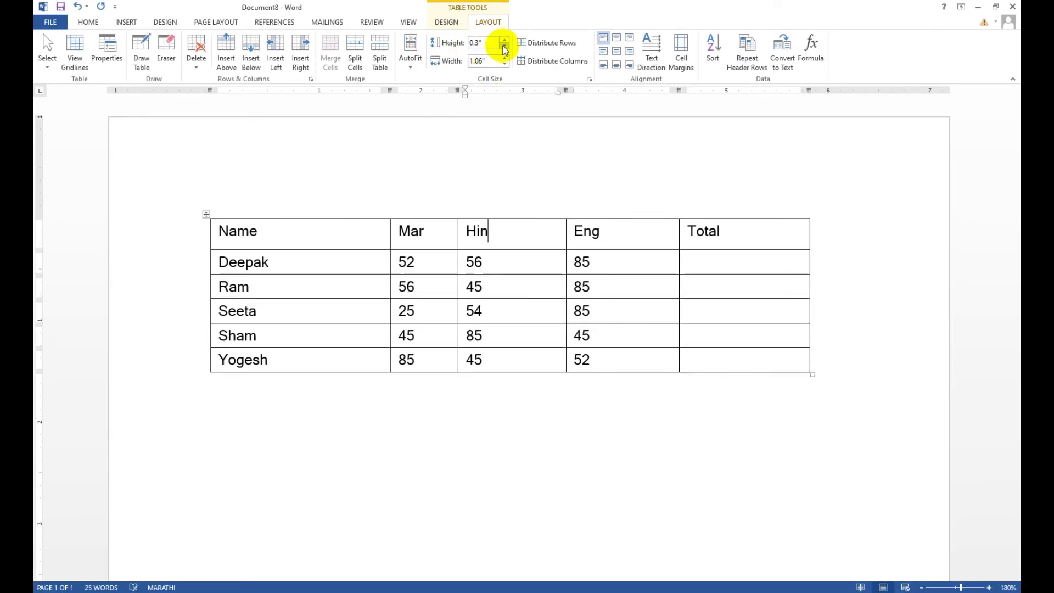
pyautogui.click(504, 40)
pyautogui.click(504, 40)
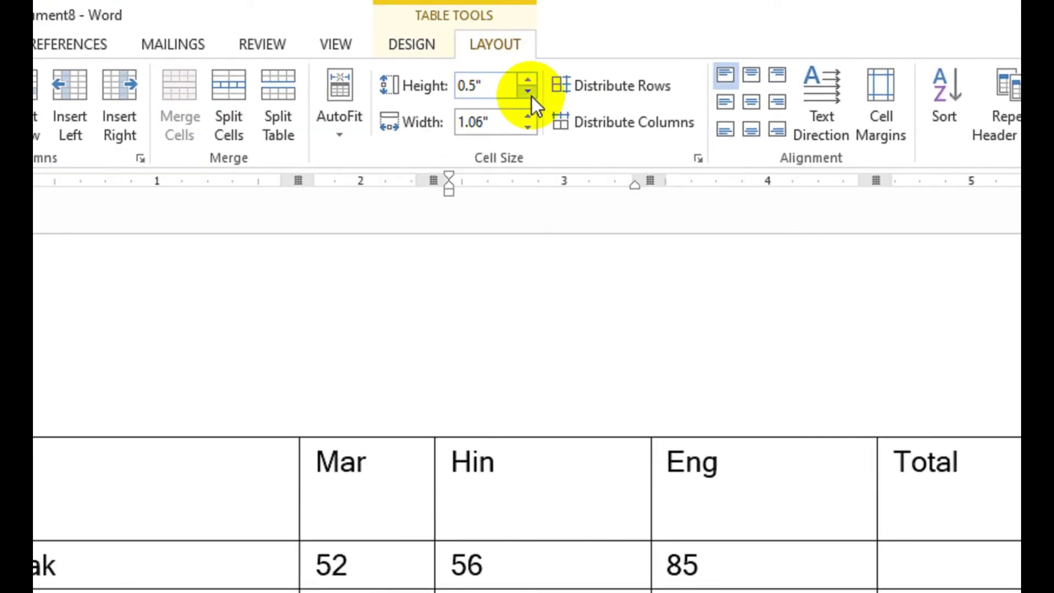
pyautogui.click(530, 94)
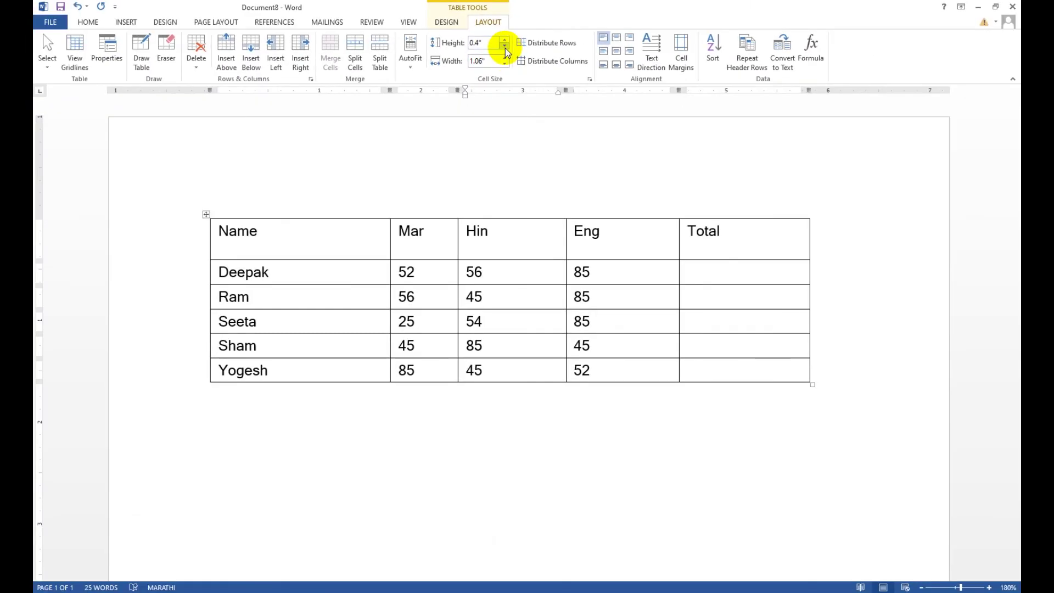
pyautogui.click(505, 48)
pyautogui.click(504, 40)
pyautogui.click(505, 40)
pyautogui.click(505, 40)
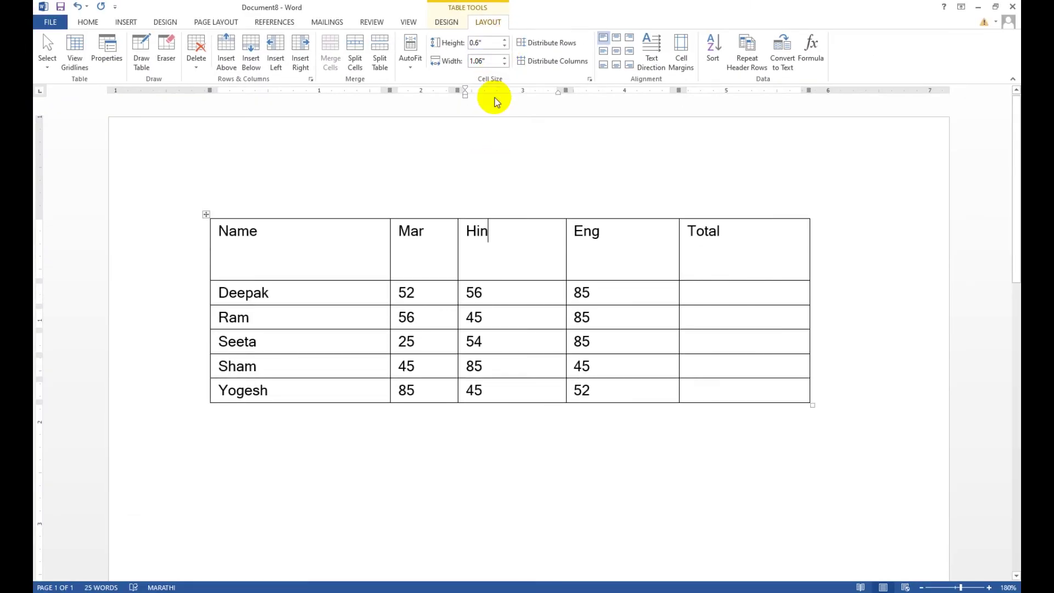
pyautogui.click(505, 47)
pyautogui.click(505, 47)
pyautogui.click(505, 48)
pyautogui.click(505, 48)
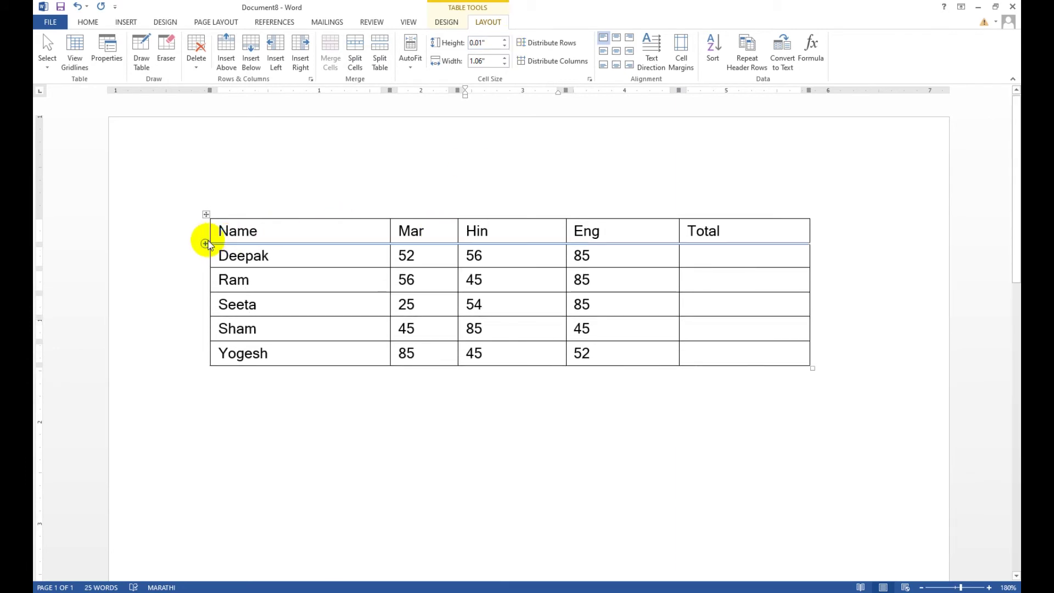
pyautogui.click(193, 230)
pyautogui.moveTo(192, 251); pyautogui.dragTo(191, 272)
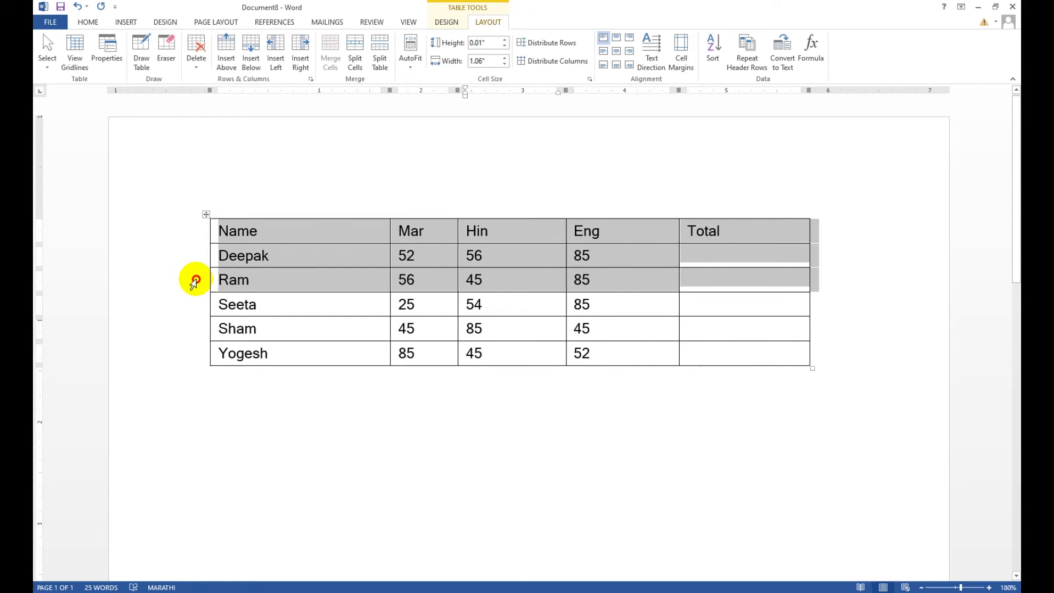
pyautogui.click(505, 40)
pyautogui.click(504, 40)
pyautogui.click(504, 40)
pyautogui.click(505, 40)
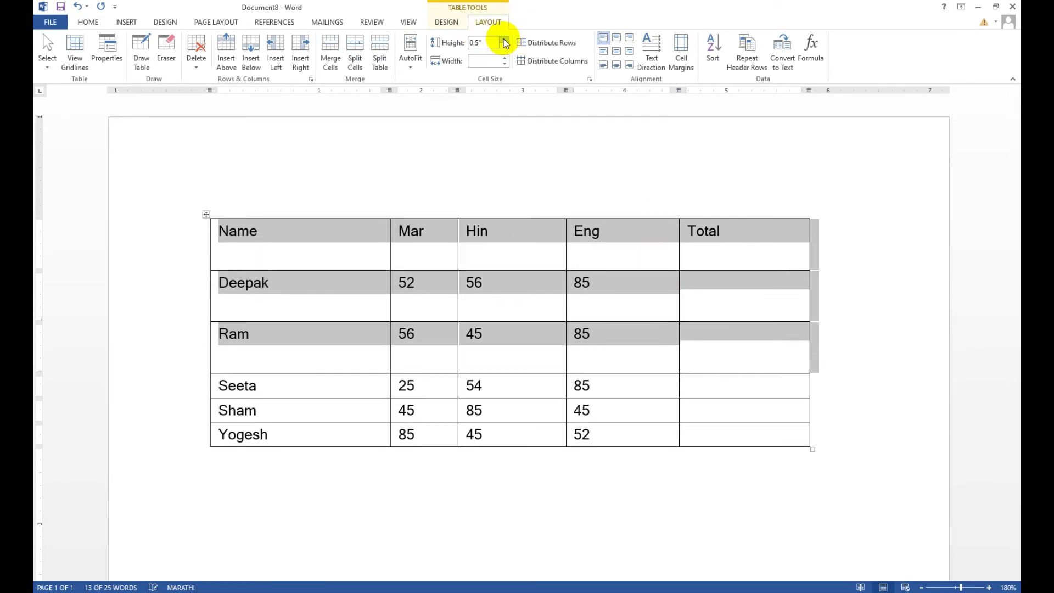
pyautogui.click(504, 40)
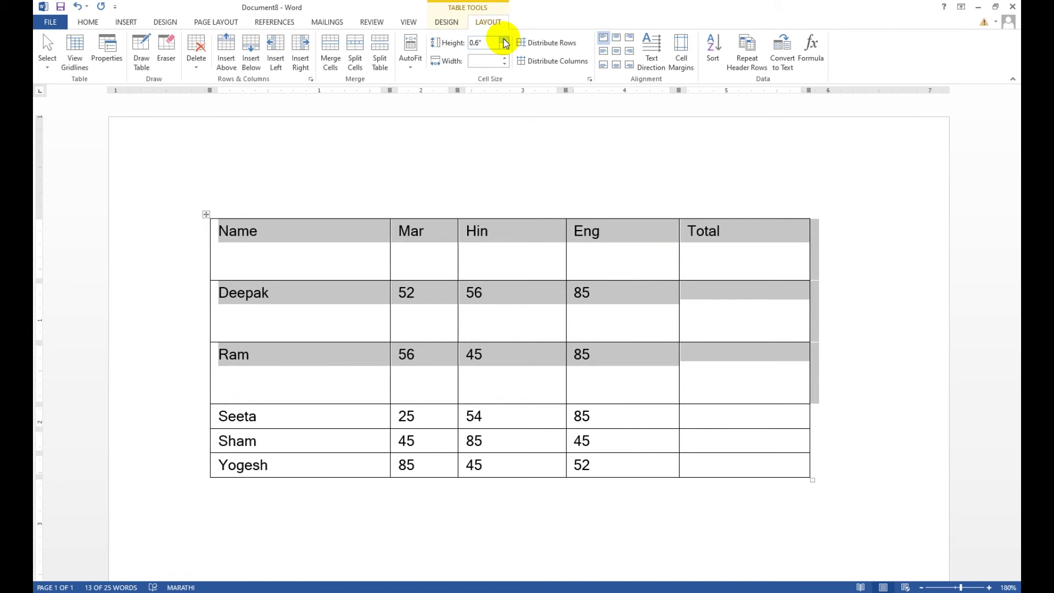
pyautogui.click(505, 45)
pyautogui.click(505, 45)
pyautogui.click(505, 45)
pyautogui.click(506, 45)
pyautogui.click(519, 259)
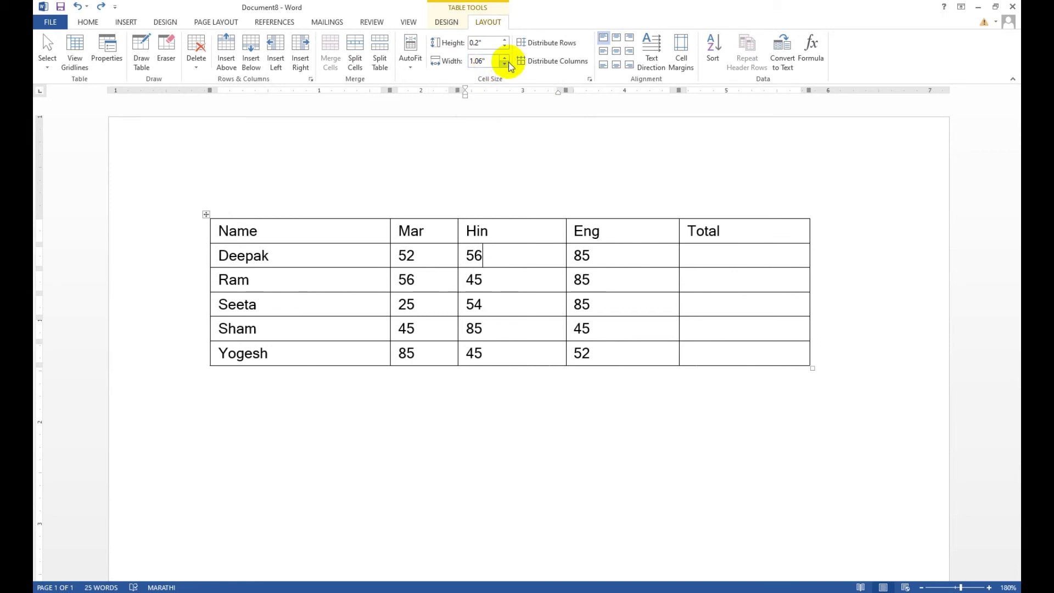
# Adjust the Hin column Width spinner until it settles at 0.8"
pyautogui.click(504, 64)
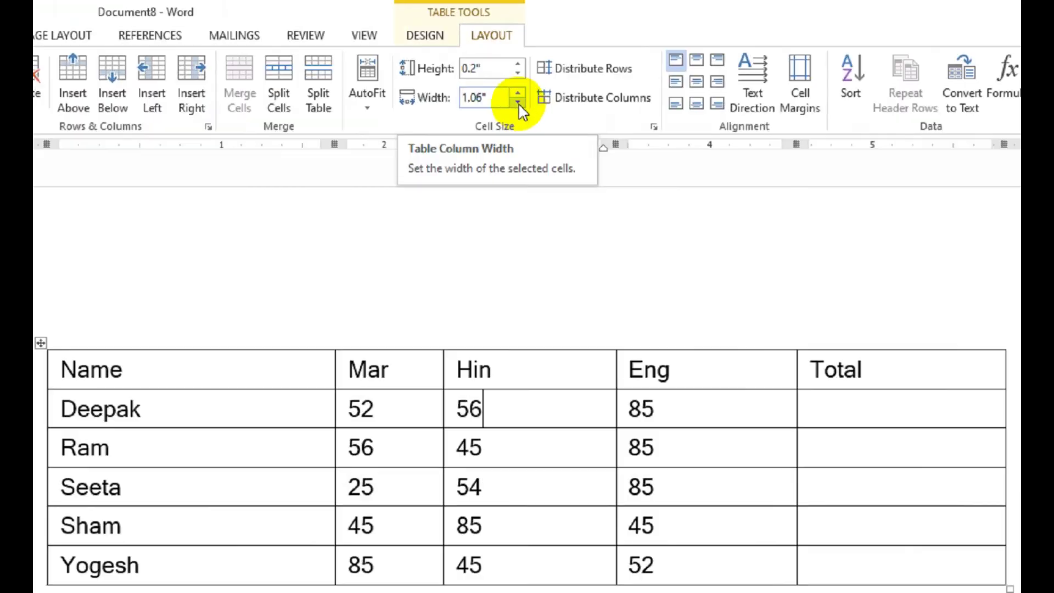
pyautogui.click(528, 131)
pyautogui.click(528, 131)
pyautogui.click(528, 130)
pyautogui.click(528, 130)
pyautogui.click(529, 113)
pyautogui.click(529, 113)
pyautogui.click(529, 113)
pyautogui.click(530, 113)
pyautogui.click(531, 131)
pyautogui.click(530, 132)
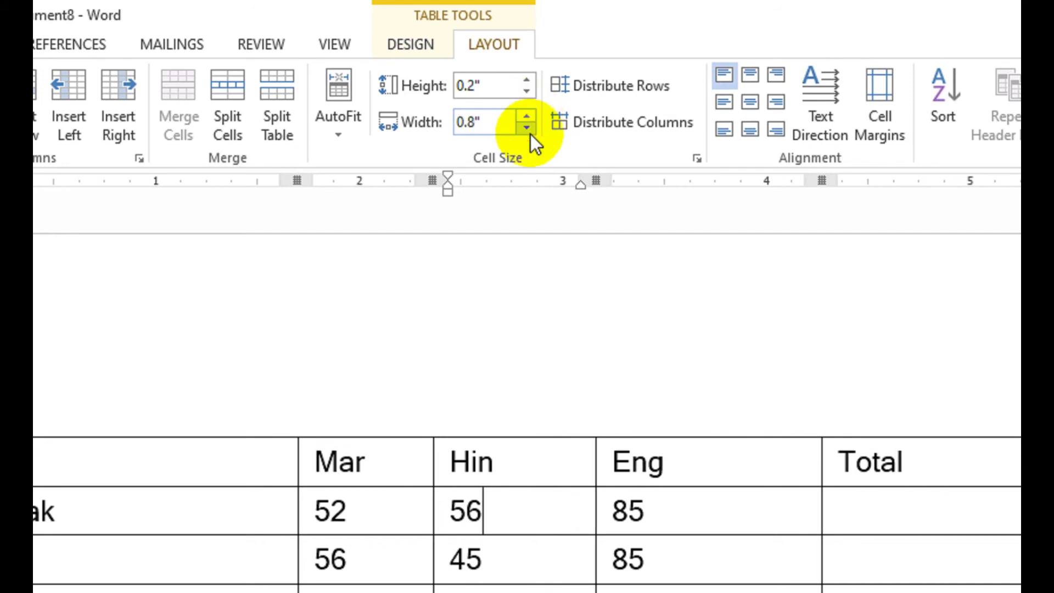
pyautogui.click(505, 57)
pyautogui.click(505, 57)
pyautogui.click(504, 64)
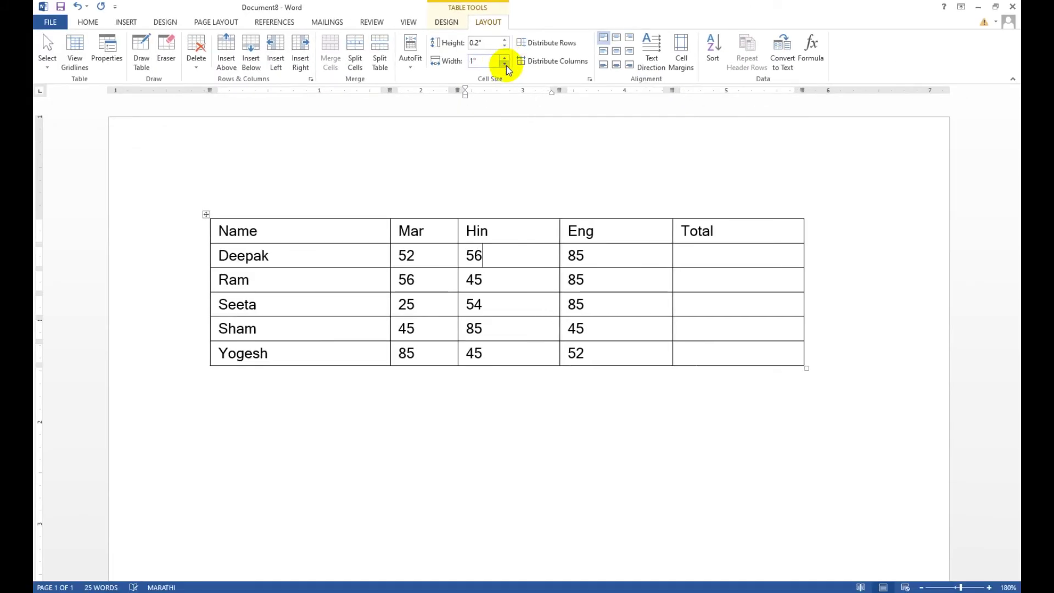
pyautogui.click(506, 65)
pyautogui.click(506, 65)
pyautogui.click(506, 58)
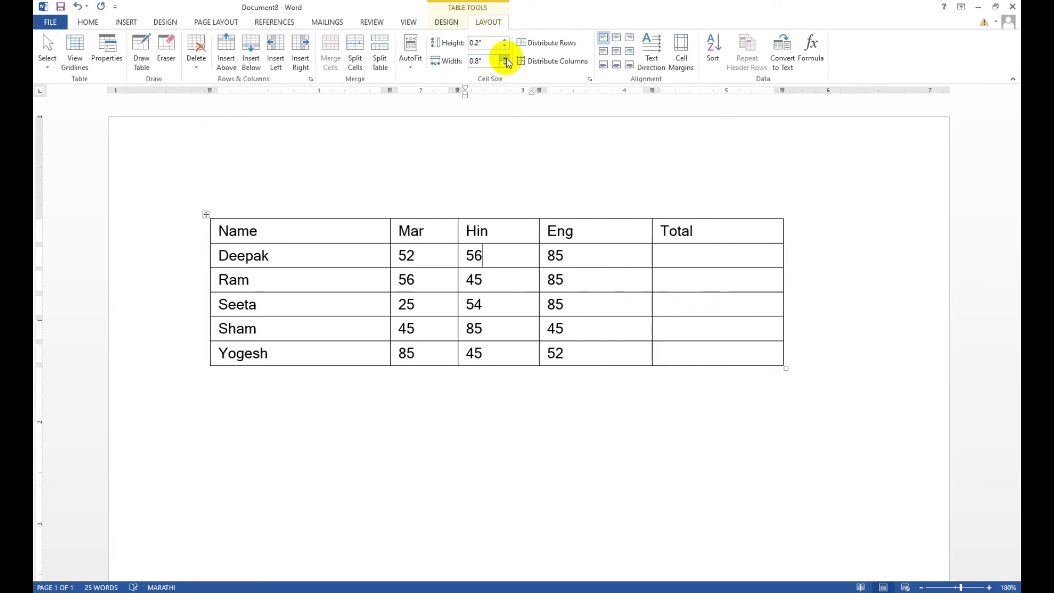
# Drag the header row and Deepak row taller, then select the whole table
pyautogui.click(536, 49)
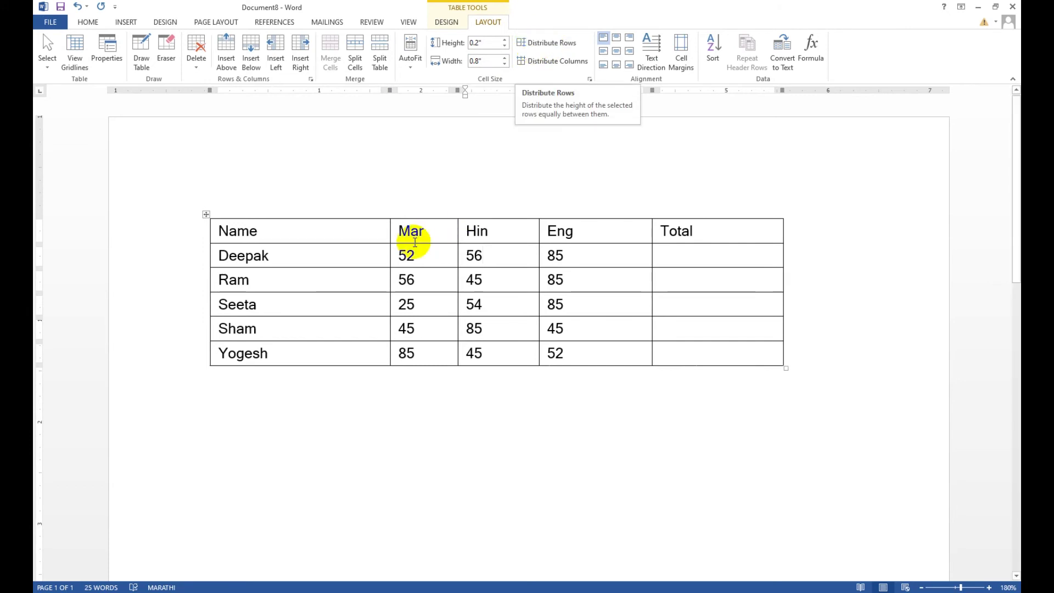
pyautogui.moveTo(377, 243); pyautogui.dragTo(380, 263)
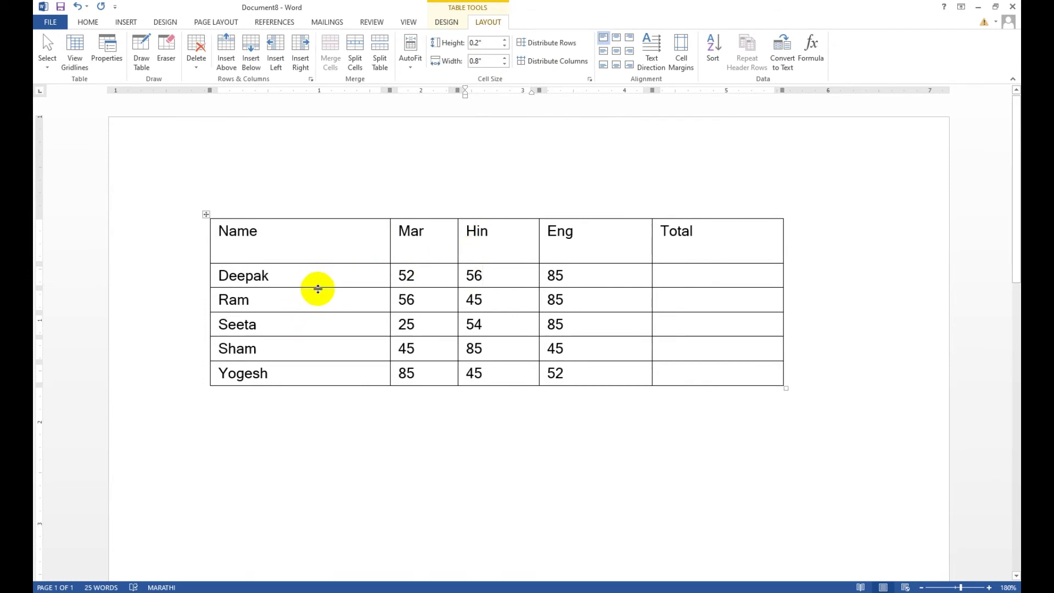
pyautogui.moveTo(318, 288); pyautogui.dragTo(318, 296)
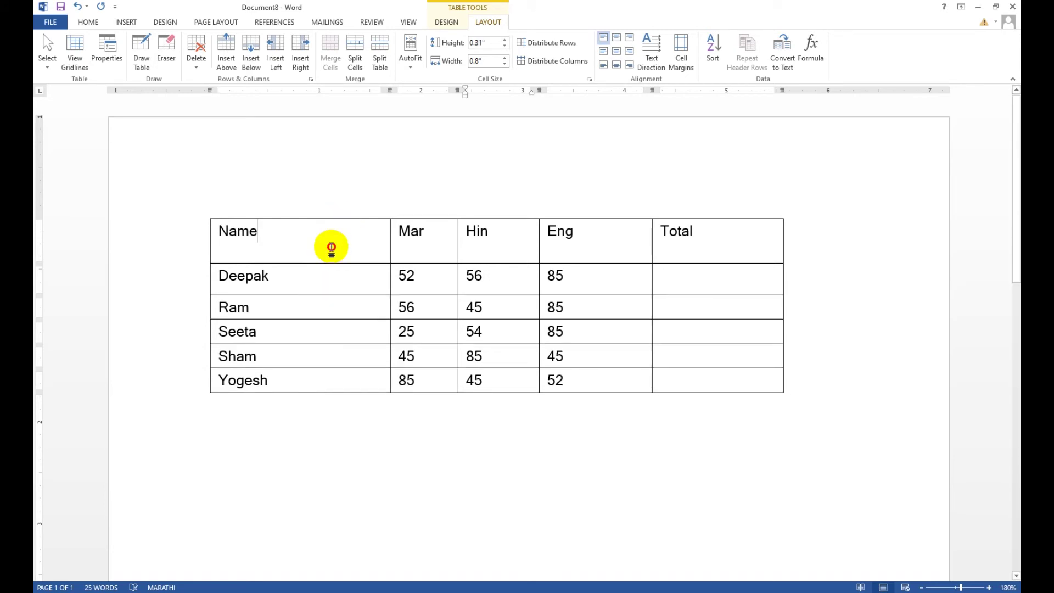
pyautogui.moveTo(331, 248); pyautogui.dragTo(691, 369)
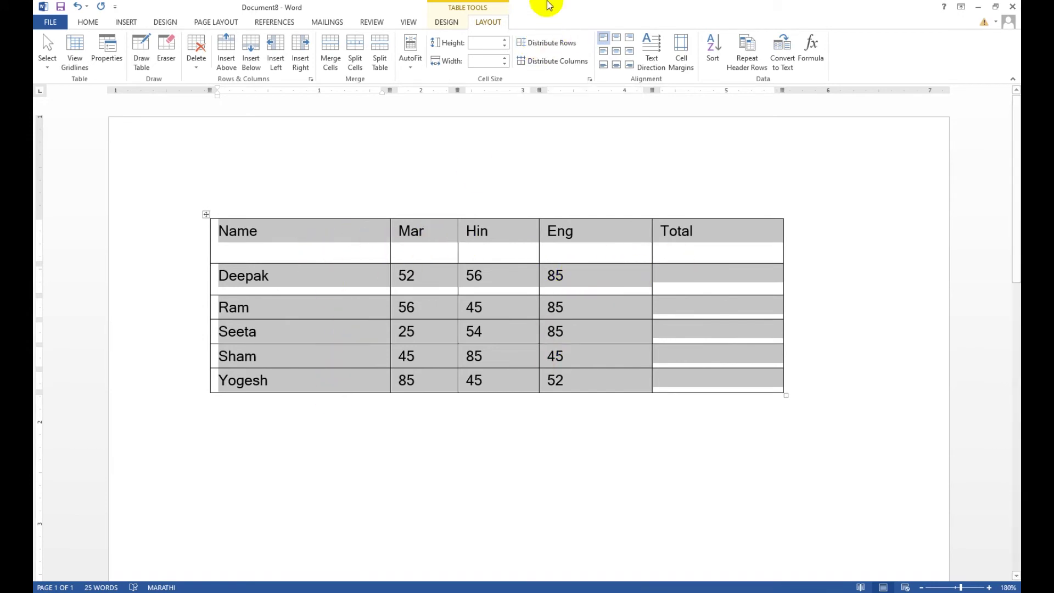
# Distribute rows evenly and make all five columns an equal 1.13" wide
pyautogui.click(538, 43)
pyautogui.click(418, 261)
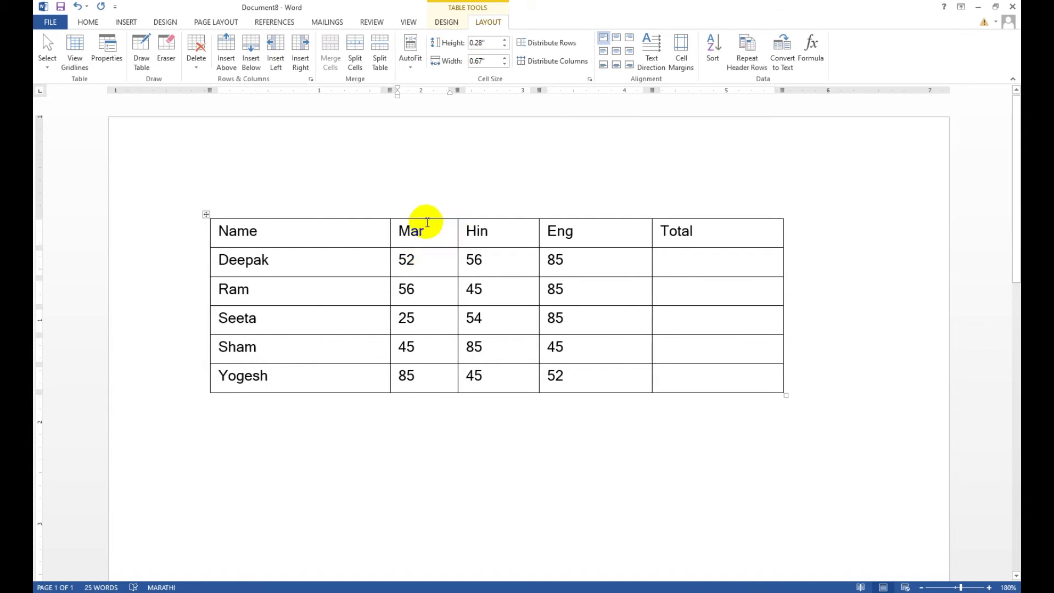
pyautogui.click(574, 235)
pyautogui.moveTo(286, 216); pyautogui.dragTo(662, 239)
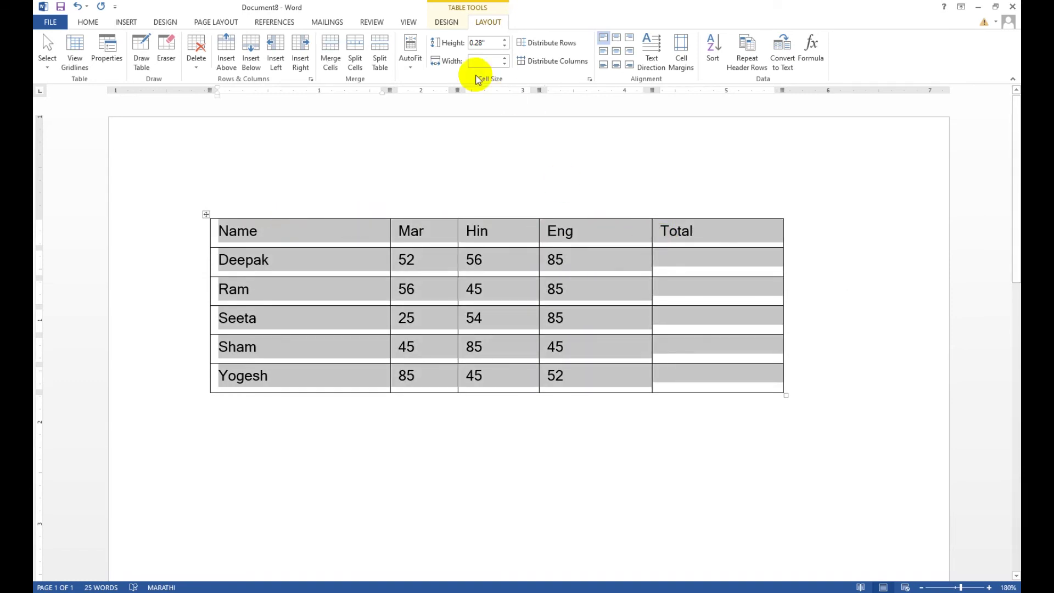
pyautogui.click(554, 62)
pyautogui.click(318, 231)
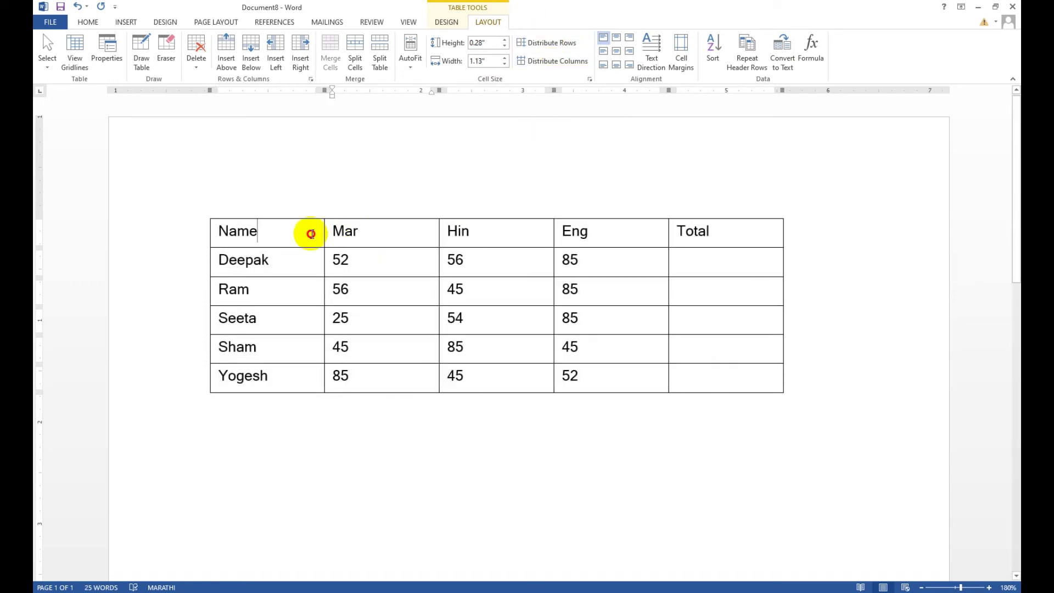
pyautogui.click(520, 233)
pyautogui.click(579, 231)
pyautogui.click(677, 232)
# Drag the header row's bottom border down to make it 0.62" tall
pyautogui.click(500, 292)
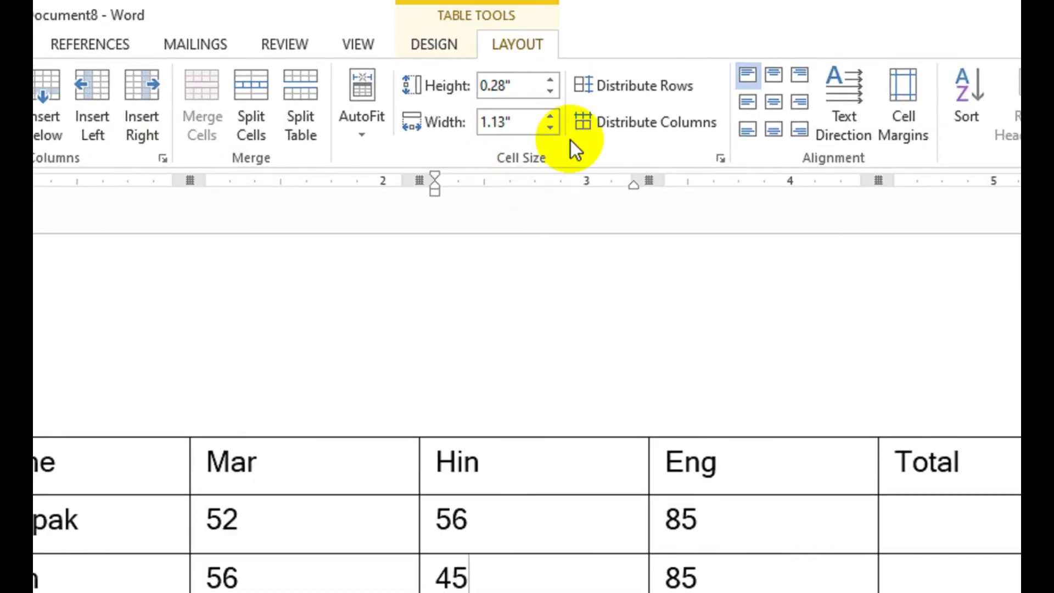
pyautogui.click(386, 245)
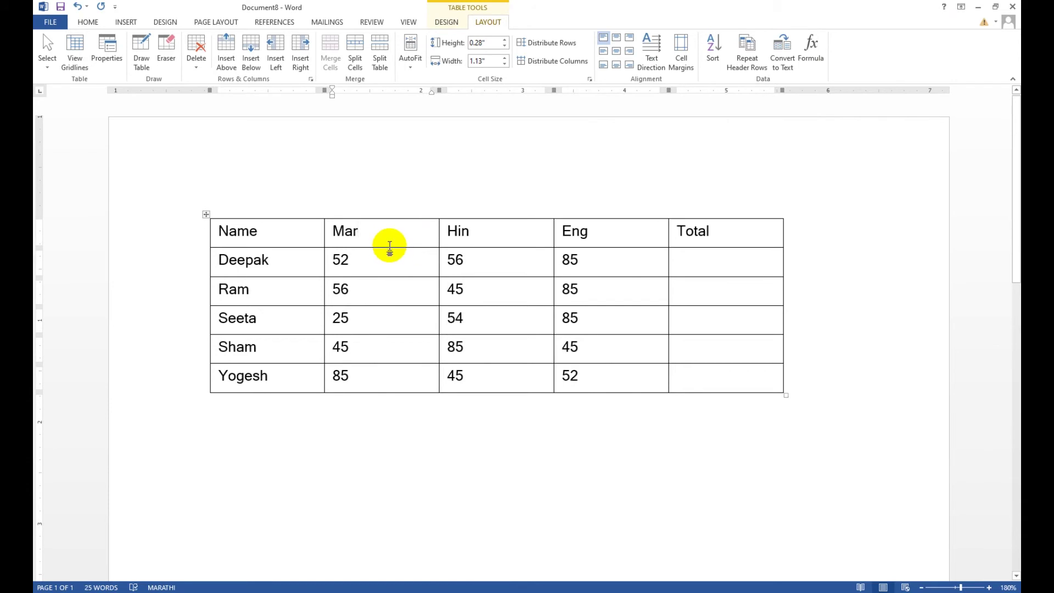
pyautogui.moveTo(390, 247); pyautogui.dragTo(393, 281)
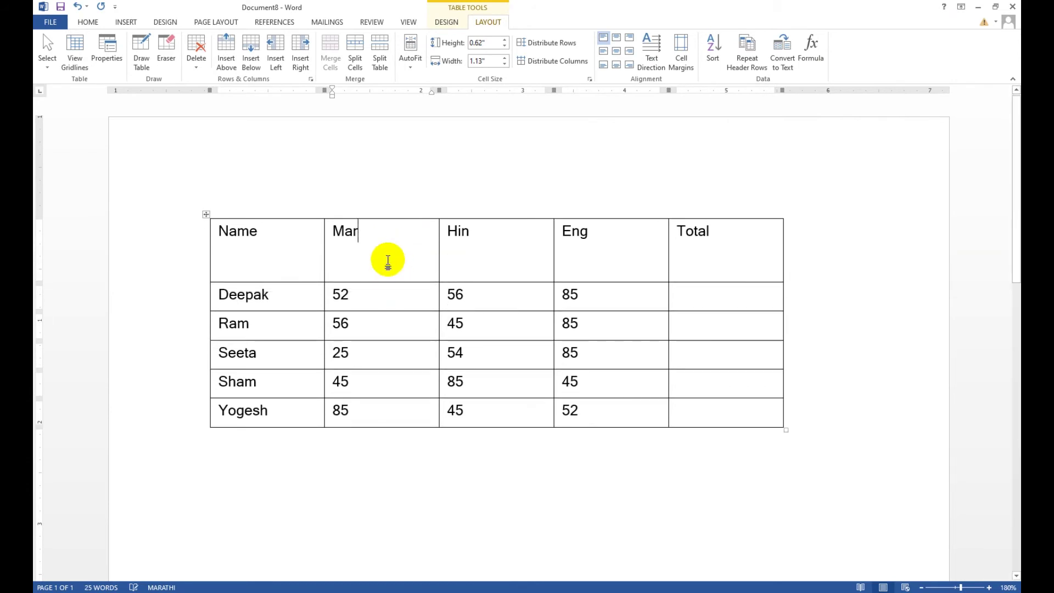
pyautogui.doubleClick(345, 236)
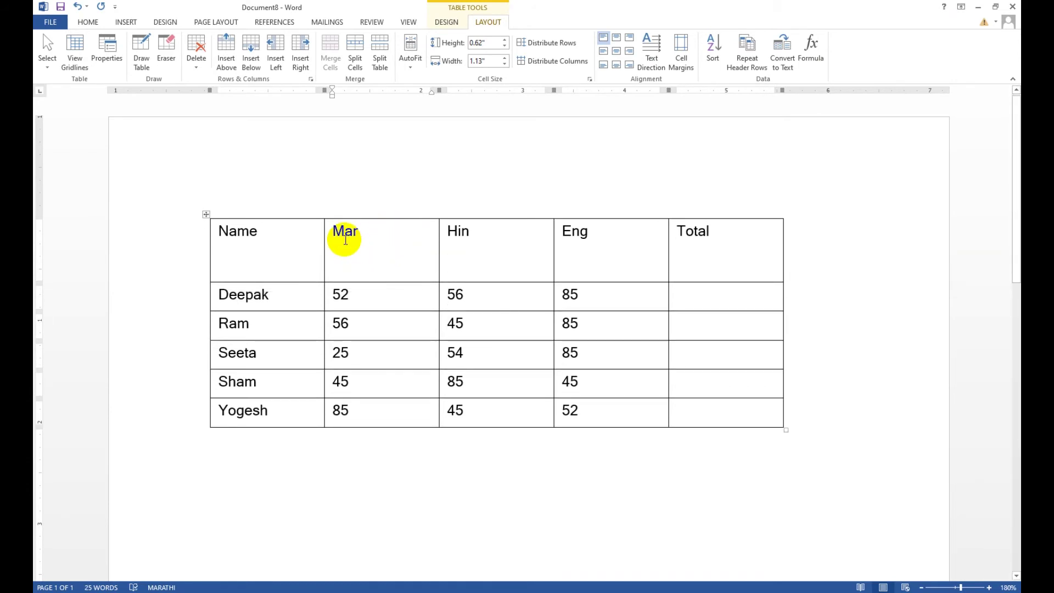
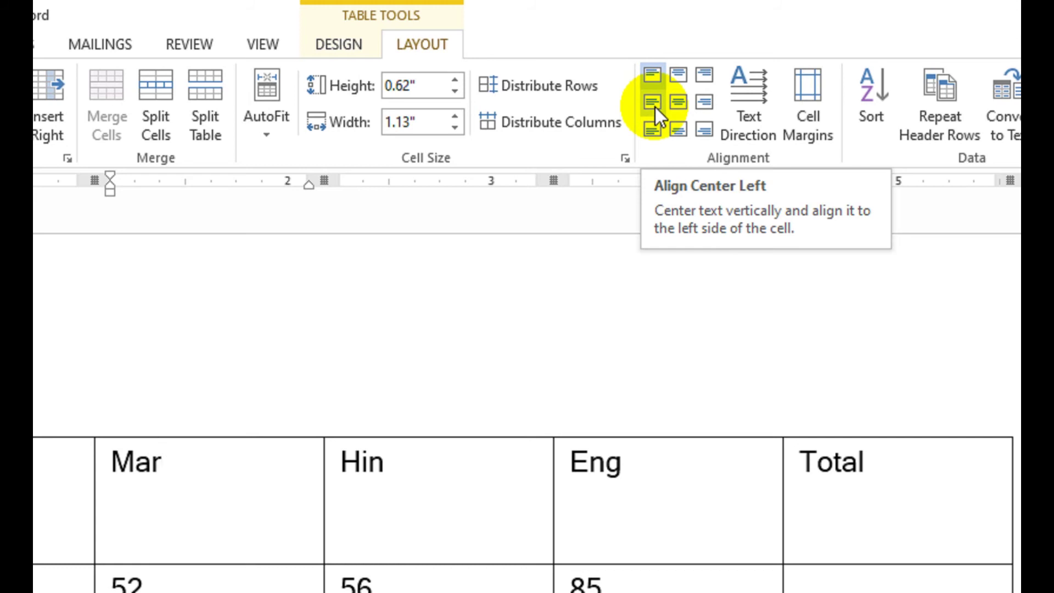
# Try the left-side alignments on the Mar heading: middle-left, bottom-left and top-left
pyautogui.click(655, 107)
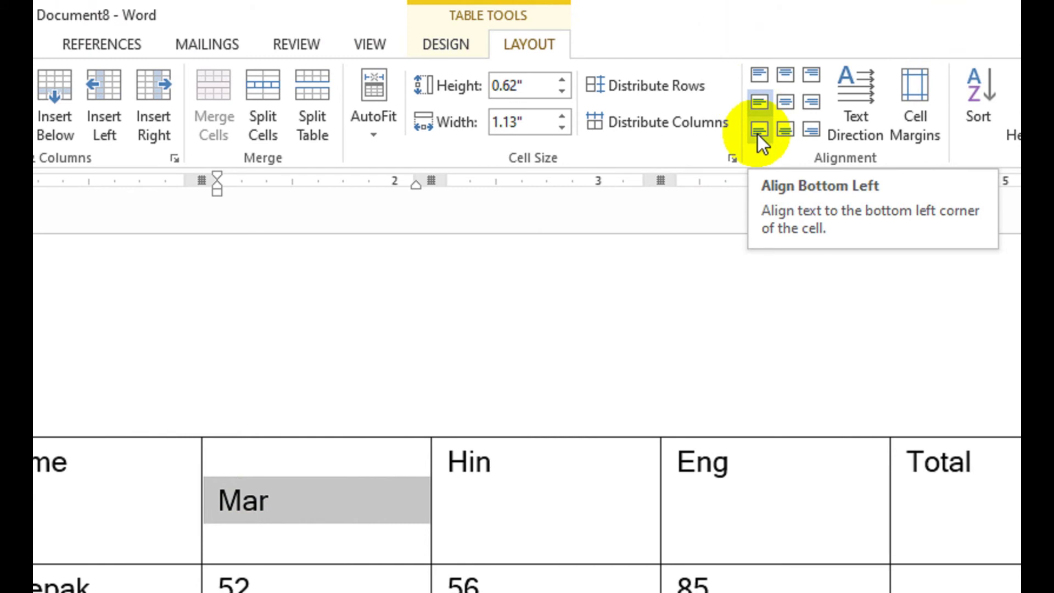
pyautogui.click(760, 131)
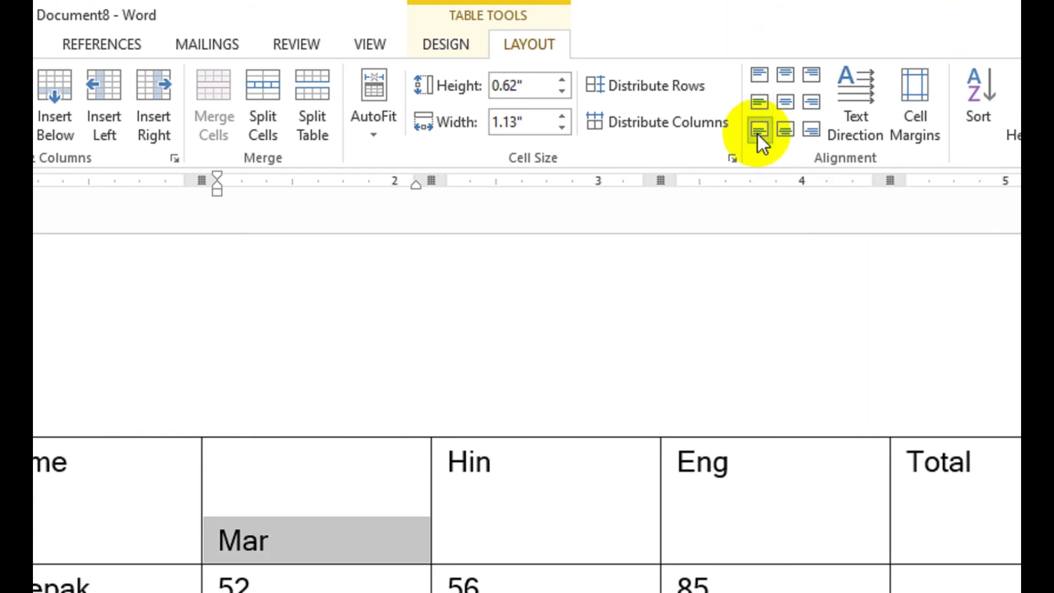
pyautogui.click(761, 80)
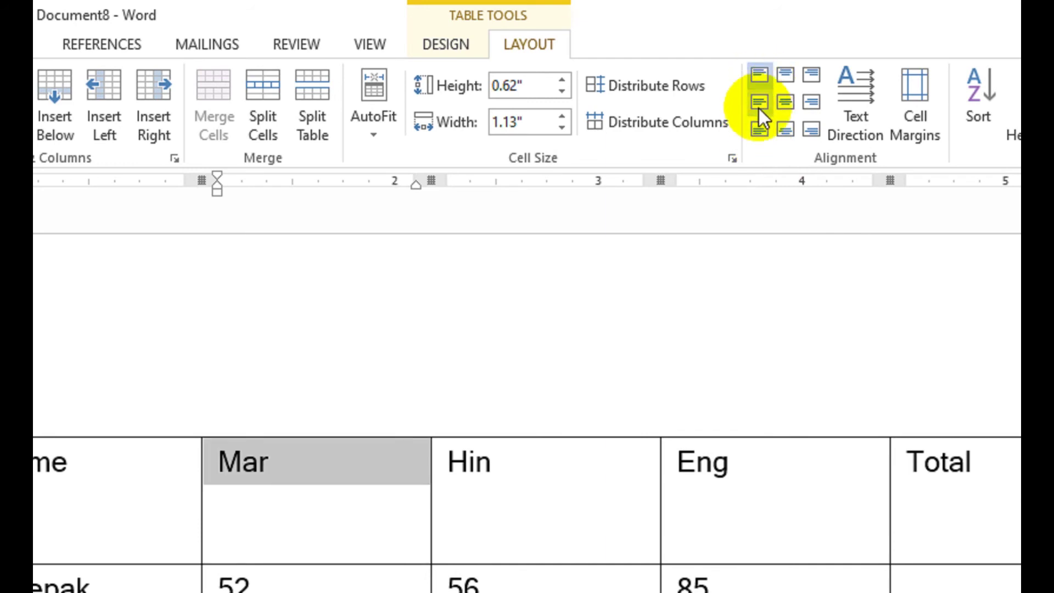
pyautogui.click(759, 108)
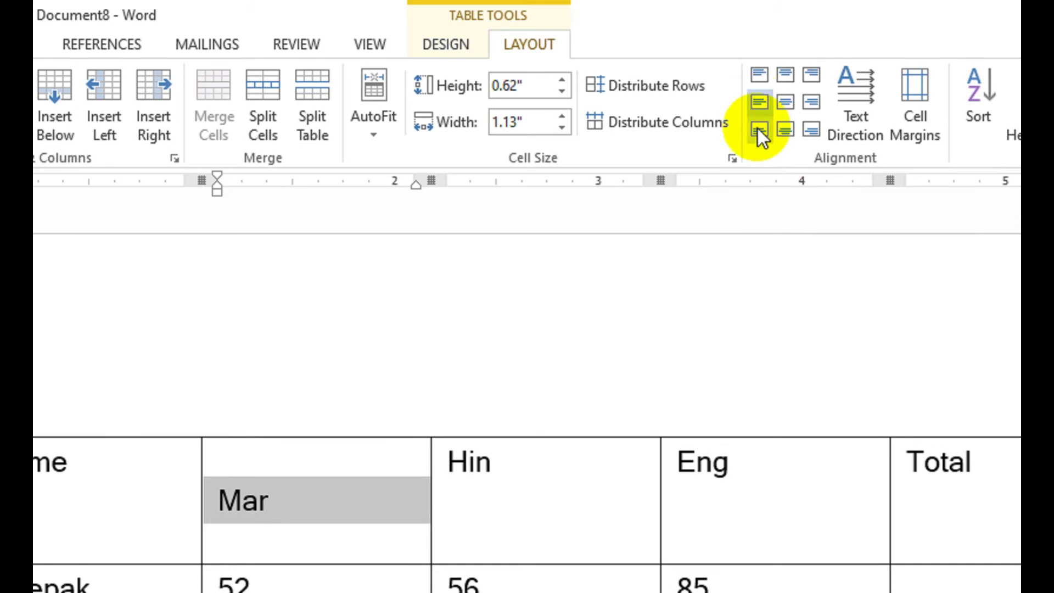
pyautogui.click(759, 132)
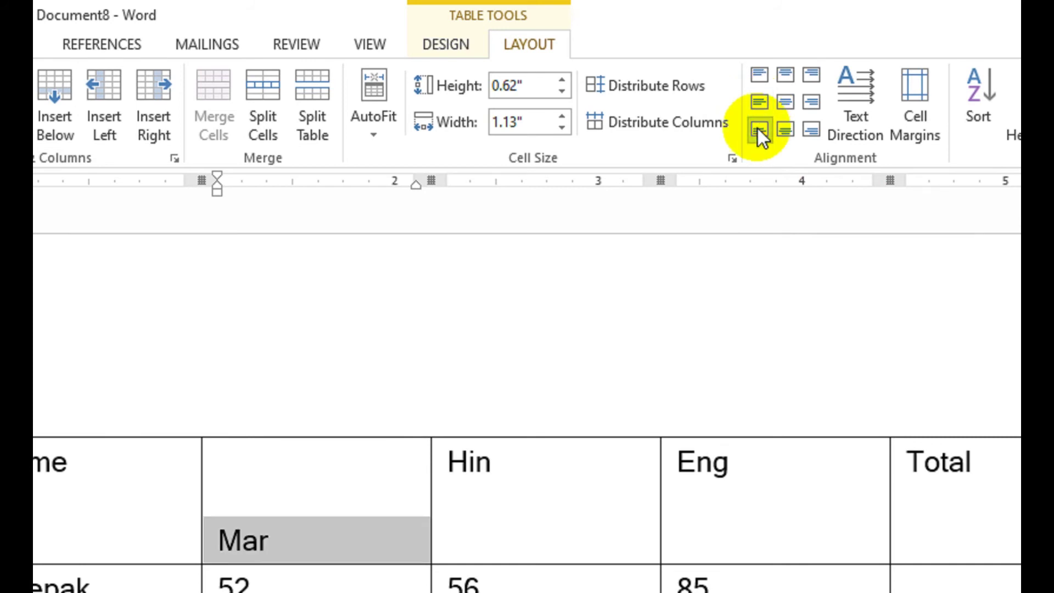
# Try the centre and right alignments, leaving Mar centred horizontally and vertically in its cell
pyautogui.click(786, 75)
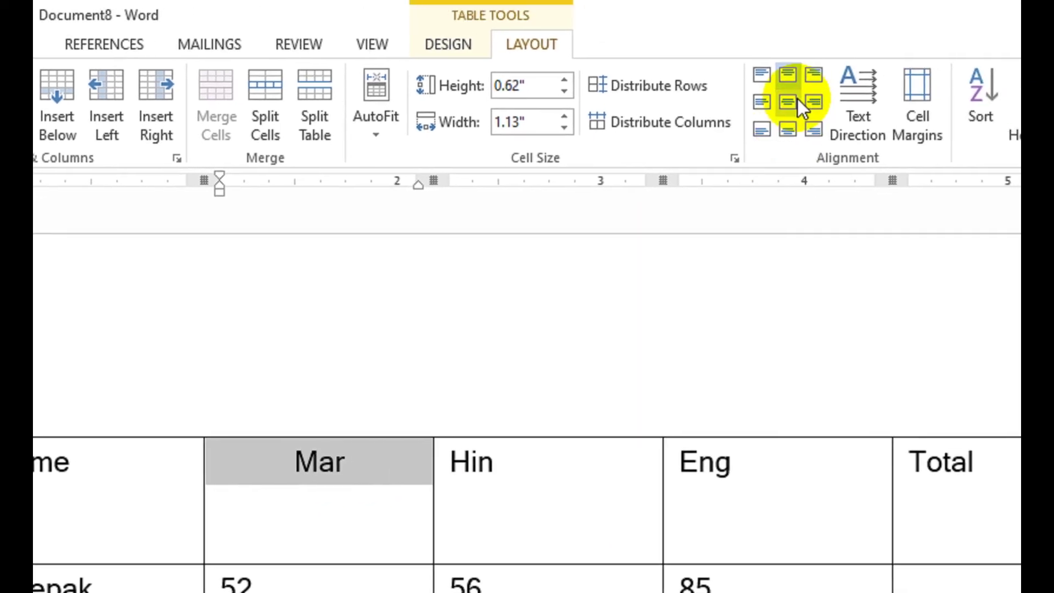
pyautogui.click(782, 104)
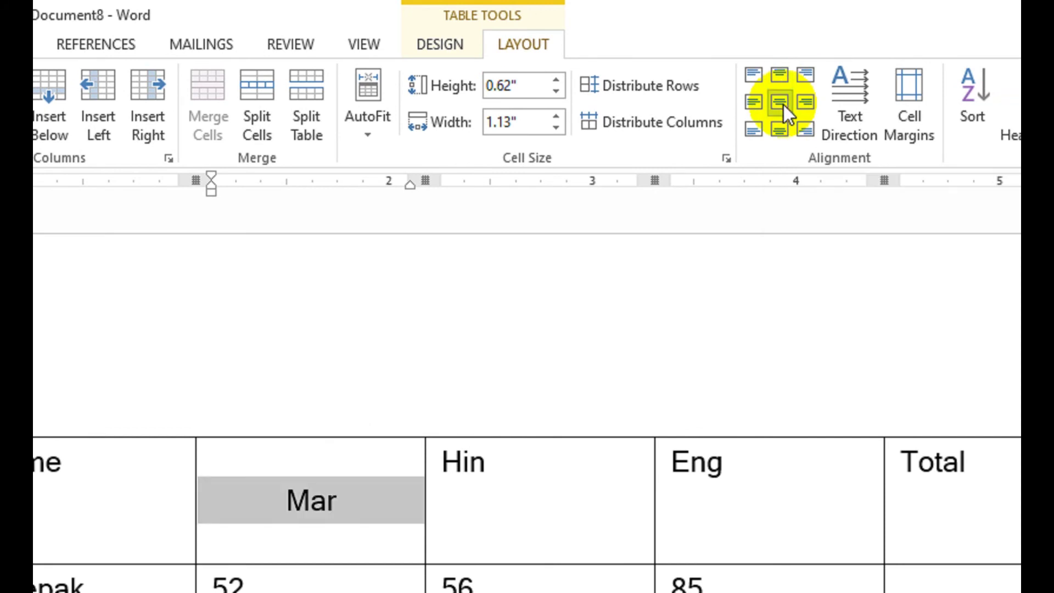
pyautogui.click(779, 130)
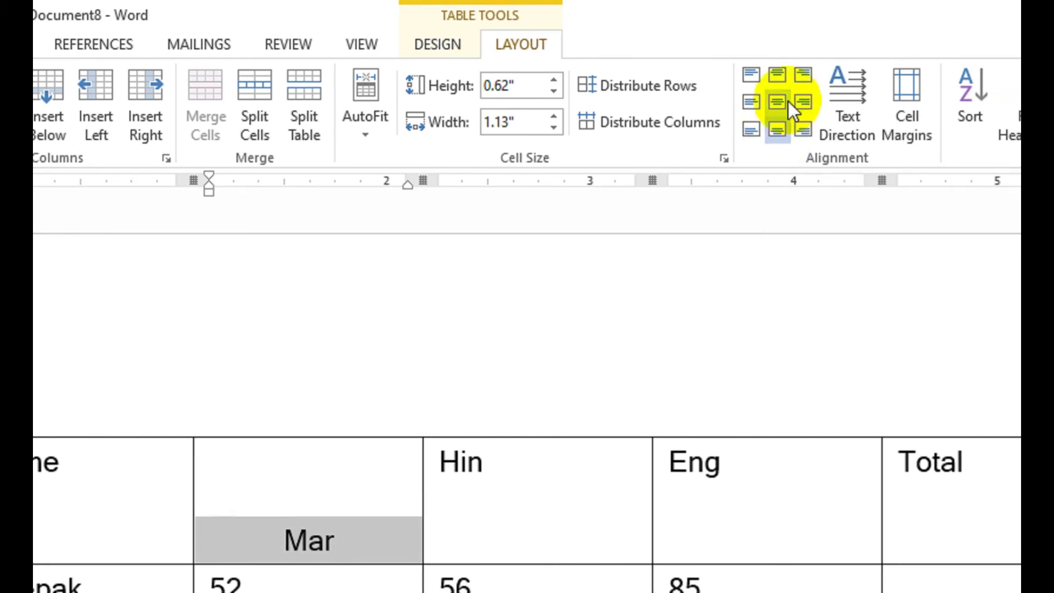
pyautogui.click(787, 74)
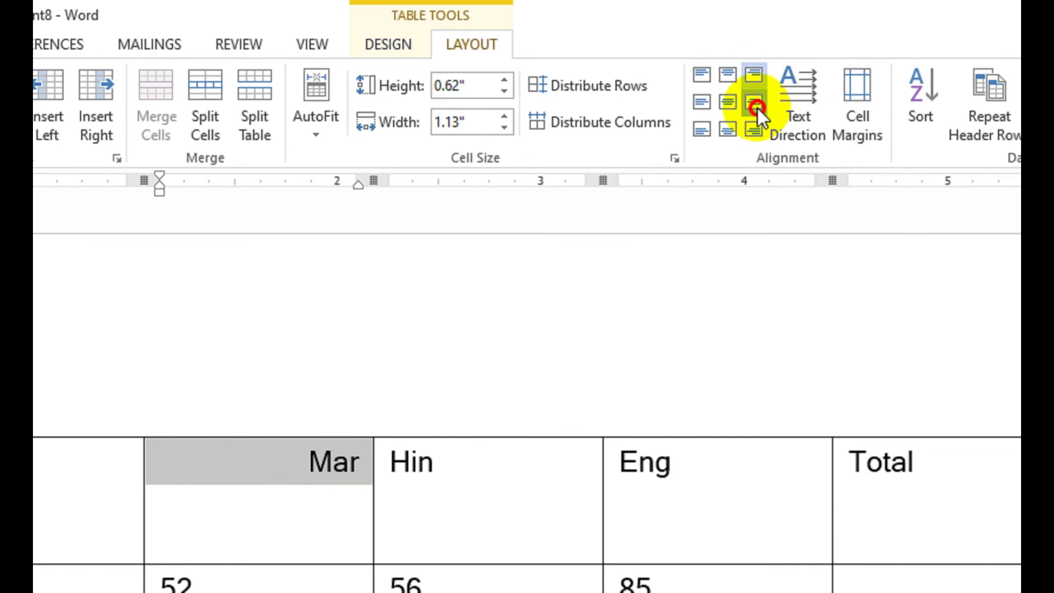
pyautogui.click(757, 108)
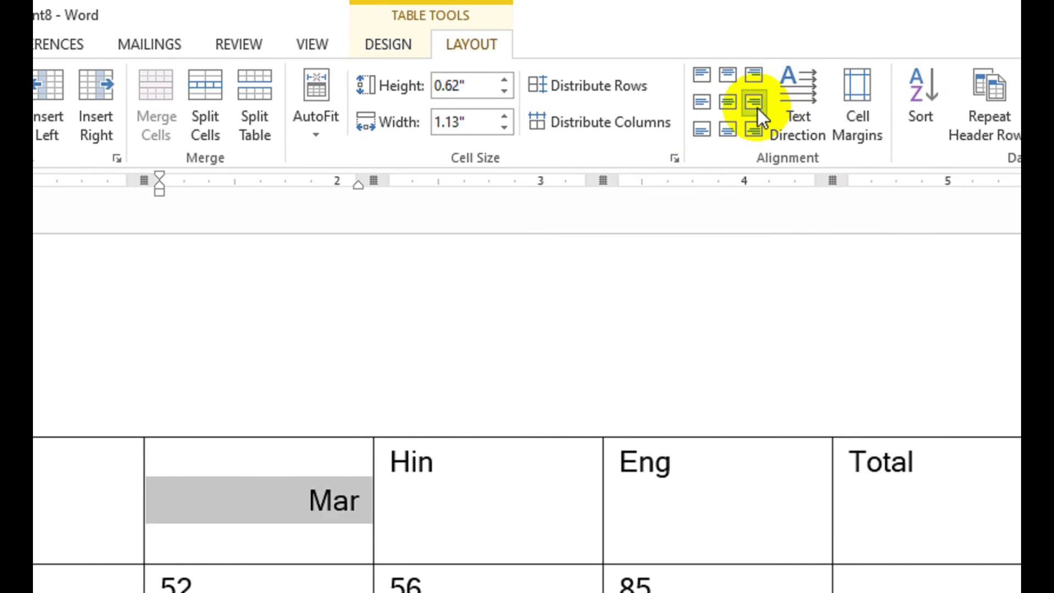
pyautogui.click(756, 120)
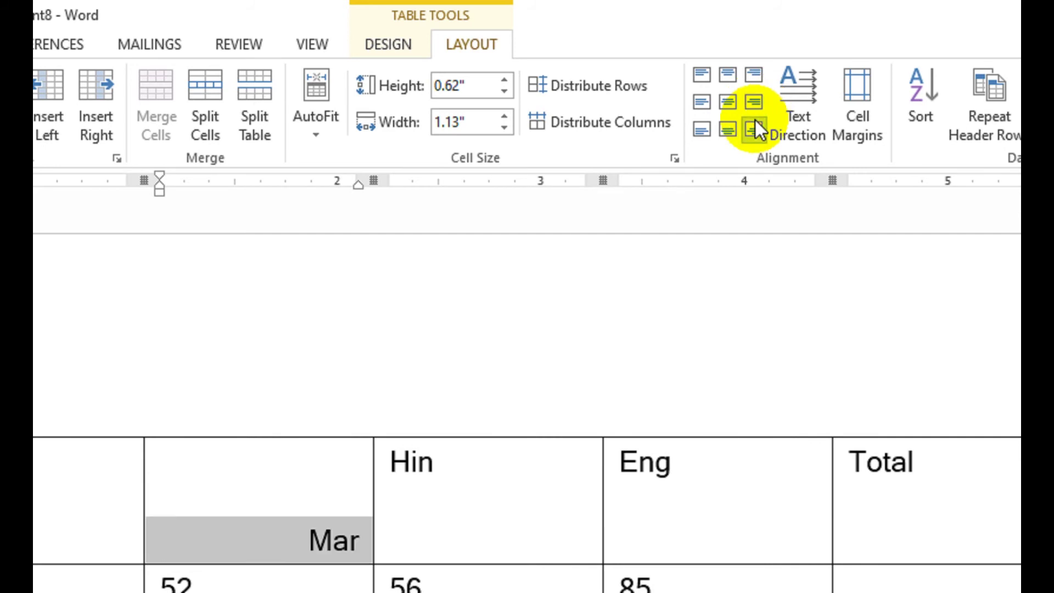
pyautogui.click(722, 107)
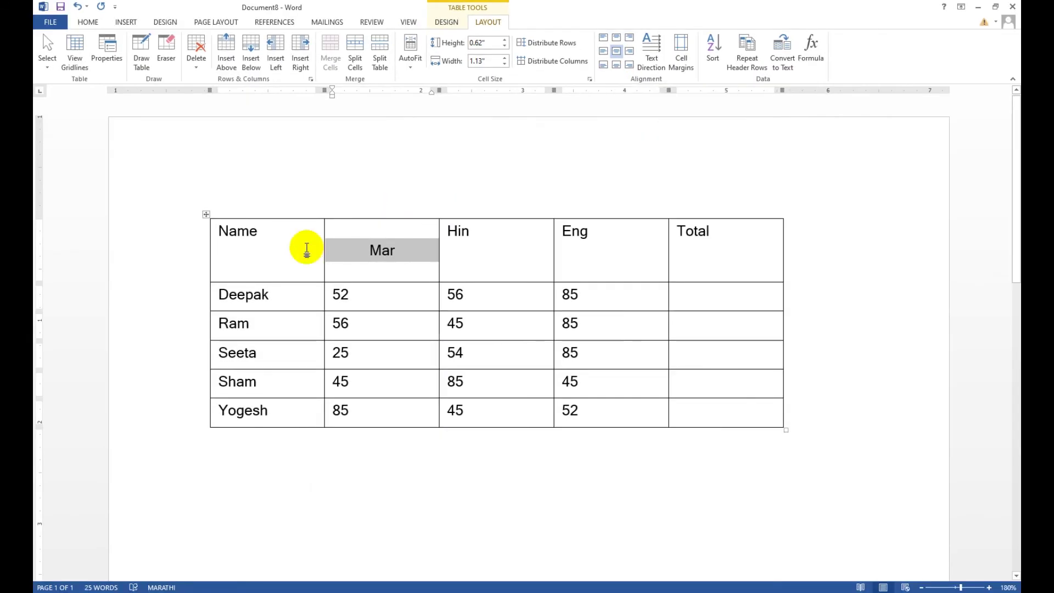
pyautogui.moveTo(287, 254); pyautogui.dragTo(679, 264)
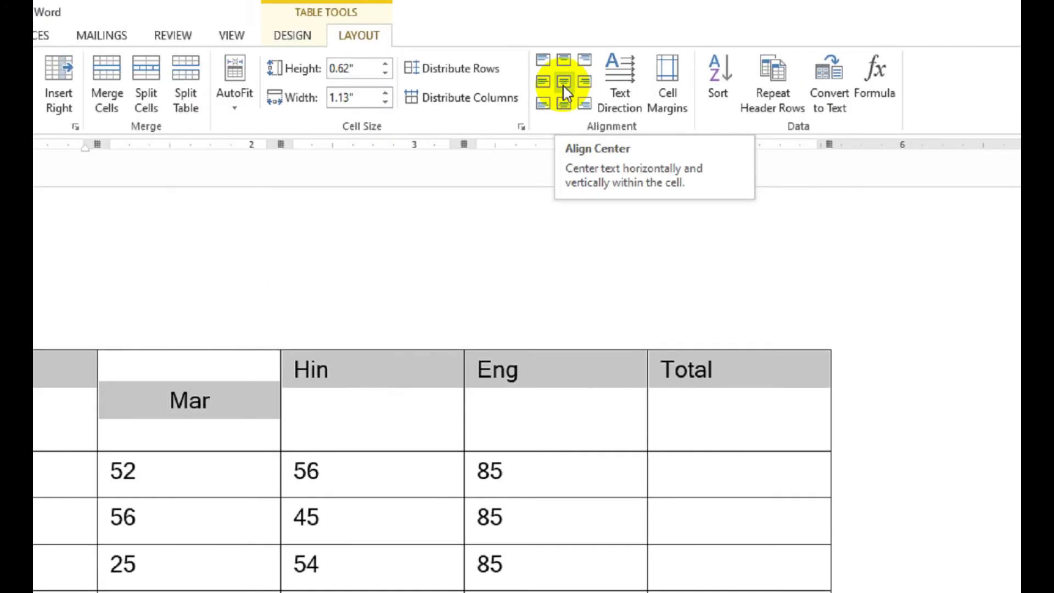
# Centre Name, Mar, Hin, Eng and Total both ways, then return to the Mar cell
pyautogui.click(616, 53)
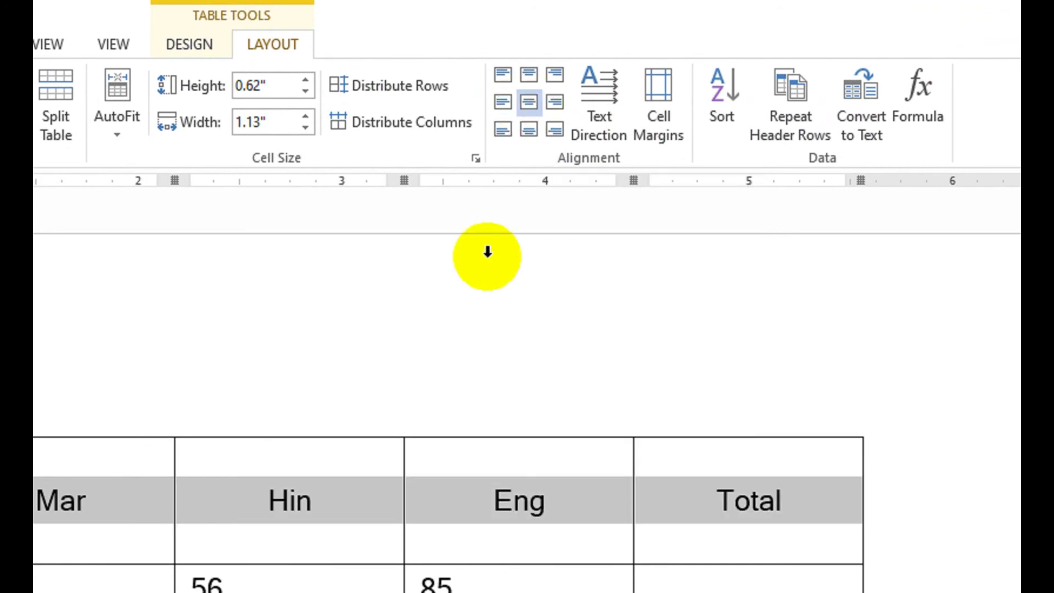
pyautogui.click(247, 458)
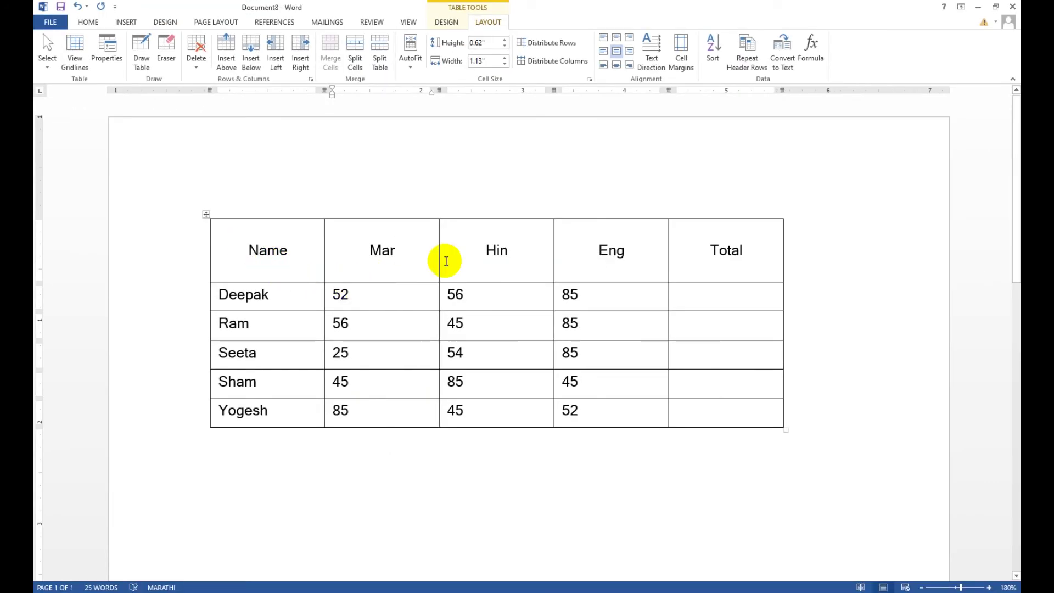
pyautogui.click(610, 250)
pyautogui.click(399, 251)
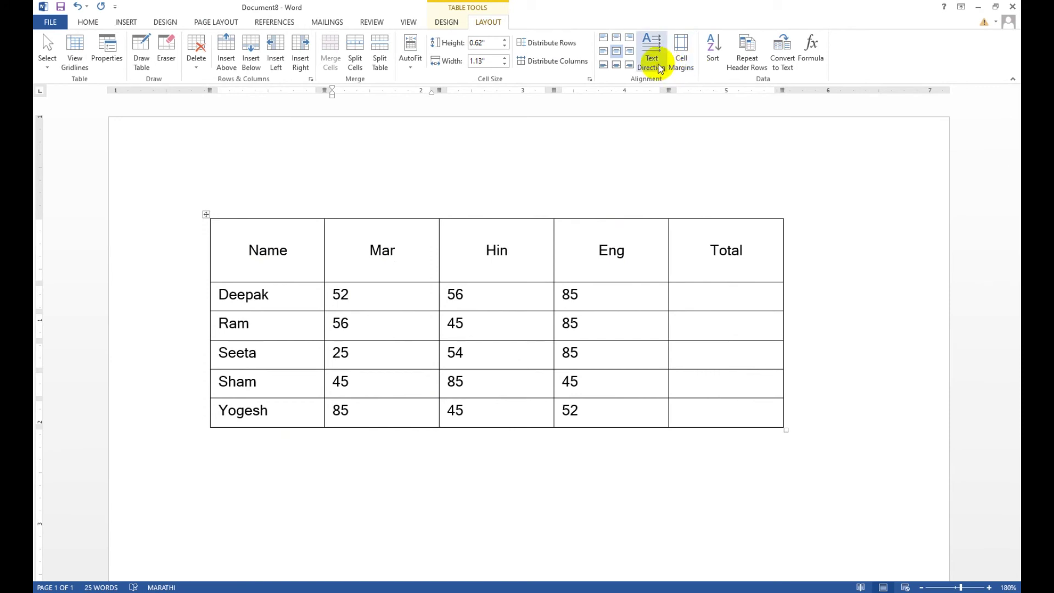
# Rotate the Mar heading to vertical, undo it, then rotate it vertical again
pyautogui.click(660, 67)
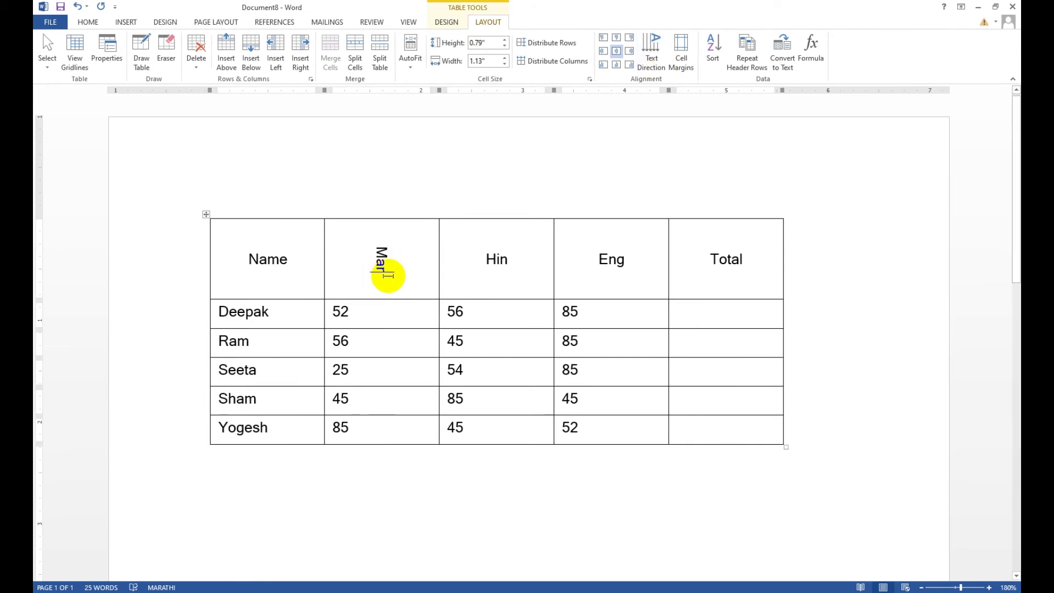
pyautogui.hotkey('ctrl', 'z')
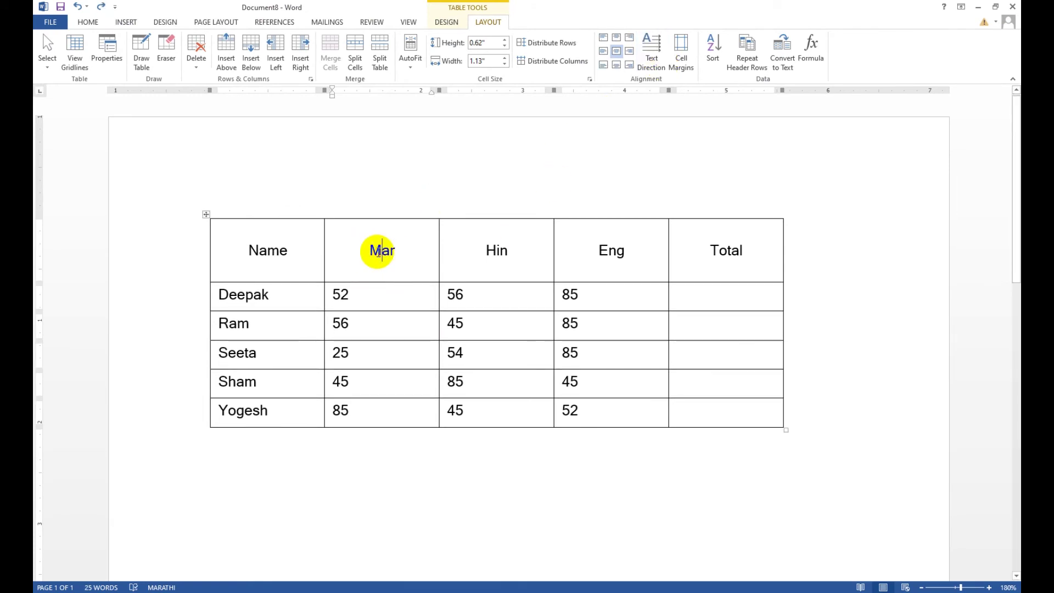
pyautogui.scroll(3, 379, 250)
pyautogui.scroll(3, 377, 252)
pyautogui.scroll(2, 330, 254)
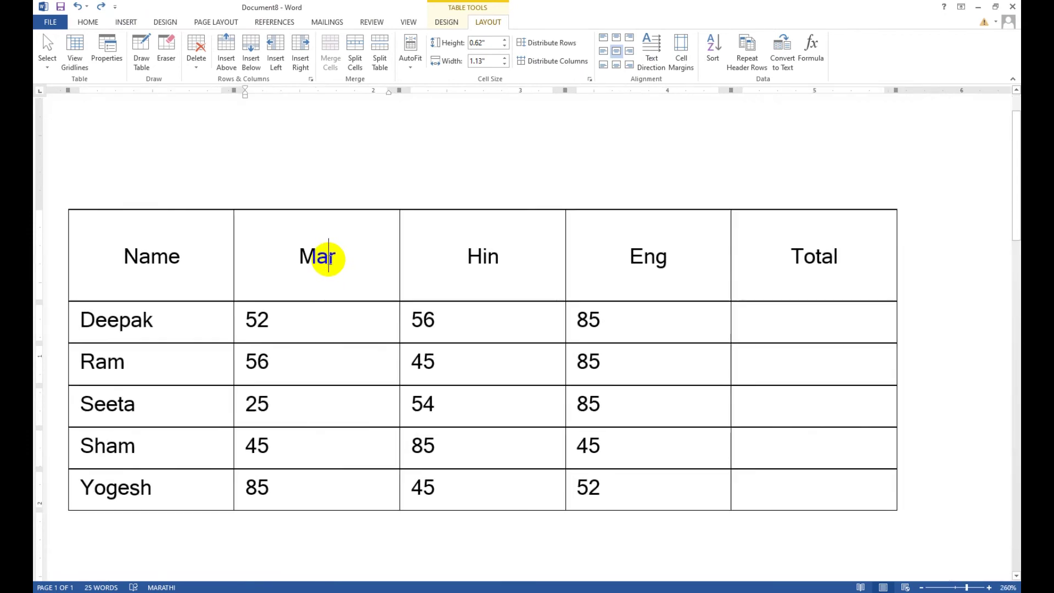
pyautogui.click(650, 49)
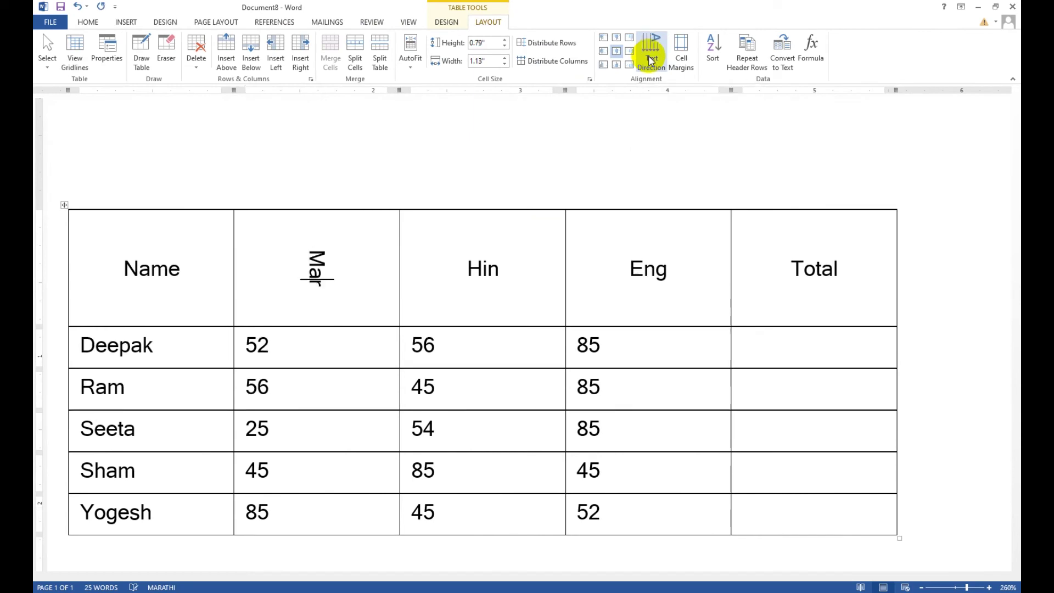
# Cycle Mar's text direction until it reads vertically, with the header row grown to 0.79"
pyautogui.click(651, 51)
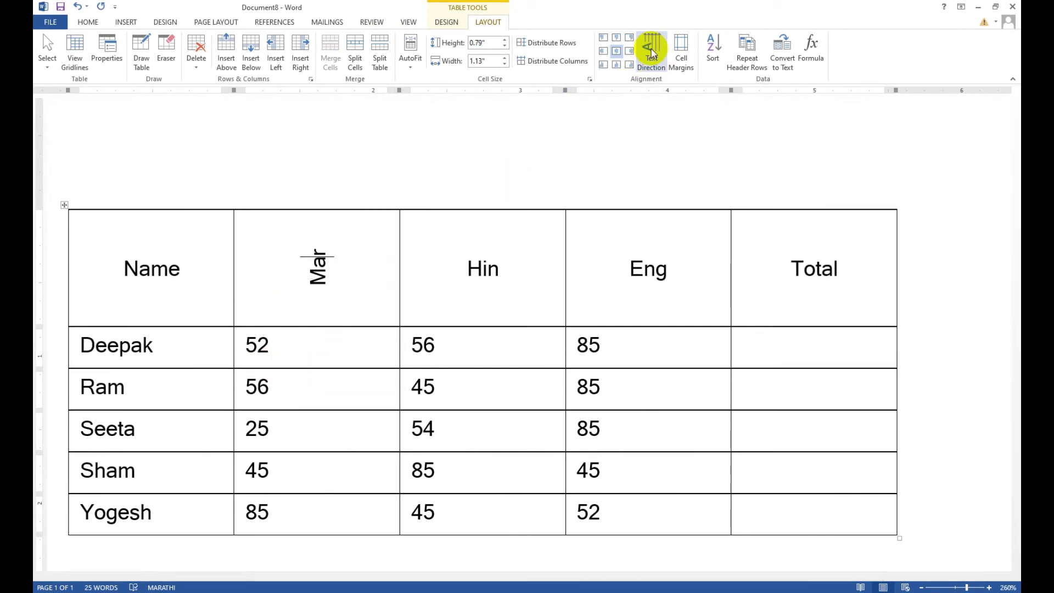
pyautogui.click(653, 52)
pyautogui.click(652, 52)
pyautogui.click(652, 52)
pyautogui.click(652, 52)
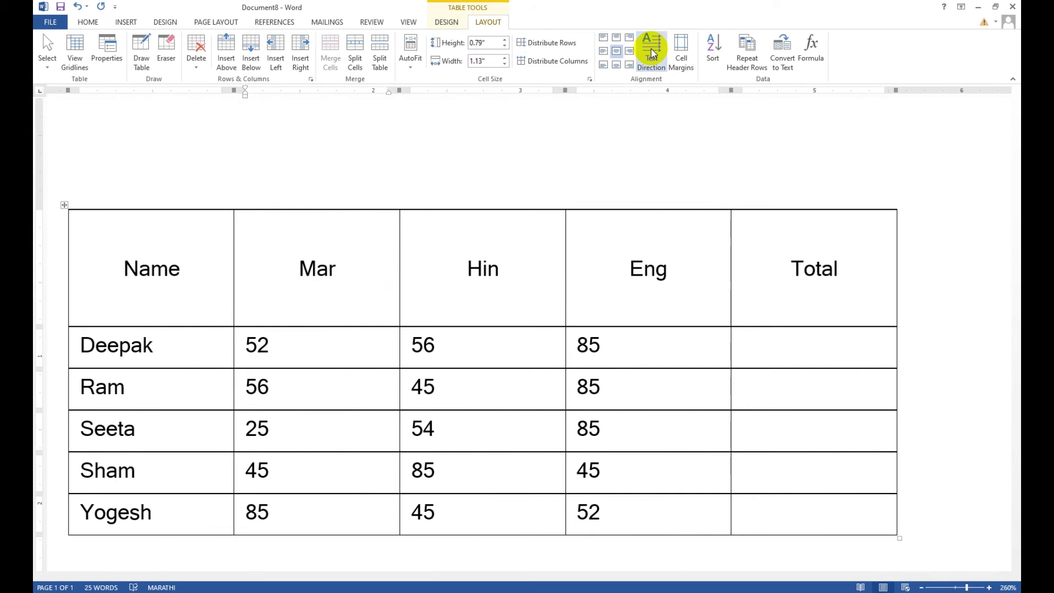
pyautogui.click(652, 52)
pyautogui.click(653, 52)
pyautogui.click(653, 52)
pyautogui.click(652, 52)
pyautogui.click(649, 52)
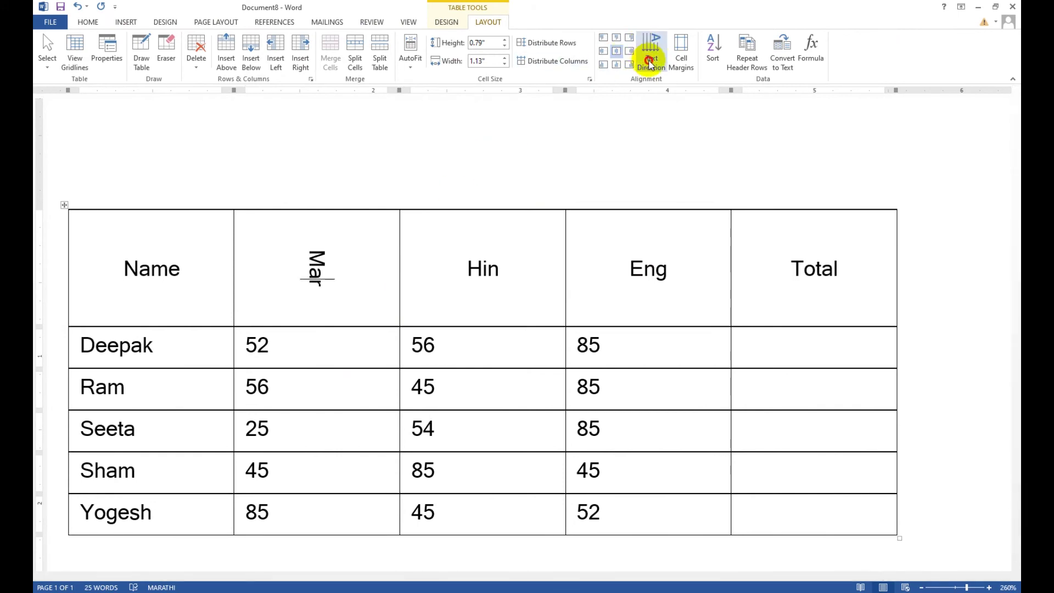
pyautogui.moveTo(400, 90)
pyautogui.mouseDown()
pyautogui.moveTo(315, 91)
pyautogui.moveTo(286, 102)
pyautogui.mouseUp()
pyautogui.click(258, 268)
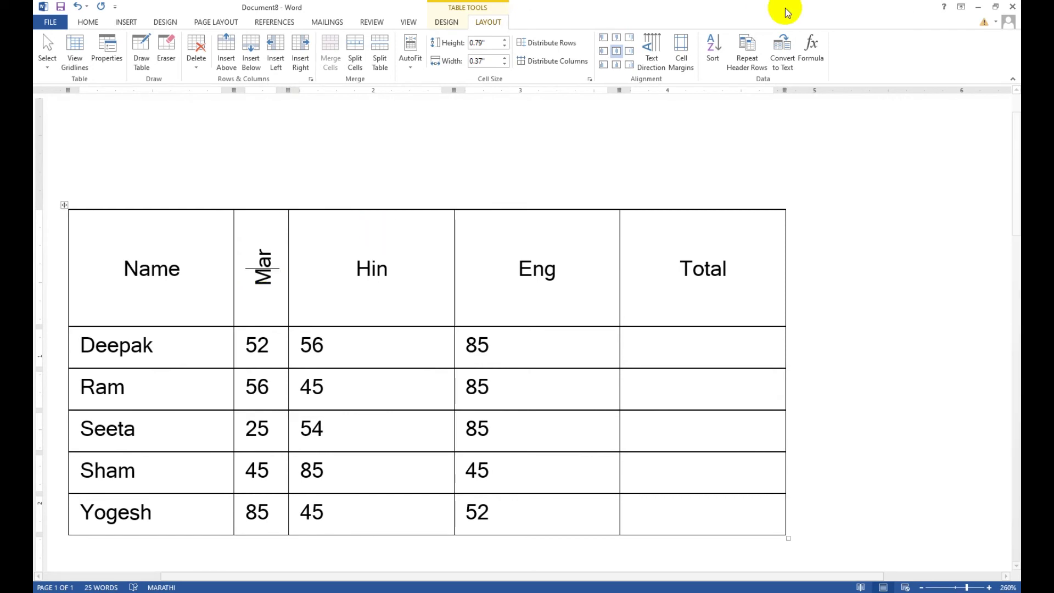
pyautogui.click(656, 51)
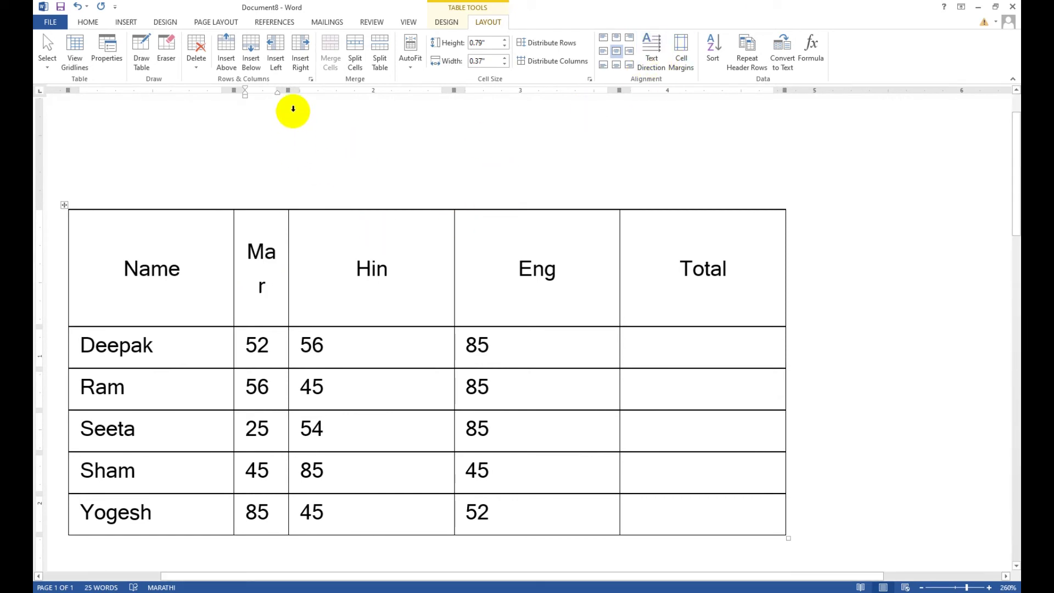
pyautogui.moveTo(289, 97); pyautogui.dragTo(333, 101)
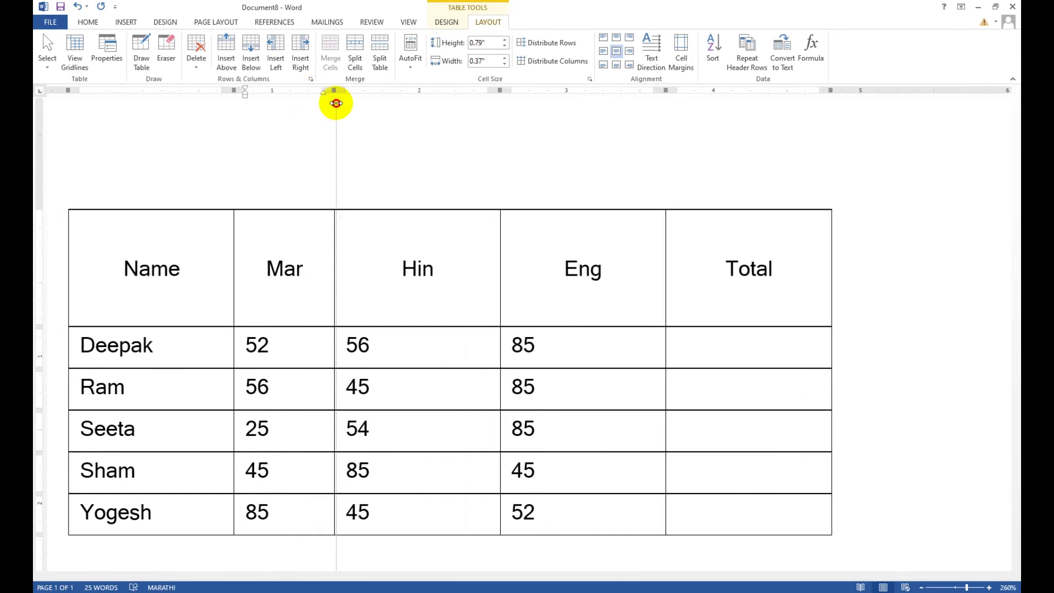
pyautogui.click(603, 51)
pyautogui.moveTo(330, 274); pyautogui.dragTo(252, 271)
pyautogui.click(240, 270)
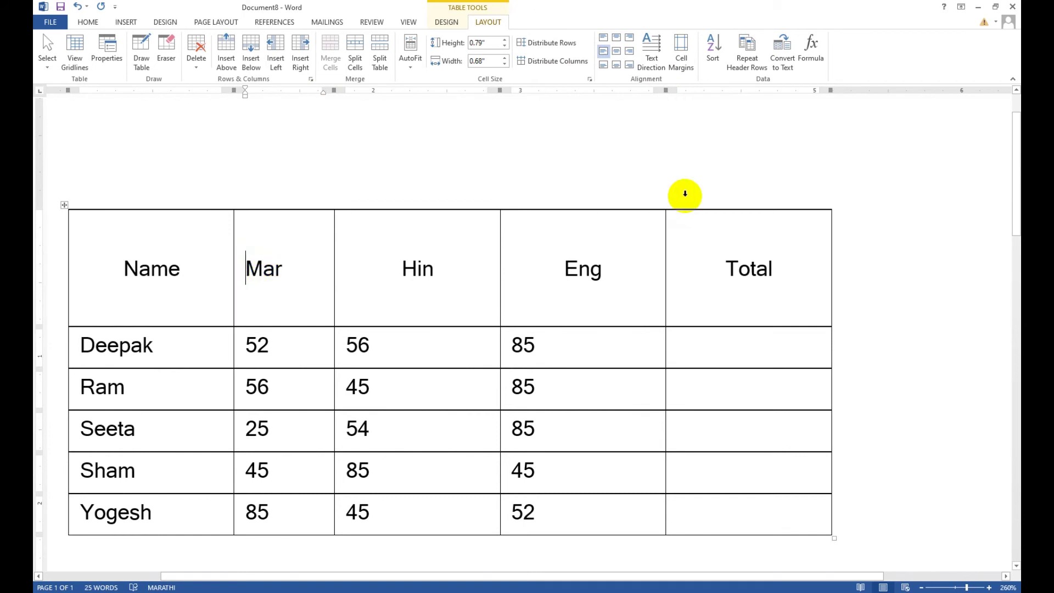
pyautogui.click(692, 60)
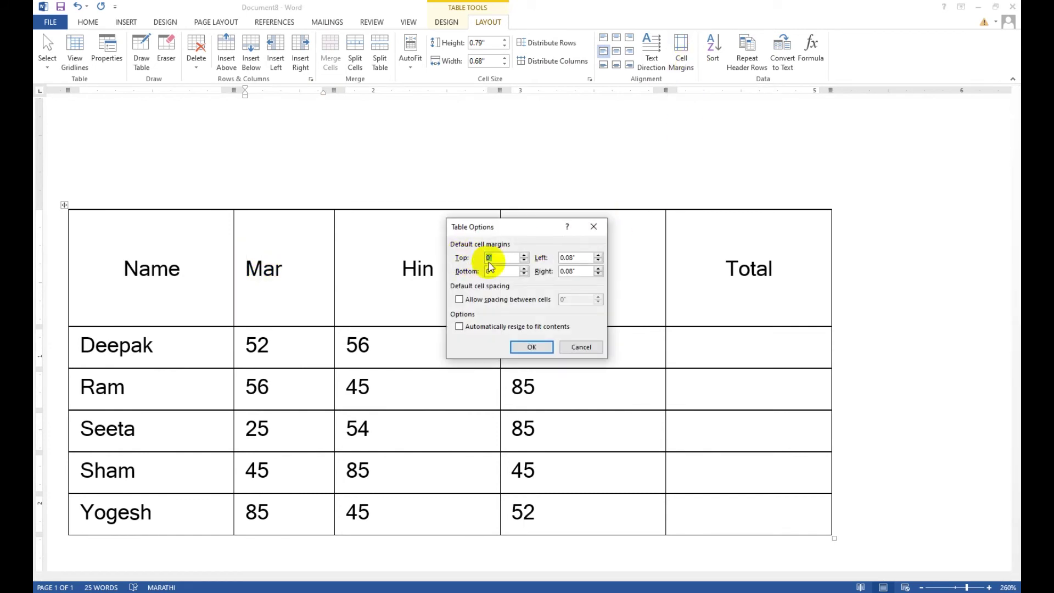
# Shrink the header row back to normal height and set a 0.06" top cell margin
pyautogui.click(585, 347)
pyautogui.moveTo(400, 327); pyautogui.dragTo(415, 245)
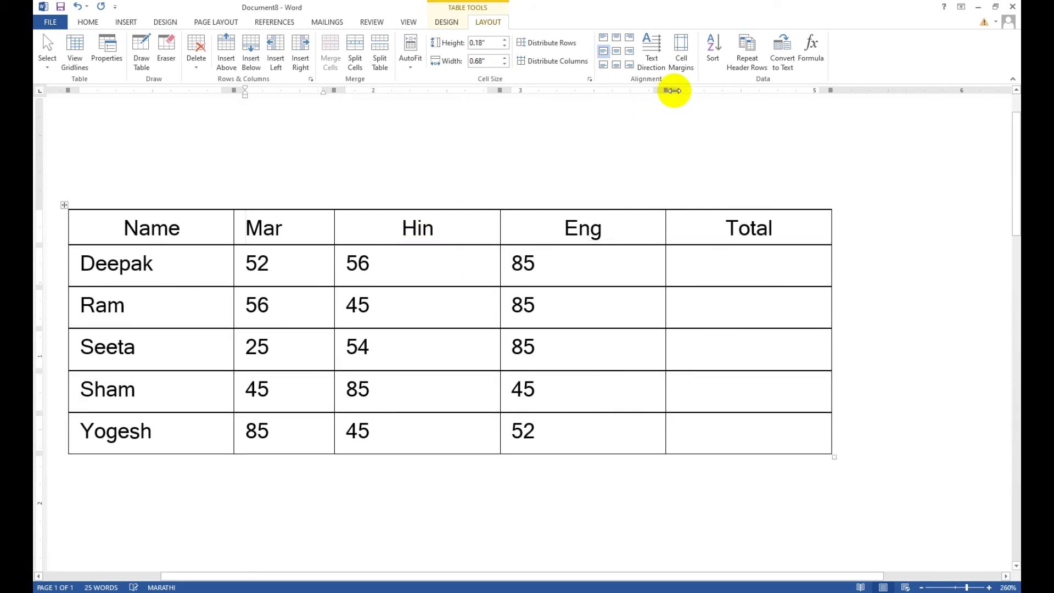
pyautogui.click(681, 52)
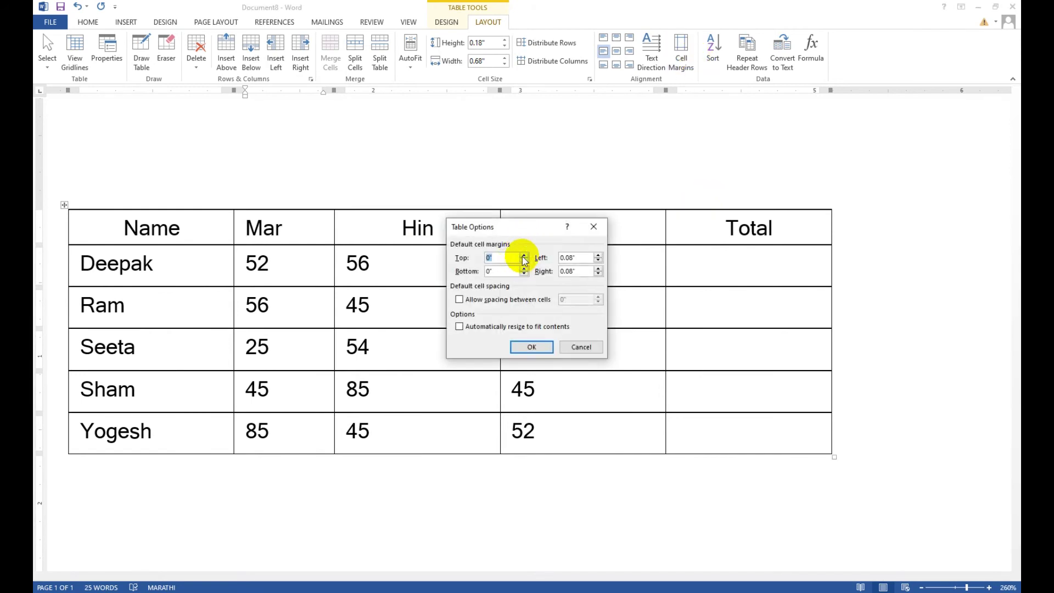
pyautogui.click(532, 346)
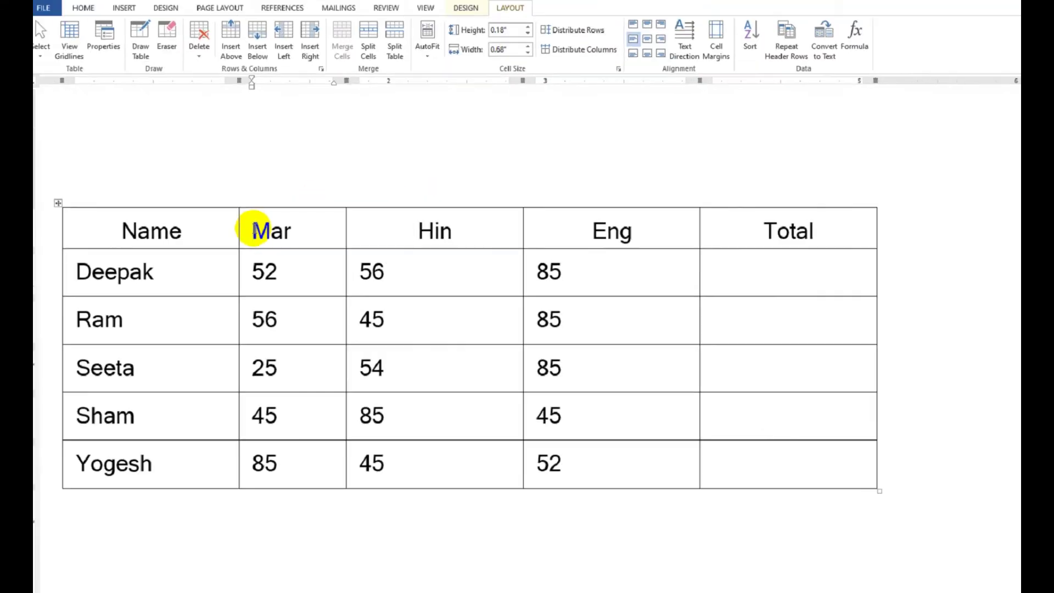
pyautogui.click(681, 55)
pyautogui.click(523, 256)
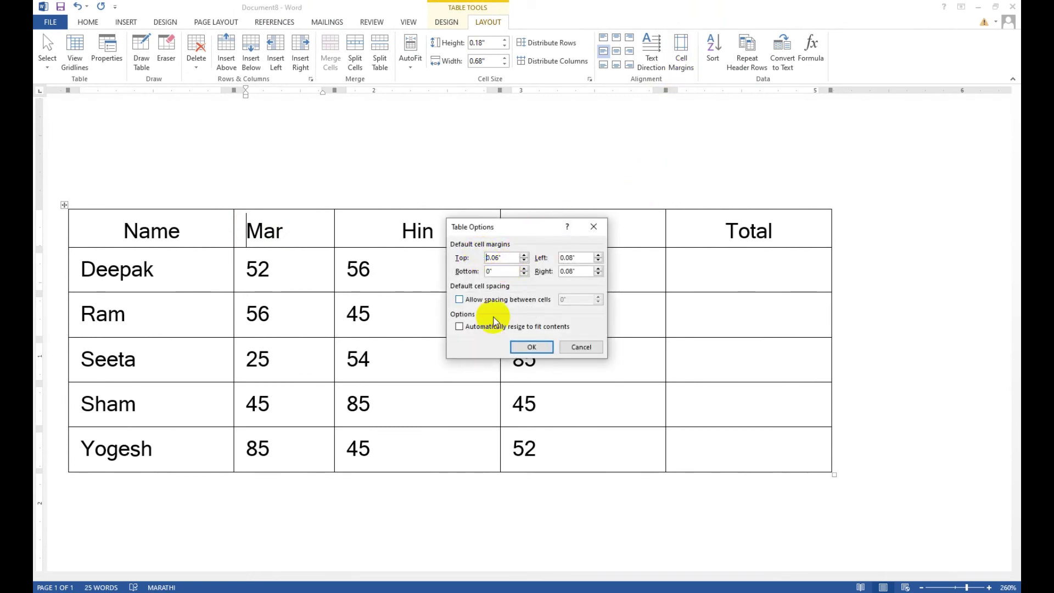
pyautogui.click(531, 347)
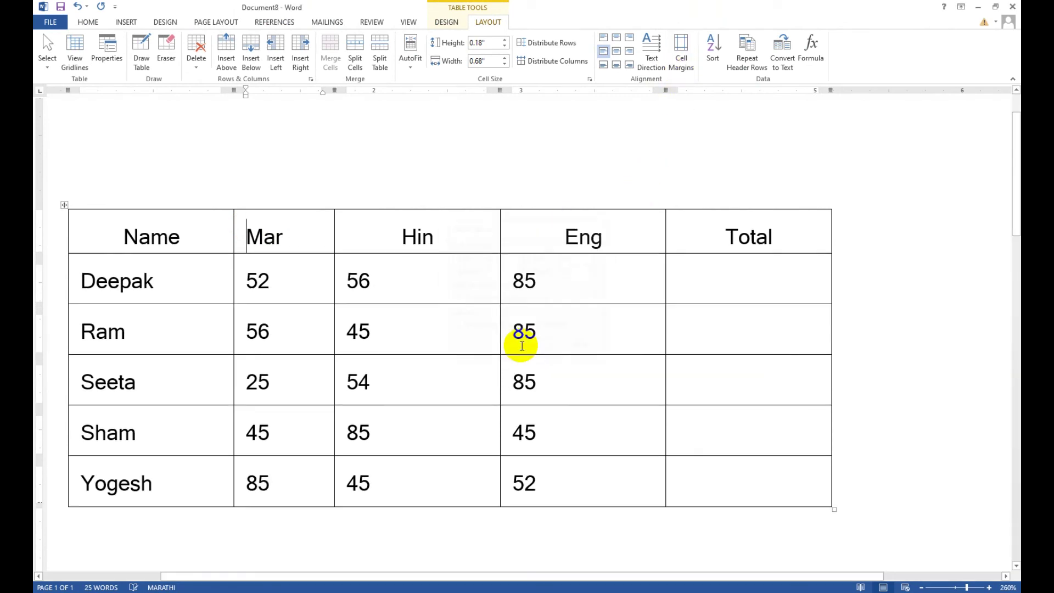
# Widen the table's left cell margin in the Cell Margins settings
pyautogui.moveTo(251, 235); pyautogui.dragTo(258, 224)
pyautogui.click(258, 223)
pyautogui.click(687, 70)
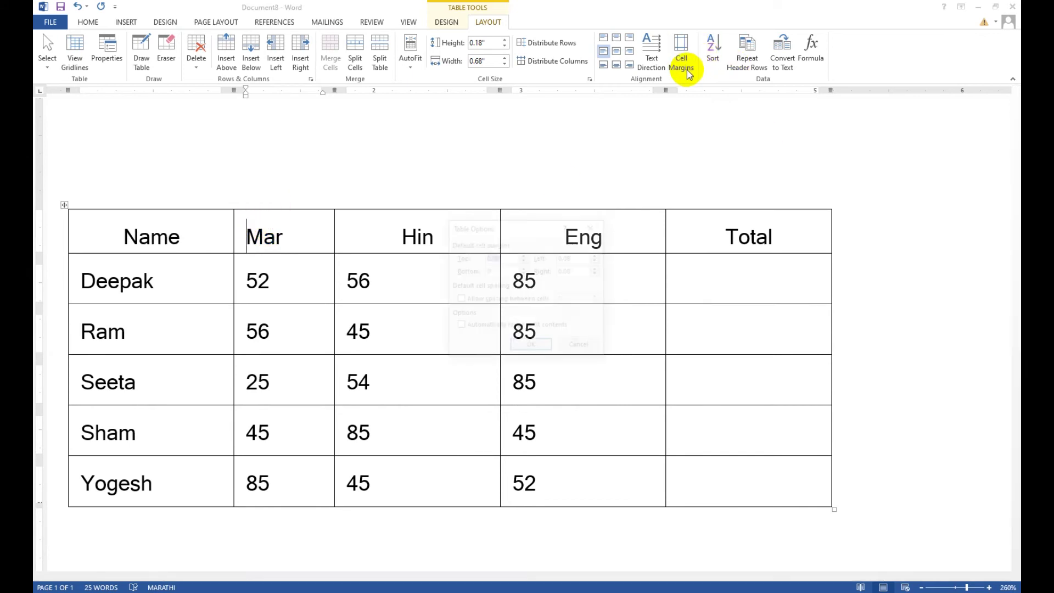
pyautogui.click(599, 255)
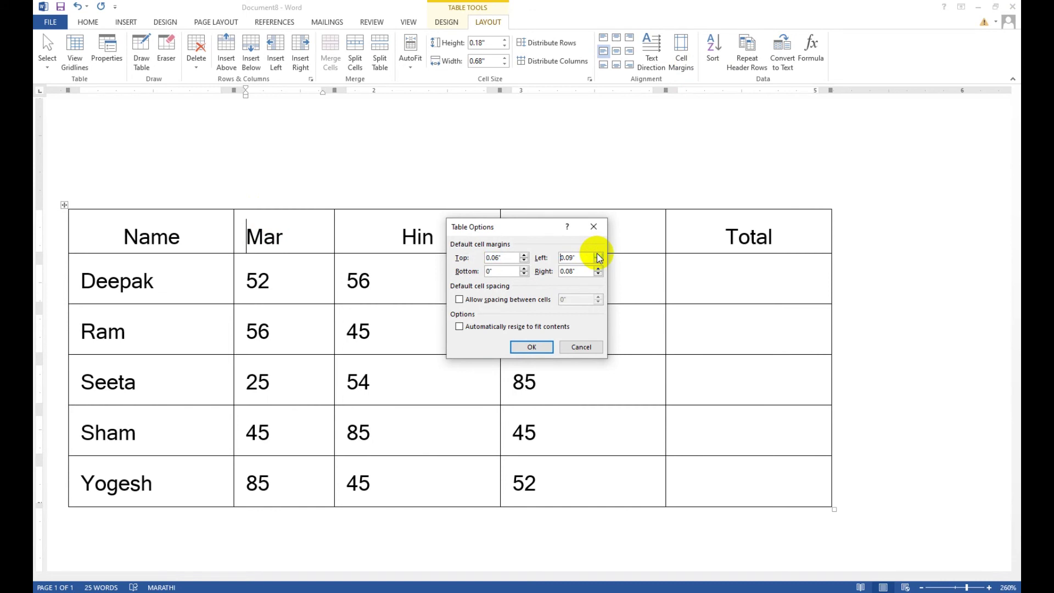
pyautogui.click(599, 256)
pyautogui.click(599, 255)
pyautogui.click(531, 347)
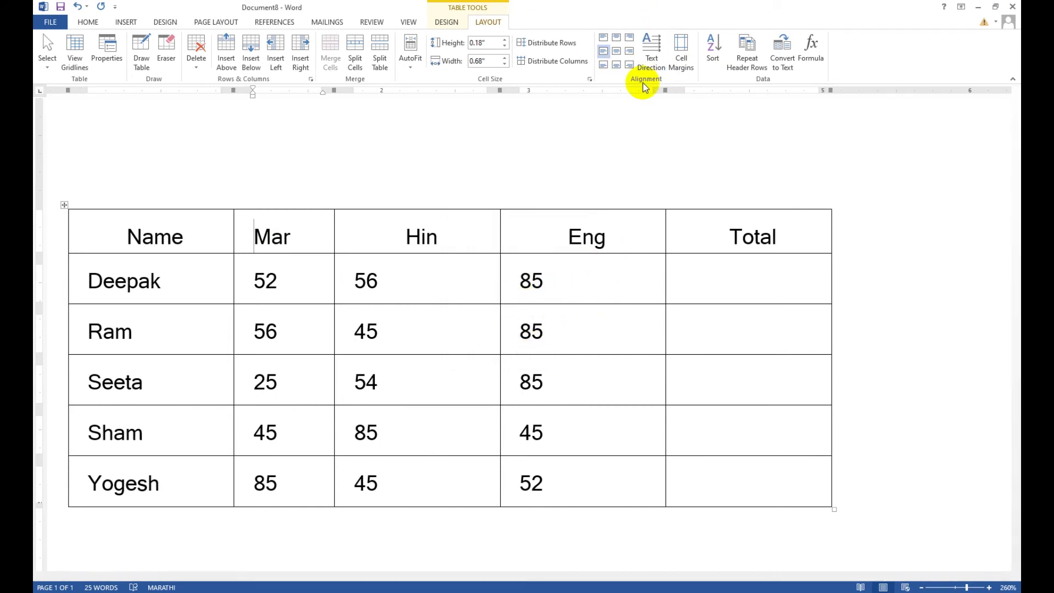
# Try 0.07" spacing between cells, then switch cell spacing back off
pyautogui.click(680, 60)
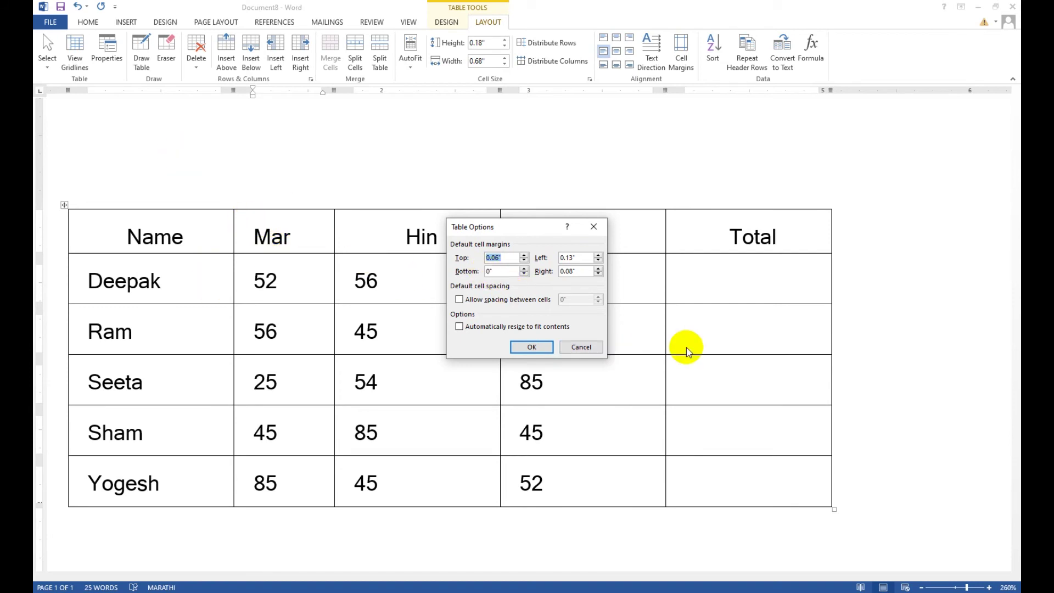
pyautogui.click(483, 303)
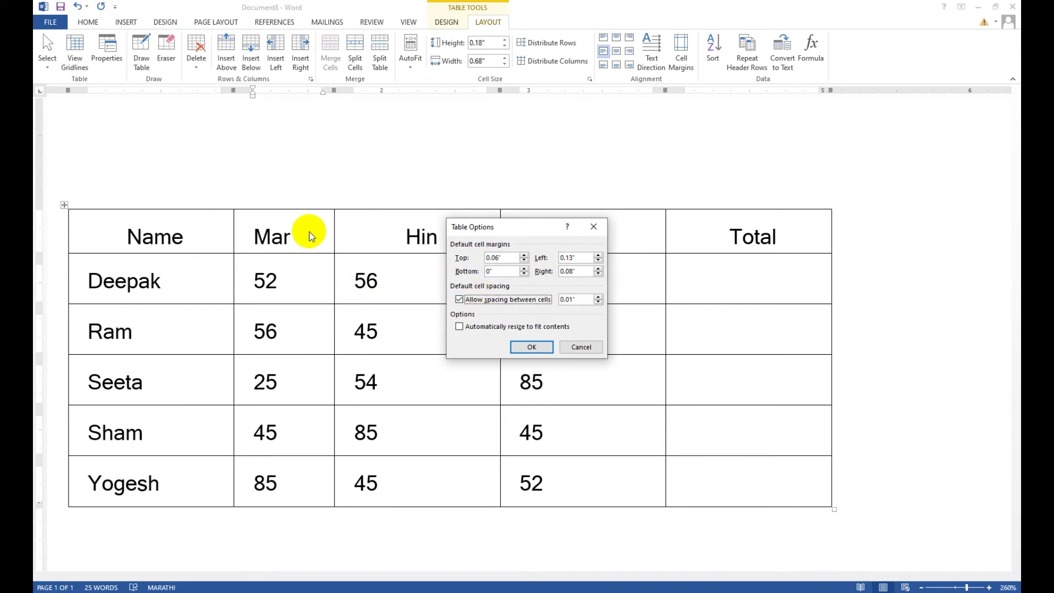
pyautogui.click(532, 347)
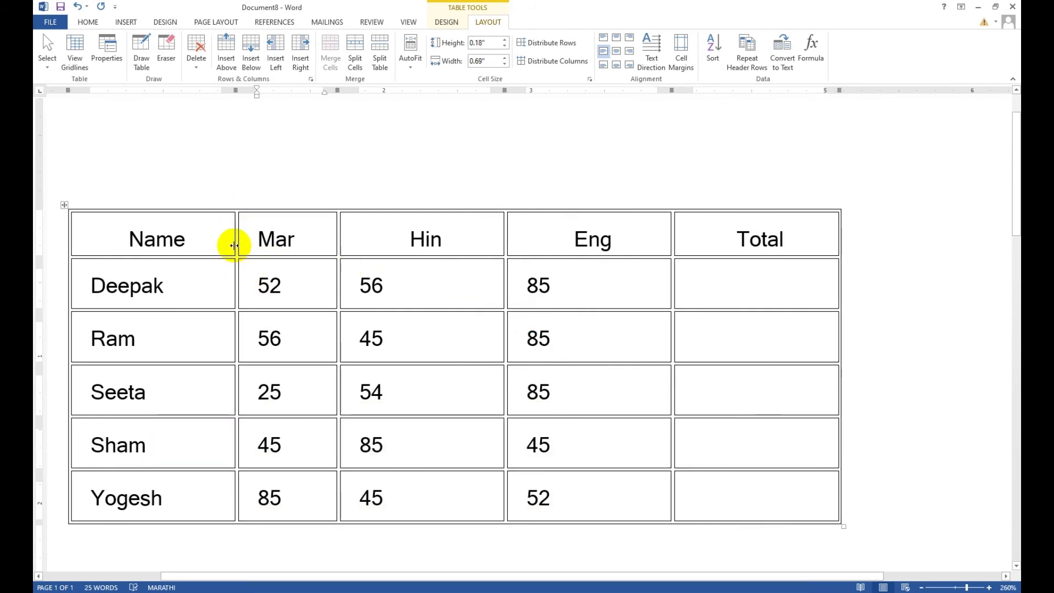
pyautogui.click(680, 66)
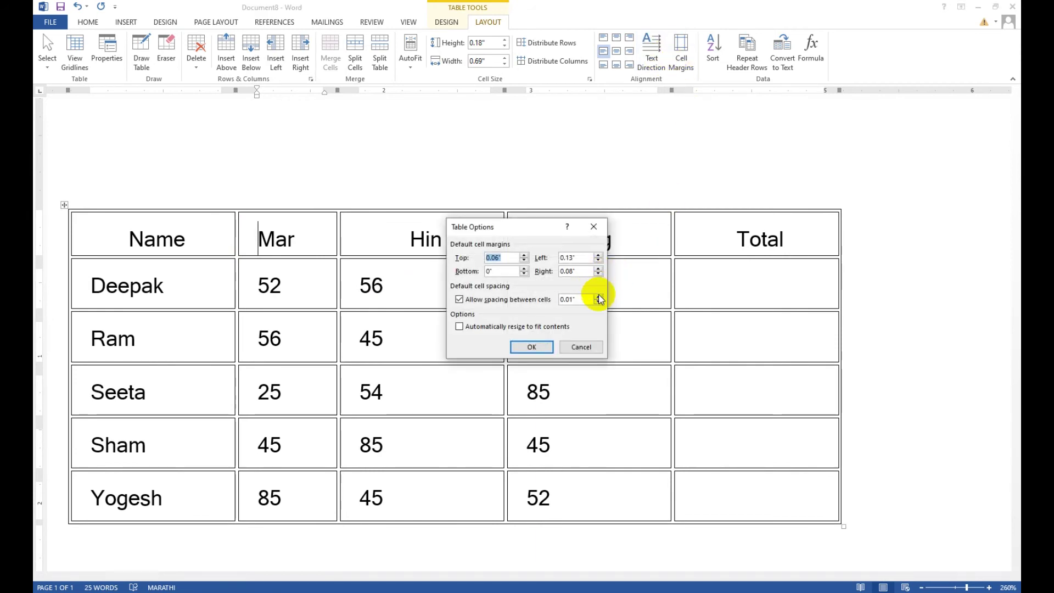
pyautogui.click(530, 347)
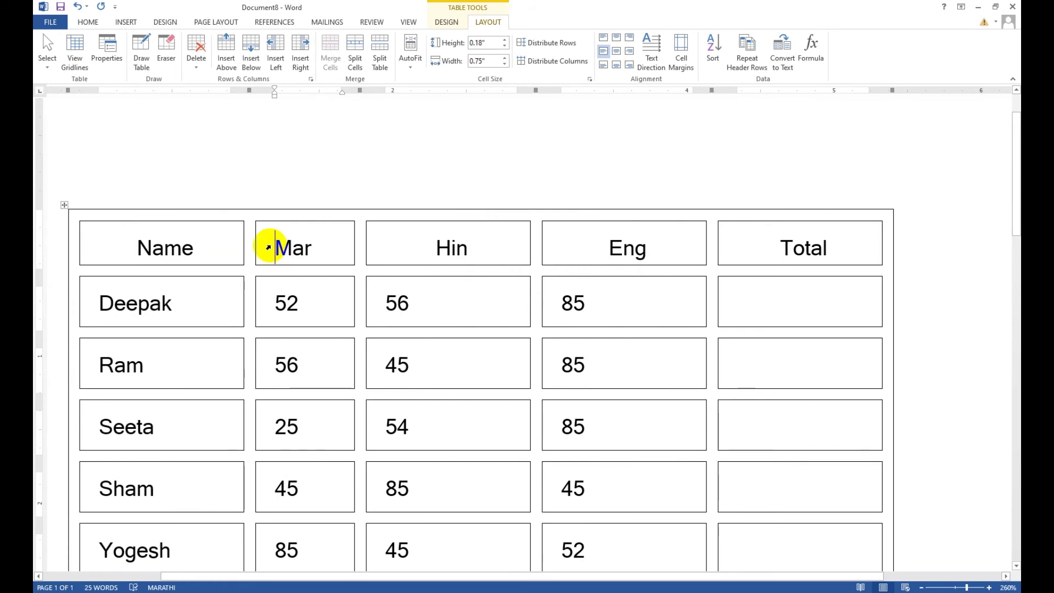
pyautogui.scroll(6, 275, 269)
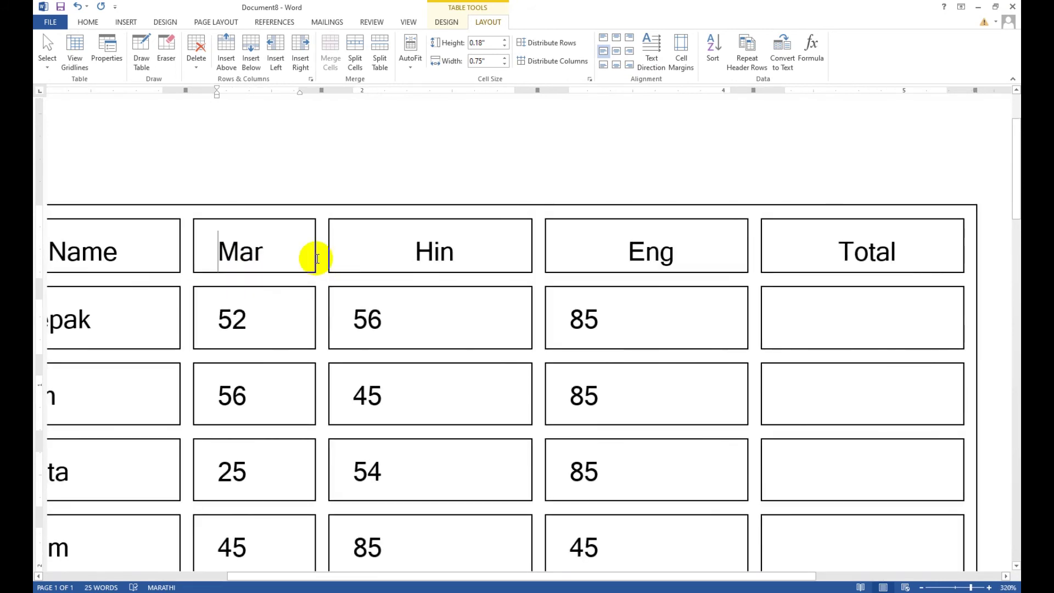
pyautogui.click(693, 73)
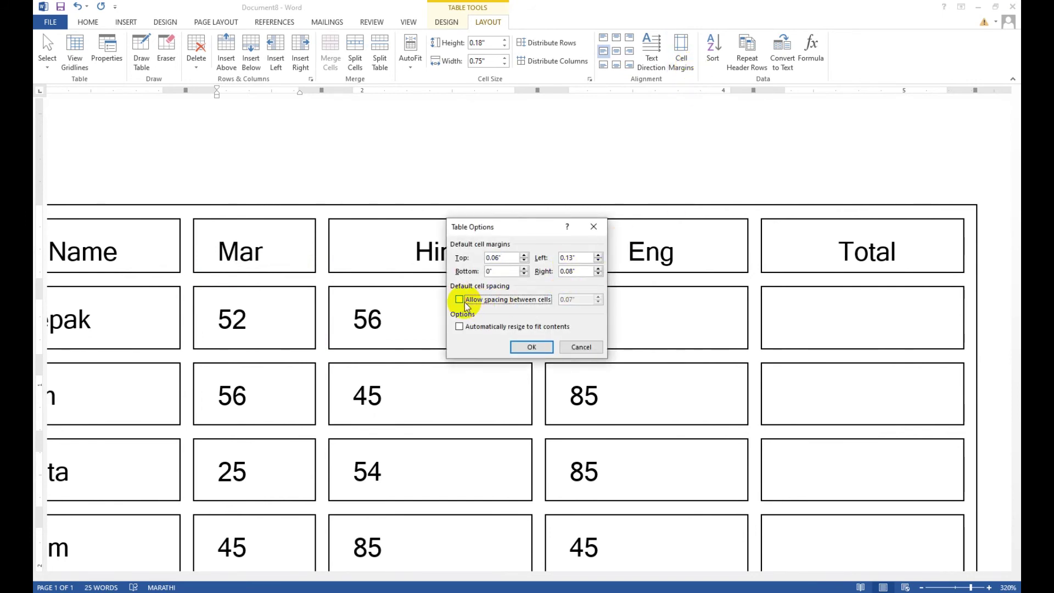
pyautogui.click(524, 347)
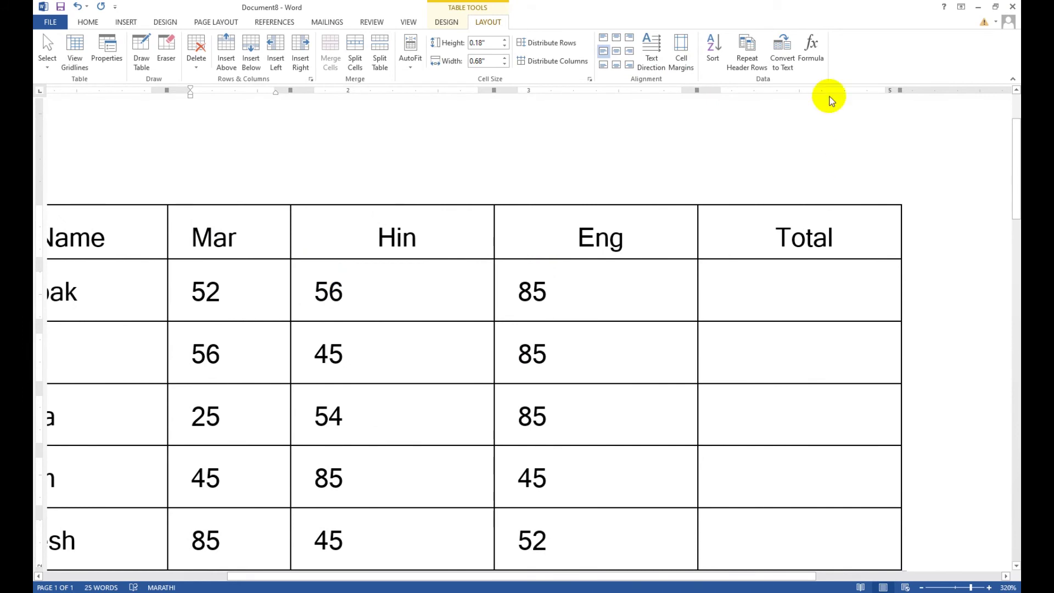
# Turn on Automatically resize to fit contents for the table
pyautogui.click(687, 73)
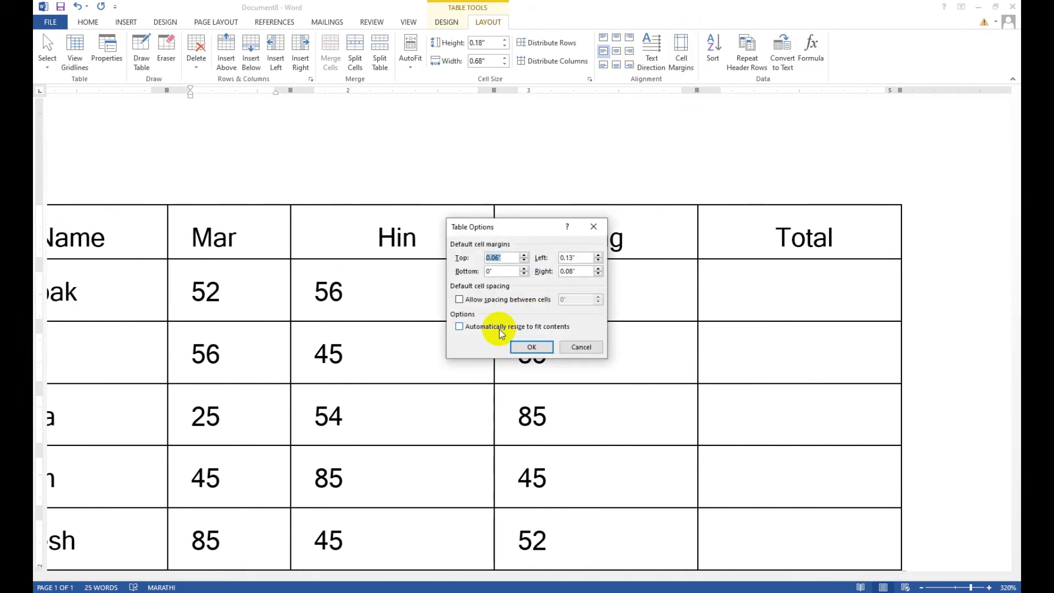
pyautogui.click(499, 327)
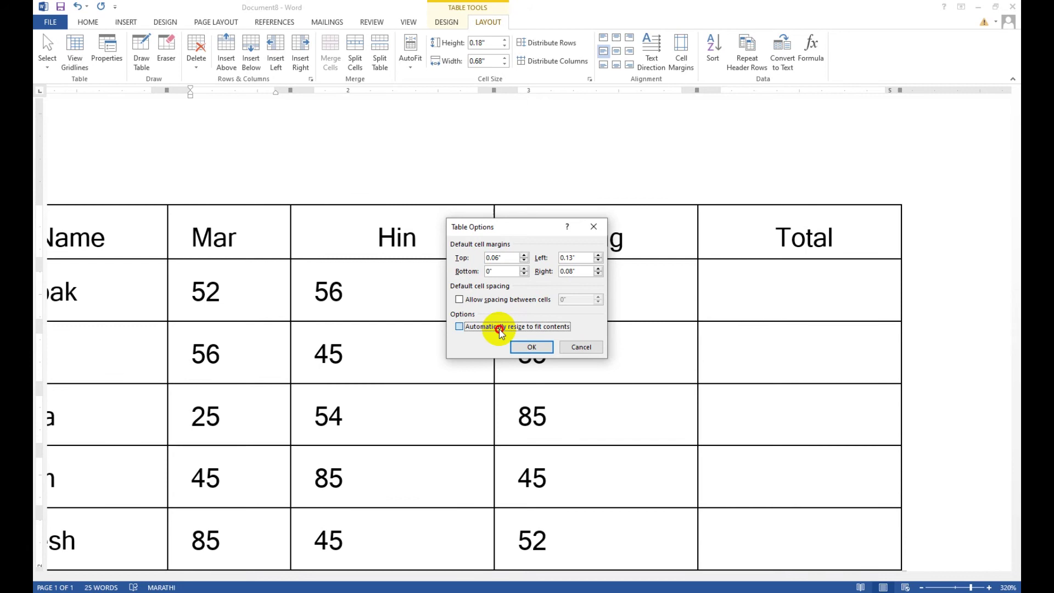
pyautogui.click(535, 348)
pyautogui.click(266, 299)
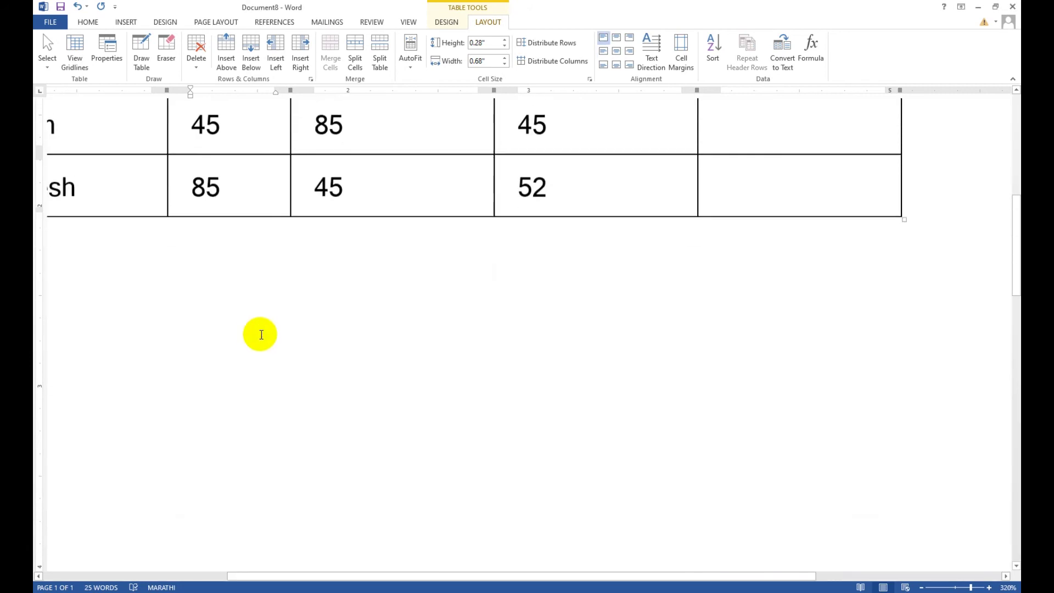
pyautogui.moveTo(631, 574); pyautogui.dragTo(404, 574)
pyautogui.click(380, 299)
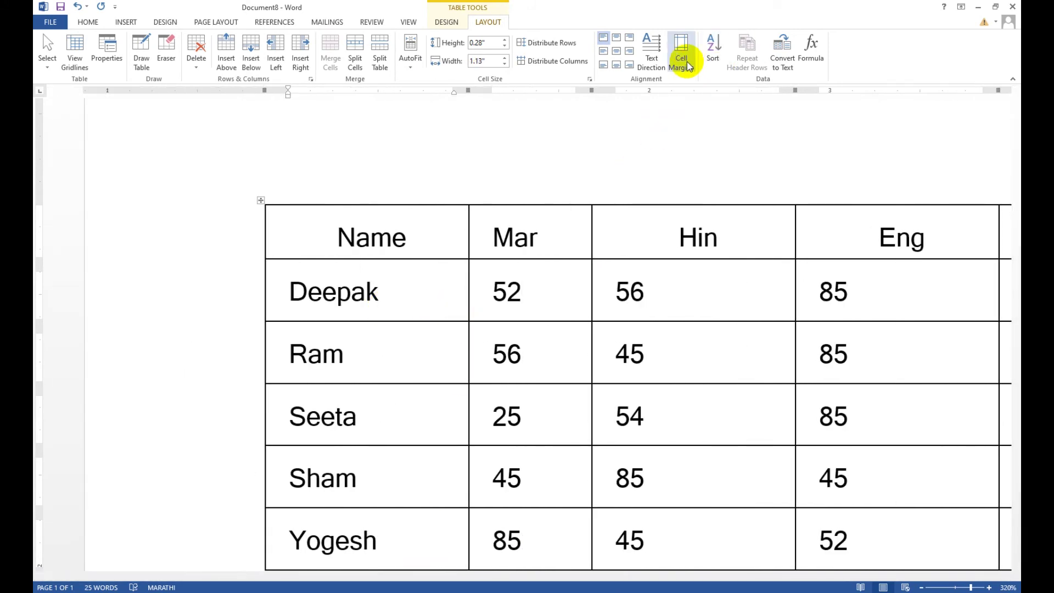
# Bring the full five-student table into view and click in the Deepak cell
pyautogui.keyDown('ctrl'); pyautogui.scroll(-10, 731, 173); pyautogui.keyUp('ctrl')
pyautogui.keyDown('ctrl'); pyautogui.scroll(-3, 731, 174); pyautogui.keyUp('ctrl')
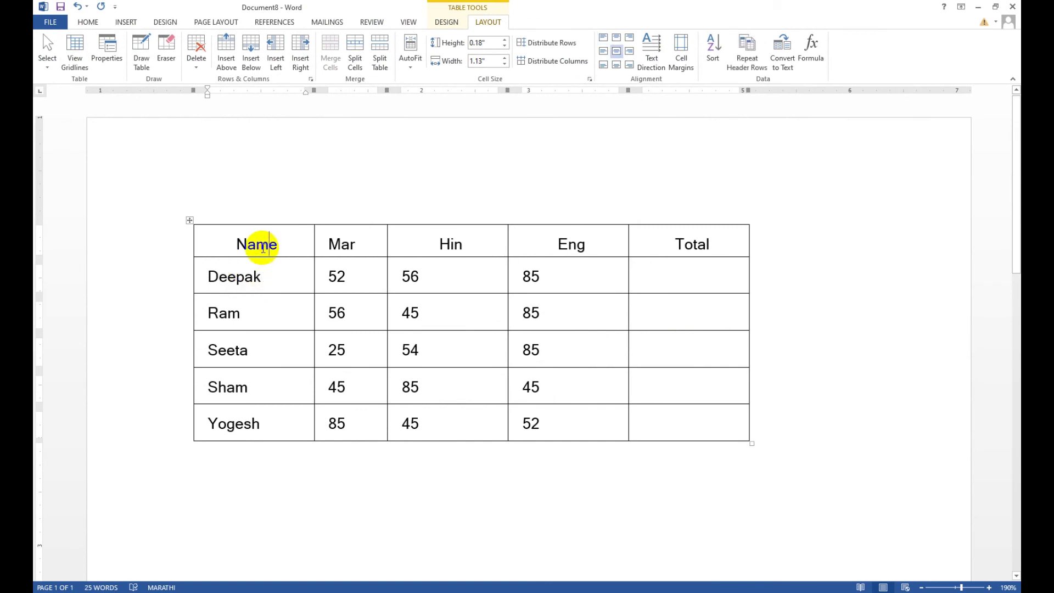
pyautogui.click(244, 276)
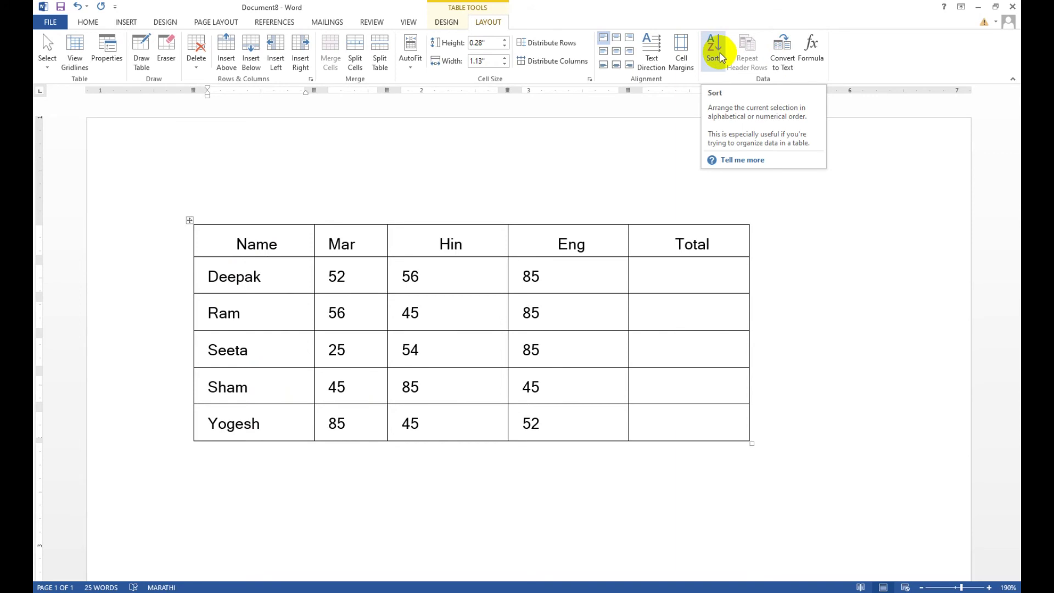
# Sort rows by Name descending (Yogesh, Sham, Seeta, Ram, Deepak), keeping the header row
pyautogui.click(713, 51)
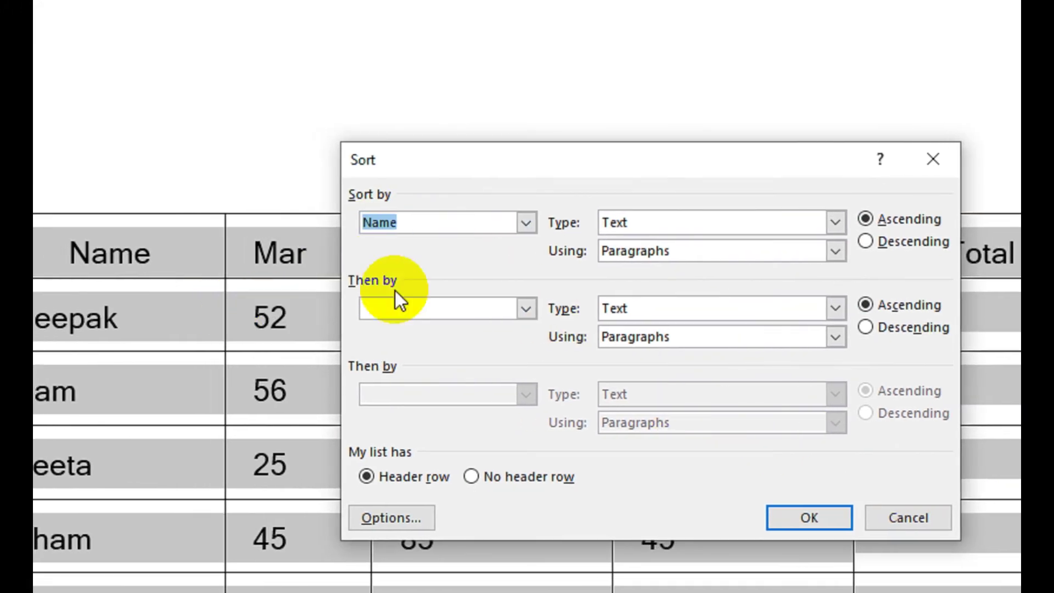
pyautogui.click(527, 222)
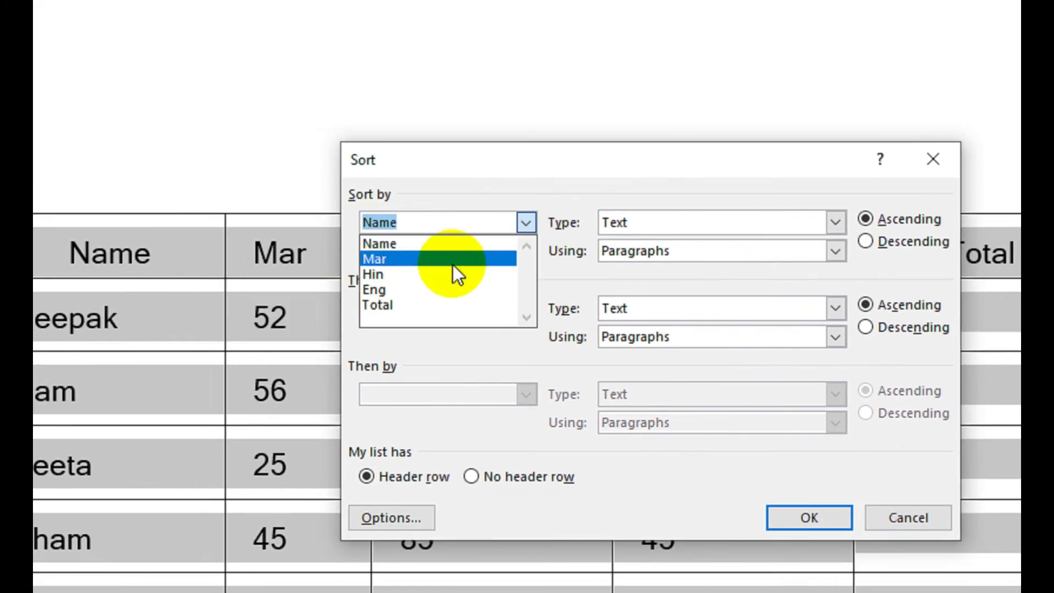
pyautogui.click(394, 242)
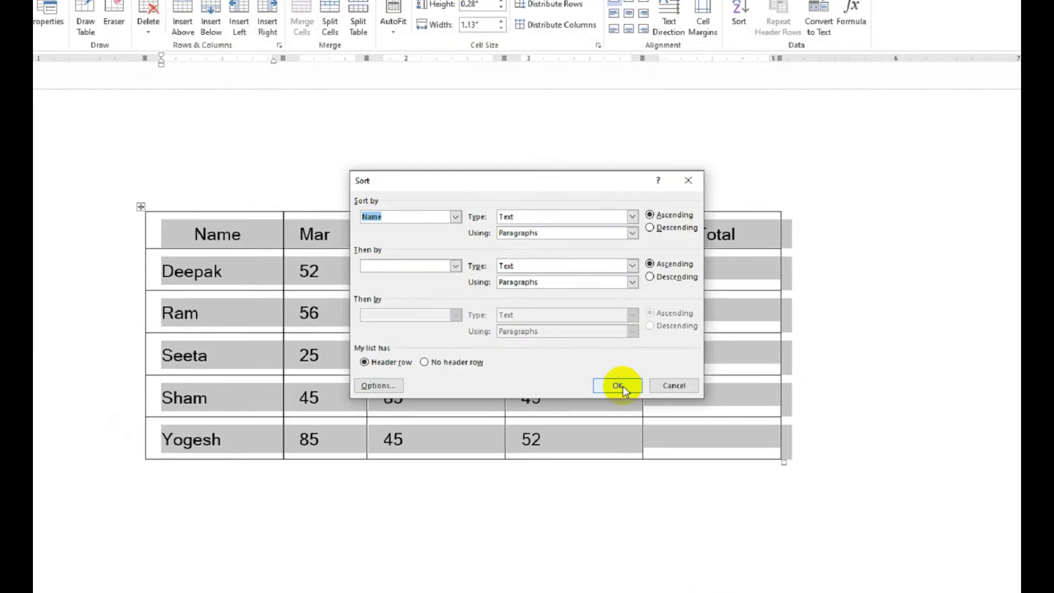
pyautogui.click(611, 379)
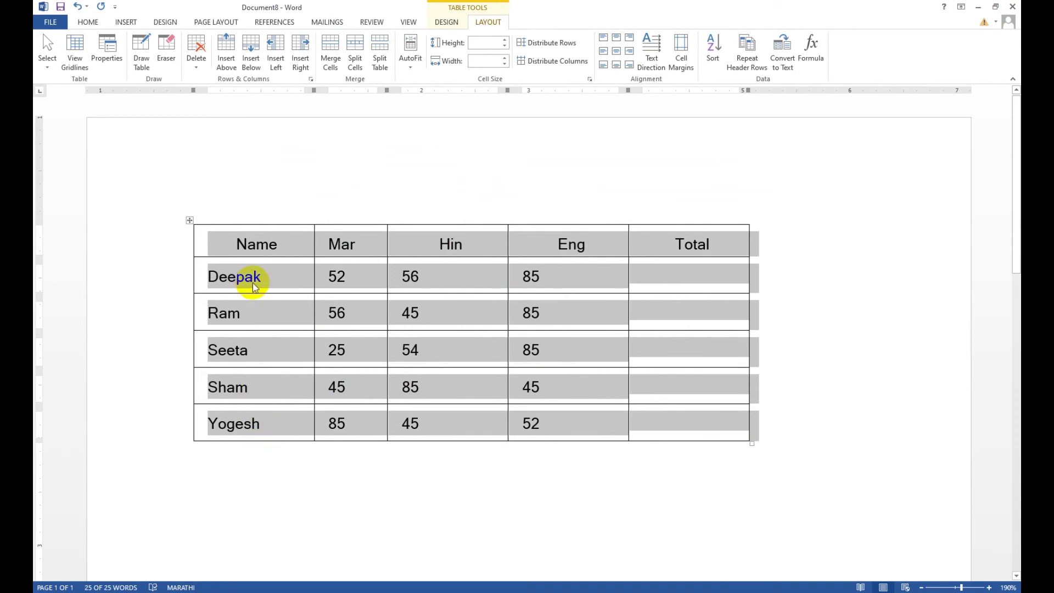
pyautogui.click(715, 58)
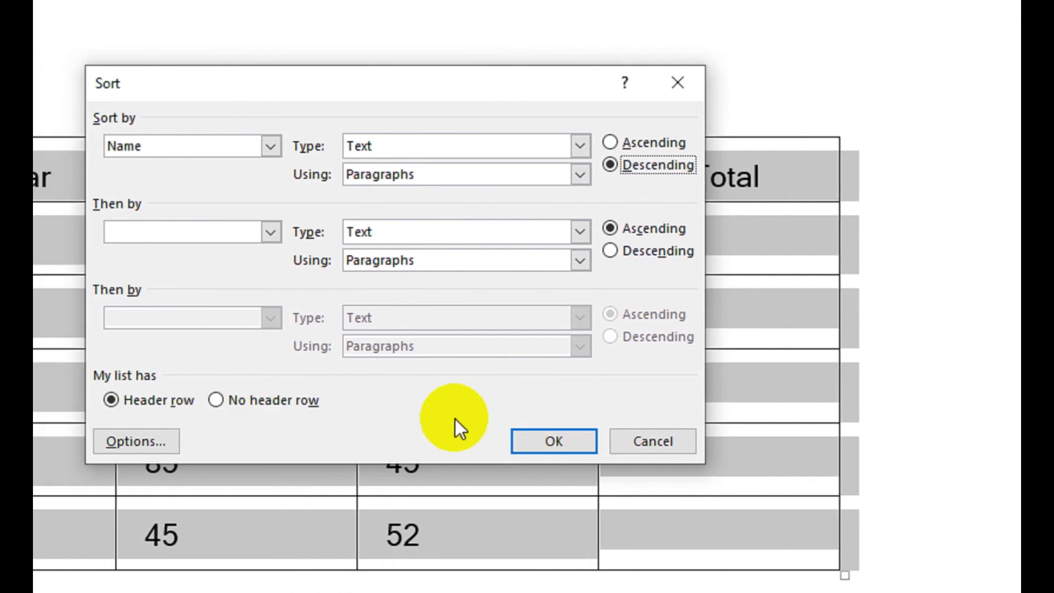
pyautogui.click(552, 439)
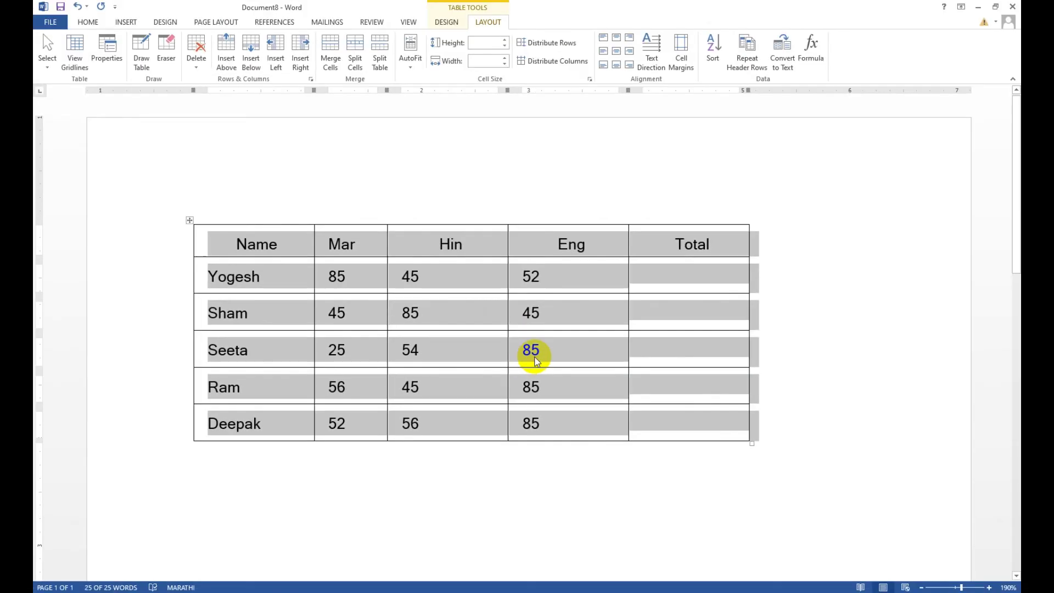
pyautogui.click(548, 353)
pyautogui.click(585, 279)
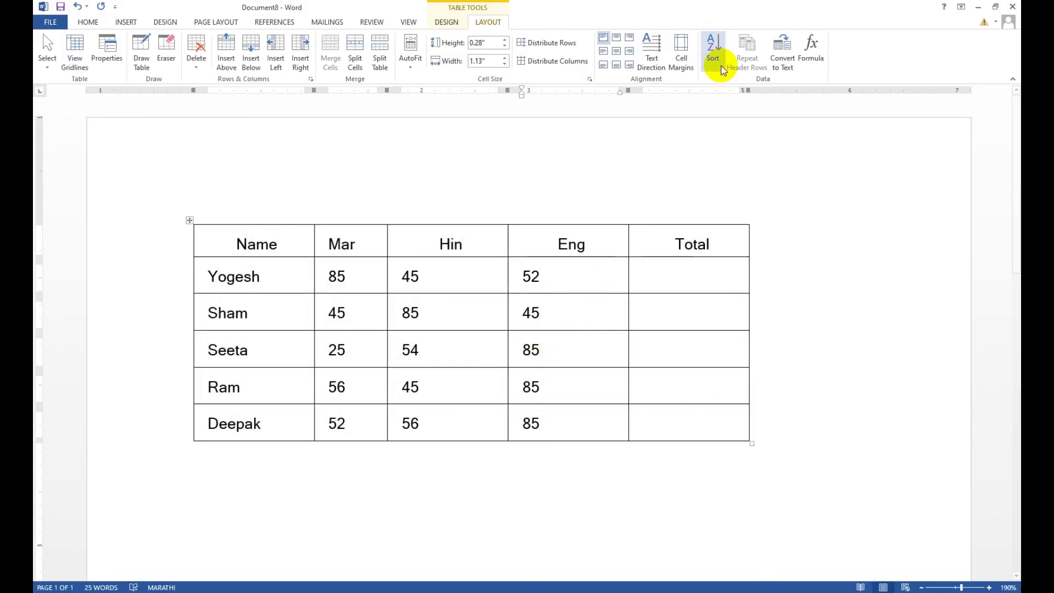
# Re-sort rows by Eng marks descending: Seeta, Ram, Deepak, Yogesh, Sham
pyautogui.click(712, 47)
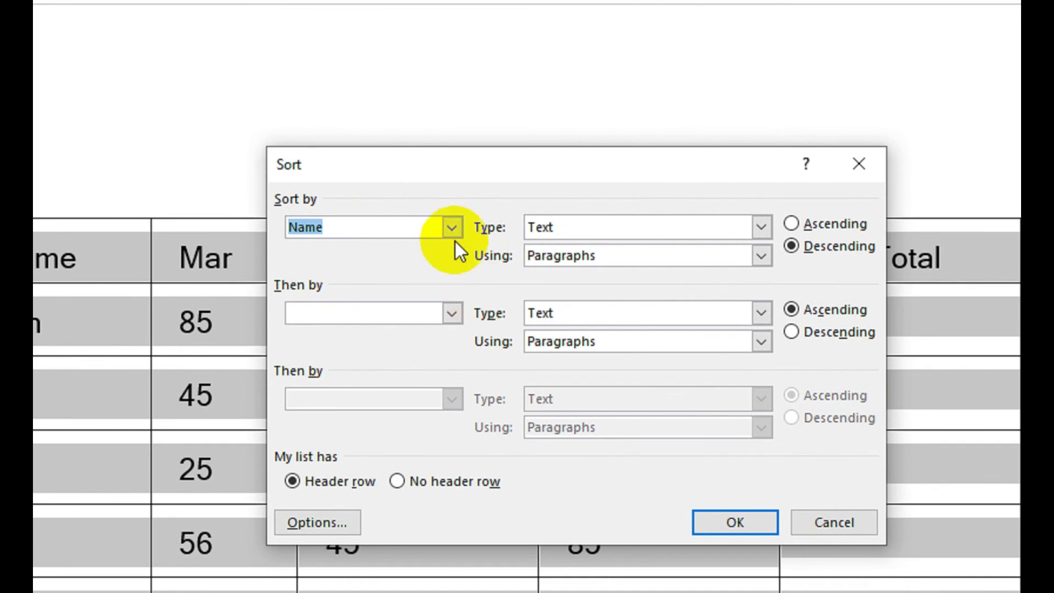
pyautogui.click(452, 228)
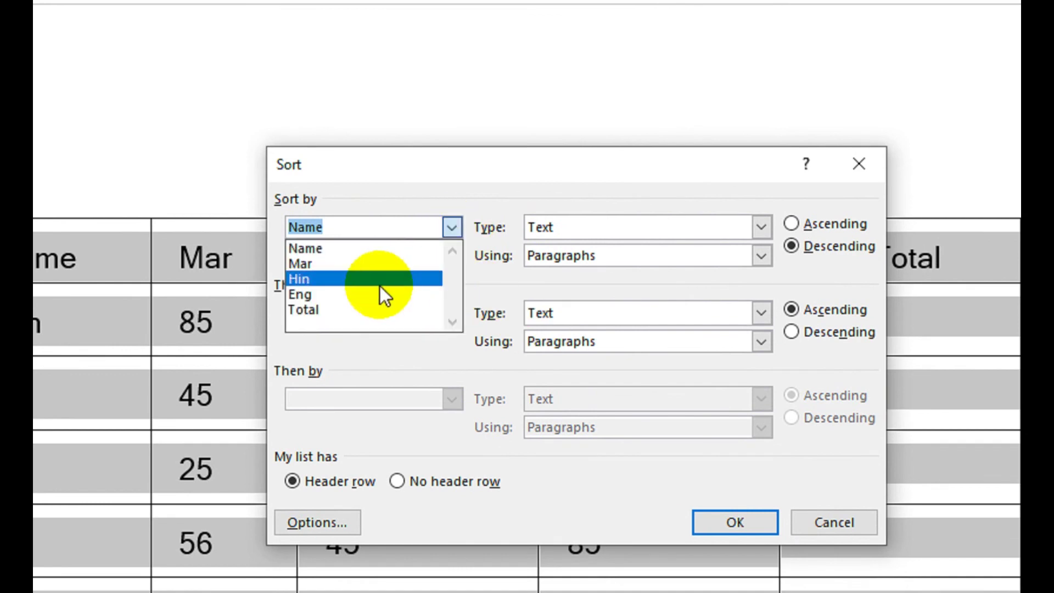
pyautogui.click(335, 296)
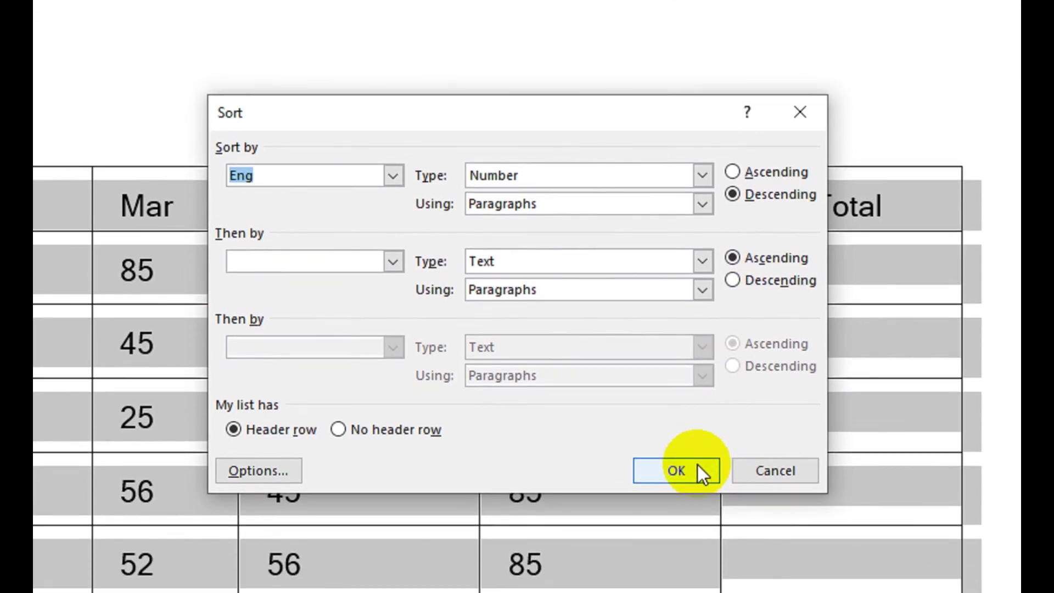
pyautogui.click(698, 449)
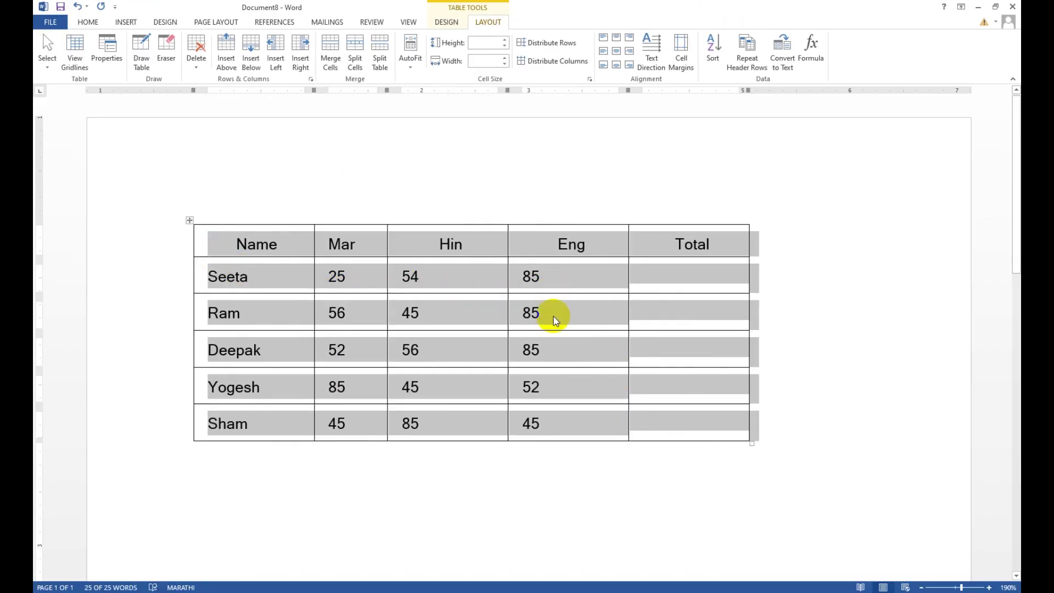
pyautogui.click(591, 286)
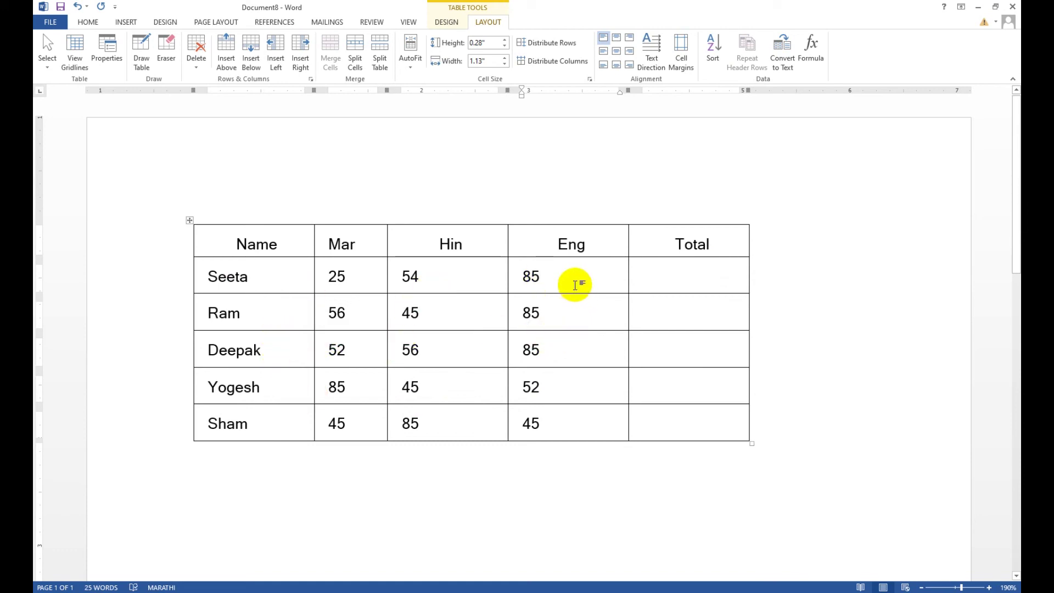
pyautogui.moveTo(564, 283); pyautogui.dragTo(568, 308)
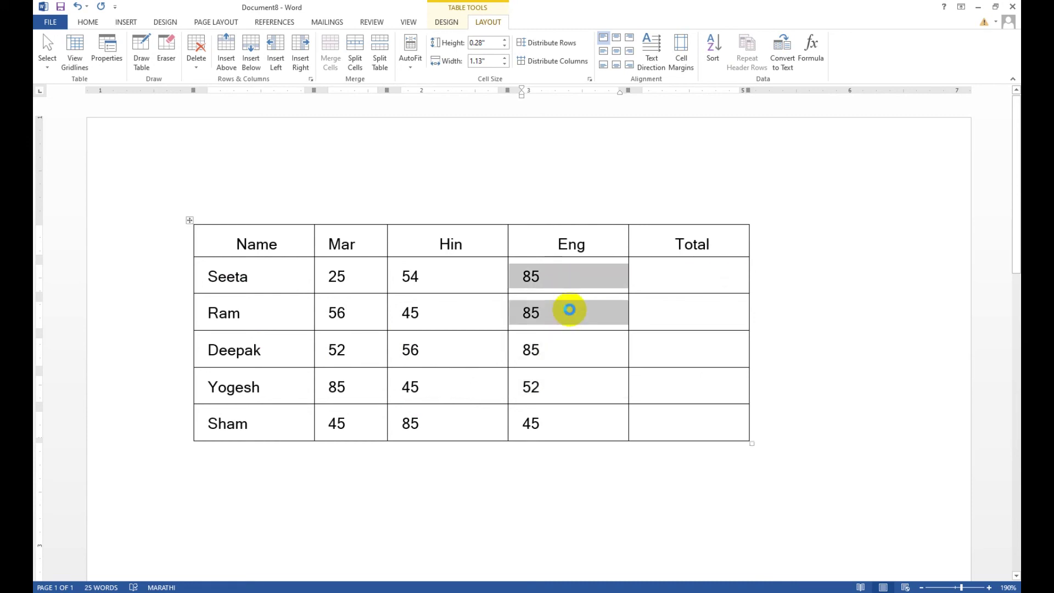
# Add Hin descending as the second sort key after Eng, giving Deepak, Seeta, Ram, Yogesh, Sham
pyautogui.click(557, 278)
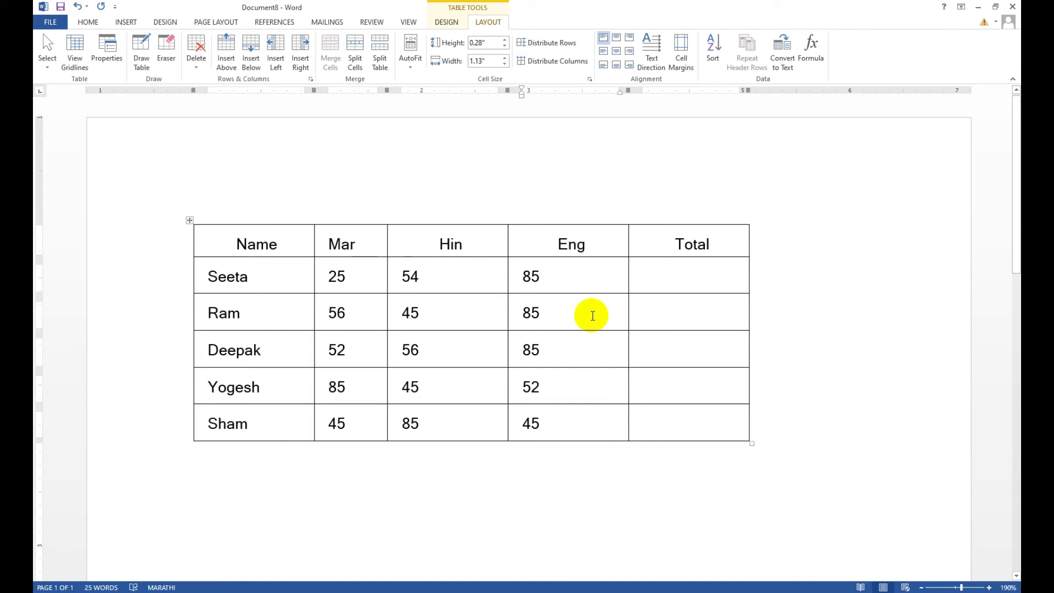
pyautogui.click(712, 50)
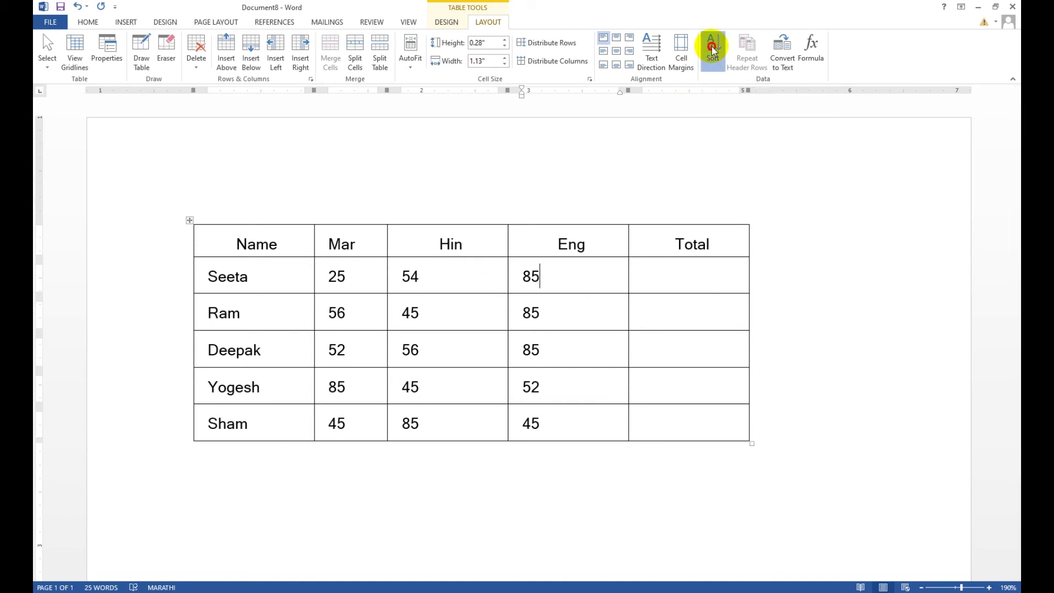
pyautogui.moveTo(587, 202); pyautogui.dragTo(571, 238)
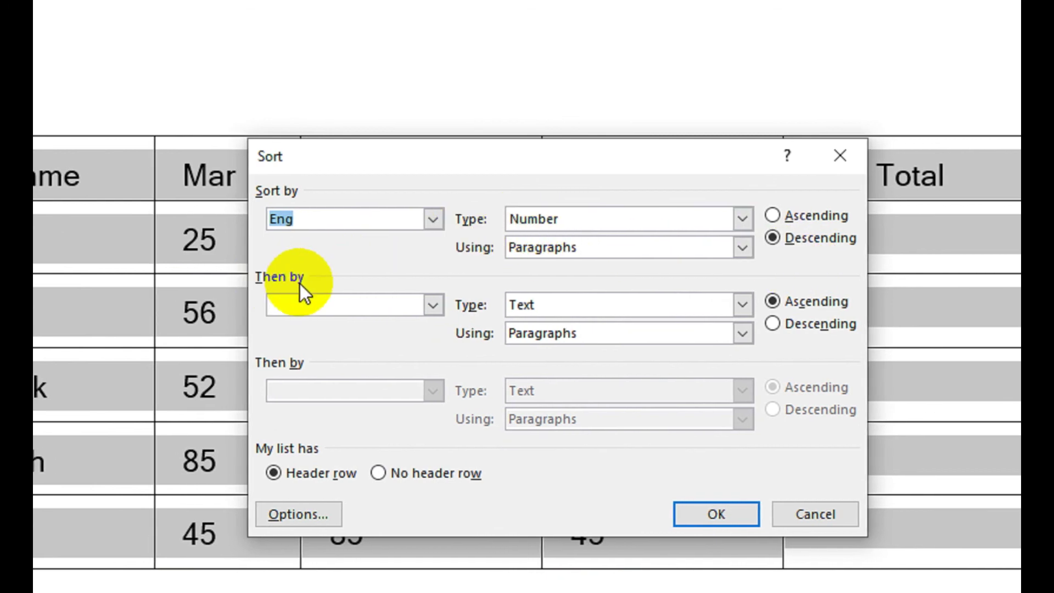
pyautogui.click(432, 306)
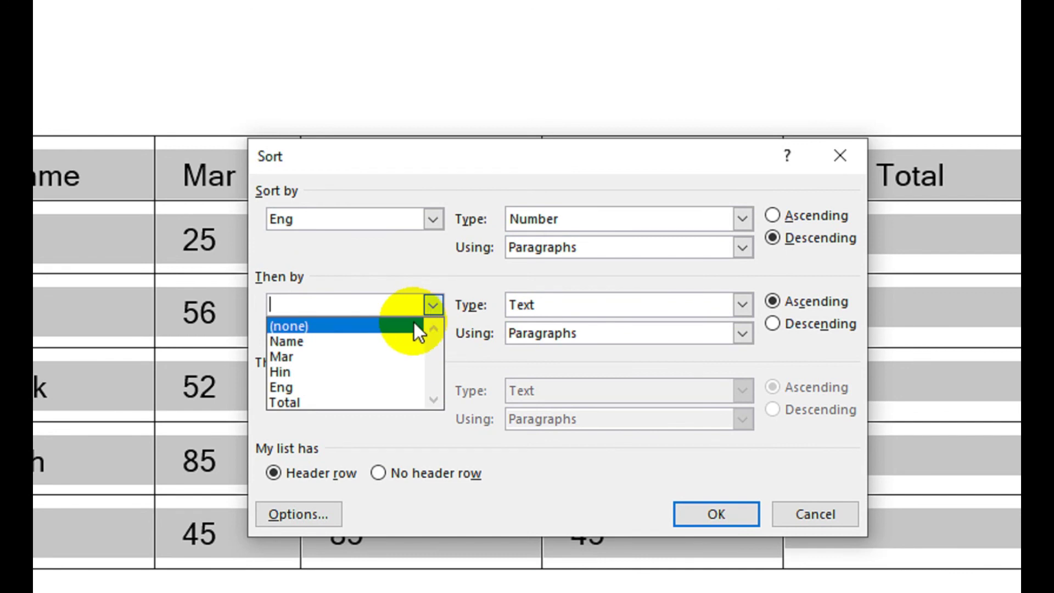
pyautogui.click(297, 374)
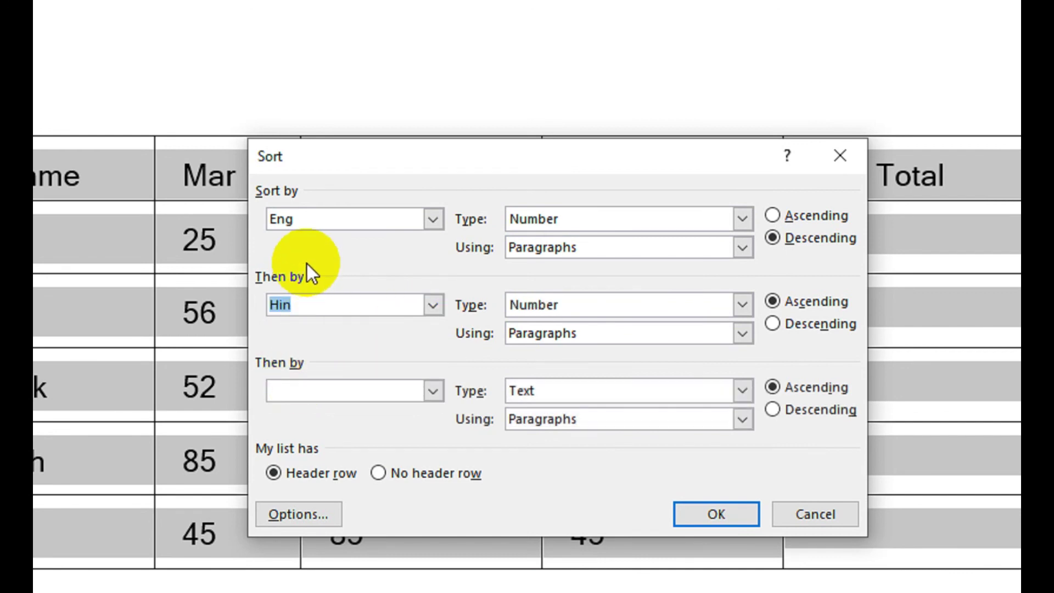
pyautogui.click(772, 325)
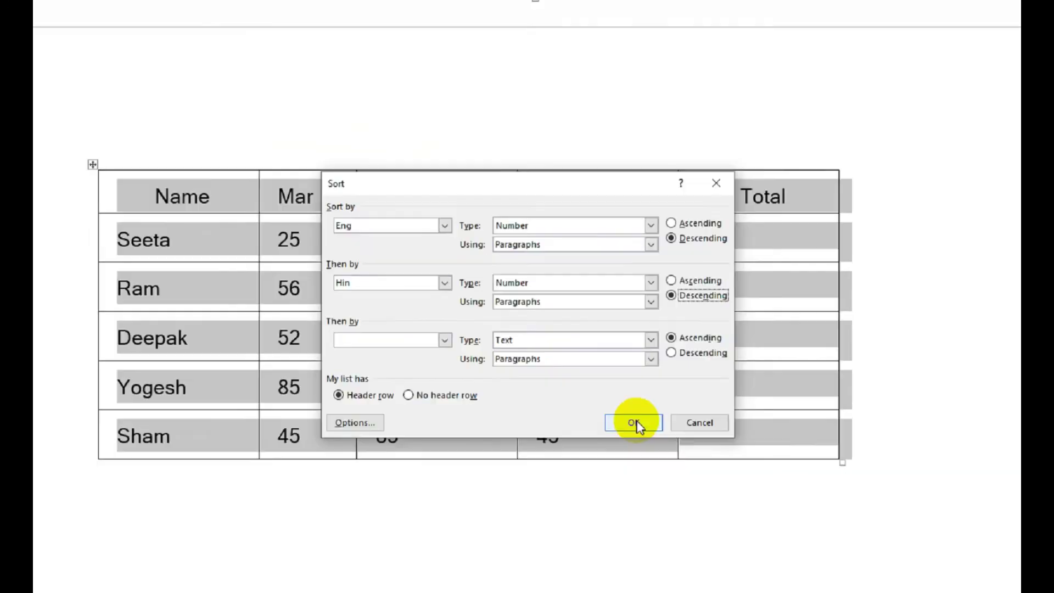
pyautogui.click(714, 439)
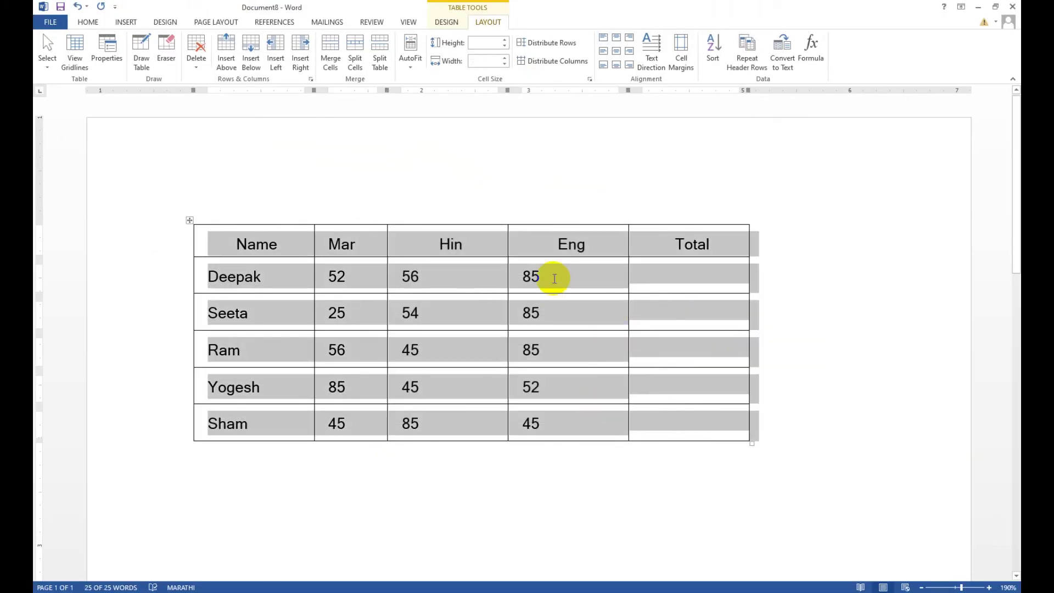
pyautogui.click(549, 311)
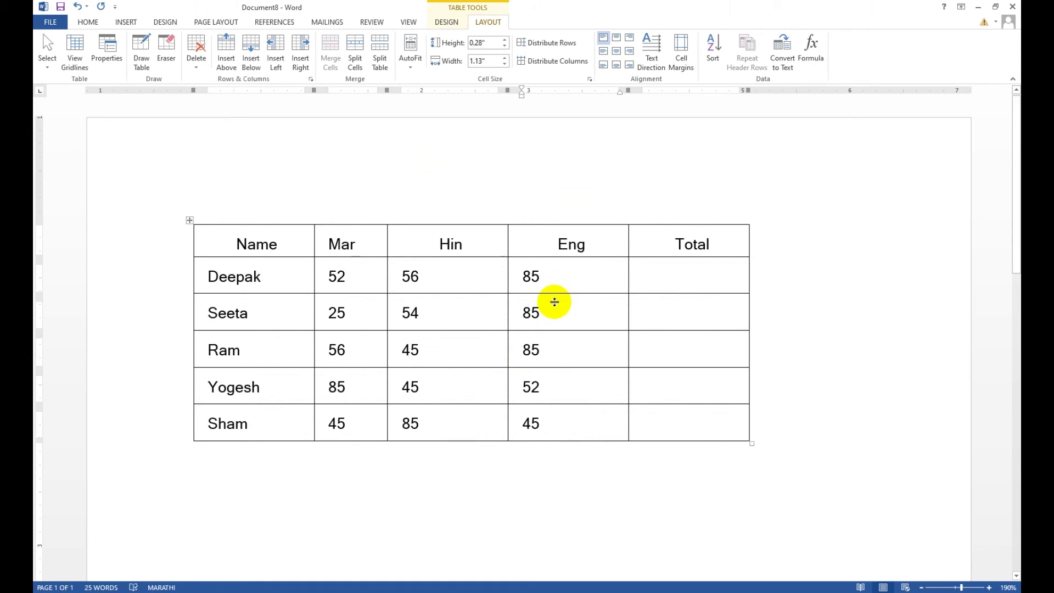
pyautogui.click(428, 277)
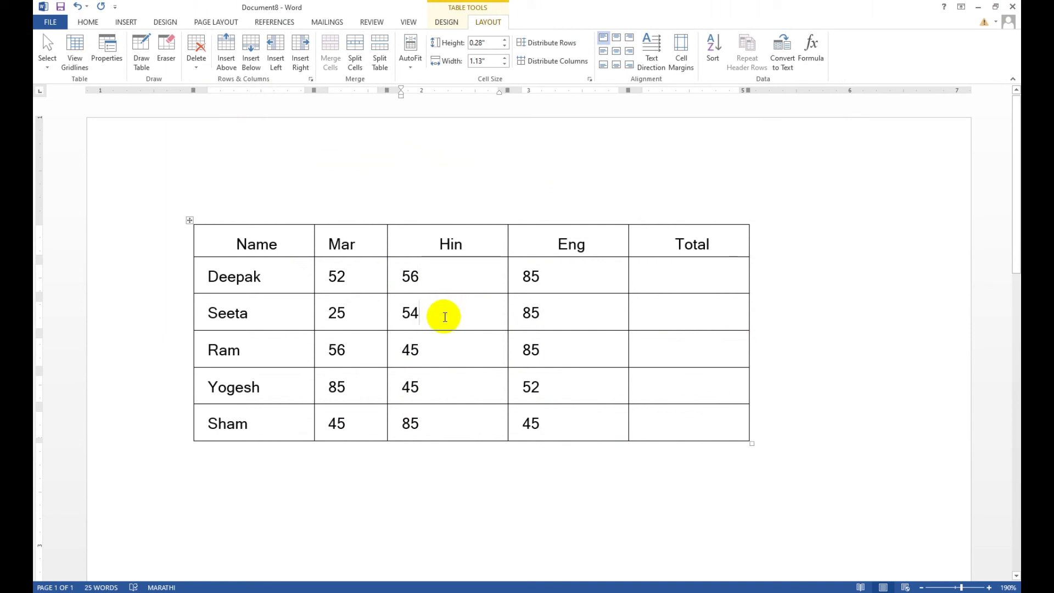
pyautogui.click(443, 352)
pyautogui.click(529, 350)
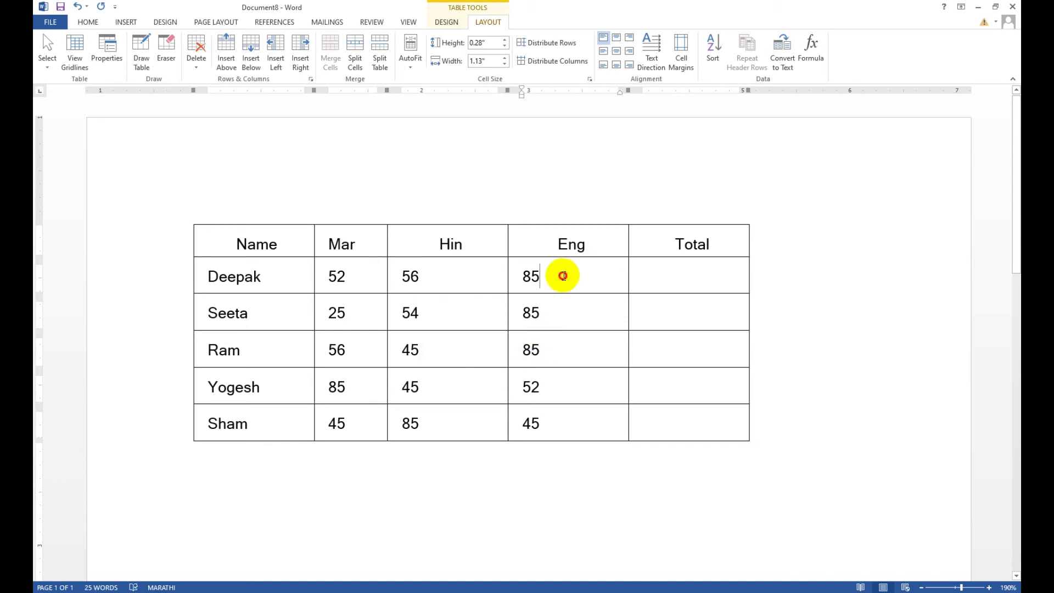
pyautogui.moveTo(563, 276); pyautogui.dragTo(518, 379)
pyautogui.click(548, 356)
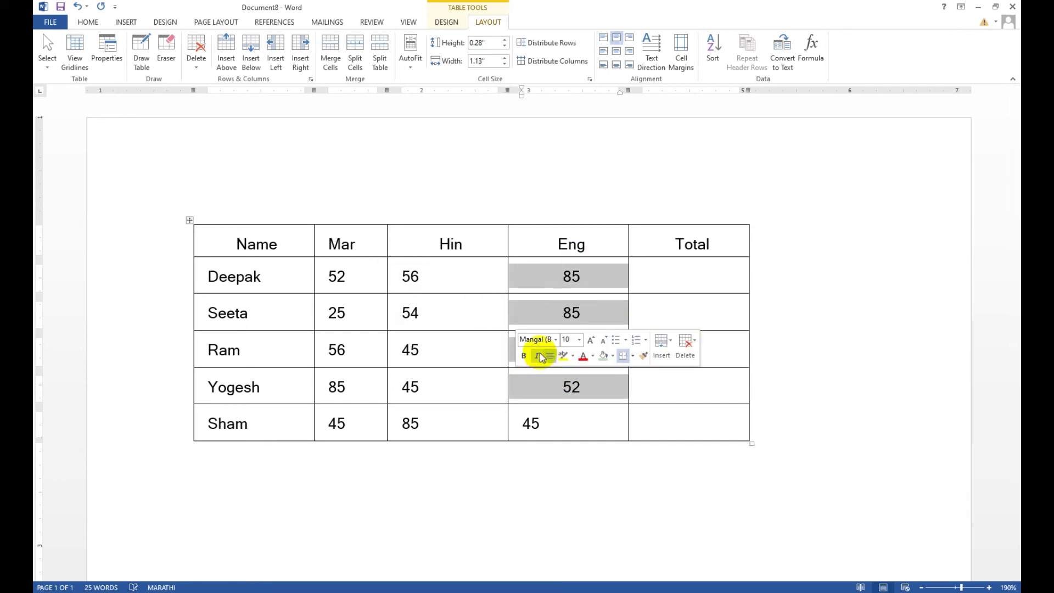
pyautogui.hotkey('ctrl', 'z')
pyautogui.click(433, 277)
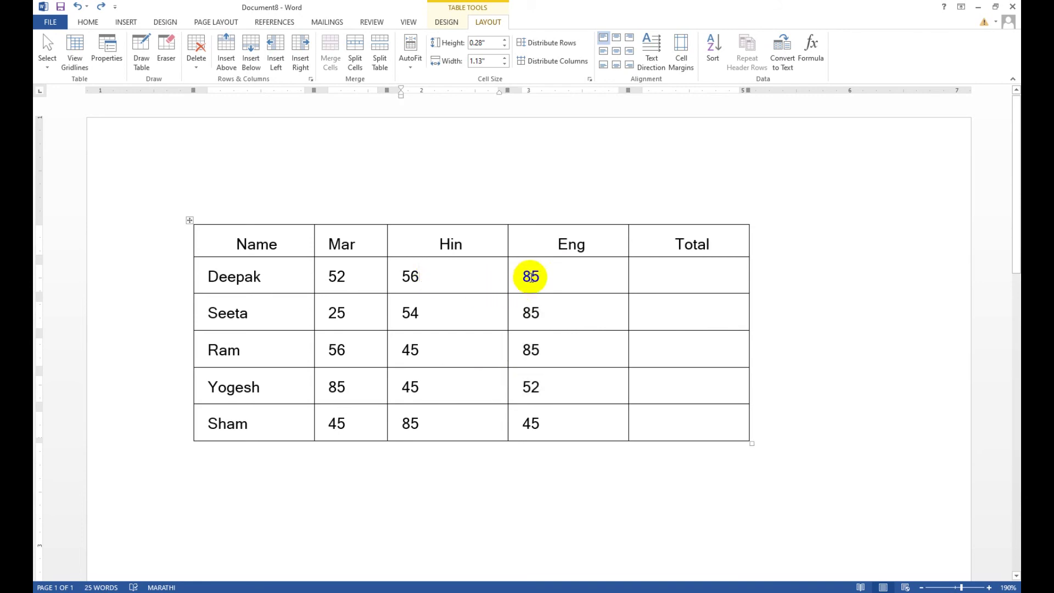
pyautogui.click(556, 388)
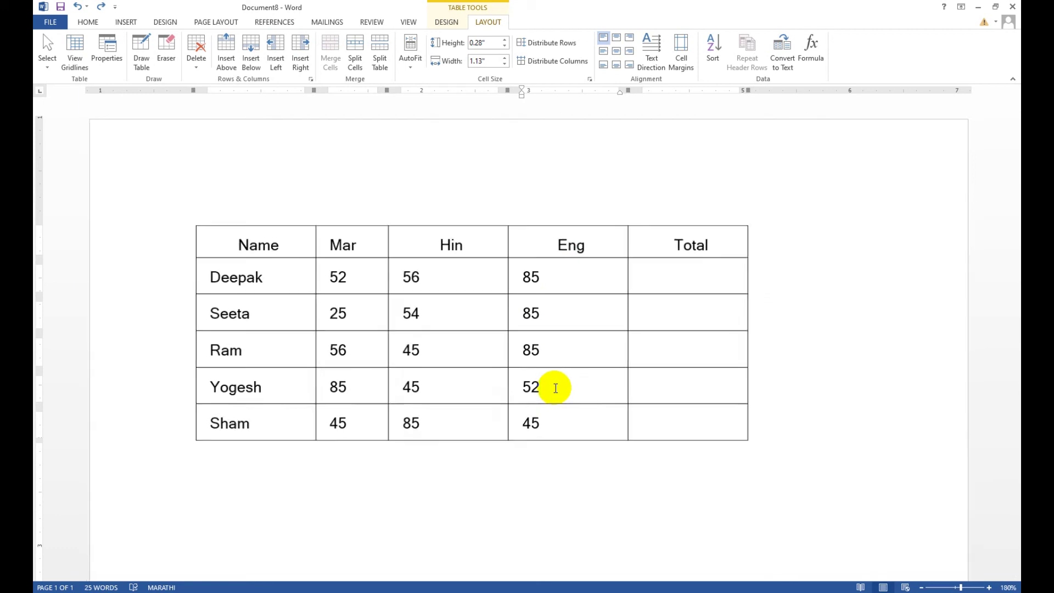
pyautogui.keyDown('ctrl'); pyautogui.scroll(-1, 556, 388); pyautogui.keyUp('ctrl')
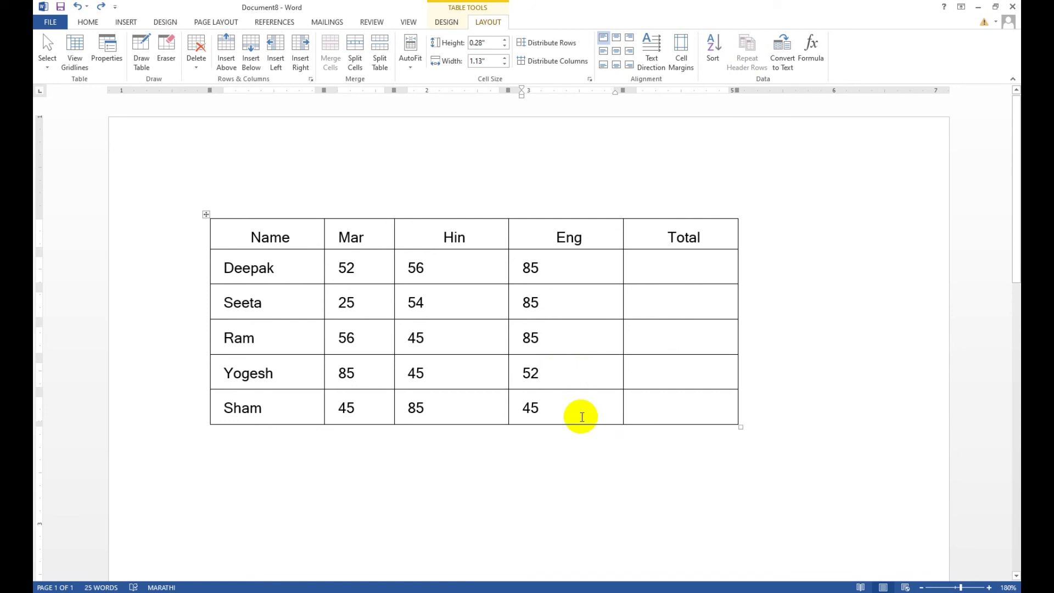
pyautogui.hotkey('ctrl', 'v')
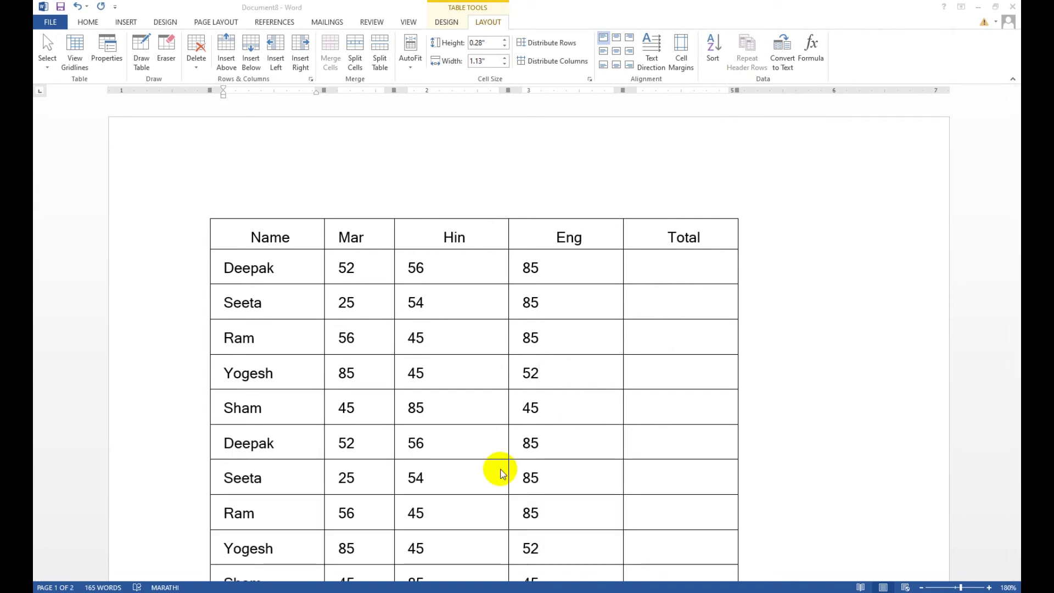
pyautogui.scroll(-1, 451, 336)
pyautogui.scroll(-3, 479, 339)
pyautogui.scroll(-5, 479, 338)
pyautogui.scroll(-3, 494, 340)
pyautogui.scroll(-3, 508, 347)
pyautogui.scroll(-3, 466, 377)
pyautogui.scroll(-4, 463, 387)
pyautogui.scroll(-3, 462, 387)
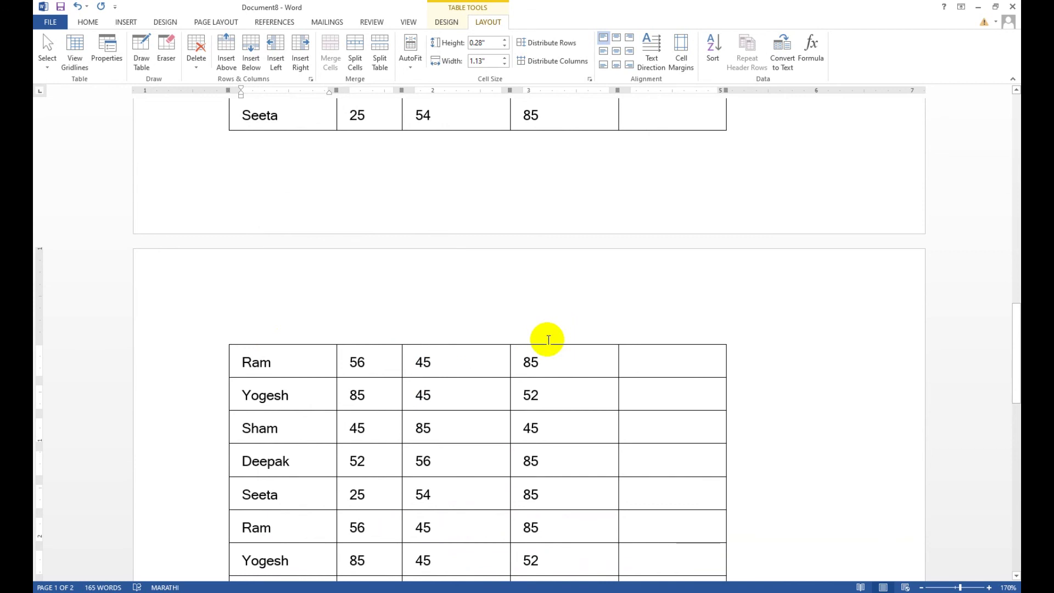
pyautogui.scroll(-1, 543, 341)
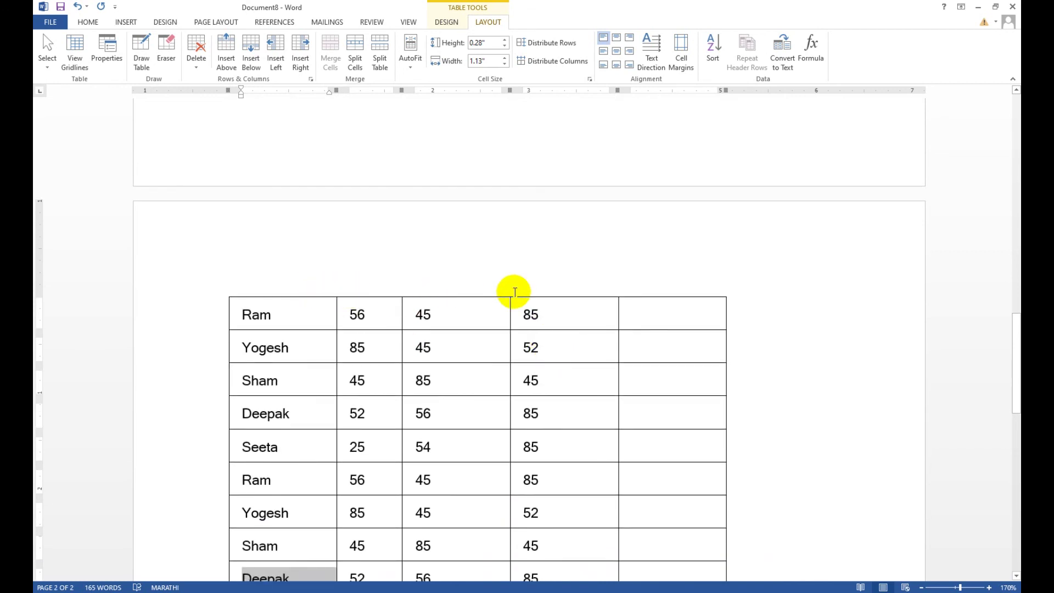
pyautogui.doubleClick(432, 307)
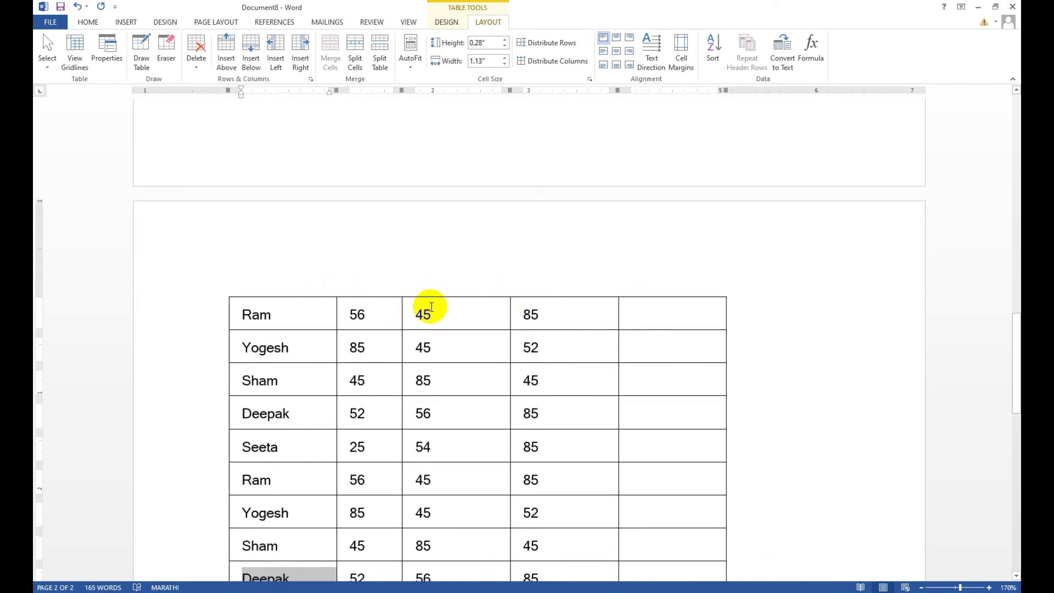
pyautogui.click(433, 311)
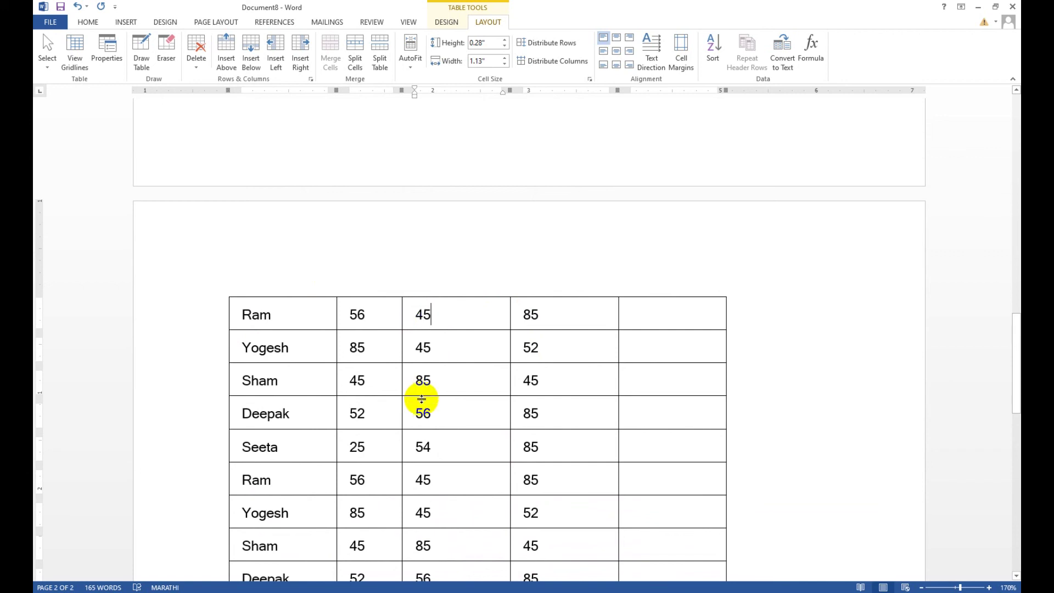
pyautogui.scroll(5, 330, 340)
pyautogui.scroll(5, 345, 350)
pyautogui.scroll(5, 345, 350)
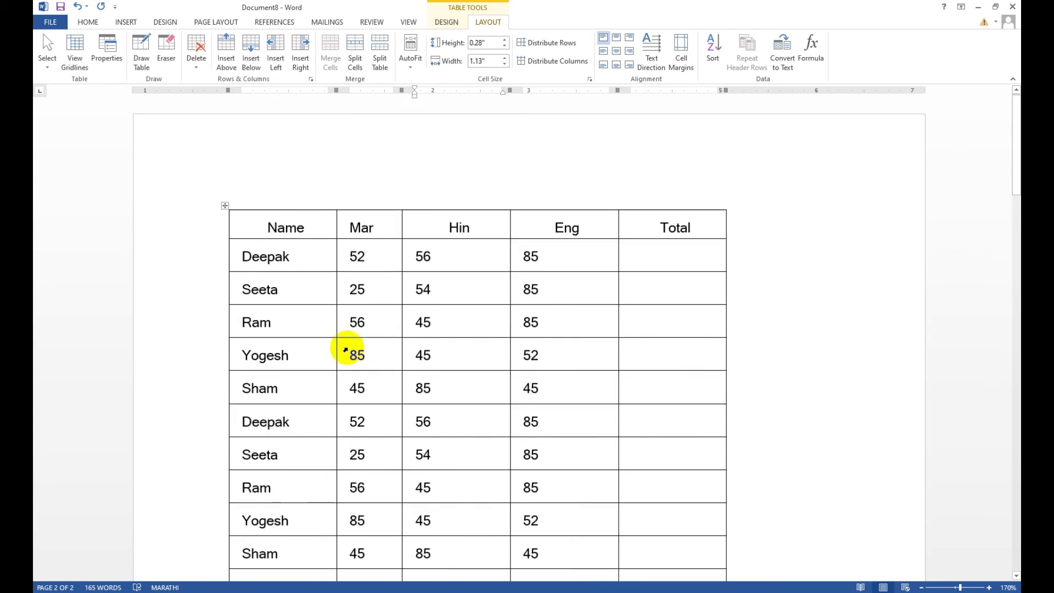
# Turn on Repeat Header Rows for the Name/Mar/Hin/Eng/Total row and scroll to page 2
pyautogui.click(212, 228)
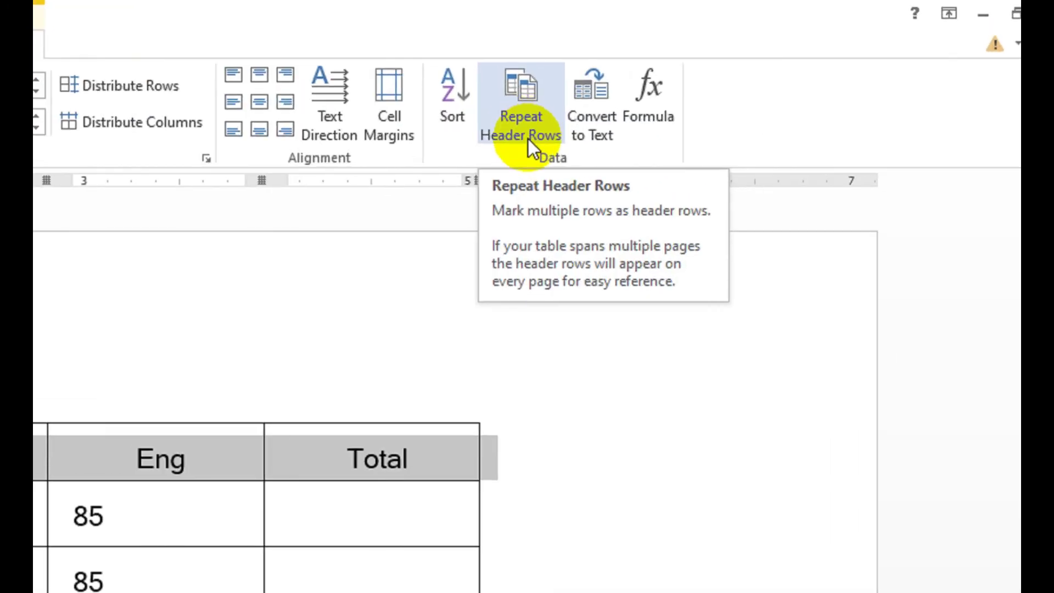
pyautogui.click(528, 116)
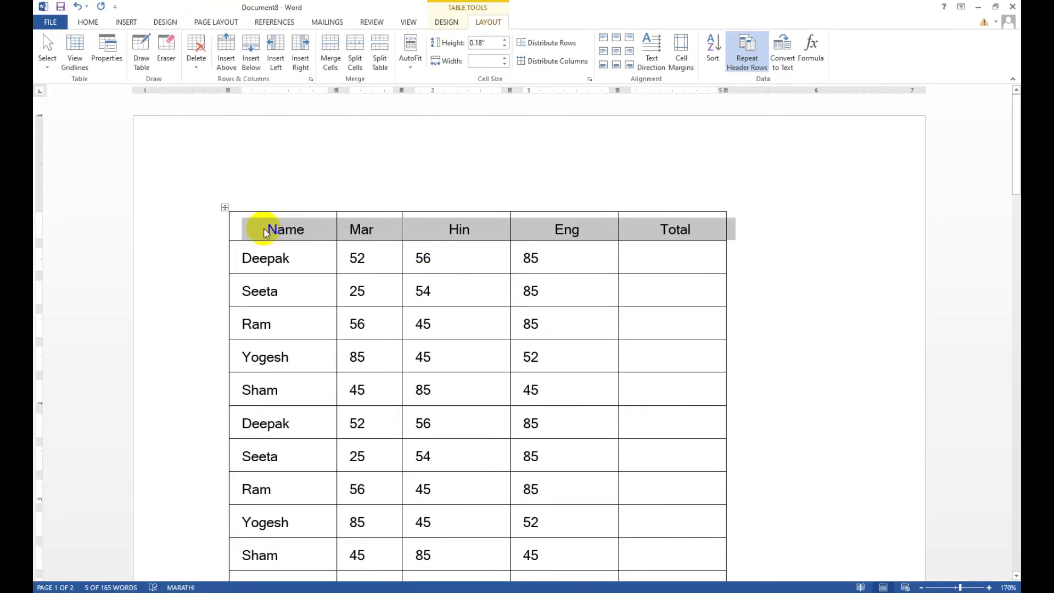
pyautogui.click(389, 235)
pyautogui.scroll(-1, 412, 301)
pyautogui.scroll(-5, 431, 313)
pyautogui.scroll(-3, 420, 324)
pyautogui.scroll(-2, 419, 316)
pyautogui.scroll(-5, 419, 321)
pyautogui.scroll(-3, 419, 327)
pyautogui.scroll(-1, 330, 263)
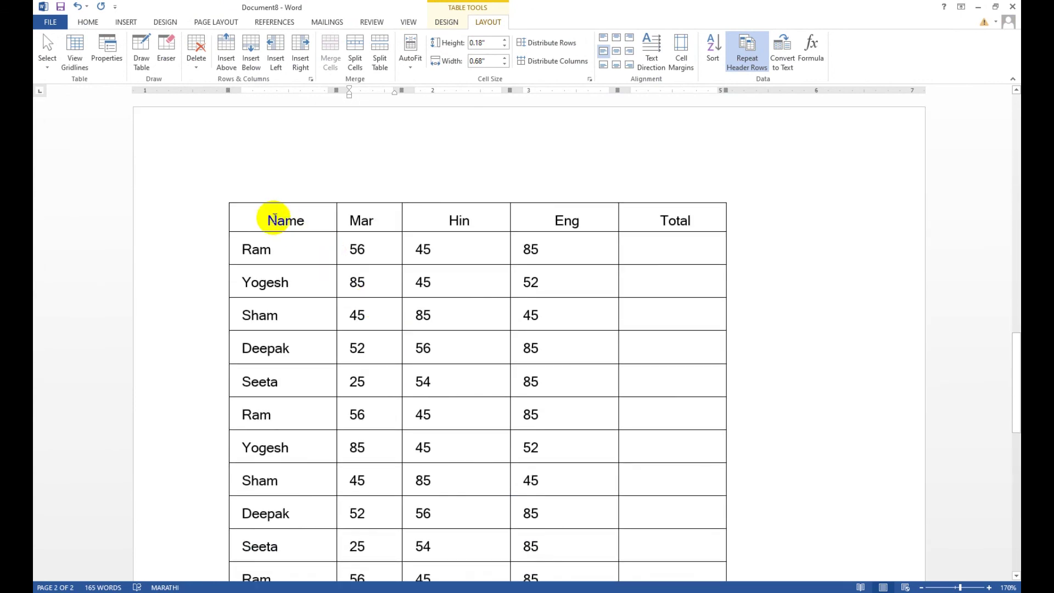
pyautogui.scroll(-5, 597, 305)
pyautogui.scroll(-3, 597, 306)
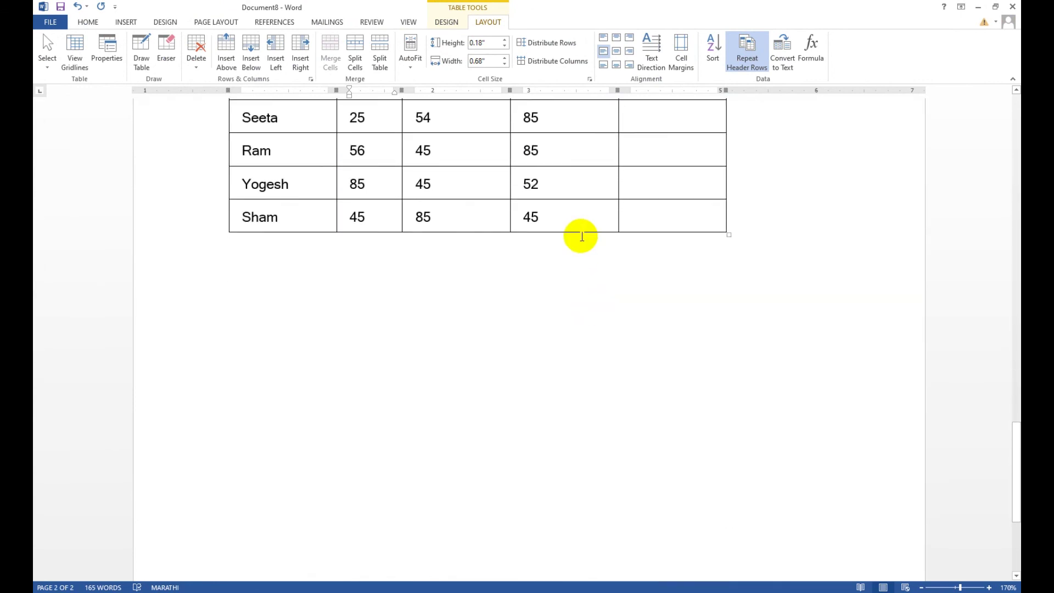
# Check Sham's, Ram's and Yogesh's cells on page 2 beneath the repeated header
pyautogui.click(566, 224)
pyautogui.scroll(5, 567, 224)
pyautogui.scroll(5, 522, 390)
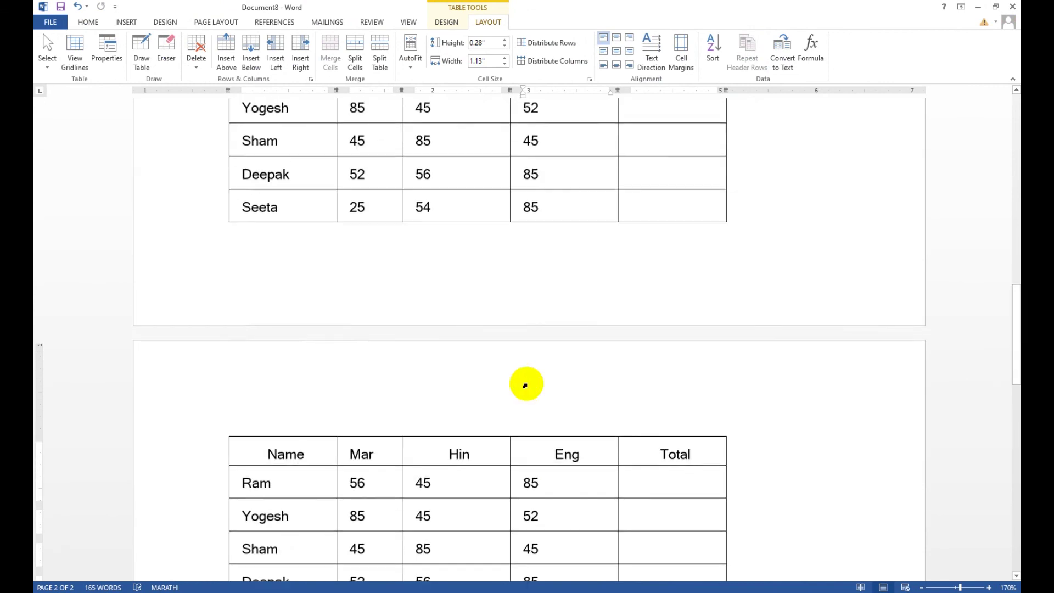
pyautogui.press('Left')
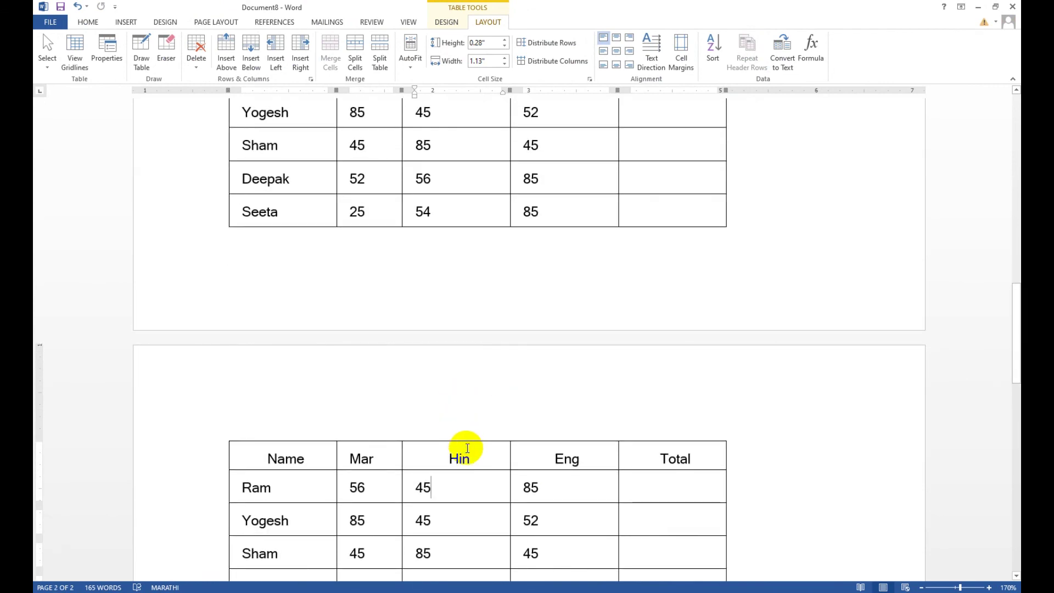
pyautogui.scroll(-3, 357, 488)
pyautogui.click(367, 427)
pyautogui.scroll(5, 366, 440)
pyautogui.scroll(5, 370, 453)
pyautogui.scroll(3, 370, 456)
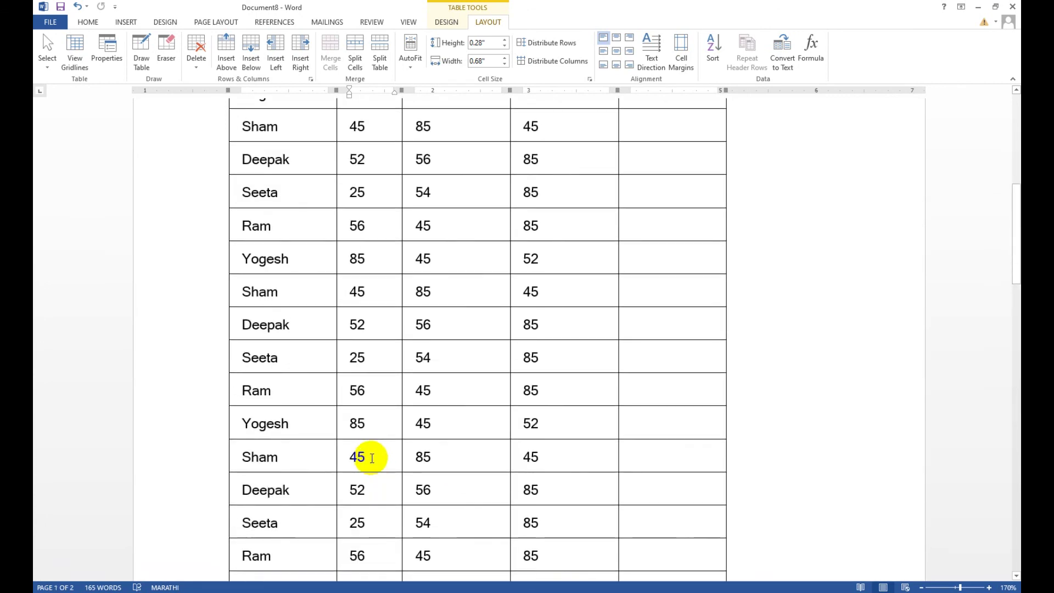
# Move between Deepak's, Ram's and Mar header cells across pages, then undo the last change
pyautogui.click(285, 324)
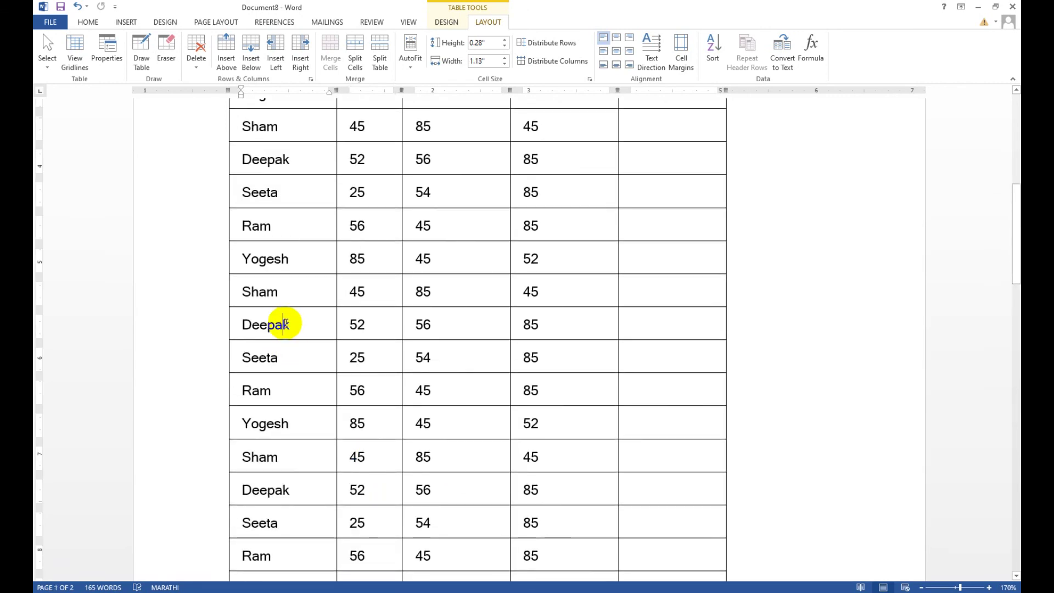
pyautogui.scroll(-5, 483, 362)
pyautogui.scroll(-5, 473, 378)
pyautogui.click(493, 327)
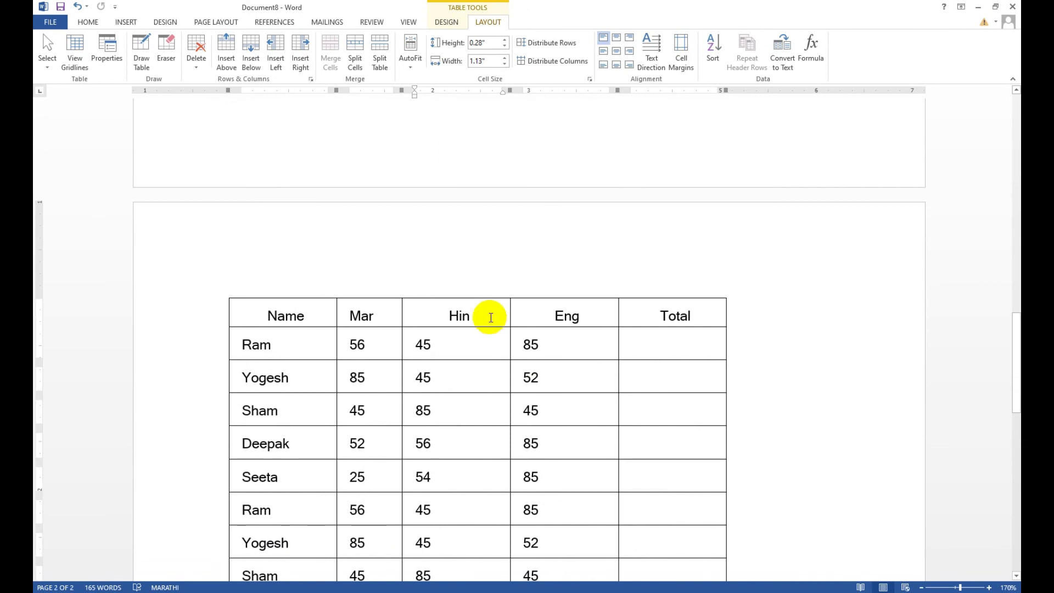
pyautogui.scroll(5, 477, 426)
pyautogui.scroll(5, 473, 423)
pyautogui.scroll(5, 472, 417)
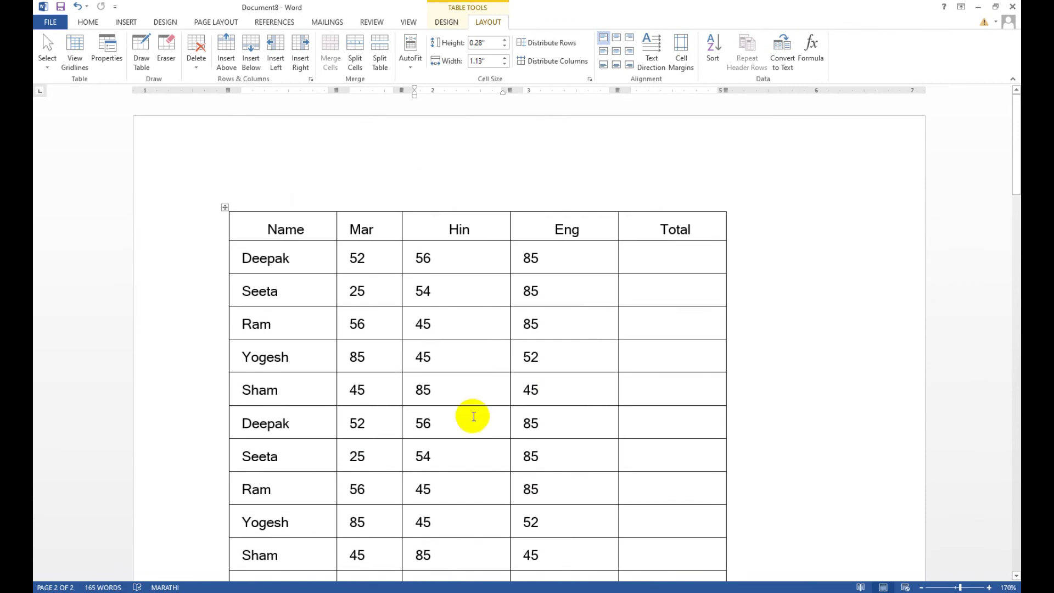
pyautogui.click(383, 229)
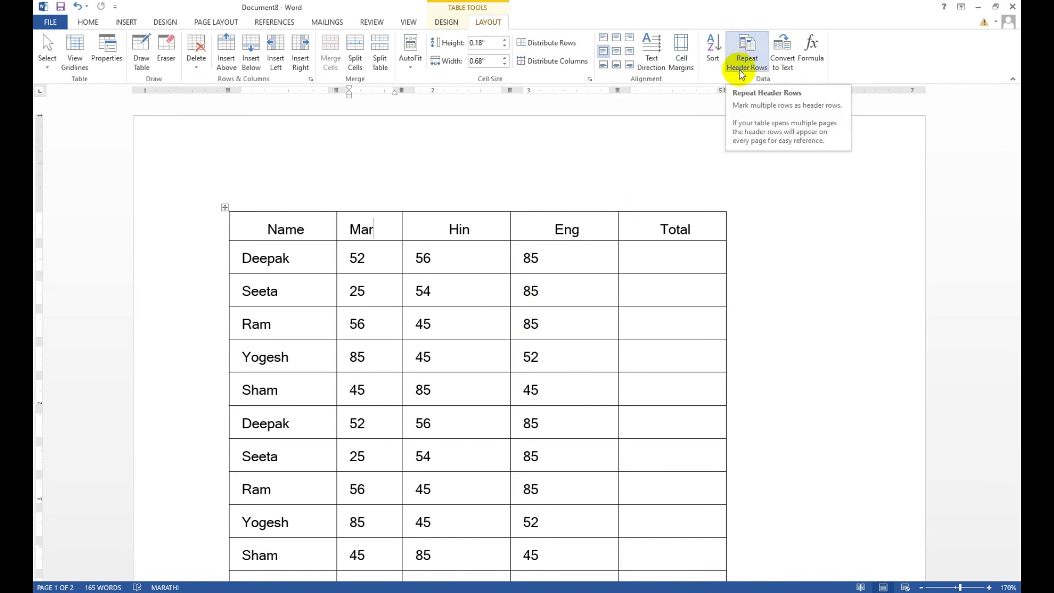
pyautogui.click(573, 258)
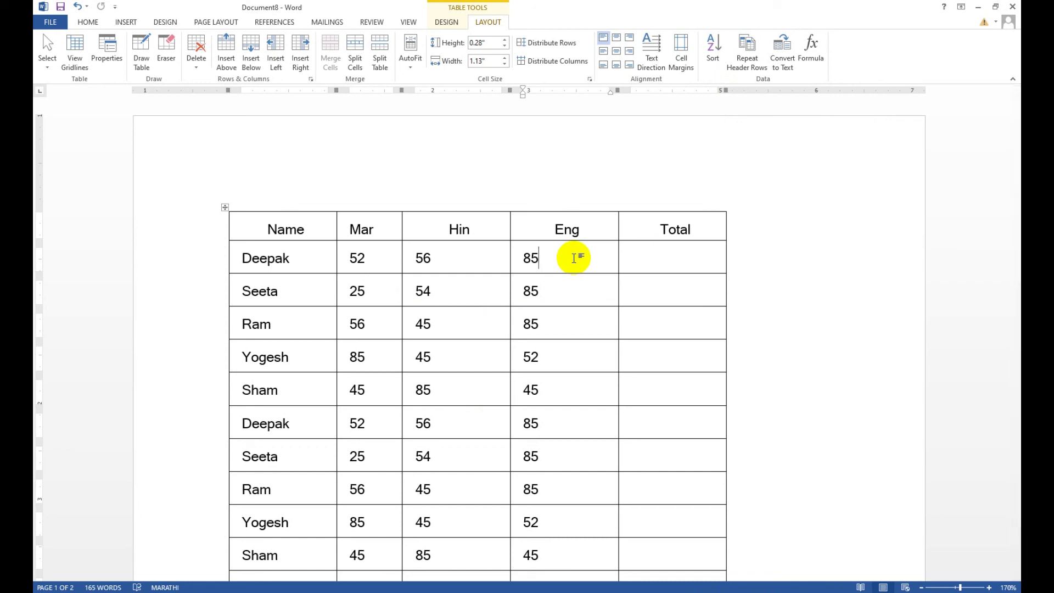
pyautogui.hotkey('ctrl', 'z')
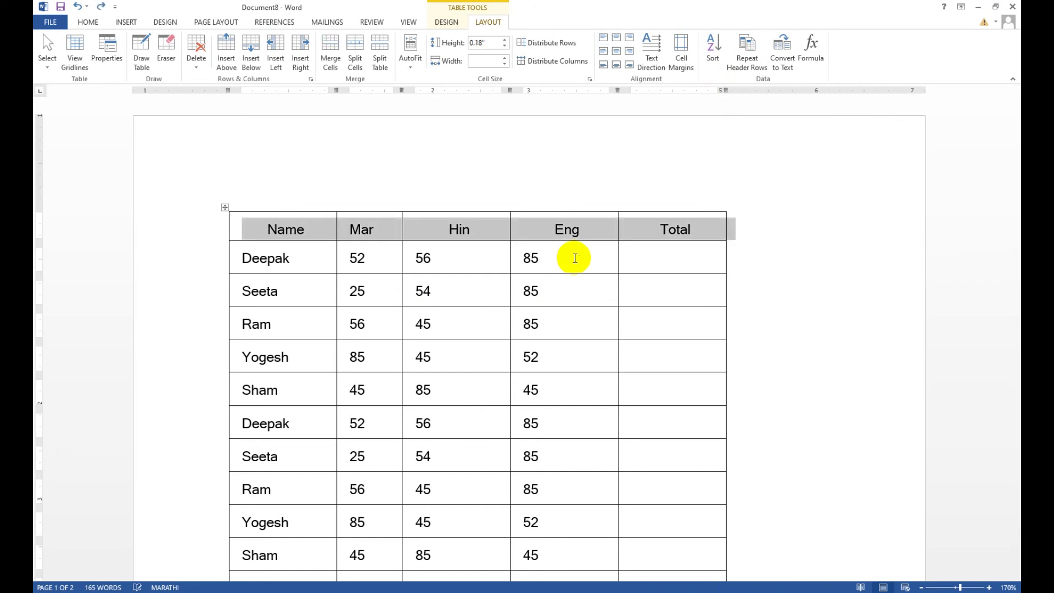
# Remove the duplicate student rows below Sham, leaving the header and five students on one page
pyautogui.hotkey('ctrl', 'z')
pyautogui.hotkey('ctrl', 'z')
pyautogui.hotkey('ctrl', 'z')
pyautogui.hotkey('ctrl', 'z')
pyautogui.hotkey('ctrl', 'z')
pyautogui.hotkey('ctrl', 'z')
pyautogui.hotkey('ctrl', 'z')
pyautogui.hotkey('ctrl', 'z')
pyautogui.hotkey('ctrl', 'z')
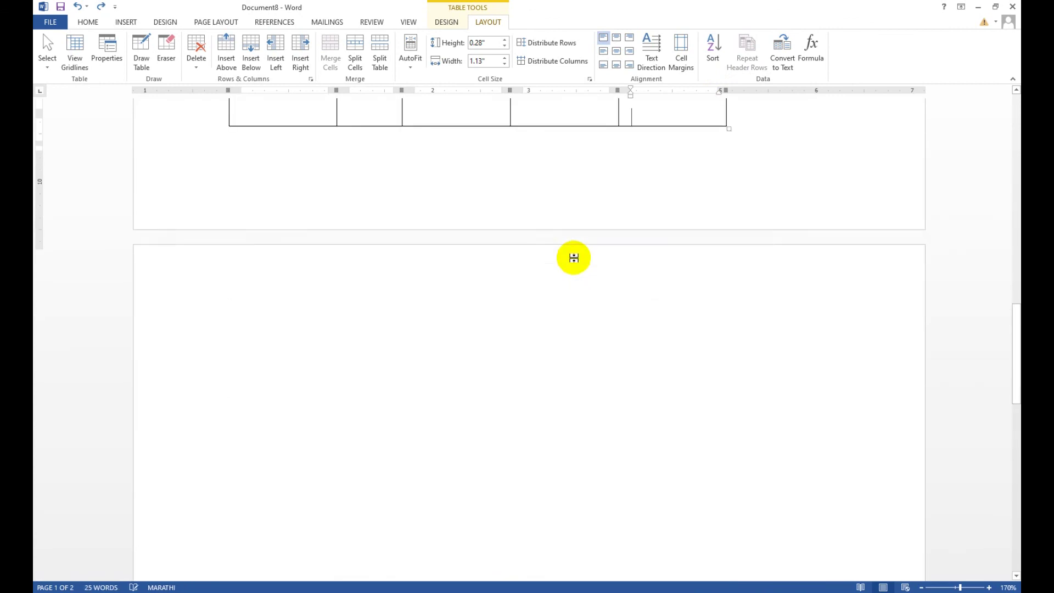
pyautogui.hotkey('ctrl', 'z')
pyautogui.hotkey('ctrl', 'z')
pyautogui.hotkey('ctrl', 'z')
pyautogui.hotkey('ctrl', 'z')
pyautogui.hotkey('ctrl', 'z')
pyautogui.hotkey('ctrl', 'z')
pyautogui.hotkey('ctrl', 'z')
pyautogui.hotkey('ctrl', 'z')
pyautogui.hotkey('ctrl', 'z')
pyautogui.hotkey('ctrl', 'z')
pyautogui.hotkey('ctrl', 'z')
pyautogui.hotkey('ctrl', 'z')
pyautogui.hotkey('ctrl', 'z')
pyautogui.hotkey('ctrl', 'z')
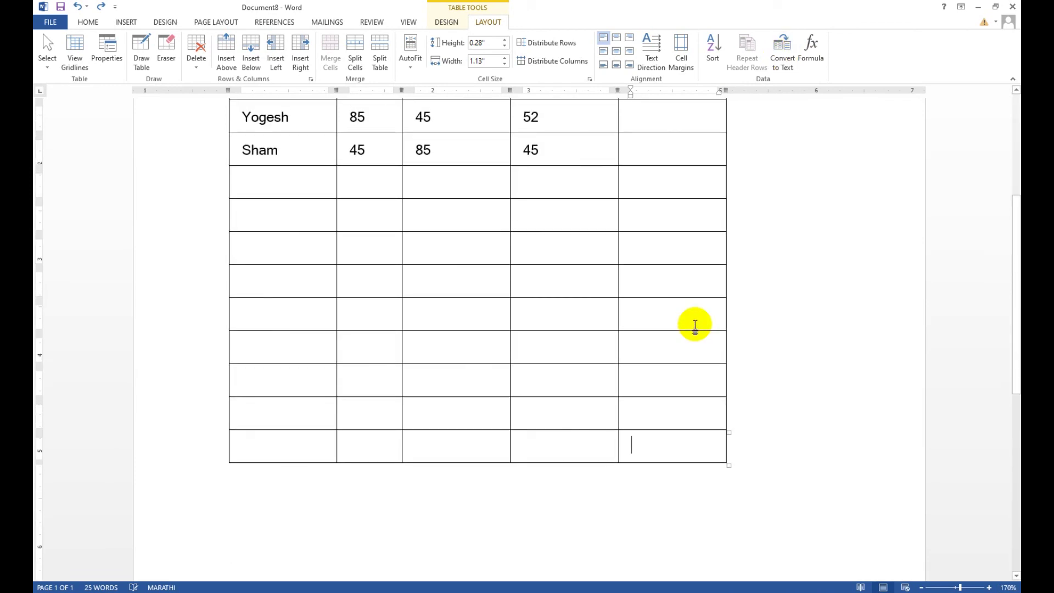
pyautogui.hotkey('ctrl', 'z')
pyautogui.hotkey('ctrl', 'z')
pyautogui.hotkey('ctrl', 'z')
pyautogui.hotkey('ctrl', 'z')
pyautogui.hotkey('ctrl', 'z')
pyautogui.hotkey('ctrl', 'z')
pyautogui.hotkey('ctrl', 'z')
pyautogui.hotkey('ctrl', 'z')
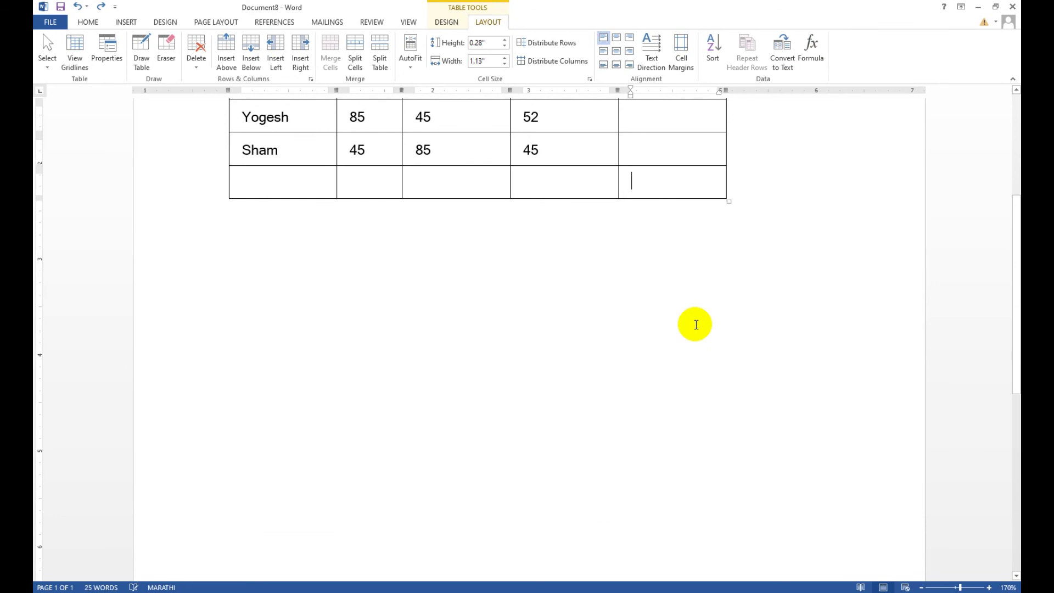
pyautogui.hotkey('ctrl', 'z')
pyautogui.scroll(4, 706, 338)
pyautogui.scroll(-2, 706, 340)
pyautogui.scroll(3, 703, 338)
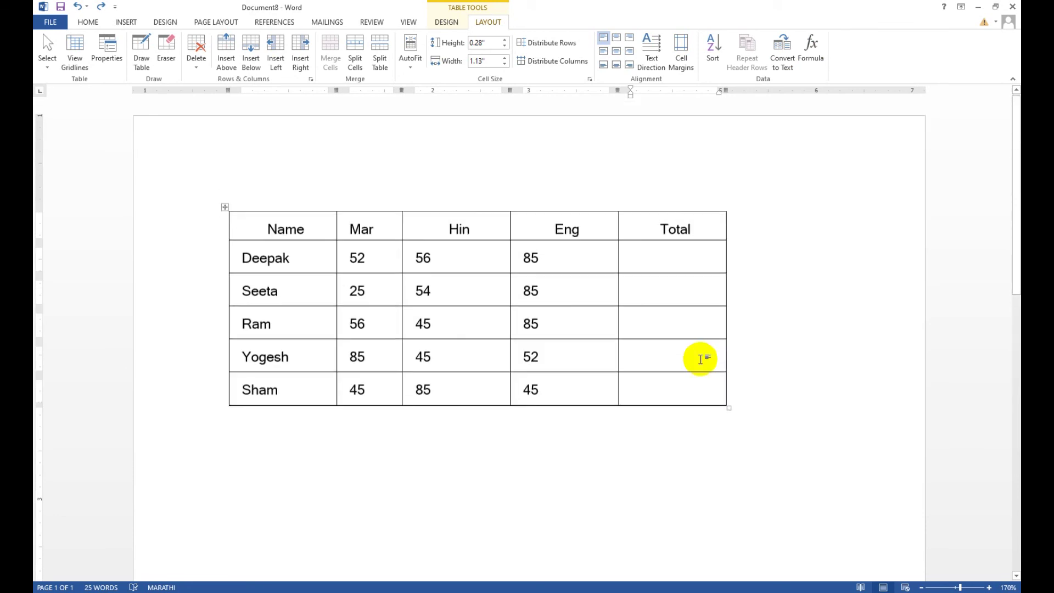
pyautogui.moveTo(247, 219)
pyautogui.mouseDown()
pyautogui.moveTo(616, 301)
pyautogui.moveTo(693, 402)
pyautogui.mouseUp()
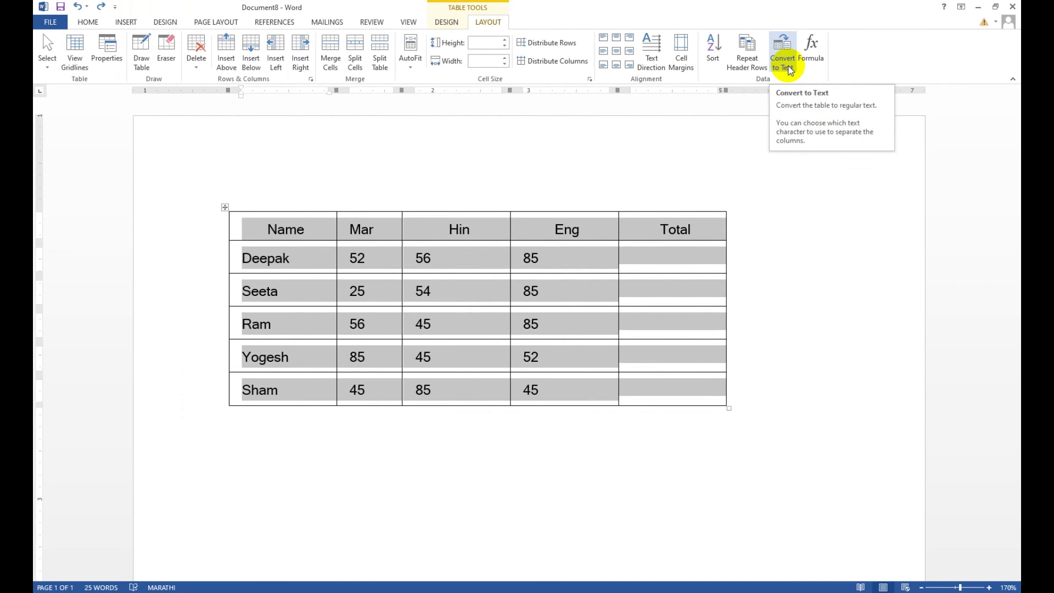
pyautogui.click(789, 65)
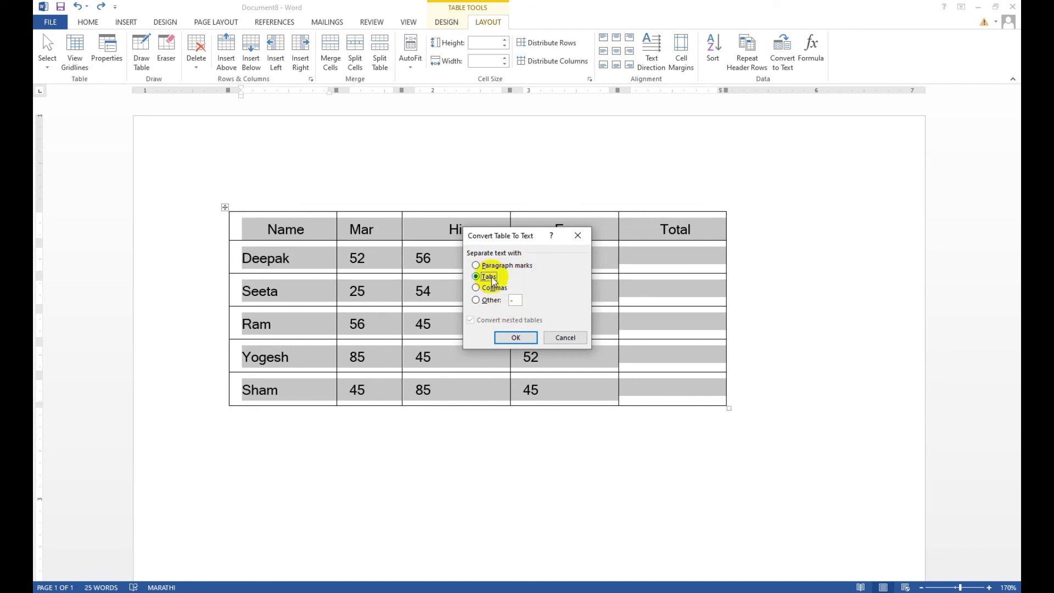
pyautogui.click(512, 337)
pyautogui.click(511, 337)
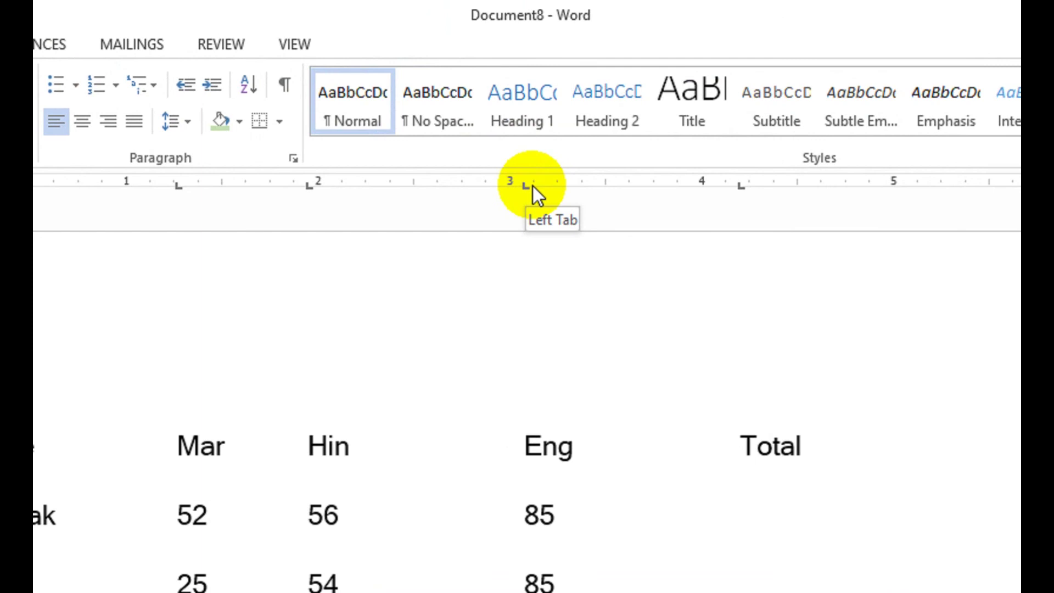
pyautogui.click(366, 293)
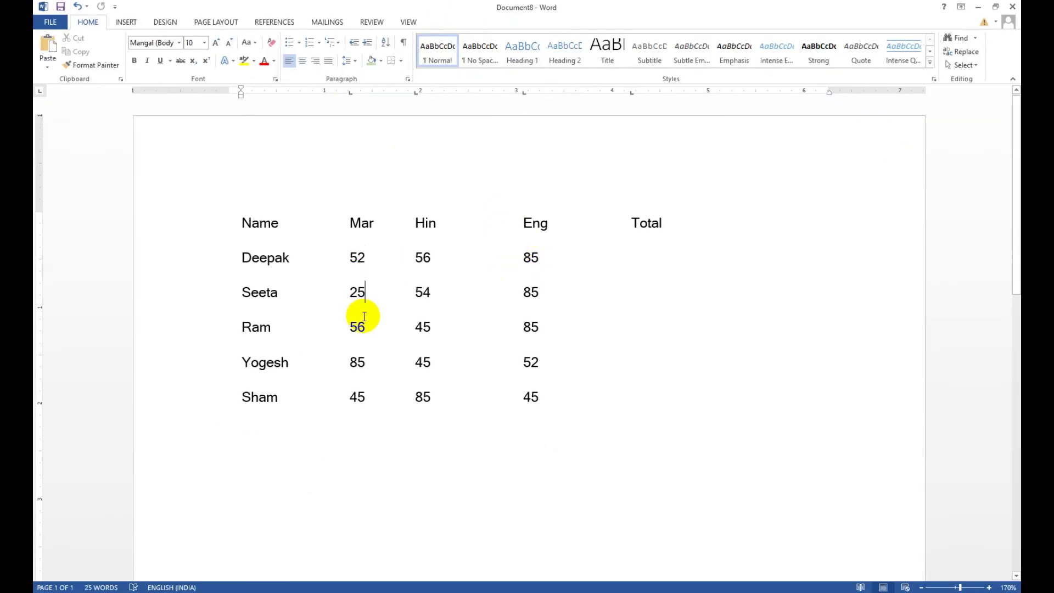
pyautogui.click(366, 362)
pyautogui.click(406, 364)
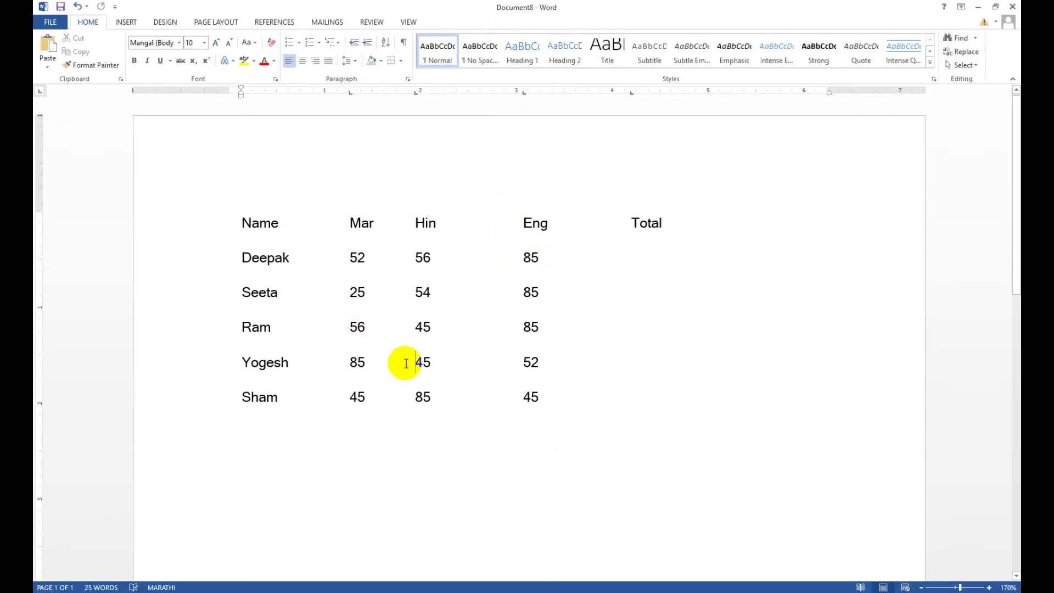
pyautogui.hotkey('ctrl', 'z')
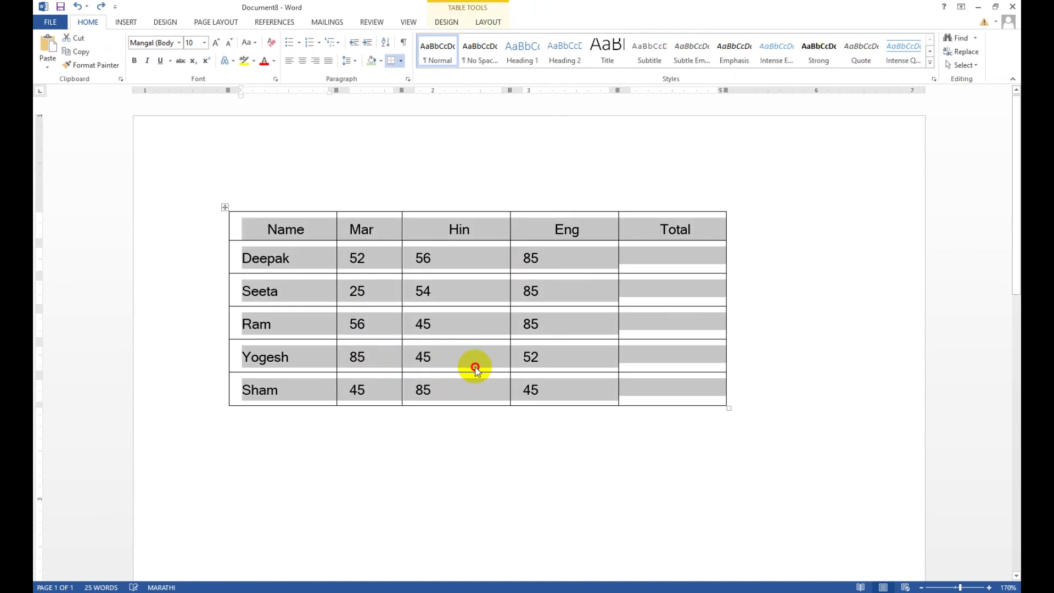
pyautogui.click(476, 366)
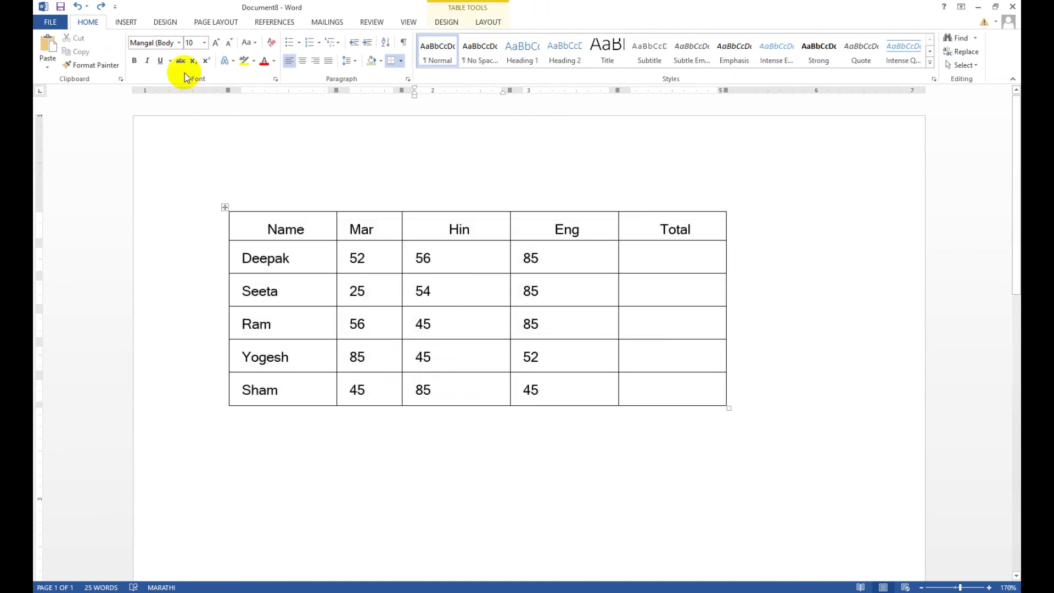
# Insert a =SUM(LEFT) formula in Deepak's Total cell so it shows 193
pyautogui.click(560, 254)
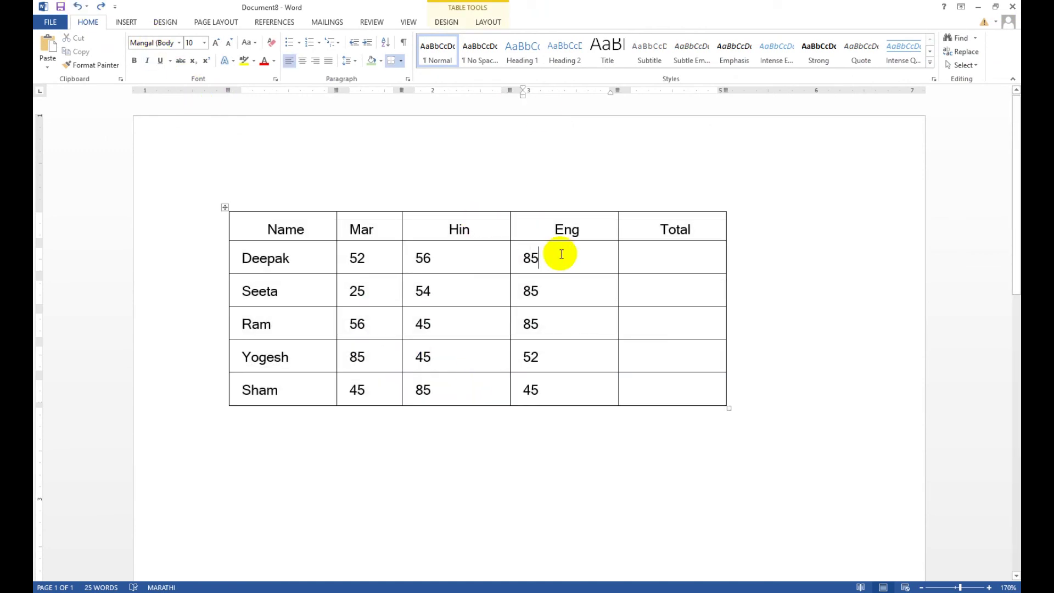
pyautogui.click(471, 27)
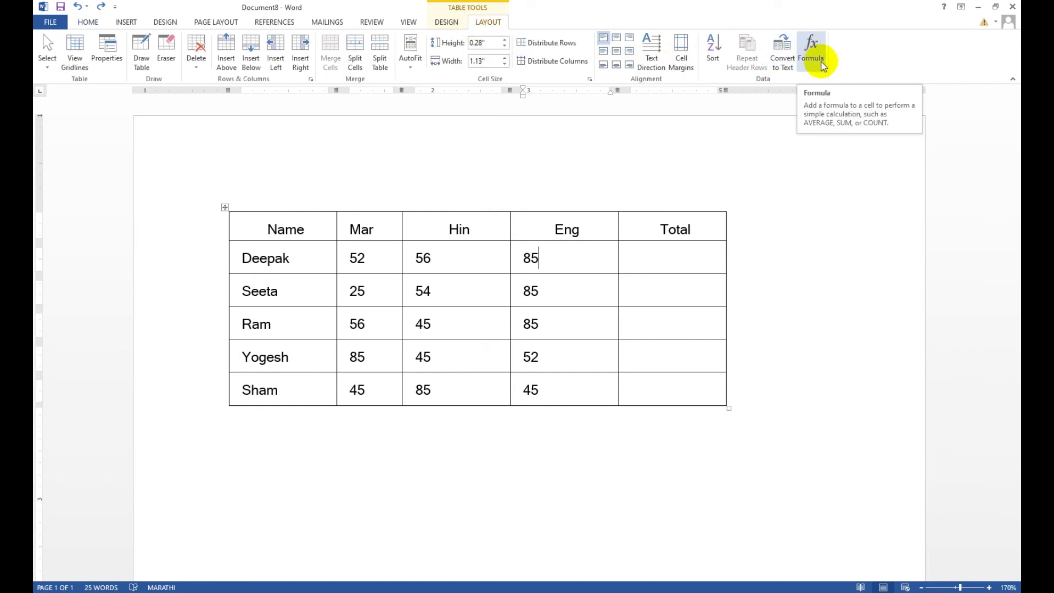
pyautogui.click(681, 267)
pyautogui.click(664, 390)
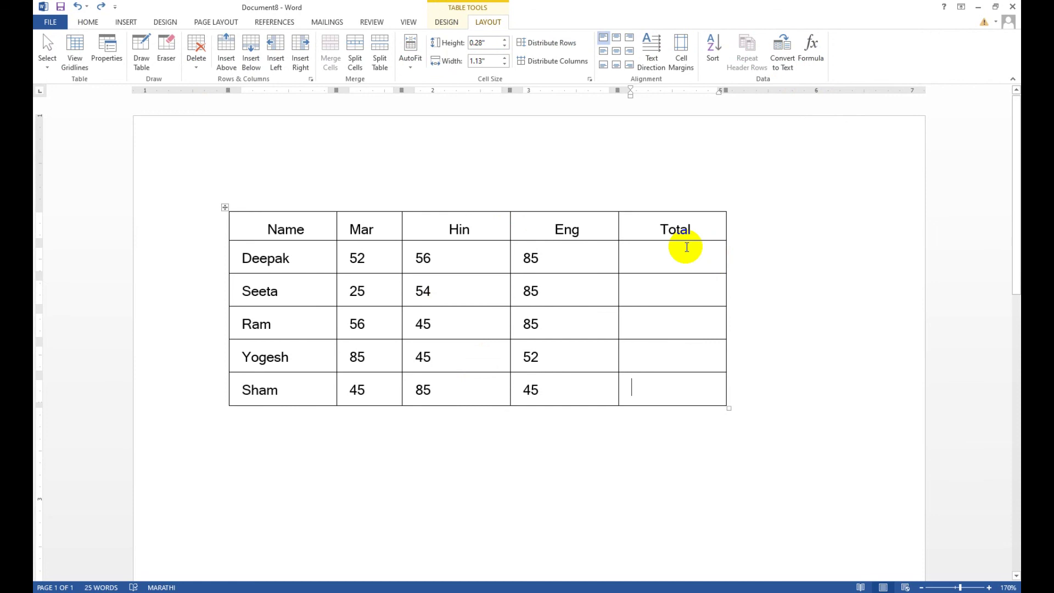
pyautogui.click(674, 269)
pyautogui.click(666, 388)
pyautogui.click(676, 256)
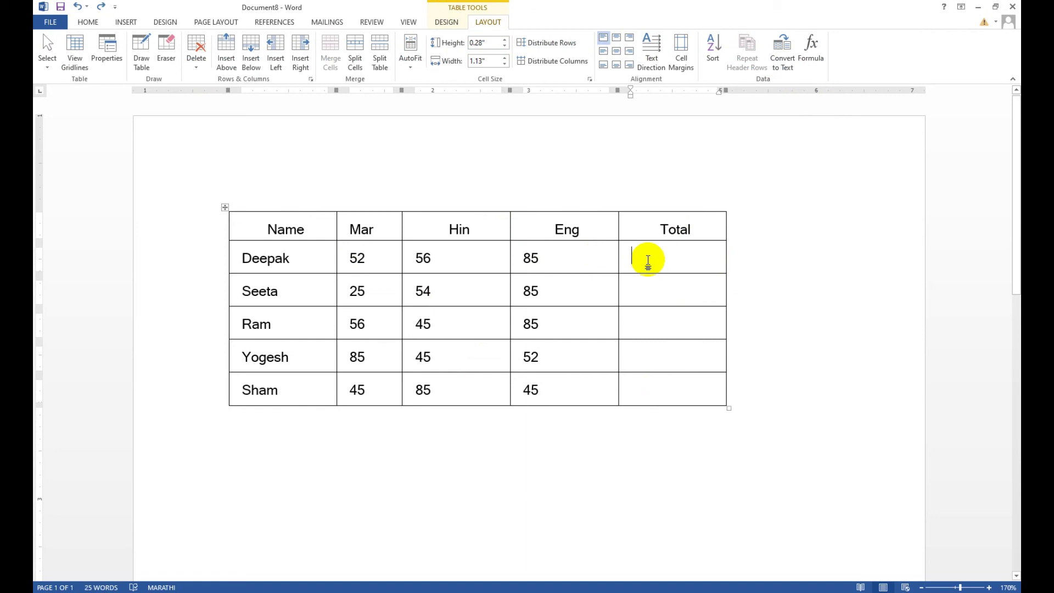
pyautogui.click(811, 55)
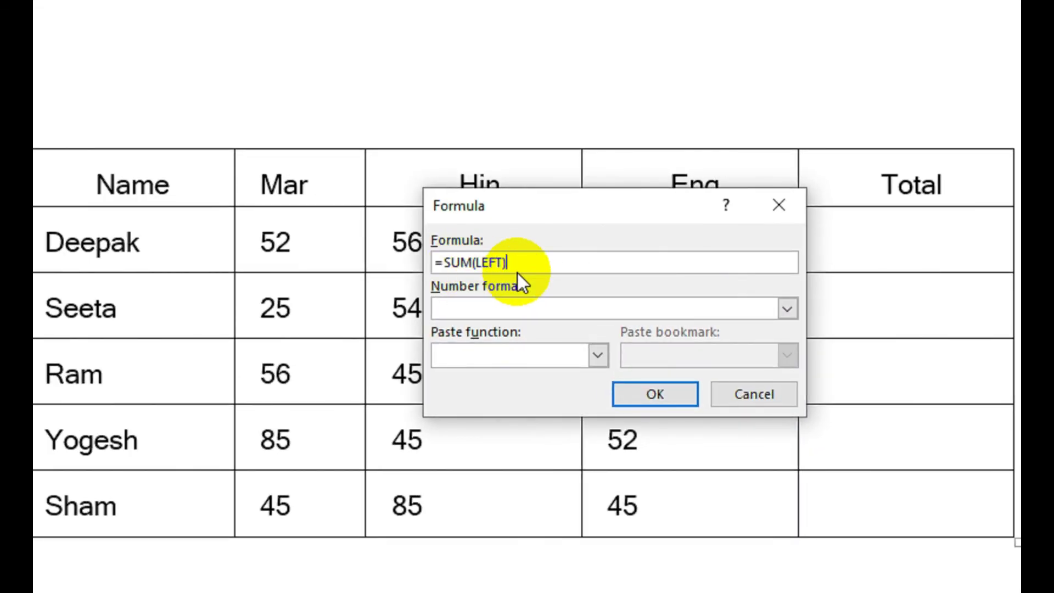
pyautogui.click(673, 397)
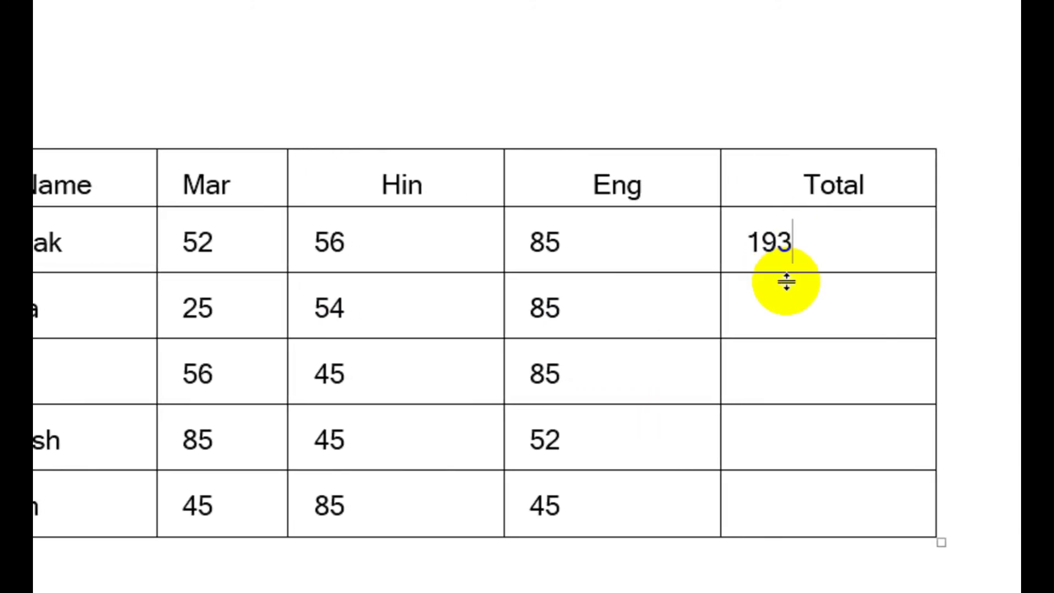
pyautogui.click(779, 311)
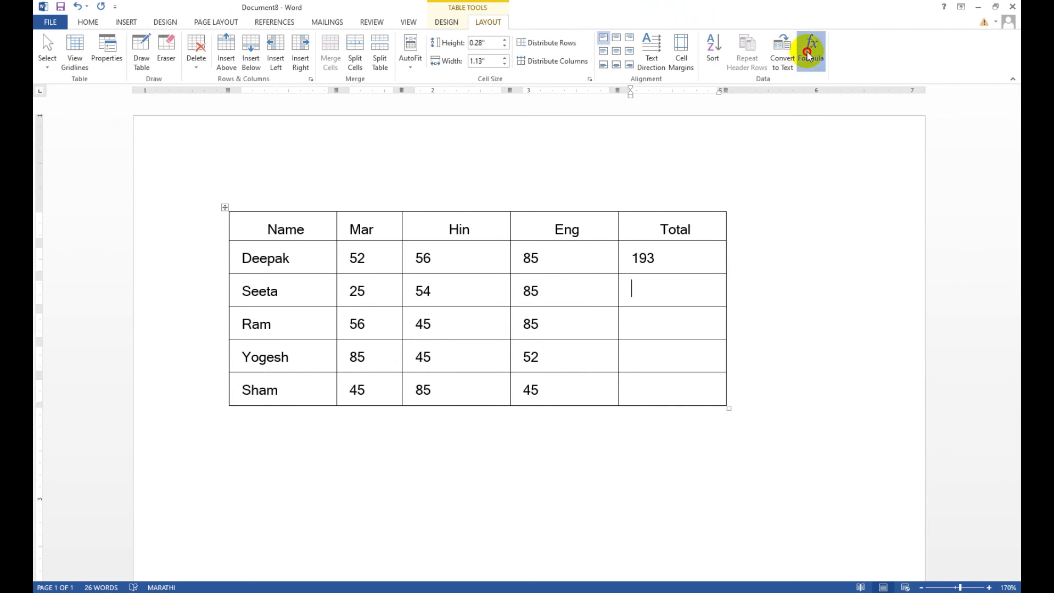
# Change the formula to =SUM(LEFT) in Seeta's Total cell, giving 164
pyautogui.click(808, 55)
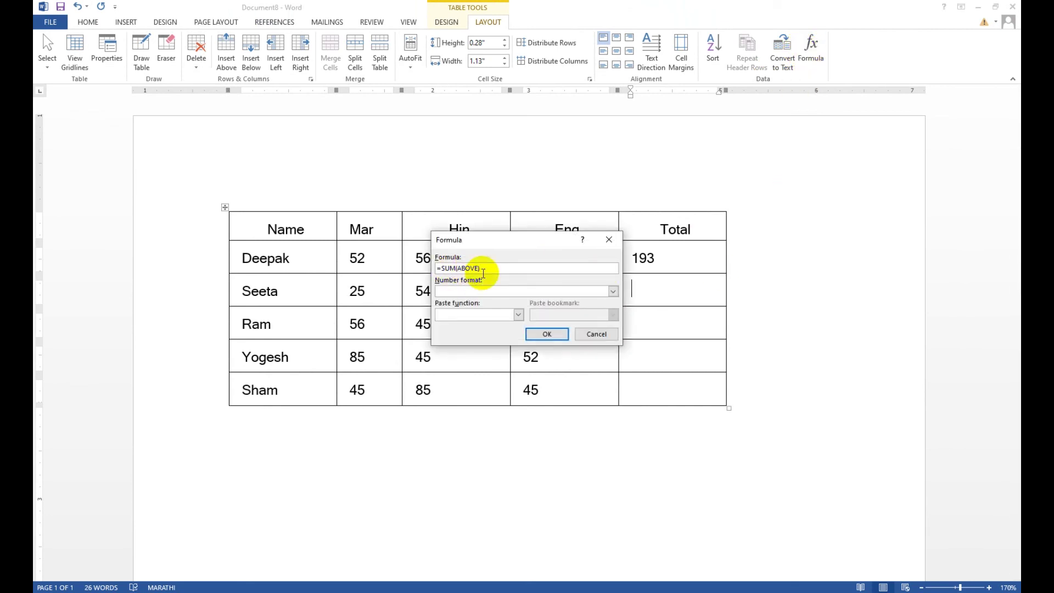
pyautogui.hotkey('shift', 'Left')
pyautogui.hotkey('shift', 'Left')
pyautogui.hotkey('shift', 'Left')
pyautogui.hotkey('shift', 'Left')
pyautogui.hotkey('shift', 'Left')
pyautogui.hotkey('shift', 'Left')
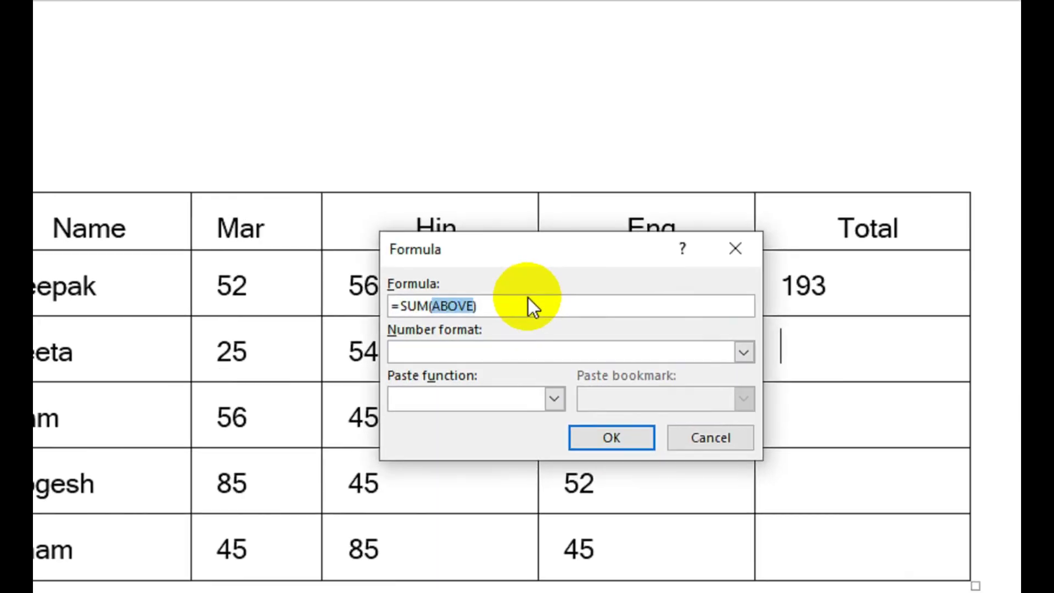
pyautogui.write('left')
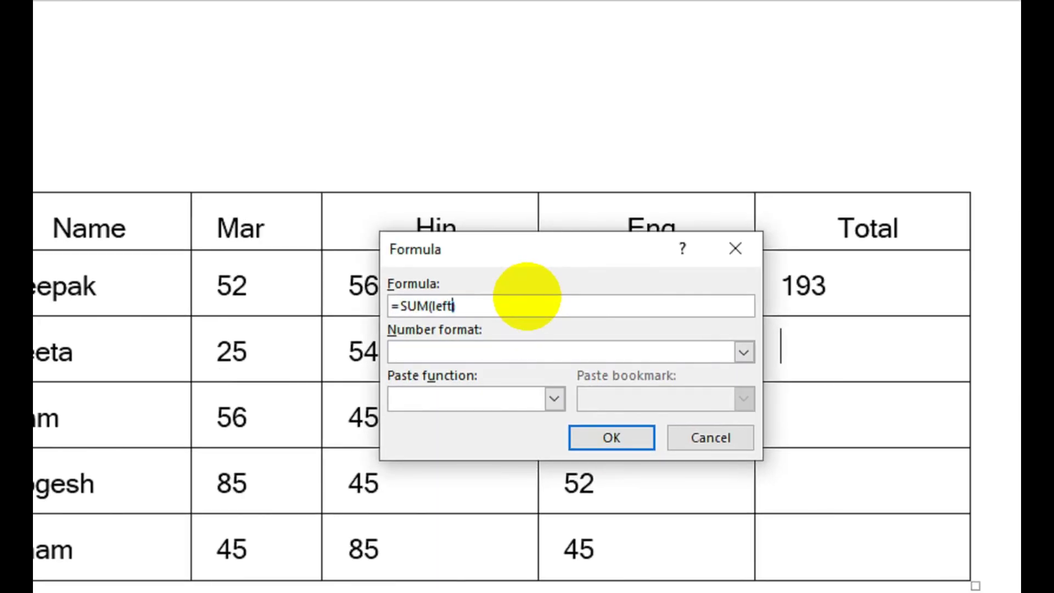
pyautogui.click(631, 446)
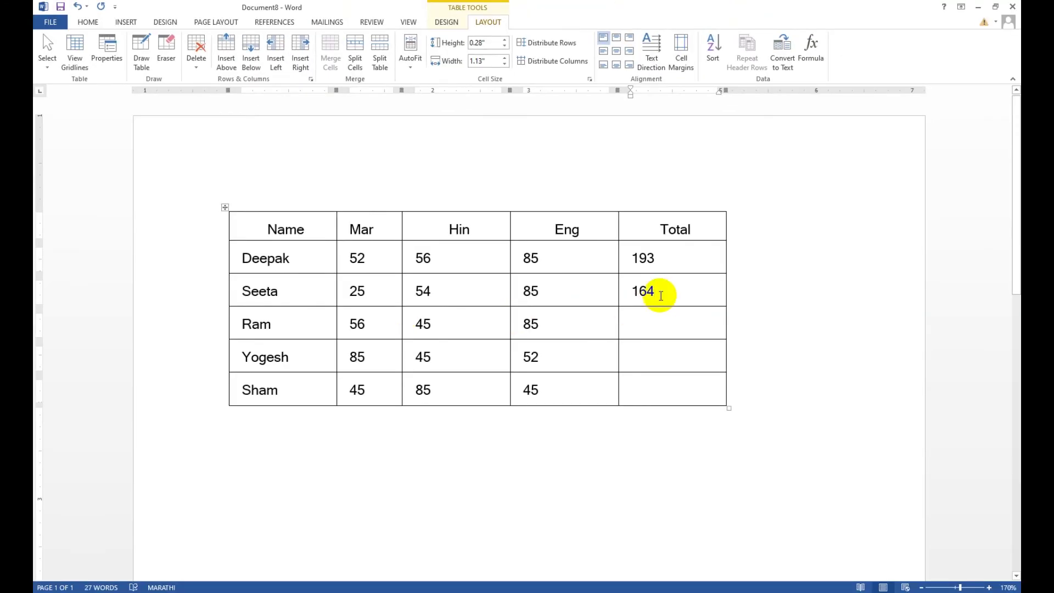
pyautogui.click(654, 324)
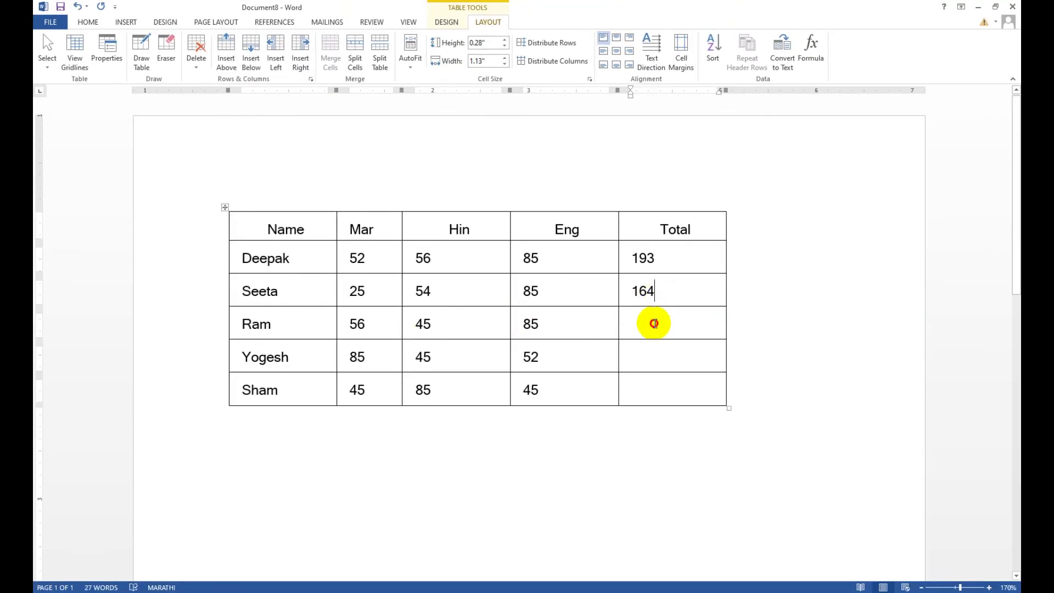
pyautogui.click(811, 47)
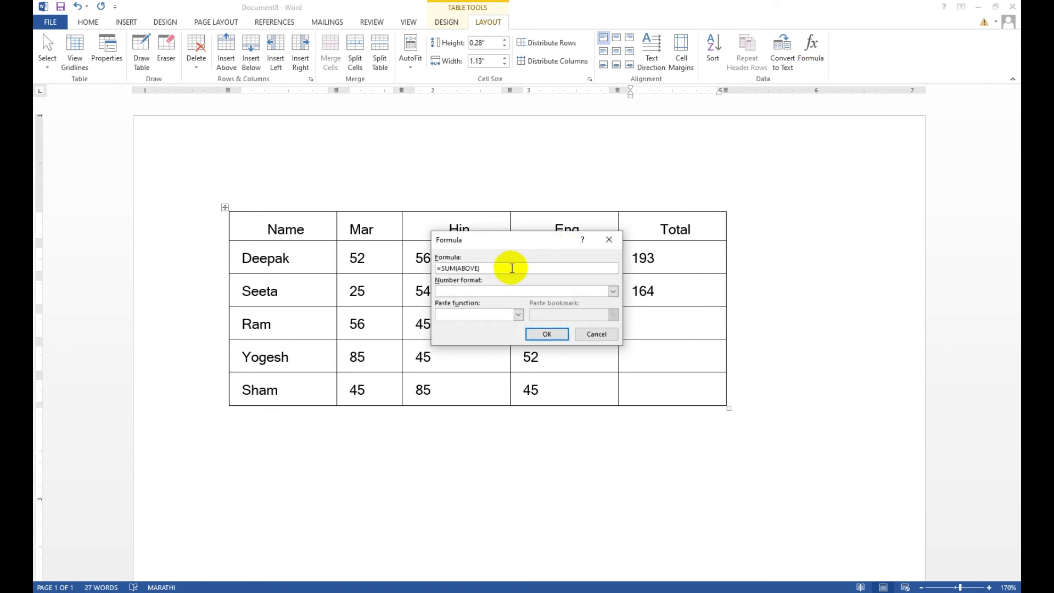
# Enter =AVERAGE(LEFT) as Ram's Total formula so the cell shows 62
pyautogui.hotkey('shift', 'Left')
pyautogui.hotkey('shift', 'Left')
pyautogui.hotkey('shift', 'Left')
pyautogui.write('left')
pyautogui.write('ae')
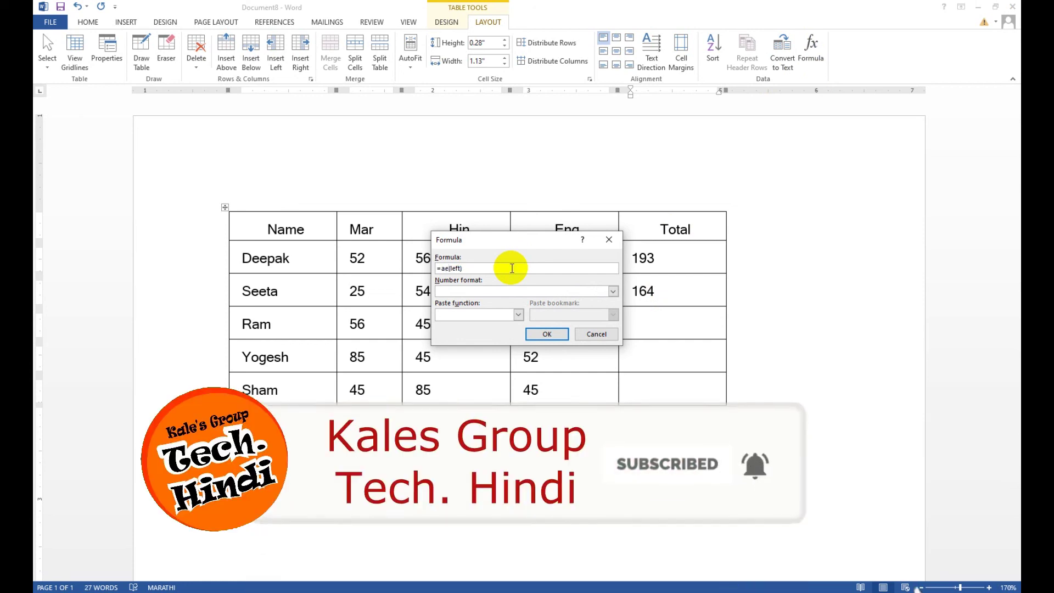
pyautogui.press('BackSpace')
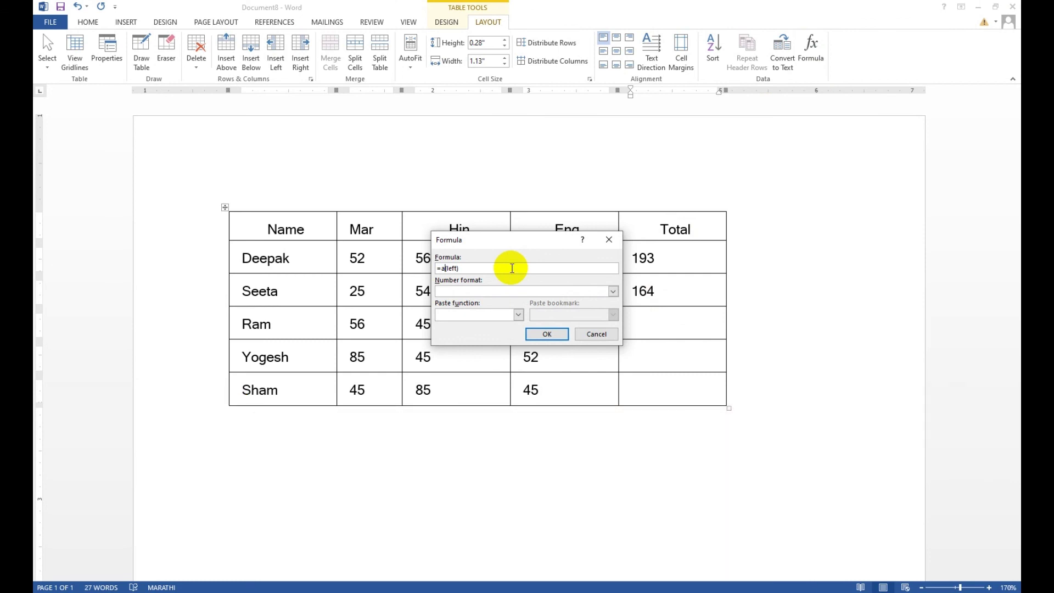
pyautogui.write('v')
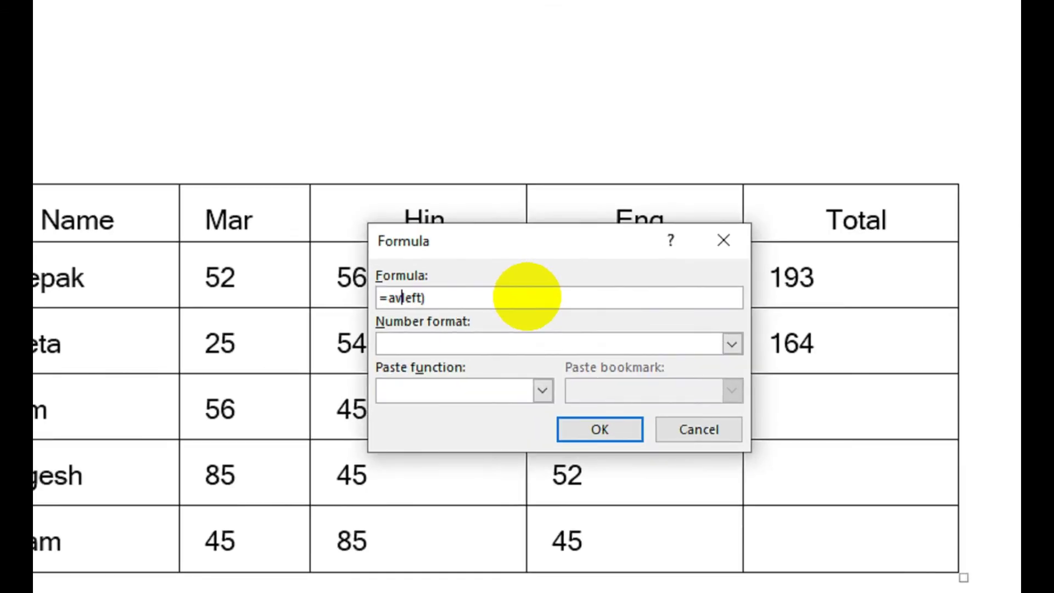
pyautogui.press('BackSpace')
pyautogui.press('BackSpace')
pyautogui.write('a')
pyautogui.press('BackSpace')
pyautogui.write('AV')
pyautogui.press('Delete')
pyautogui.press('Delete')
pyautogui.write('ERAGE')
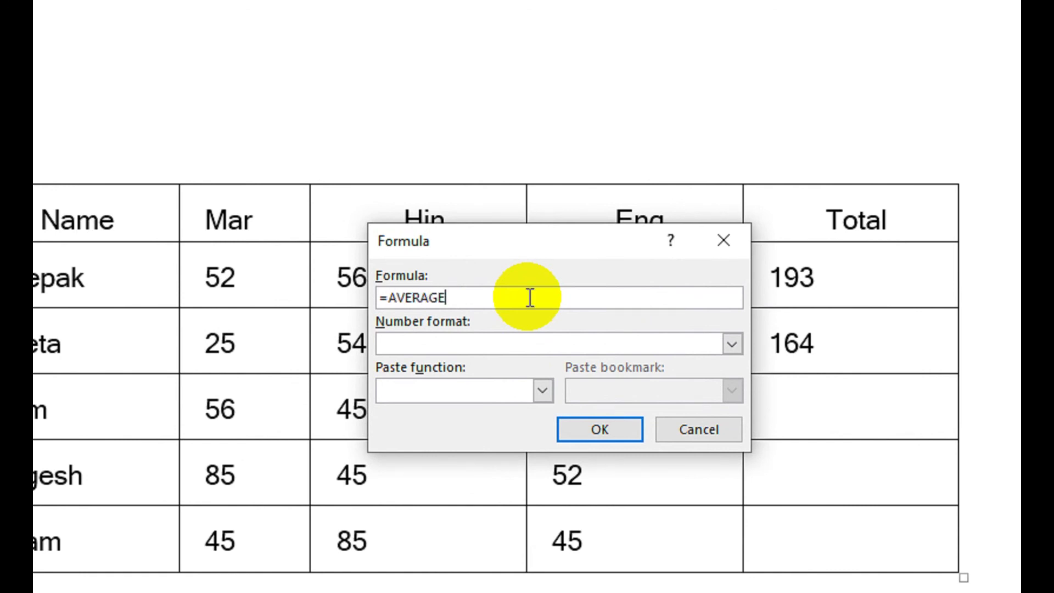
pyautogui.write('(LEFT)')
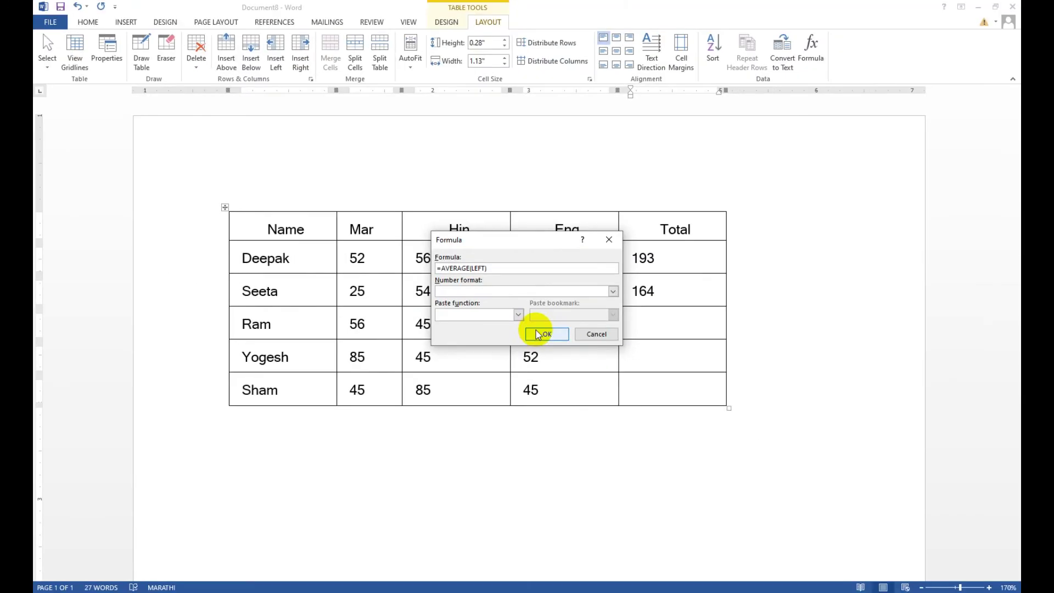
pyautogui.click(541, 334)
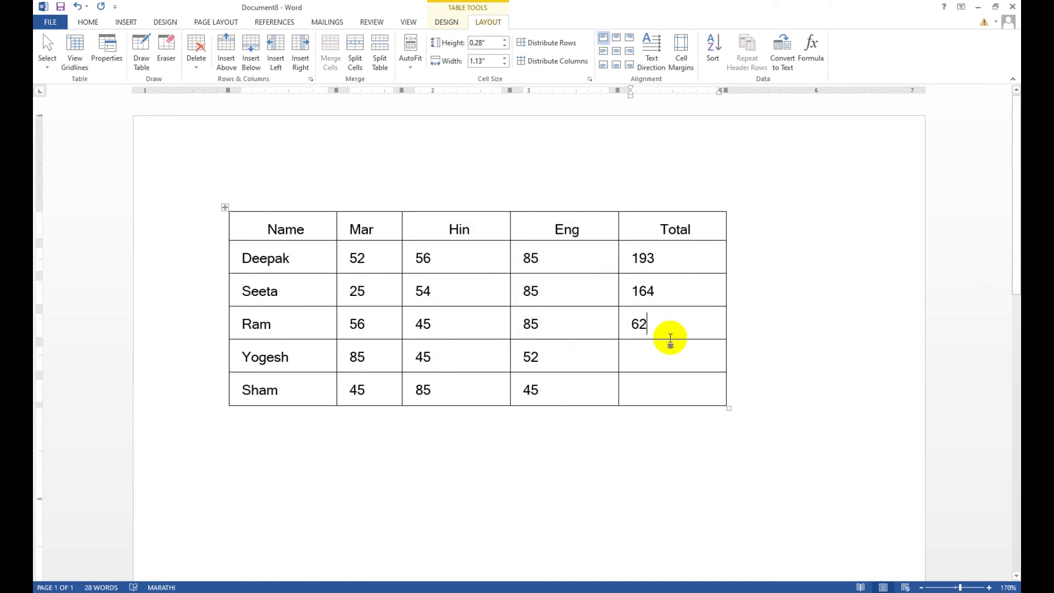
pyautogui.click(681, 356)
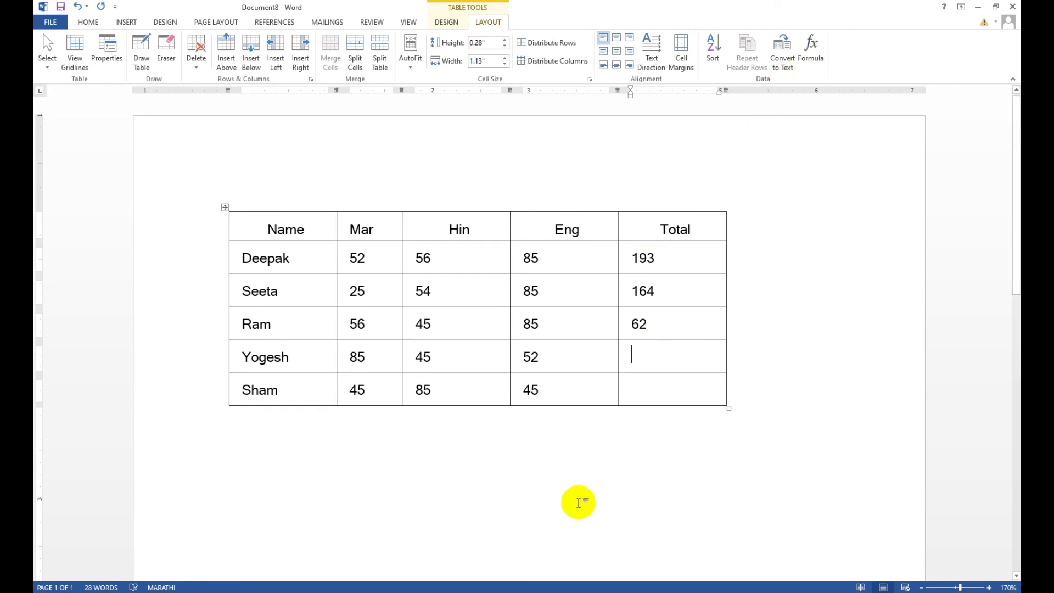
# Browse the Insert, Table Design and Layout tabs without changing the marks table
pyautogui.click(126, 22)
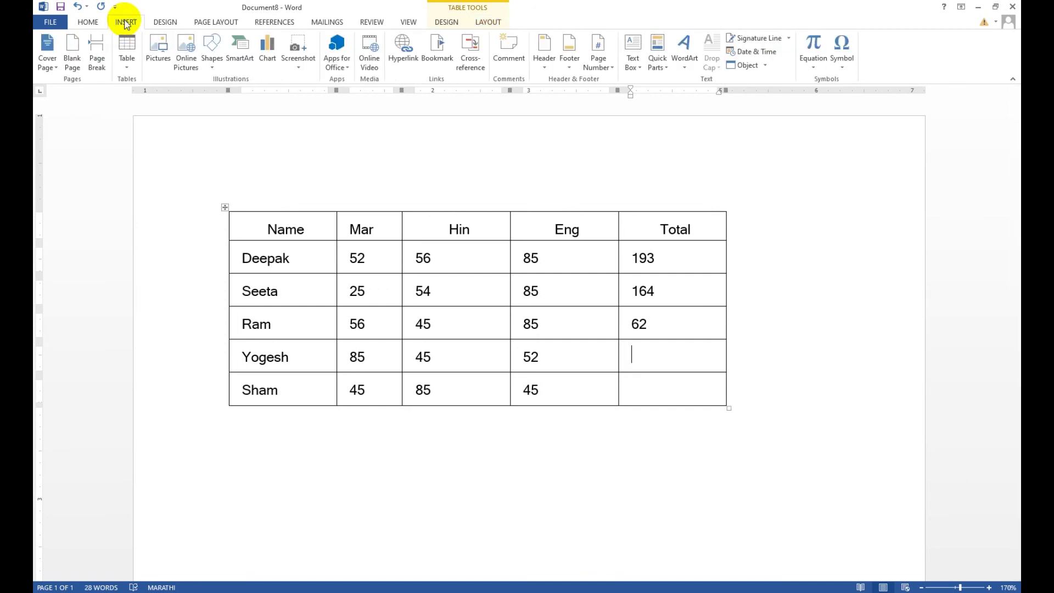
pyautogui.click(128, 62)
pyautogui.click(332, 152)
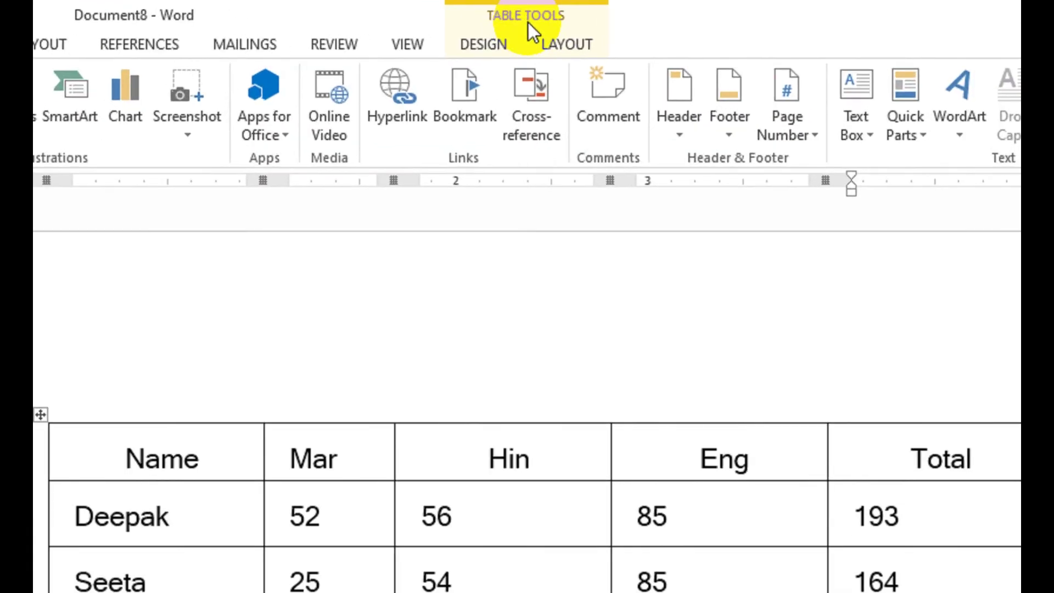
pyautogui.click(456, 21)
pyautogui.click(479, 27)
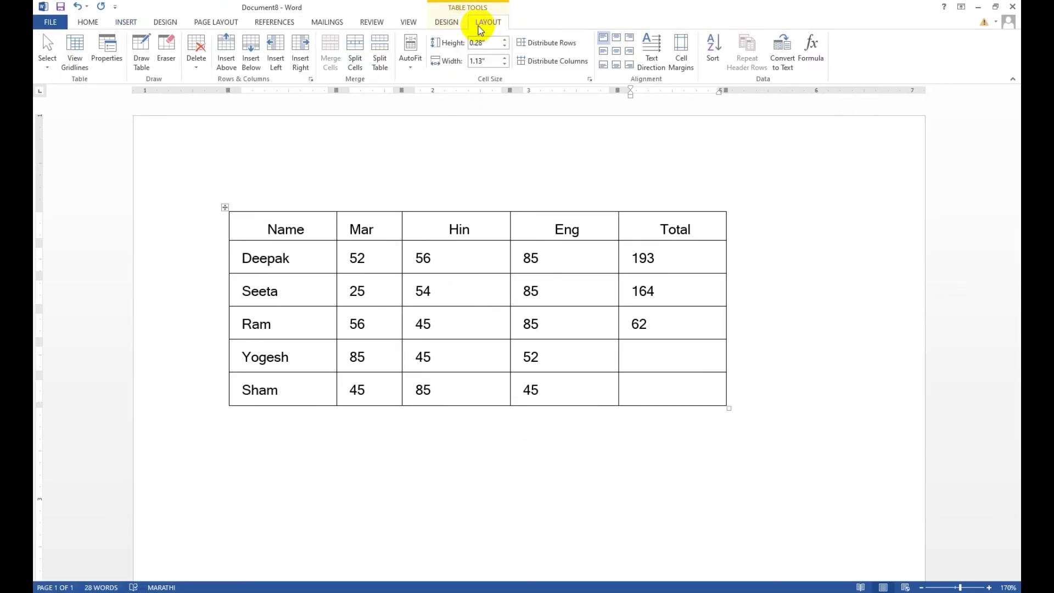
pyautogui.click(459, 211)
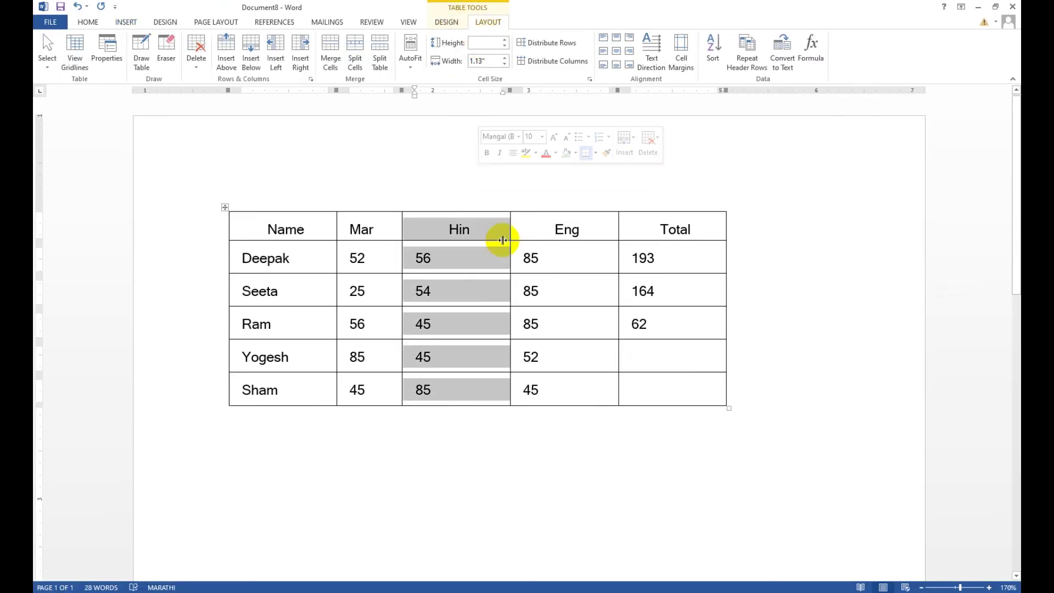
pyautogui.click(448, 250)
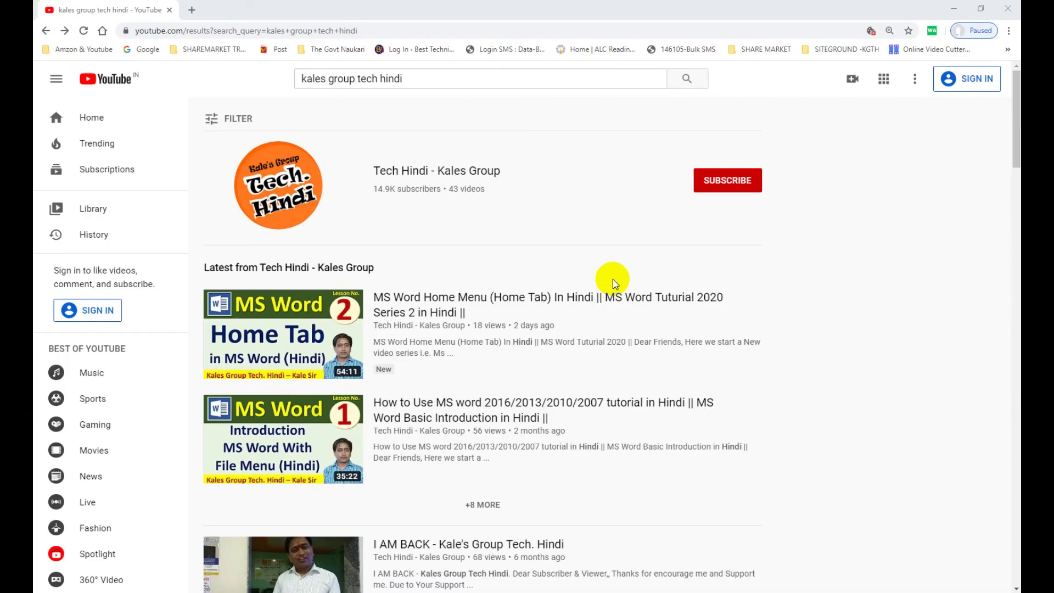